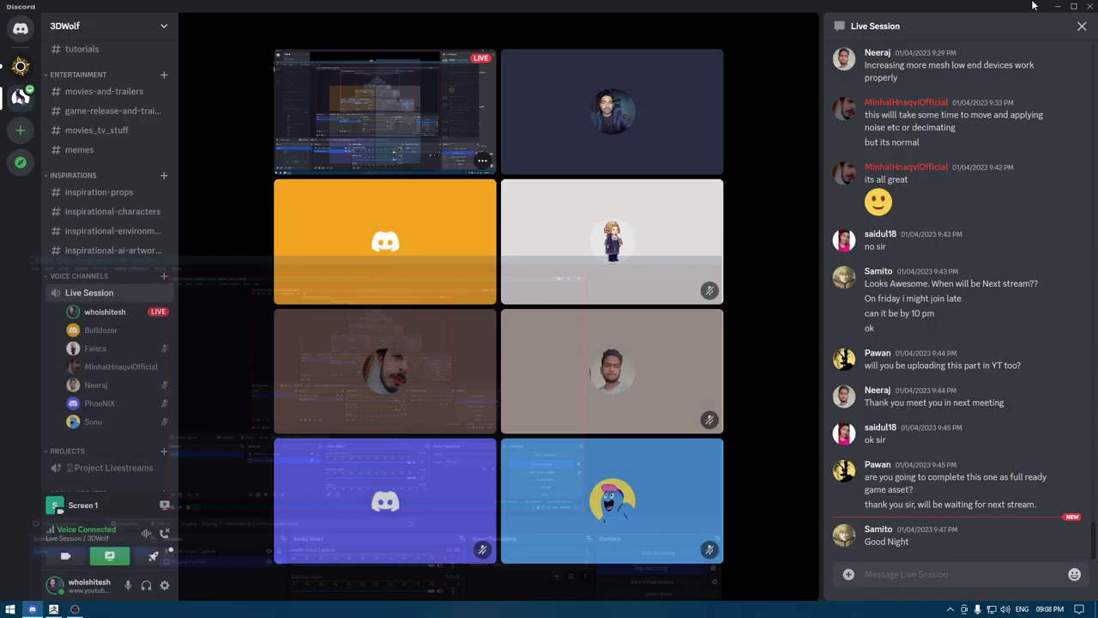
Minimize OBS and bring the ZBrush pulley scene to the front
left_click(1030, 6)
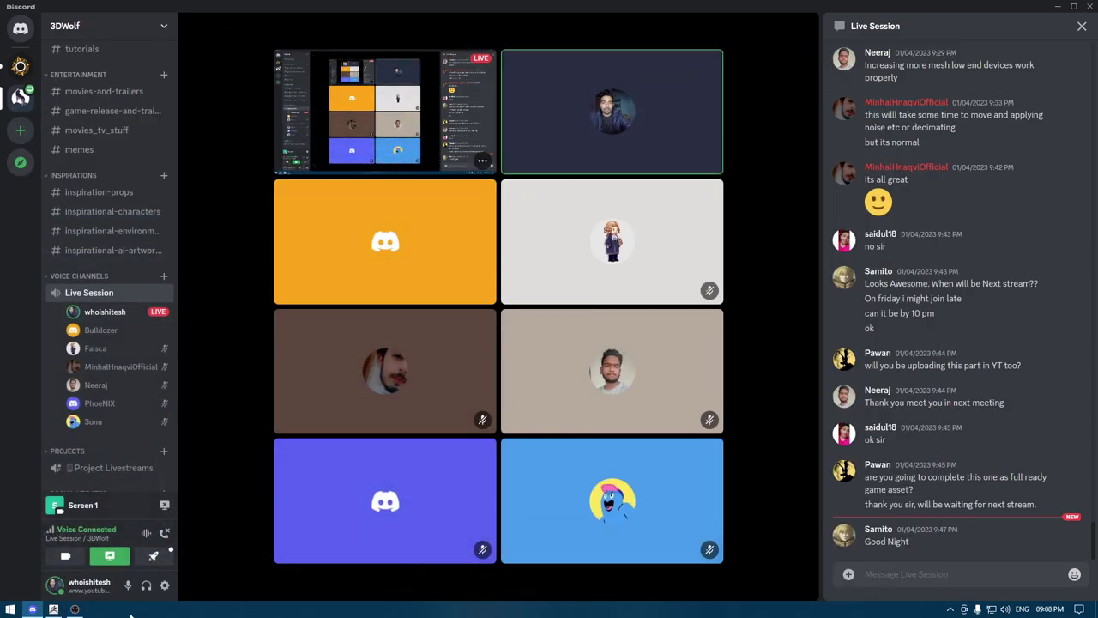
left_click(53, 609)
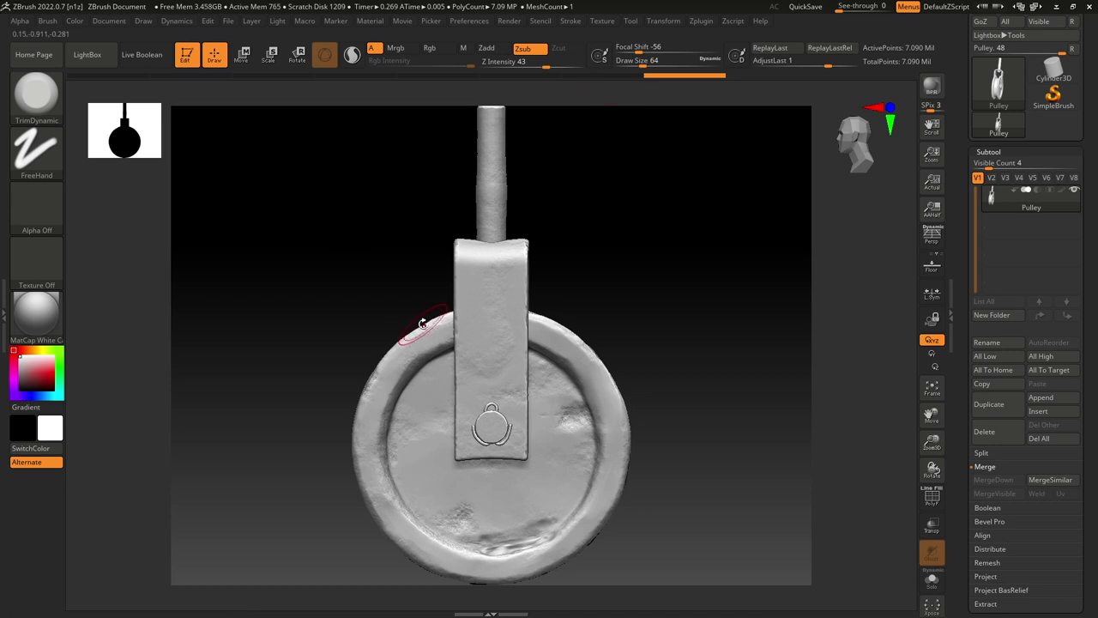
Rotate the pulley into a three-quarter view that shows its side
mouse_move(686, 318)
left_mouse_down()
mouse_move(711, 318)
mouse_move(684, 320)
mouse_move(692, 378)
mouse_move(678, 265)
mouse_move(644, 292)
mouse_move(666, 284)
mouse_move(681, 309)
mouse_move(694, 400)
mouse_move(698, 360)
left_mouse_up()
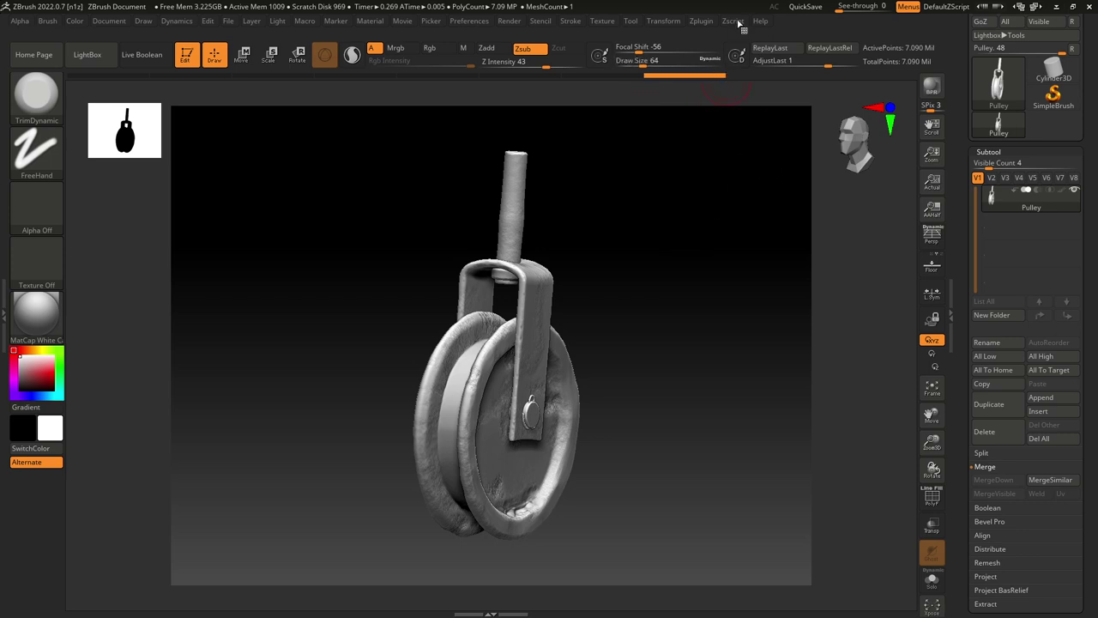
Expand Zplugin's Decimation Master options, set to 20% and 200 k polys
left_click(701, 21)
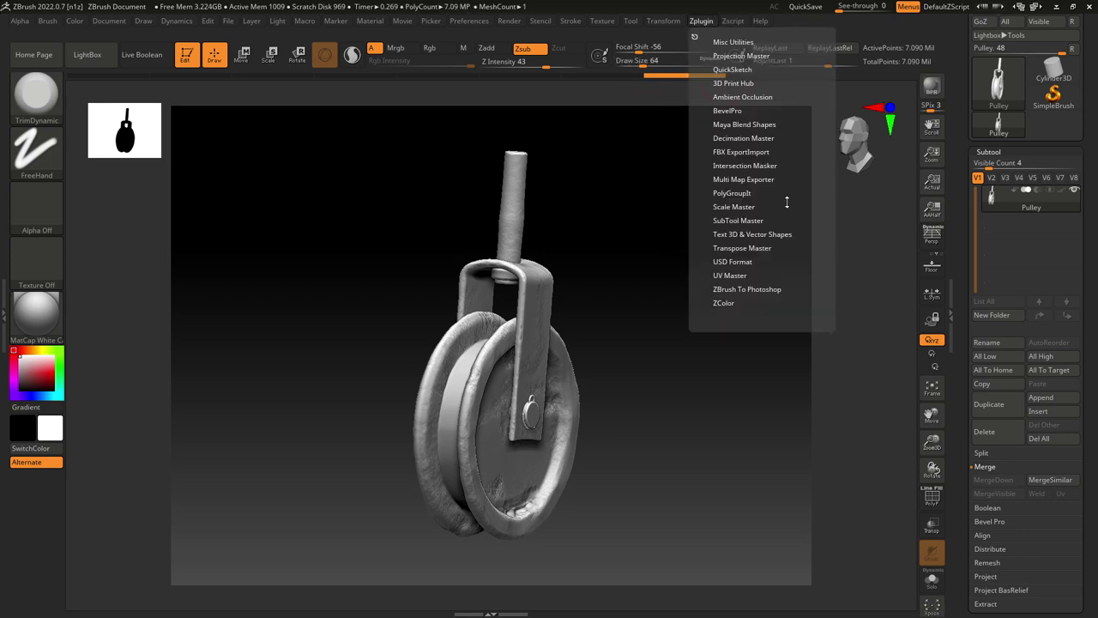
left_click(743, 138)
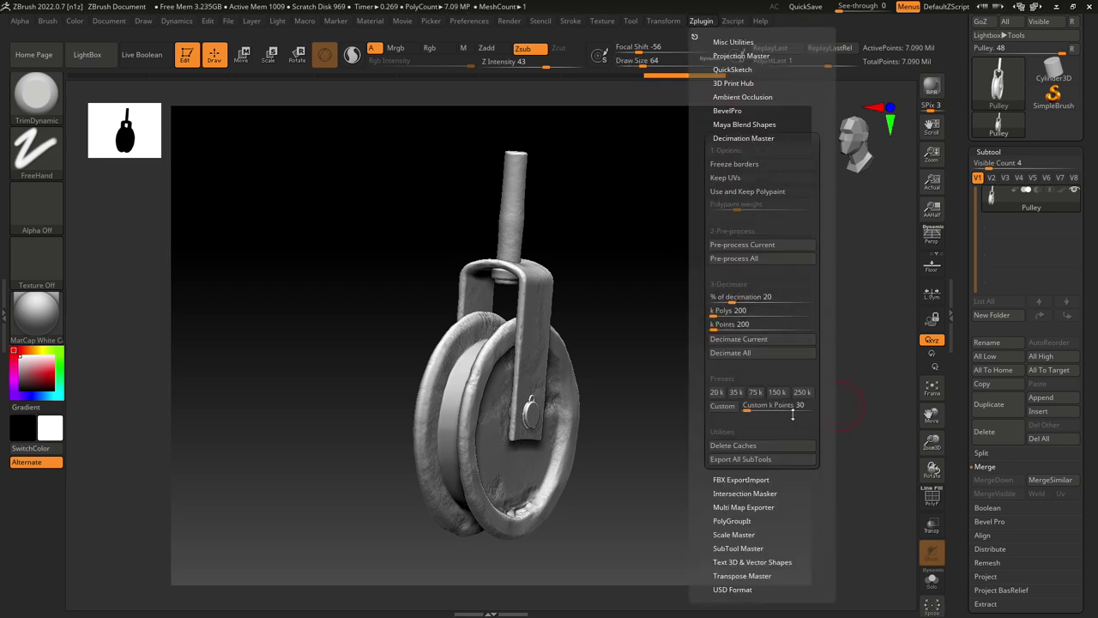
left_click(714, 21)
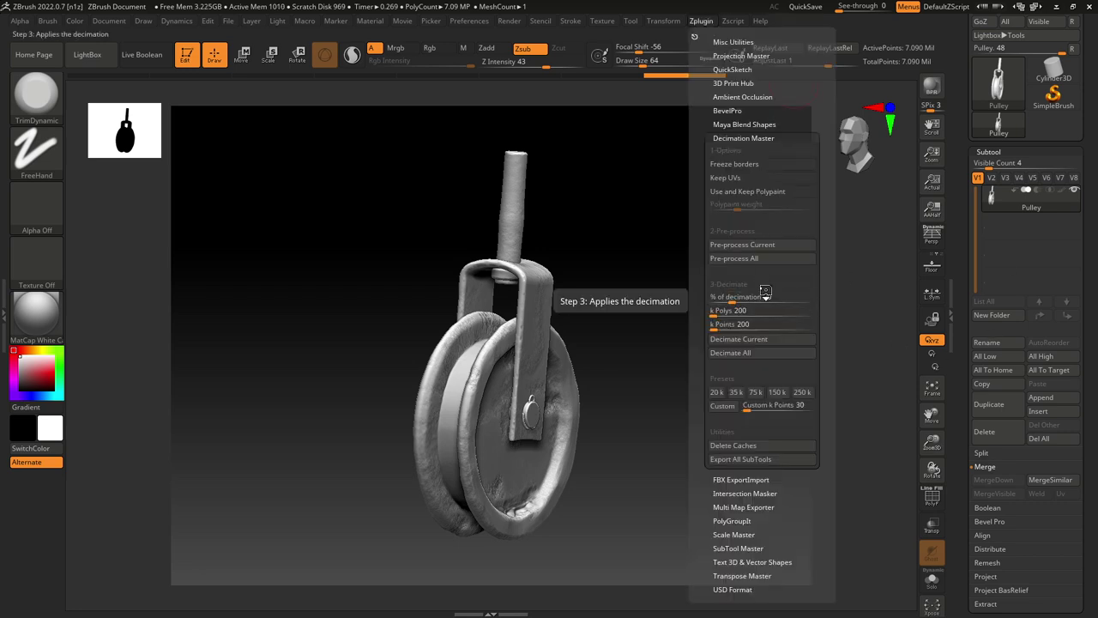
left_click(779, 249)
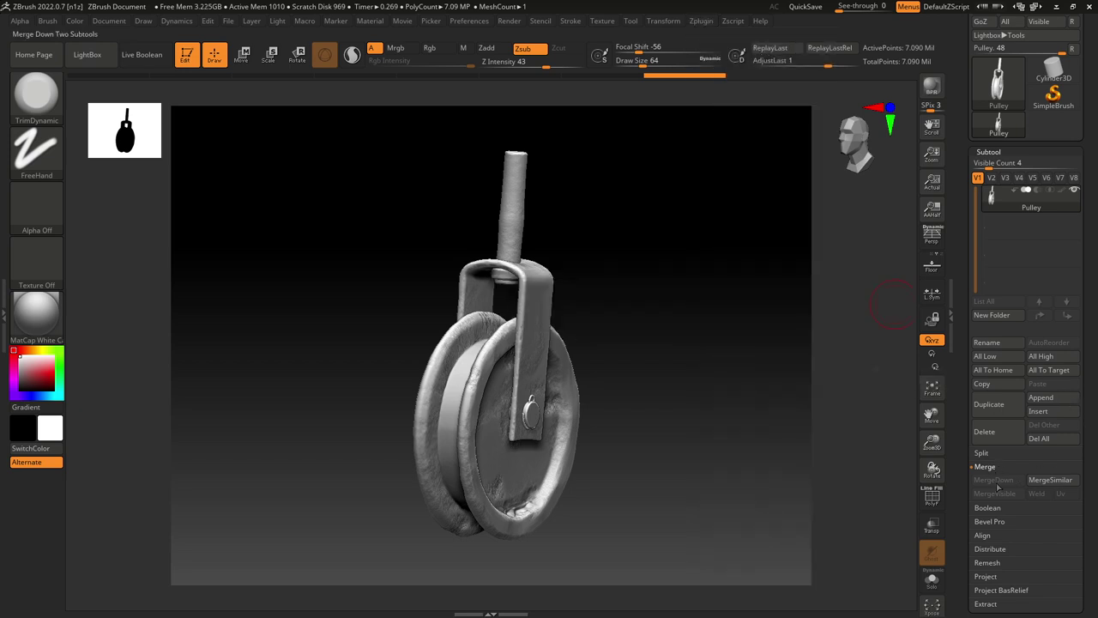
left_click(700, 21)
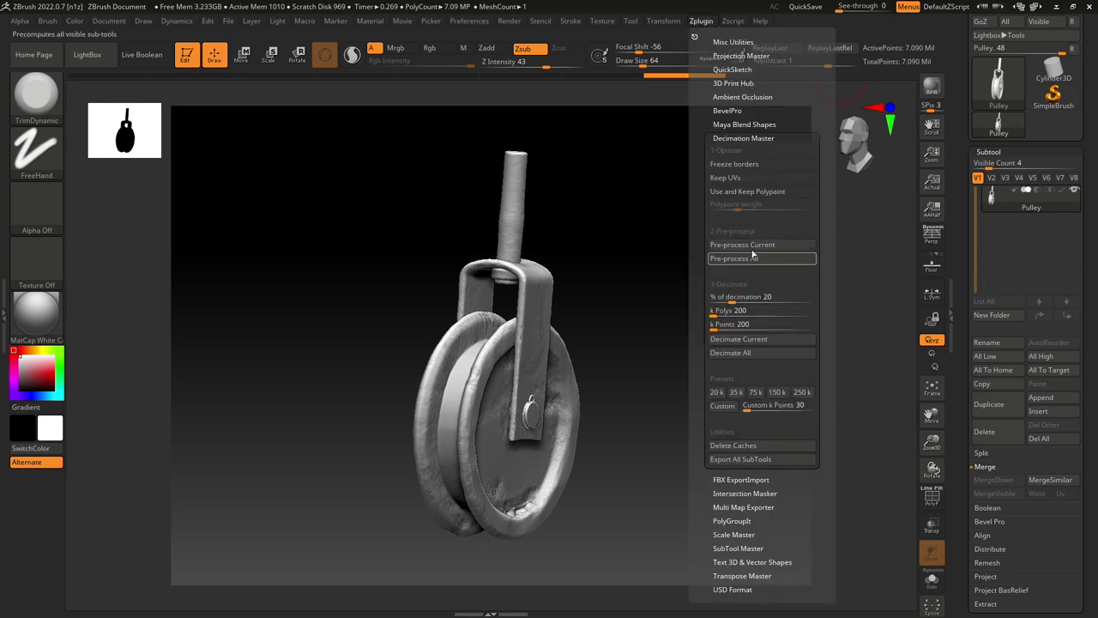
Pre-process the 7.09-million-point pulley for decimation and wait about two minutes
left_click(755, 245)
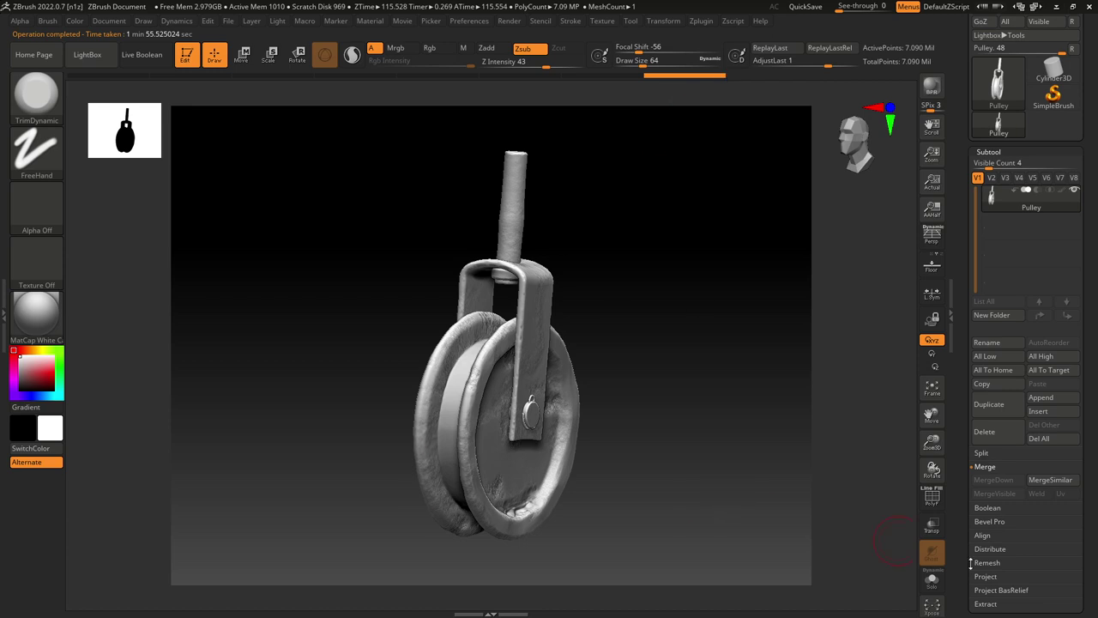
Turn on the PolyF overlay and decimate the pulley at 20%
left_click(932, 497)
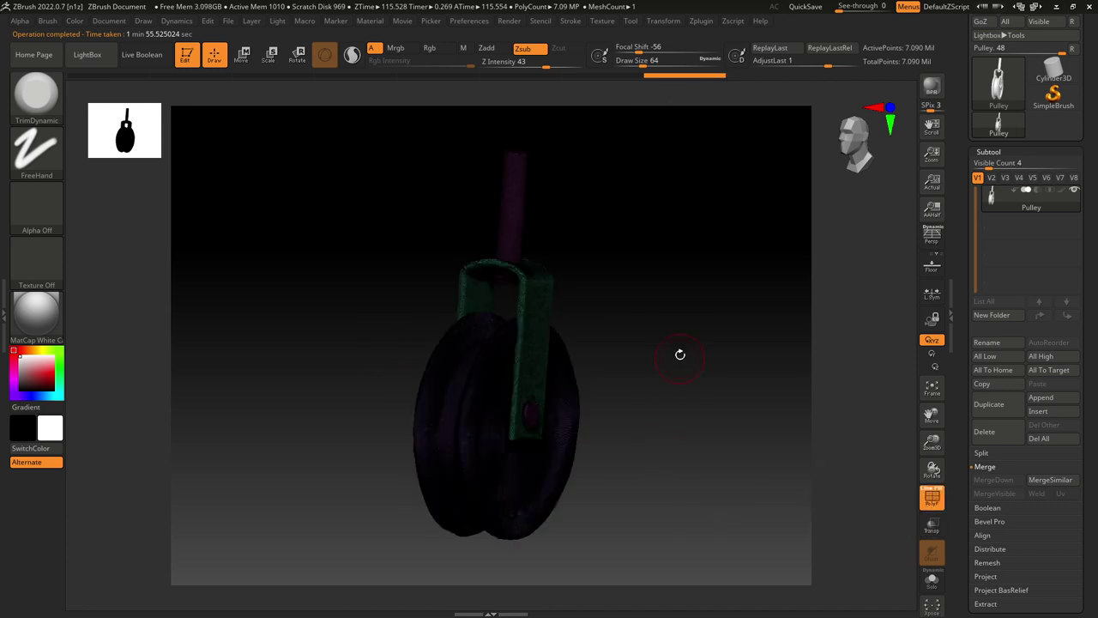
scroll(686, 372, "up", 5)
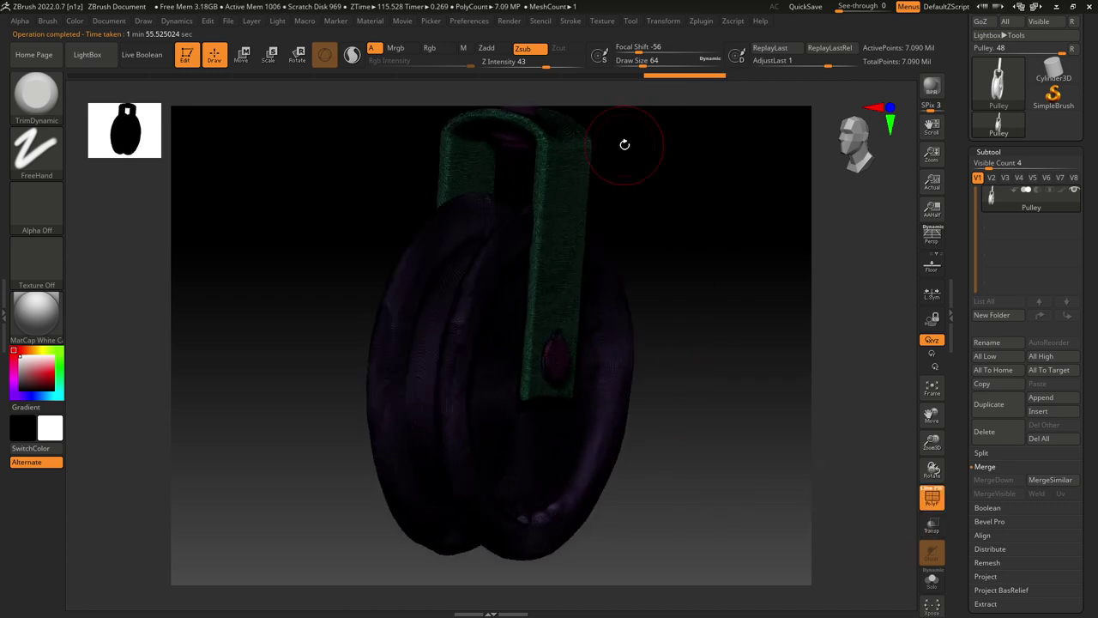
left_click(701, 21)
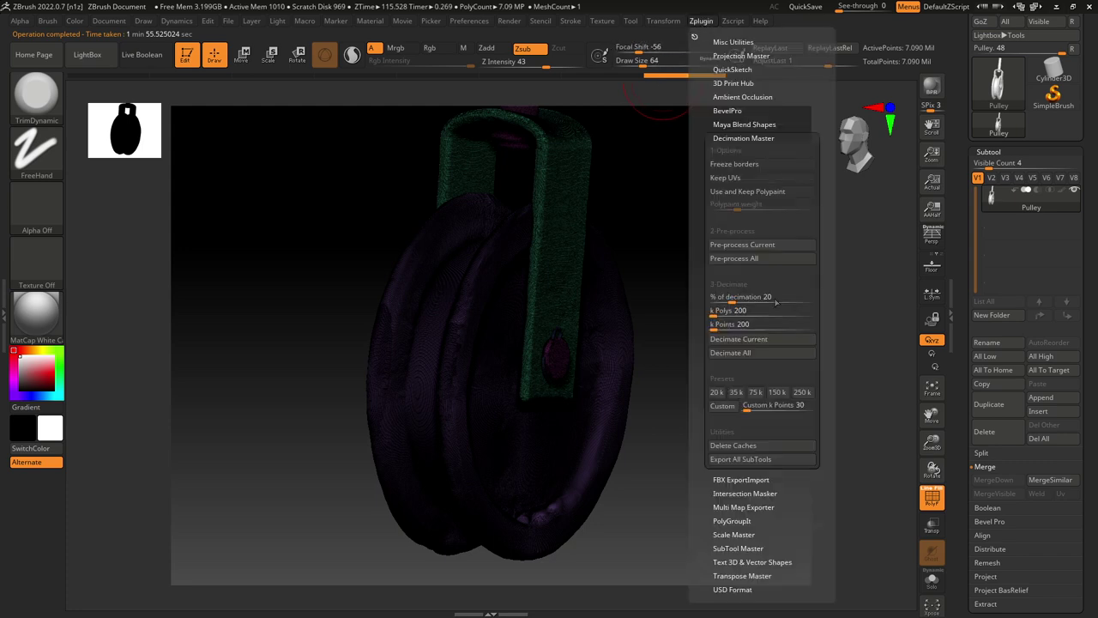
left_click(743, 311)
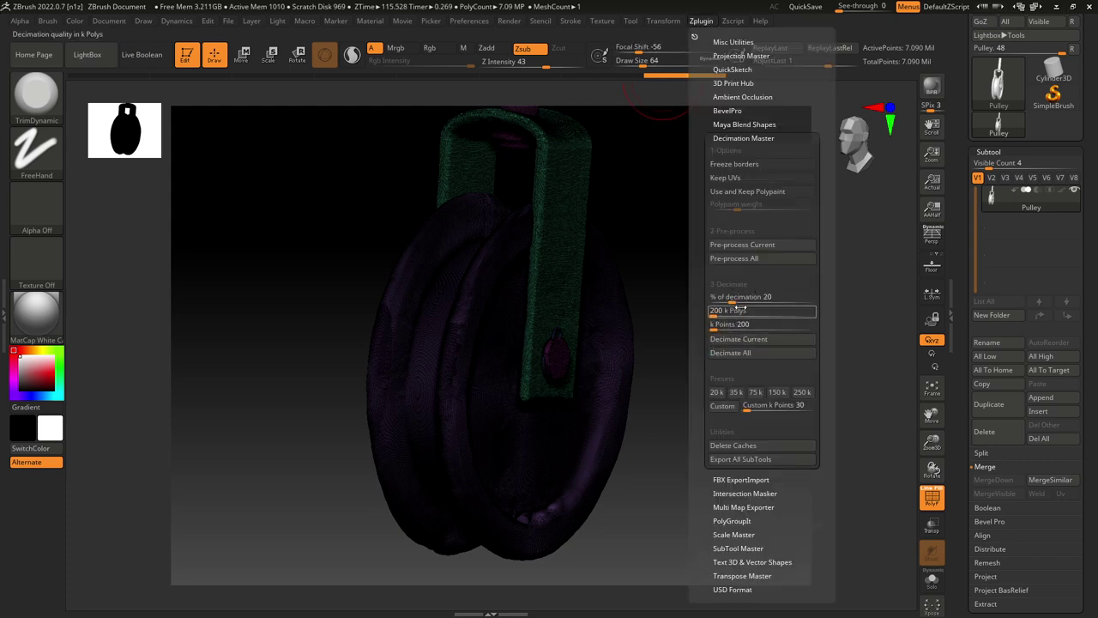
key("Return")
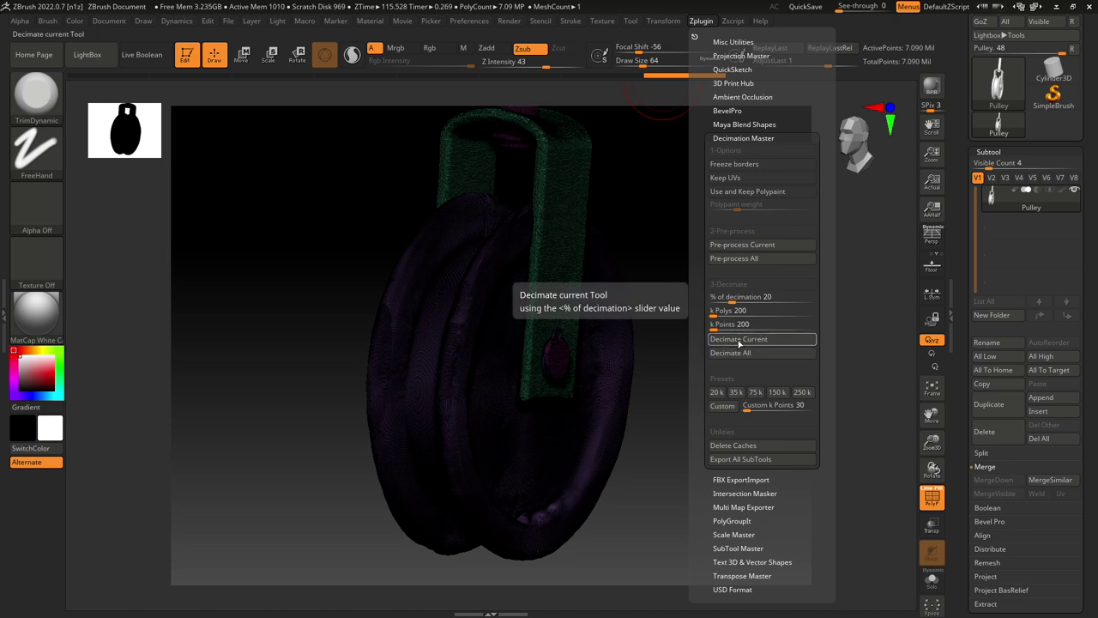
left_click(737, 341)
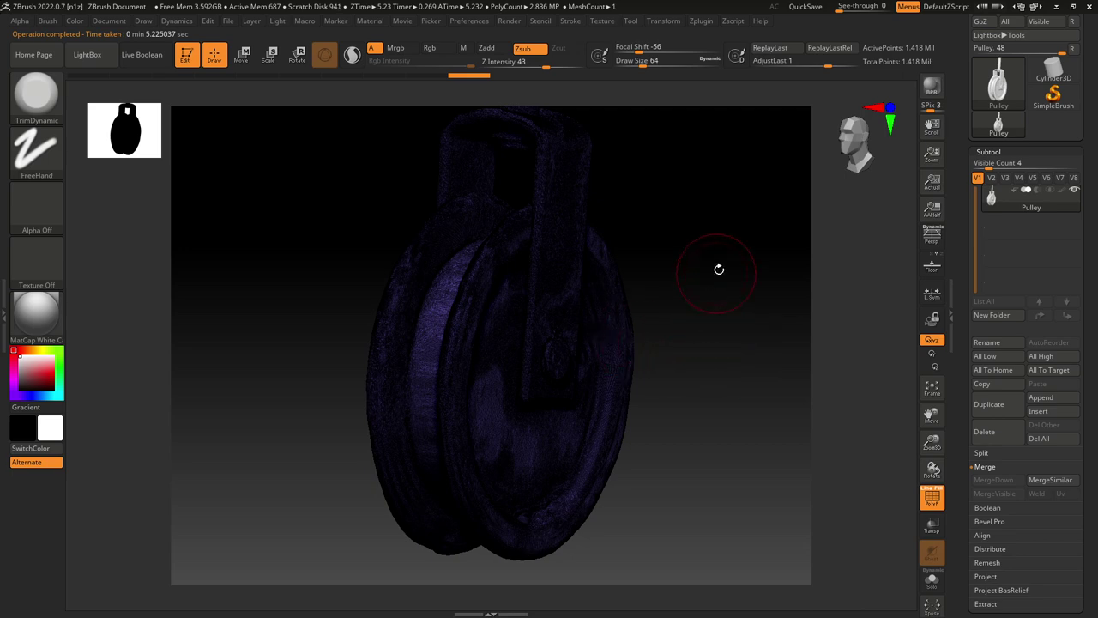
Decimate the pulley again at 10%, down to 709,084 points
left_click_drag(637, 235, 644, 220)
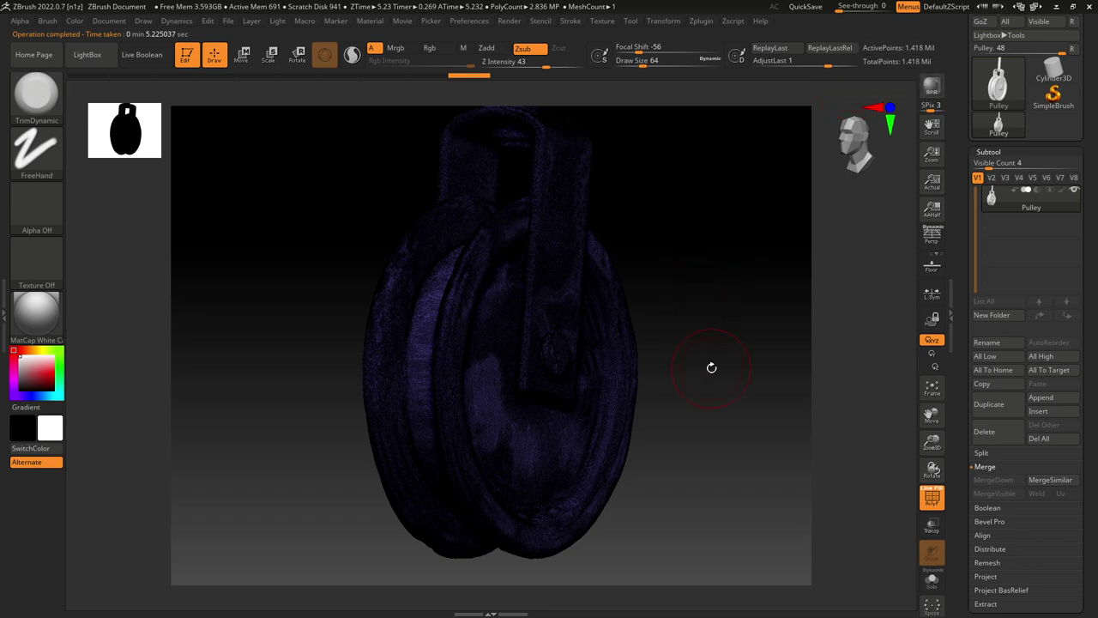
left_click_drag(711, 367, 700, 364)
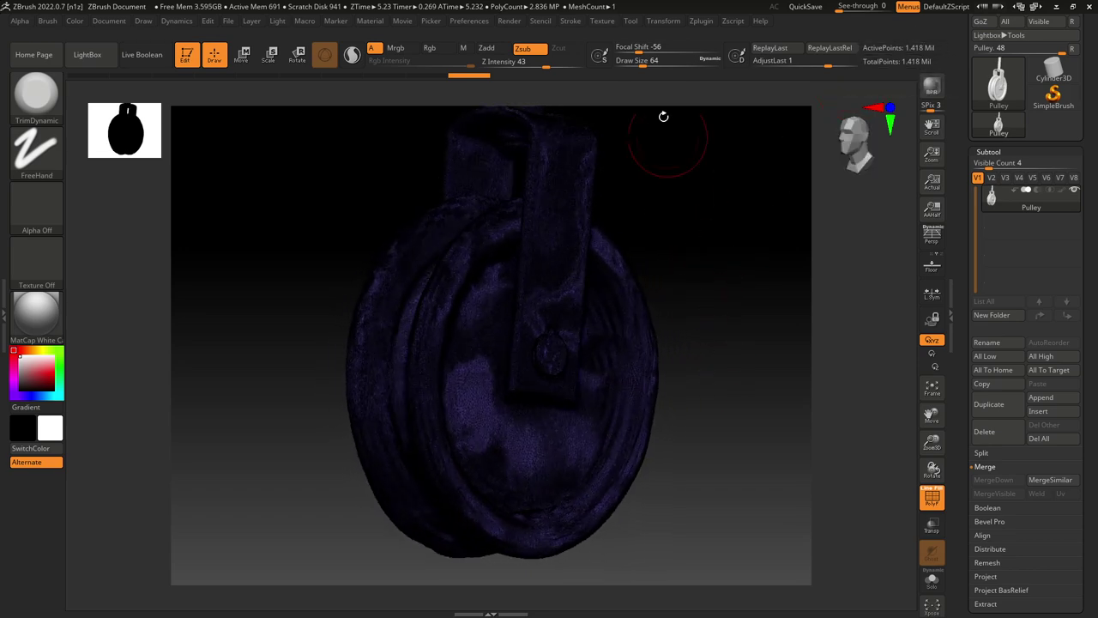
left_click(699, 21)
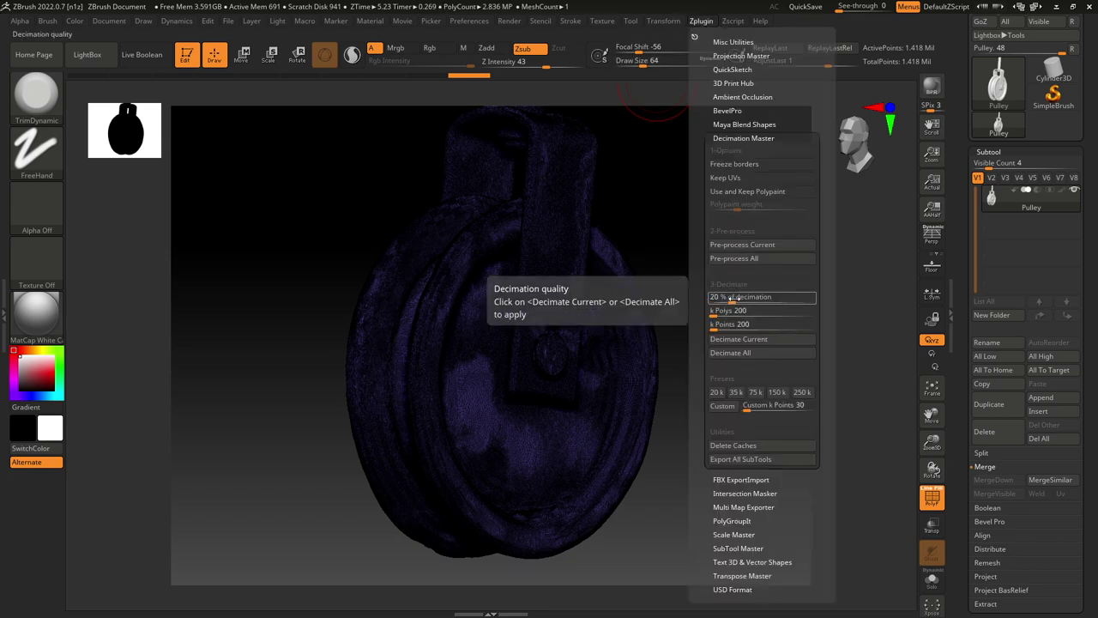
left_click(717, 298)
type("10")
key("Return")
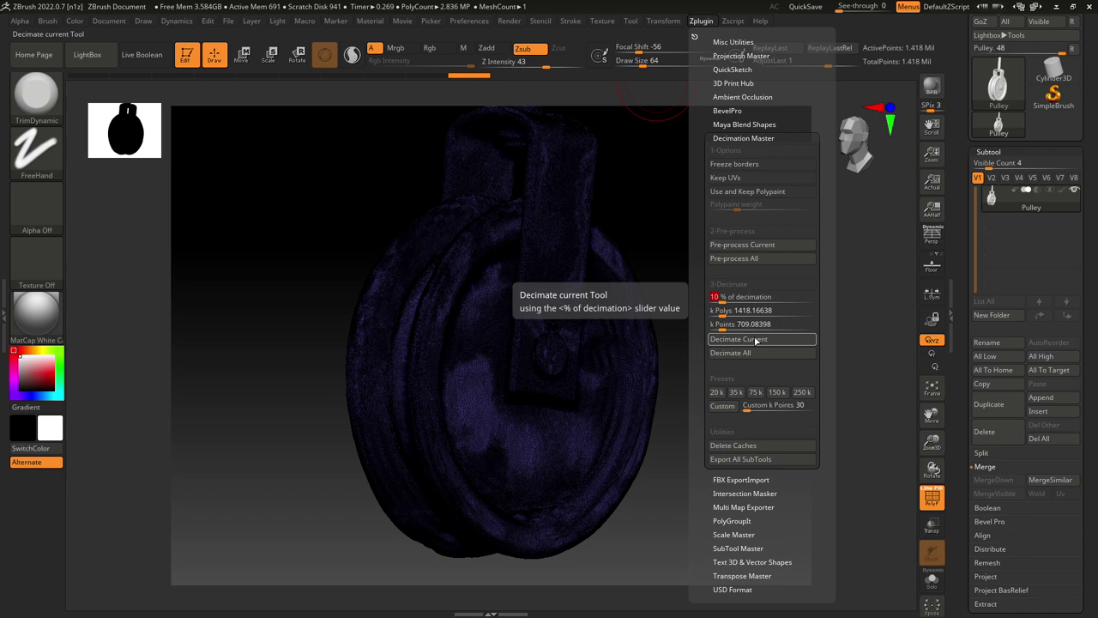
left_click(755, 340)
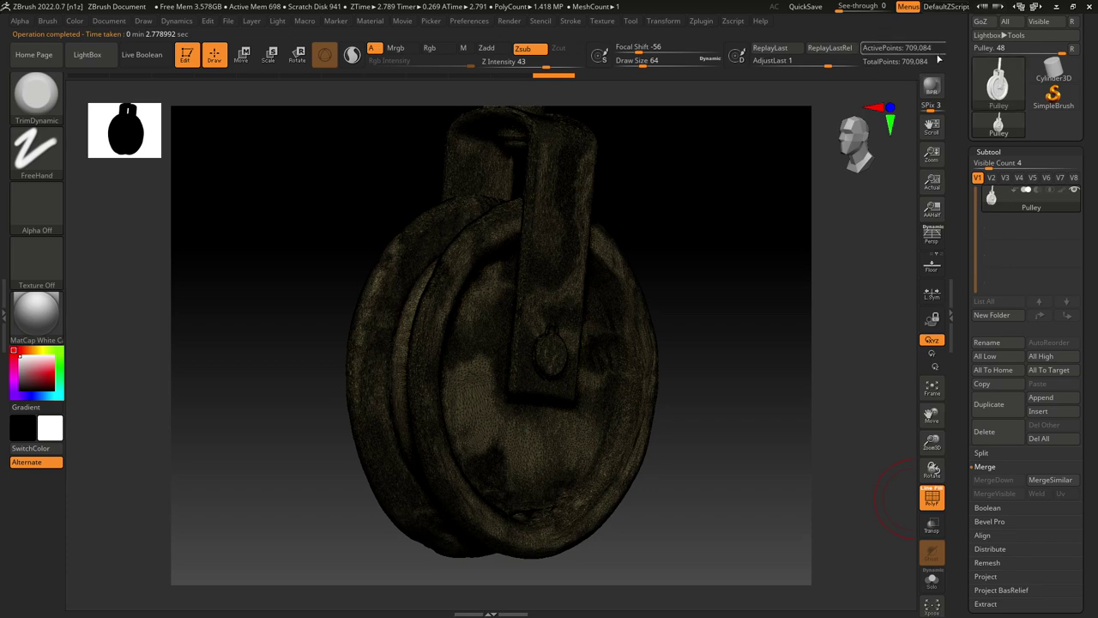
Decimate the pulley at 70%, leaving 496,358 points, then inspect the shaded result
left_click(932, 496)
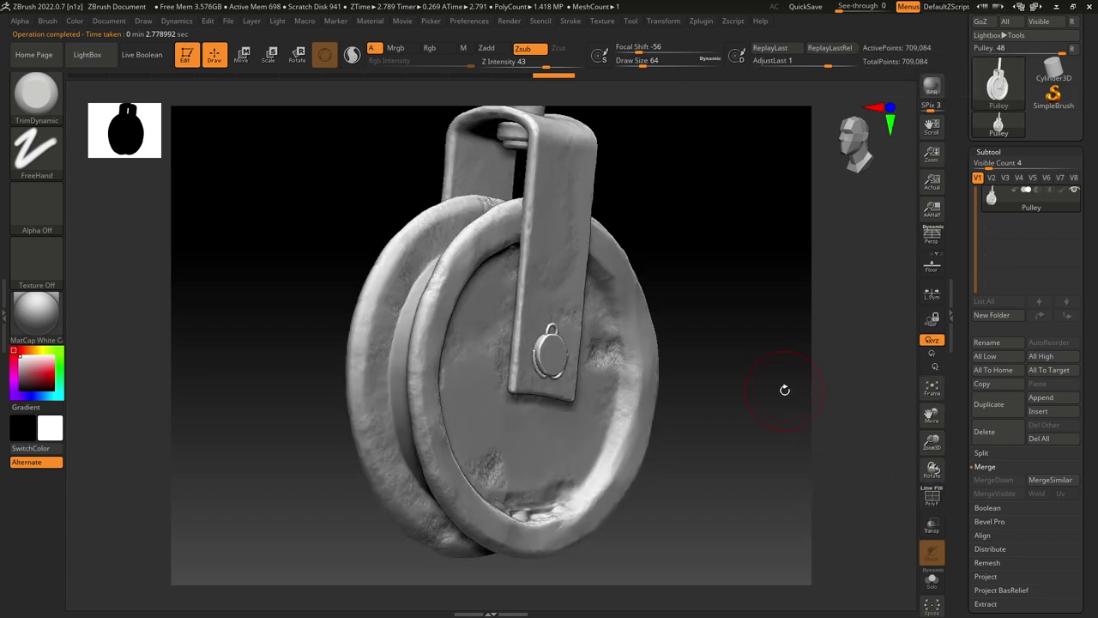
mouse_move(784, 390)
left_mouse_down()
mouse_move(727, 342)
mouse_move(689, 397)
mouse_move(759, 390)
mouse_move(817, 364)
mouse_move(725, 349)
mouse_move(732, 391)
mouse_move(743, 372)
mouse_move(811, 388)
mouse_move(771, 374)
mouse_move(746, 351)
mouse_move(711, 373)
mouse_move(752, 376)
left_mouse_up()
left_click(931, 498)
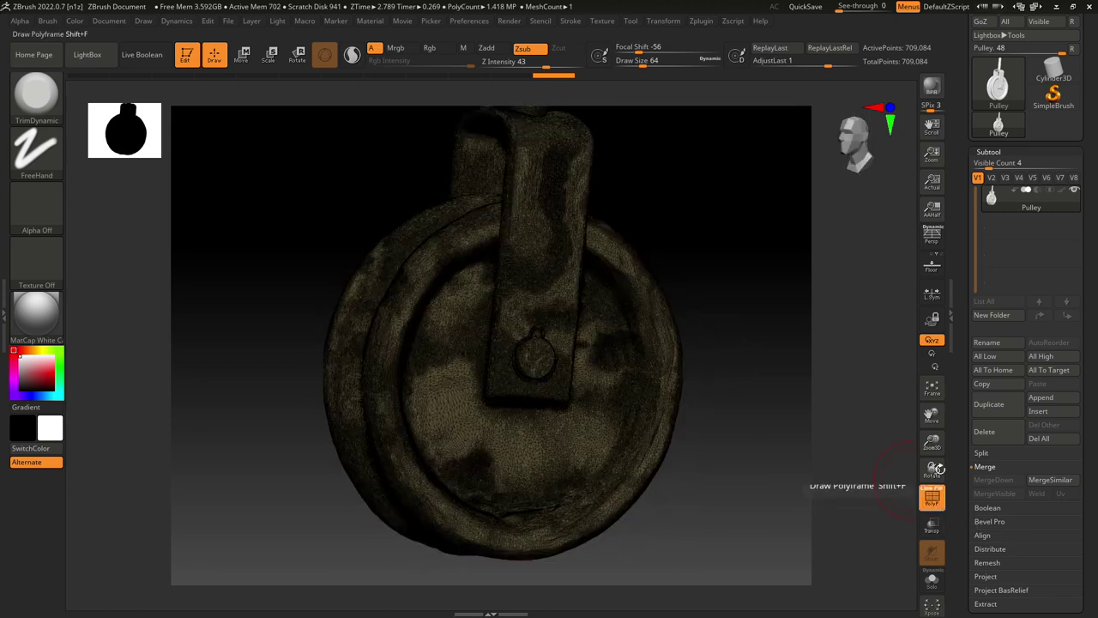
left_click(665, 20)
left_click(702, 20)
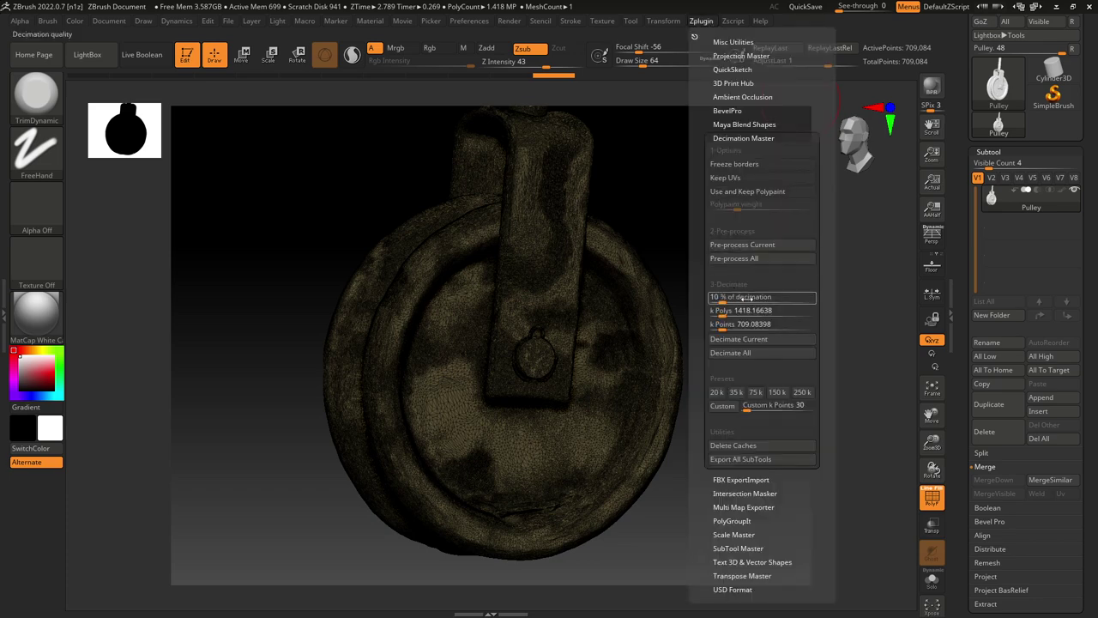
left_click(725, 297)
type("70")
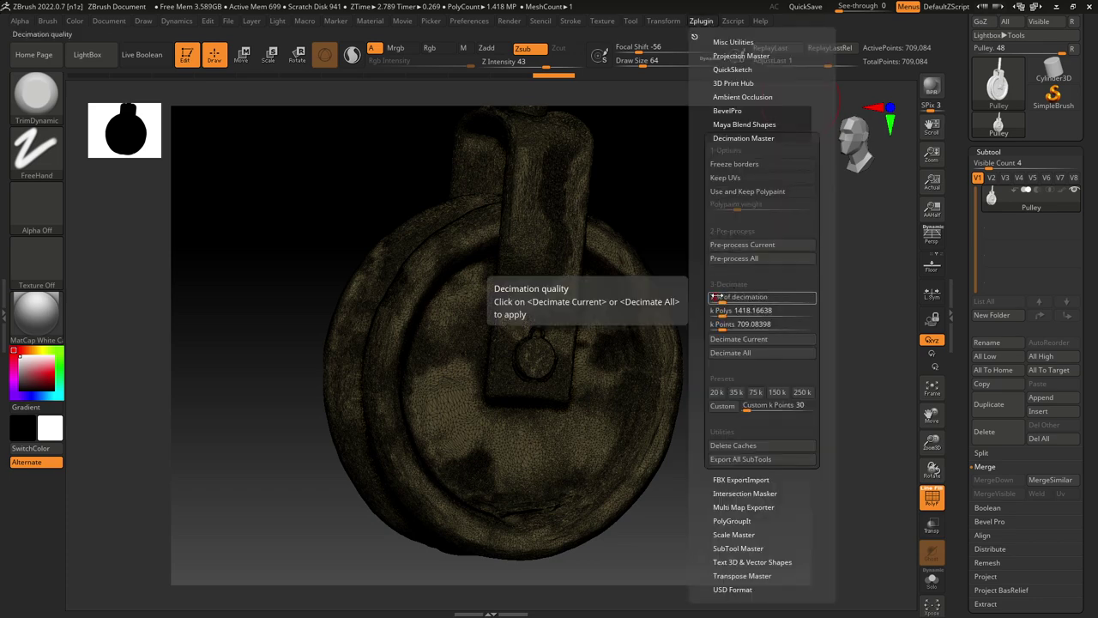
key("Return")
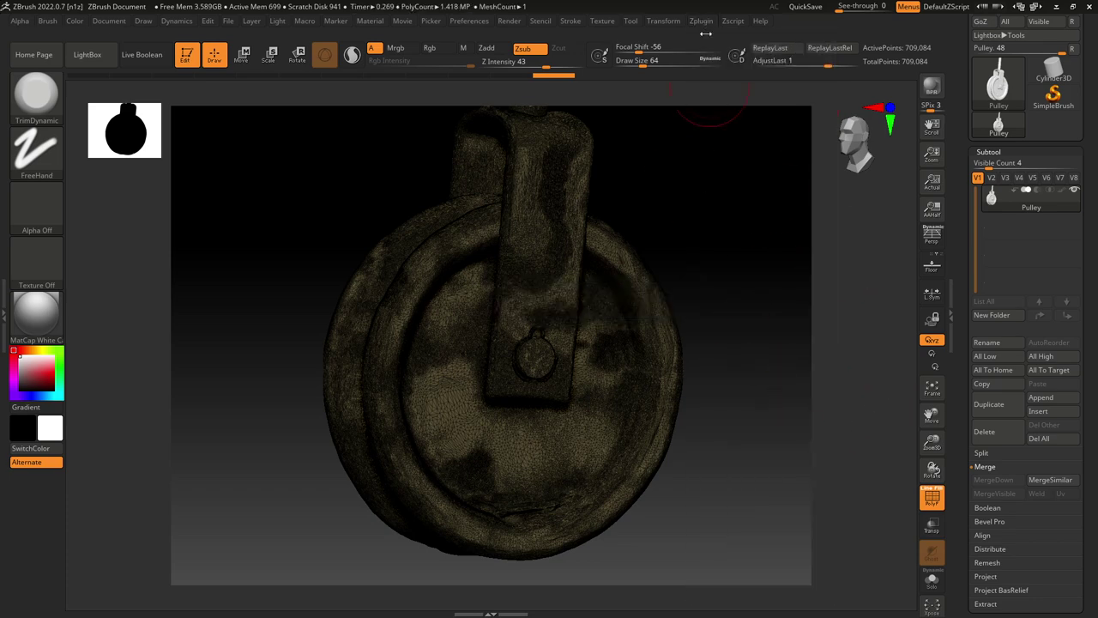
left_click(702, 20)
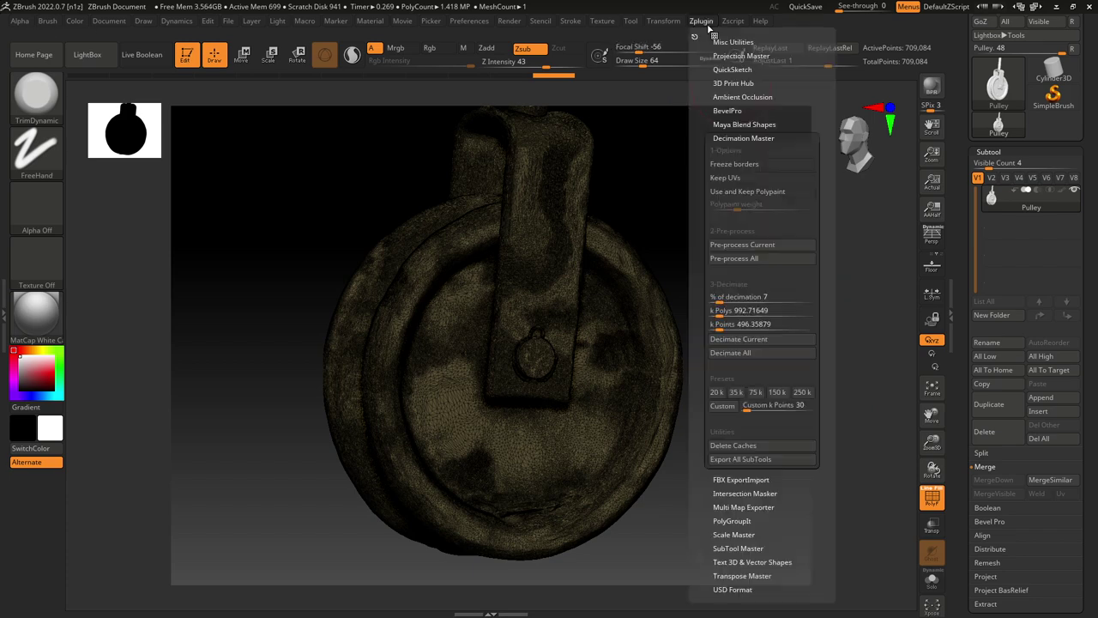
left_click(748, 341)
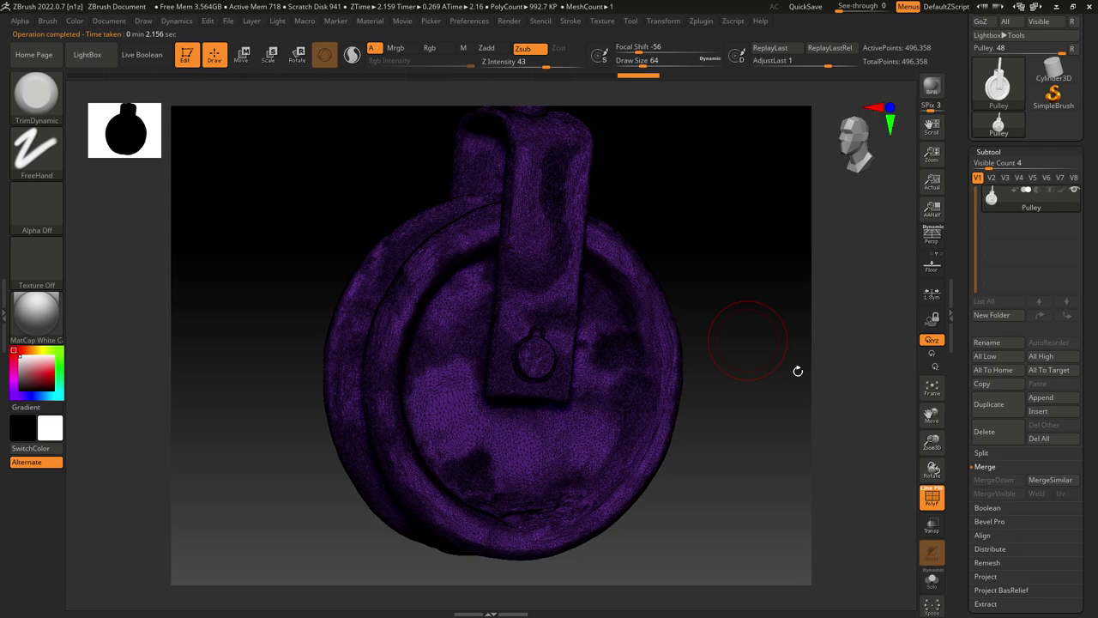
left_click(932, 496)
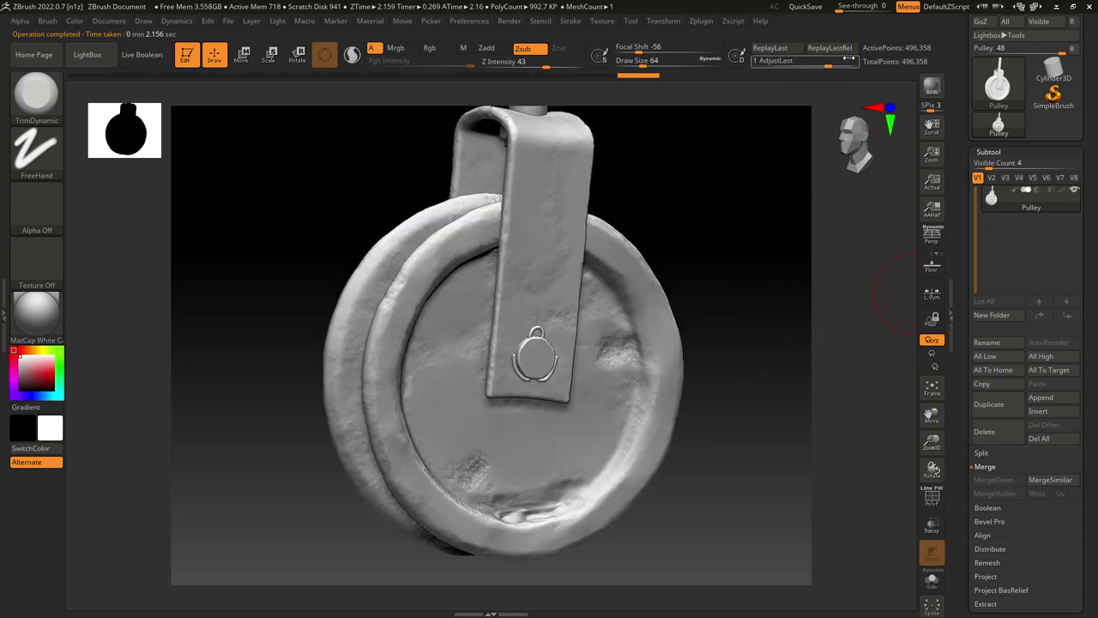
mouse_move(681, 181)
left_mouse_down()
mouse_move(786, 217)
mouse_move(696, 174)
mouse_move(686, 250)
mouse_move(667, 152)
mouse_move(706, 226)
mouse_move(709, 208)
mouse_move(735, 206)
mouse_move(711, 206)
mouse_move(723, 223)
mouse_move(709, 200)
mouse_move(711, 235)
mouse_move(718, 223)
mouse_move(754, 260)
left_mouse_up()
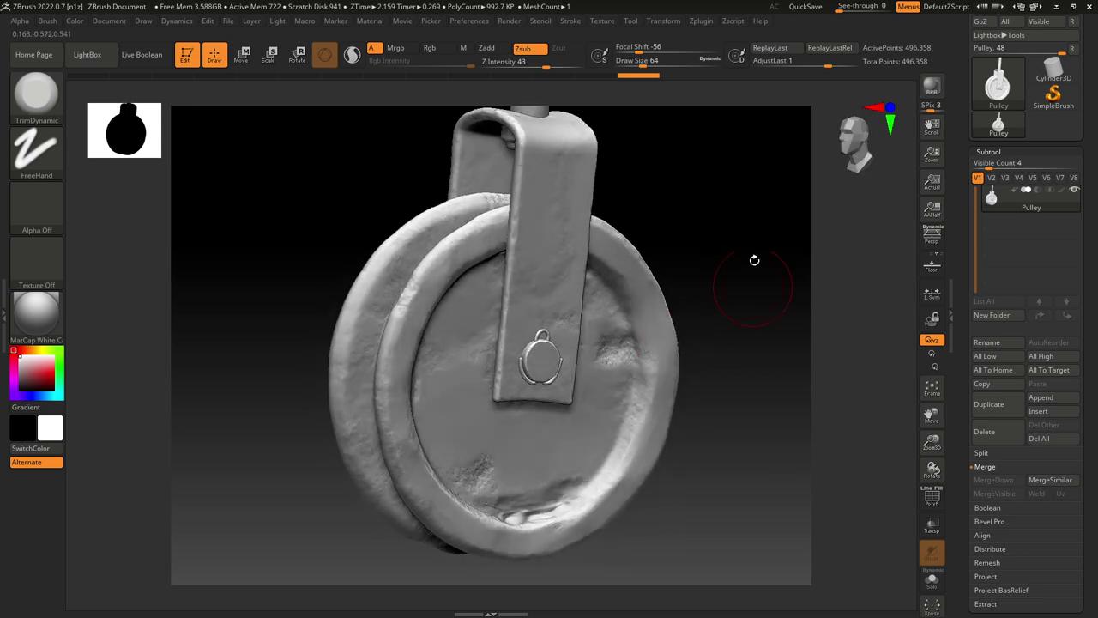
Save the sculpt as a ZBrush project named Pulley_final
scroll(1096, 303, "up", 2)
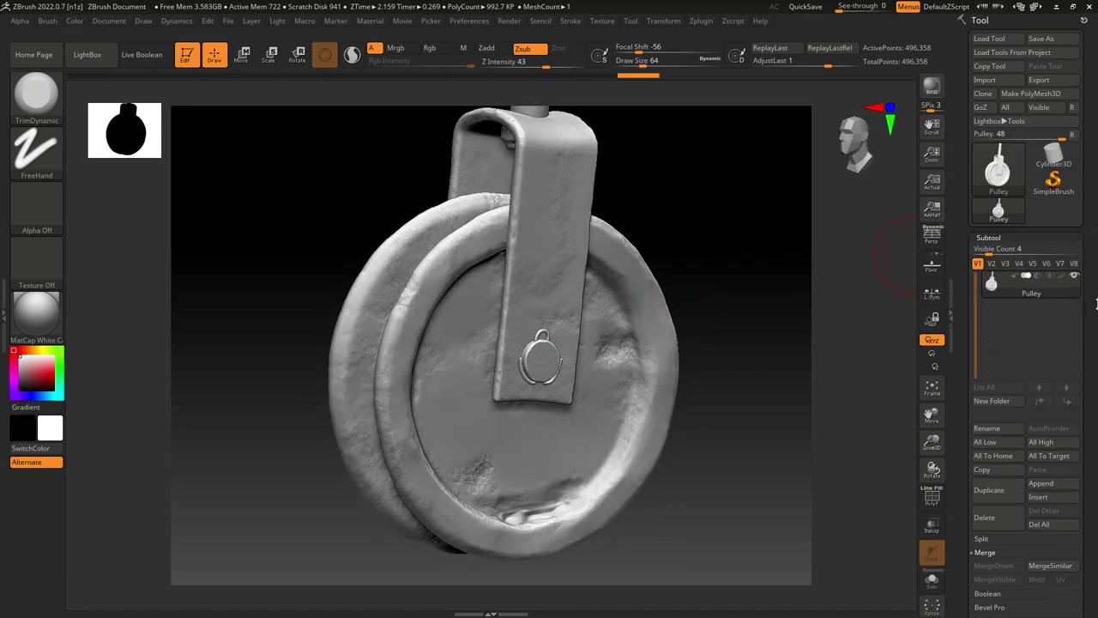
key("ctrl+s")
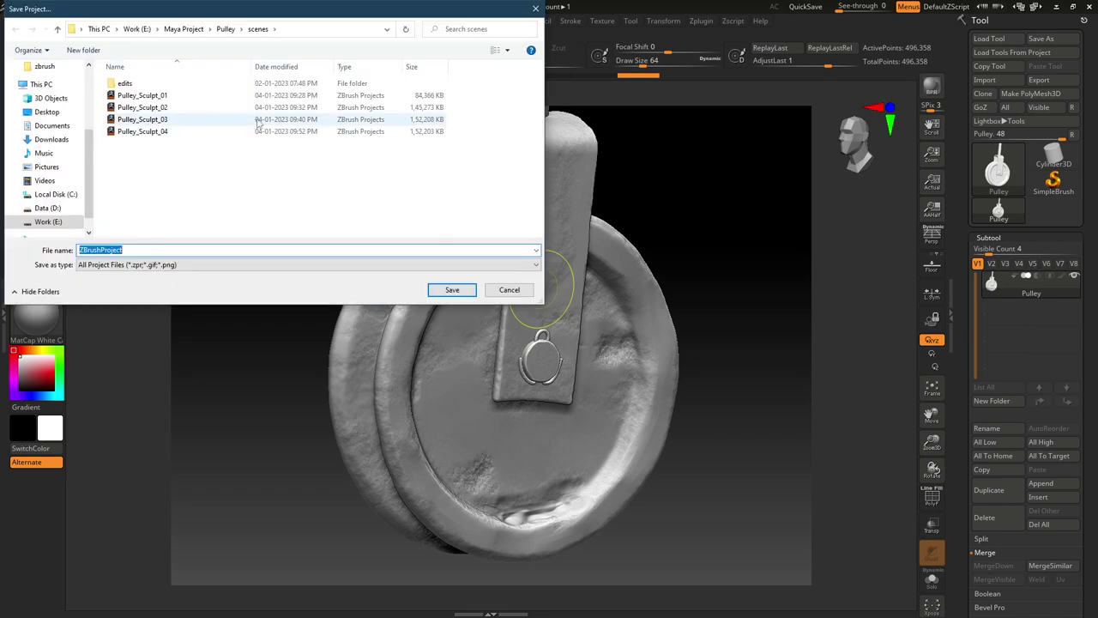
left_click(164, 249)
double_click(164, 249)
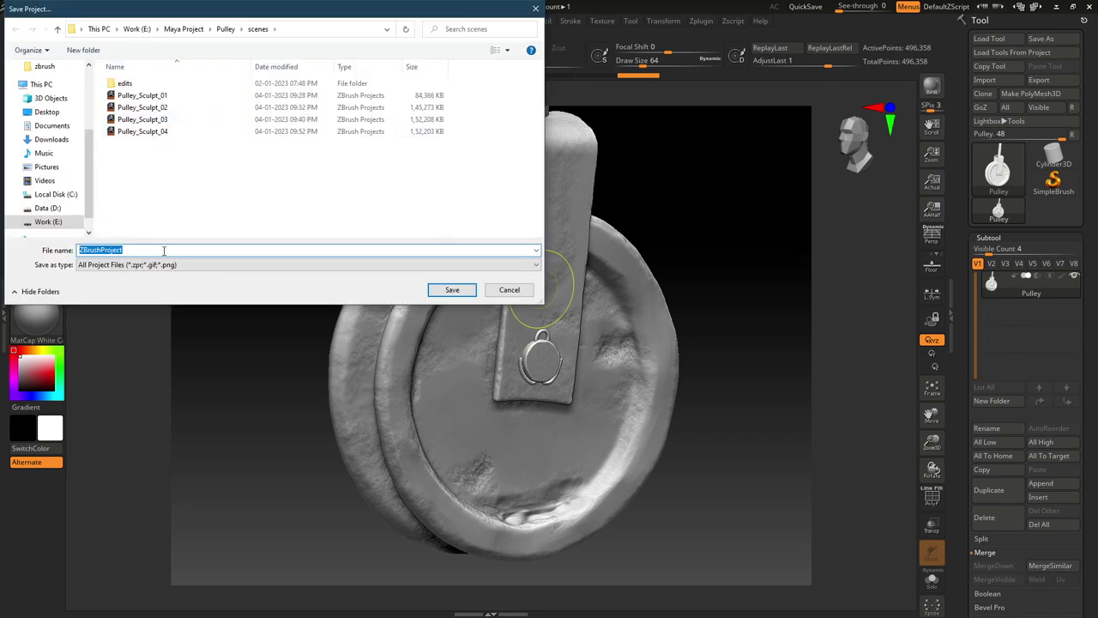
type("Pulley")
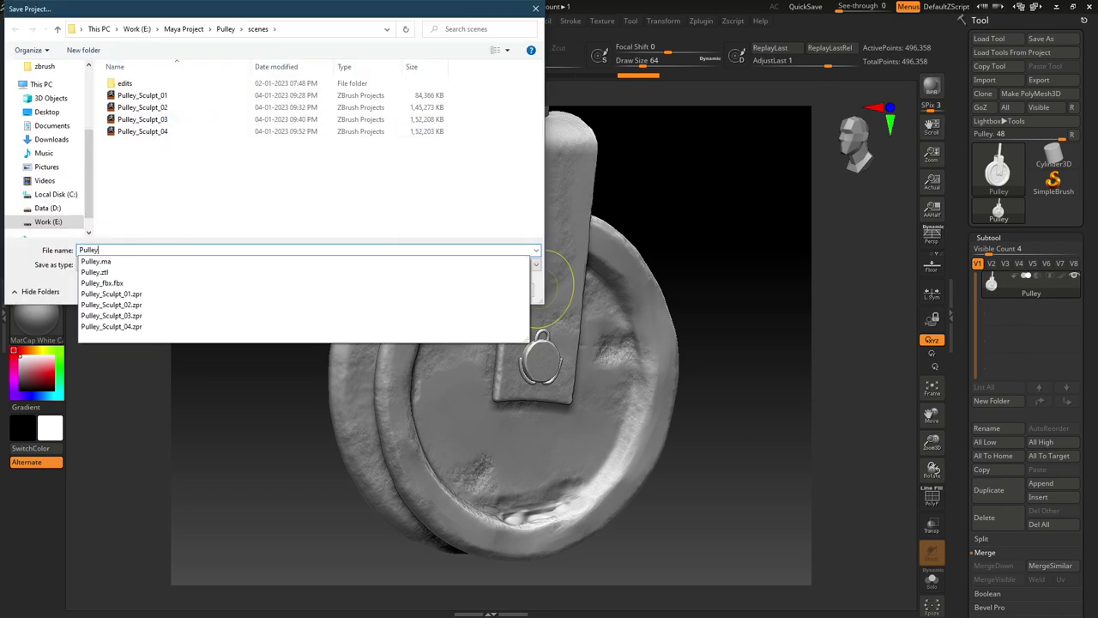
type("_final")
key("Return")
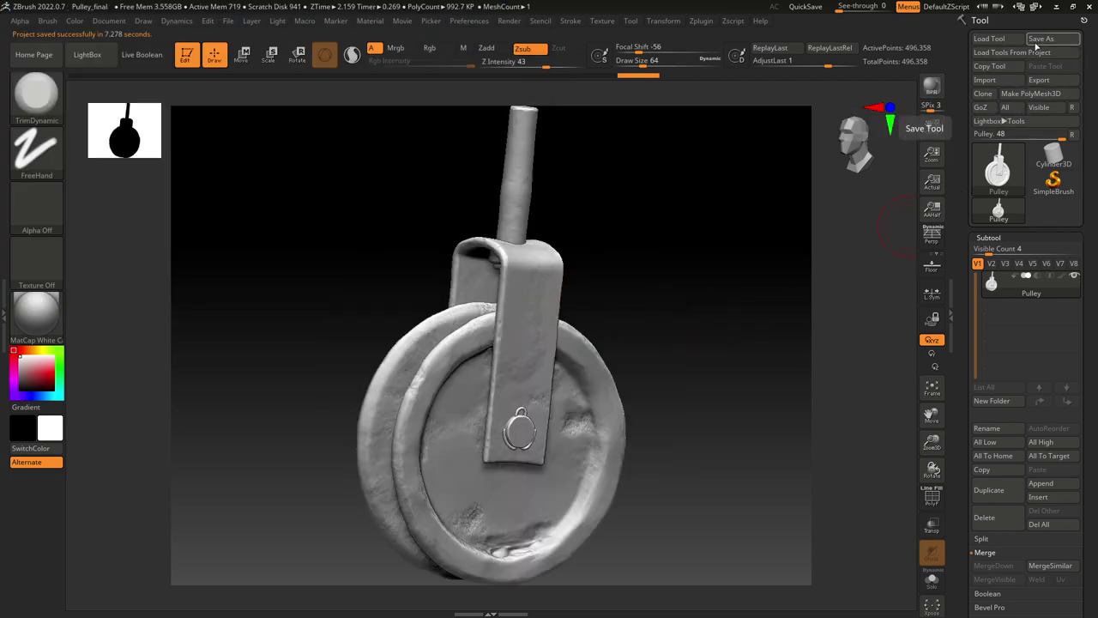
Save the pulley tool as Pulley_final in Maya Project\Pulley\scenes
left_click(1034, 39)
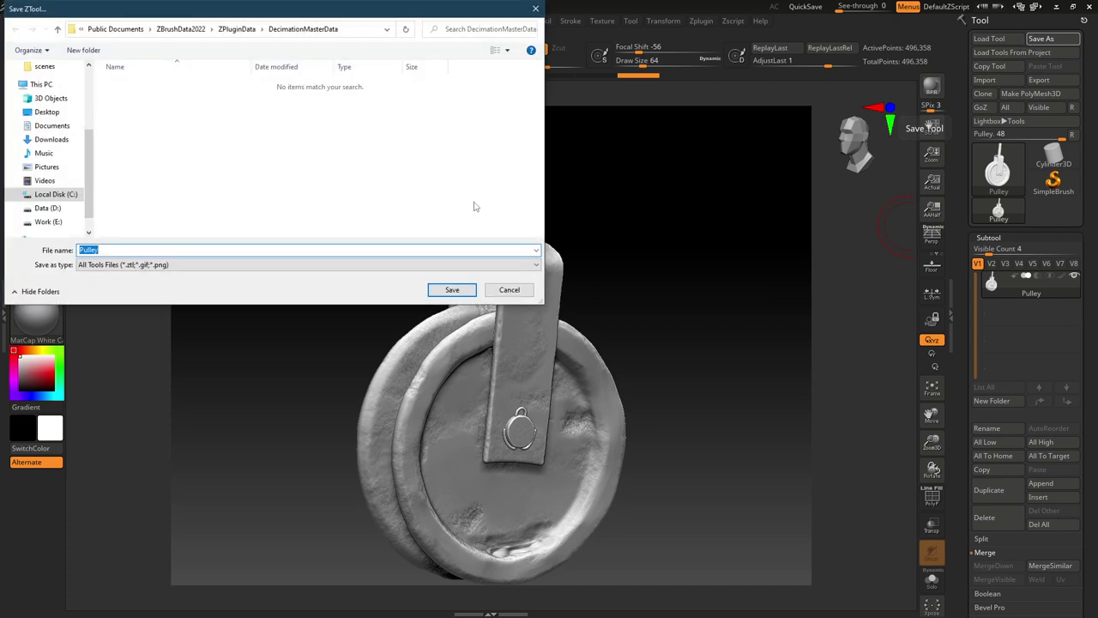
key("End")
type("fina")
left_click(48, 222)
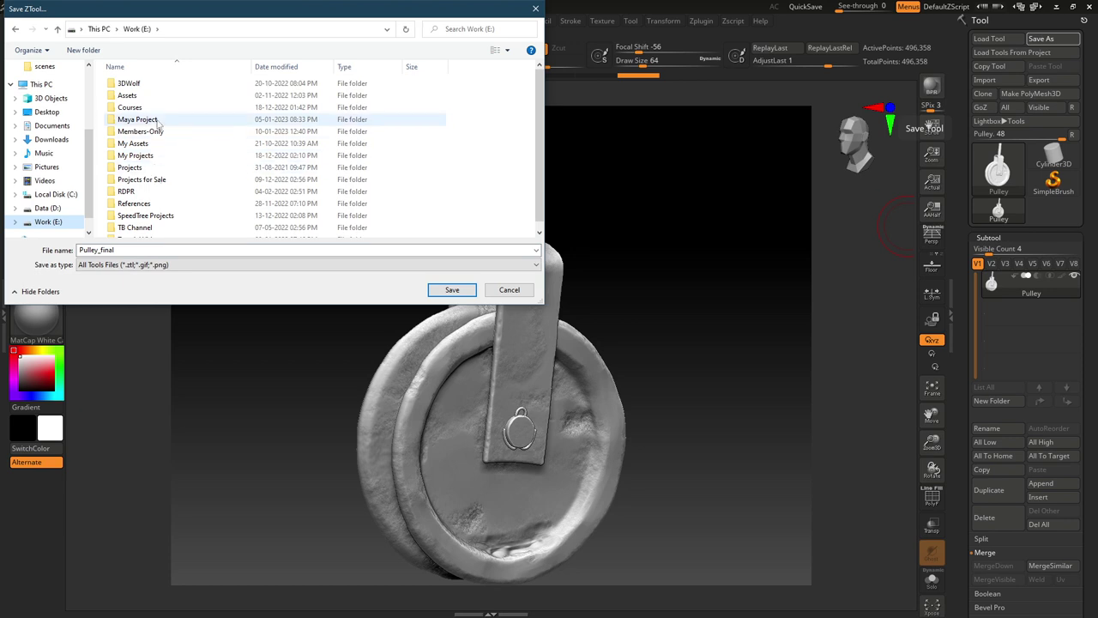
left_click(158, 124)
double_click(159, 125)
double_click(158, 155)
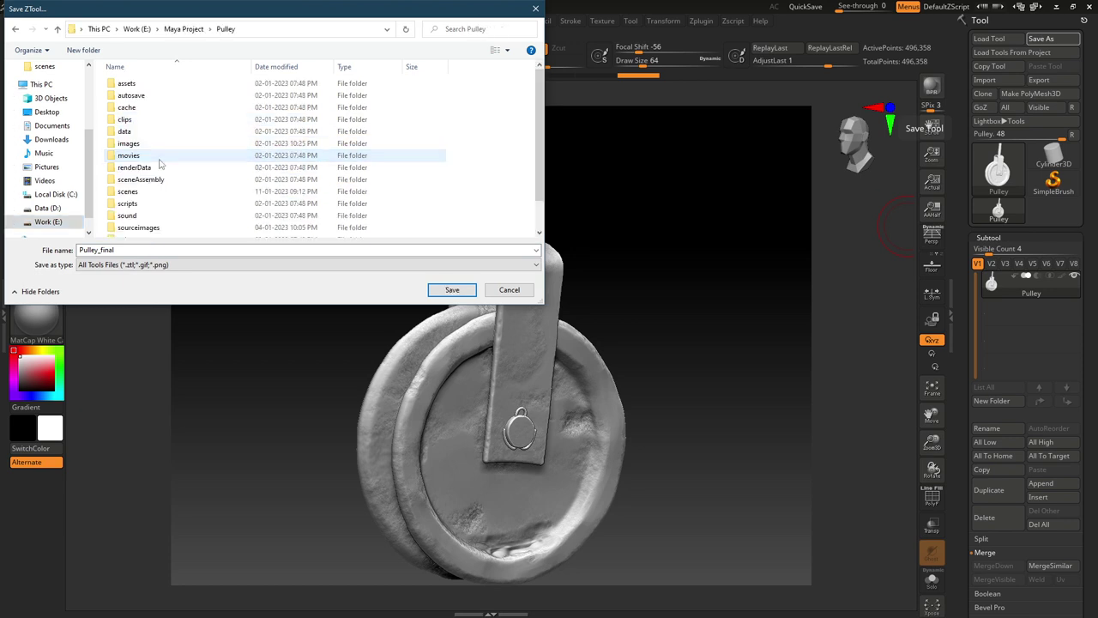
double_click(159, 191)
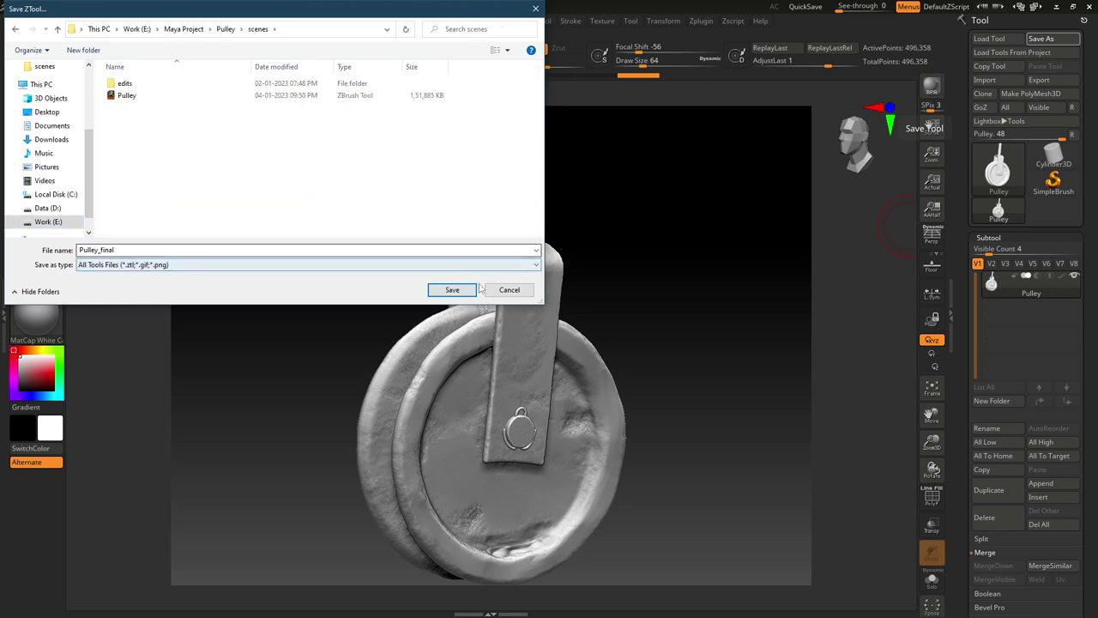
left_click(452, 289)
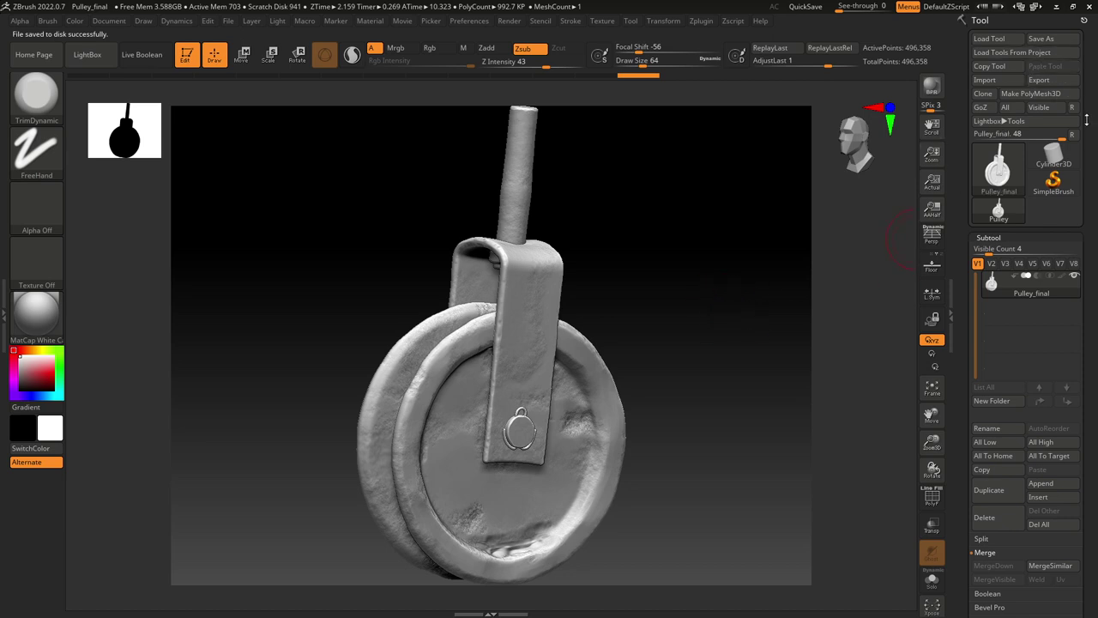
left_click(1039, 79)
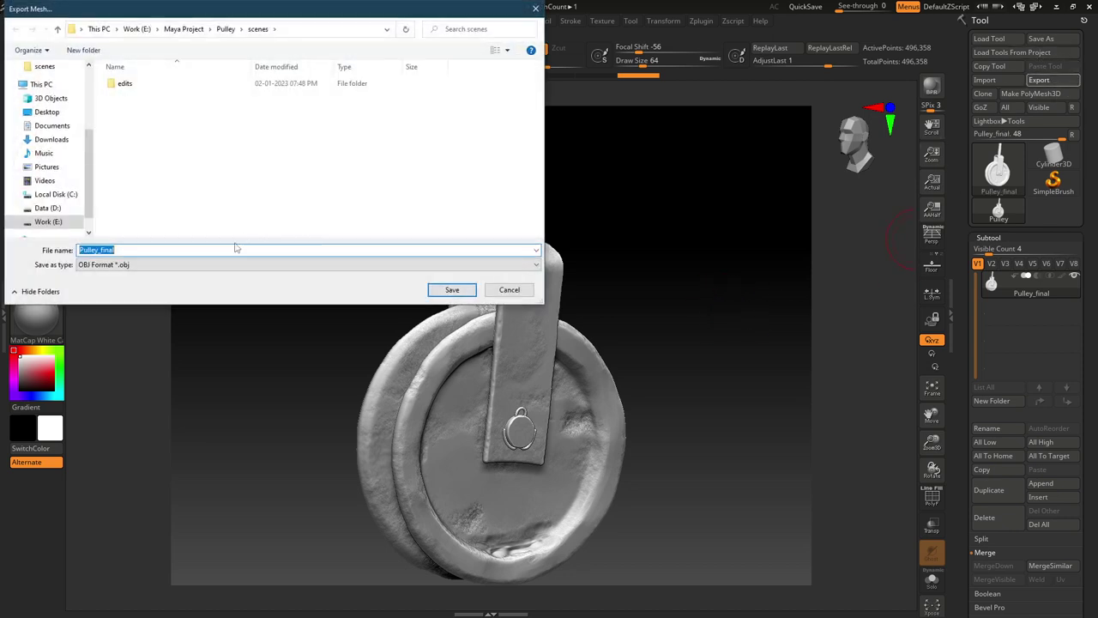
Export the pulley mesh as Pulley_high OBJ
left_click(147, 249)
key("BackSpace")
key("BackSpace")
key("BackSpace")
key("BackSpace")
key("BackSpace")
type("high")
key("Return")
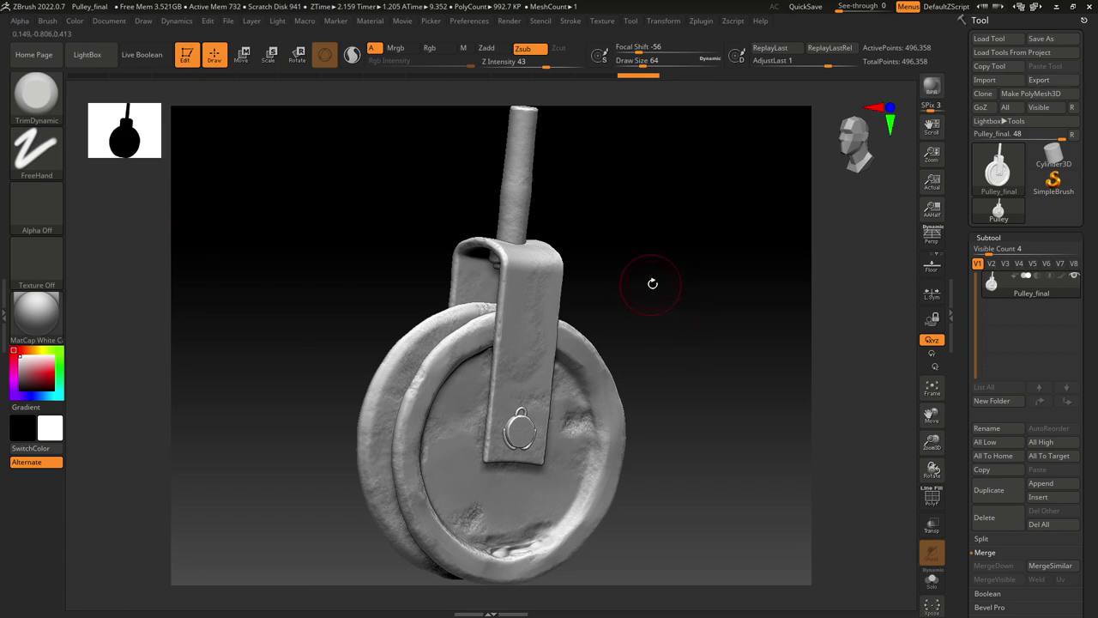
left_click_drag(652, 283, 660, 276)
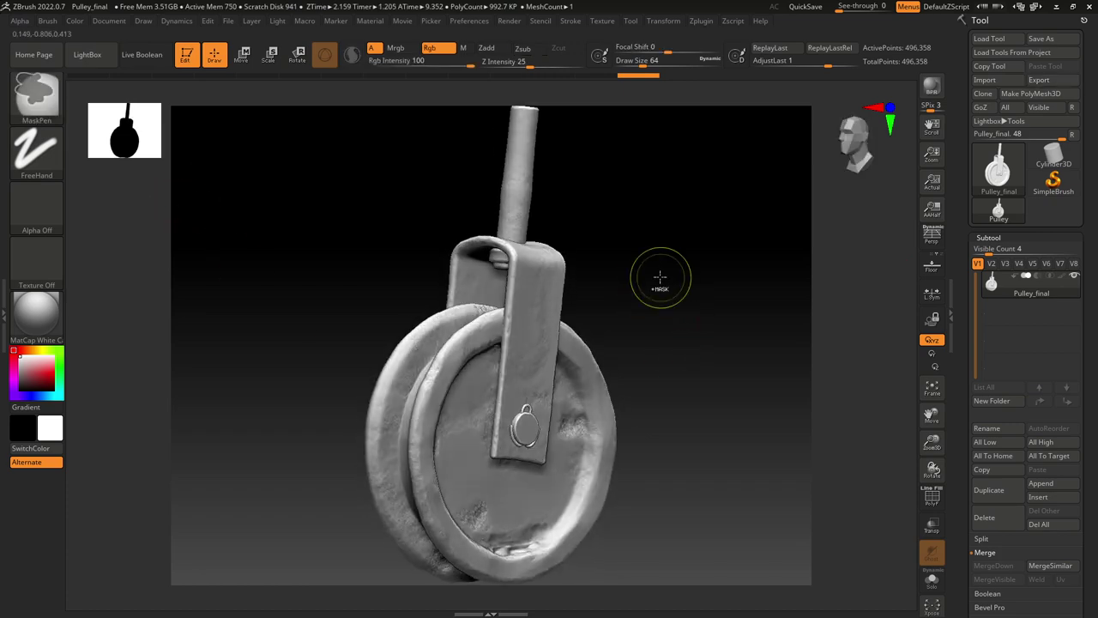
Overwrite the Pulley_final project, then close ZBrush, saving and replacing it
key("ctrl+s")
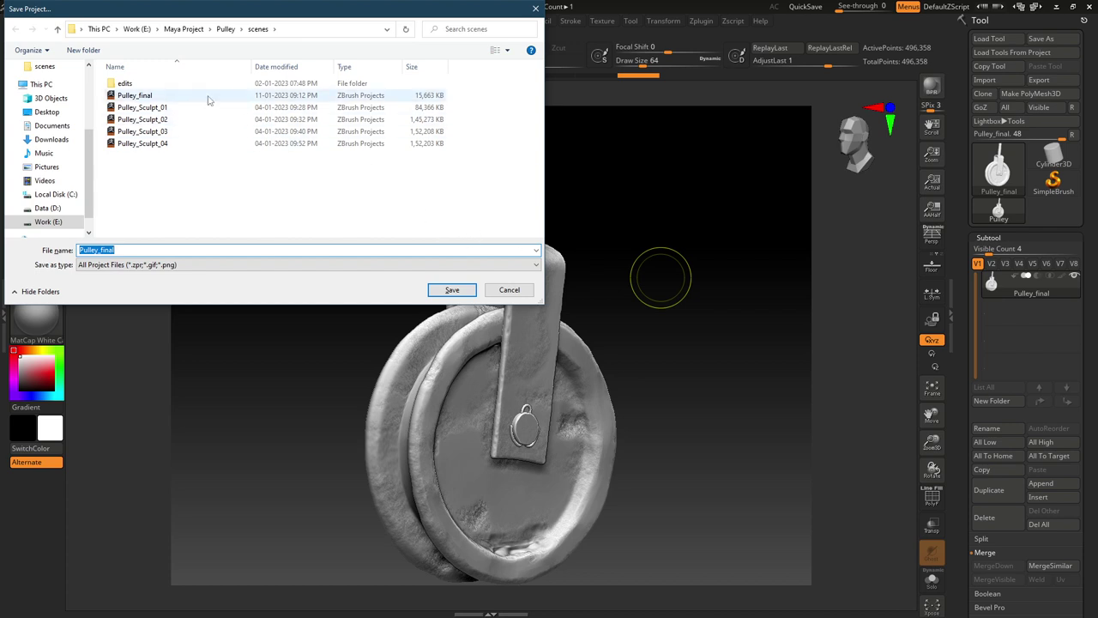
double_click(207, 96)
left_click(564, 304)
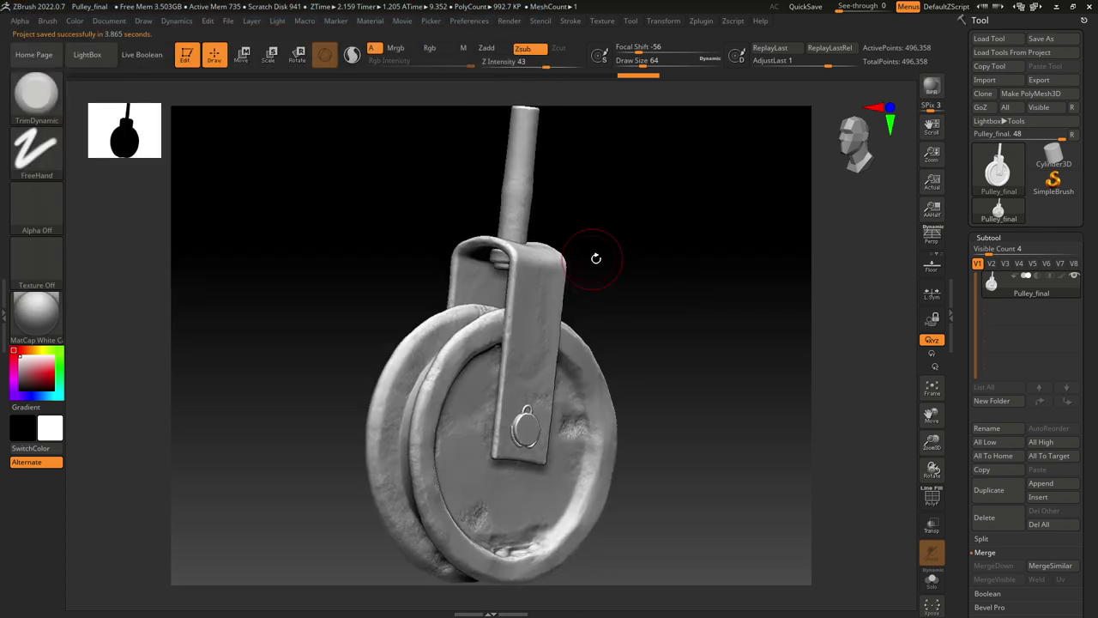
left_click(1089, 6)
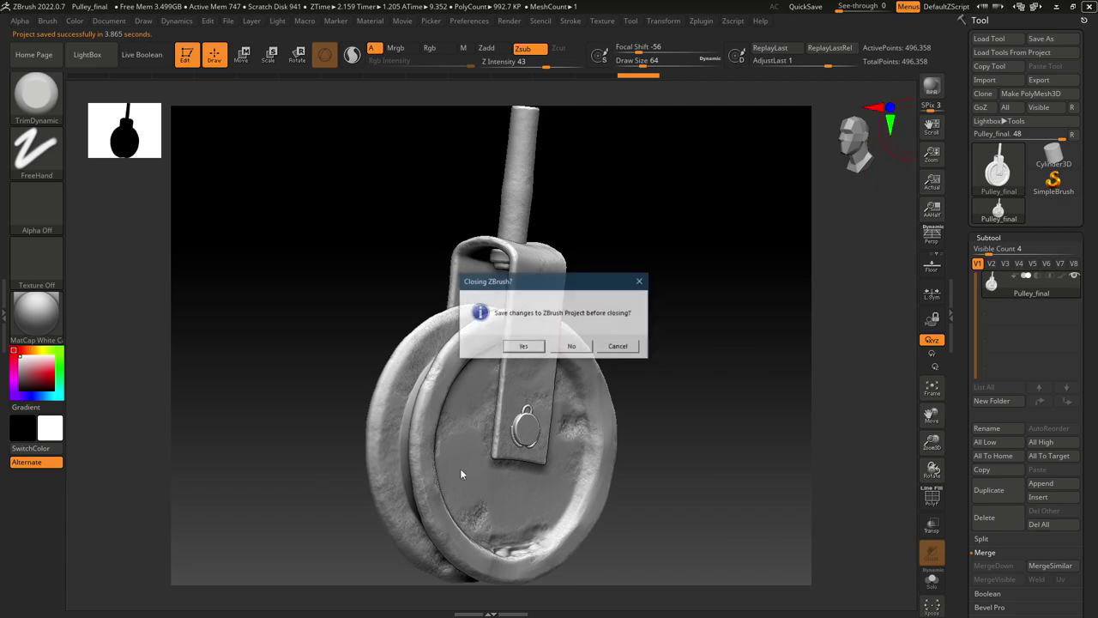
left_click(525, 346)
double_click(140, 96)
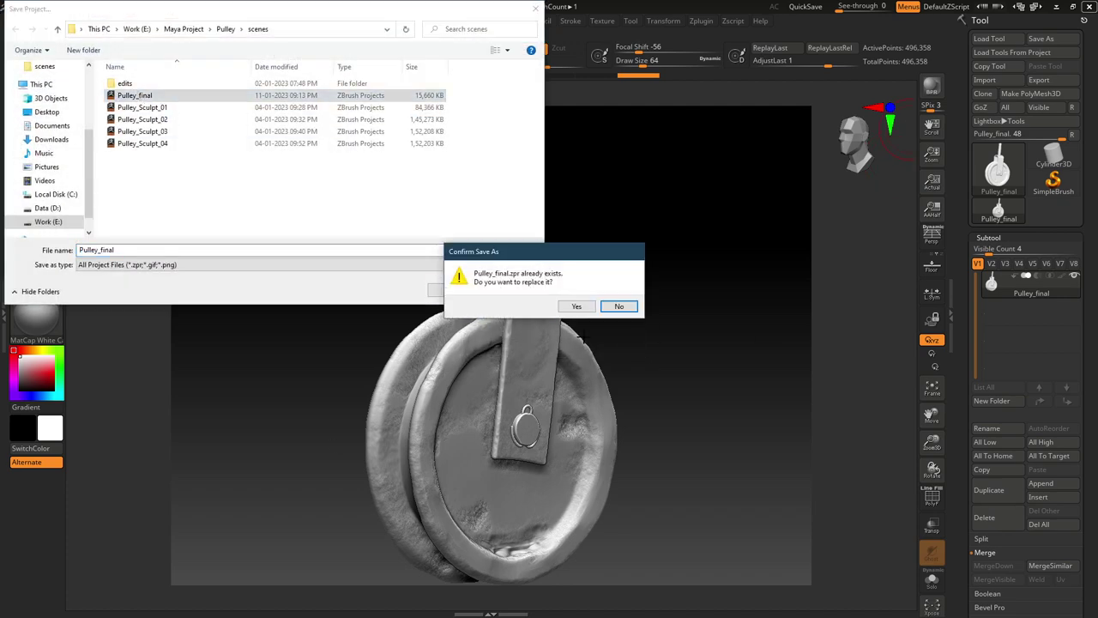
left_click(576, 307)
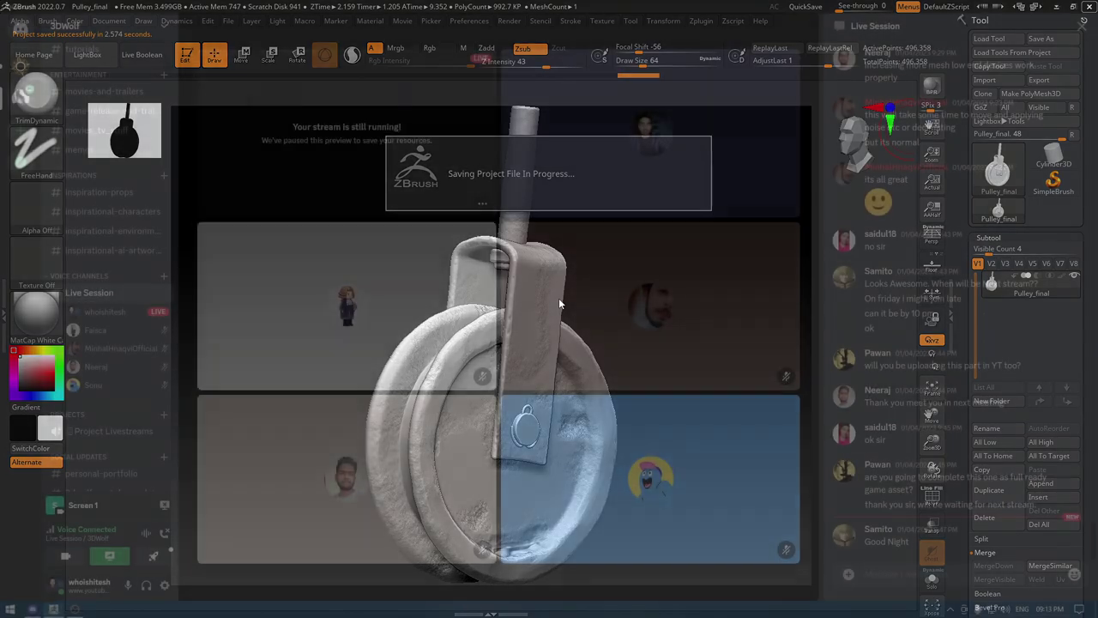
key("super")
Search for maya in Windows search and launch Maya 2023
type("aya")
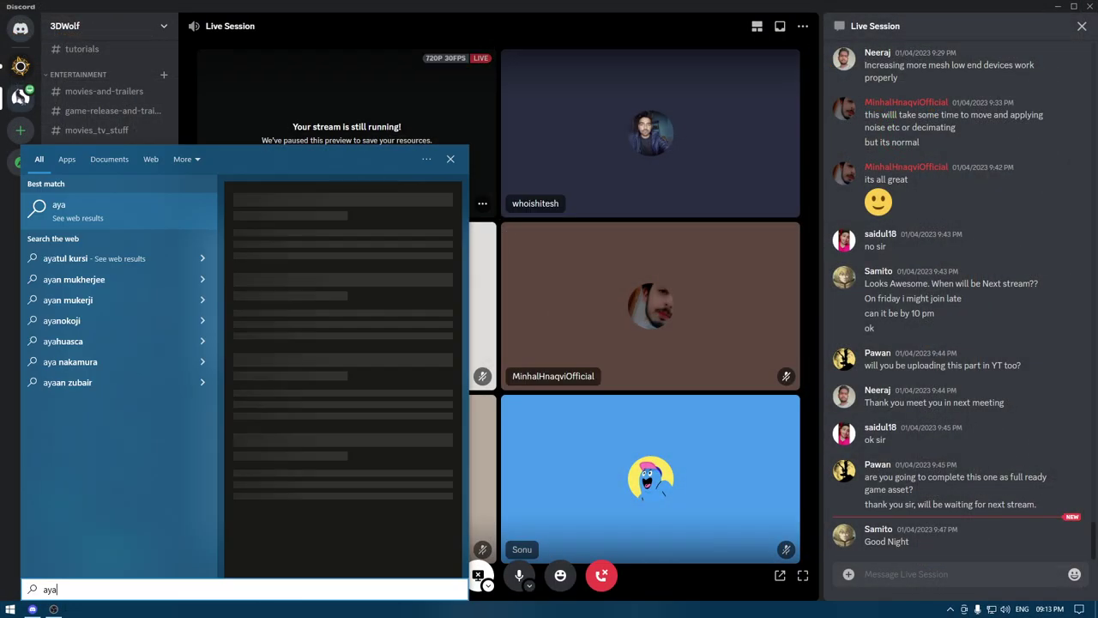
key("BackSpace")
key("BackSpace")
key("BackSpace")
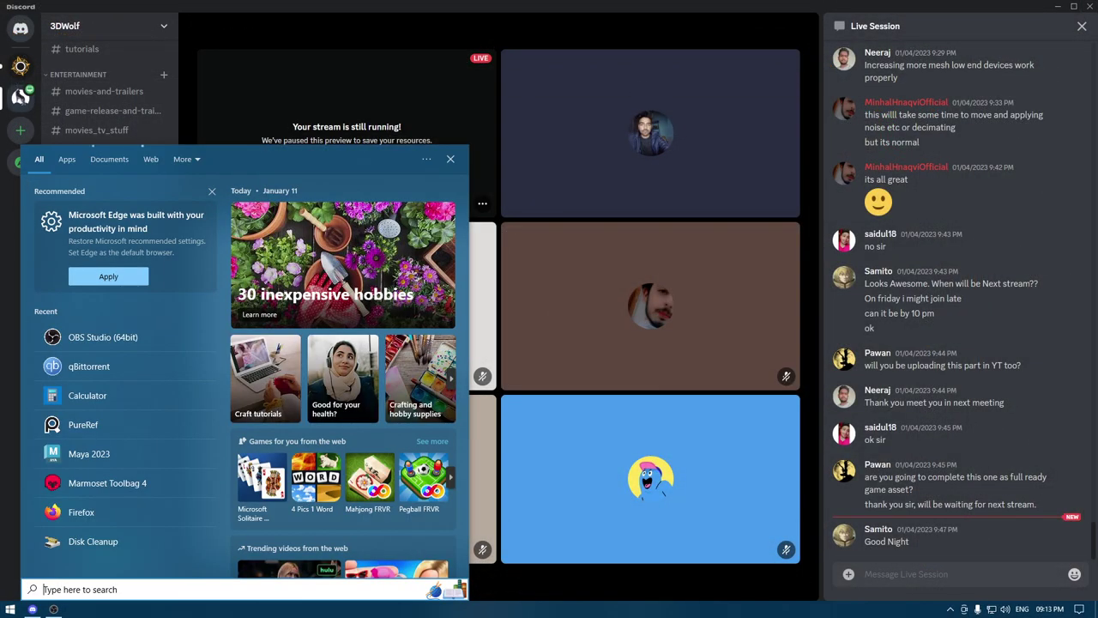
type("maya")
key("Return")
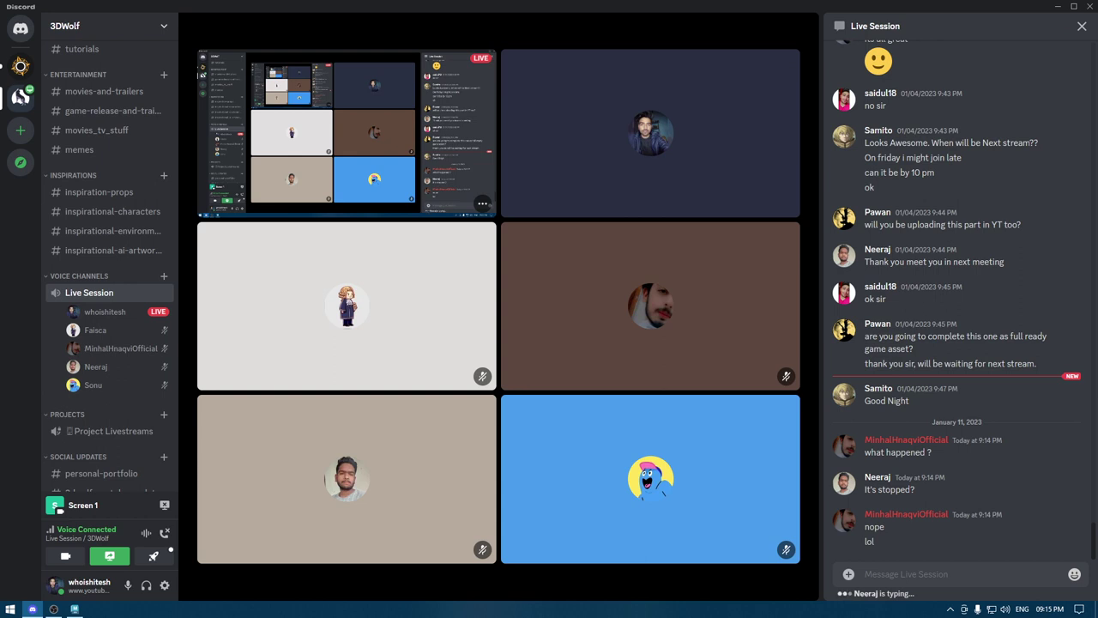
mouse_move(75, 609)
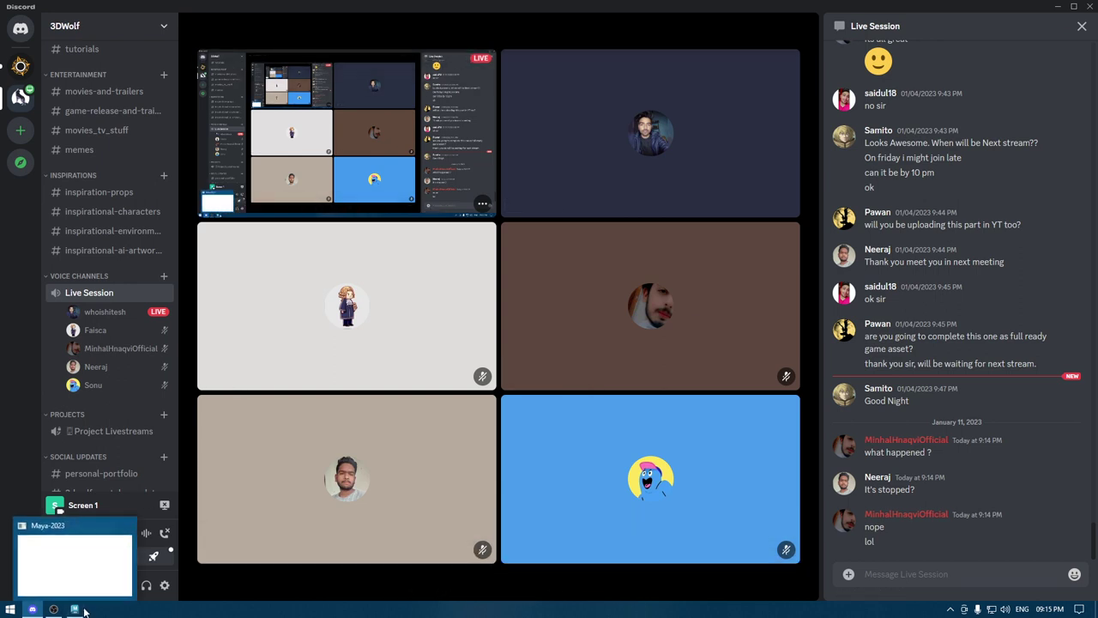
Bring Maya to the front and switch to the custom modelling workspace
left_click(96, 569)
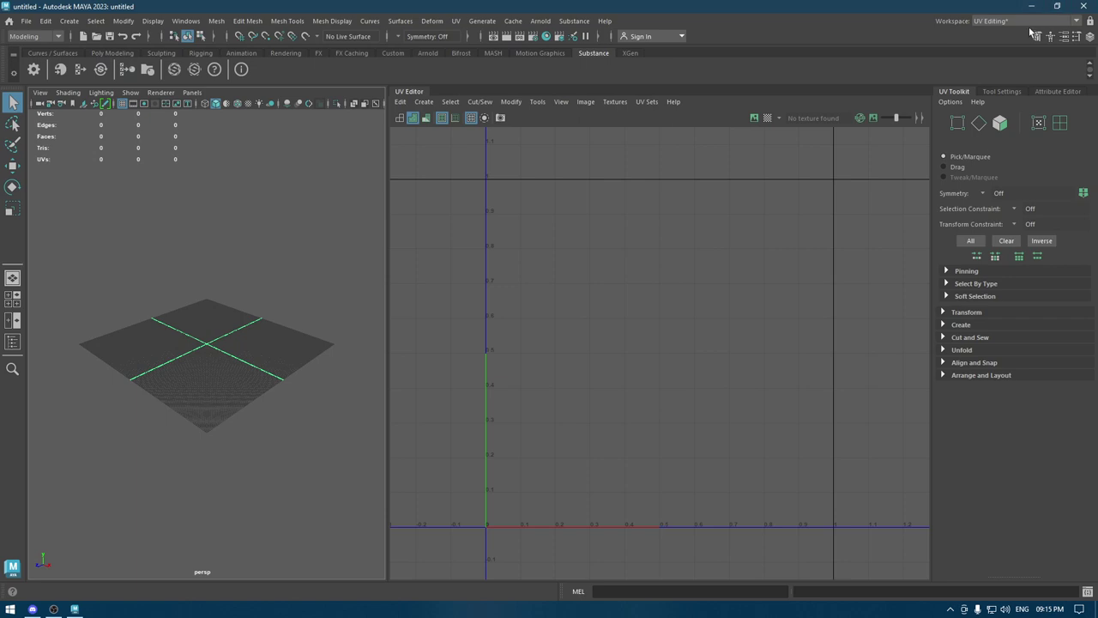
left_click(1030, 24)
left_click(1004, 36)
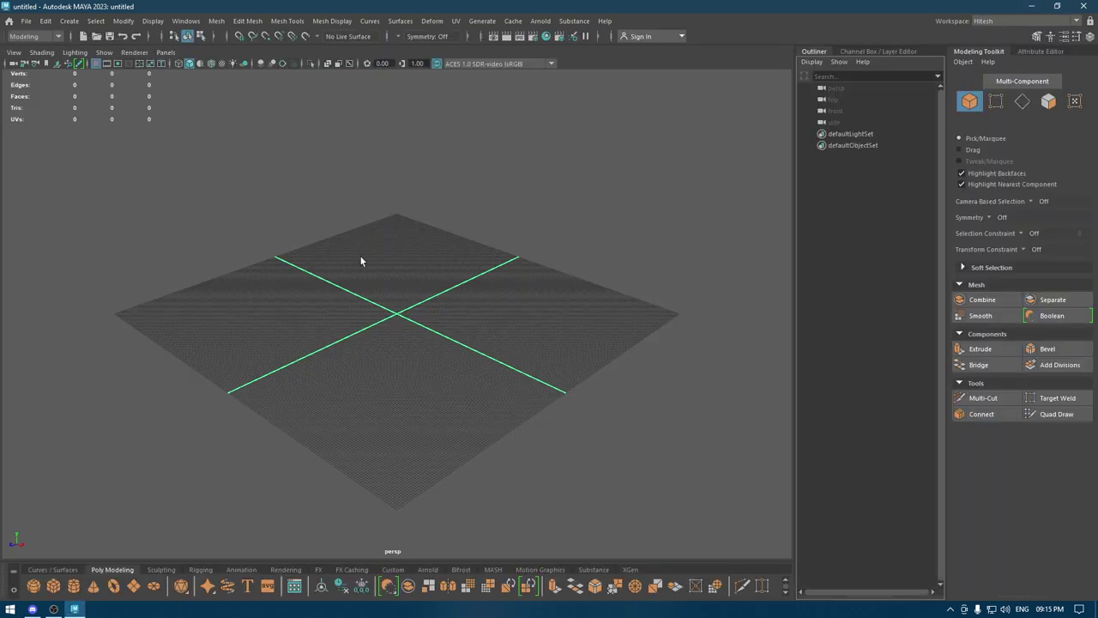
Import Pulley_high.obj from Maya Project\Pulley\scenes into the scene
left_click(27, 21)
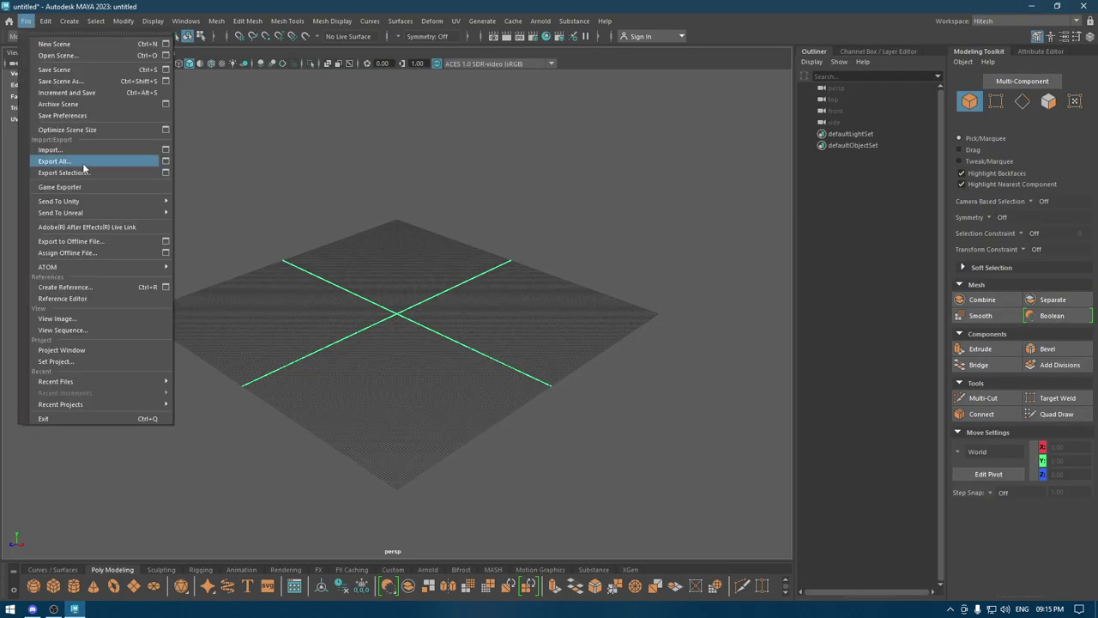
left_click(79, 151)
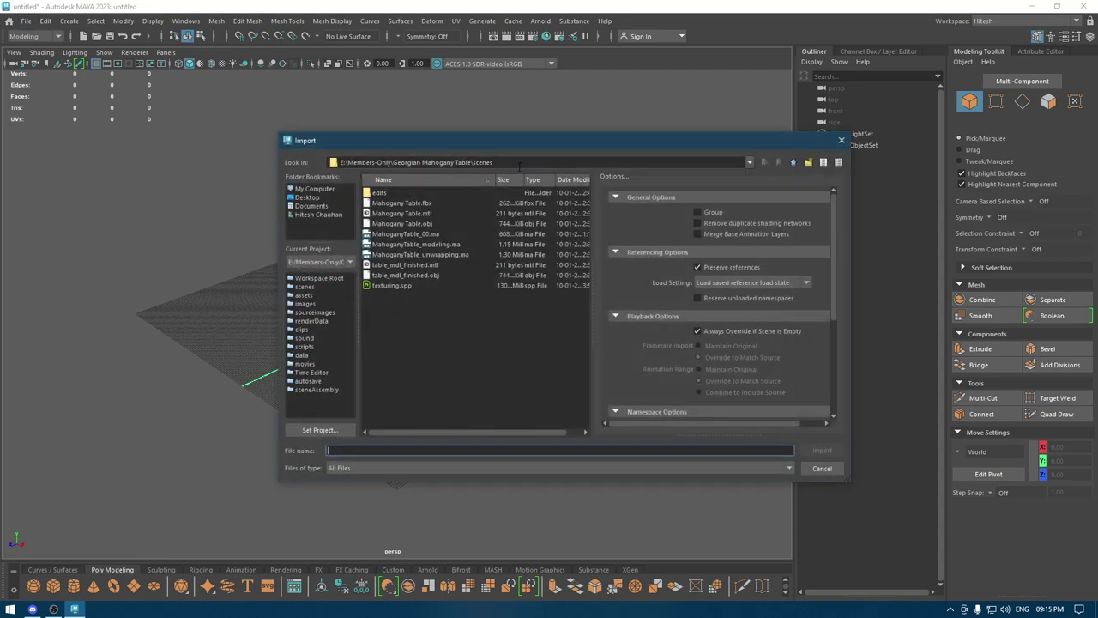
double_click(792, 163)
left_click(798, 162)
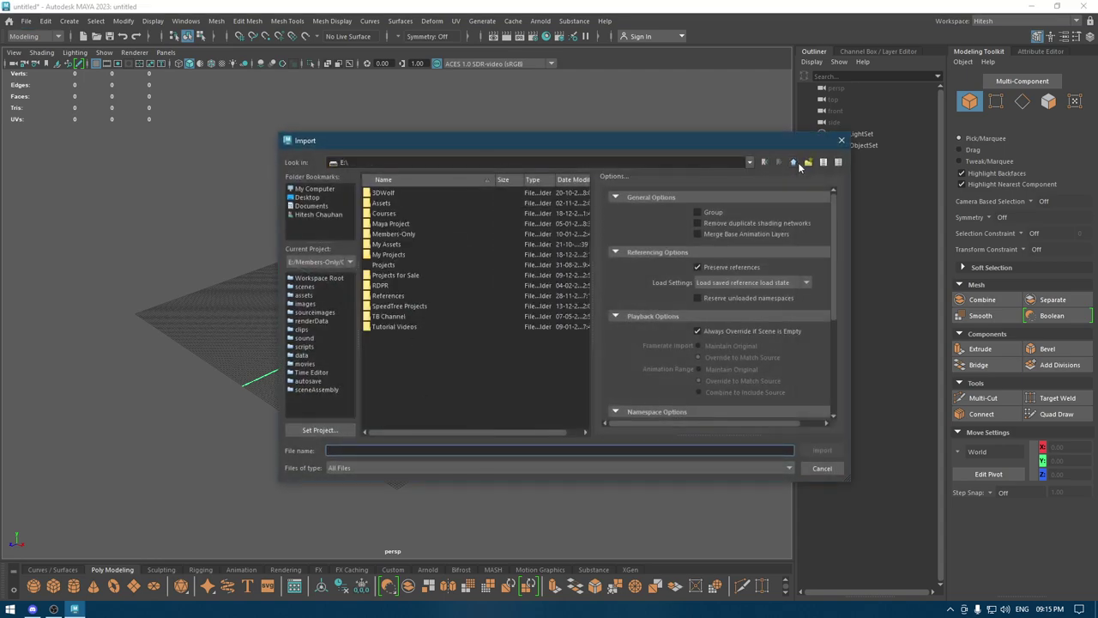
double_click(384, 224)
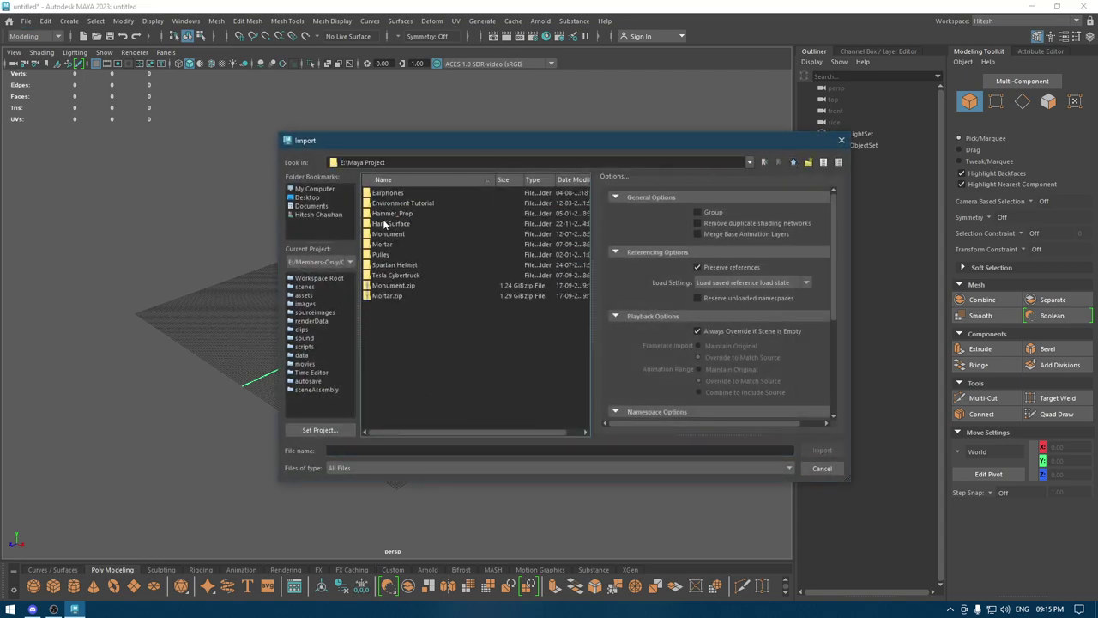
double_click(384, 253)
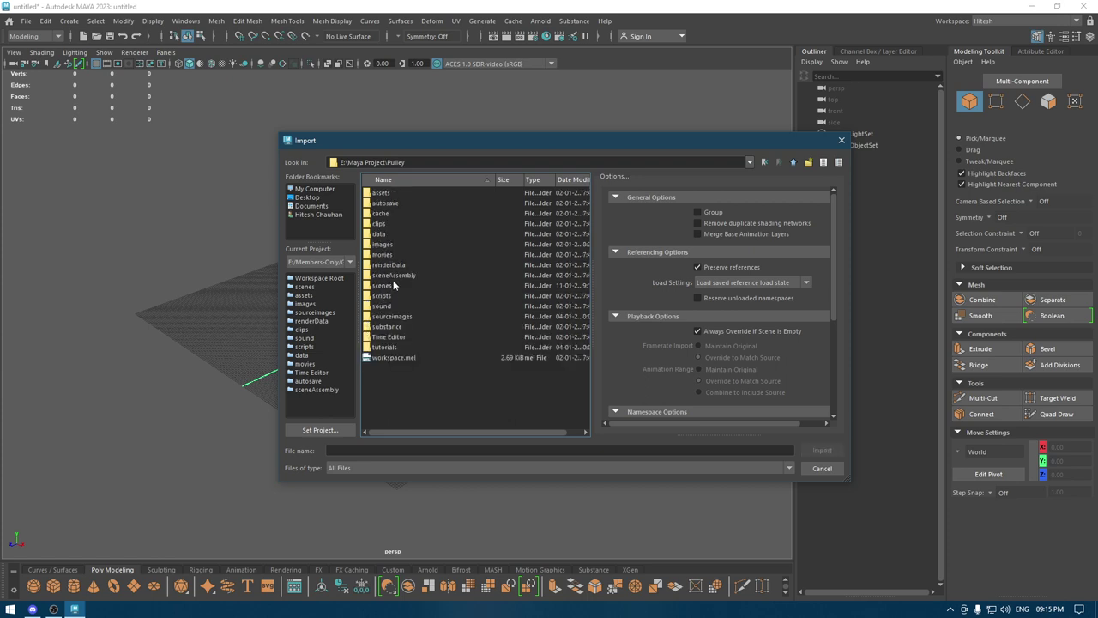
double_click(393, 282)
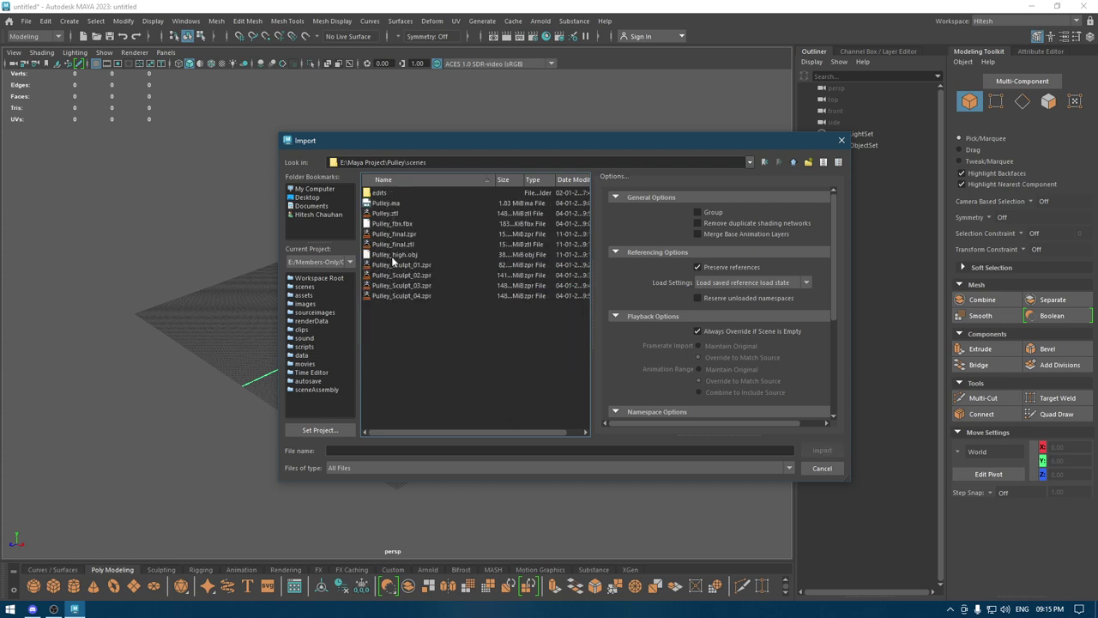
left_click(393, 255)
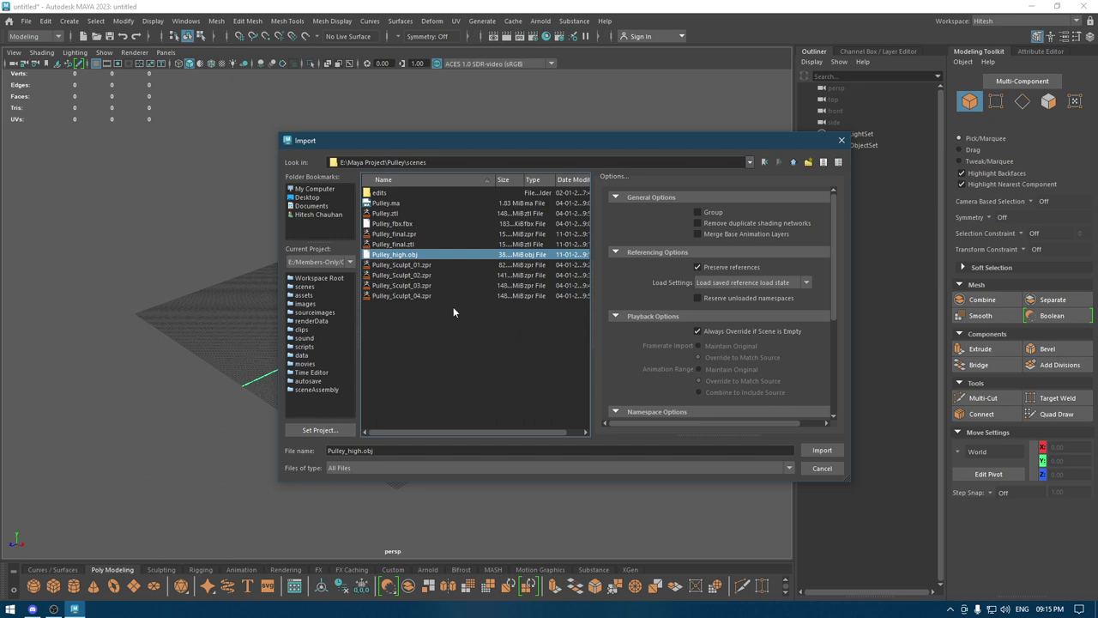
left_click(820, 452)
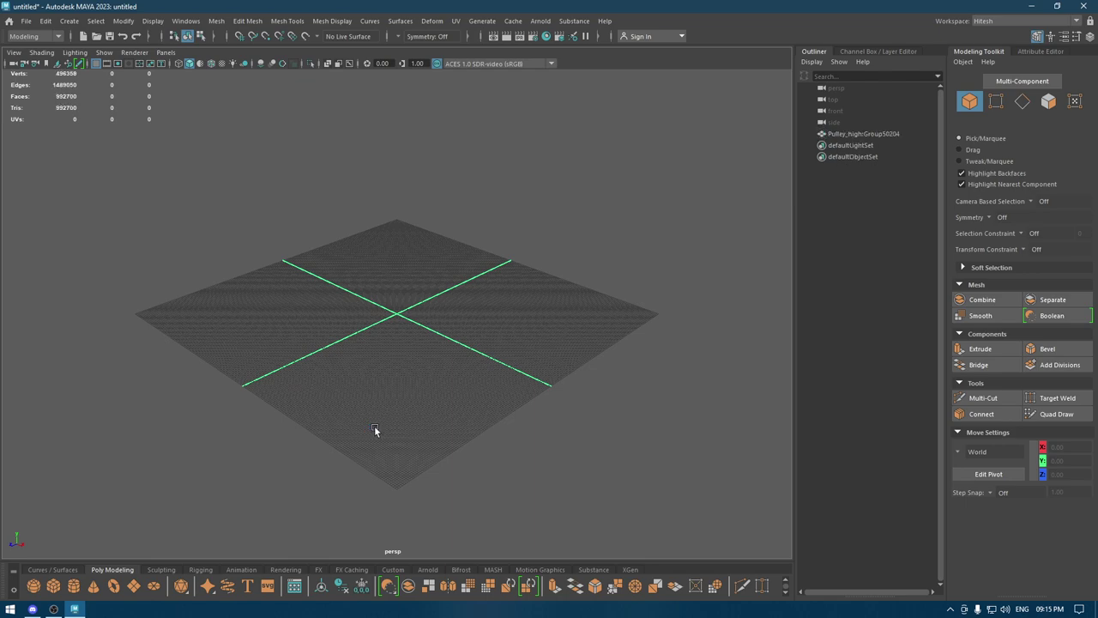
key("f")
mouse_move(374, 426)
left_mouse_down("alt")
mouse_move(393, 397)
mouse_move(435, 406)
mouse_move(405, 399)
left_mouse_up("alt")
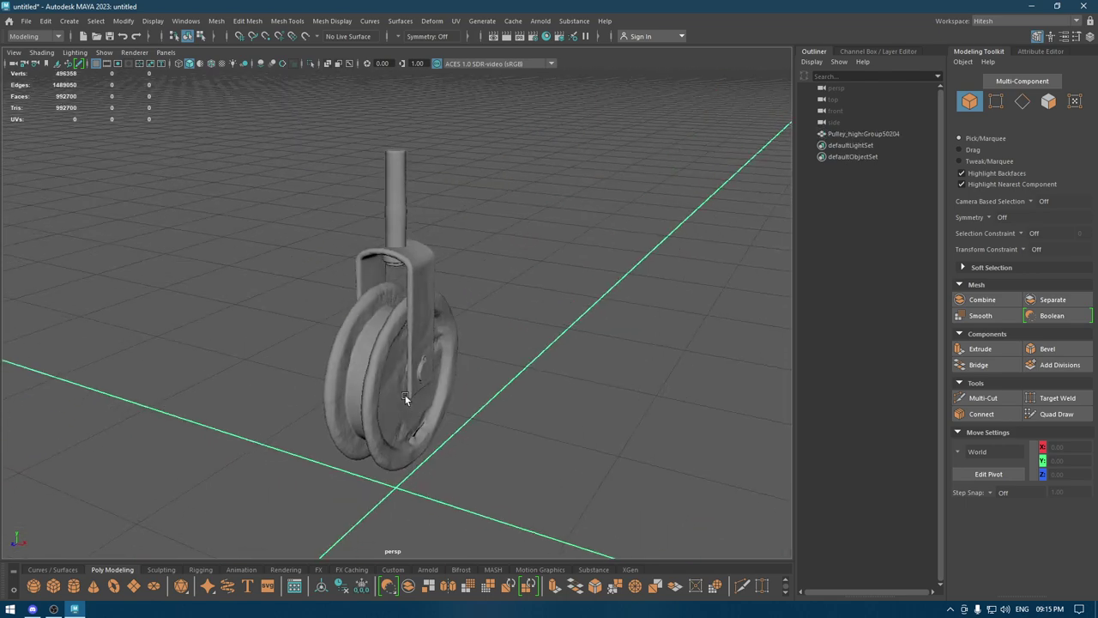
mouse_move(492, 433)
left_mouse_down("alt")
mouse_move(485, 422)
mouse_move(547, 357)
mouse_move(553, 380)
mouse_move(584, 314)
mouse_move(446, 397)
mouse_move(340, 423)
mouse_move(701, 443)
mouse_move(669, 434)
mouse_move(541, 263)
mouse_move(681, 221)
left_mouse_up("alt")
left_click(547, 357)
scroll(553, 380, "up", 5)
scroll(584, 314, "down", 10)
scroll(561, 306, "up", 8)
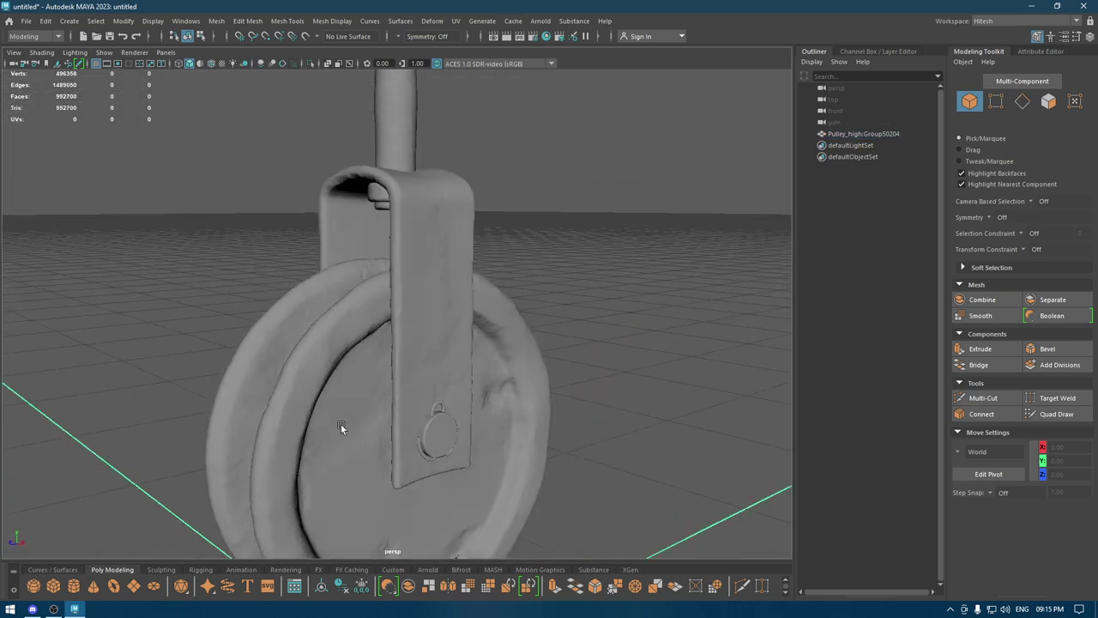
left_click(516, 428)
left_click(669, 434)
scroll(669, 434, "down", 3)
mouse_move(633, 319)
left_mouse_down("alt")
mouse_move(603, 296)
mouse_move(540, 473)
mouse_move(505, 446)
mouse_move(548, 292)
mouse_move(539, 326)
mouse_move(480, 297)
mouse_move(453, 305)
mouse_move(573, 304)
mouse_move(446, 321)
mouse_move(409, 185)
mouse_move(571, 404)
mouse_move(360, 362)
mouse_move(299, 375)
mouse_move(549, 385)
mouse_move(435, 390)
mouse_move(494, 417)
mouse_move(455, 299)
mouse_move(389, 291)
left_mouse_up("alt")
scroll(603, 297, "up", 5)
right_click_drag(388, 291, 495, 380, "alt")
left_click_drag(495, 380, 530, 266, "alt")
left_click(530, 265)
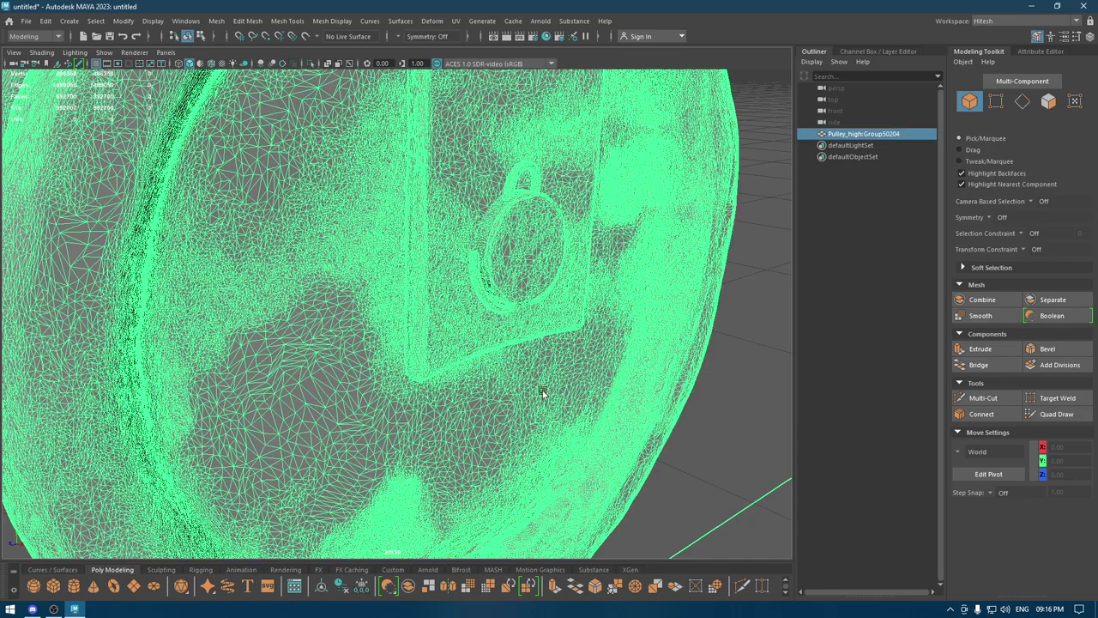
mouse_move(544, 390)
left_mouse_down("alt")
mouse_move(493, 324)
mouse_move(571, 385)
mouse_move(473, 280)
mouse_move(416, 273)
mouse_move(434, 244)
mouse_move(425, 317)
left_mouse_up("alt")
left_click(566, 342)
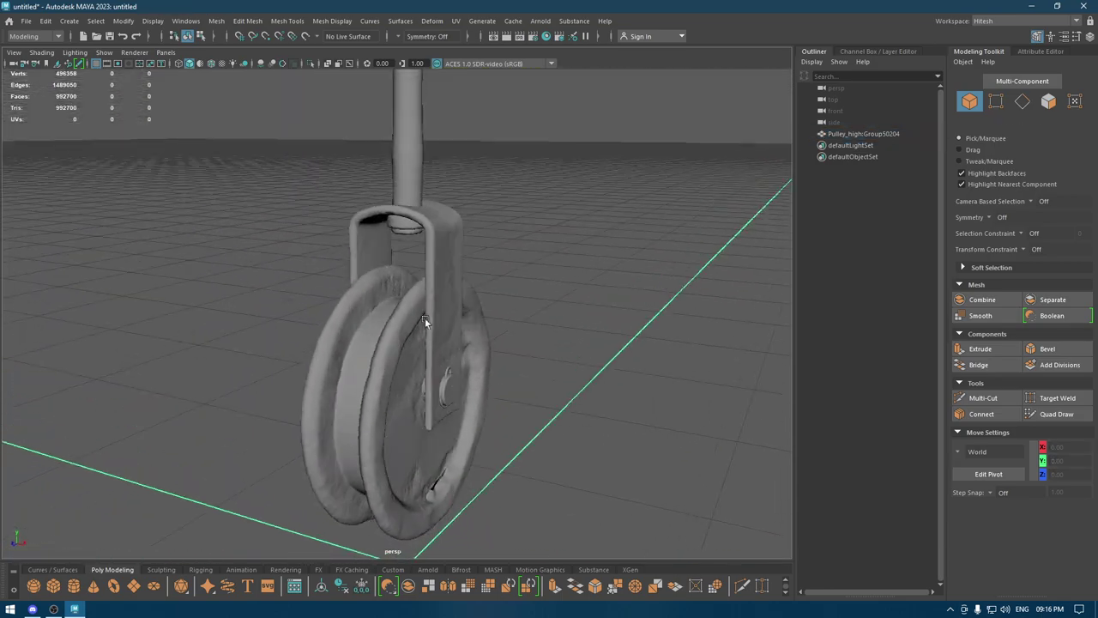
left_click_drag(530, 375, 553, 225, "alt")
left_click(382, 354)
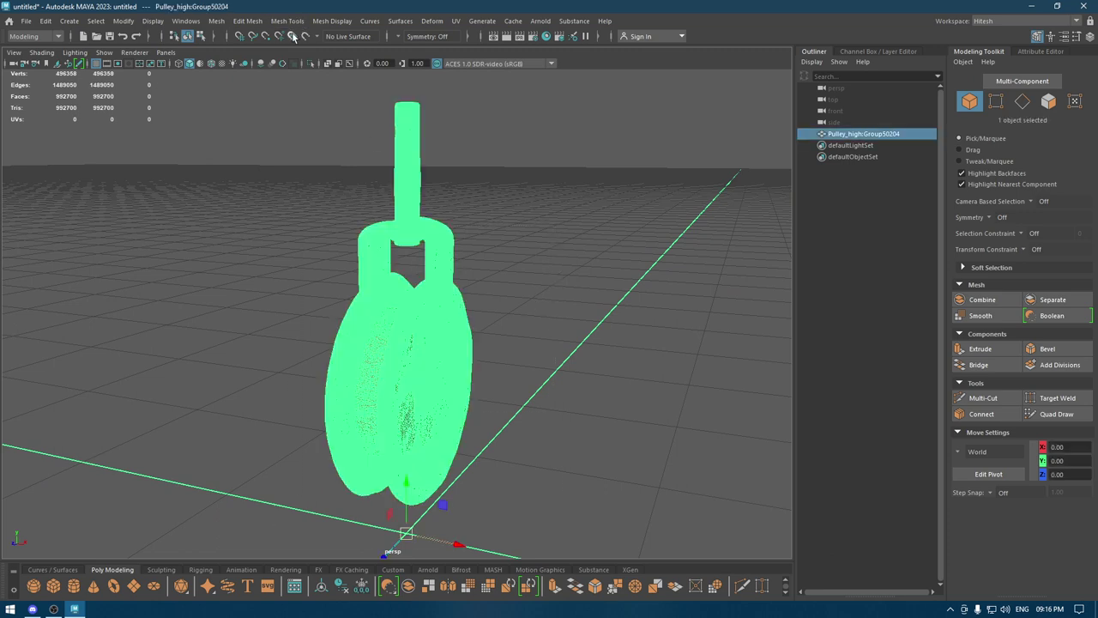
Select the pulley parts in the perspective view
left_click(219, 20)
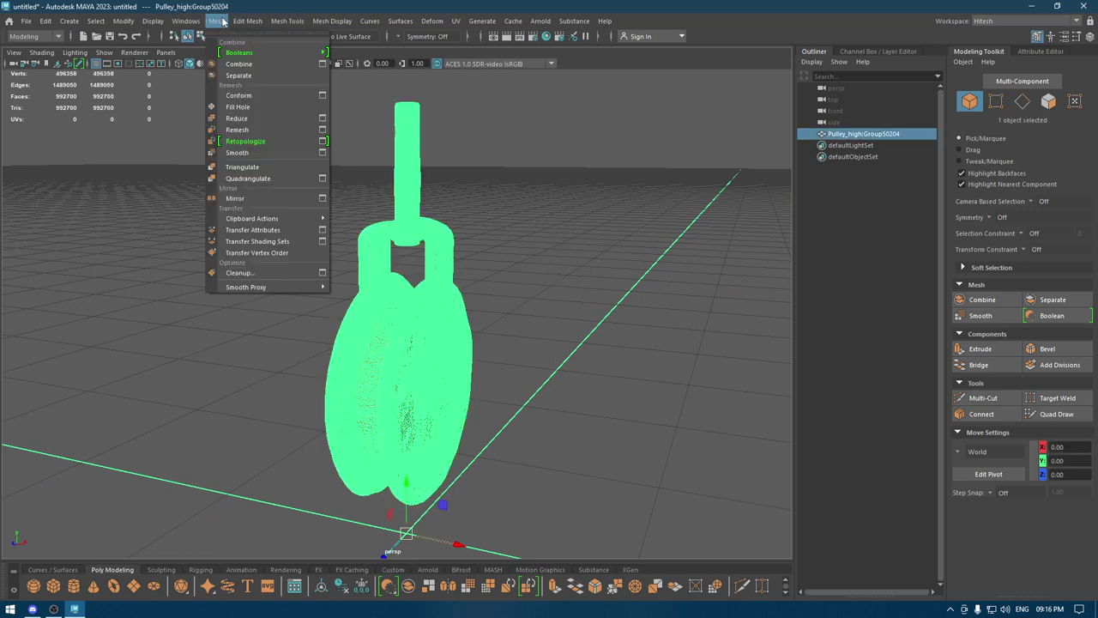
key("Escape")
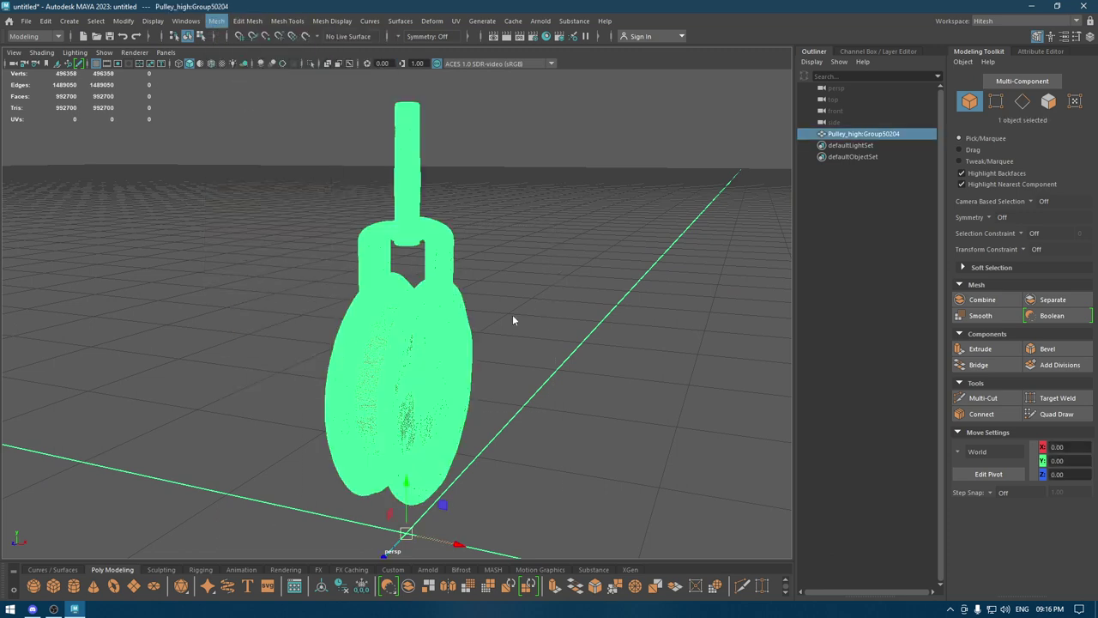
left_click(538, 353)
left_click_drag(157, 556, 496, 297)
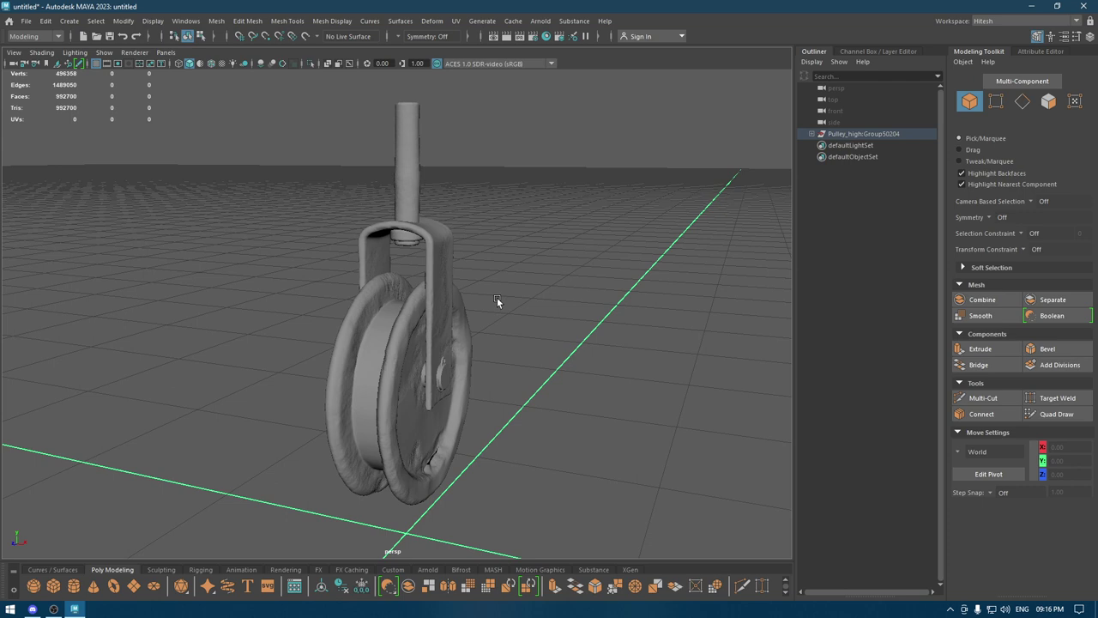
In front view, select the pulley parts and center their pivot
key("space")
left_click(557, 291)
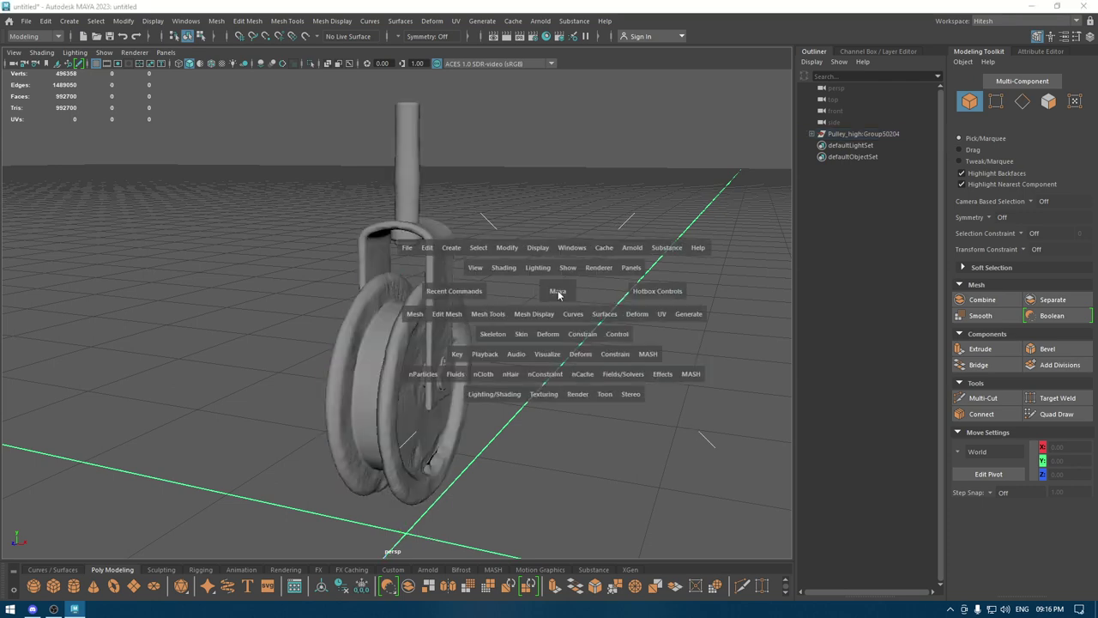
key("space")
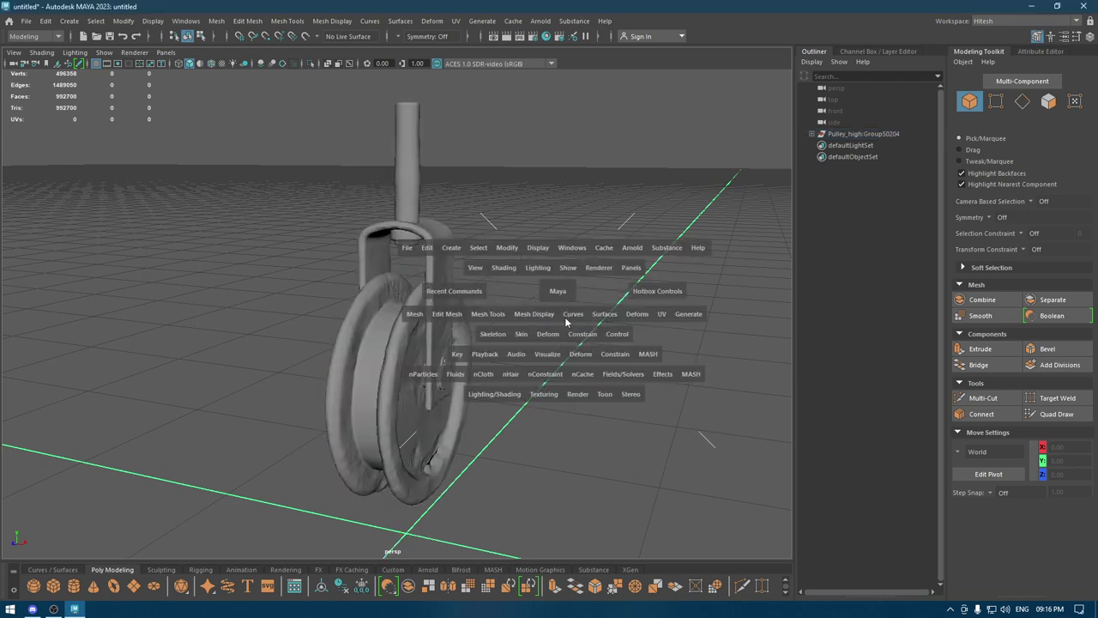
left_click_drag(557, 292, 563, 319)
scroll(434, 214, "down", 3)
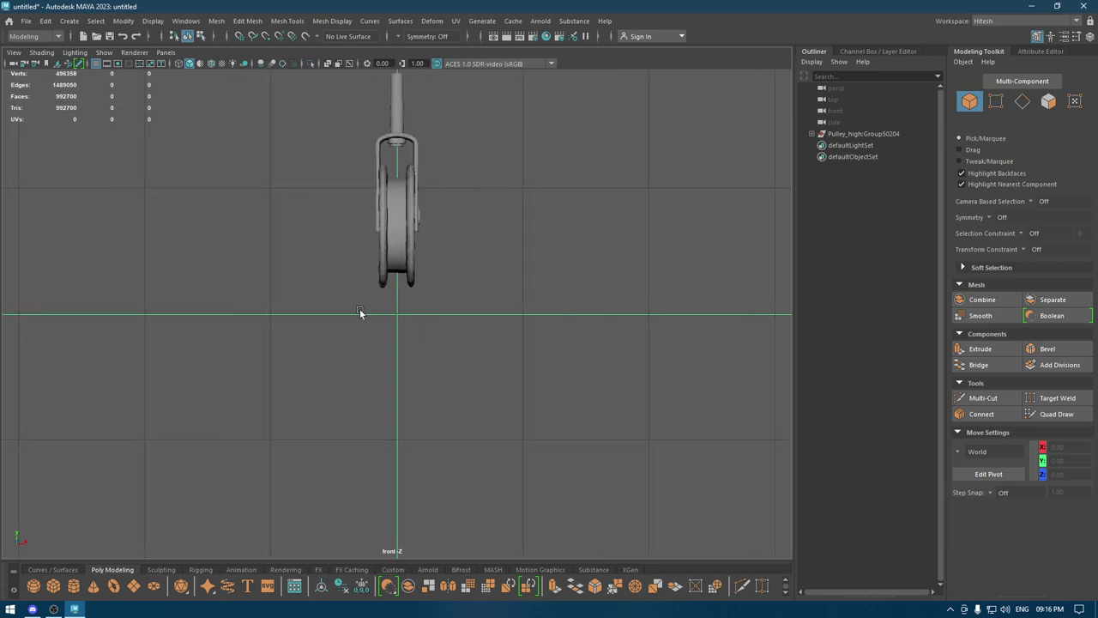
left_click_drag(360, 308, 416, 131)
scroll(408, 285, "up", 2)
key("space")
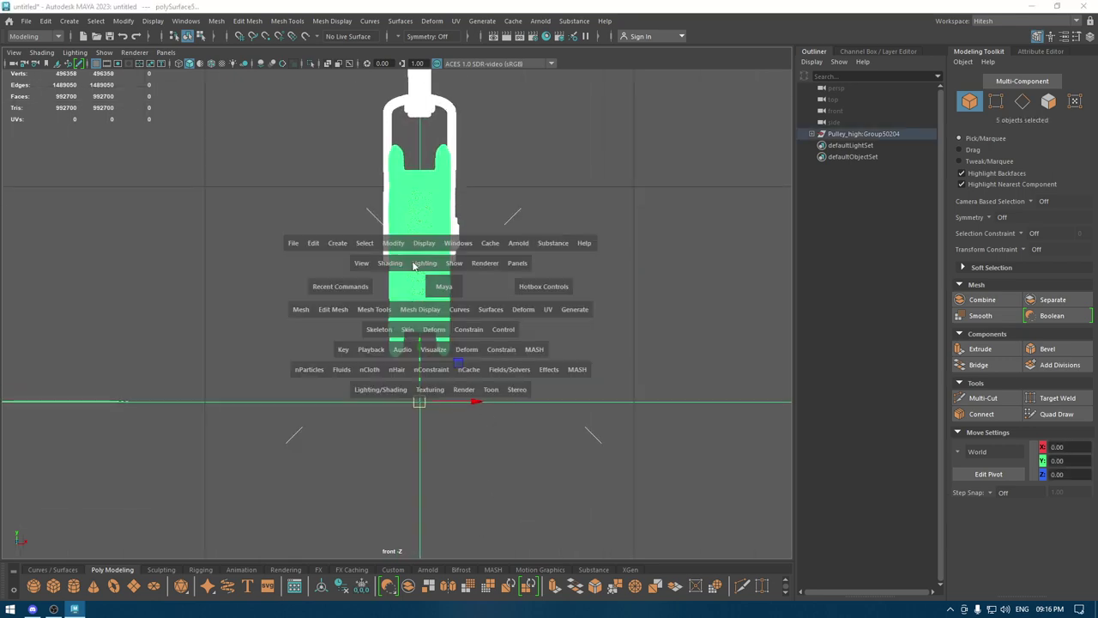
left_click(393, 243)
left_click(410, 335)
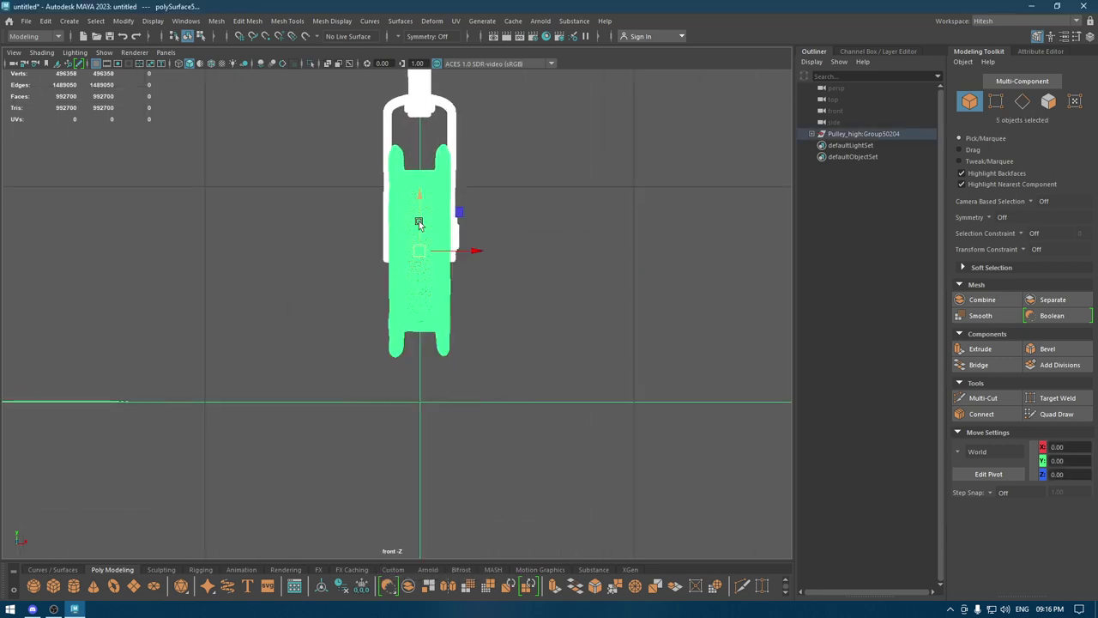
Move the wheels slightly down inside the bracket and return to perspective view
middle_click_drag(421, 191, 421, 231, "alt")
left_click_drag(420, 232, 421, 242)
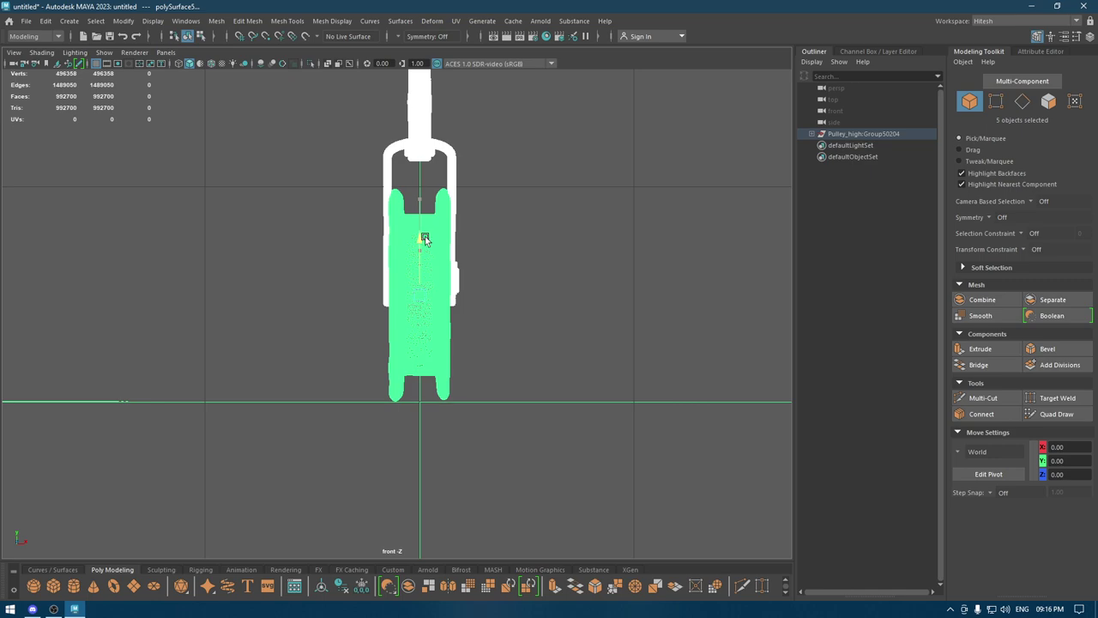
key("space")
left_click_drag(421, 237, 453, 265)
Orbit around the pulley to the yoke and select the top rod
left_click(516, 335)
left_click_drag(515, 334, 527, 236, "alt")
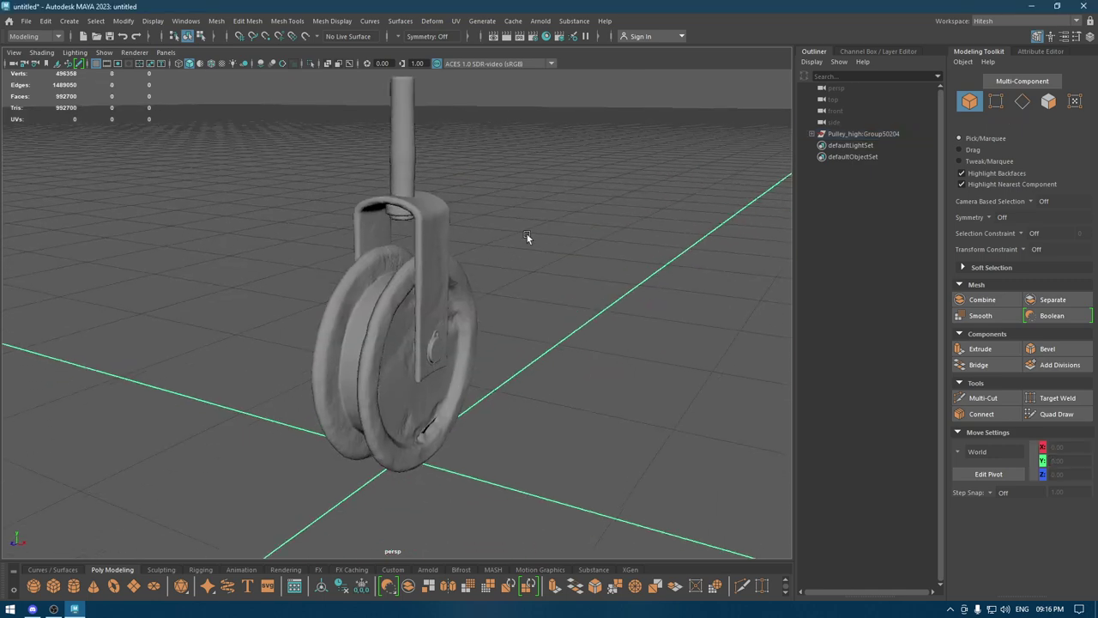
scroll(534, 390, "up", 5)
scroll(512, 348, "down", 1)
left_click_drag(512, 348, 513, 391, "alt")
scroll(490, 179, "down", 5)
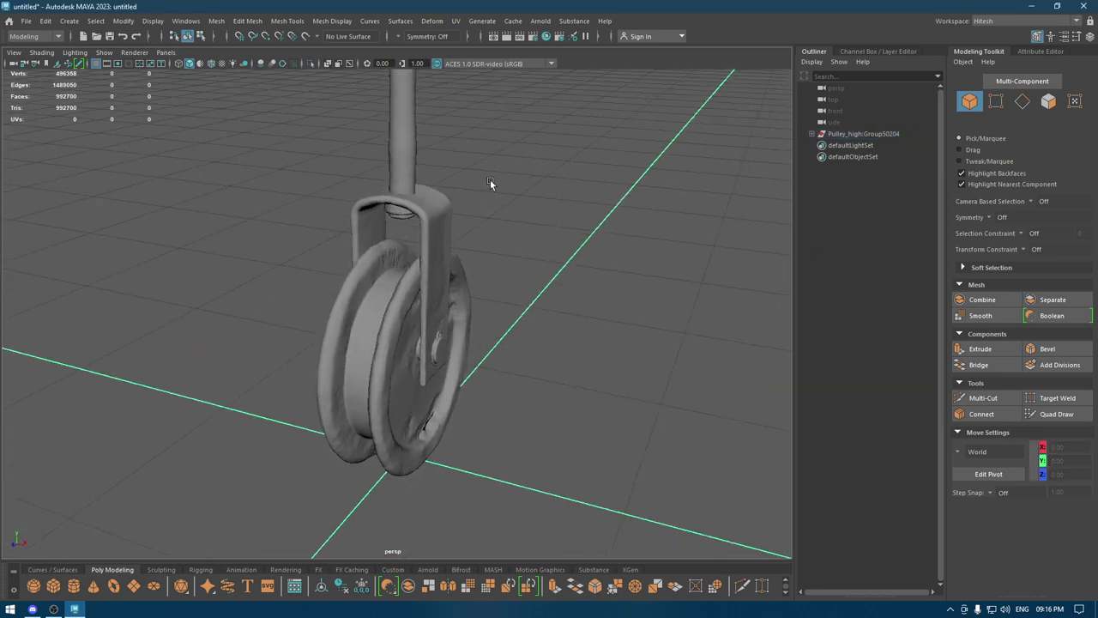
left_click_drag(490, 179, 484, 237, "alt")
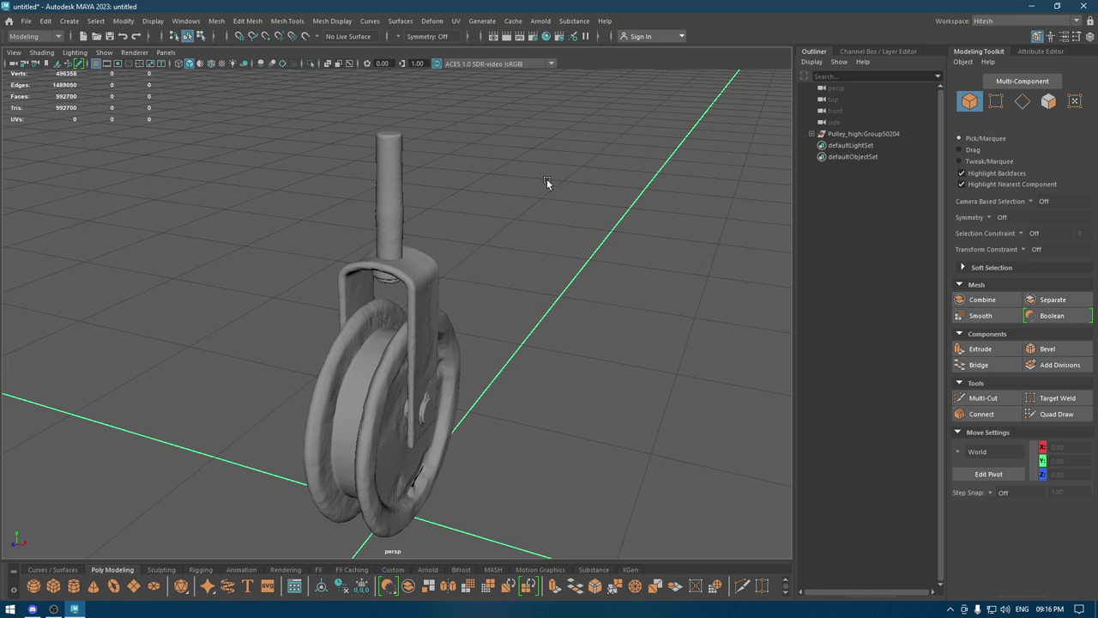
scroll(461, 353, "up", 3)
scroll(508, 367, "up", 4)
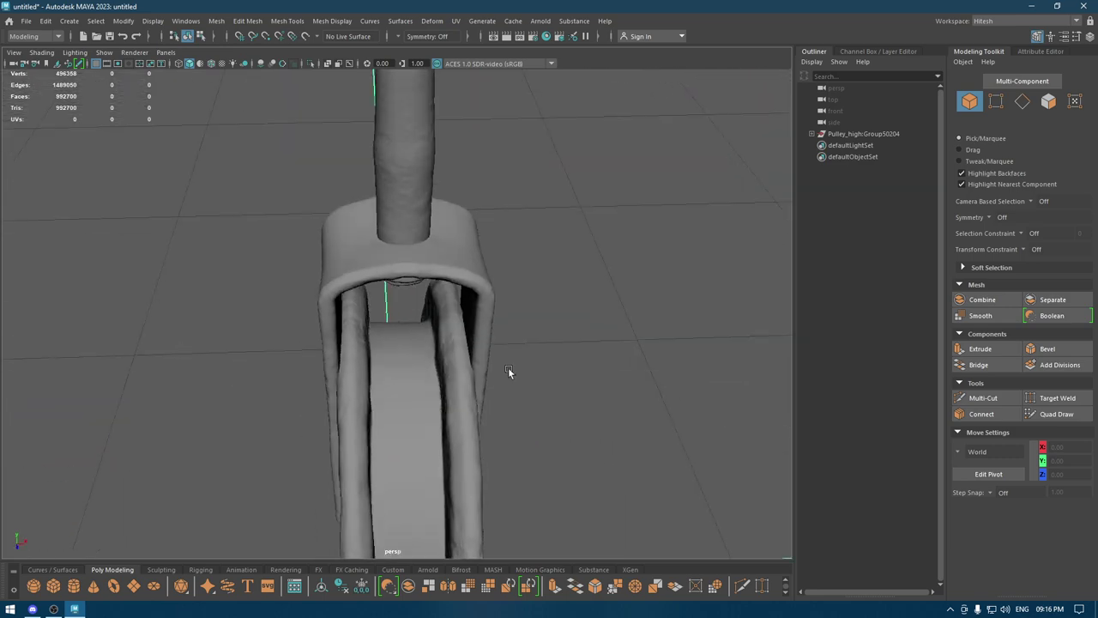
mouse_move(508, 367)
left_mouse_down("alt")
mouse_move(490, 351)
mouse_move(488, 309)
mouse_move(429, 384)
mouse_move(436, 199)
mouse_move(331, 335)
mouse_move(400, 287)
mouse_move(415, 406)
left_mouse_up("alt")
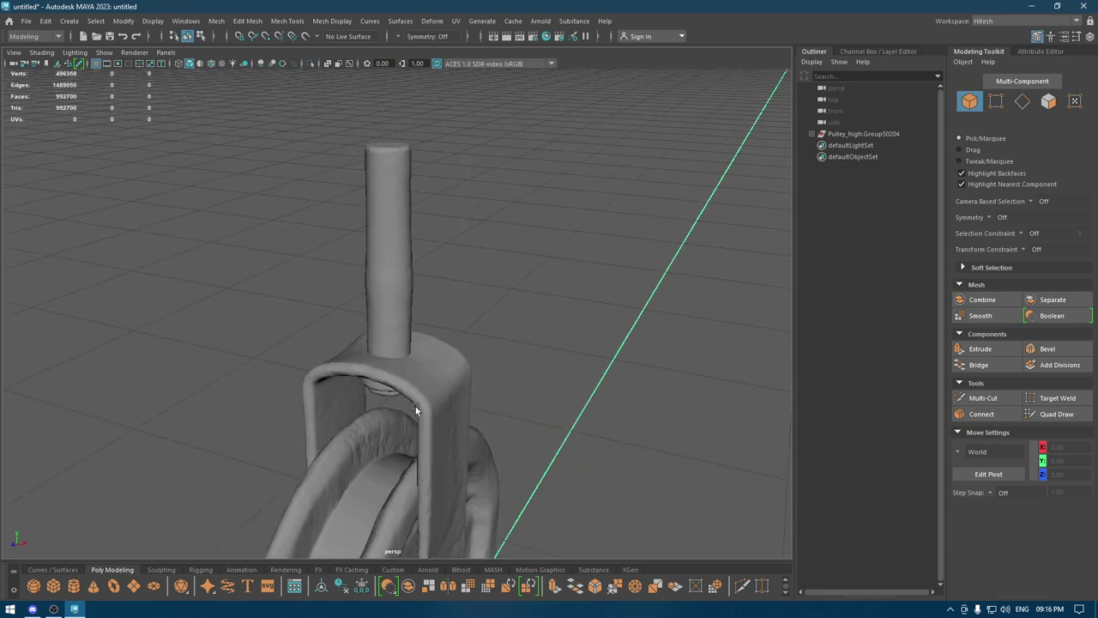
left_click(434, 363)
left_click_drag(434, 363, 539, 309, "alt")
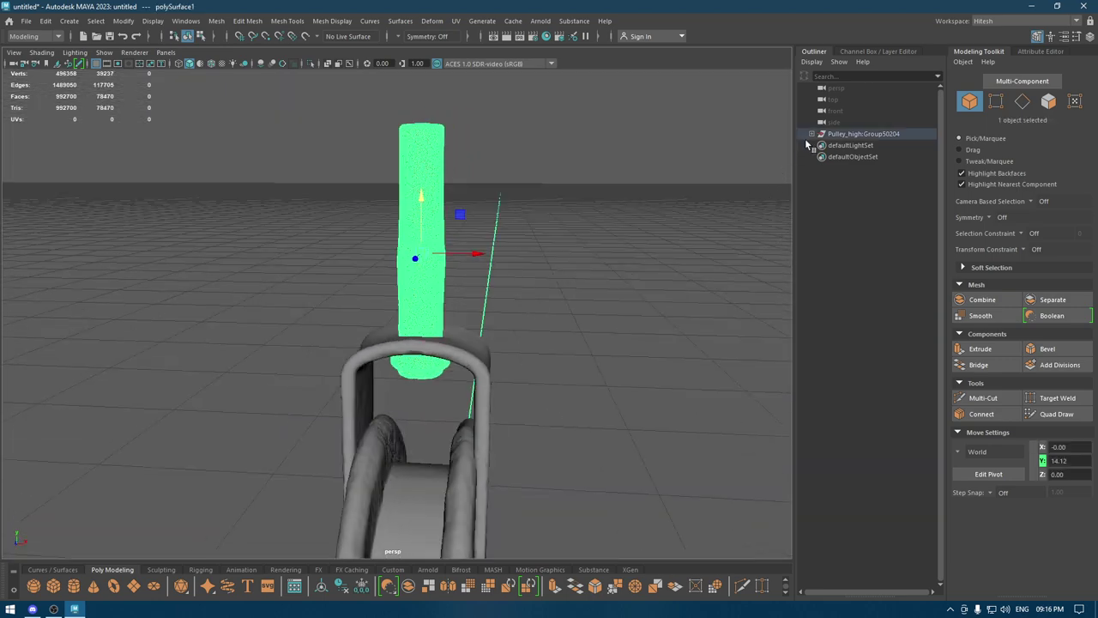
Hide everything except the selected top rod, then reselect the rod
left_click_drag(607, 296, 472, 317, "alt")
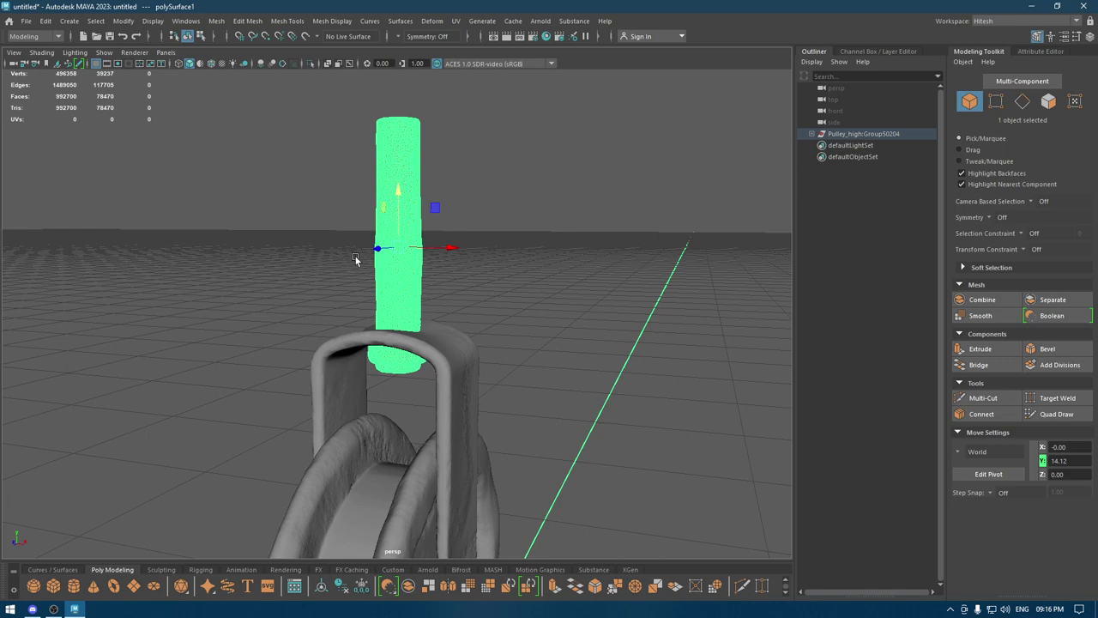
key("alt+h")
scroll(436, 300, "up", 2)
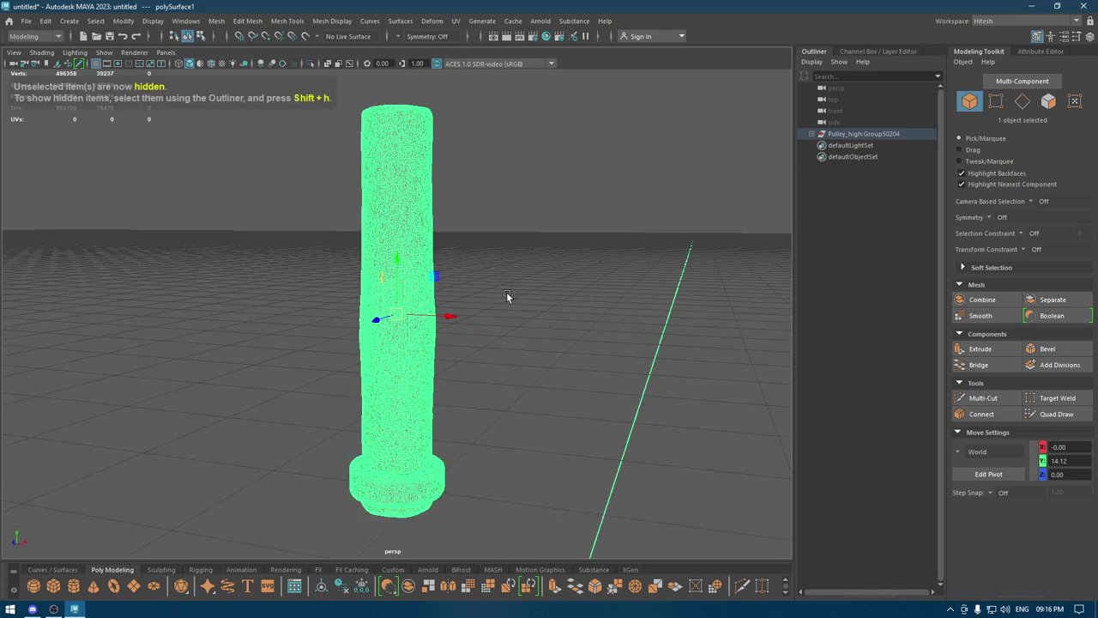
left_click(509, 299)
mouse_move(510, 299)
left_mouse_down("alt")
mouse_move(492, 412)
mouse_move(424, 261)
mouse_move(486, 407)
mouse_move(510, 372)
mouse_move(432, 326)
mouse_move(430, 274)
mouse_move(522, 317)
left_mouse_up("alt")
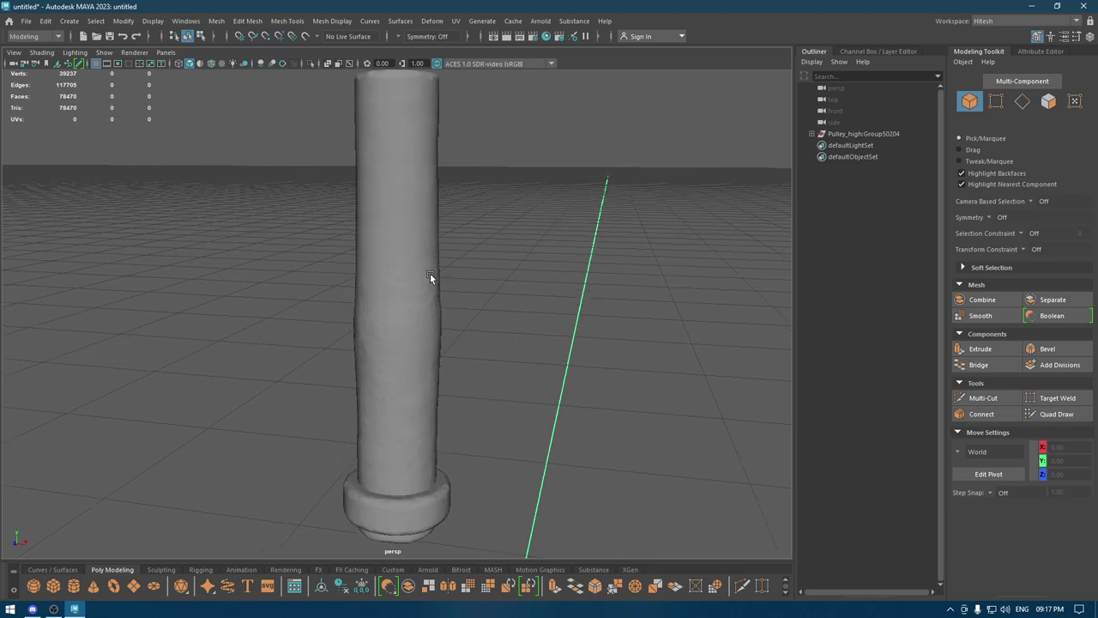
left_click(430, 277)
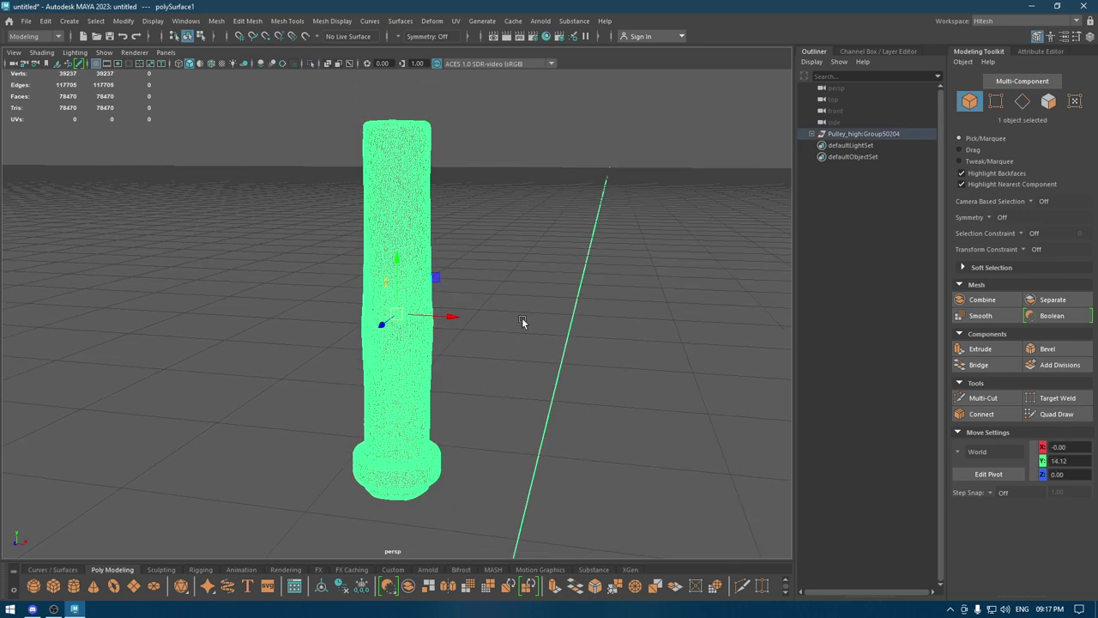
scroll(522, 317, "down", 2)
scroll(515, 196, "up", 2)
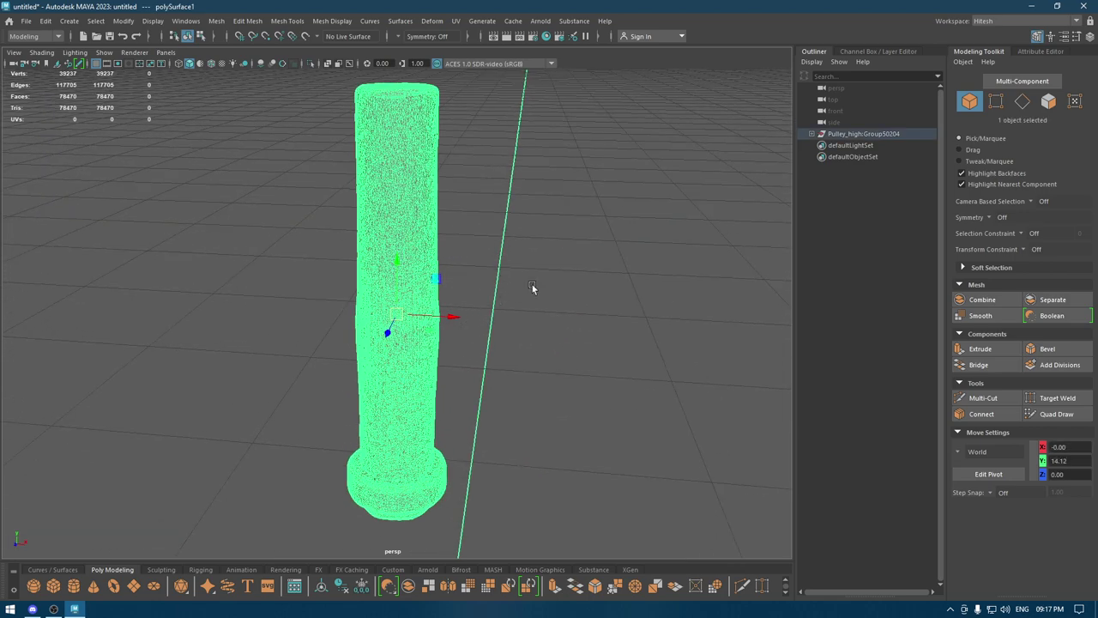
Pick polySurface1 under Pulley_high:Group50204 in the Outliner and make it live
left_click(812, 135)
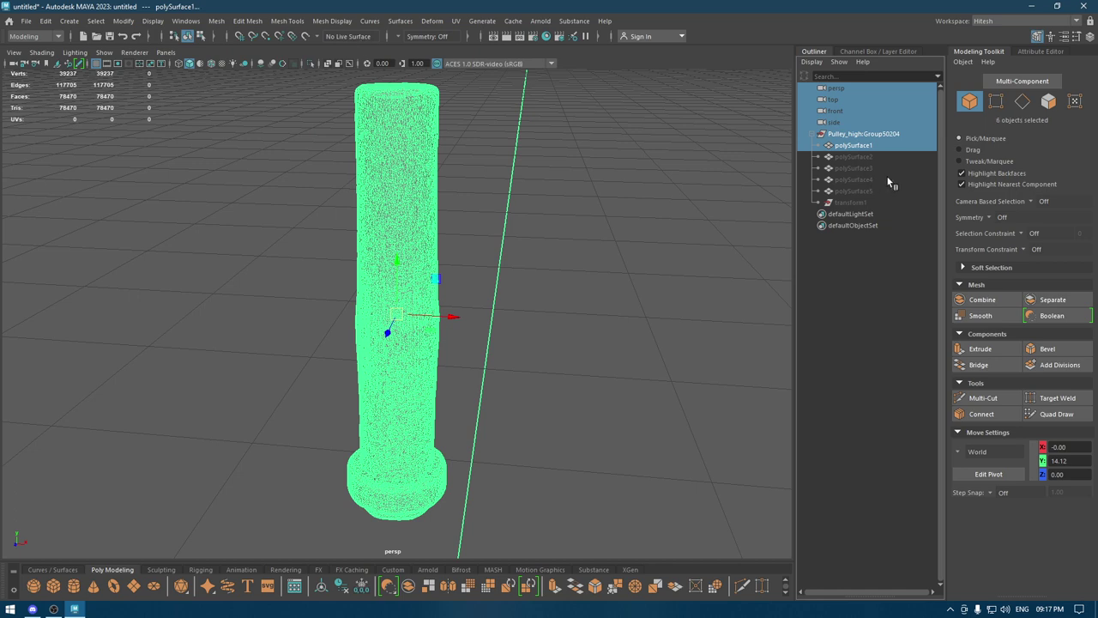
left_click(839, 135)
left_click(845, 143)
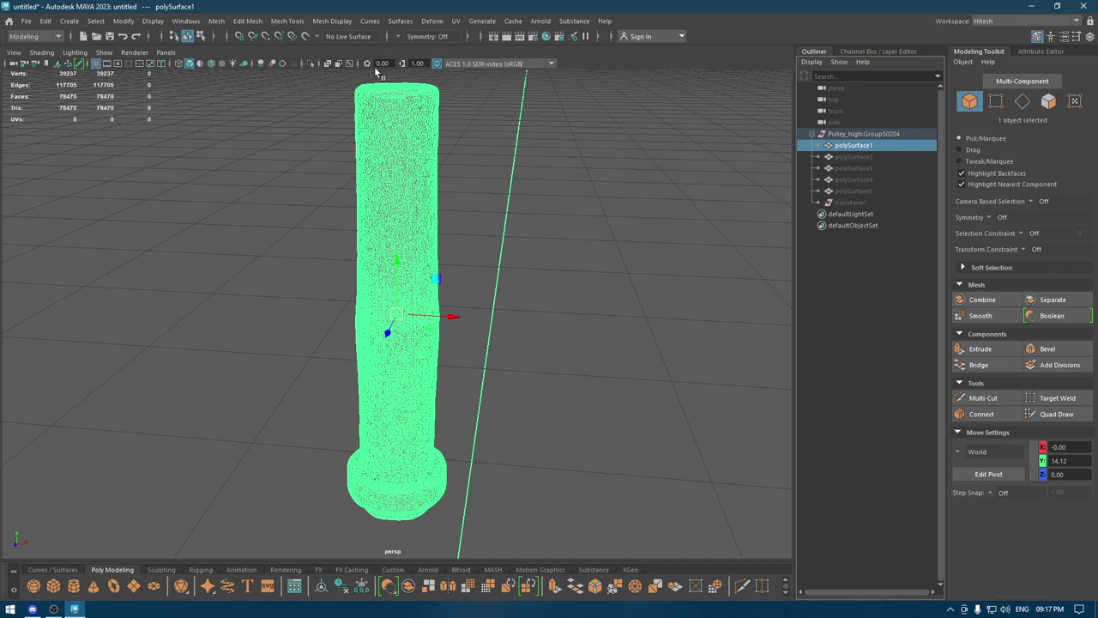
left_click(500, 307)
key("ctrl+z")
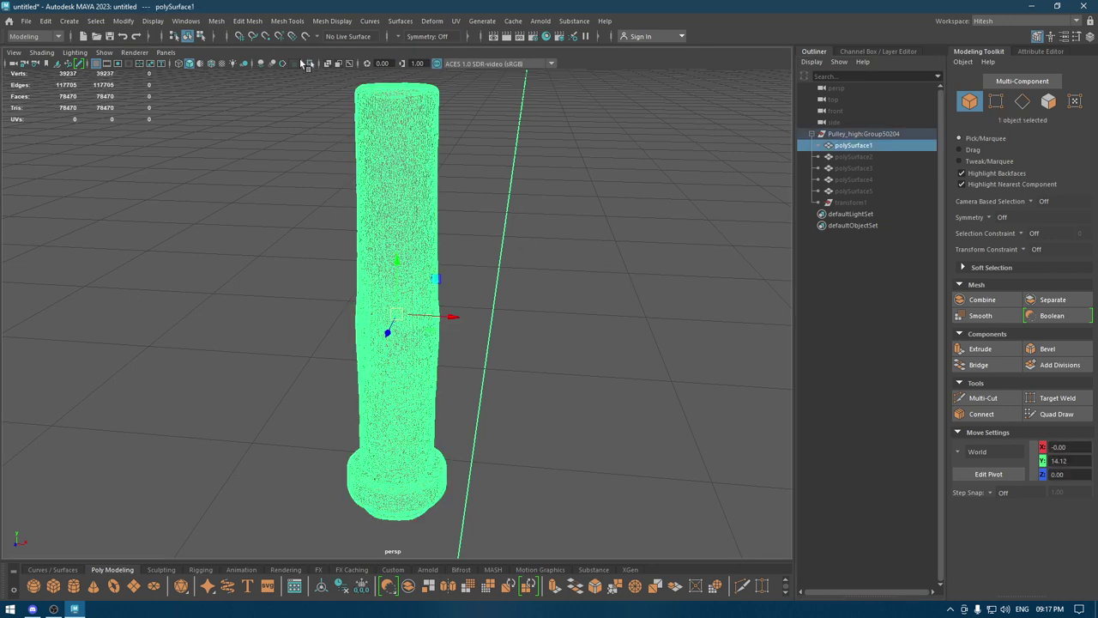
left_click(306, 37)
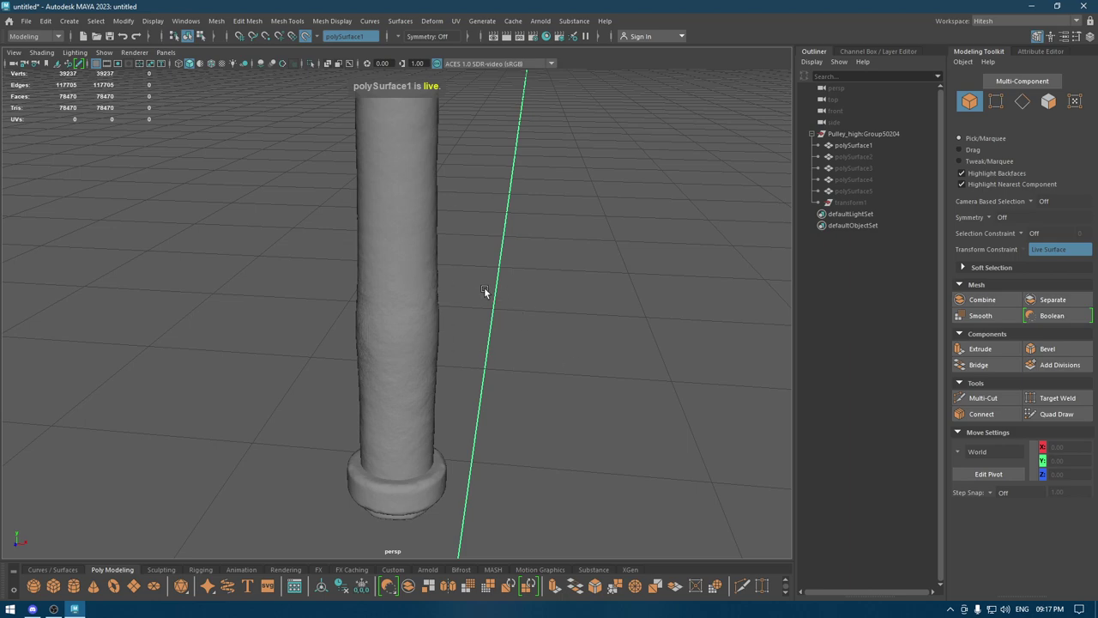
Switch to quad drawing and tilt the view down onto the column top
mouse_move(485, 302)
left_mouse_down("alt")
mouse_move(517, 301)
mouse_move(506, 313)
mouse_move(495, 292)
left_mouse_up("alt")
scroll(495, 292, "up", 3)
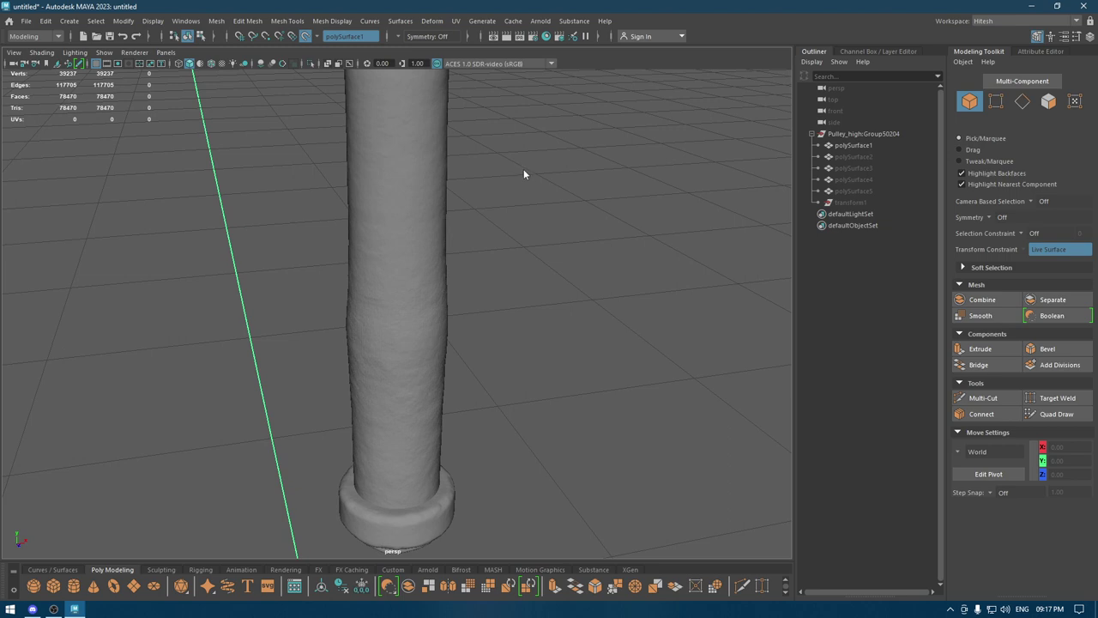
right_click_drag(523, 169, 516, 365, "shift")
scroll(523, 309, "down", 3)
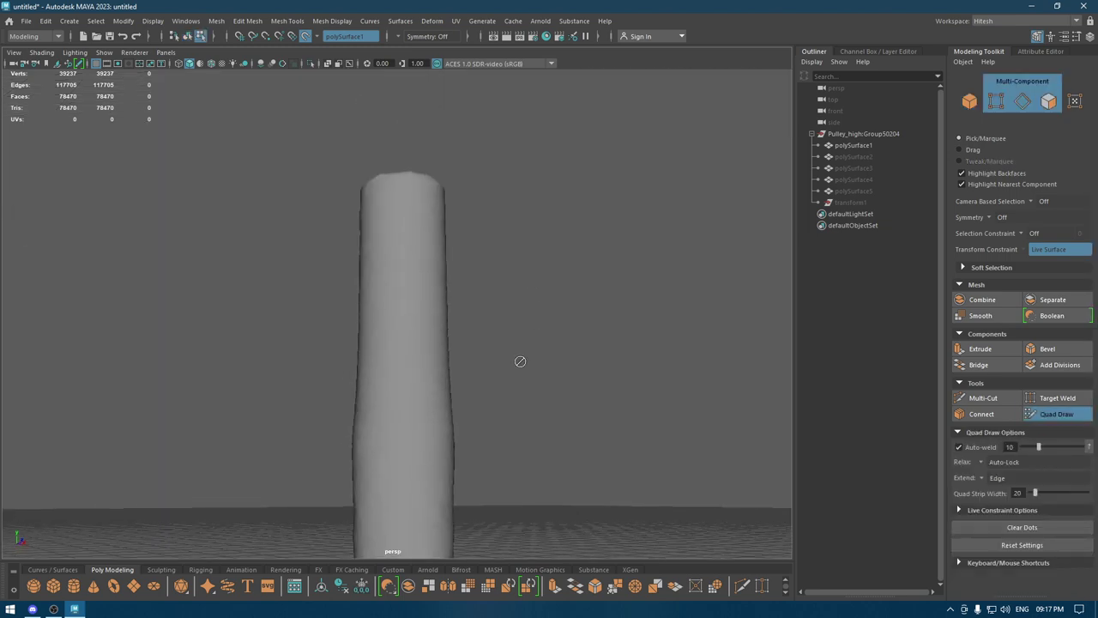
left_click_drag(520, 360, 432, 290, "alt")
left_click_drag(409, 211, 393, 191, "alt")
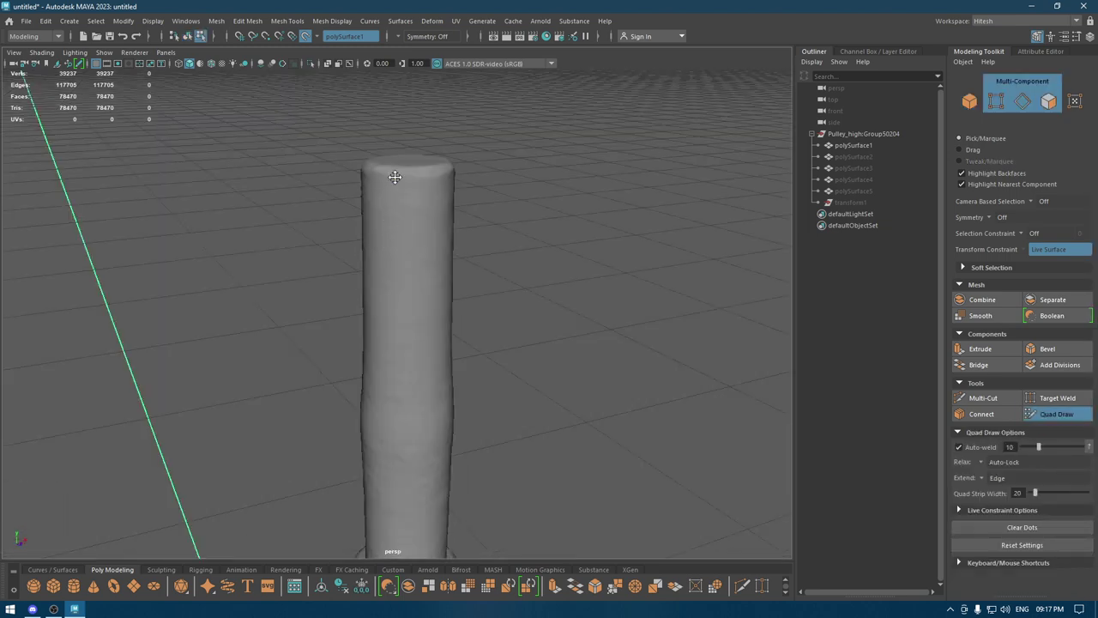
Draw a trial quad on the column top, then delete the resulting polySurface6
left_click(394, 178)
left_click(442, 237)
left_click(419, 206, "shift")
mouse_move(420, 210)
left_mouse_down("alt")
mouse_move(412, 221)
mouse_move(458, 226)
mouse_move(423, 255)
mouse_move(466, 230)
left_mouse_up("alt")
key("w")
right_click_drag(462, 234, 601, 184)
key("Delete")
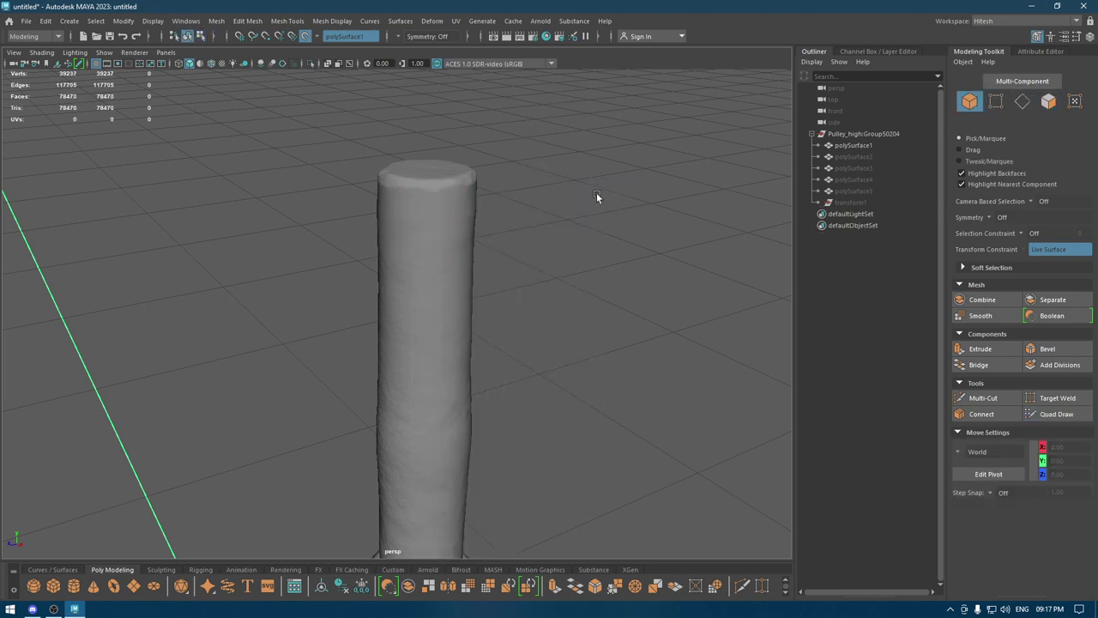
Tumble closer to the column and bring up the polygon primitive marking menu
left_click_drag(590, 195, 523, 258, "alt")
right_click_drag(523, 258, 437, 229, "alt")
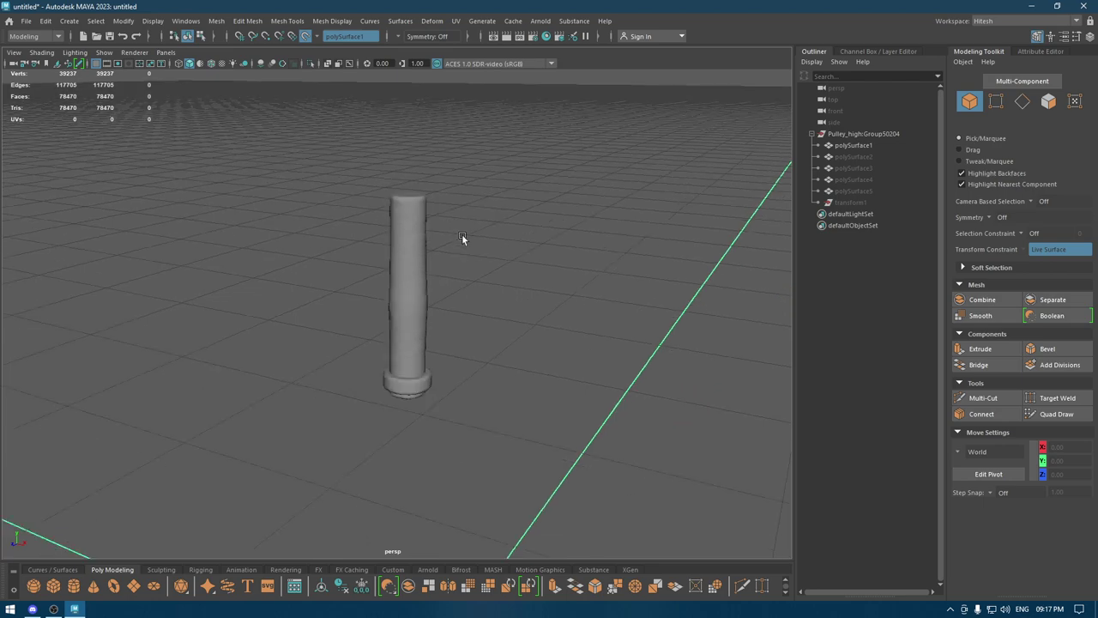
left_click_drag(437, 229, 475, 231, "alt")
right_click_drag(474, 232, 538, 330, "alt")
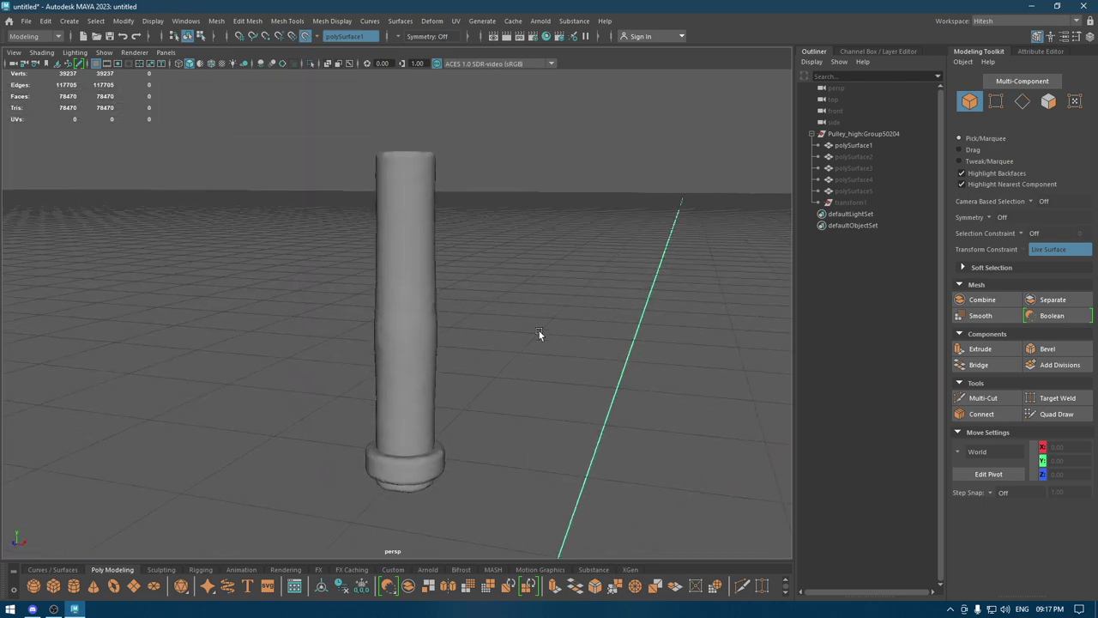
right_click(533, 201, "shift")
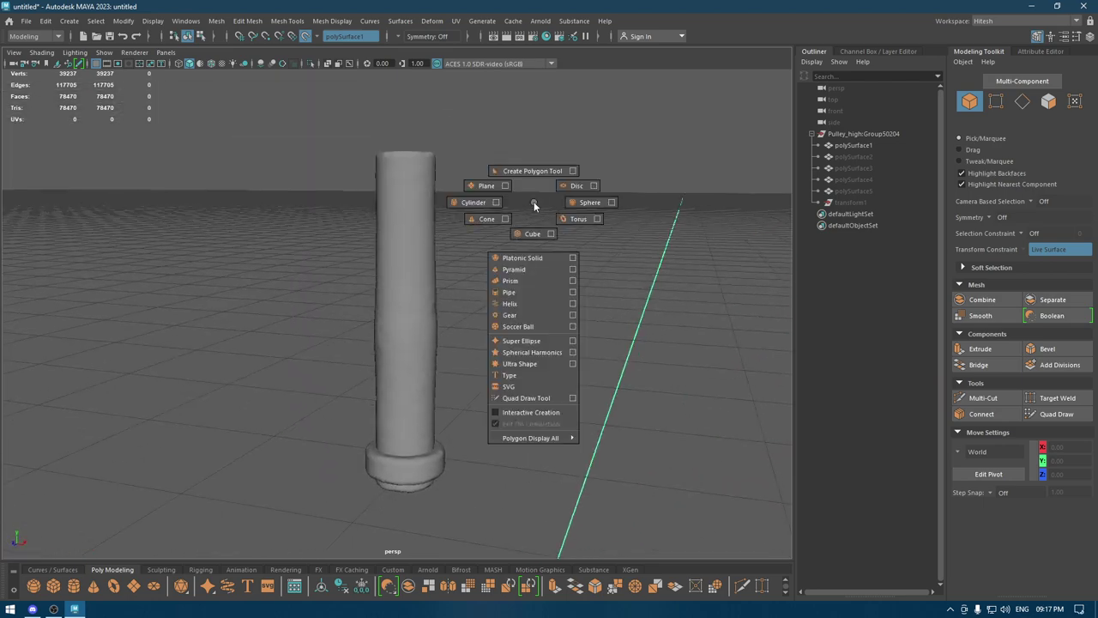
Create a polygon cylinder and adjust its radius in the in-view editor
mouse_move(534, 202)
right_mouse_down("shift")
mouse_move(358, 163)
mouse_move(458, 205)
right_mouse_up("shift")
mouse_move(458, 205)
left_mouse_down("alt")
mouse_move(448, 255)
mouse_move(469, 294)
left_mouse_up("alt")
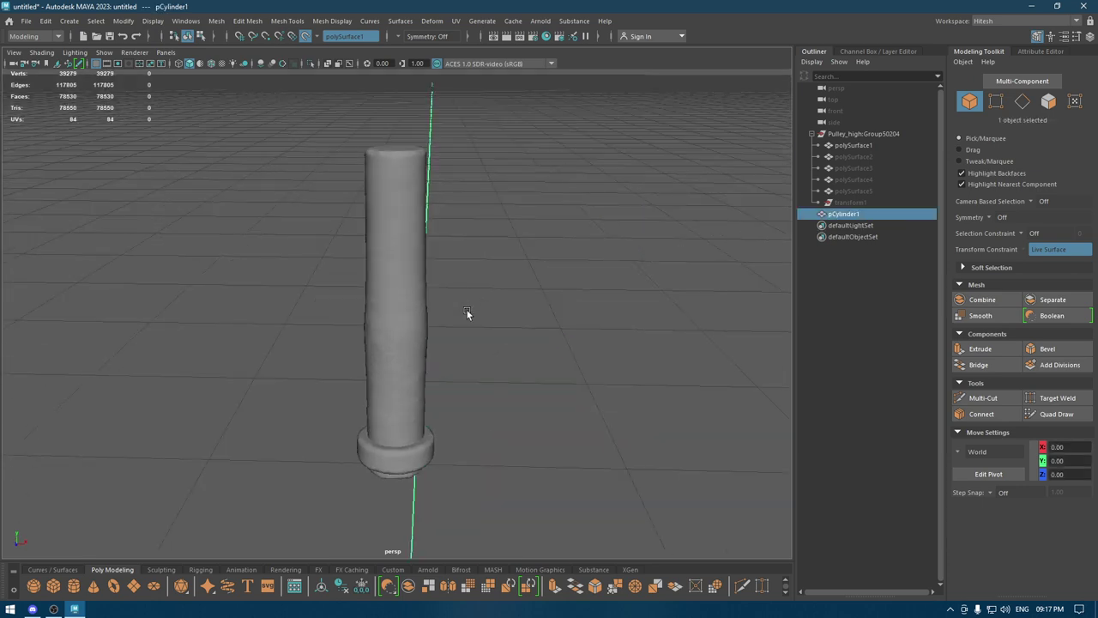
key("t")
scroll(463, 318, "down", 2)
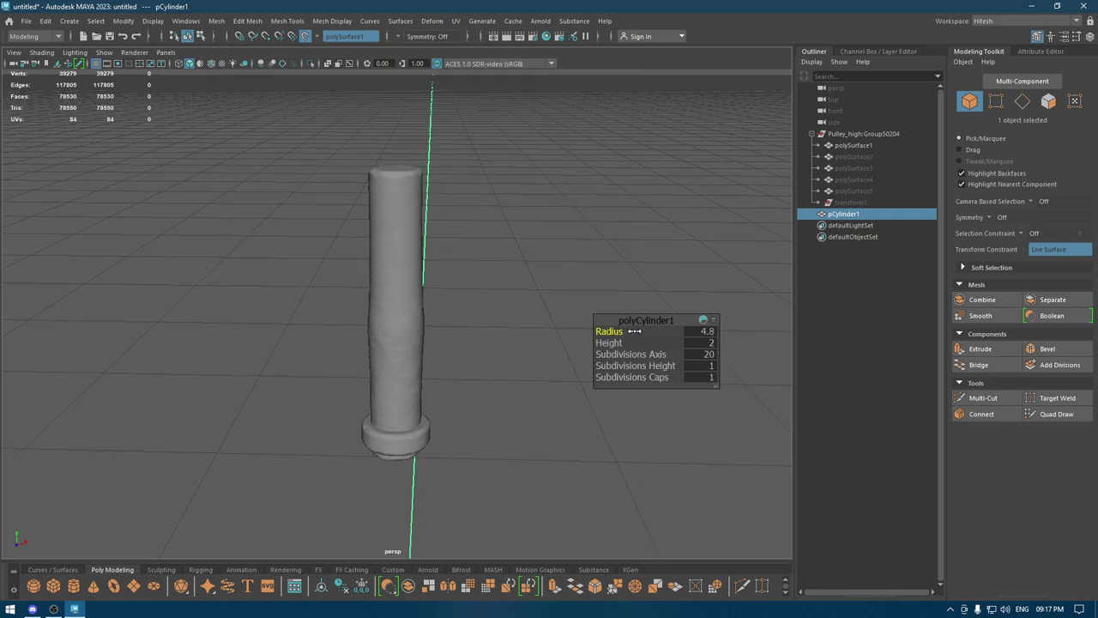
left_click_drag(635, 331, 660, 331)
scroll(535, 152, "down", 2)
Raise the cylinder to the top of the column and shrink its radius to 0.6
key("w")
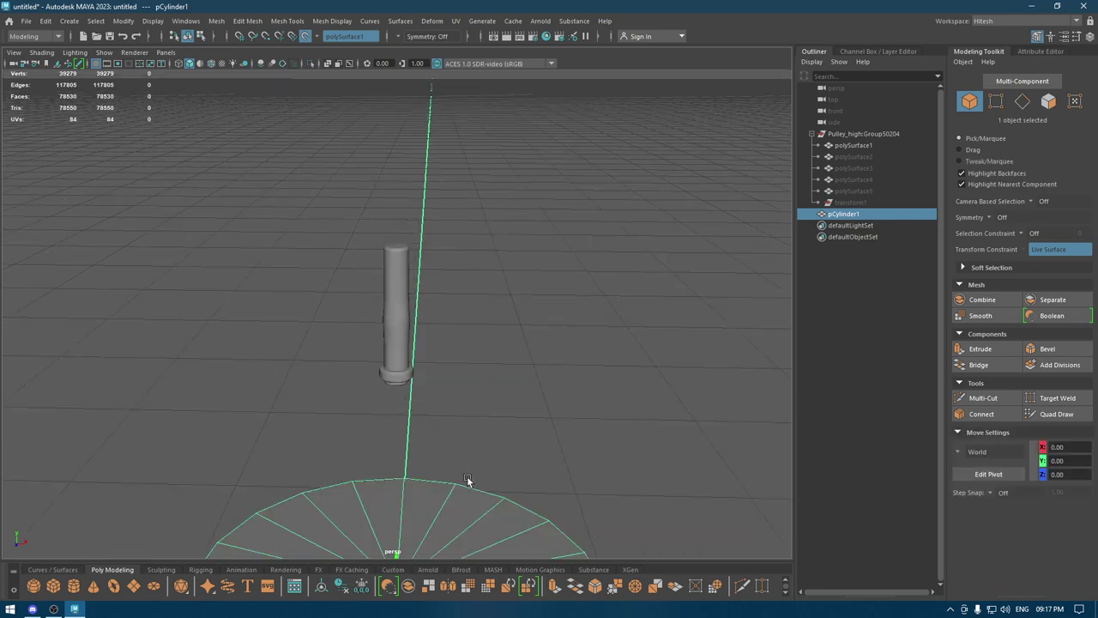
scroll(439, 427, "down", 2)
left_click_drag(394, 438, 400, 176)
key("f")
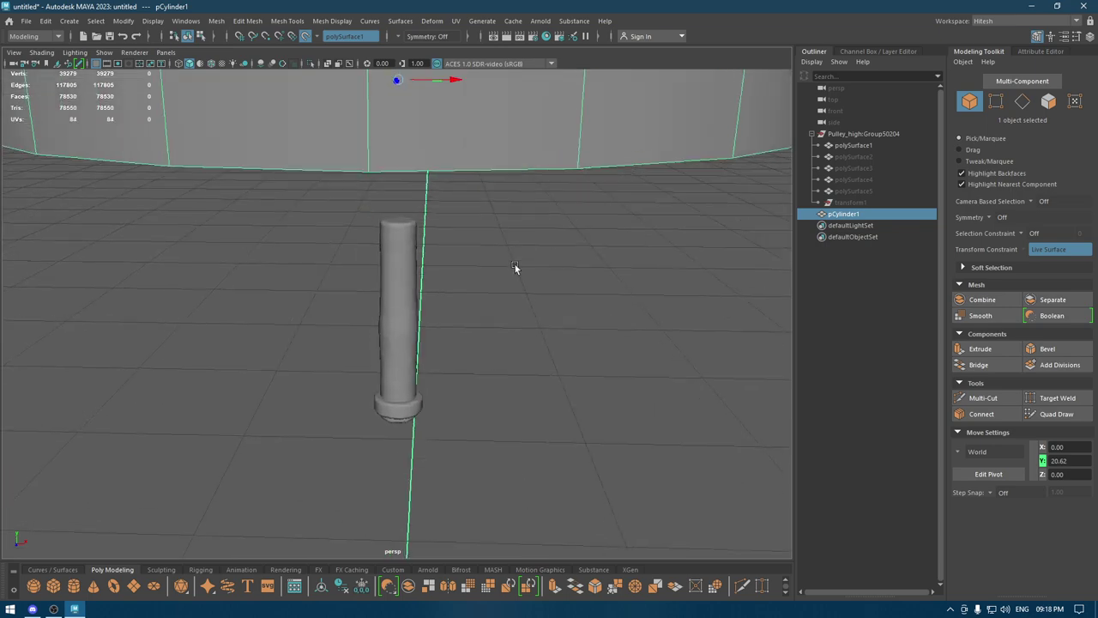
scroll(430, 318, "up", 2)
scroll(440, 382, "up", 2)
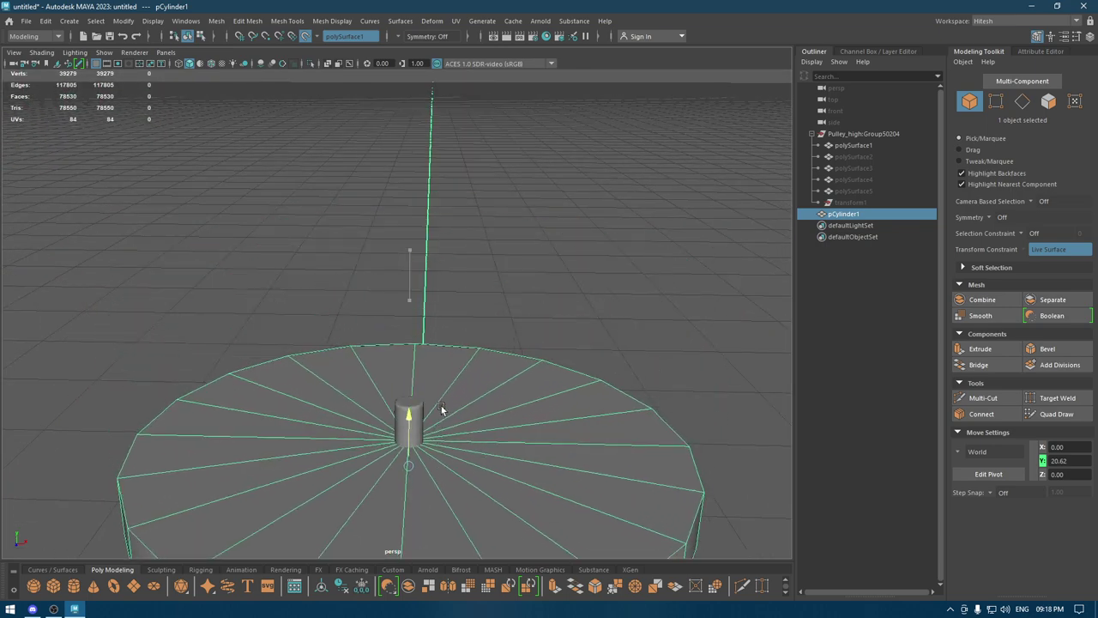
key("t")
left_click_drag(611, 331, 561, 337)
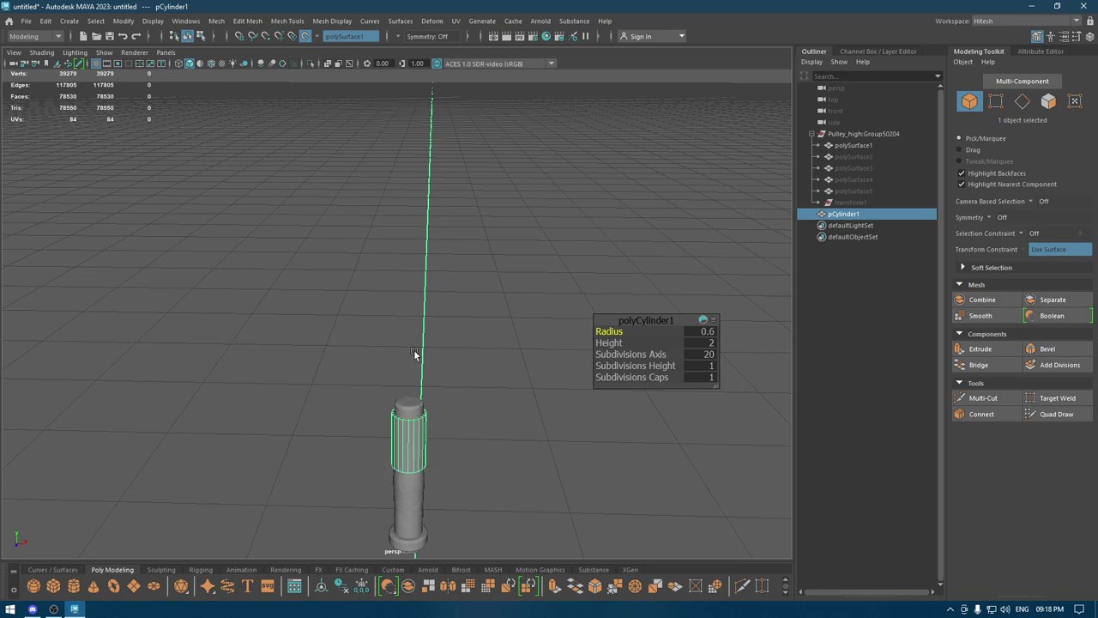
Inspect the cylinder around the column, then check it in front view
scroll(416, 356, "up", 2)
scroll(463, 403, "up", 3)
scroll(518, 455, "up", 3)
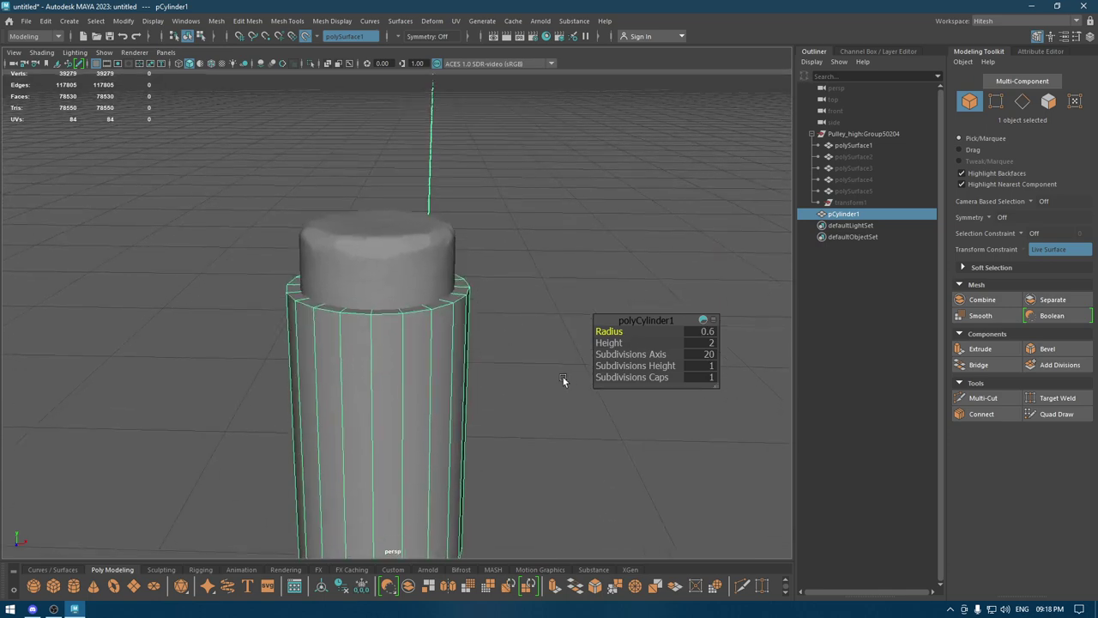
scroll(563, 380, "down", 3)
scroll(518, 257, "down", 3)
scroll(507, 304, "up", 2)
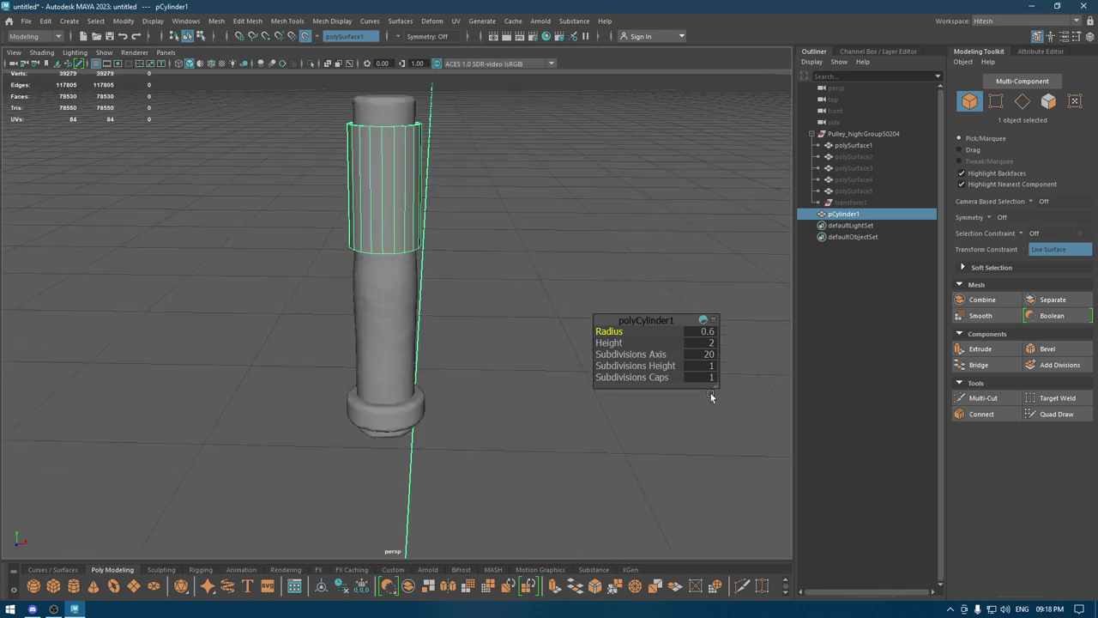
mouse_move(446, 350)
left_mouse_down("alt")
mouse_move(468, 296)
mouse_move(473, 335)
left_mouse_up("alt")
key("w")
key("space")
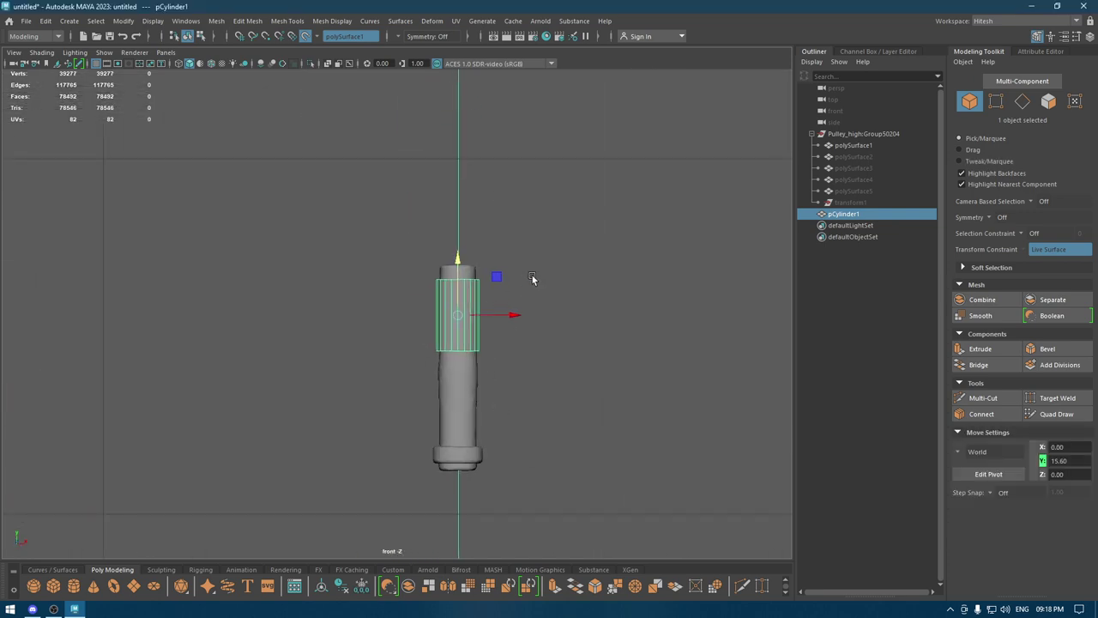
right_click_drag(532, 279, 579, 258)
Return to perspective and set the cylinder's cap subdivisions to 2
key("space")
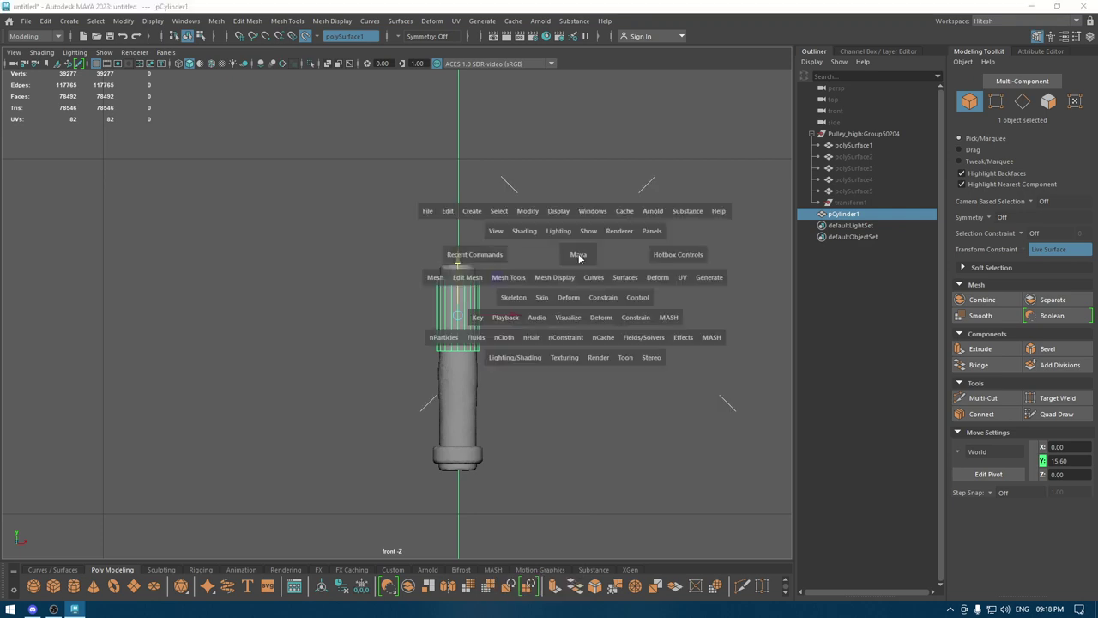
left_click_drag(578, 256, 566, 319)
key("t")
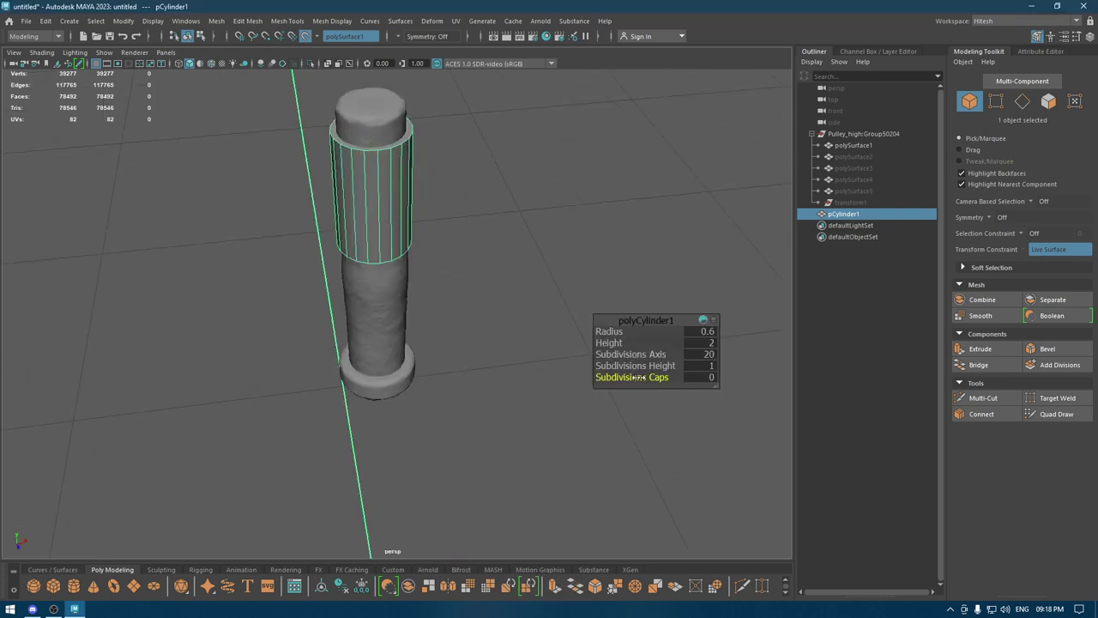
left_click_drag(638, 377, 668, 377)
In front view, try moving the cylinder's top vertex ring down, then undo it
key("w")
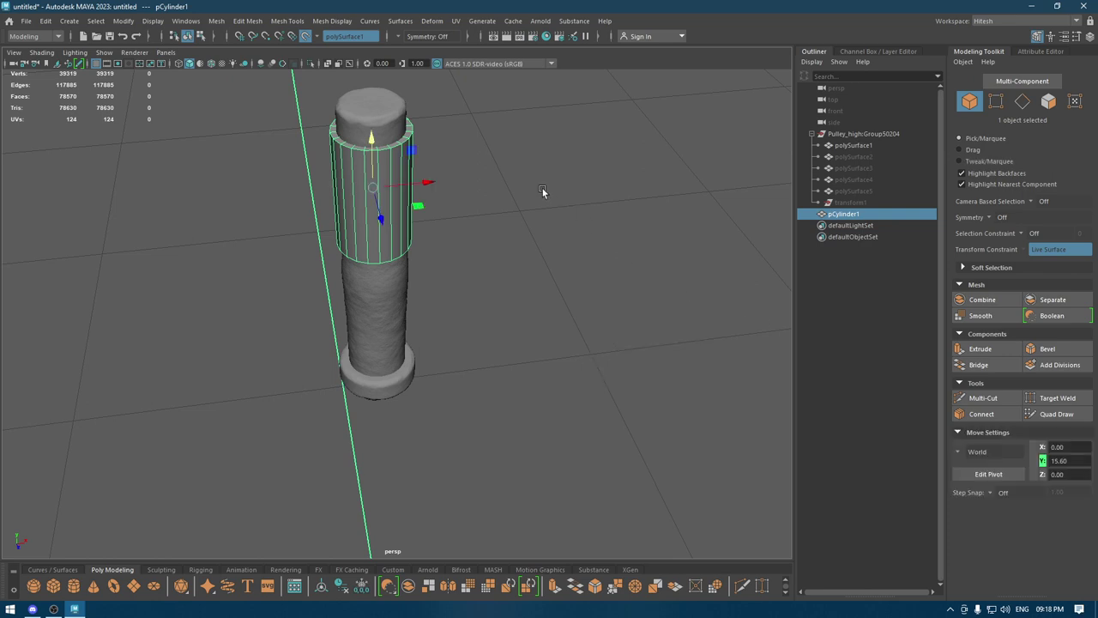
right_click_drag(542, 188, 495, 183)
key("space")
left_click_drag(495, 184, 495, 221)
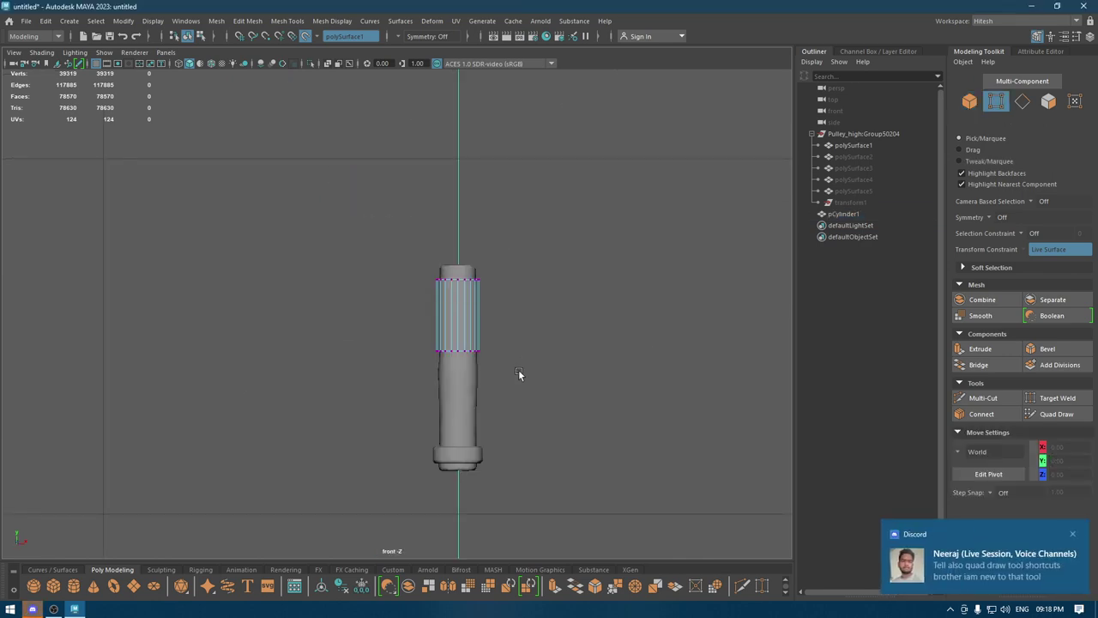
scroll(493, 235, "up", 5)
mouse_move(527, 404)
middle_mouse_down("alt")
mouse_move(407, 468)
mouse_move(503, 443)
middle_mouse_up("alt")
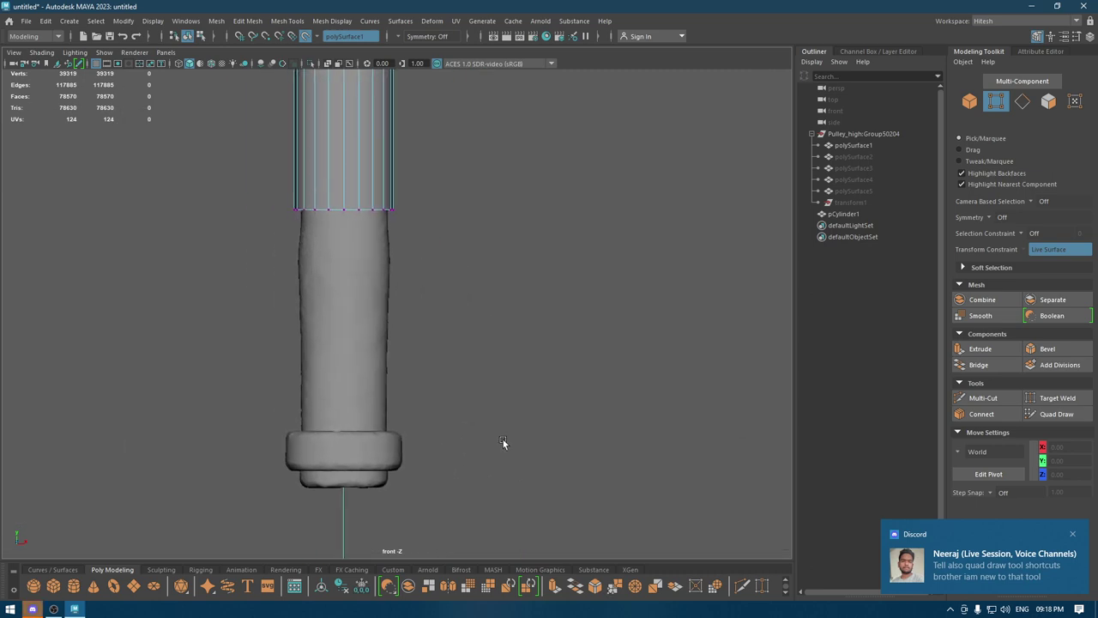
scroll(497, 429, "down", 3)
left_click_drag(463, 235, 343, 283)
scroll(406, 515, "up", 3)
left_click_drag(359, 172, 375, 363)
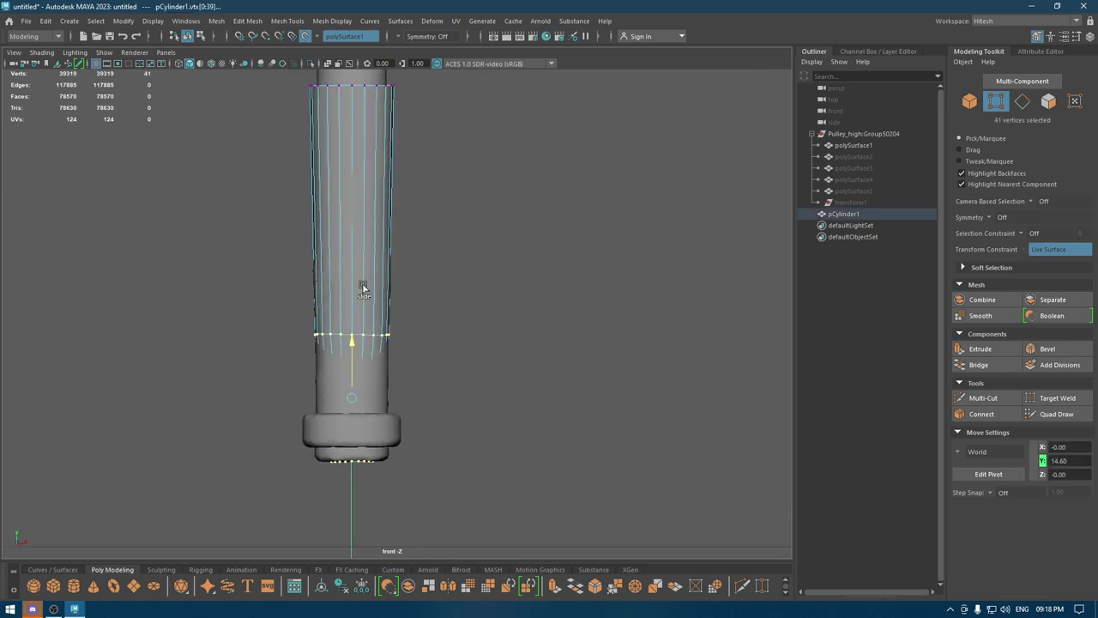
key("ctrl+z")
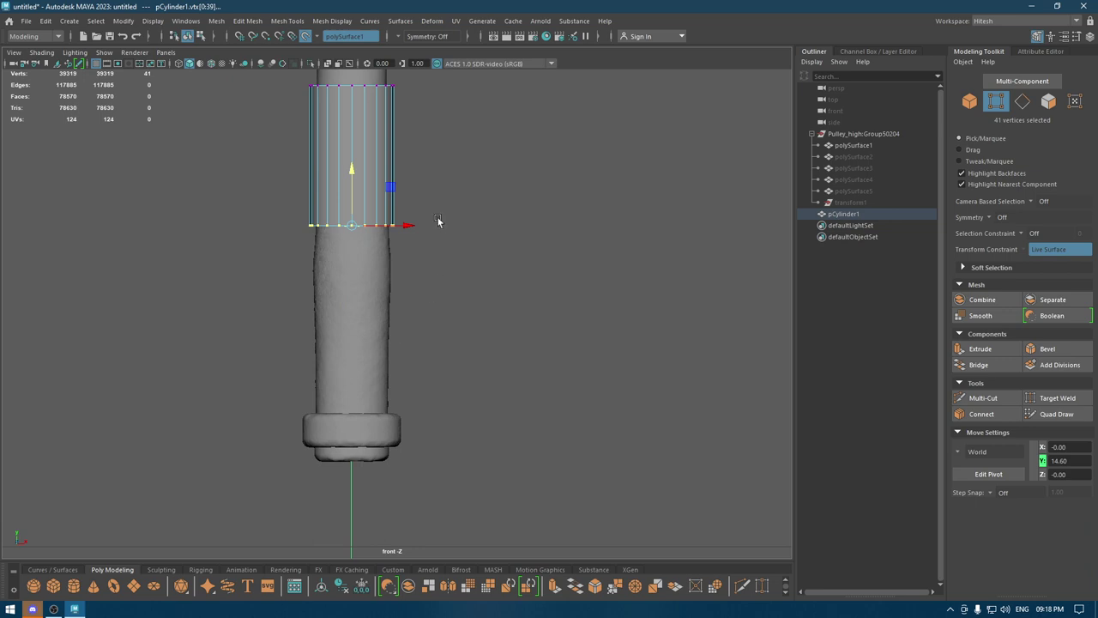
Turn off Make Live on the column and select the cylinder
right_click_drag(453, 194, 472, 175)
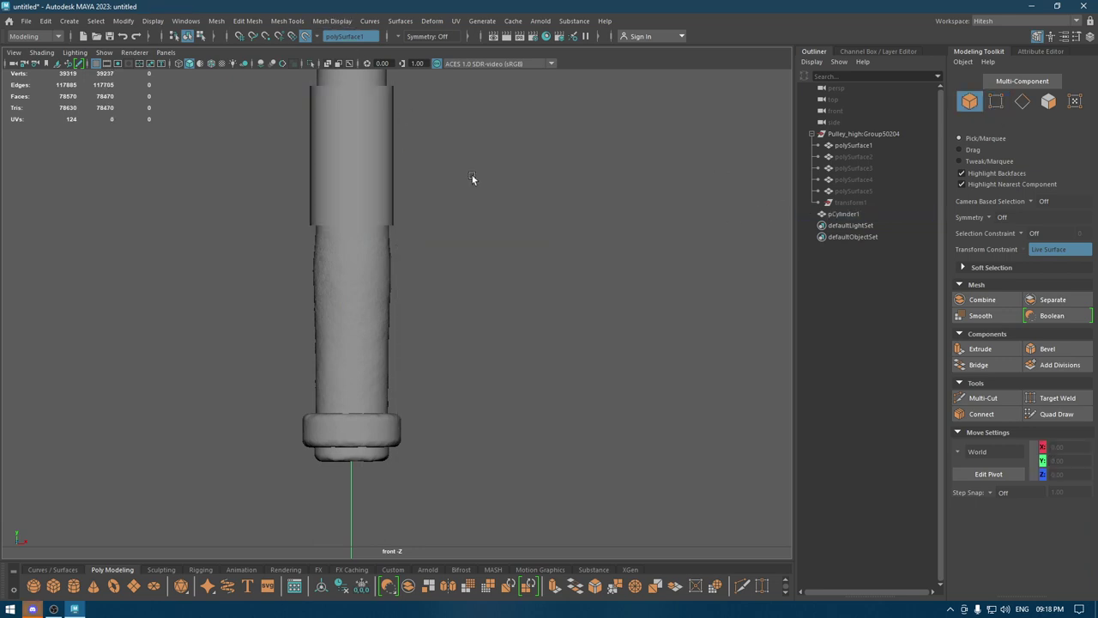
left_click(305, 36)
key("f")
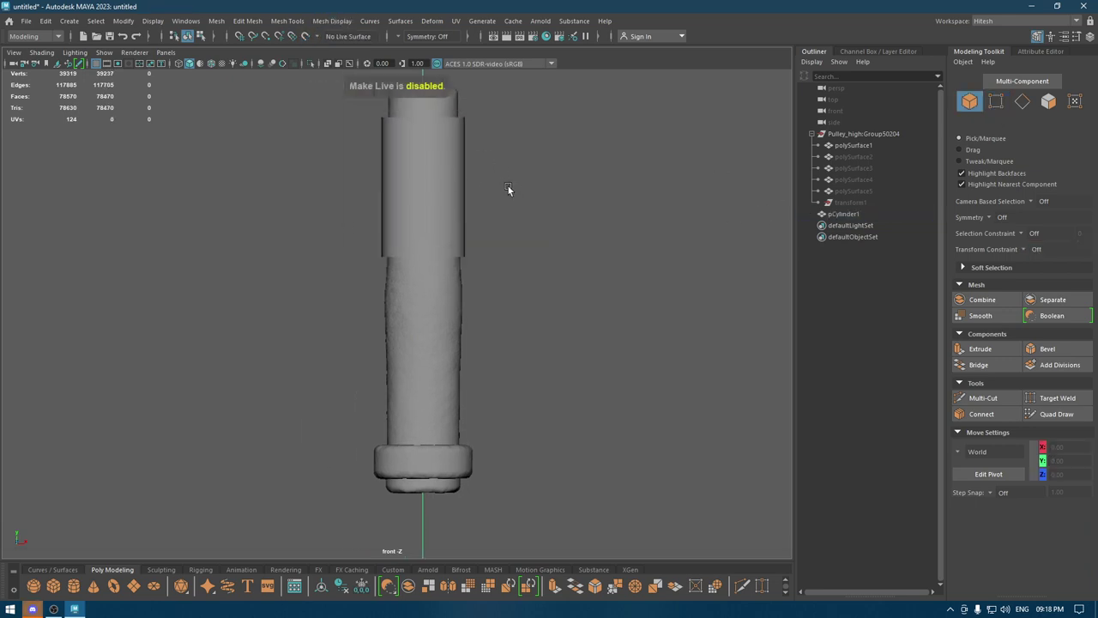
left_click(417, 239)
Lower the bottom vertex ring to the base collar and raise the top ring to the column top
right_click_drag(540, 183, 485, 184)
left_click_drag(508, 178, 392, 289)
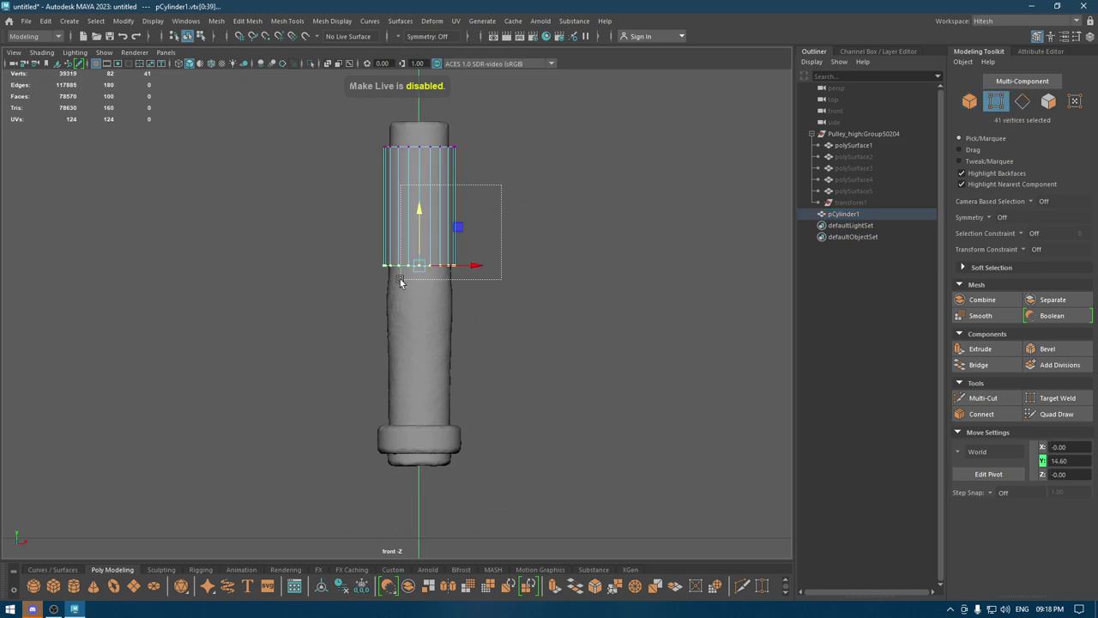
left_click_drag(419, 210, 421, 369)
left_click_drag(358, 130, 606, 210)
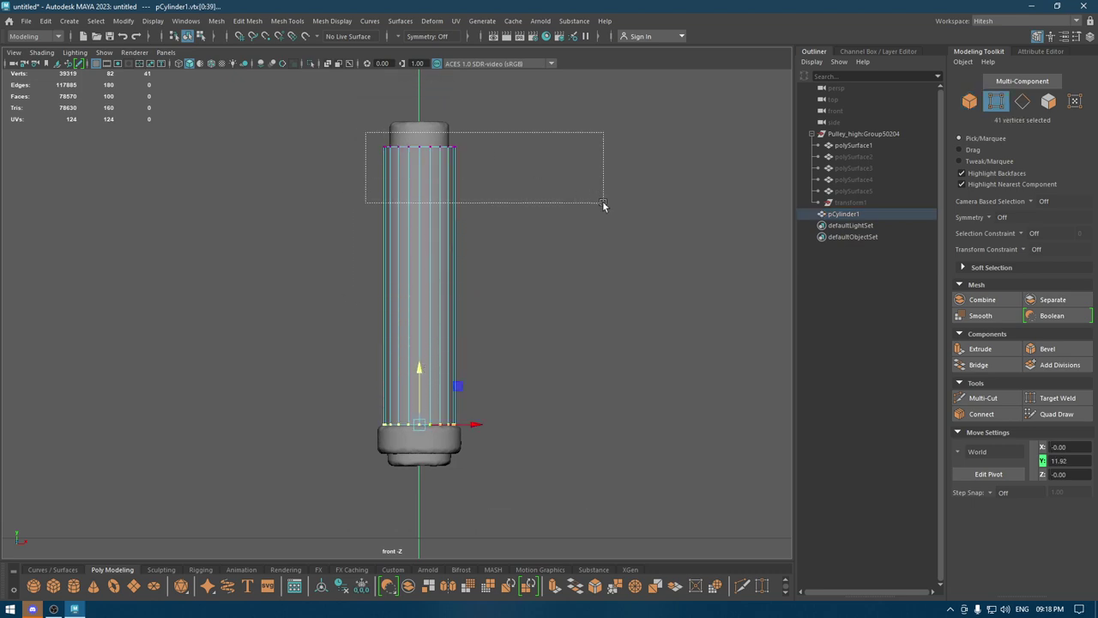
left_click_drag(419, 91, 421, 62)
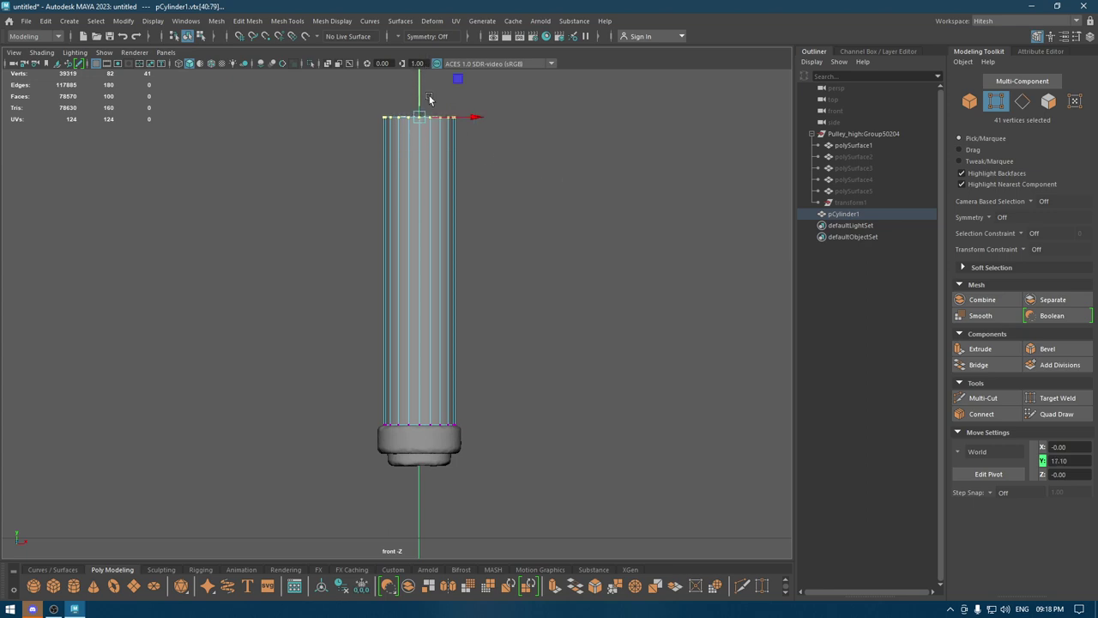
key("space")
left_click_drag(435, 157, 515, 171, "alt")
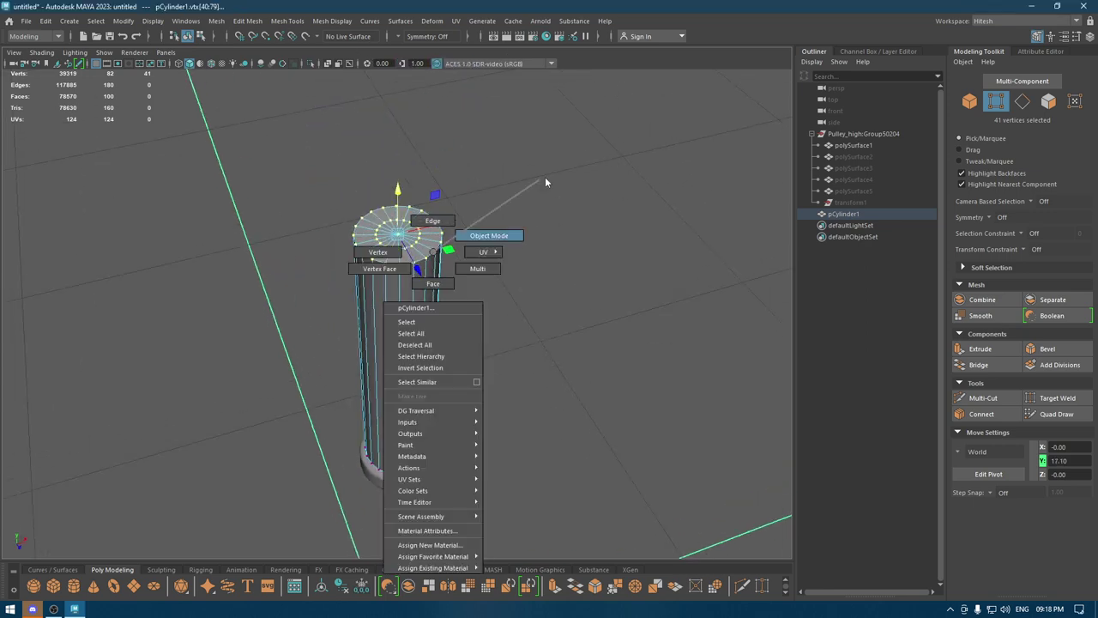
Try raising the cylinder's height subdivisions to 2, then undo it
right_click_drag(438, 257, 542, 175)
key("t")
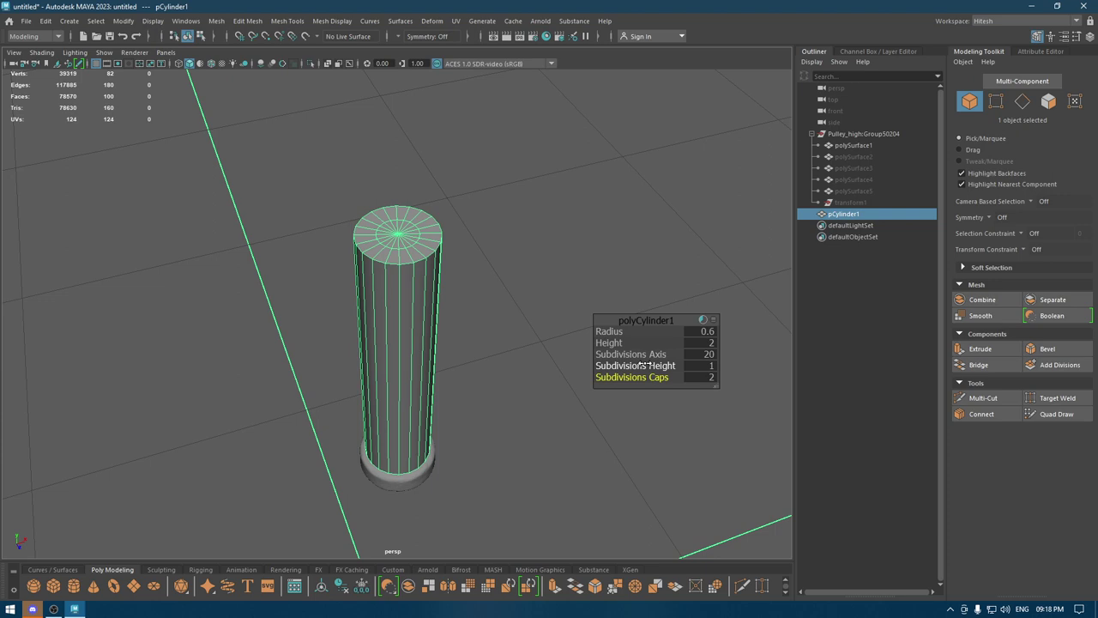
left_click_drag(661, 366, 702, 364)
key("ctrl+z")
mouse_move(559, 350)
left_mouse_down("alt")
mouse_move(502, 314)
mouse_move(518, 255)
left_mouse_up("alt")
key("w")
Add 8 evenly spaced edge loops along the cylinder with the Connect tool
right_click_drag(432, 280, 433, 557, "shift")
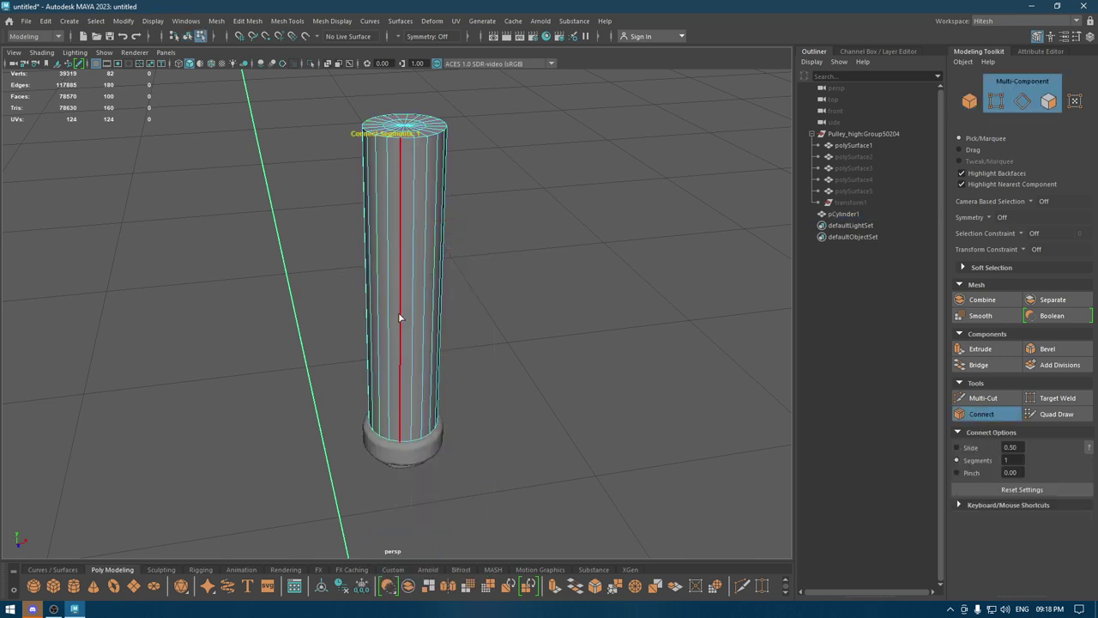
left_click(400, 316)
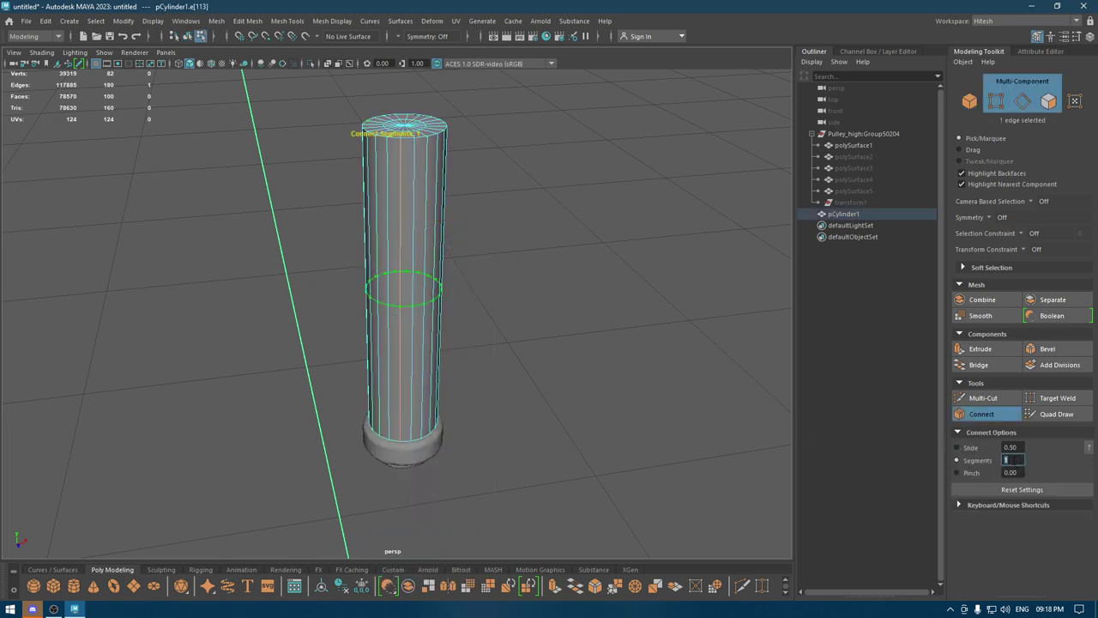
type("8")
key("Return")
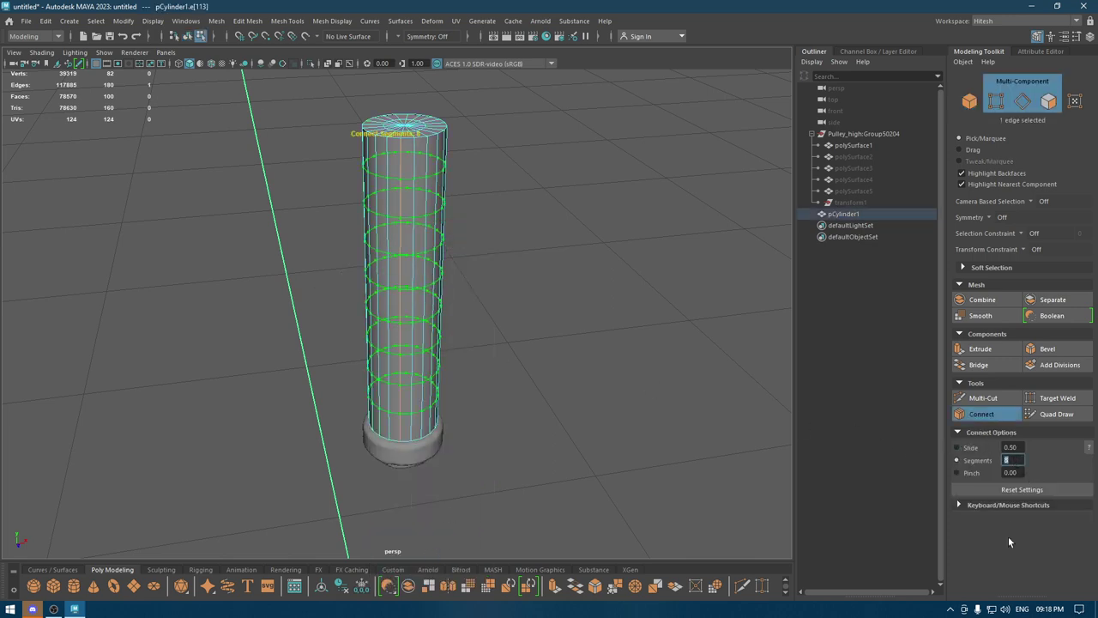
key("w")
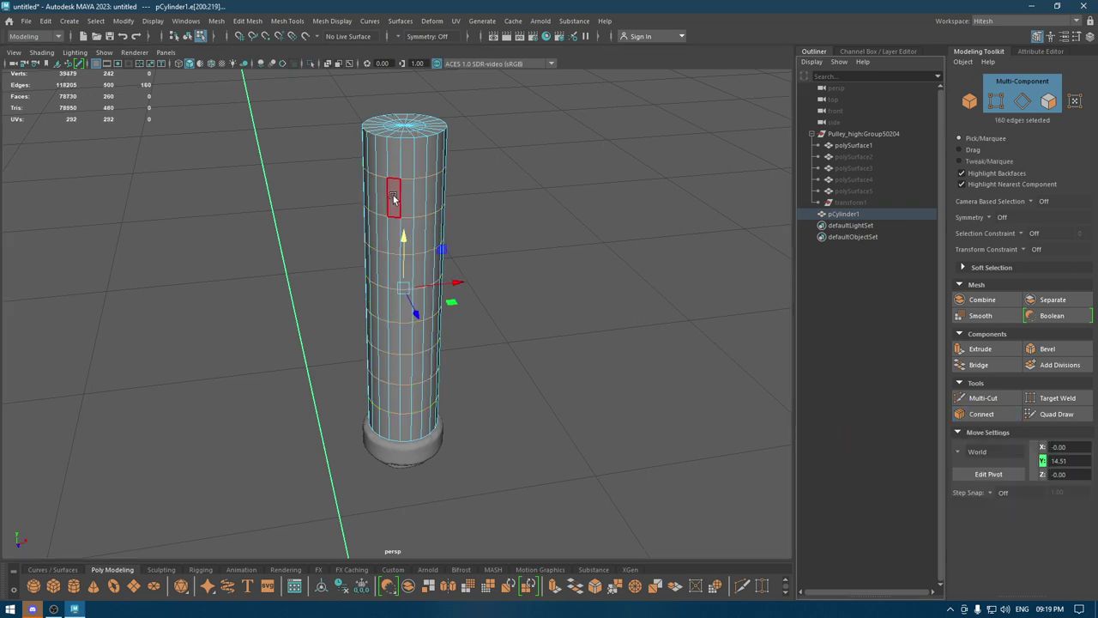
key("F8")
left_click_drag(421, 179, 490, 220, "alt")
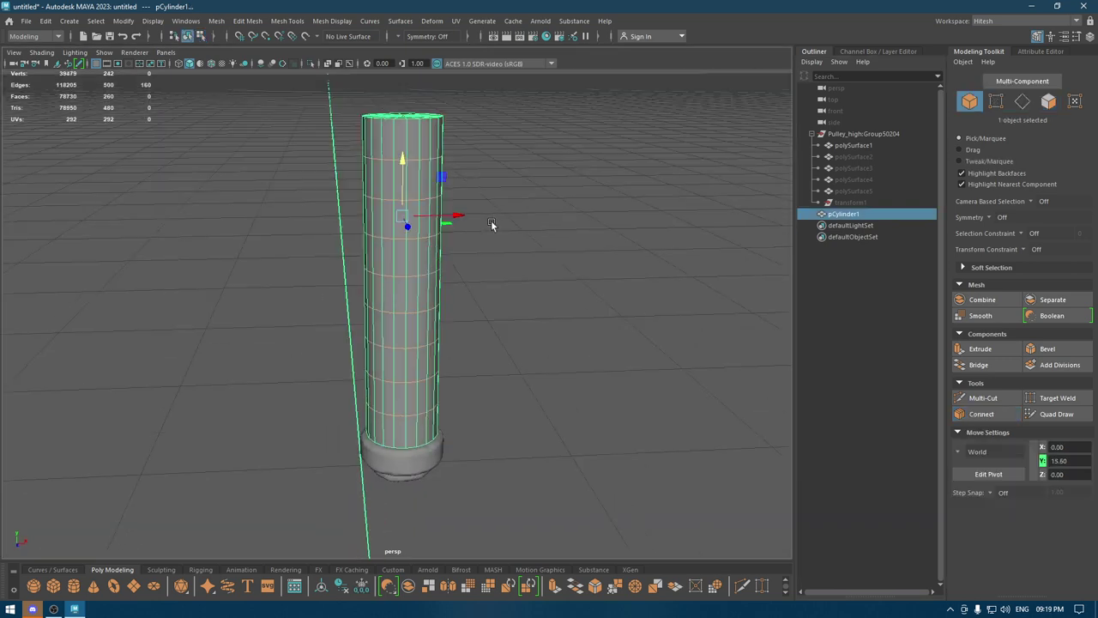
left_click(495, 217)
Select pCylinder1 and apply Mesh Display > Conform to its normals
left_click(413, 459)
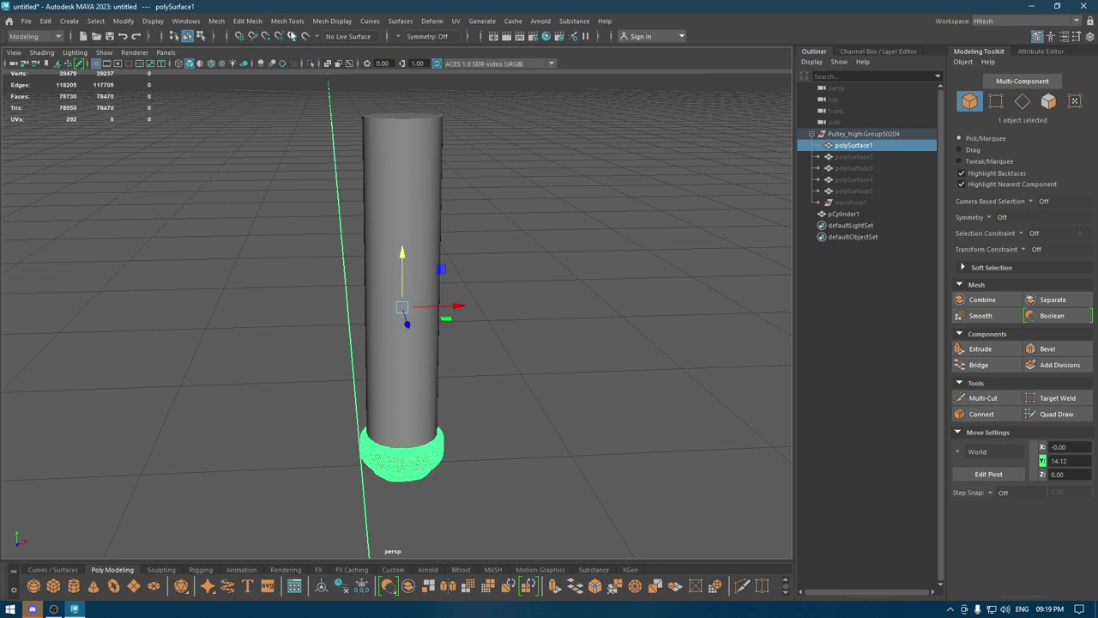
left_click(309, 37)
left_click(422, 188)
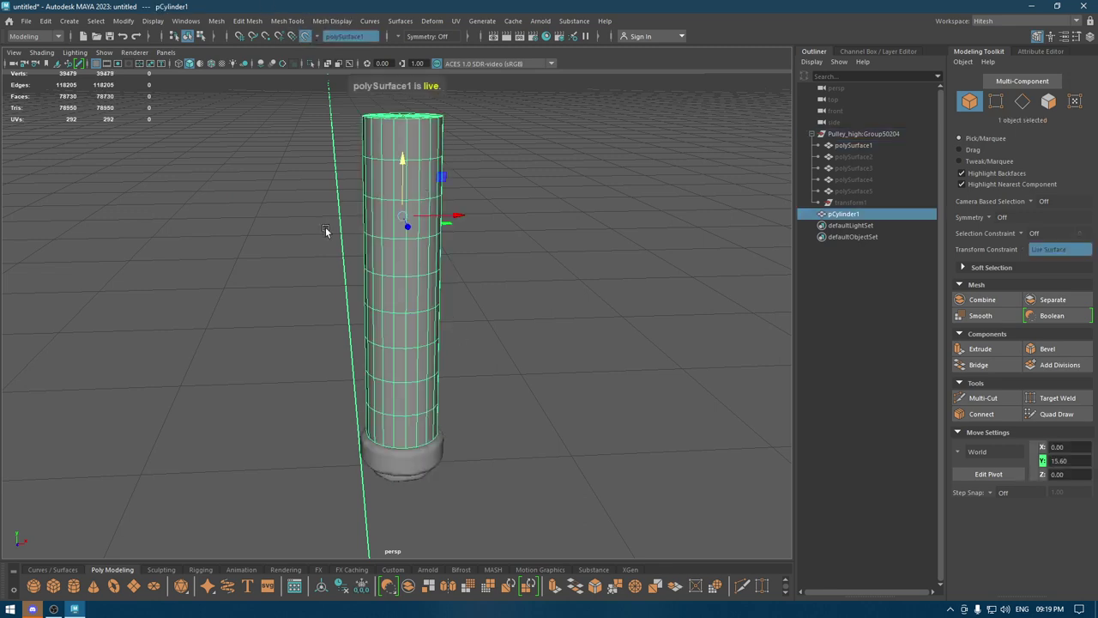
left_click_drag(329, 232, 460, 223, "alt")
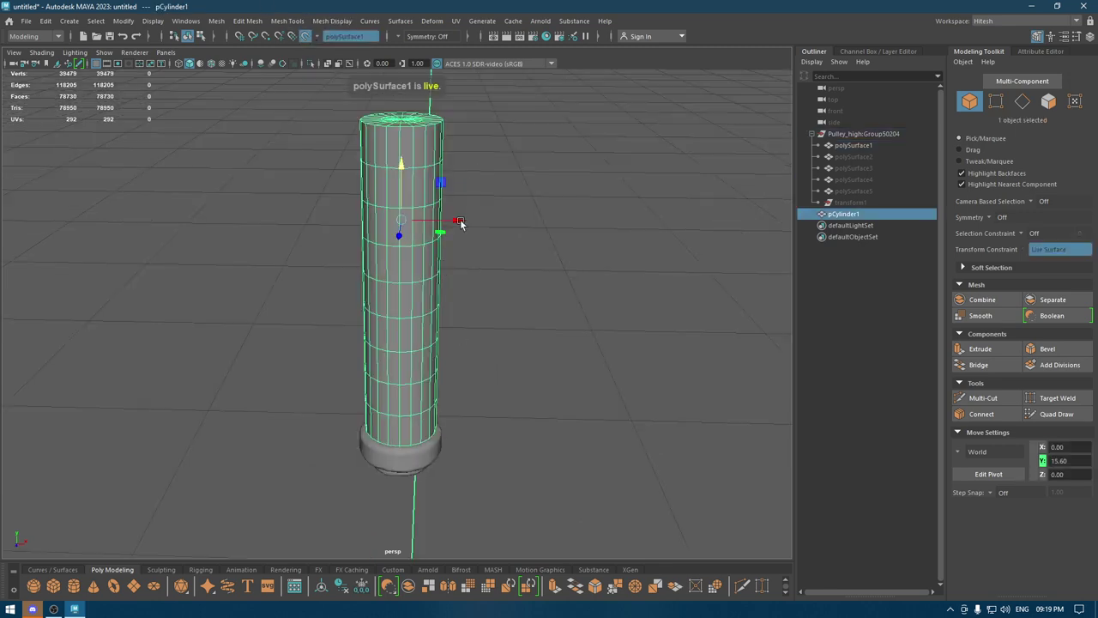
left_click(399, 20)
left_click(387, 21)
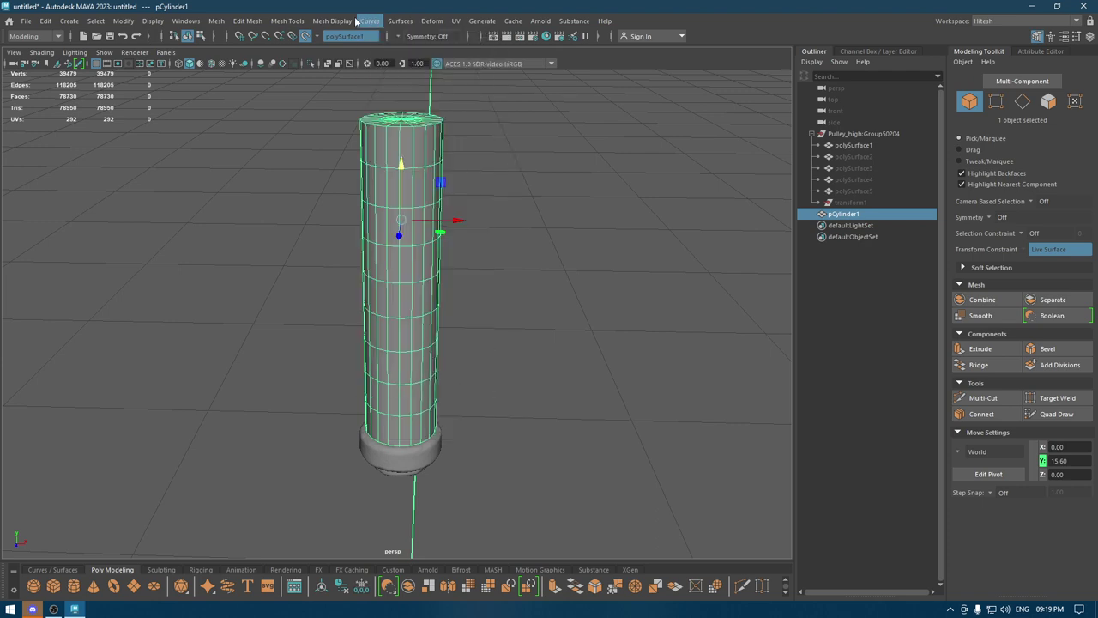
left_click(347, 21)
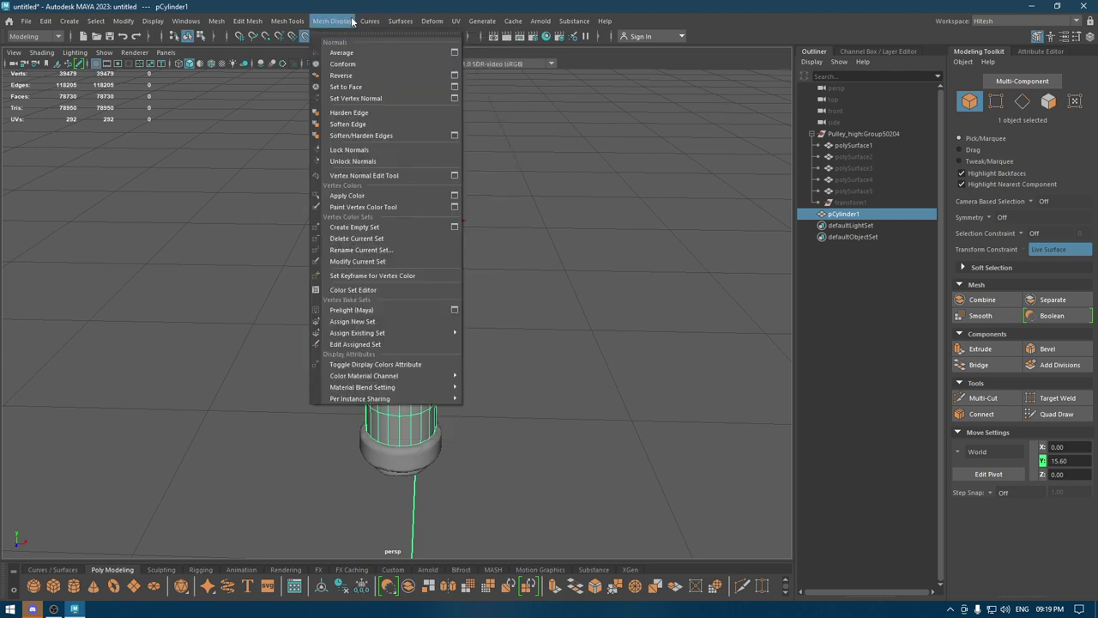
left_click(349, 68)
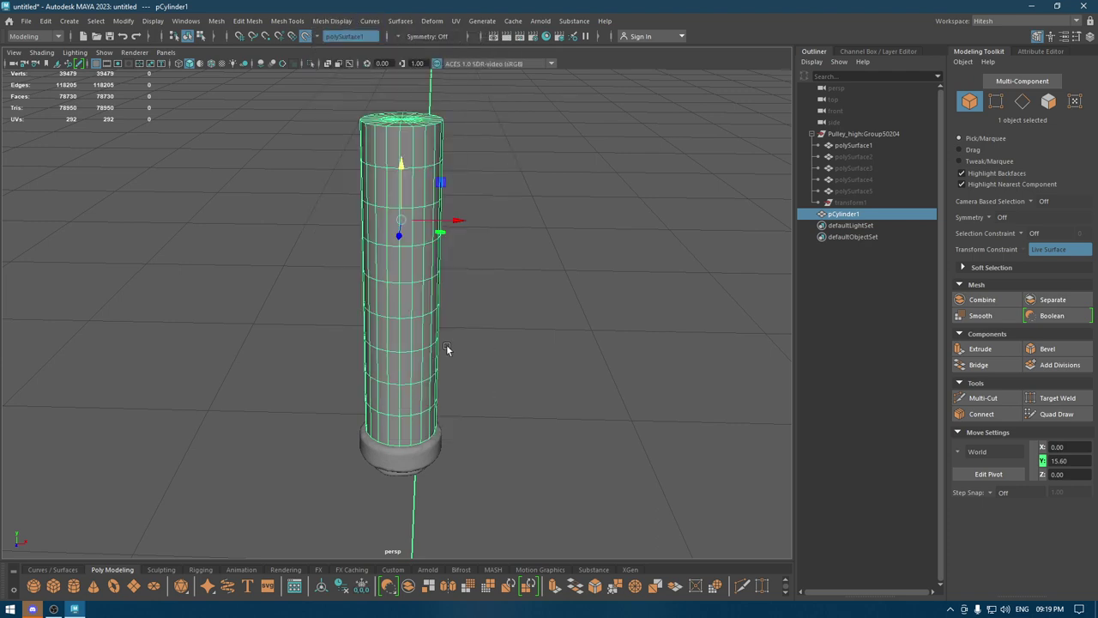
In face mode, select the end-cap faces at both ends of pCylinder1
mouse_move(476, 379)
left_mouse_down("alt")
mouse_move(458, 247)
mouse_move(488, 160)
left_mouse_up("alt")
left_click(458, 248)
middle_click_drag(488, 159, 509, 252, "alt")
right_click_drag(506, 249, 506, 197)
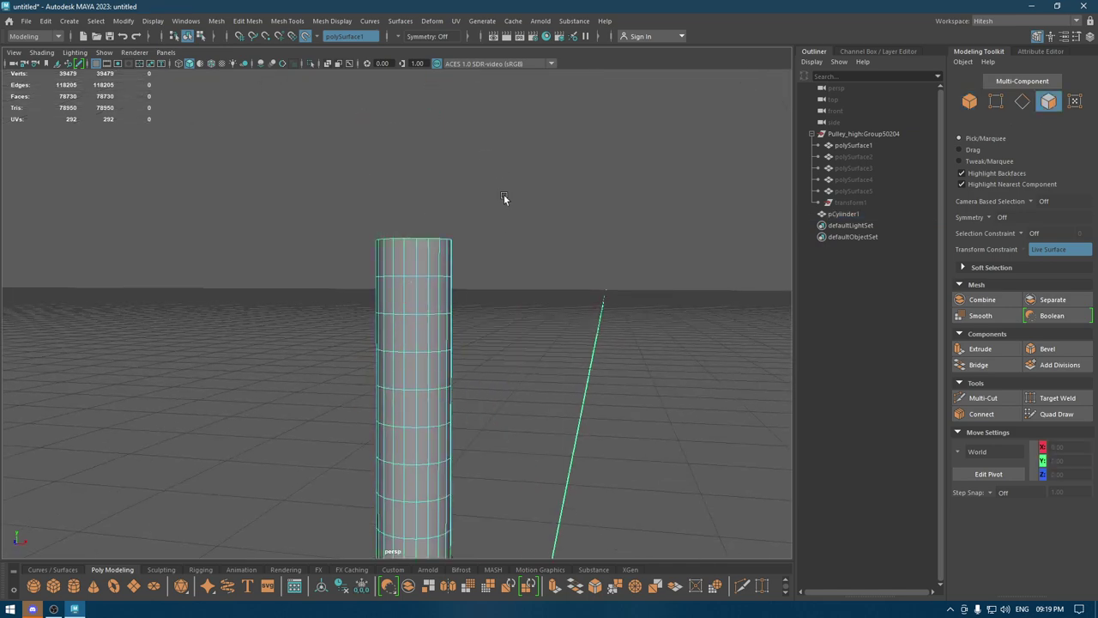
left_click_drag(500, 193, 316, 257)
middle_click_drag(463, 515, 455, 358, "alt")
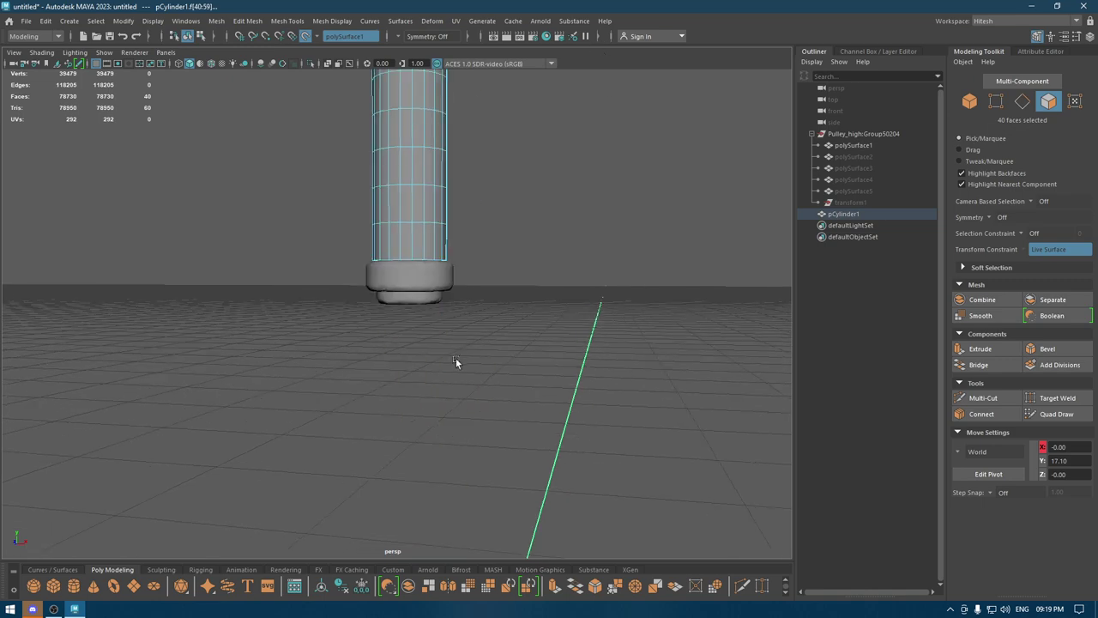
left_click_drag(474, 260, 263, 287)
mouse_move(350, 225)
left_mouse_down()
mouse_move(487, 210)
mouse_move(483, 226)
left_mouse_up()
right_click(484, 214)
Return pCylinder1 to object mode and conform its normals again
left_click(537, 196)
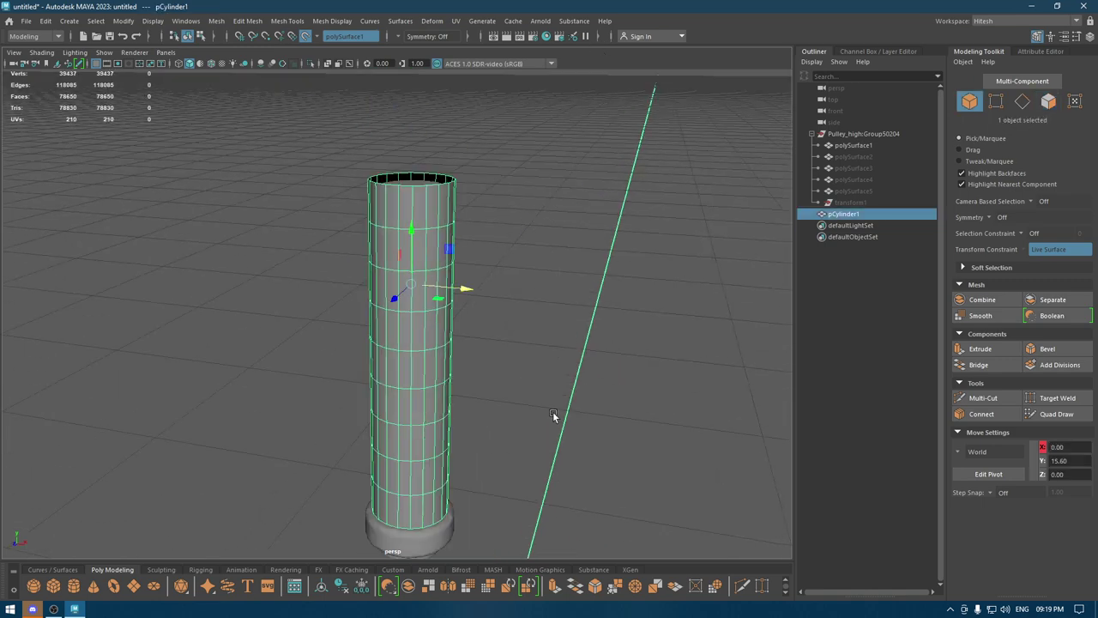
mouse_move(552, 416)
left_mouse_down("alt")
mouse_move(527, 268)
mouse_move(507, 300)
left_mouse_up("alt")
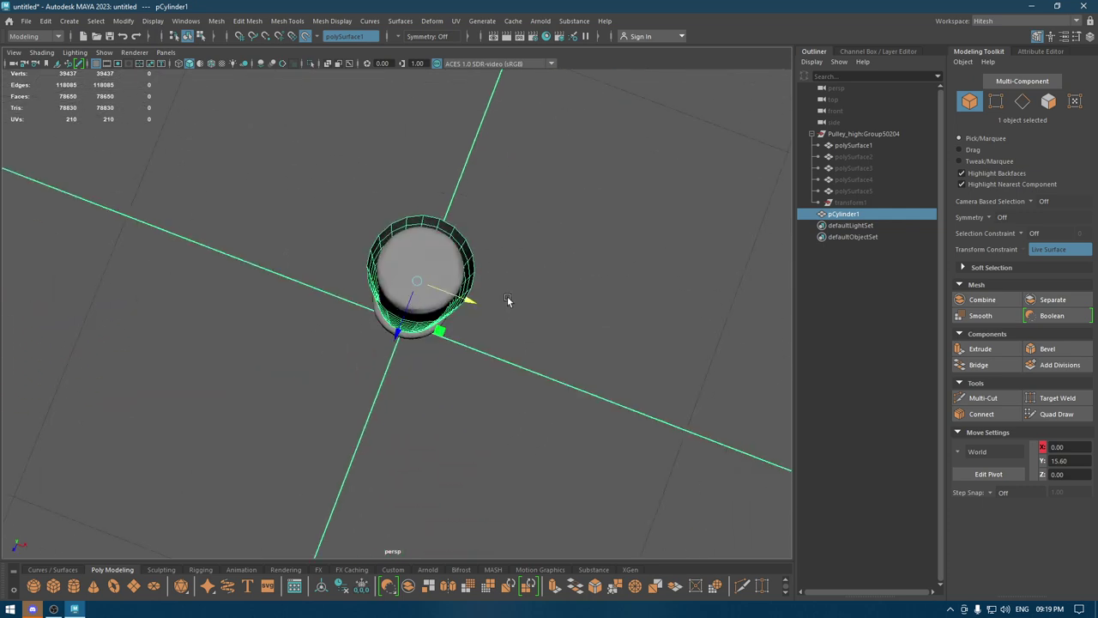
left_click(331, 20)
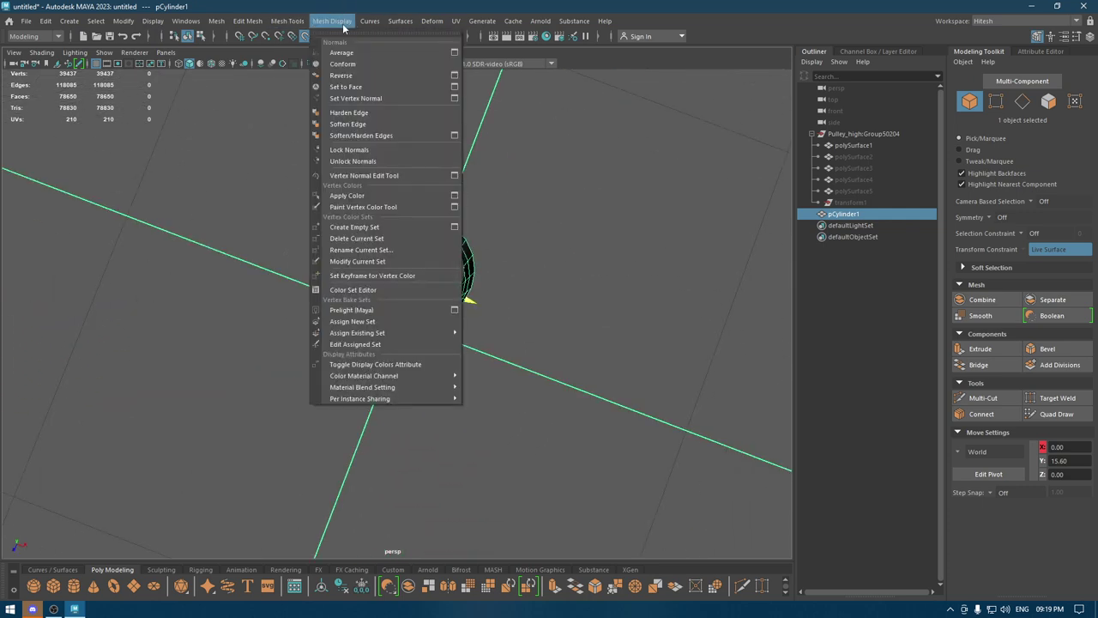
left_click(370, 64)
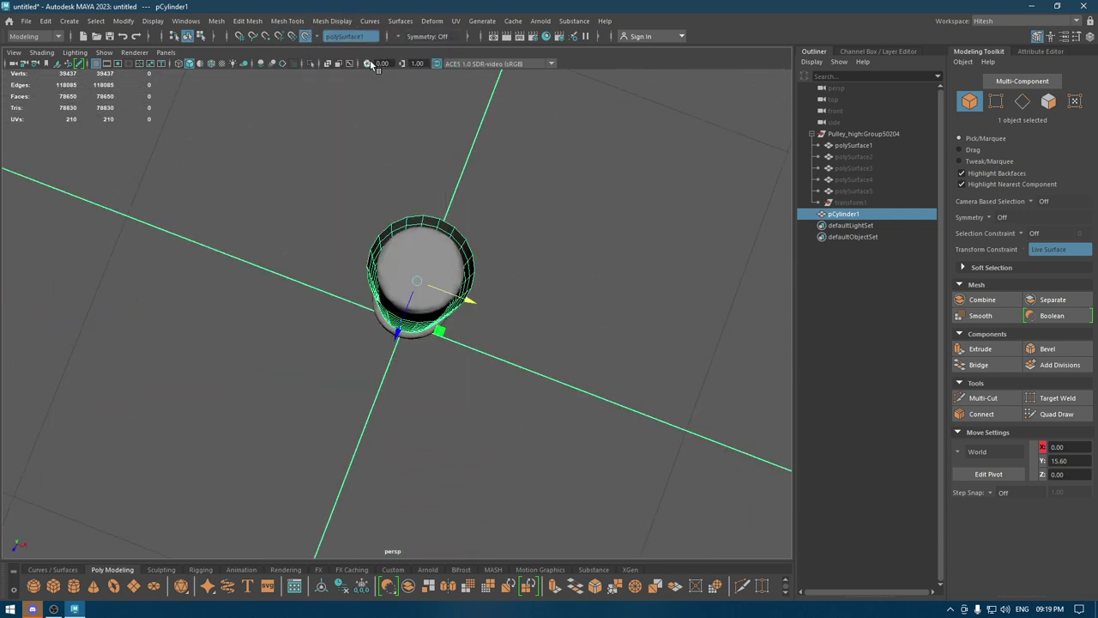
Browse the Deform menu, reapply Conform, then delete pCylinder1
mouse_move(469, 297)
left_mouse_down("alt")
mouse_move(472, 246)
mouse_move(455, 281)
left_mouse_up("alt")
left_click(431, 21)
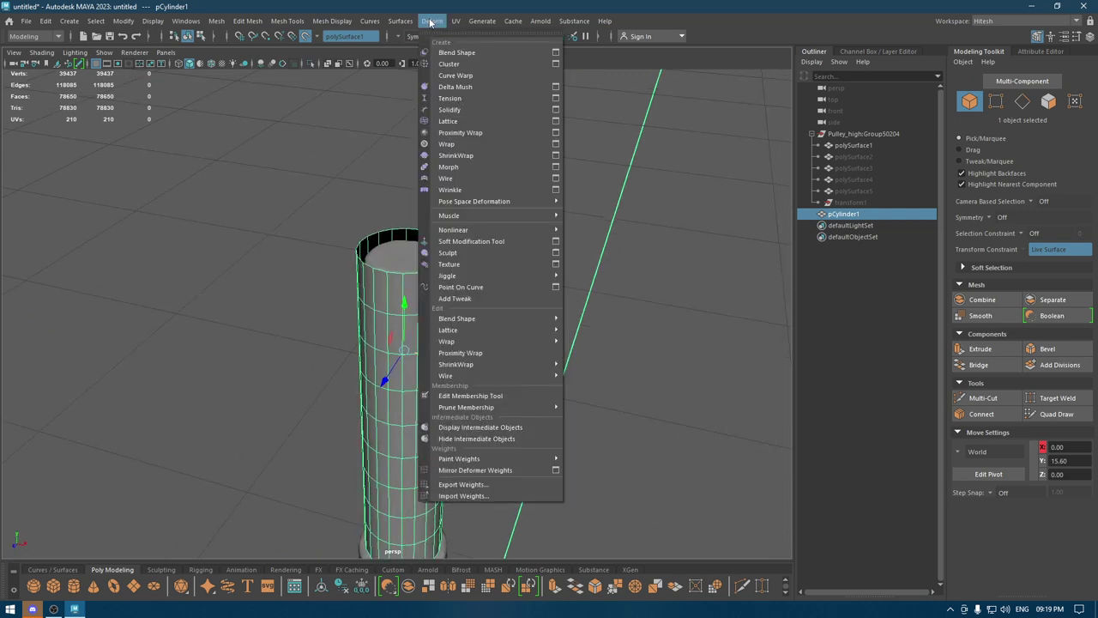
left_click(440, 20)
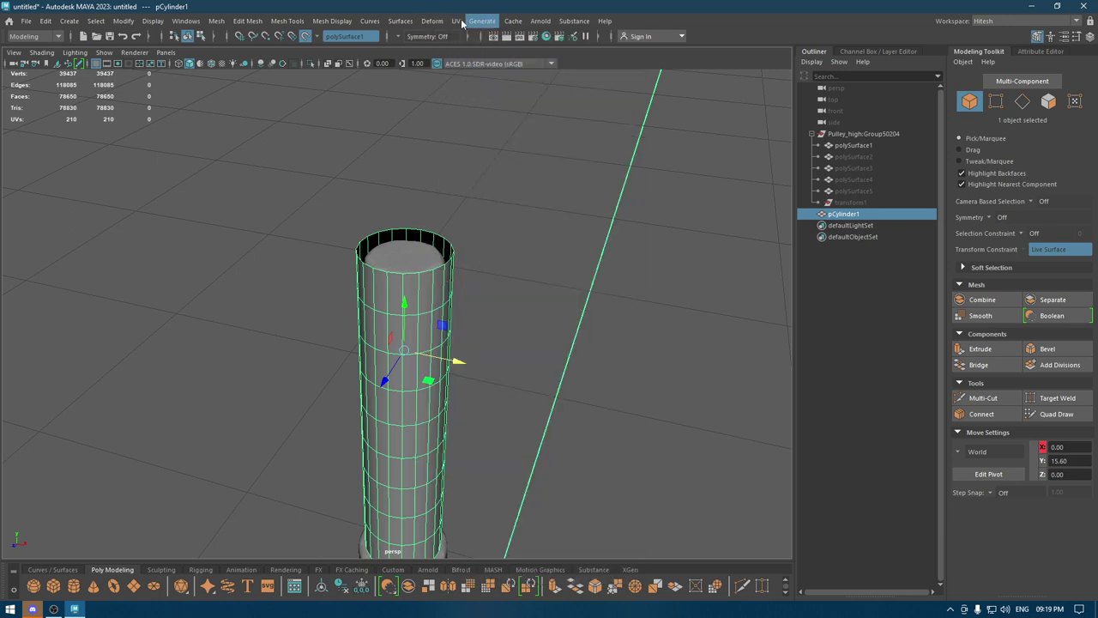
left_click(421, 20)
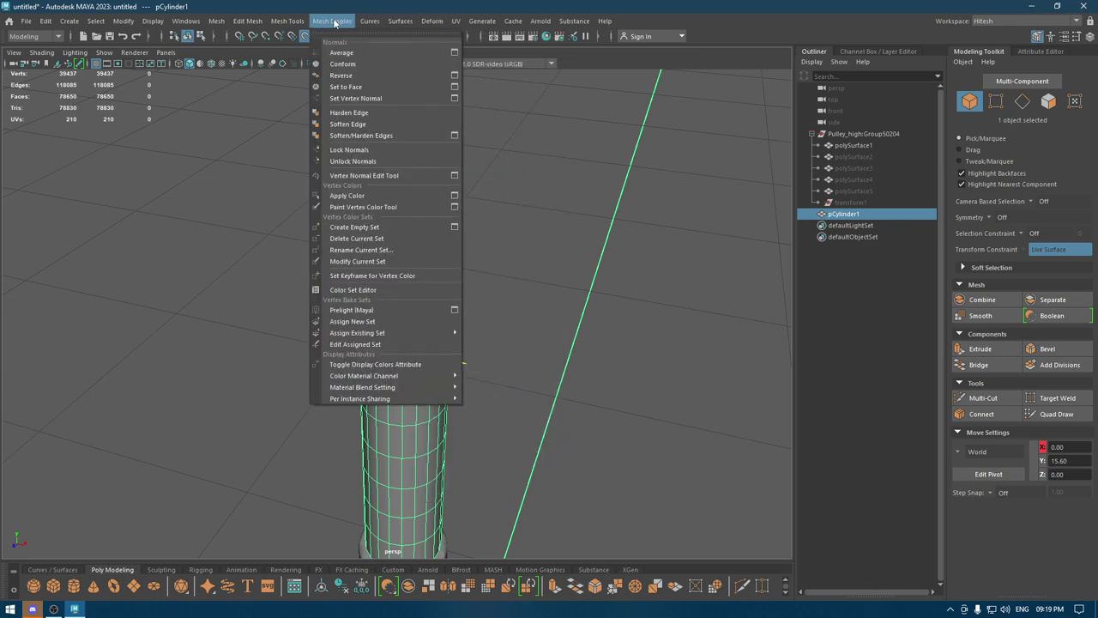
left_click(337, 65)
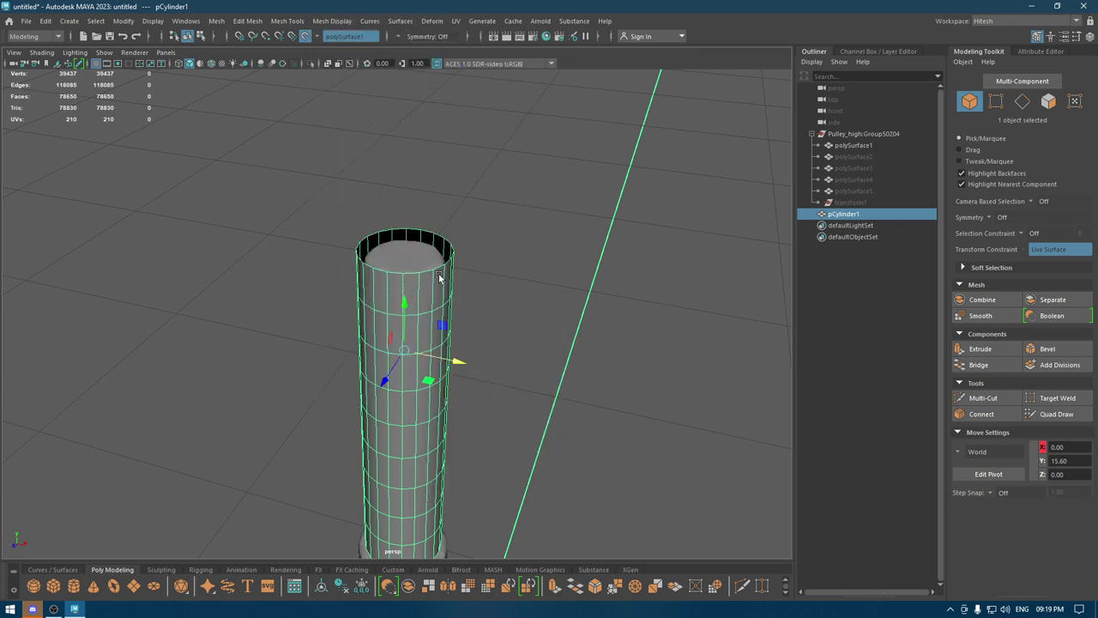
mouse_move(439, 277)
left_mouse_down("alt")
mouse_move(501, 308)
mouse_move(502, 430)
mouse_move(462, 345)
mouse_move(441, 256)
mouse_move(454, 126)
mouse_move(432, 317)
mouse_move(451, 343)
mouse_move(466, 201)
mouse_move(423, 257)
mouse_move(470, 361)
mouse_move(465, 315)
mouse_move(446, 320)
left_mouse_up("alt")
key("Delete")
Start Quad Draw on the base ring and fill the first quad from four points
scroll(439, 305, "up", 5)
scroll(466, 314, "up", 3)
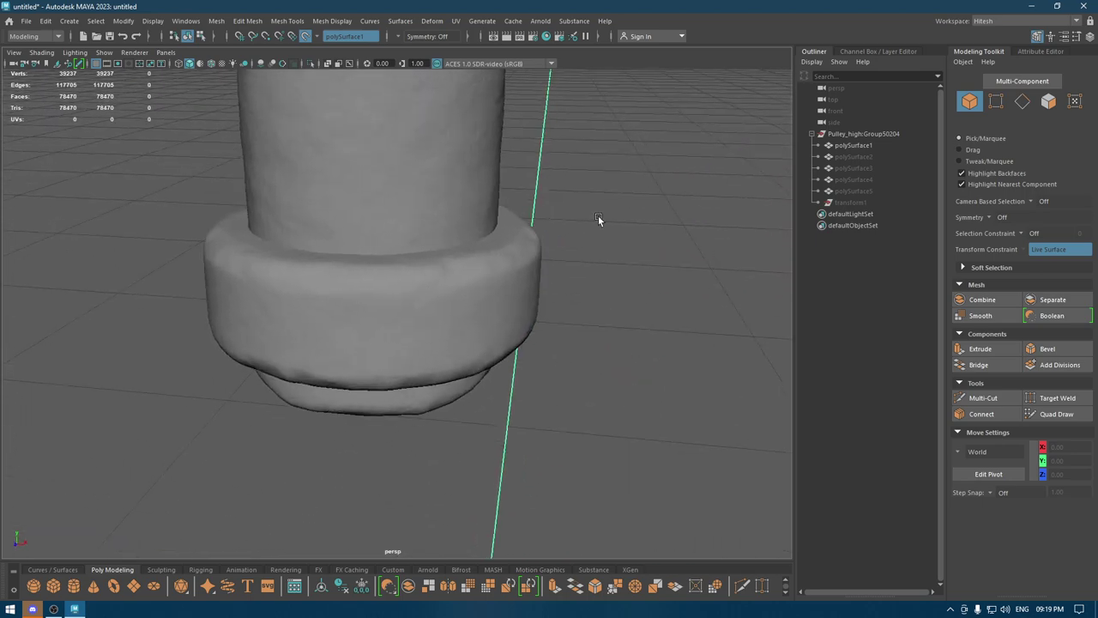
right_click_drag(598, 216, 591, 420, "shift")
mouse_move(546, 385)
left_mouse_down("alt")
mouse_move(402, 336)
mouse_move(386, 363)
mouse_move(363, 301)
mouse_move(361, 313)
left_mouse_up("alt")
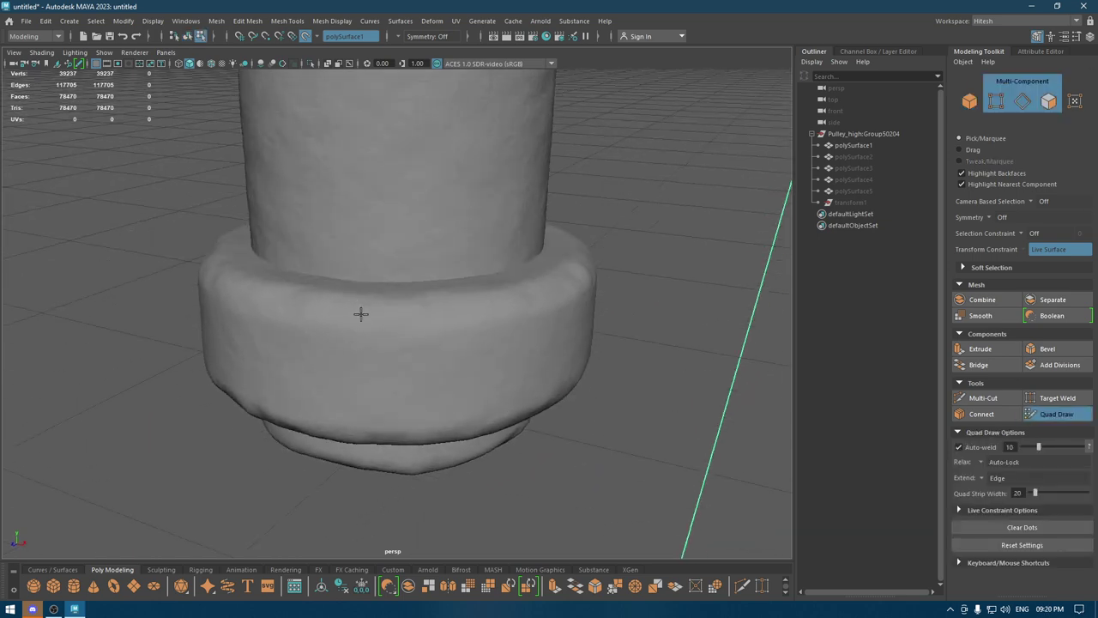
left_click(465, 325)
mouse_move(455, 406)
left_mouse_down("alt")
mouse_move(450, 389)
mouse_move(470, 394)
left_mouse_up("alt")
left_click(476, 381)
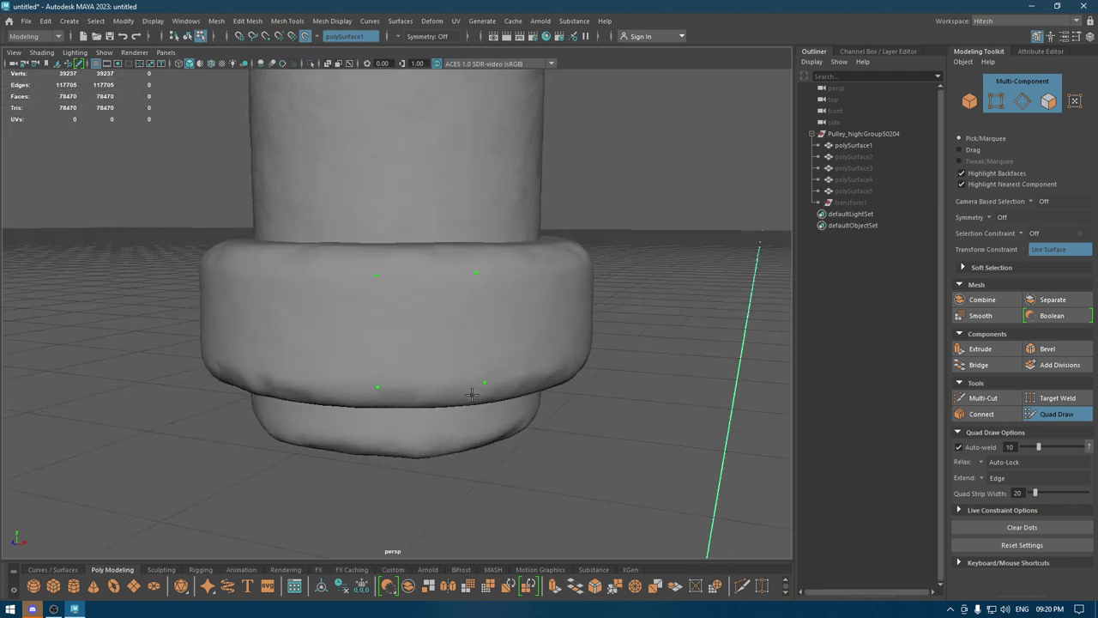
left_click(425, 322, "shift")
Add a second quad and fit its corner and shared edge to the ring
mouse_move(495, 356)
left_mouse_down("alt")
mouse_move(421, 360)
mouse_move(421, 372)
left_mouse_up("alt")
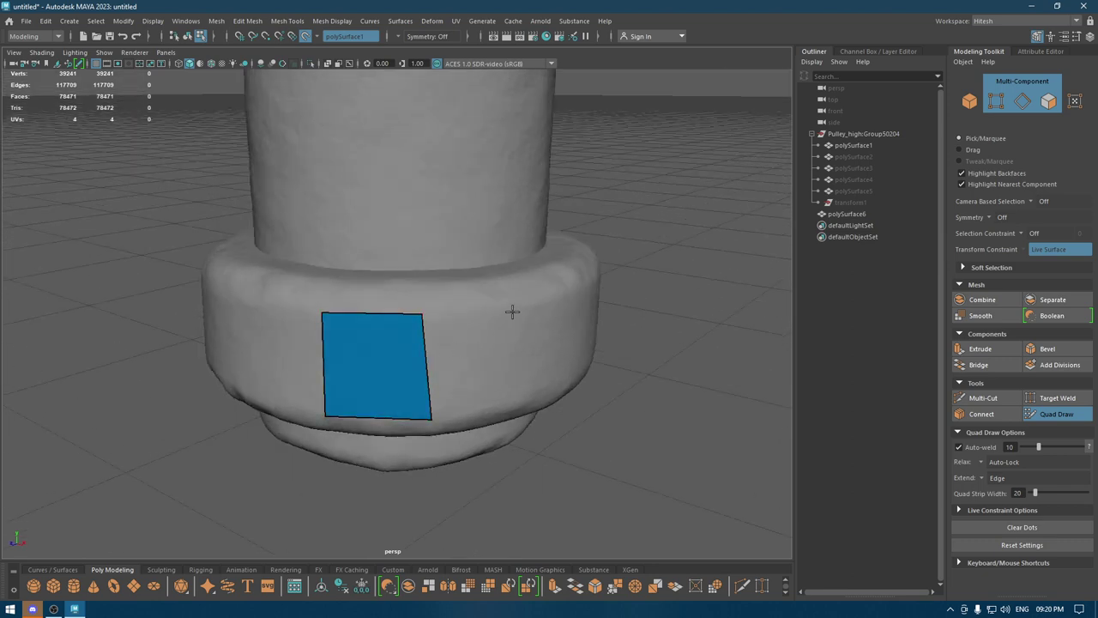
left_click(473, 374, "shift")
mouse_move(473, 375)
left_mouse_down("alt")
mouse_move(476, 330)
mouse_move(461, 332)
left_mouse_up("alt")
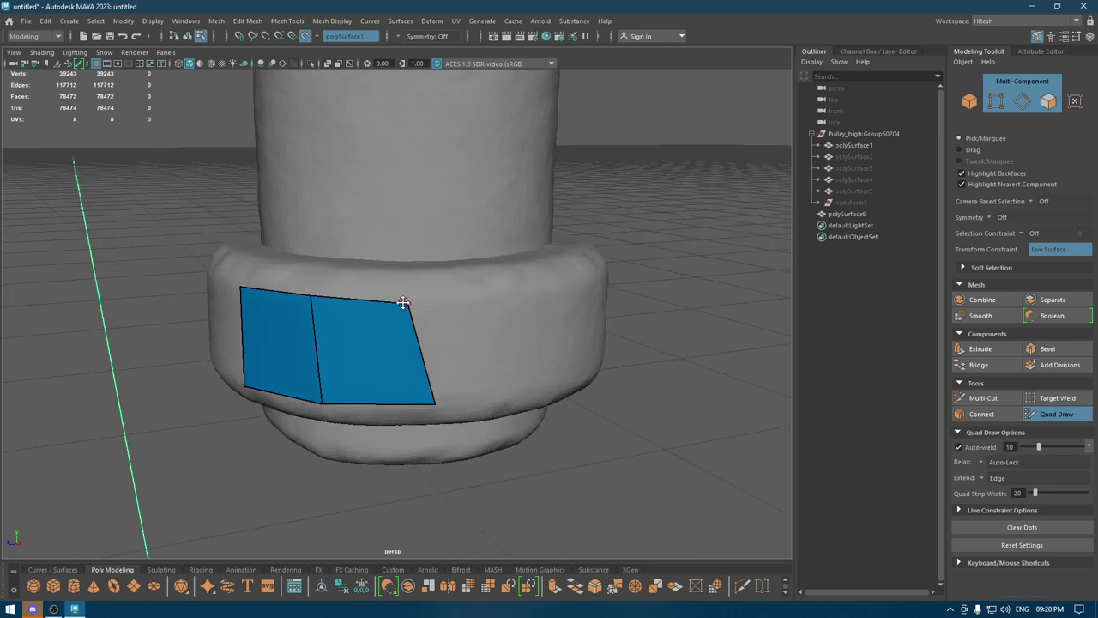
left_click_drag(403, 302, 468, 311)
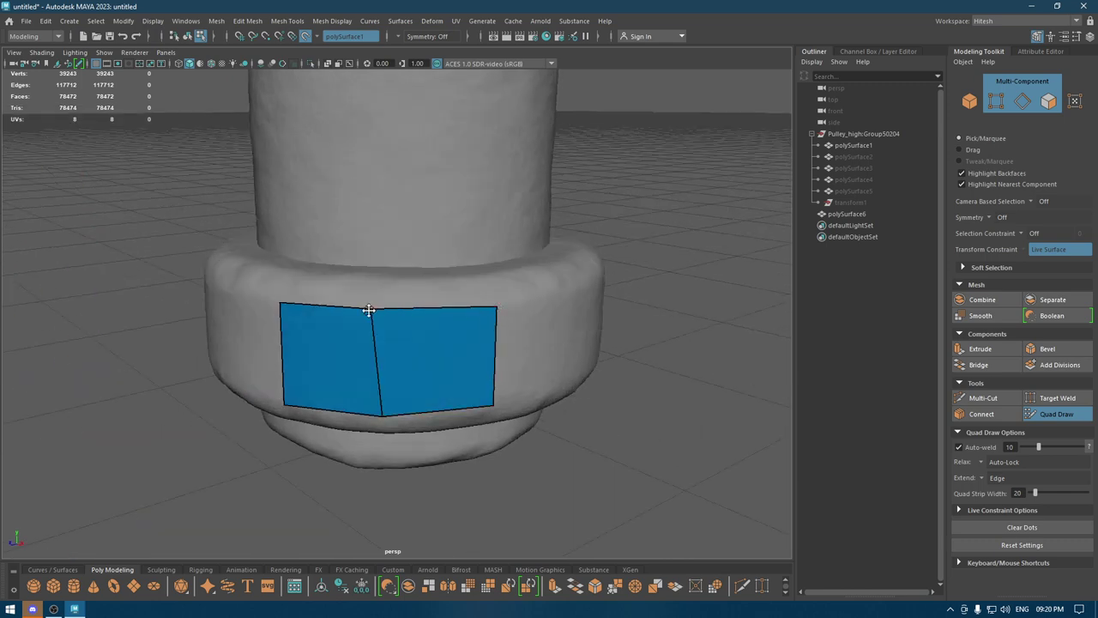
left_click_drag(372, 307, 388, 315)
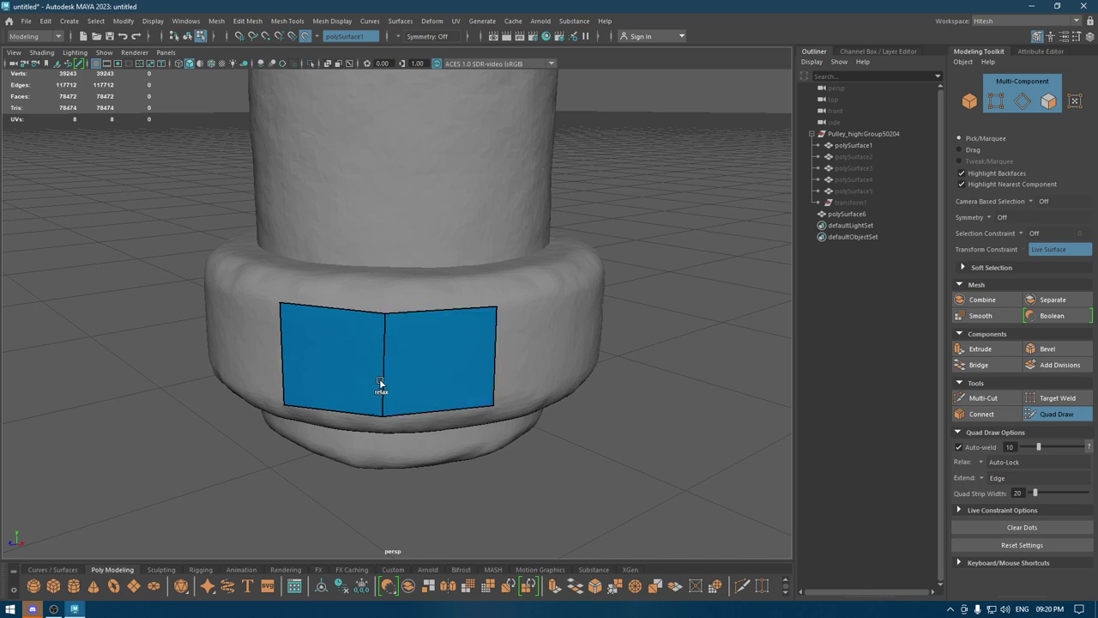
left_click_drag(380, 383, 412, 319, "alt")
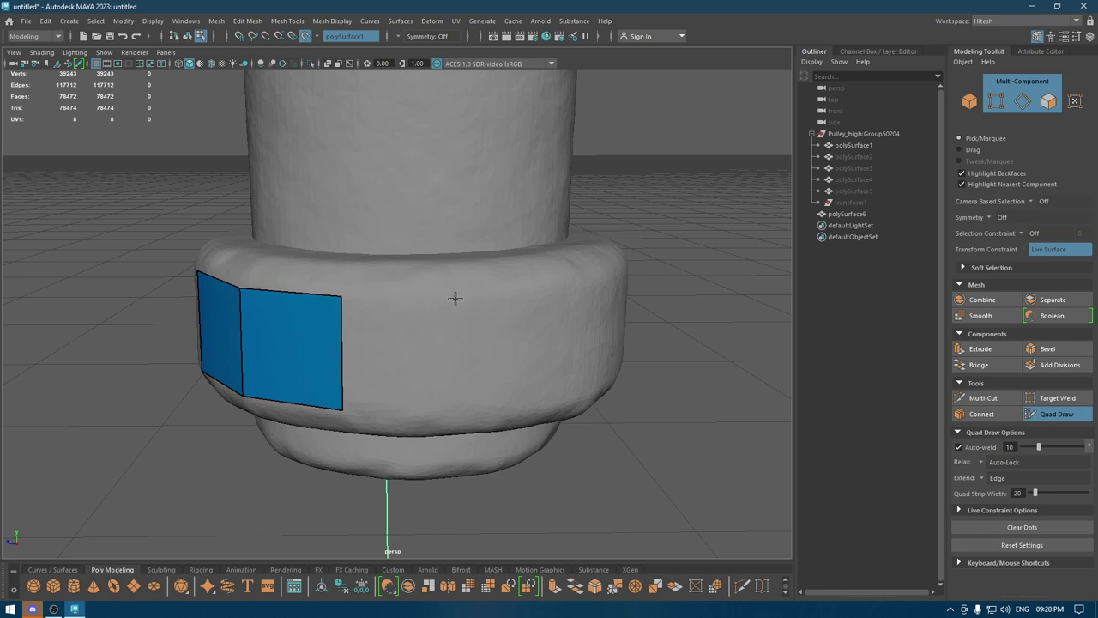
Add two more quads to the strip, making their edges vertical
left_click(416, 361, "shift")
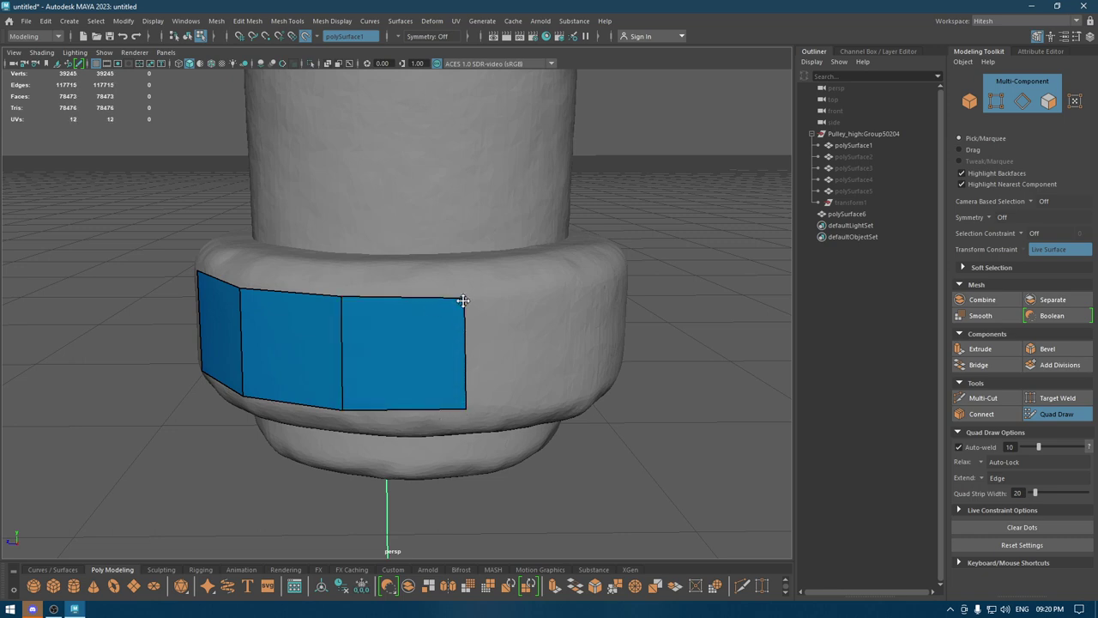
left_click_drag(553, 369, 511, 363, "alt")
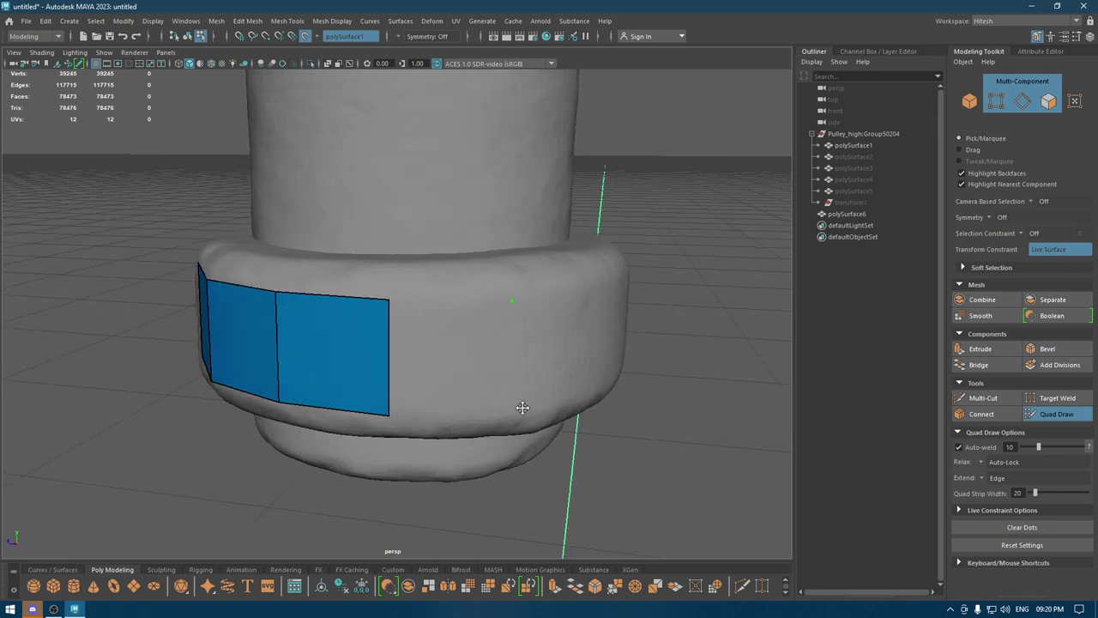
left_click(467, 365, "shift")
left_click_drag(468, 365, 460, 347, "alt")
left_click_drag(415, 308, 429, 308)
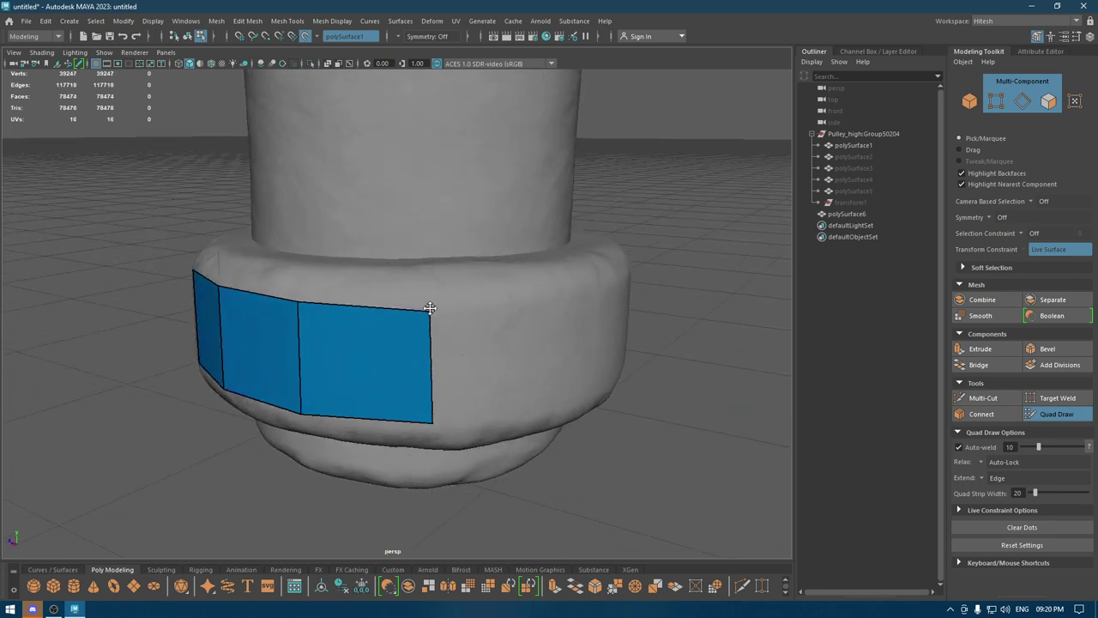
left_click_drag(445, 408, 373, 330, "alt")
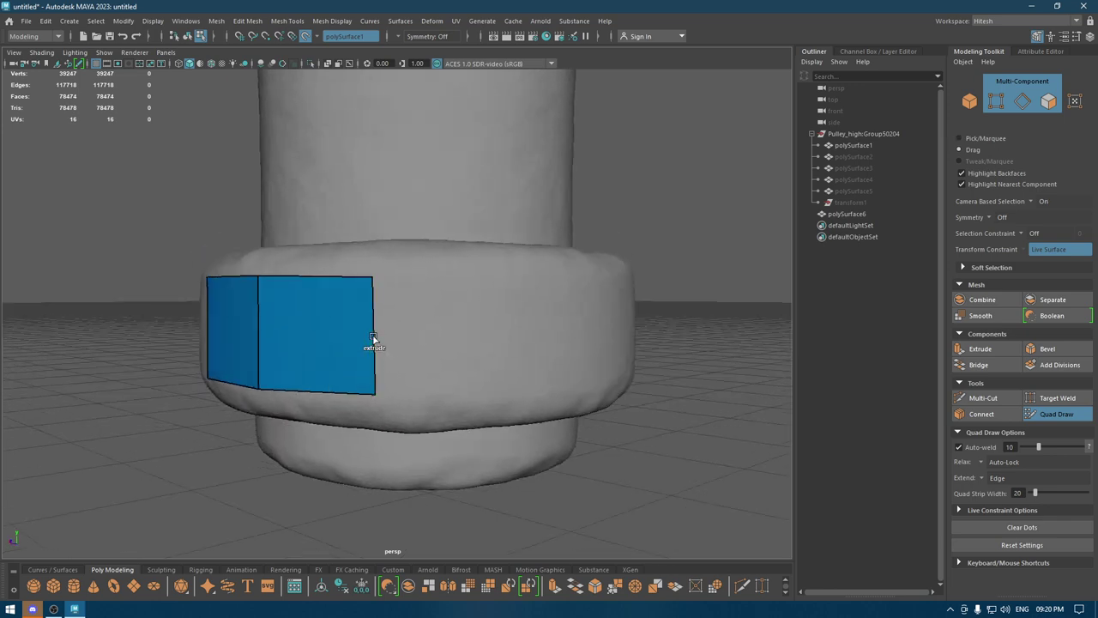
Extend the strip with further quads around the ring from its border edges
left_click_drag(372, 337, 507, 340)
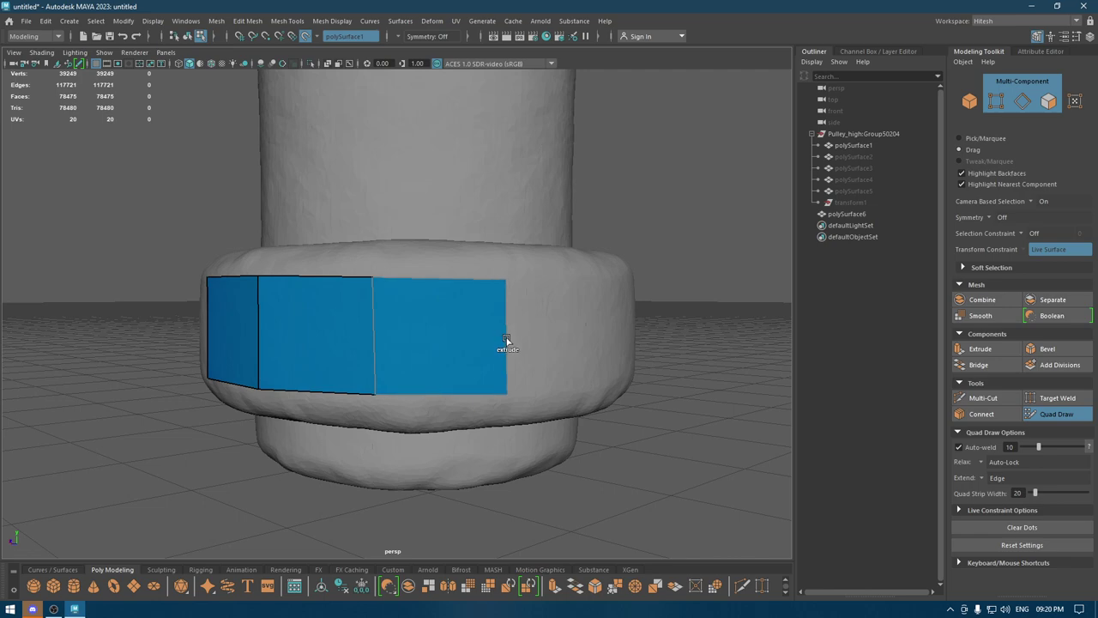
key("super")
left_click_drag(509, 347, 528, 350, "alt")
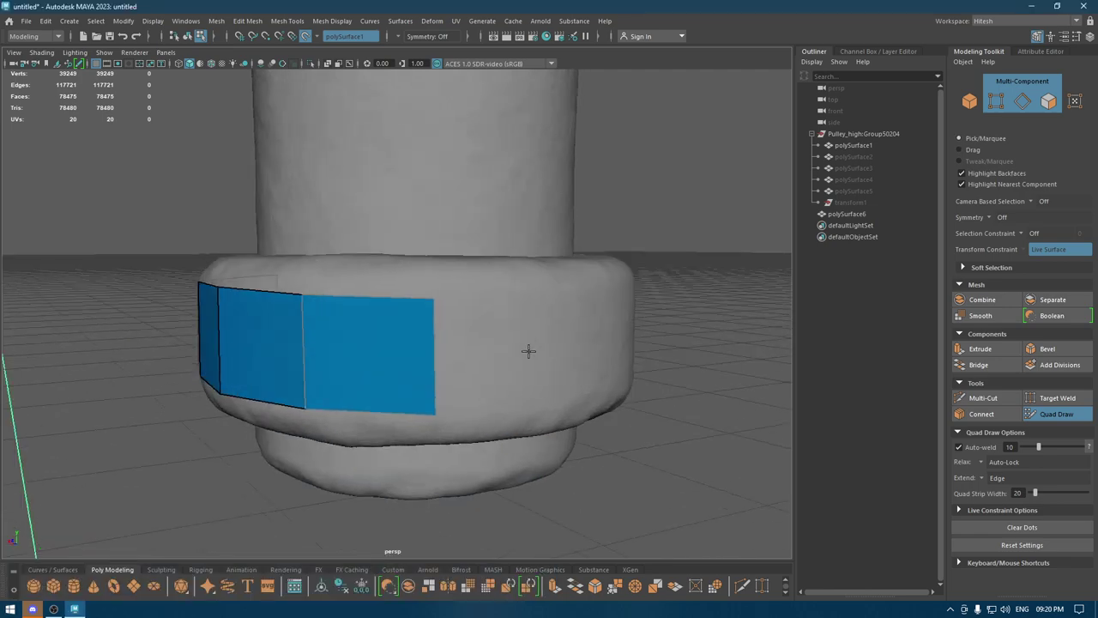
mouse_move(436, 346)
left_mouse_down("ctrl")
mouse_move(556, 342)
mouse_move(529, 370)
left_mouse_up("ctrl")
mouse_move(428, 378)
left_mouse_down("ctrl")
mouse_move(517, 380)
mouse_move(609, 351)
mouse_move(569, 343)
left_mouse_up("ctrl")
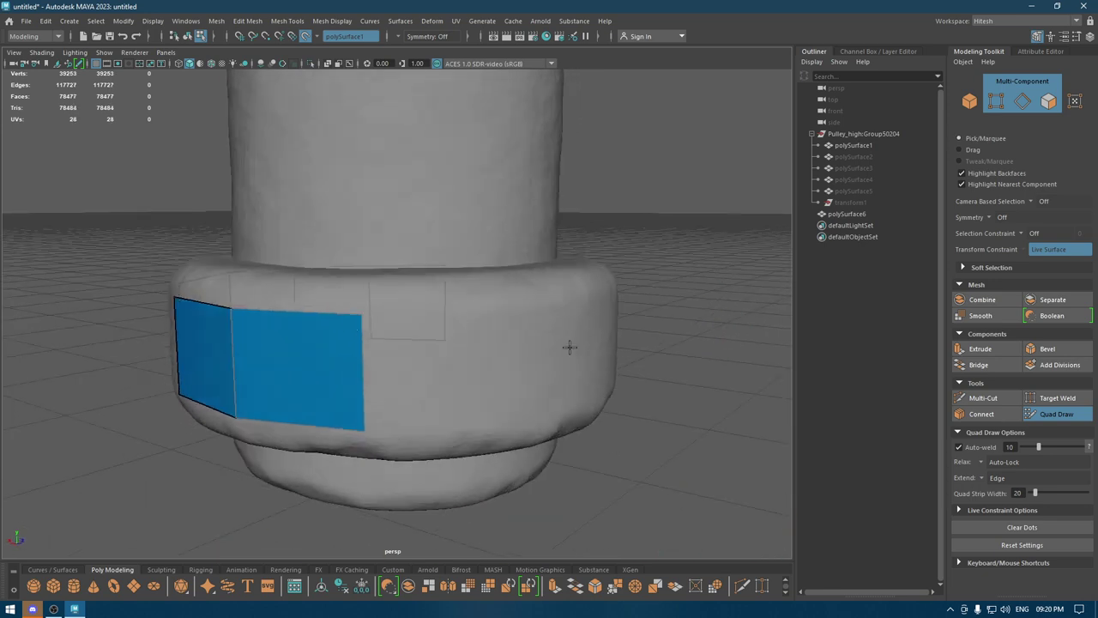
mouse_move(343, 353)
left_mouse_down("ctrl")
mouse_move(461, 363)
mouse_move(460, 382)
mouse_move(284, 392)
mouse_move(419, 392)
mouse_move(306, 385)
mouse_move(447, 381)
mouse_move(400, 392)
left_mouse_up("ctrl")
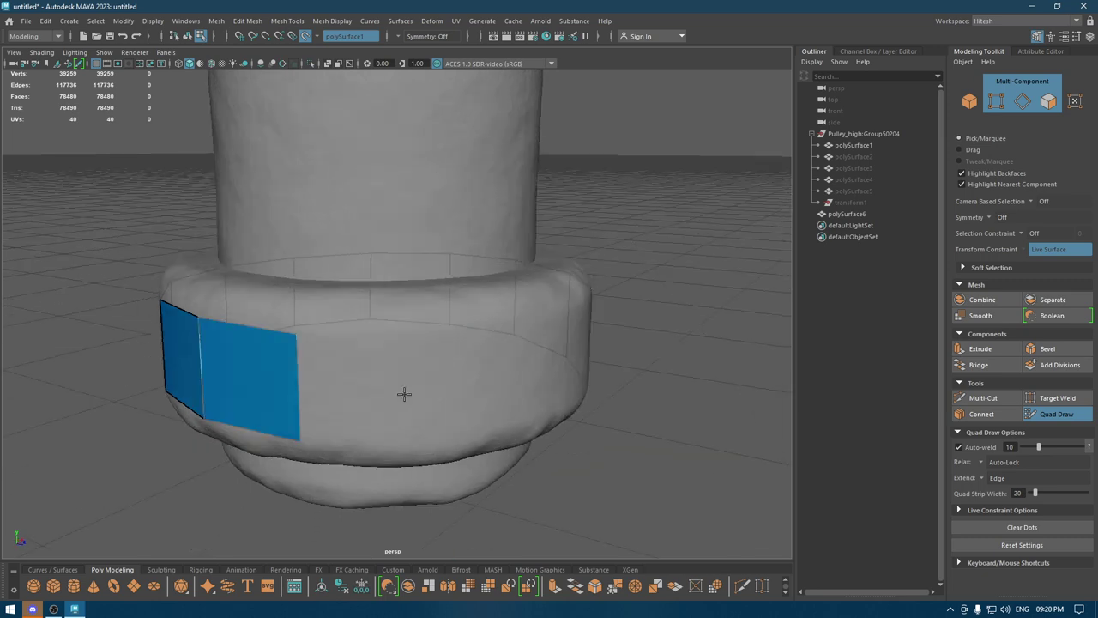
Add another quad around the ring and weld its corners to the neighbouring quads
mouse_move(283, 388)
left_mouse_down("ctrl")
mouse_move(452, 391)
mouse_move(542, 374)
mouse_move(483, 373)
left_mouse_up("ctrl")
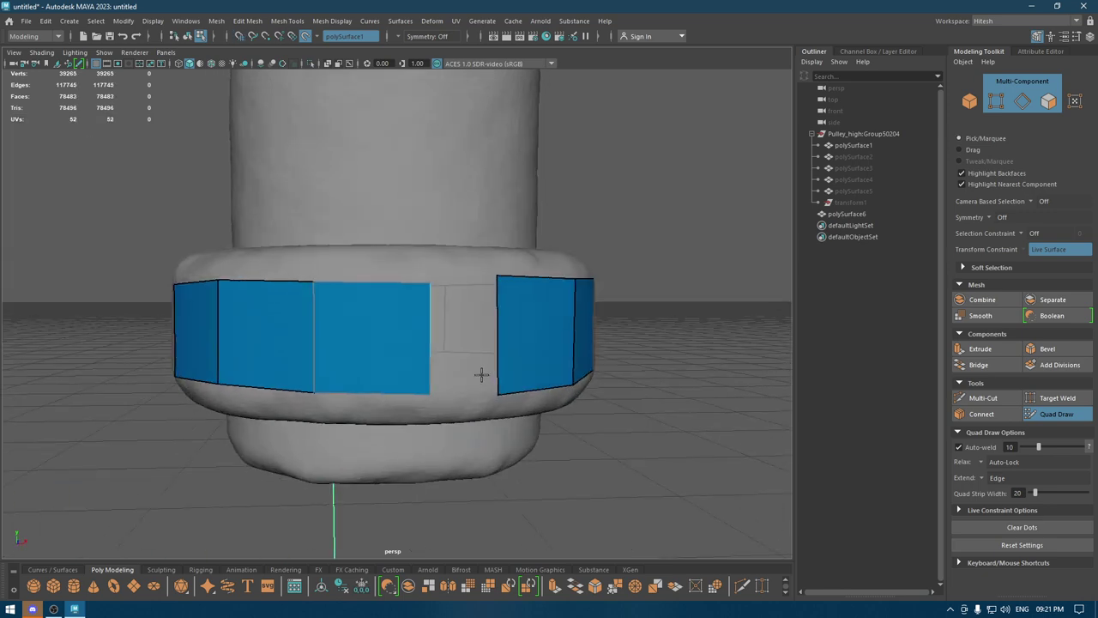
scroll(468, 438, "up", 2)
left_click_drag(434, 348, 503, 331)
mouse_move(498, 281)
left_mouse_down("alt")
mouse_move(521, 367)
mouse_move(489, 306)
left_mouse_up("alt")
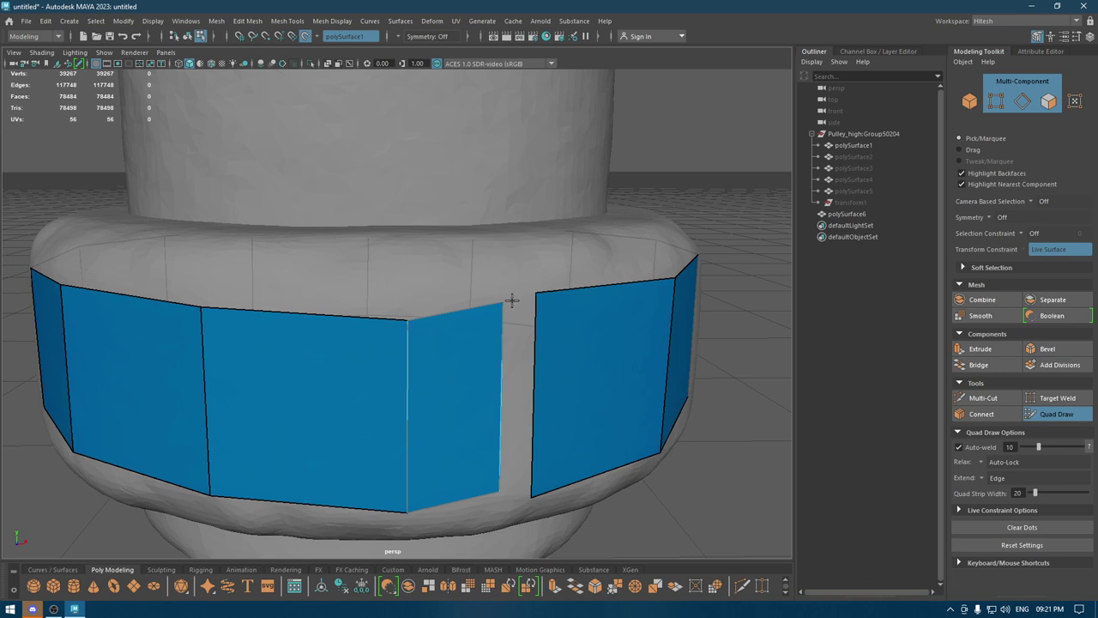
mouse_move(502, 304)
left_mouse_down()
mouse_move(489, 306)
mouse_move(517, 310)
mouse_move(535, 294)
left_mouse_up()
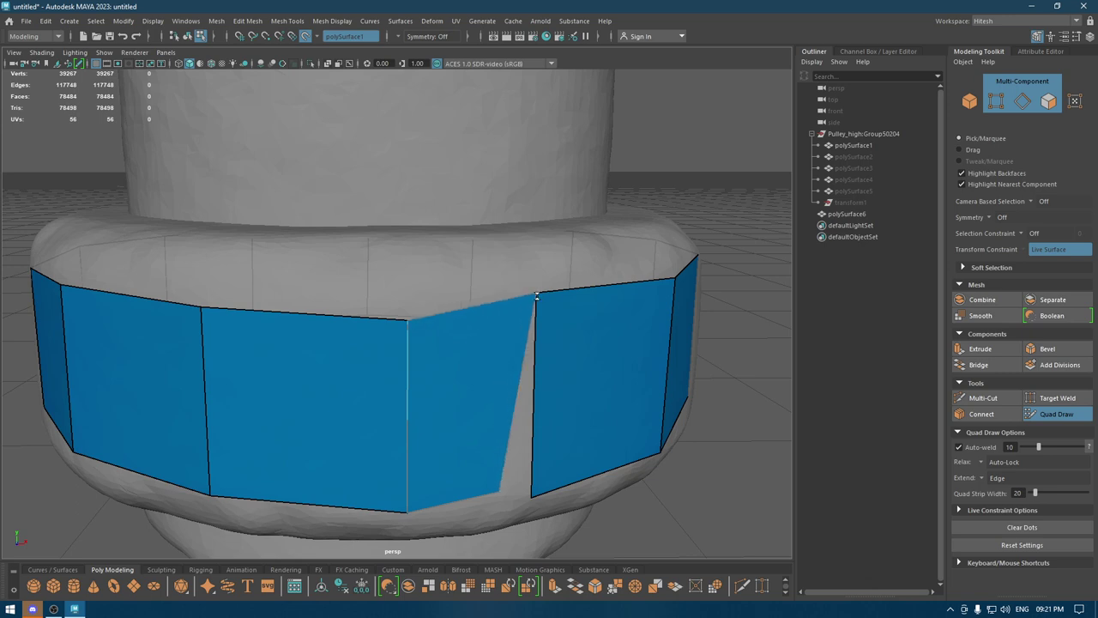
left_click_drag(501, 489, 529, 492)
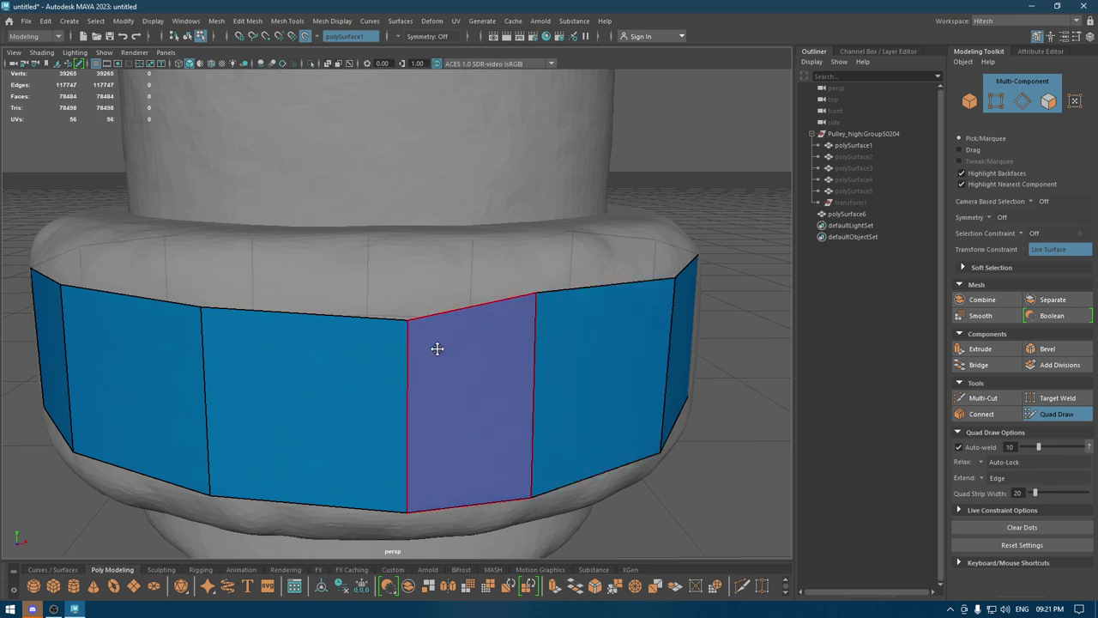
left_click_drag(409, 322, 359, 309)
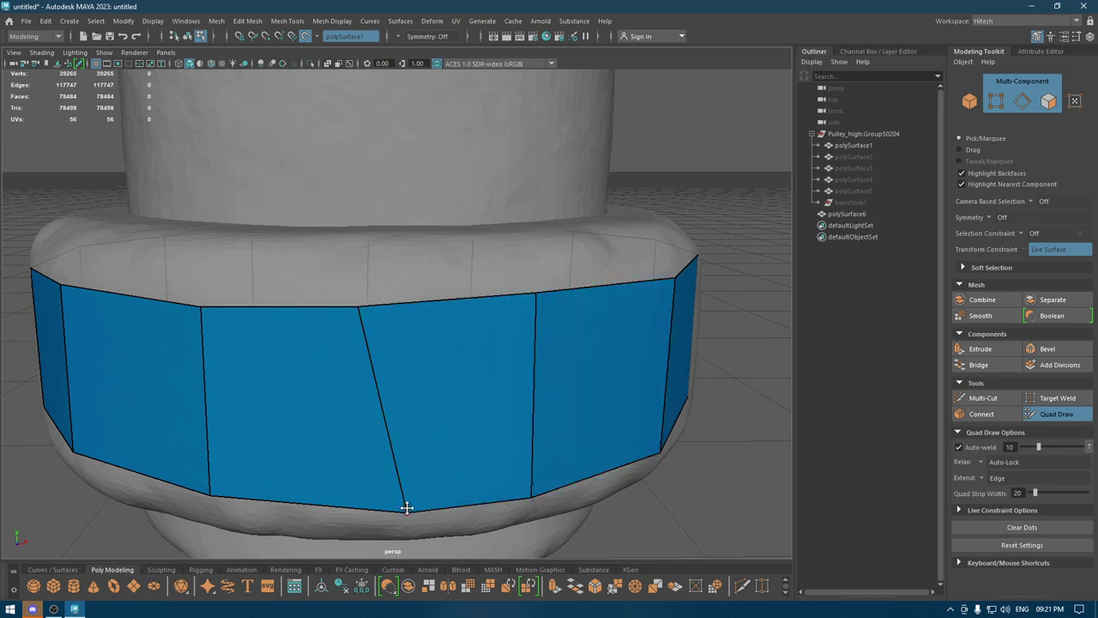
left_click_drag(407, 507, 356, 508)
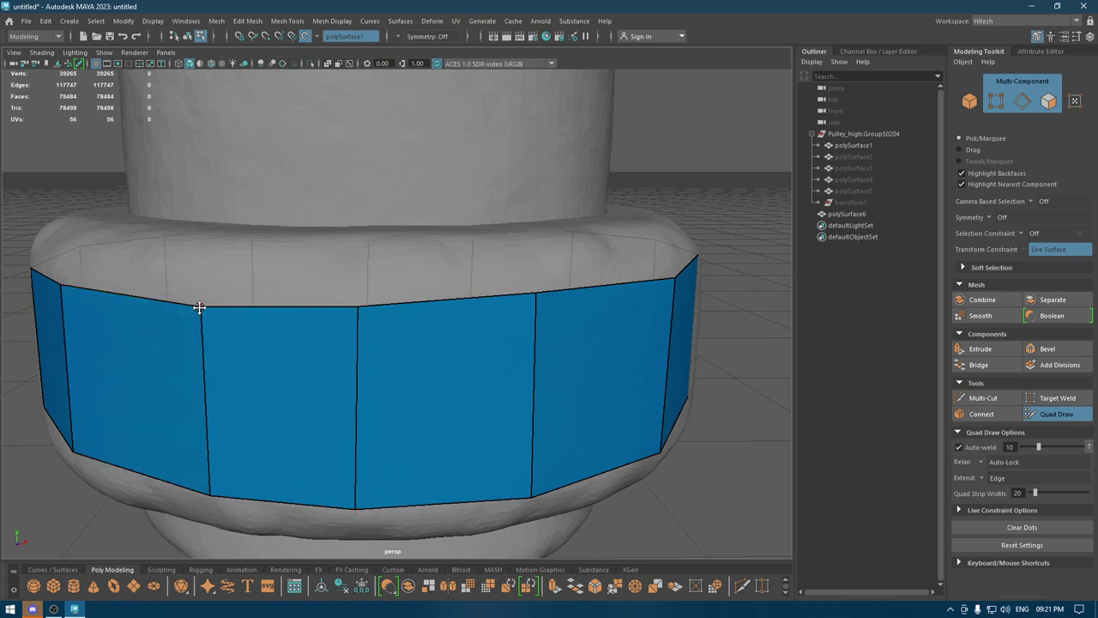
Raise top vertices to flatten the strip's top edge and place a corner point
left_click_drag(199, 306, 200, 284)
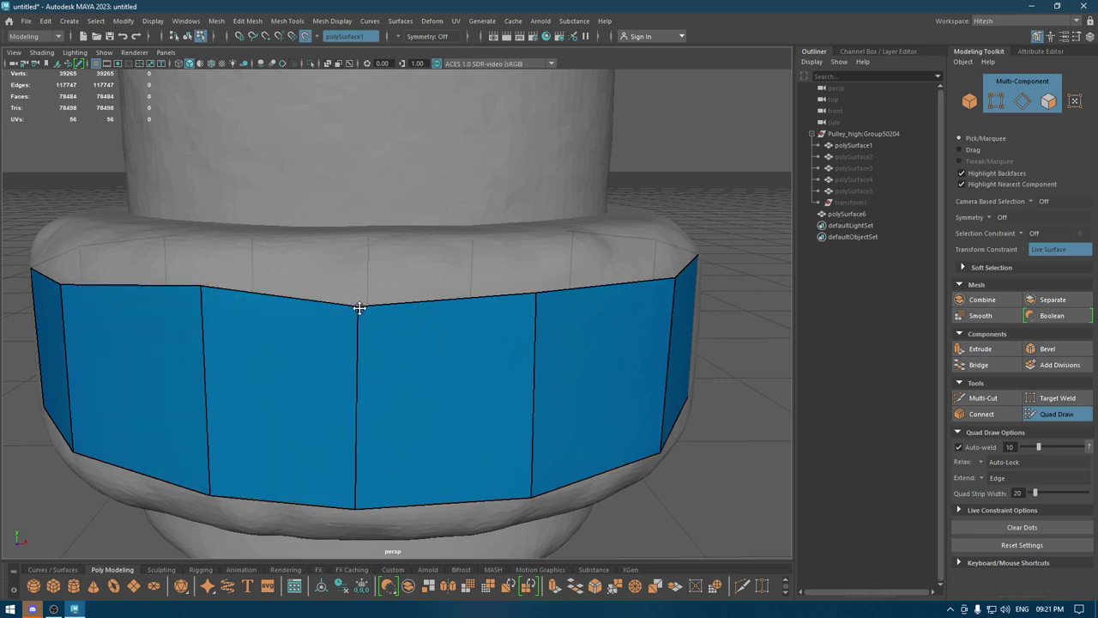
mouse_move(359, 306)
left_mouse_down()
mouse_move(358, 294)
mouse_move(441, 309)
mouse_move(379, 287)
mouse_move(527, 316)
left_mouse_up()
scroll(327, 307, "down", 3)
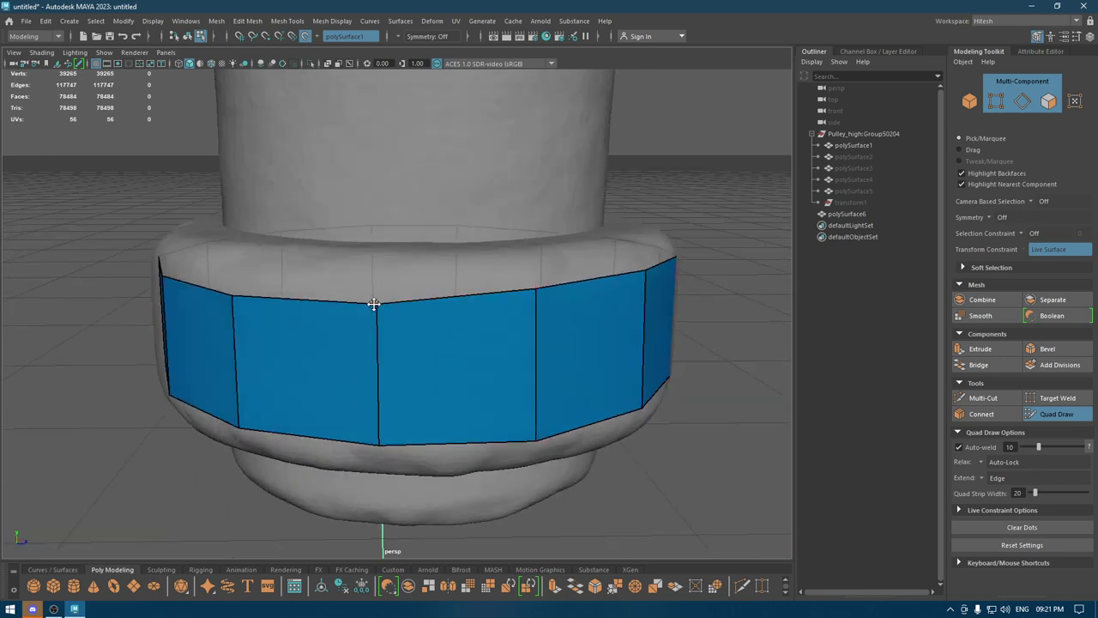
left_click_drag(307, 341, 444, 321, "alt")
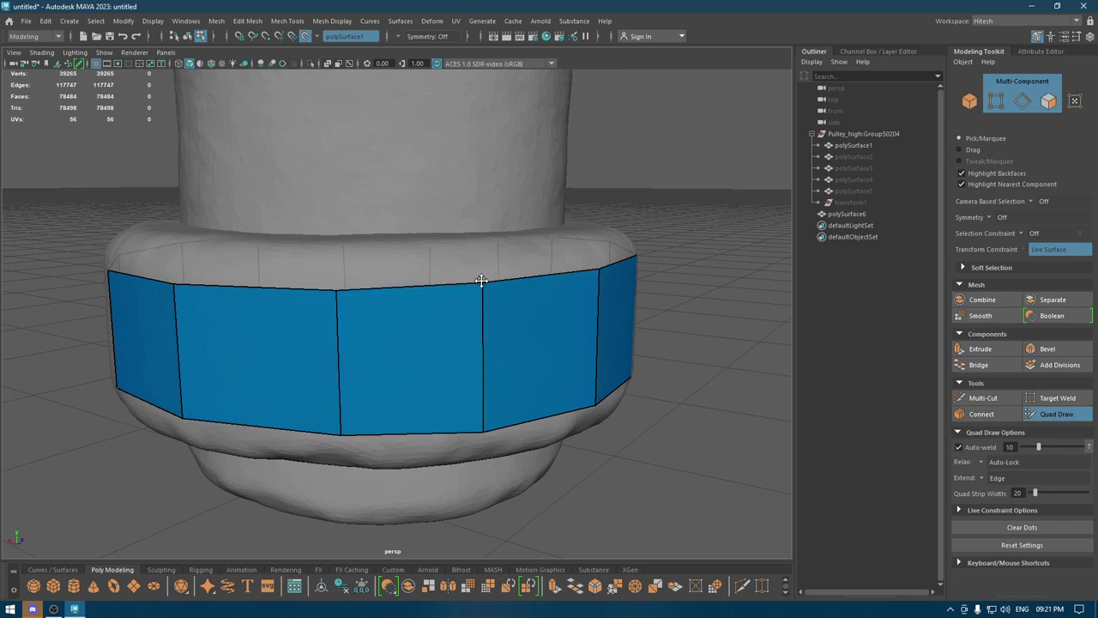
mouse_move(336, 292)
left_mouse_down()
mouse_move(334, 281)
mouse_move(480, 338)
left_mouse_up()
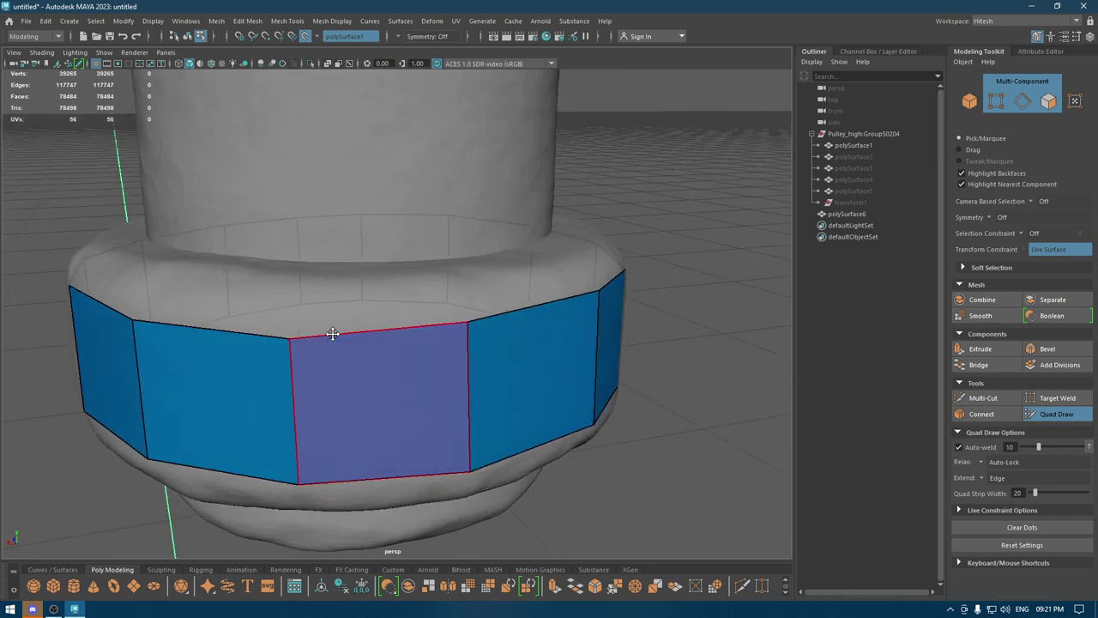
mouse_move(288, 338)
left_mouse_down()
mouse_move(289, 324)
mouse_move(380, 331)
mouse_move(402, 345)
left_mouse_up()
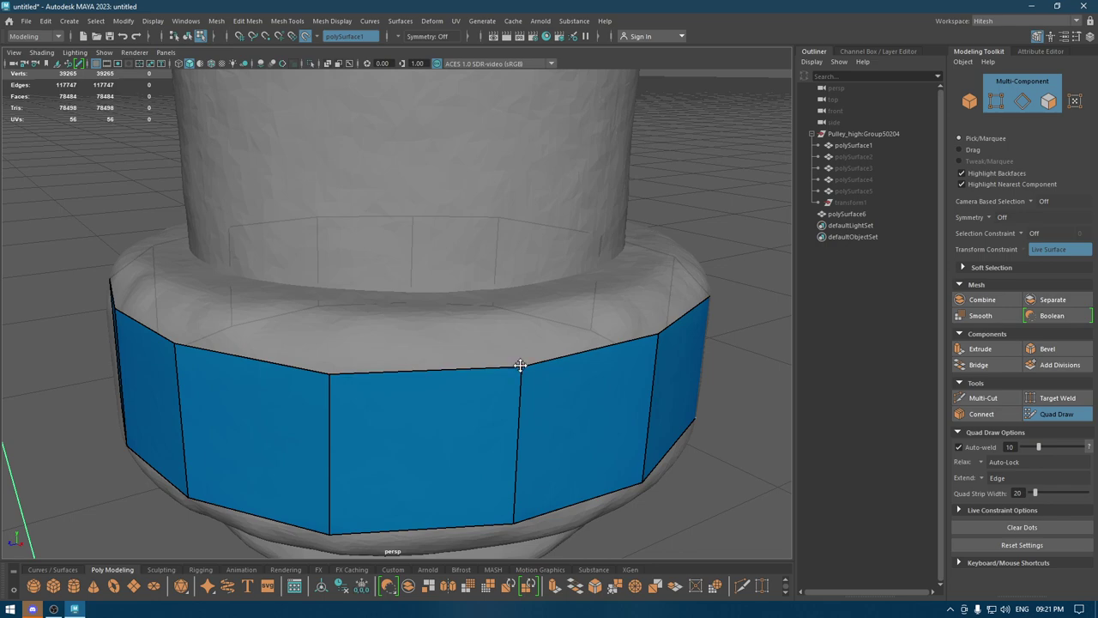
left_click(521, 363)
scroll(327, 370, "down", 3)
scroll(301, 291, "down", 1)
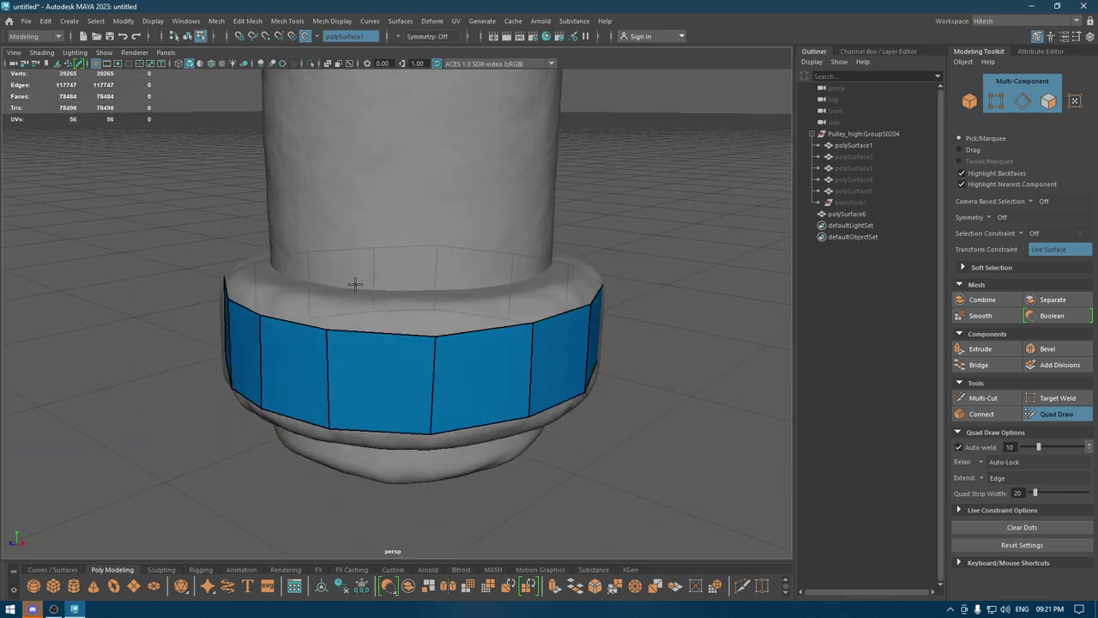
key("w")
mouse_move(471, 343)
left_mouse_down("alt")
mouse_move(506, 326)
mouse_move(448, 326)
left_mouse_up("alt")
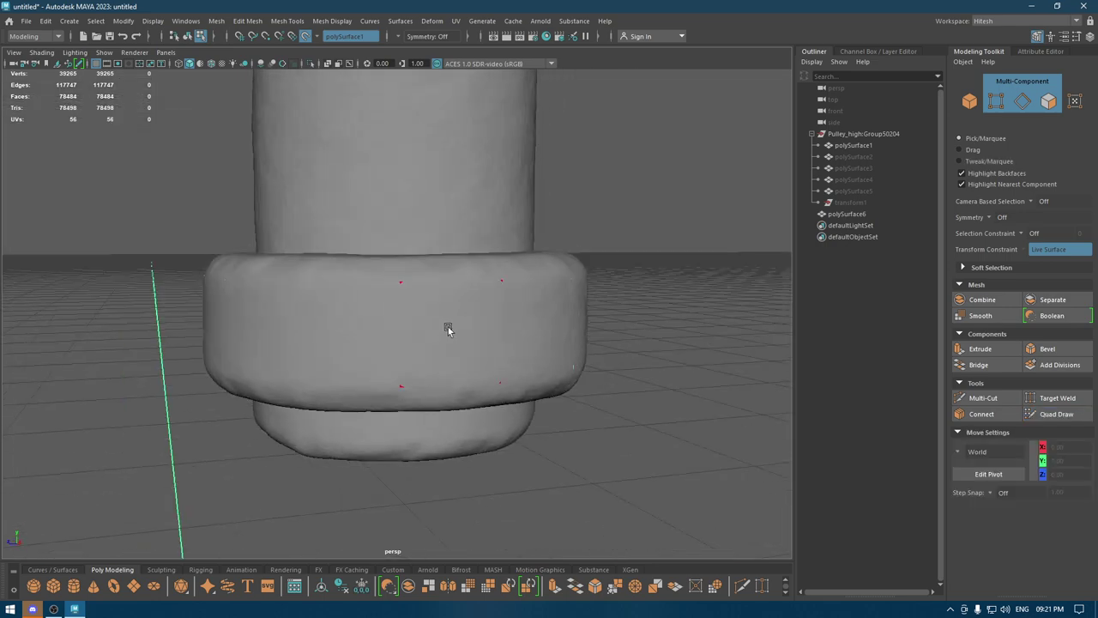
right_click_drag(447, 272, 460, 329)
left_click(459, 329)
left_click_drag(651, 396, 415, 424, "alt")
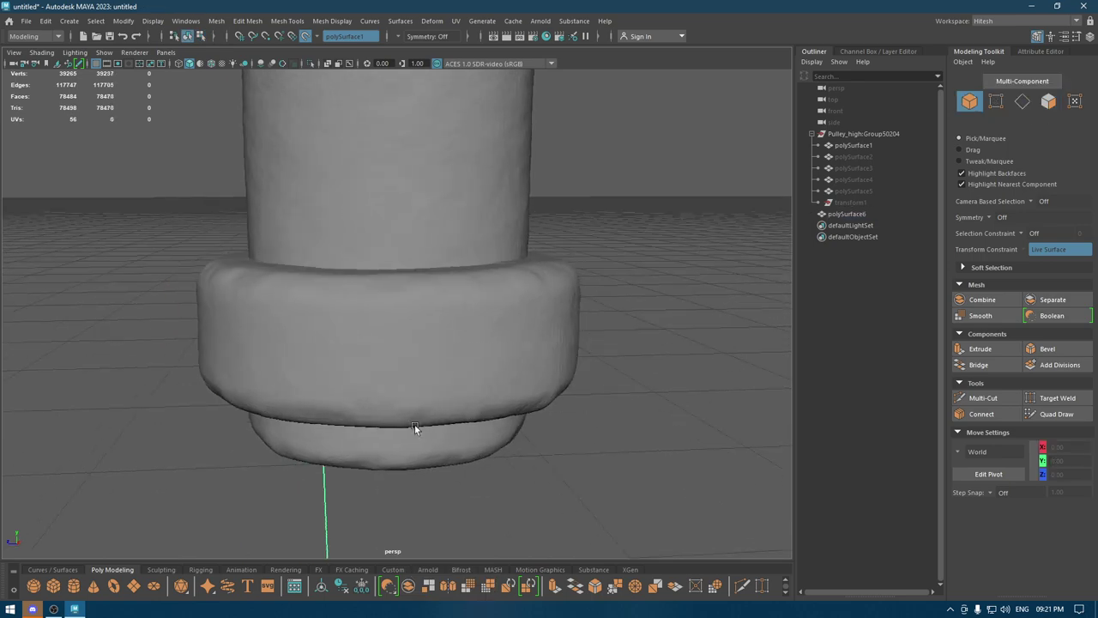
mouse_move(564, 382)
left_mouse_down("alt")
mouse_move(556, 391)
mouse_move(651, 354)
left_mouse_up("alt")
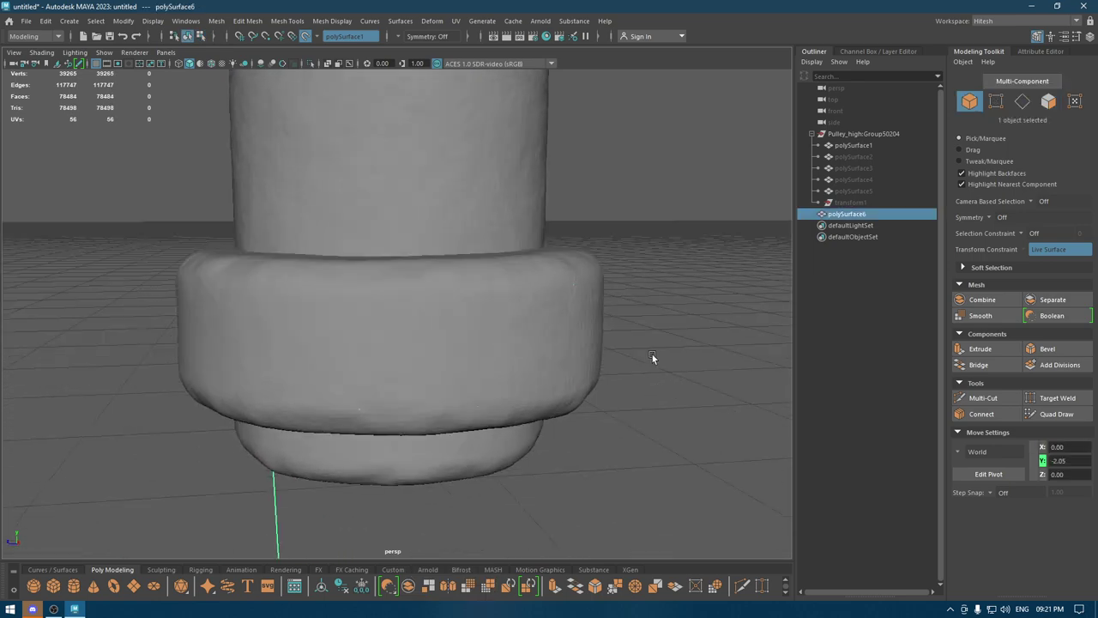
left_click(687, 221)
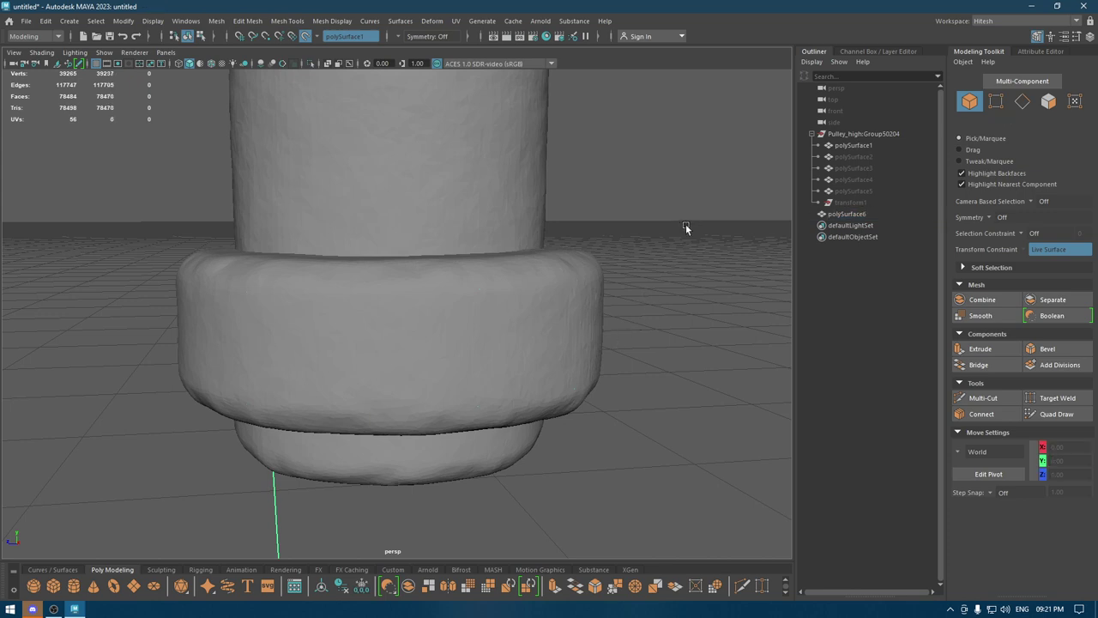
right_click_drag(685, 224, 688, 425, "shift")
left_click_drag(662, 387, 559, 374, "alt")
key("w")
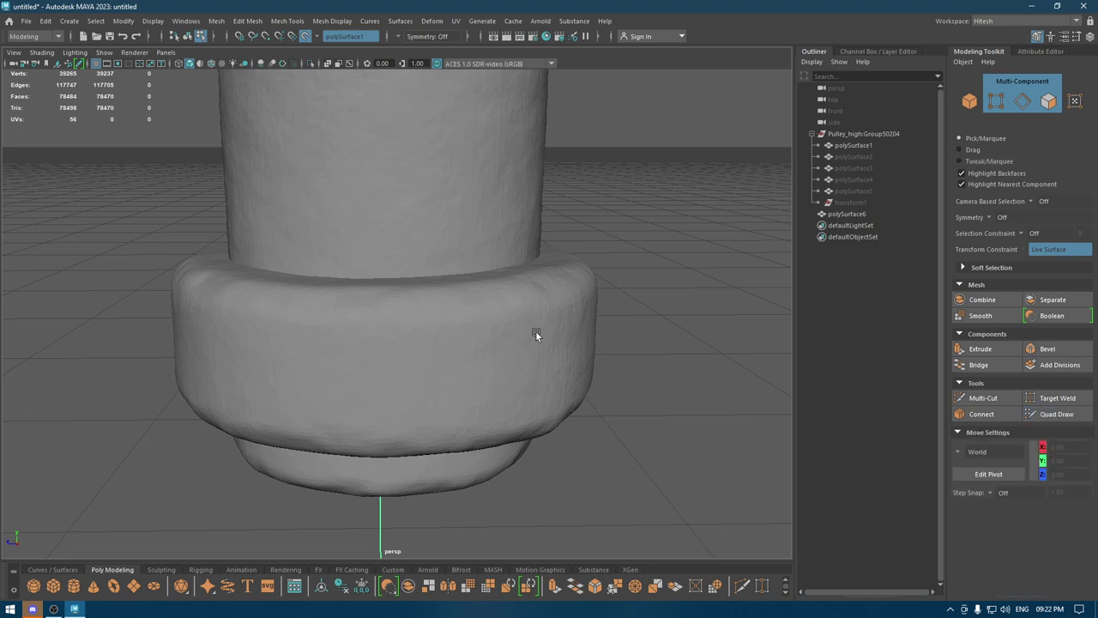
left_click(538, 350)
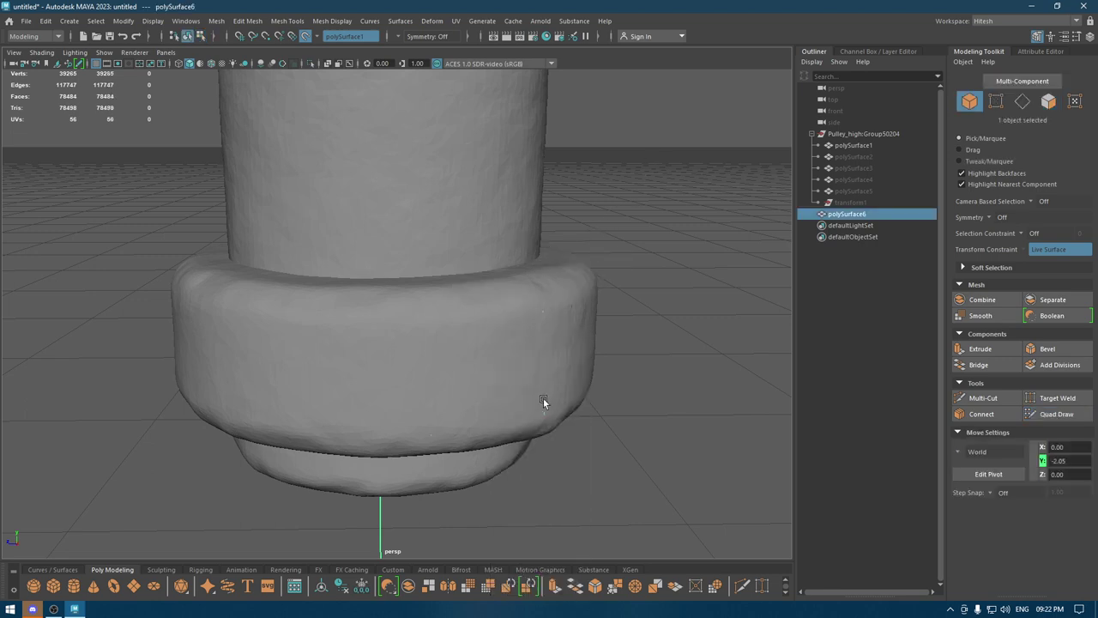
right_click_drag(564, 284, 550, 555, "shift")
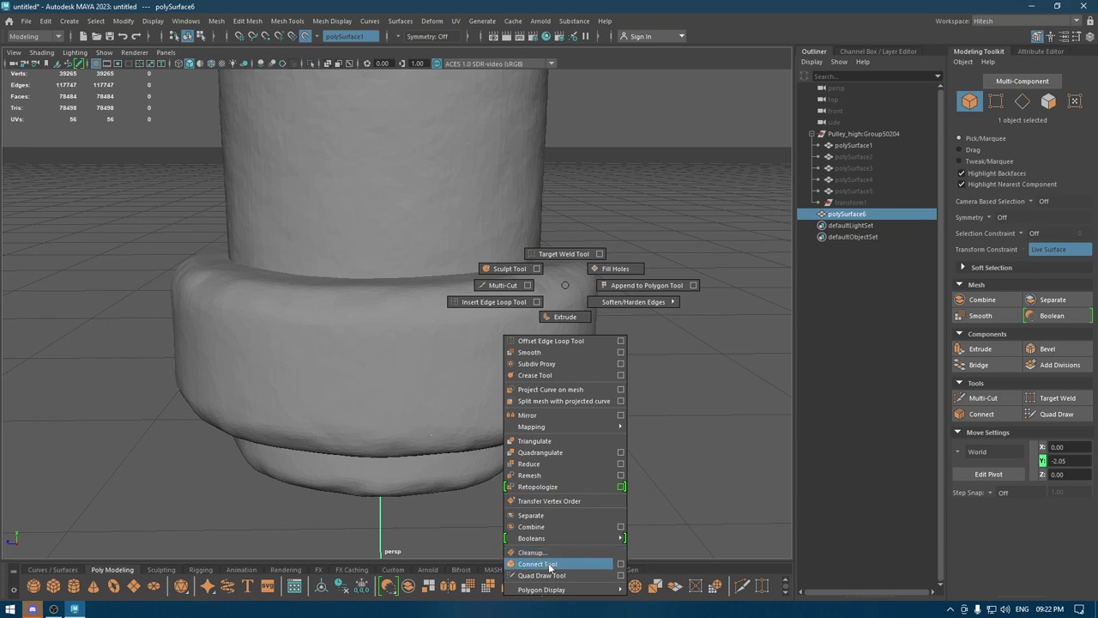
right_click_drag(549, 576, 549, 575, "shift")
mouse_move(446, 326)
left_mouse_down("alt")
mouse_move(480, 360)
mouse_move(432, 318)
mouse_move(431, 335)
mouse_move(463, 369)
mouse_move(196, 336)
mouse_move(247, 347)
left_mouse_up("alt")
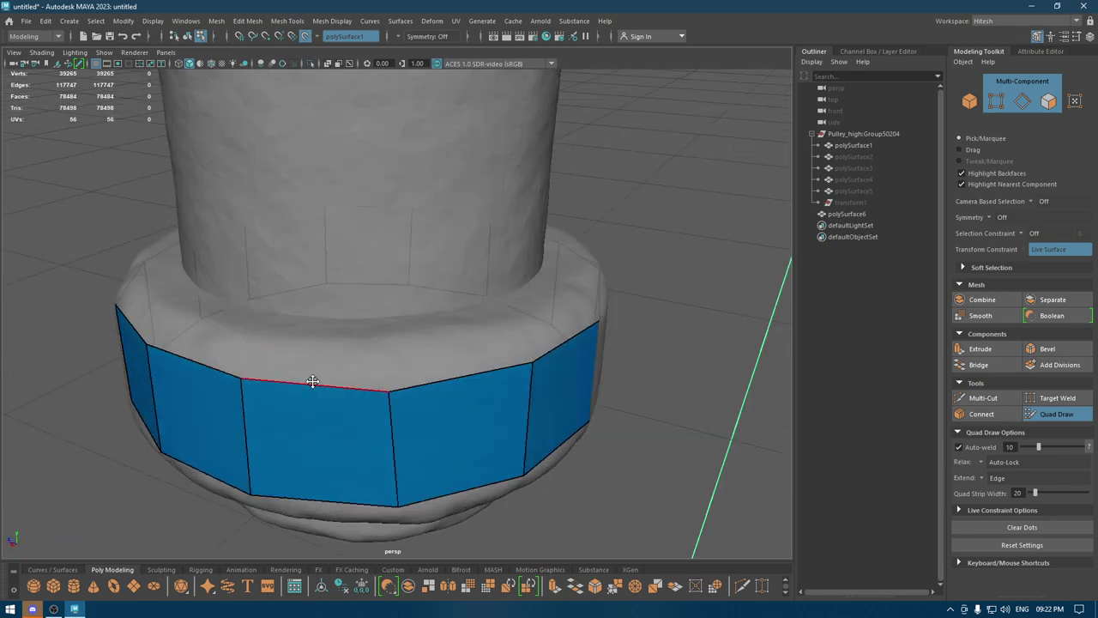
Extrude a new ring of quads above the band
mouse_move(355, 407)
left_mouse_down("alt")
mouse_move(426, 407)
mouse_move(471, 387)
left_mouse_up("alt")
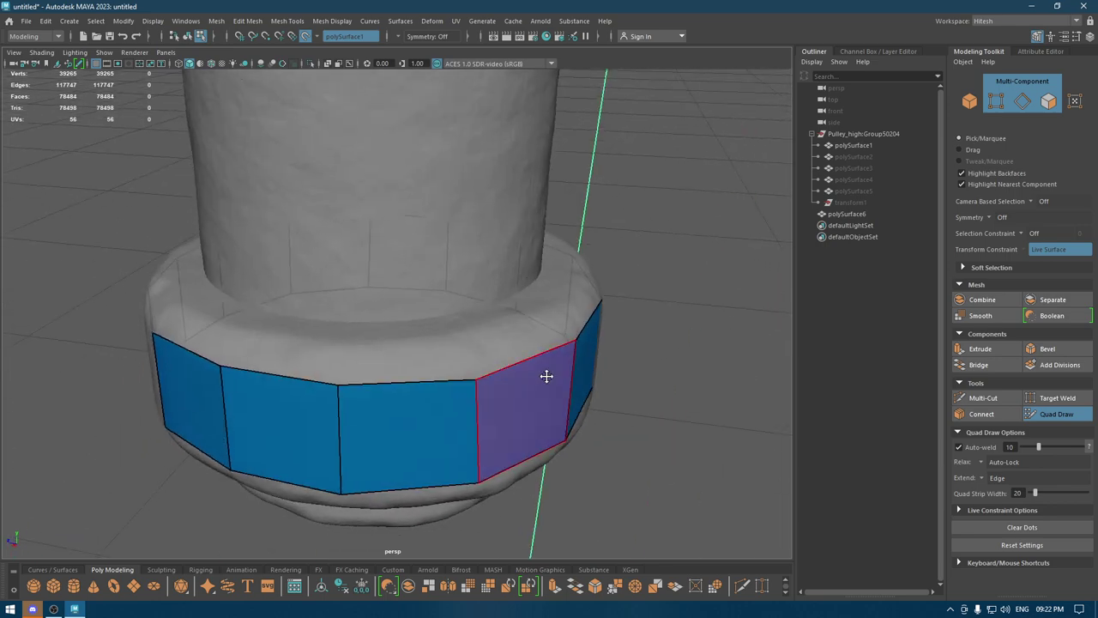
left_click_drag(546, 375, 265, 378, "alt")
left_click_drag(460, 356, 416, 418, "alt")
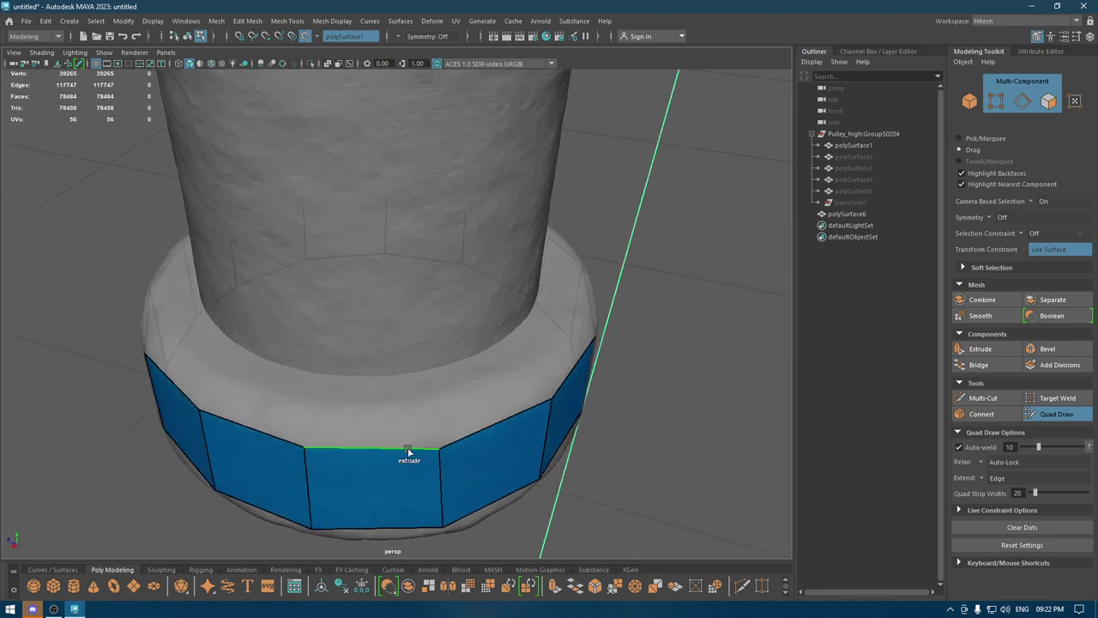
left_click_drag(408, 452, 411, 417)
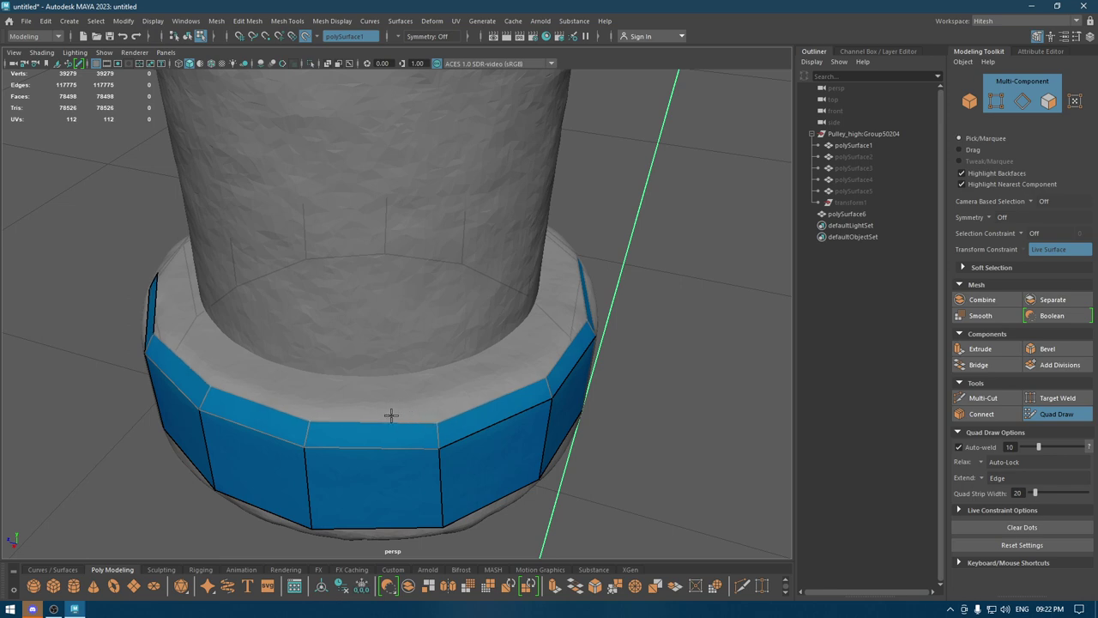
left_click_drag(380, 424, 380, 367)
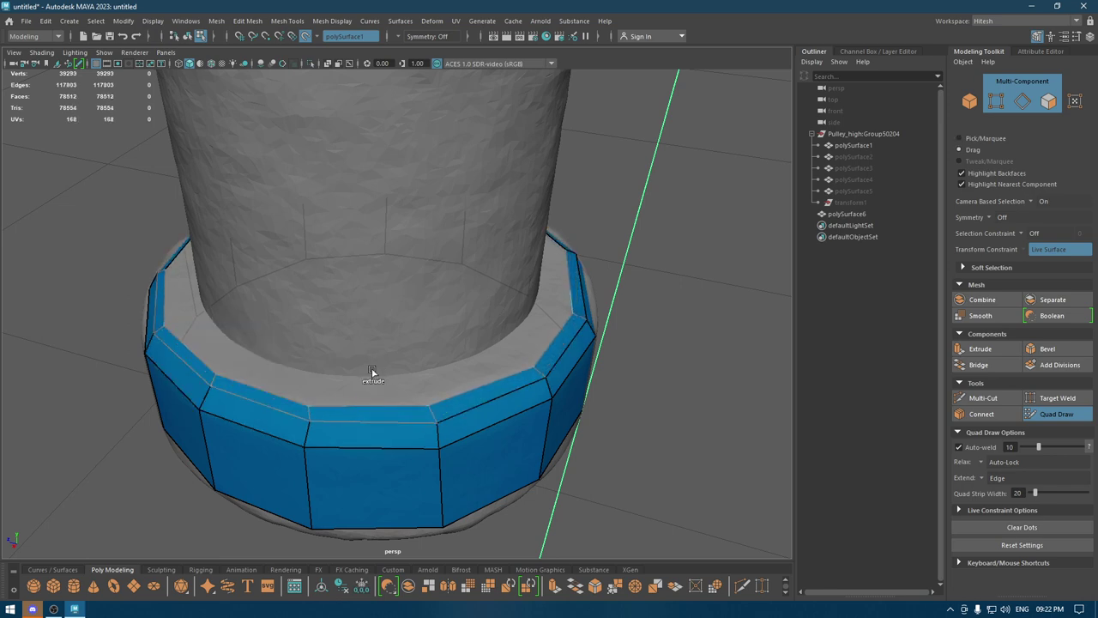
Even out the new ring's dipped top edge and pull its top-right corner up
left_click_drag(382, 415, 367, 412, "alt")
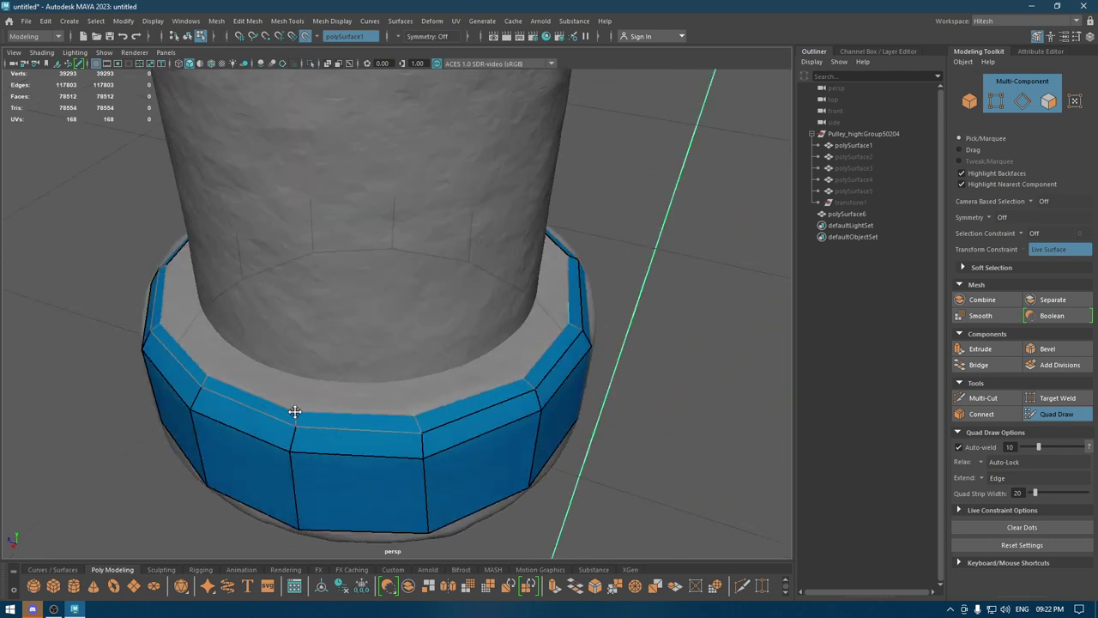
left_click_drag(307, 387, 307, 376)
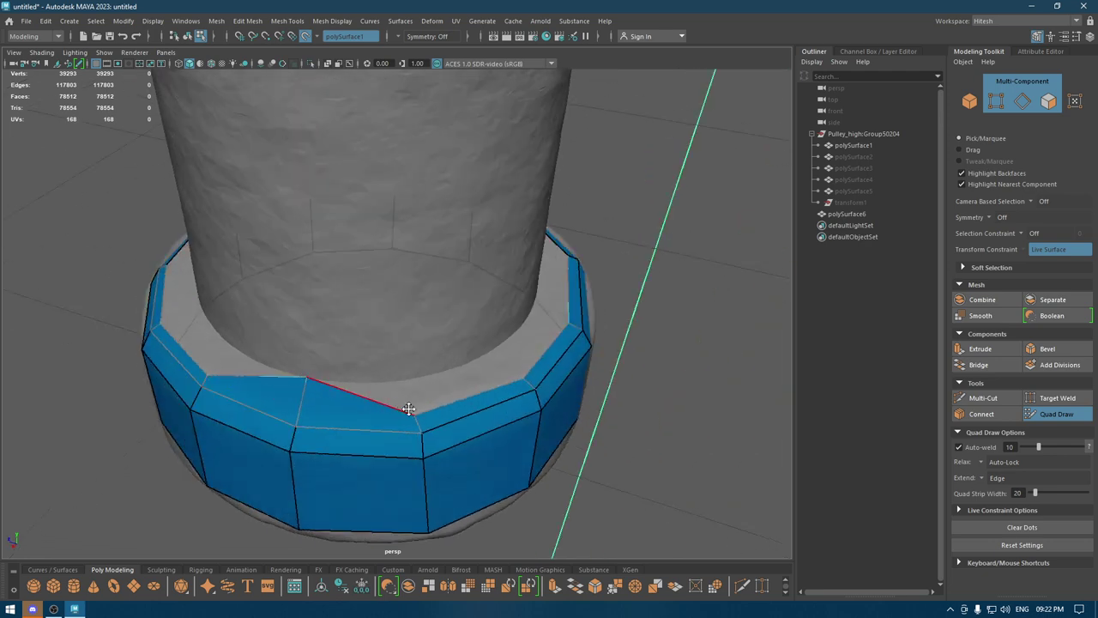
mouse_move(416, 414)
left_mouse_down()
mouse_move(406, 386)
mouse_move(318, 404)
mouse_move(319, 390)
left_mouse_up()
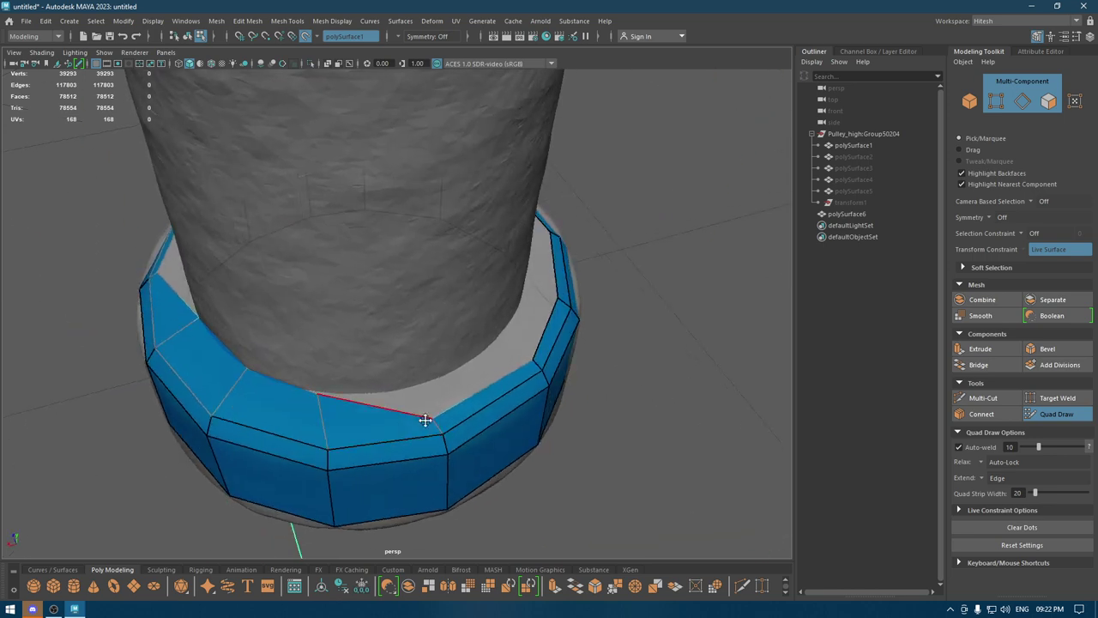
mouse_move(434, 418)
left_mouse_down()
mouse_move(418, 396)
mouse_move(398, 423)
mouse_move(394, 399)
left_mouse_up()
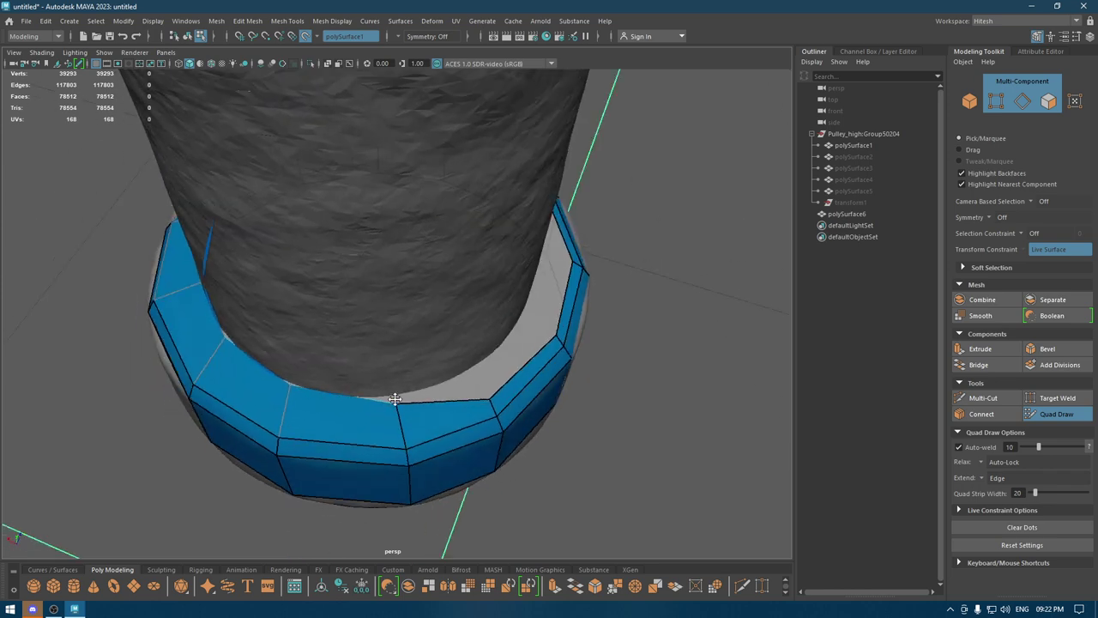
mouse_move(489, 398)
left_mouse_down()
mouse_move(466, 371)
mouse_move(373, 424)
mouse_move(391, 397)
mouse_move(382, 388)
left_mouse_up()
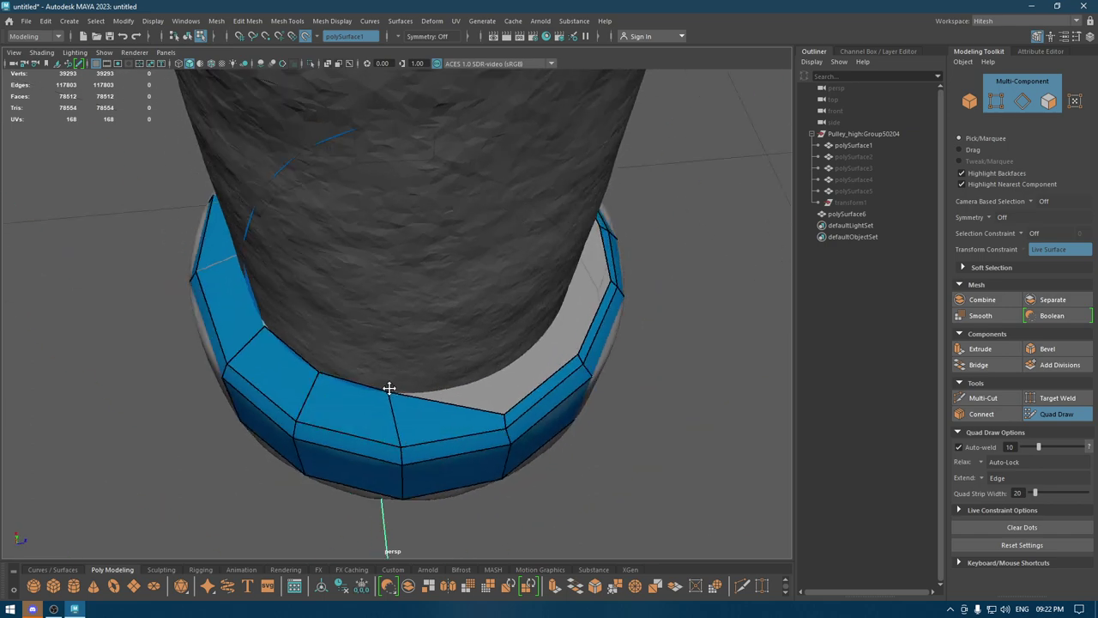
mouse_move(504, 414)
left_mouse_down()
mouse_move(481, 385)
mouse_move(455, 260)
left_mouse_up()
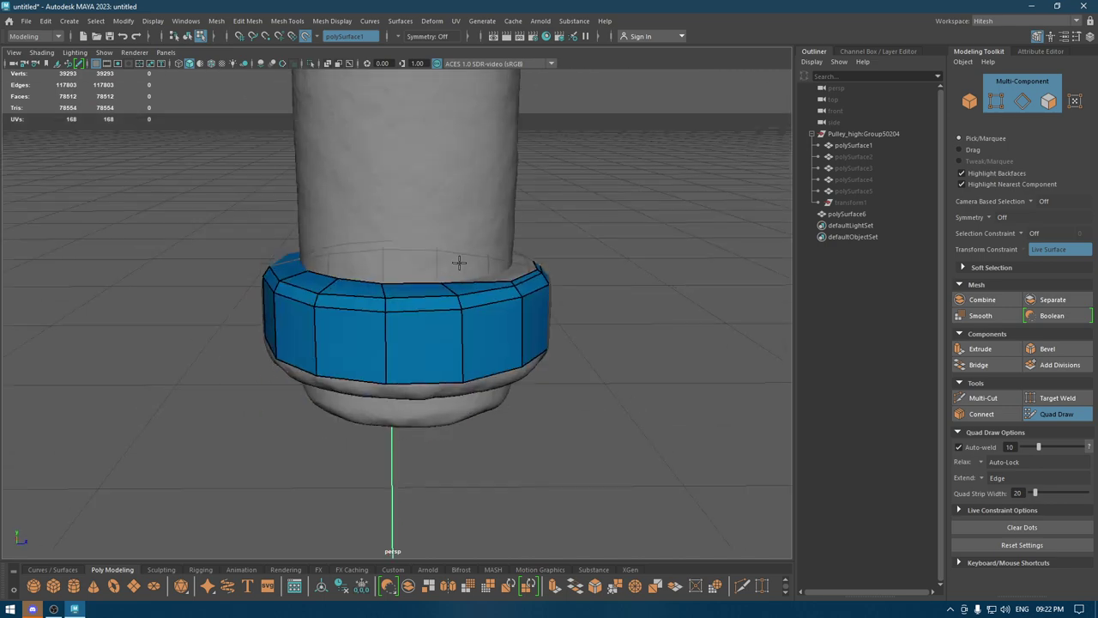
Raise the band's top vertex toward the cylinder
scroll(397, 249, "down", 3)
scroll(398, 249, "down", 2)
left_click_drag(383, 322, 409, 483, "alt")
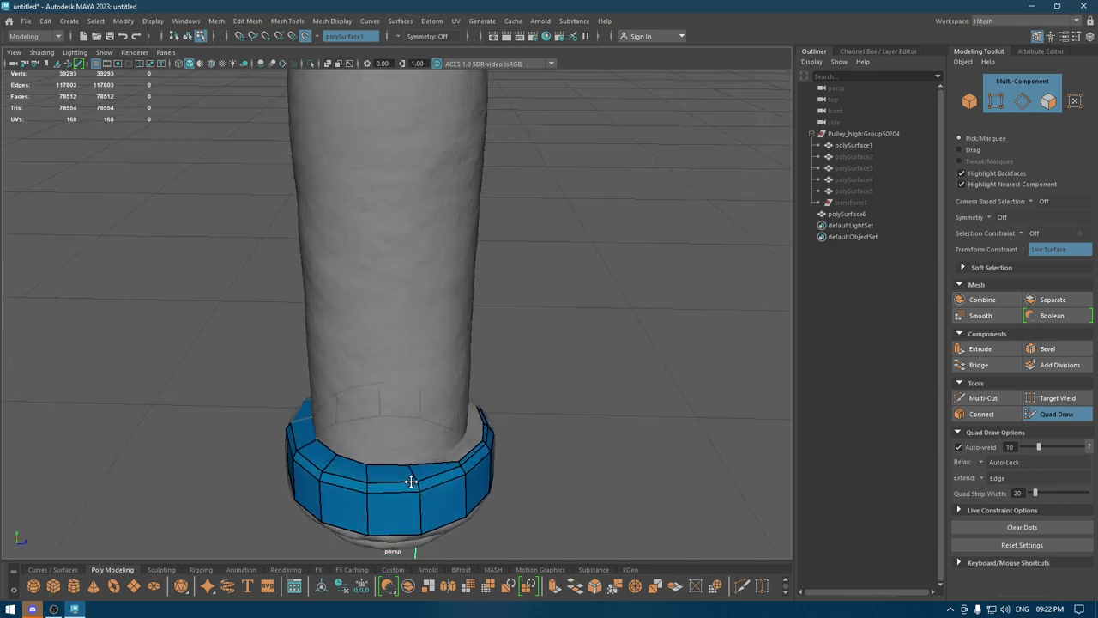
scroll(409, 483, "up", 3)
scroll(483, 429, "up", 3)
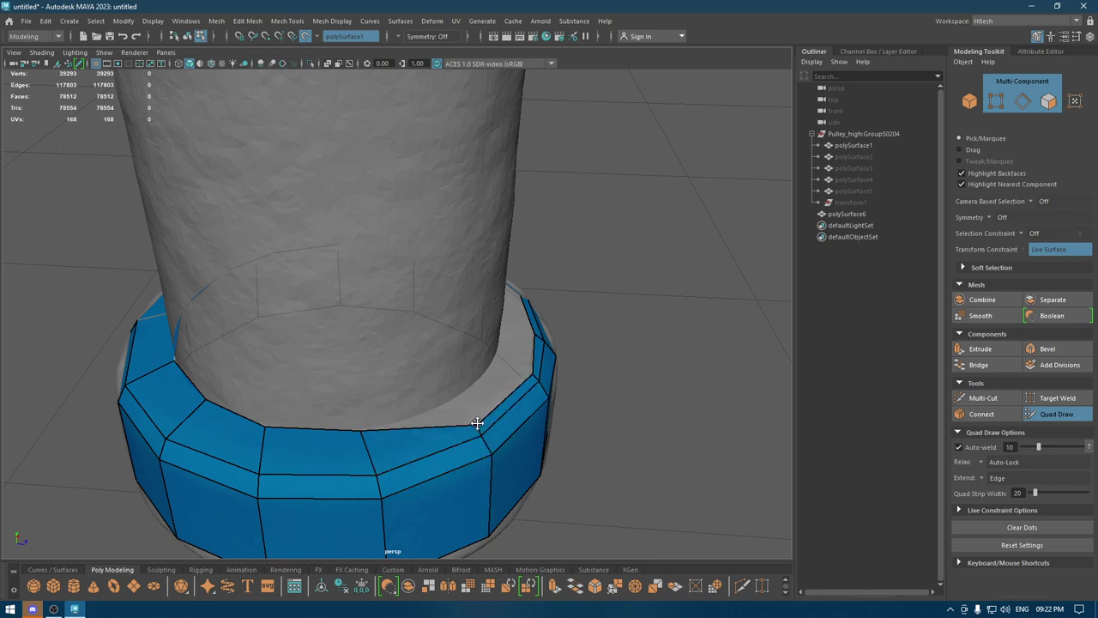
mouse_move(477, 422)
left_mouse_down()
mouse_move(451, 403)
mouse_move(429, 466)
mouse_move(392, 460)
left_mouse_up()
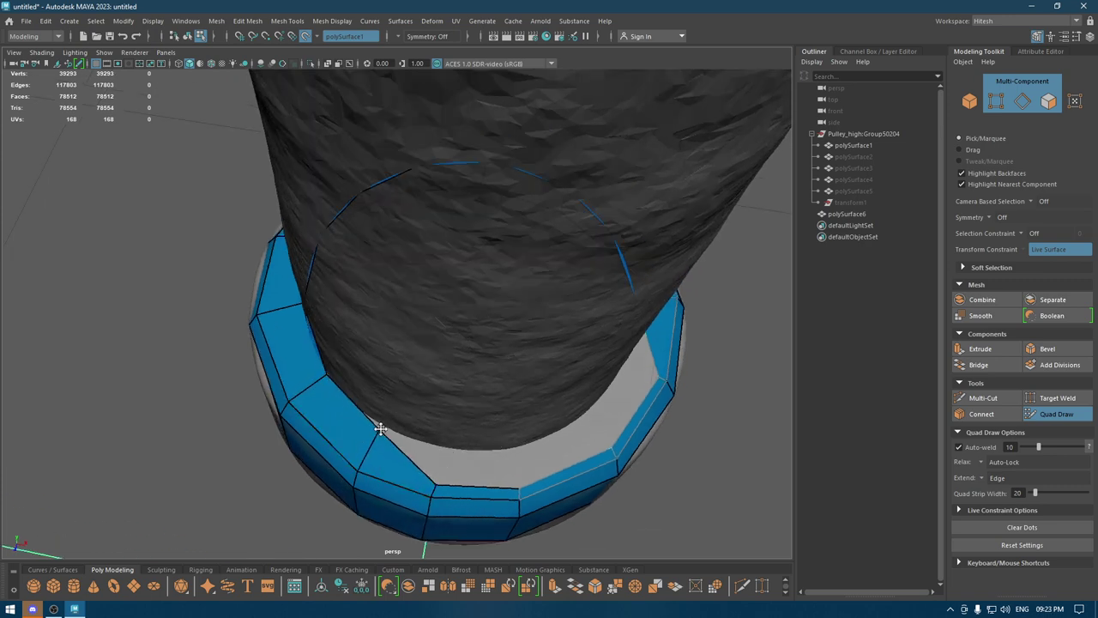
mouse_move(429, 467)
left_mouse_down("alt")
mouse_move(423, 476)
mouse_move(435, 464)
left_mouse_up("alt")
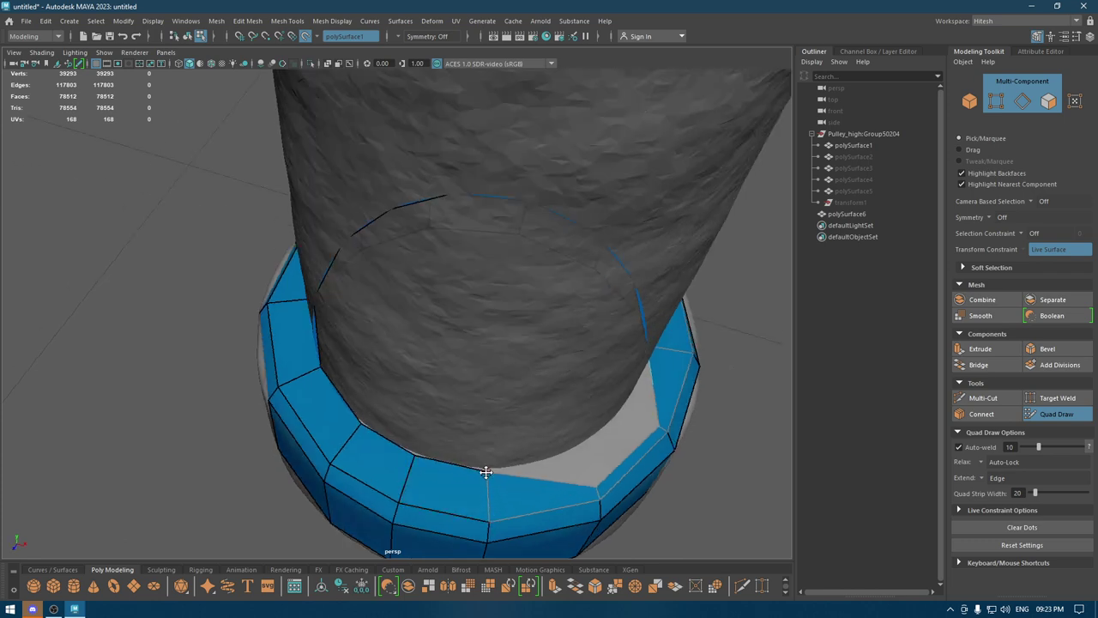
left_click_drag(483, 471, 484, 483, "alt")
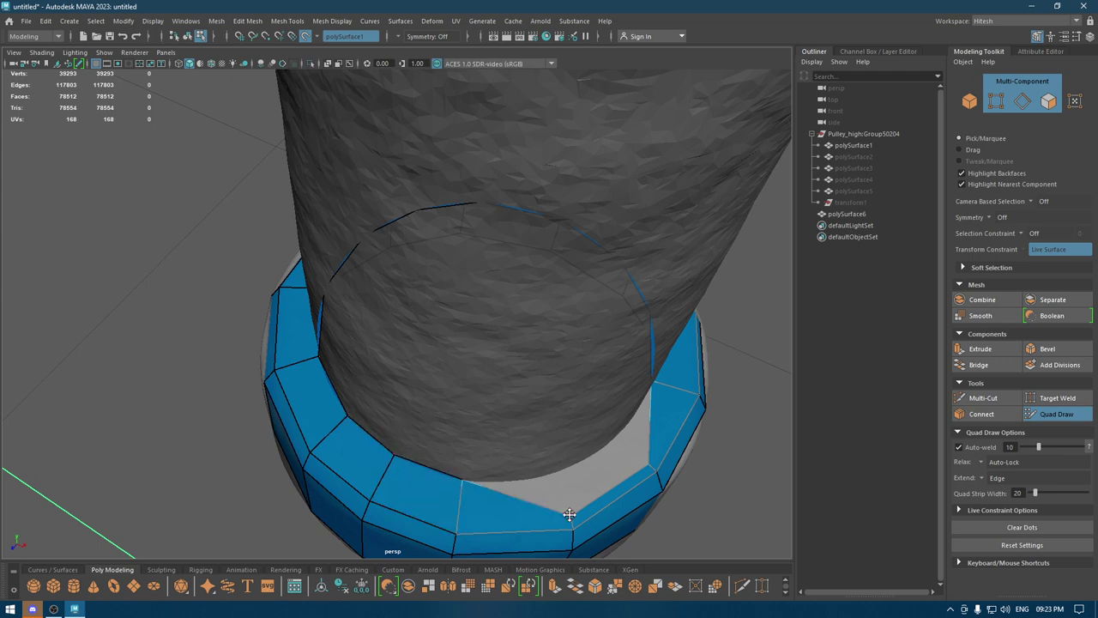
Straighten the inner border, lift the notched vertex, and add an edge loop
mouse_move(568, 513)
left_mouse_down()
mouse_move(549, 475)
mouse_move(505, 500)
mouse_move(514, 404)
mouse_move(392, 436)
left_mouse_up()
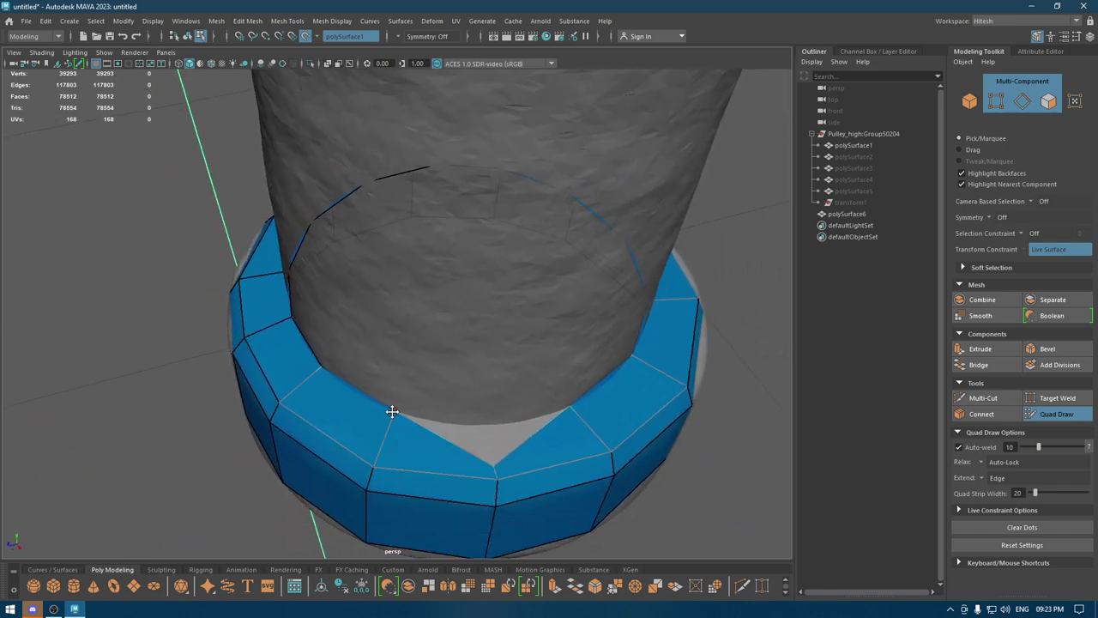
mouse_move(495, 471)
left_mouse_down()
mouse_move(484, 433)
mouse_move(438, 448)
left_mouse_up()
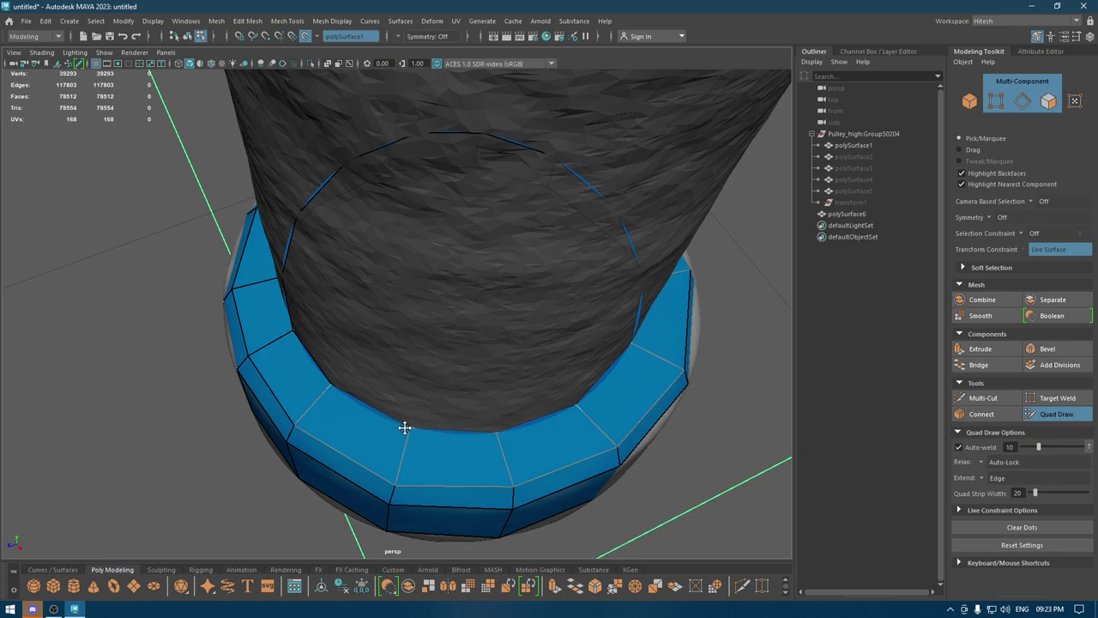
mouse_move(404, 426)
left_mouse_down("alt")
mouse_move(429, 472)
mouse_move(441, 346)
mouse_move(517, 368)
mouse_move(387, 399)
mouse_move(423, 370)
mouse_move(412, 387)
mouse_move(421, 398)
mouse_move(412, 392)
mouse_move(426, 364)
mouse_move(431, 385)
mouse_move(466, 326)
left_mouse_up("alt")
left_click(430, 407, "ctrl")
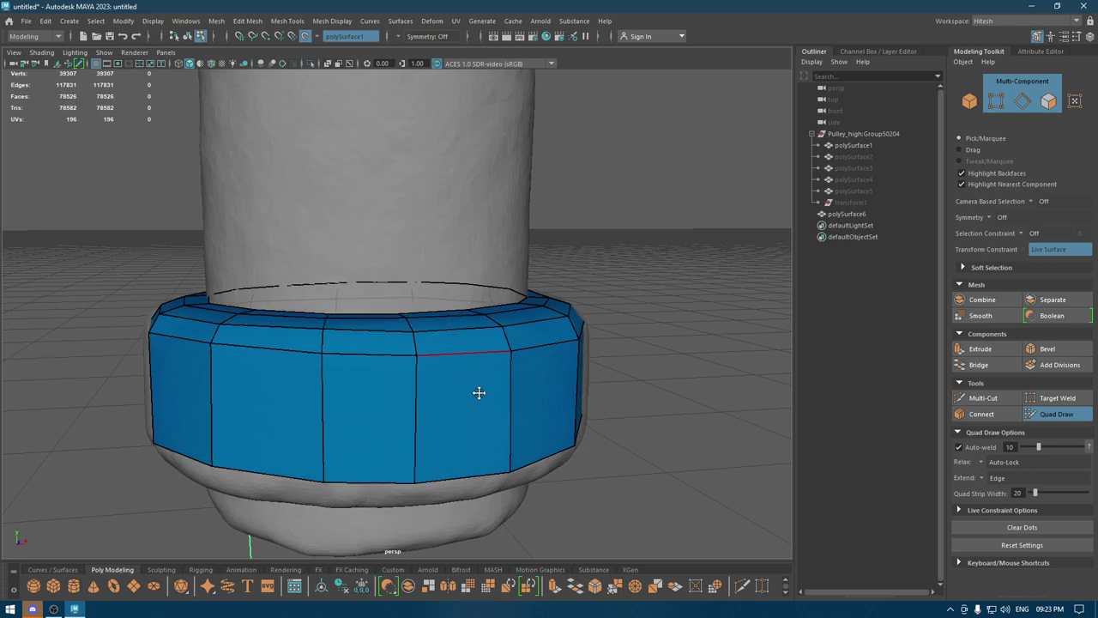
Insert a second horizontal edge loop across the band's outer faces
mouse_move(478, 392)
left_mouse_down("alt")
mouse_move(441, 365)
mouse_move(512, 393)
mouse_move(422, 315)
mouse_move(367, 386)
mouse_move(363, 301)
mouse_move(362, 388)
left_mouse_up("alt")
left_click(421, 375, "ctrl")
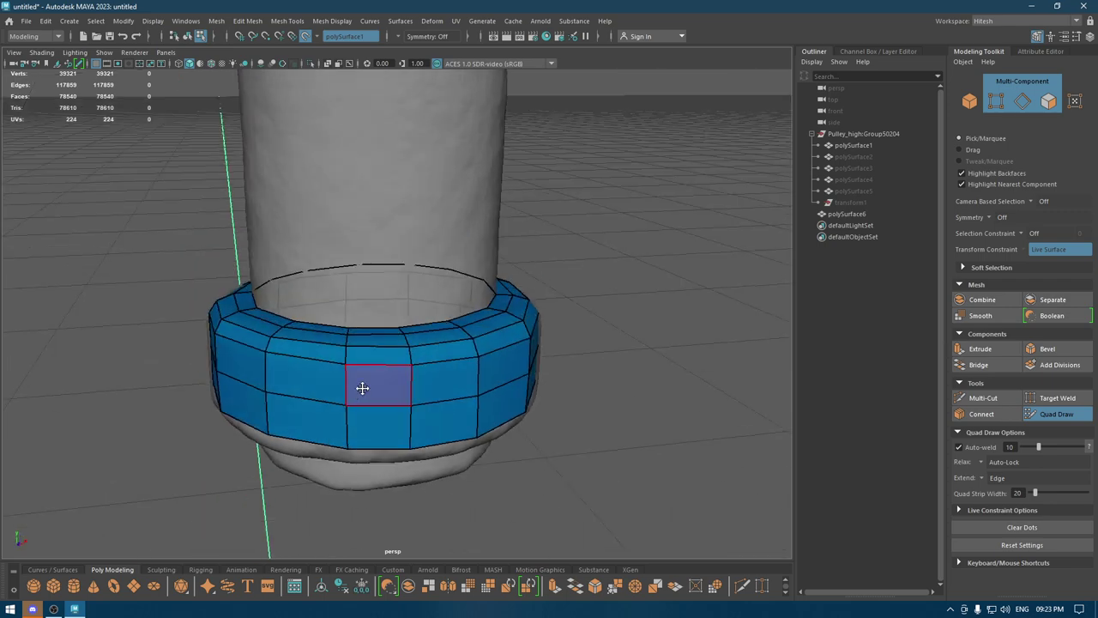
right_click_drag(362, 388, 355, 245, "alt")
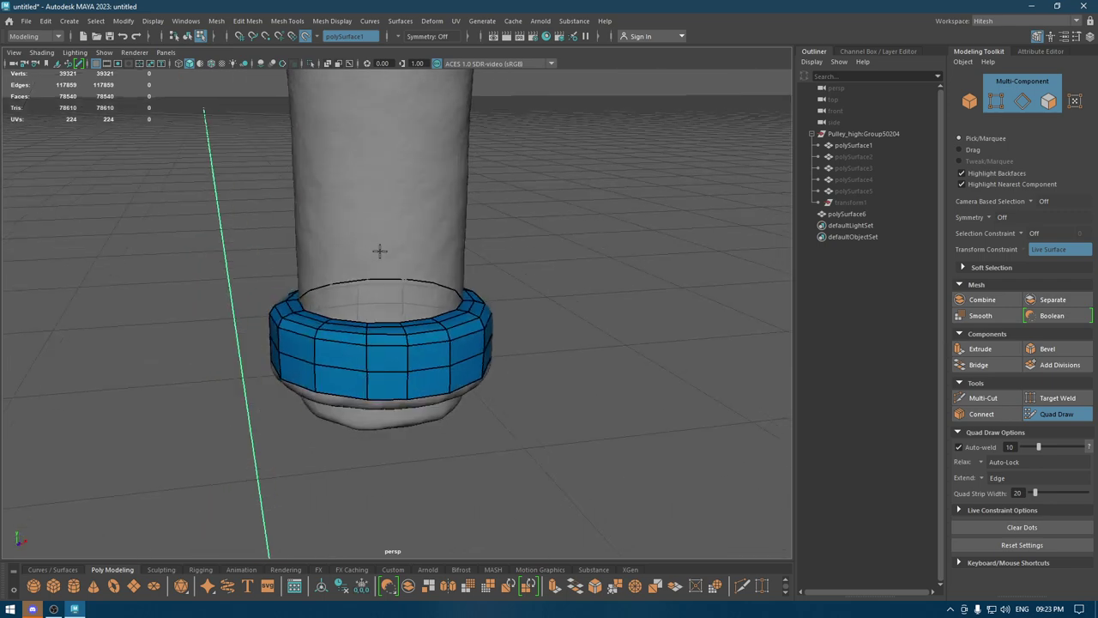
mouse_move(380, 250)
left_mouse_down("alt")
mouse_move(453, 323)
mouse_move(449, 274)
mouse_move(413, 338)
left_mouse_up("alt")
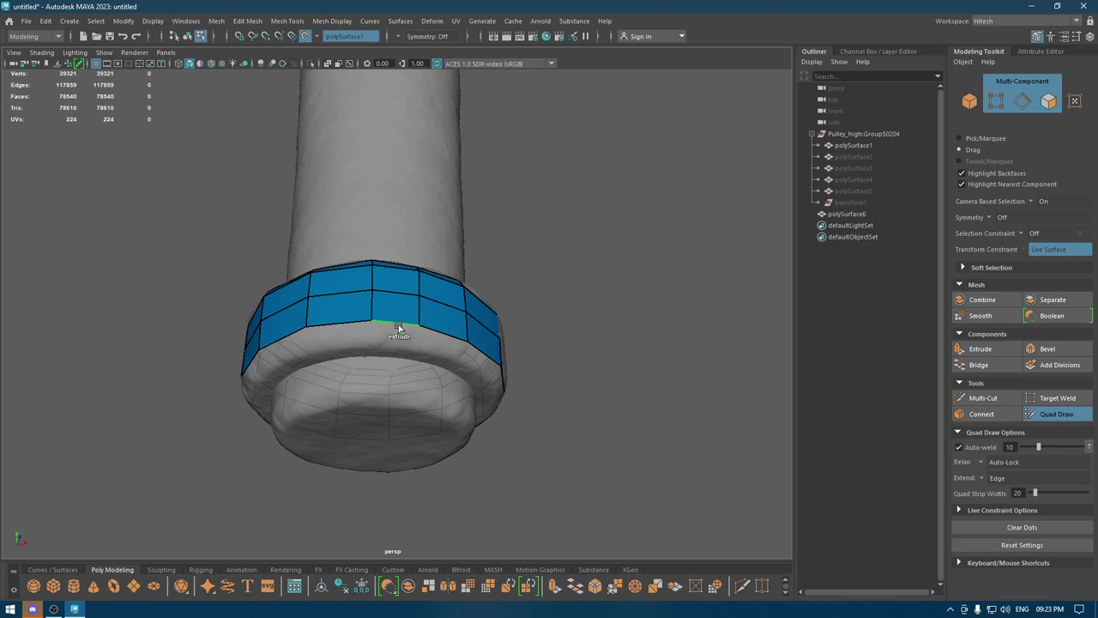
Extrude quad strips from the band's lower edge and stretch them down over the stepped surface
left_click_drag(398, 327, 402, 339)
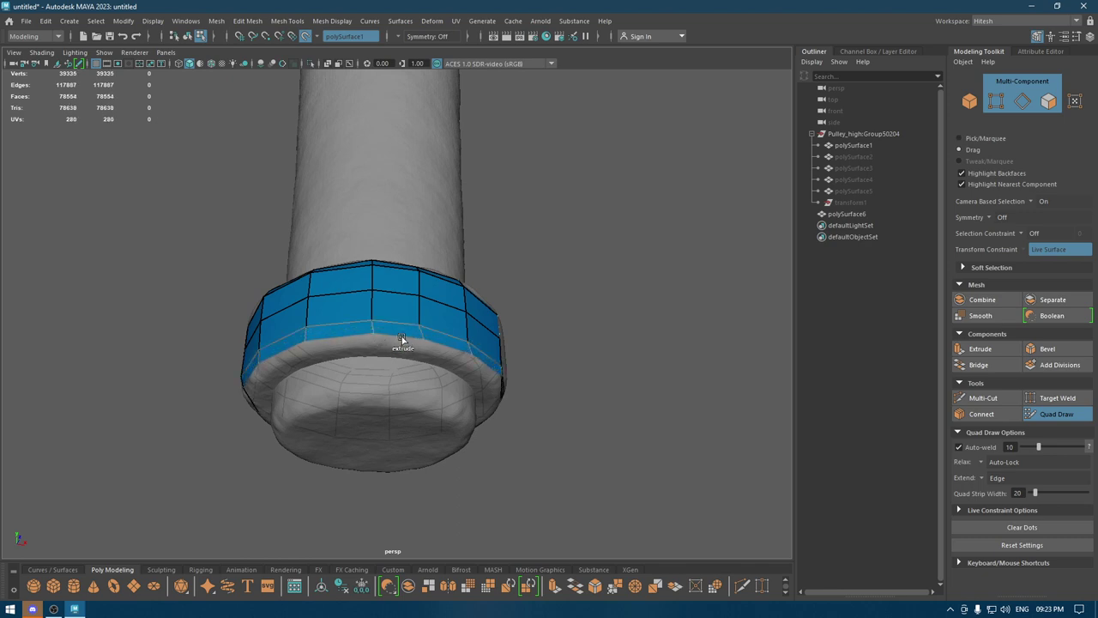
mouse_move(400, 342)
left_mouse_down()
mouse_move(405, 351)
mouse_move(378, 306)
left_mouse_up()
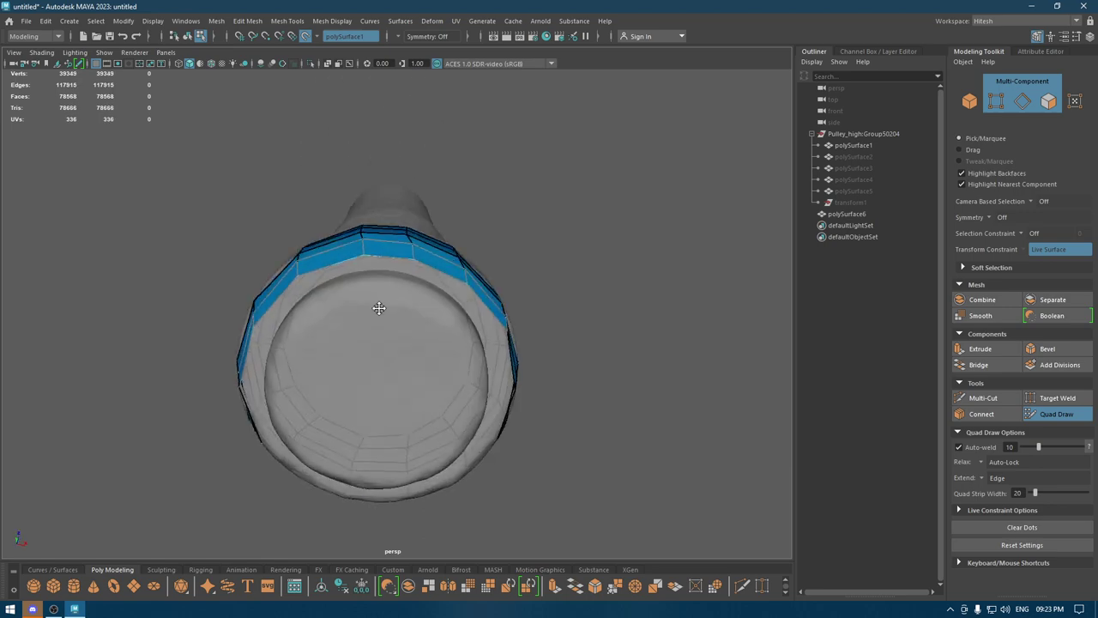
right_click_drag(378, 306, 412, 380, "alt")
left_click_drag(412, 380, 347, 322, "alt")
right_click_drag(296, 215, 326, 334, "alt")
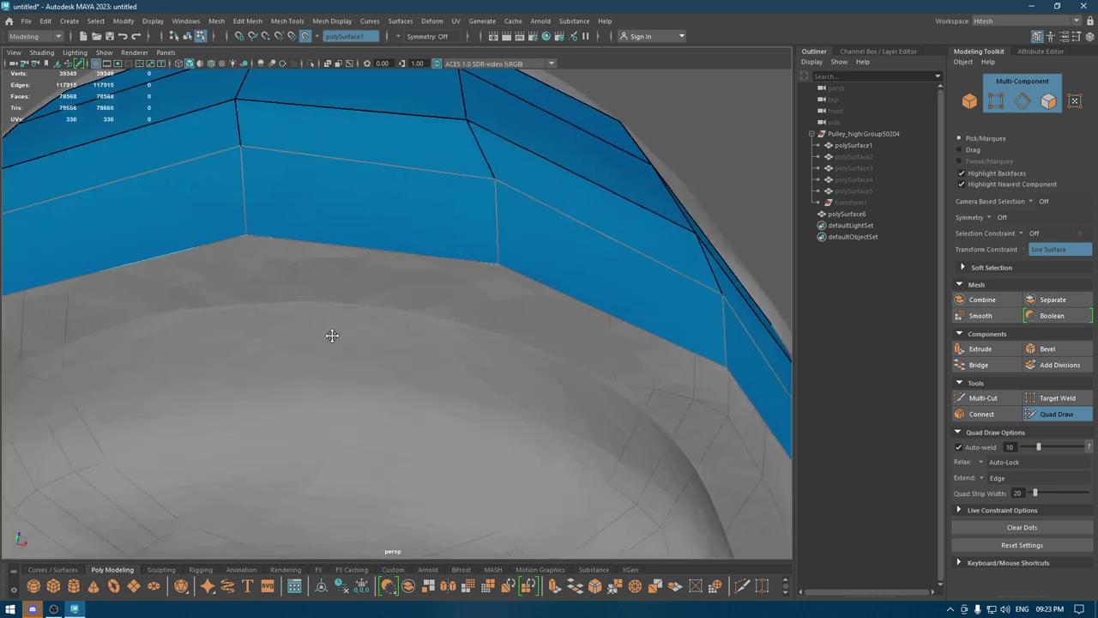
left_click_drag(246, 238, 252, 300)
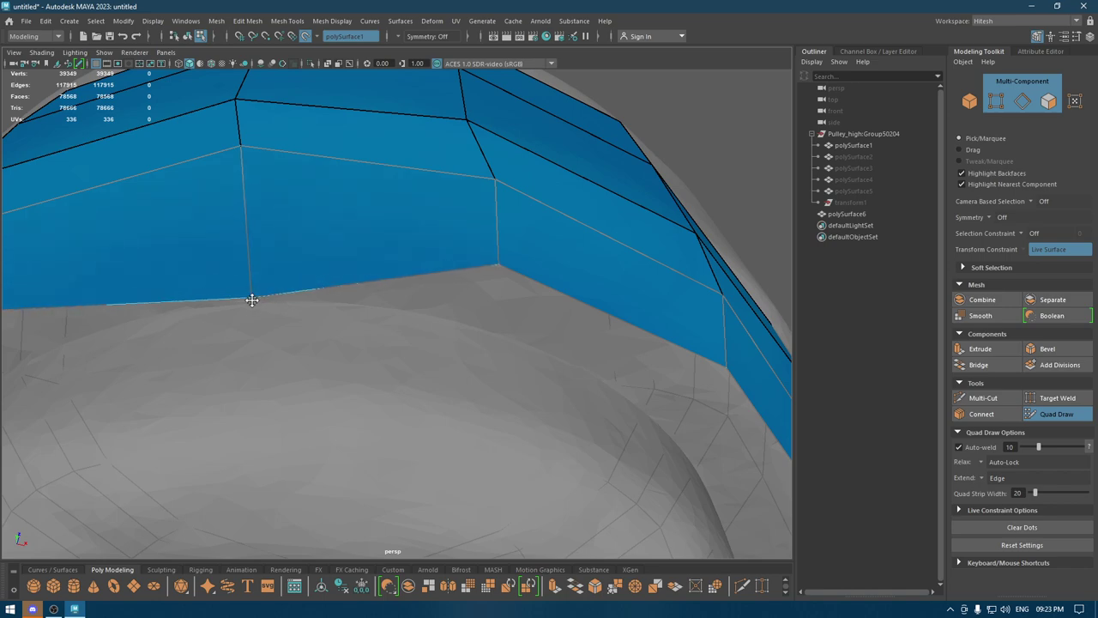
mouse_move(505, 261)
left_mouse_down()
mouse_move(483, 321)
mouse_move(465, 328)
mouse_move(347, 273)
left_mouse_up()
left_click_drag(276, 256, 274, 351)
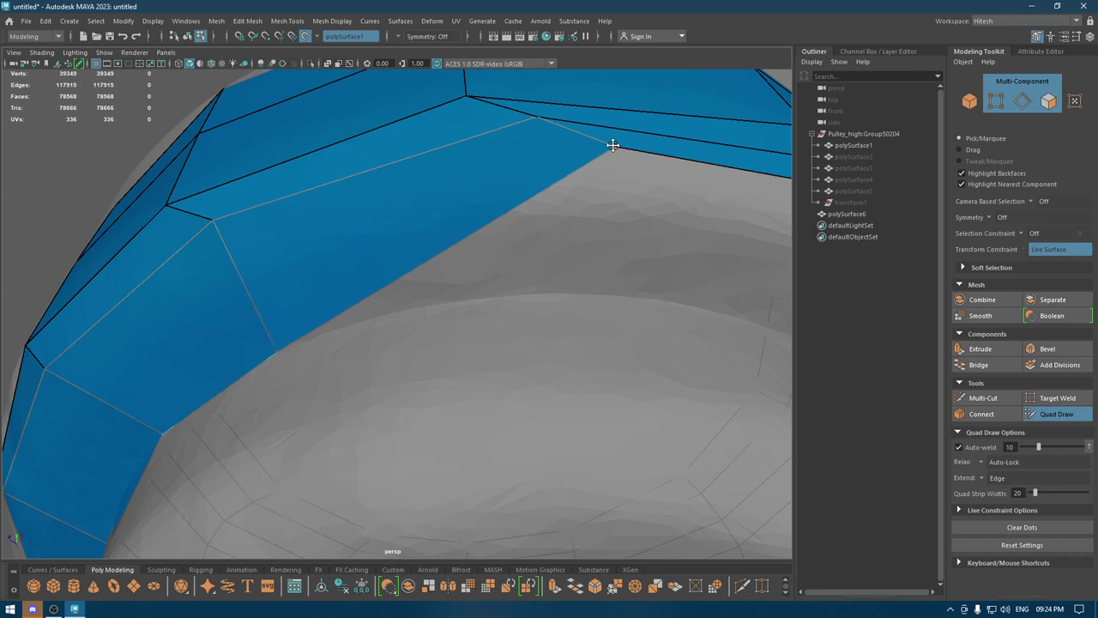
mouse_move(613, 146)
left_mouse_down()
mouse_move(535, 242)
mouse_move(534, 286)
mouse_move(492, 289)
mouse_move(498, 228)
mouse_move(583, 169)
mouse_move(333, 249)
mouse_move(380, 269)
mouse_move(355, 277)
mouse_move(375, 277)
mouse_move(360, 287)
mouse_move(411, 294)
mouse_move(380, 306)
mouse_move(333, 280)
mouse_move(456, 292)
left_mouse_up()
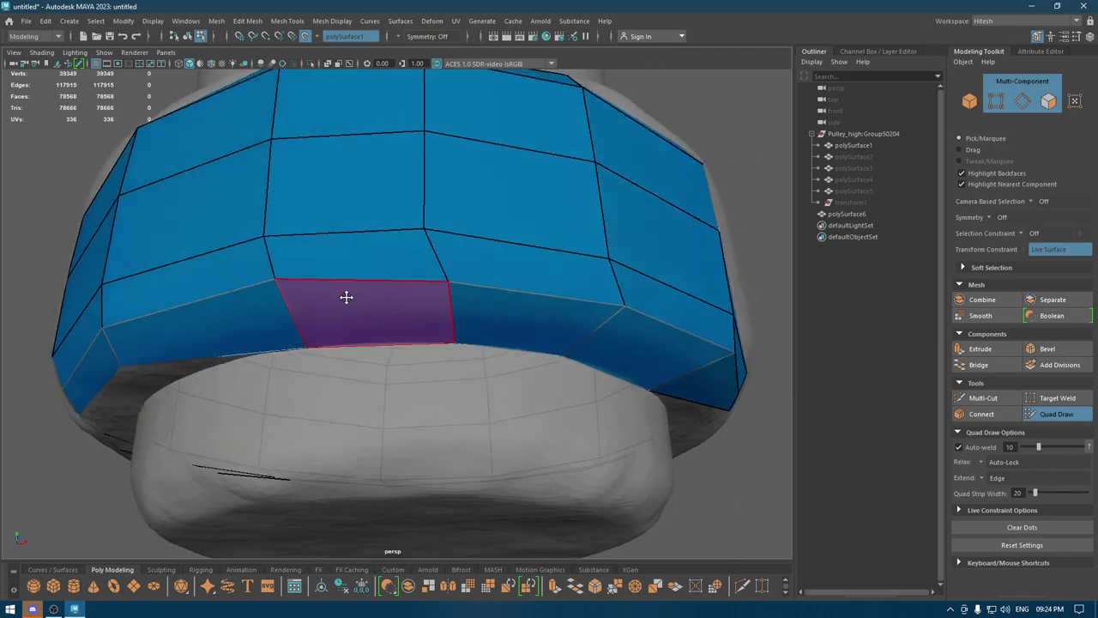
Drag the lower strip's bottom-edge vertices down onto the stepped surface
mouse_move(346, 296)
left_mouse_down("alt")
mouse_move(463, 277)
mouse_move(385, 225)
left_mouse_up("alt")
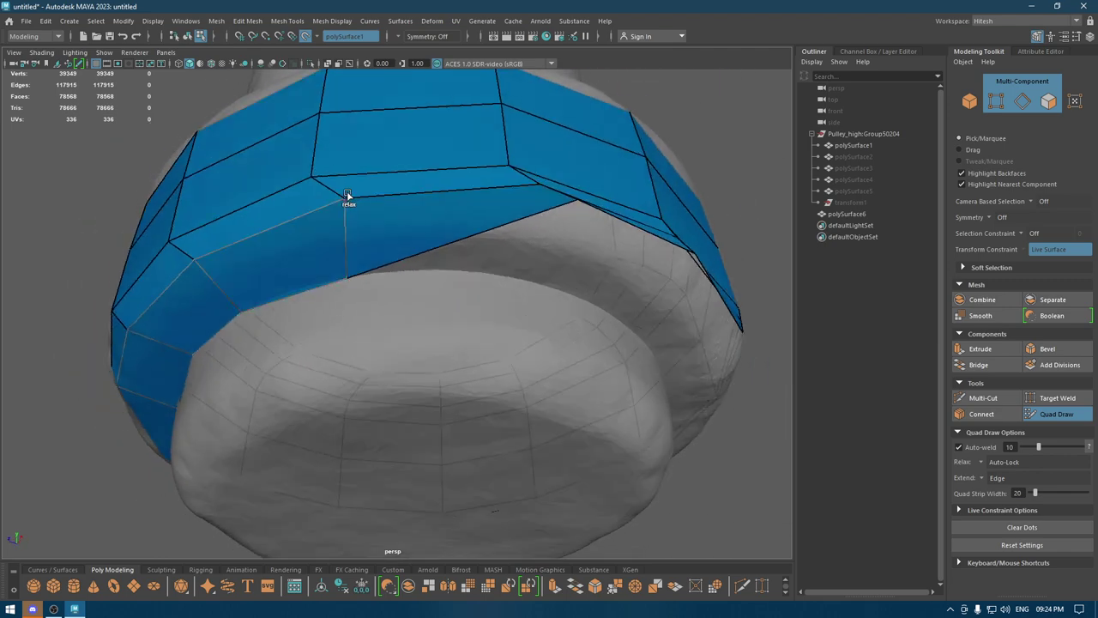
left_click_drag(460, 208, 363, 235, "alt")
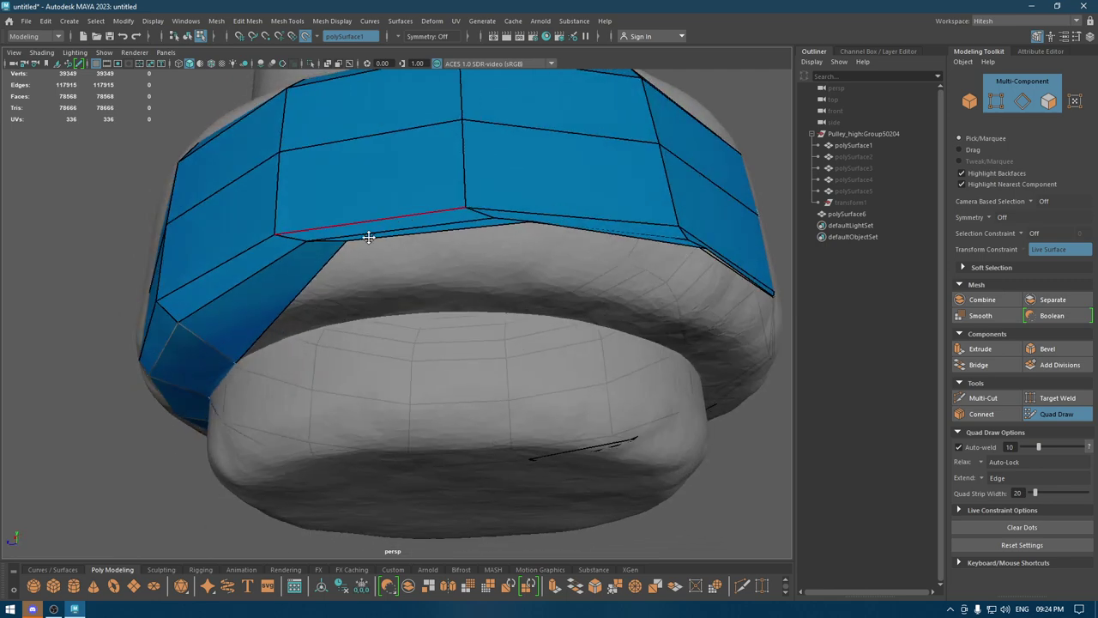
mouse_move(349, 297)
left_mouse_down()
mouse_move(343, 326)
mouse_move(343, 316)
left_mouse_up()
scroll(360, 361, "up", 3)
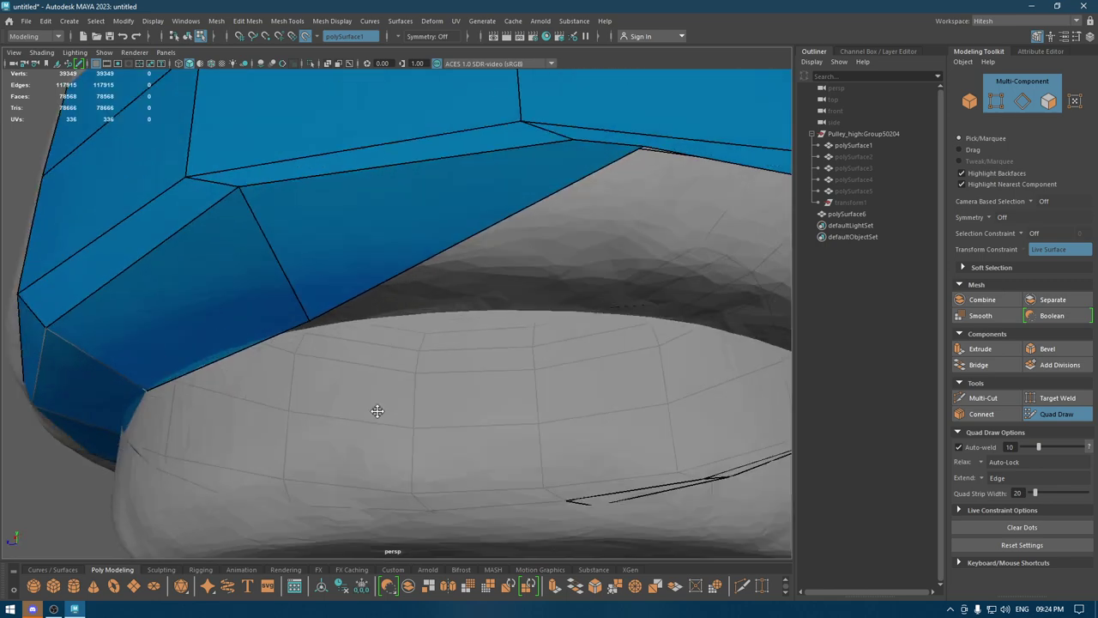
scroll(380, 406, "up", 5)
scroll(407, 277, "down", 4)
scroll(401, 357, "down", 3)
mouse_move(462, 263)
left_mouse_down("alt")
mouse_move(363, 343)
mouse_move(356, 304)
mouse_move(373, 250)
left_mouse_up("alt")
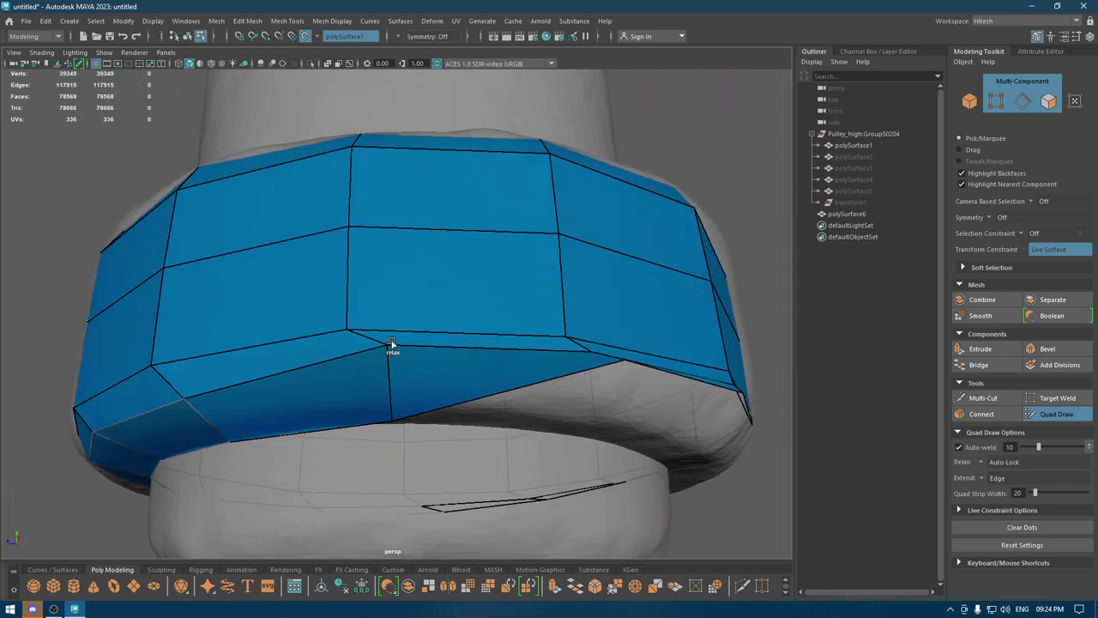
mouse_move(390, 346)
left_mouse_down()
mouse_move(378, 348)
mouse_move(378, 366)
mouse_move(358, 363)
left_mouse_up()
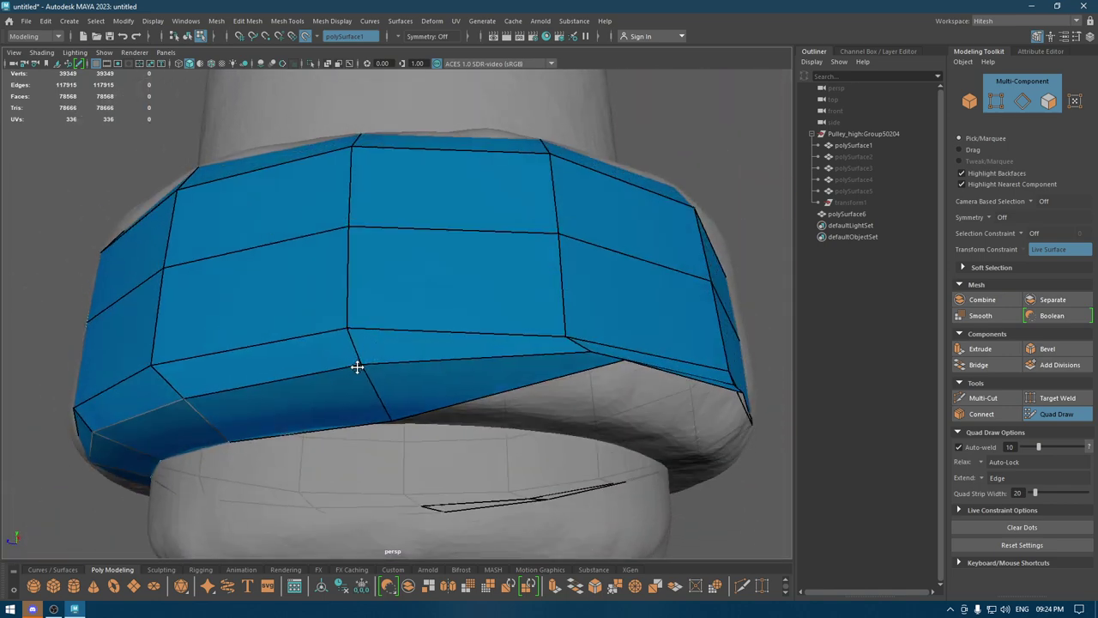
mouse_move(500, 341)
left_mouse_down("alt")
mouse_move(446, 307)
mouse_move(509, 315)
mouse_move(492, 396)
mouse_move(486, 386)
left_mouse_up("alt")
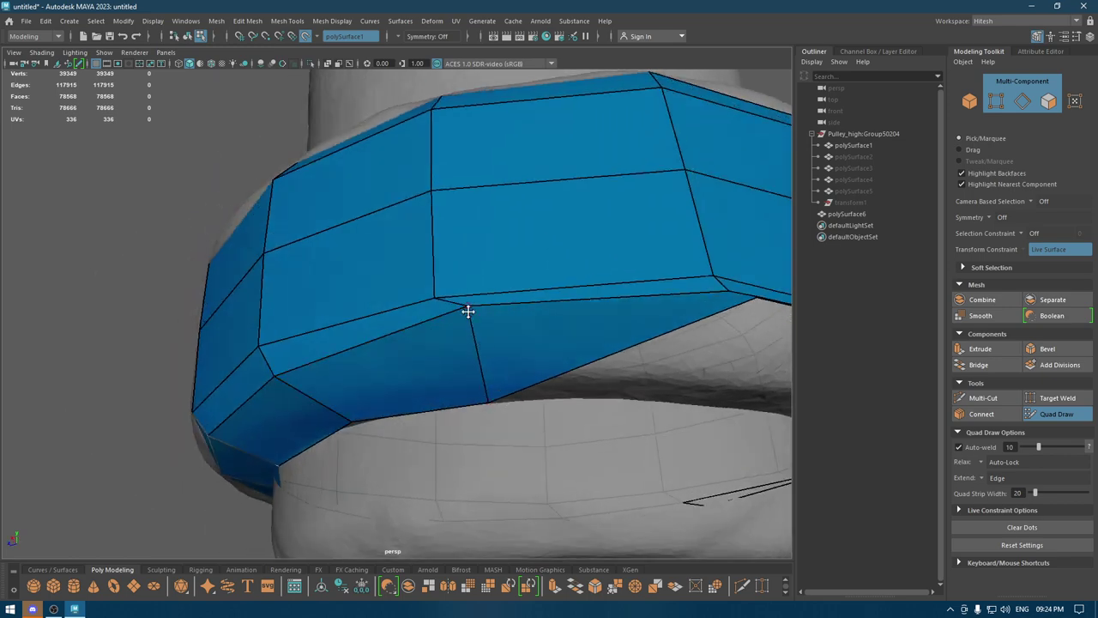
left_click_drag(468, 311, 447, 333)
Adjust the new edge's top vertex, delete the stray bottom quad, and start a new strip
mouse_move(580, 358)
left_mouse_down("alt")
mouse_move(441, 314)
mouse_move(287, 233)
mouse_move(255, 354)
left_mouse_up("alt")
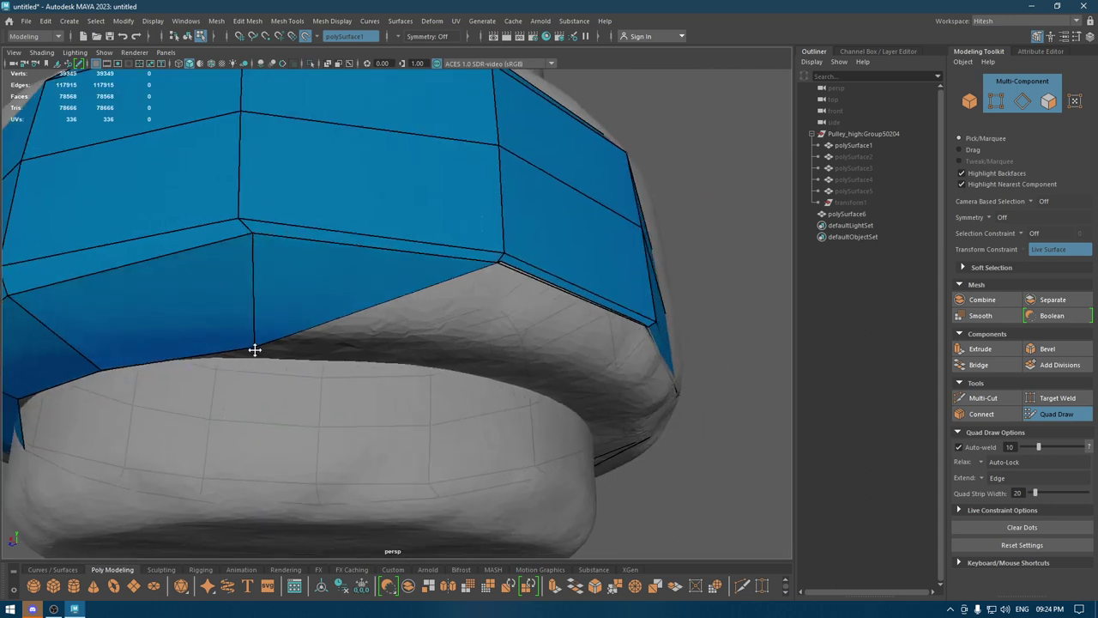
left_click_drag(255, 236, 242, 243)
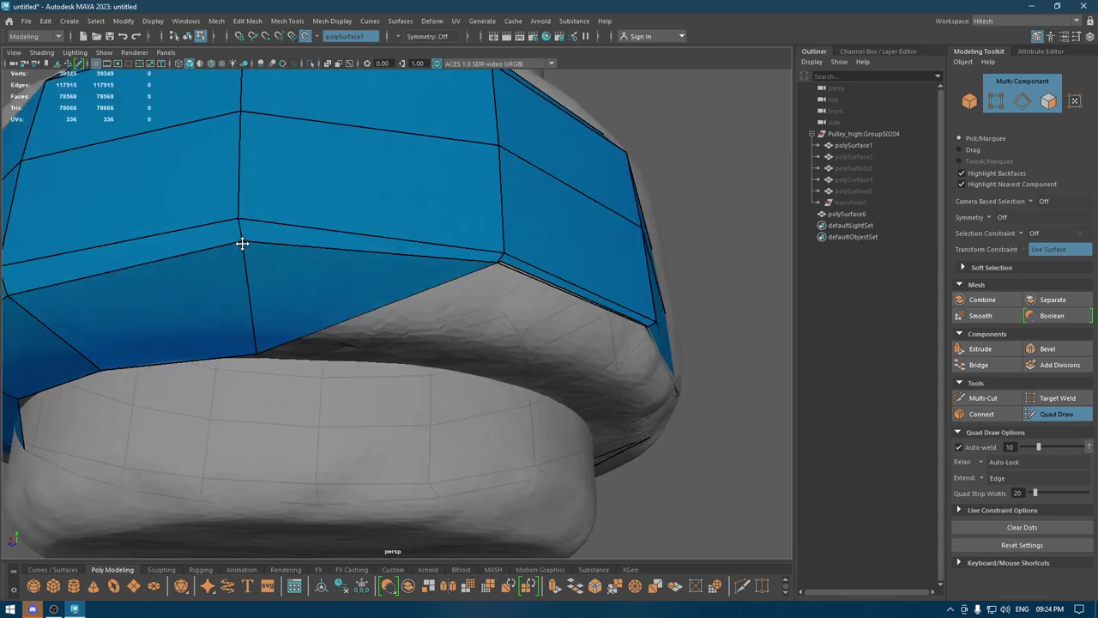
mouse_move(496, 268)
left_mouse_down("alt")
mouse_move(422, 229)
mouse_move(422, 240)
left_mouse_up("alt")
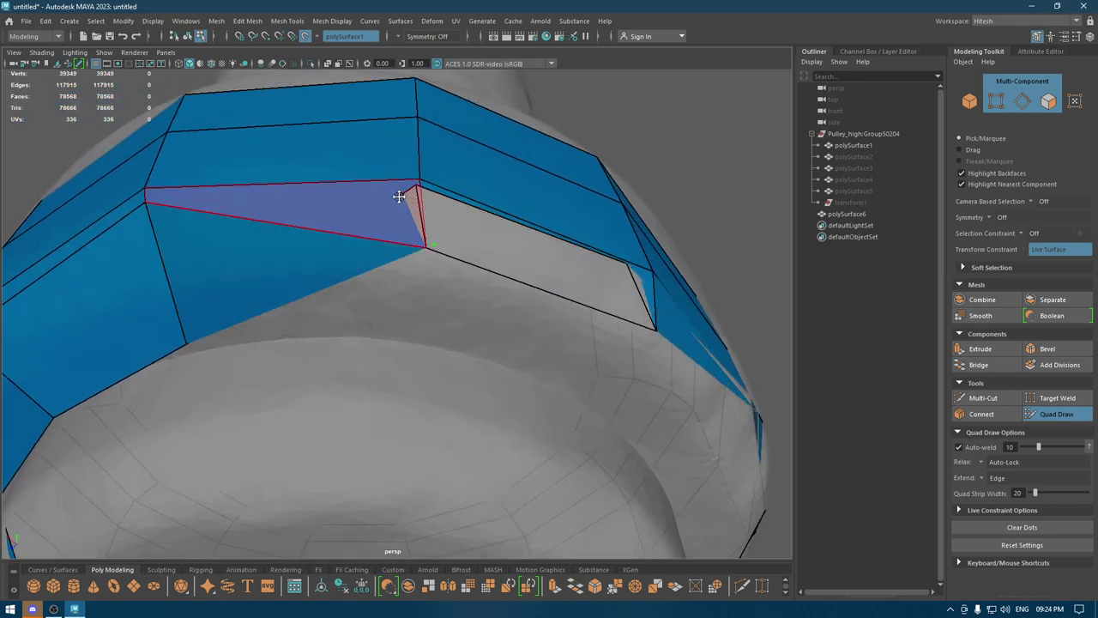
mouse_move(399, 196)
left_mouse_down("alt")
mouse_move(399, 260)
mouse_move(423, 166)
left_mouse_up("alt")
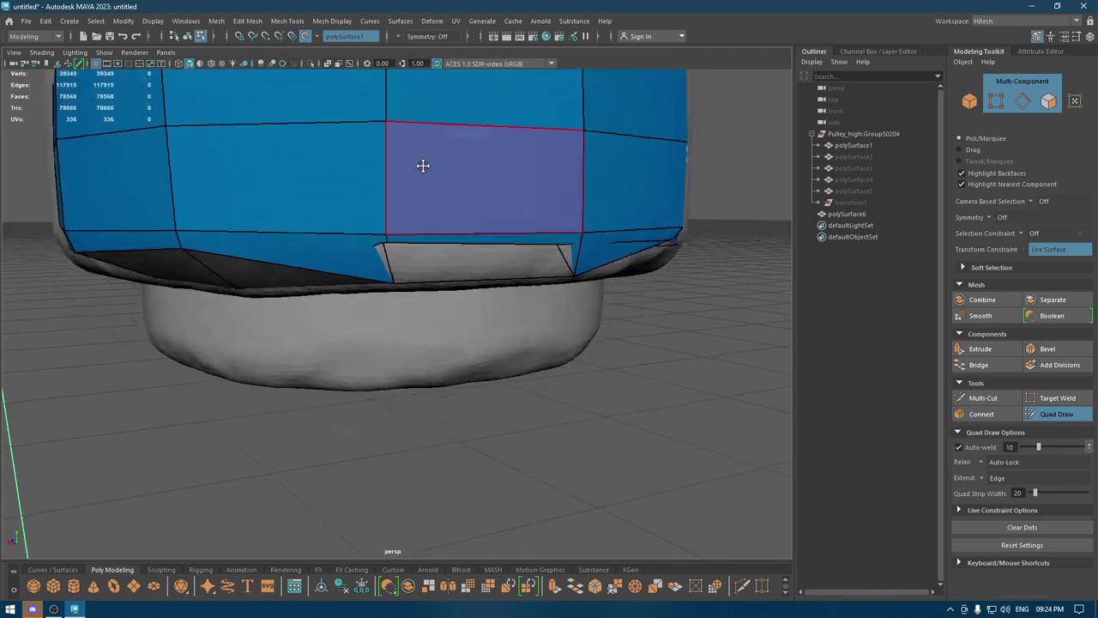
scroll(423, 166, "up", 3)
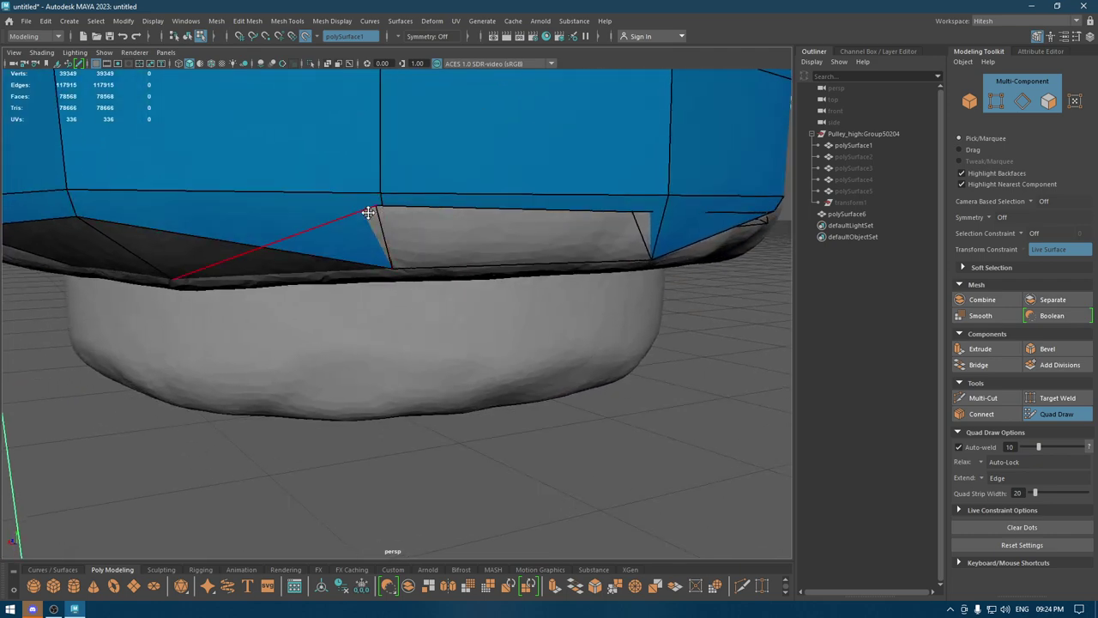
left_click_drag(411, 272, 407, 253, "alt")
left_click(406, 254, "ctrl+shift")
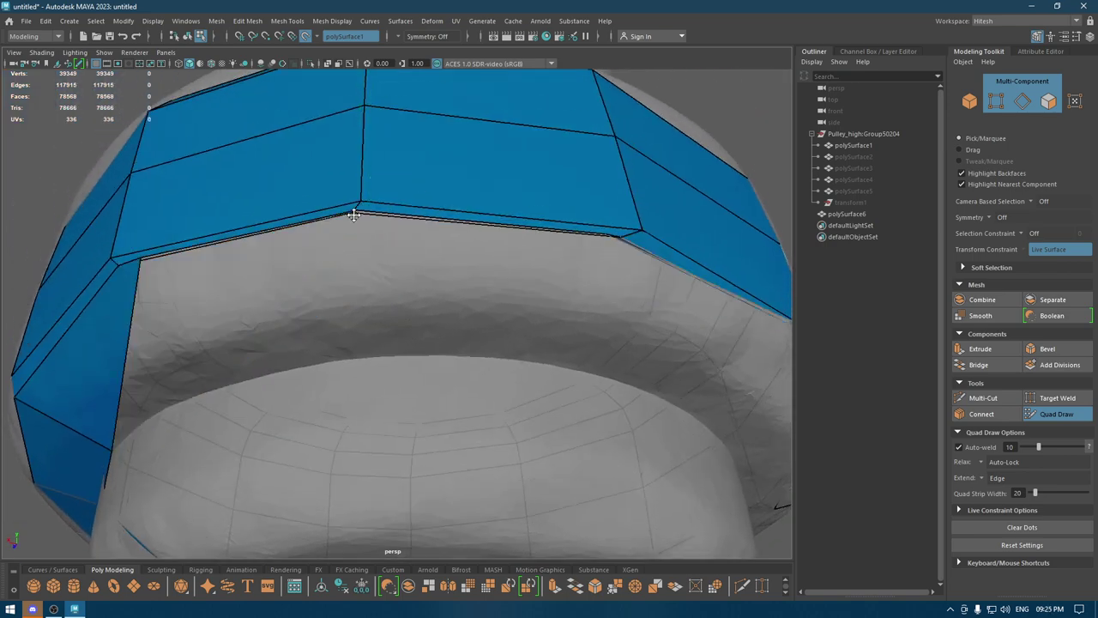
left_click_drag(352, 215, 377, 271)
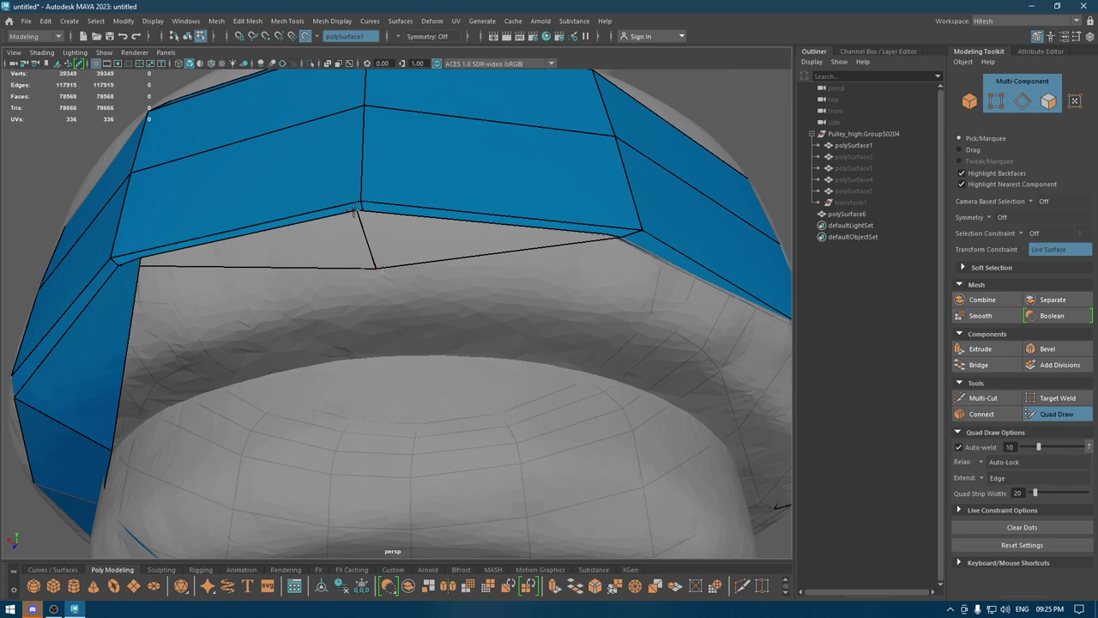
Return to shaded display and undo the two stray triangle edits on the retopo strip
scroll(360, 233, "down", 2)
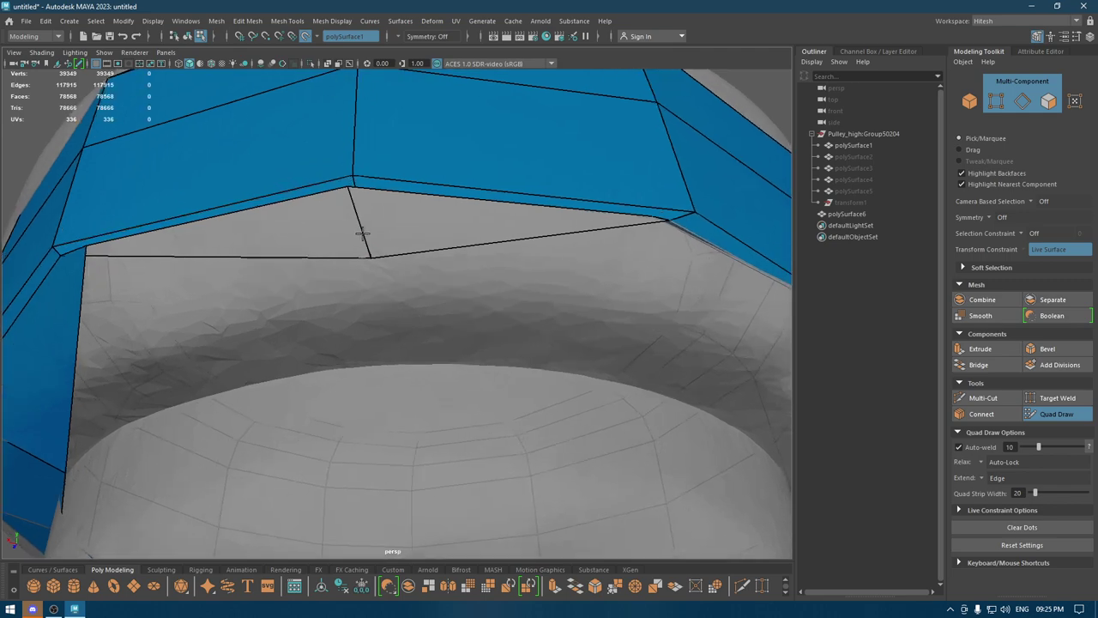
scroll(363, 240, "down", 1)
key("4")
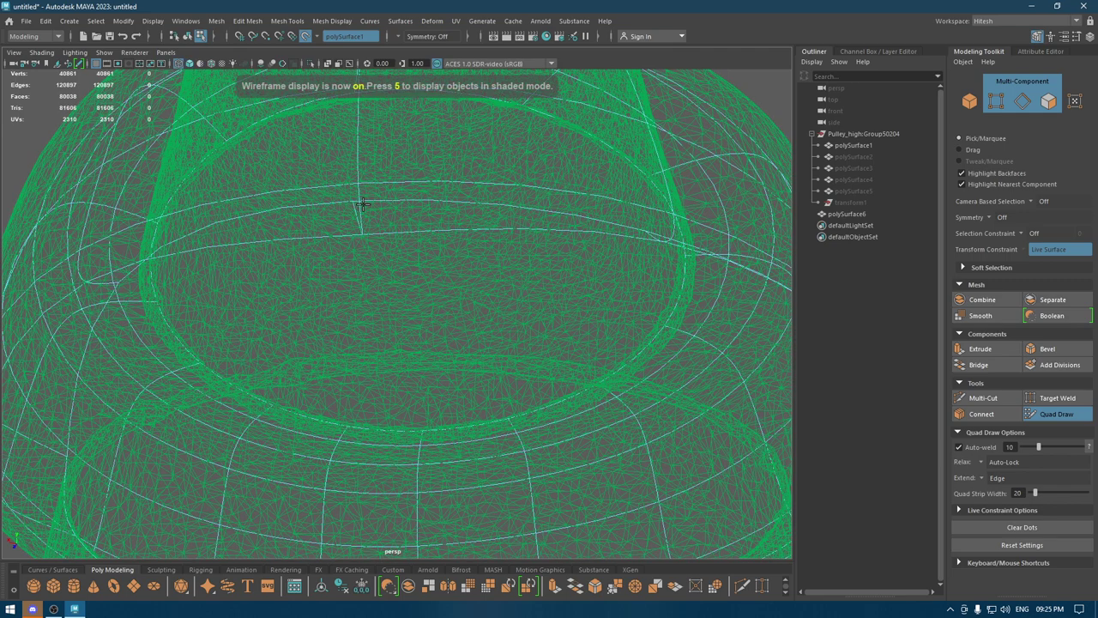
key("ctrl+z")
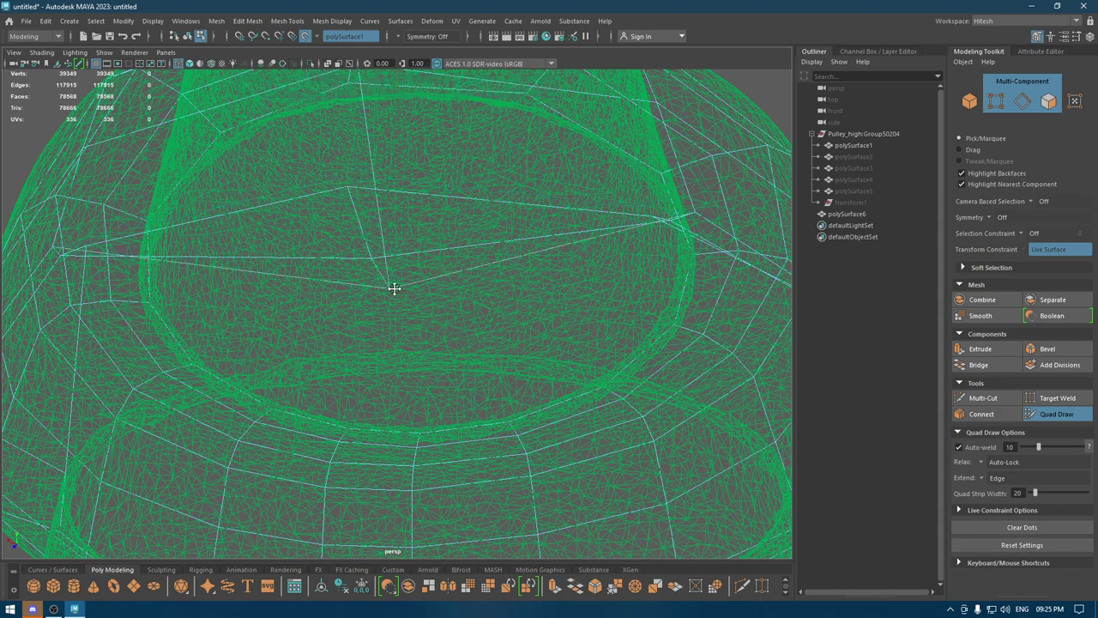
key("6")
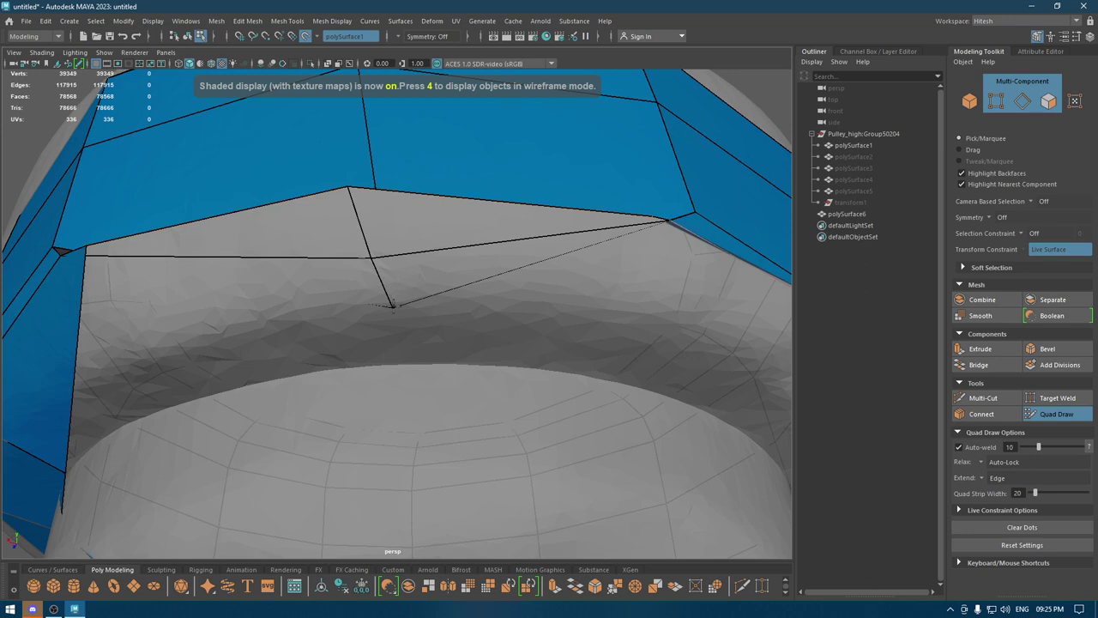
key("ctrl+z")
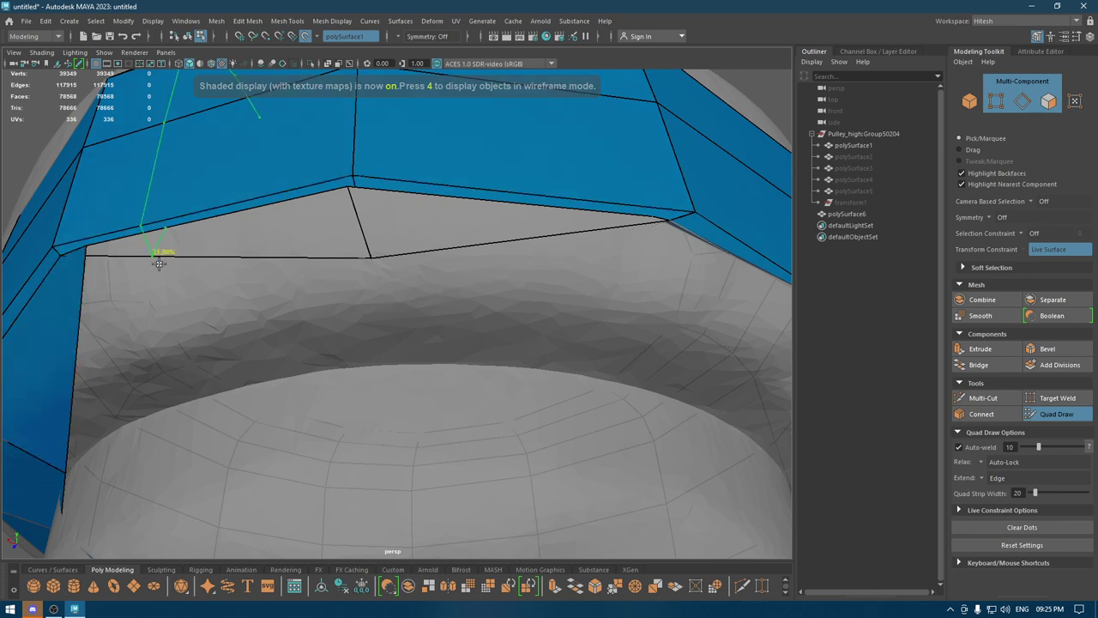
key("ctrl+z")
Dismiss the edge menu, reselect polySurface6 and reactivate Quad Draw
right_click_drag(428, 330, 412, 251)
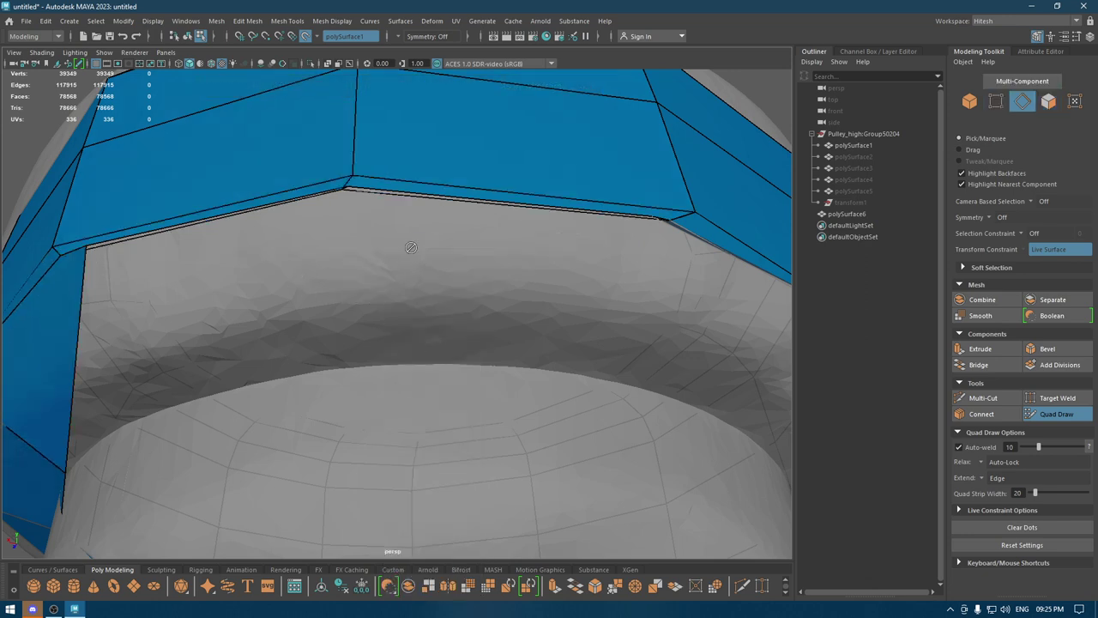
key("w")
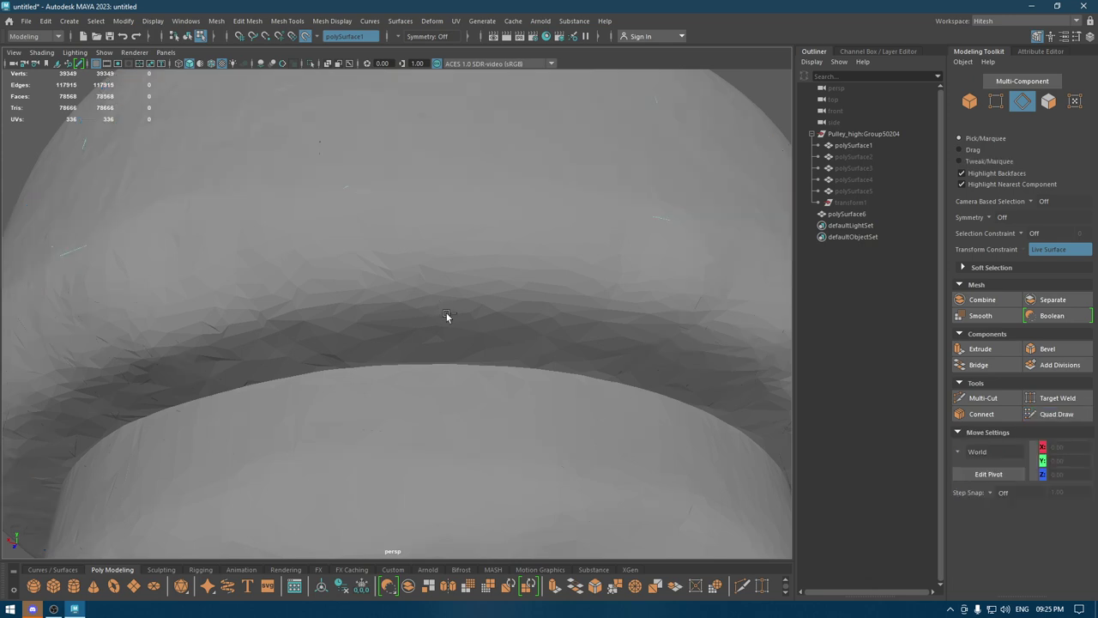
right_click_drag(433, 260, 456, 137)
right_click_drag(522, 101, 518, 299, "shift")
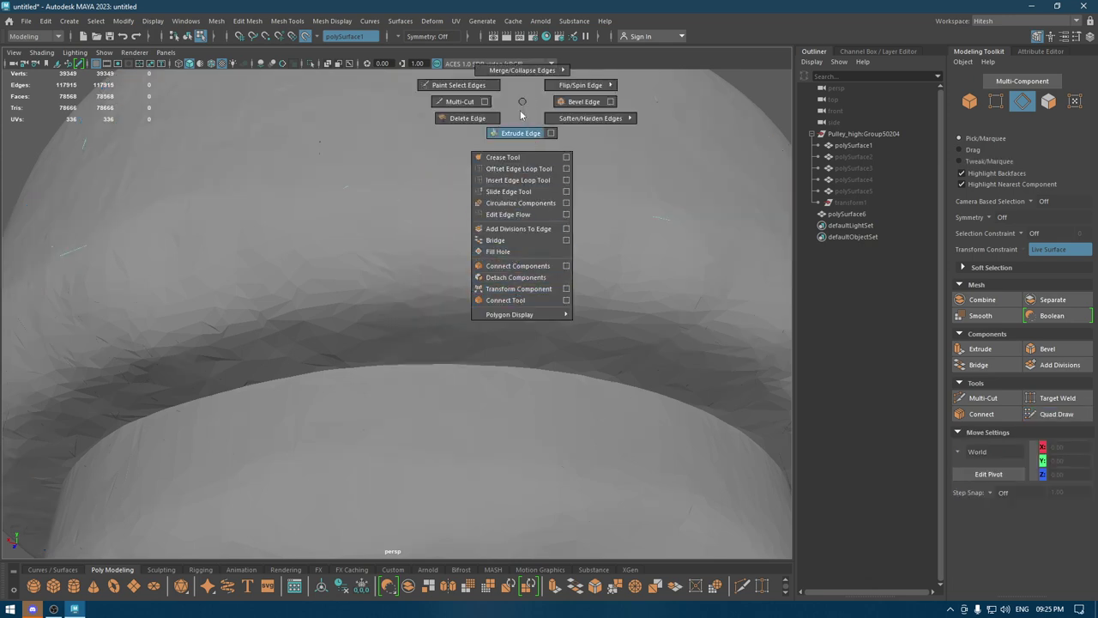
mouse_move(518, 300)
right_mouse_down("shift")
mouse_move(521, 104)
mouse_move(570, 99)
right_mouse_up("shift")
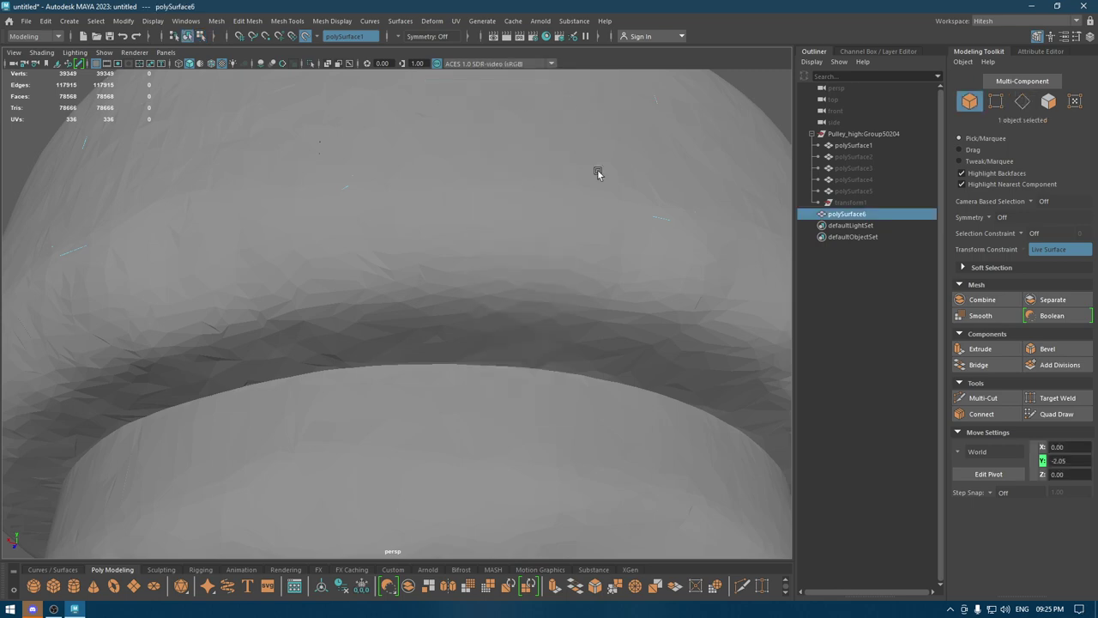
right_click_drag(598, 171, 598, 463, "shift")
scroll(598, 463, "down", 5)
scroll(500, 220, "down", 5)
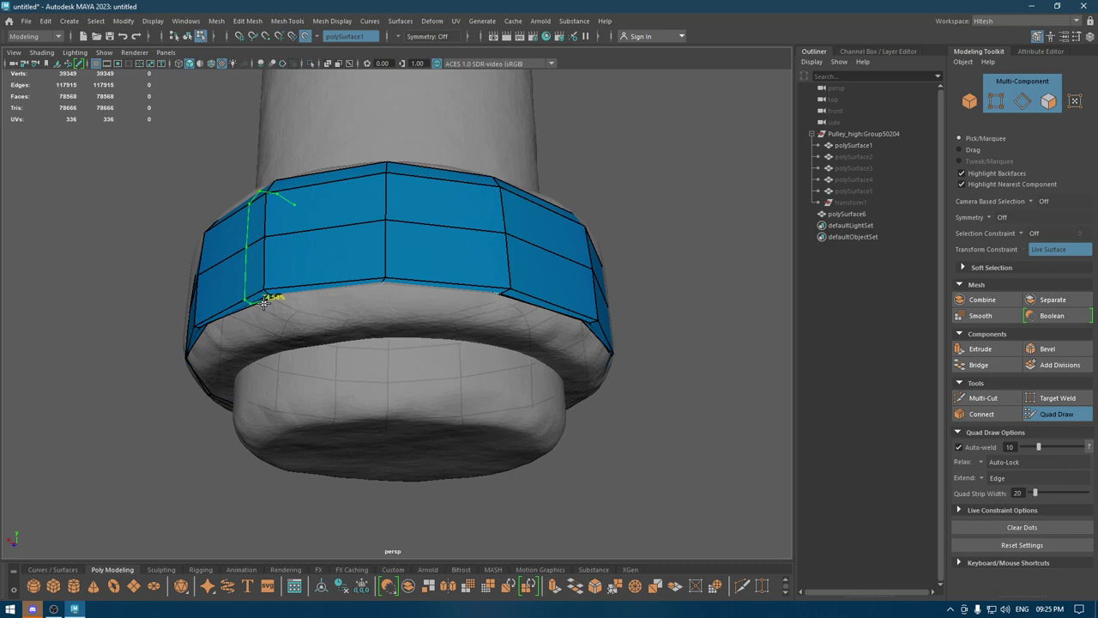
Remove the bottom quad strip and start filling gaps below the blue strip
left_click(410, 312, "ctrl+shift")
mouse_move(375, 309)
left_mouse_down("alt")
mouse_move(387, 262)
mouse_move(368, 326)
mouse_move(535, 214)
mouse_move(557, 233)
mouse_move(480, 258)
mouse_move(391, 238)
left_mouse_up("alt")
left_click_drag(461, 222, 554, 192, "alt")
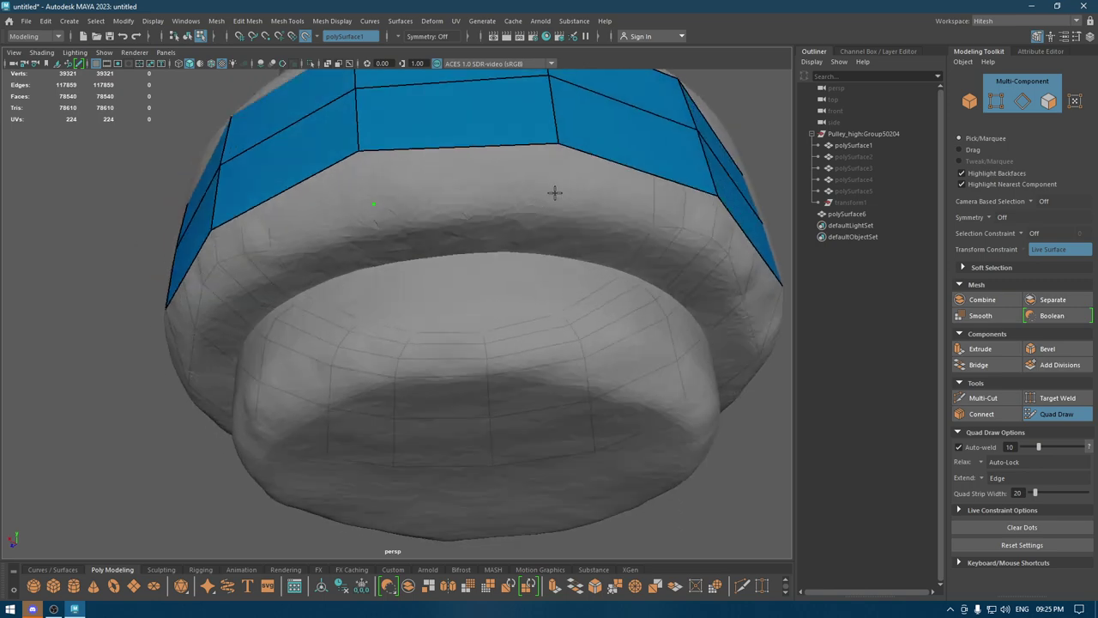
left_click(510, 180, "shift")
mouse_move(490, 177)
left_mouse_down("alt")
mouse_move(536, 198)
mouse_move(544, 183)
left_mouse_up("alt")
left_click(473, 183, "shift")
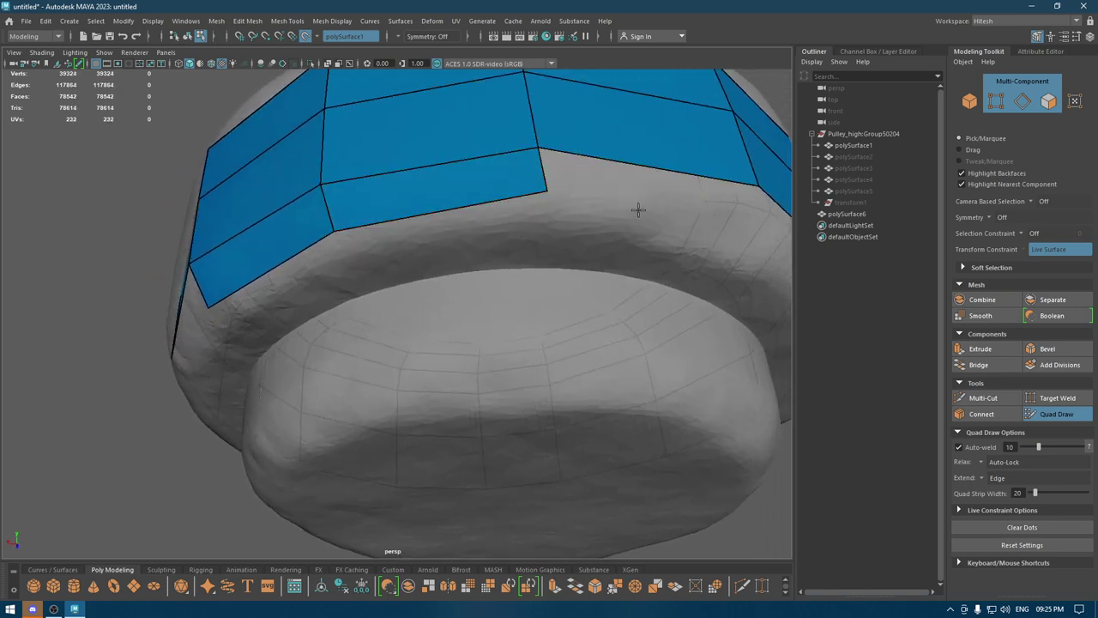
mouse_move(637, 208)
left_mouse_down("alt")
mouse_move(579, 140)
mouse_move(578, 188)
left_mouse_up("alt")
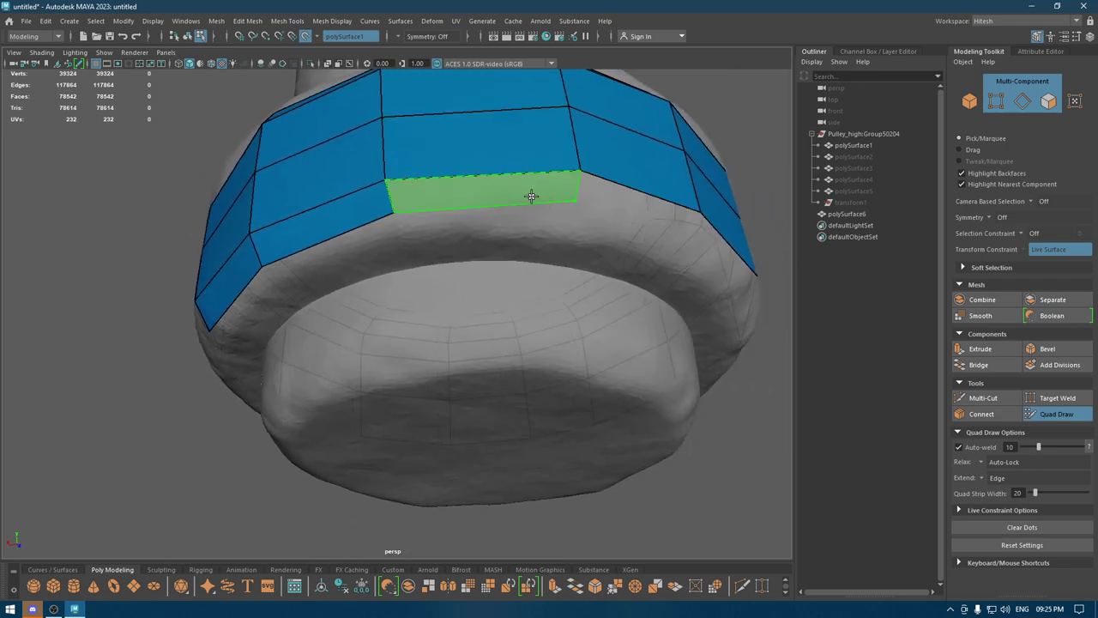
left_click(529, 192, "shift")
Fill more quads below the top-centre and top-right faces of the strip
mouse_move(676, 249)
left_mouse_down("alt")
mouse_move(580, 228)
mouse_move(536, 203)
left_mouse_up("alt")
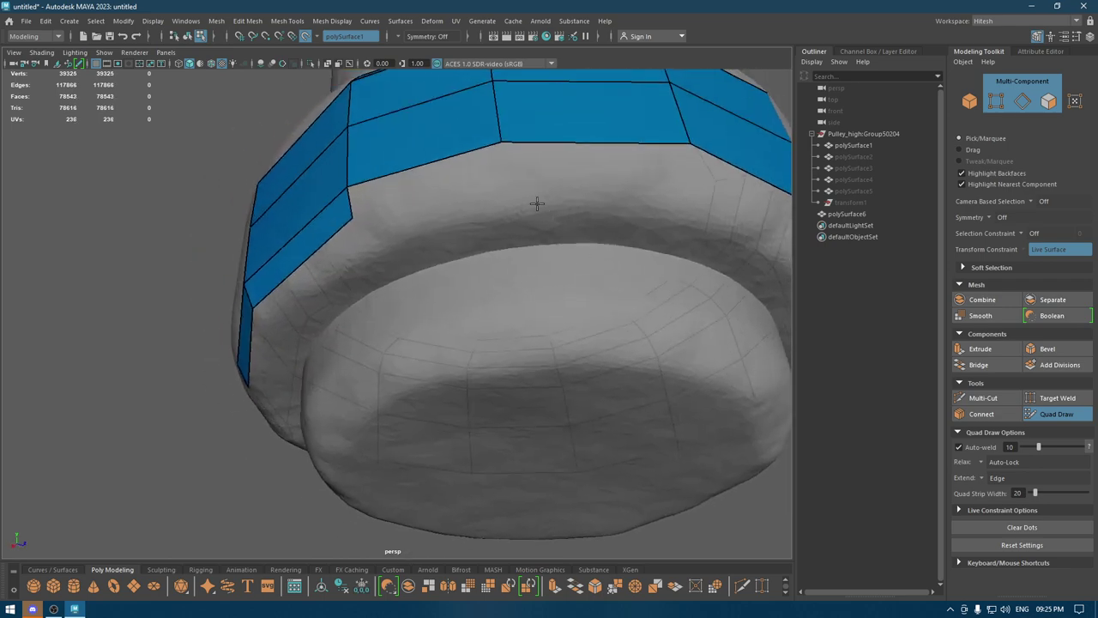
left_click(466, 168, "shift")
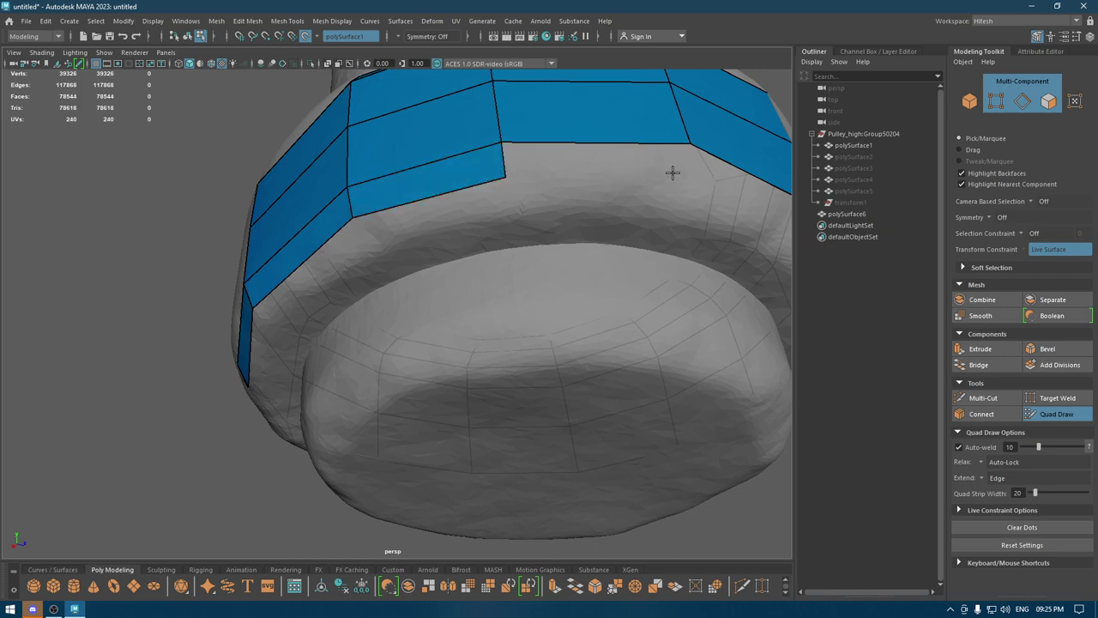
left_click(691, 180, "shift")
mouse_move(698, 179)
left_mouse_down("alt")
mouse_move(708, 177)
mouse_move(603, 188)
mouse_move(571, 146)
mouse_move(483, 211)
left_mouse_up("alt")
left_click(587, 186, "shift")
left_click(441, 199, "shift")
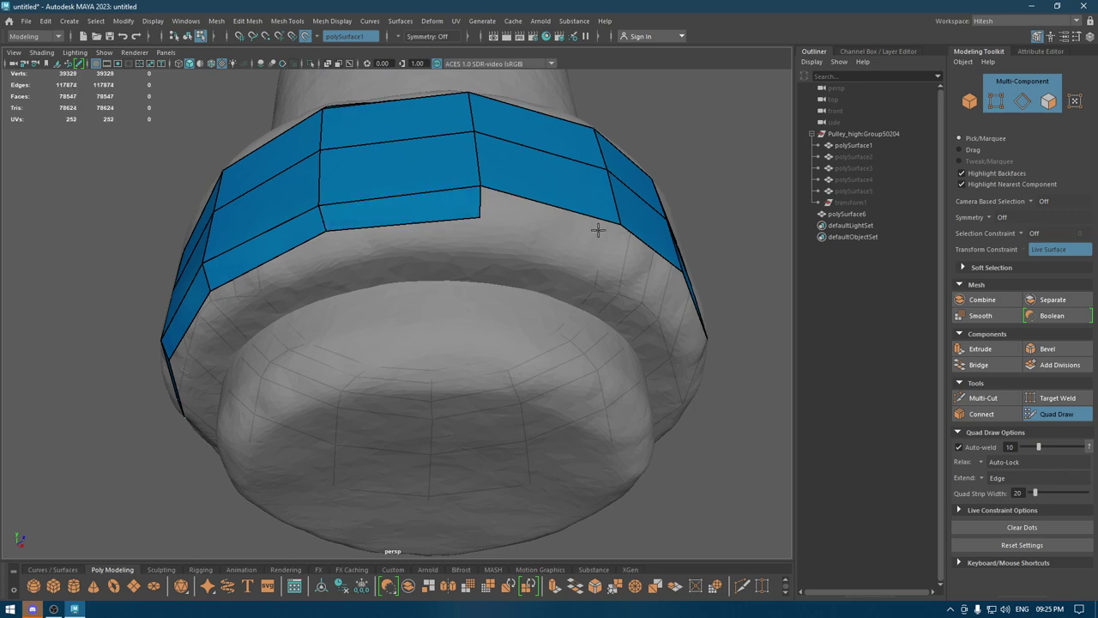
left_click(566, 230, "shift")
Continue filling quads along the strip, including the left and right gaps below it
mouse_move(544, 220)
left_mouse_down("alt")
mouse_move(508, 250)
mouse_move(441, 344)
mouse_move(407, 205)
mouse_move(485, 203)
left_mouse_up("alt")
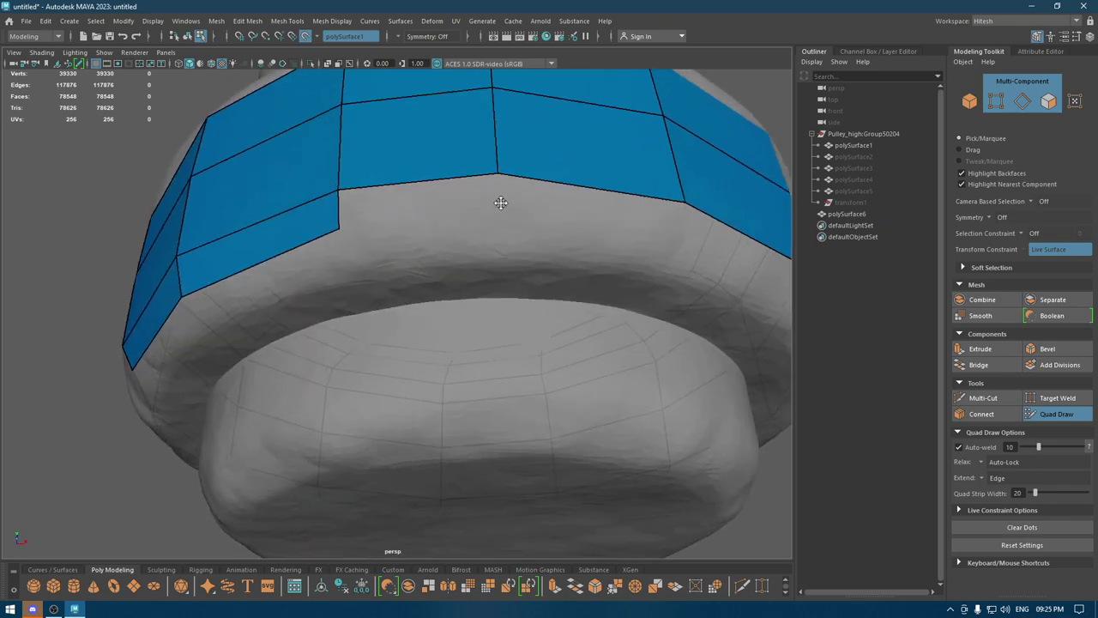
left_click(438, 200, "shift")
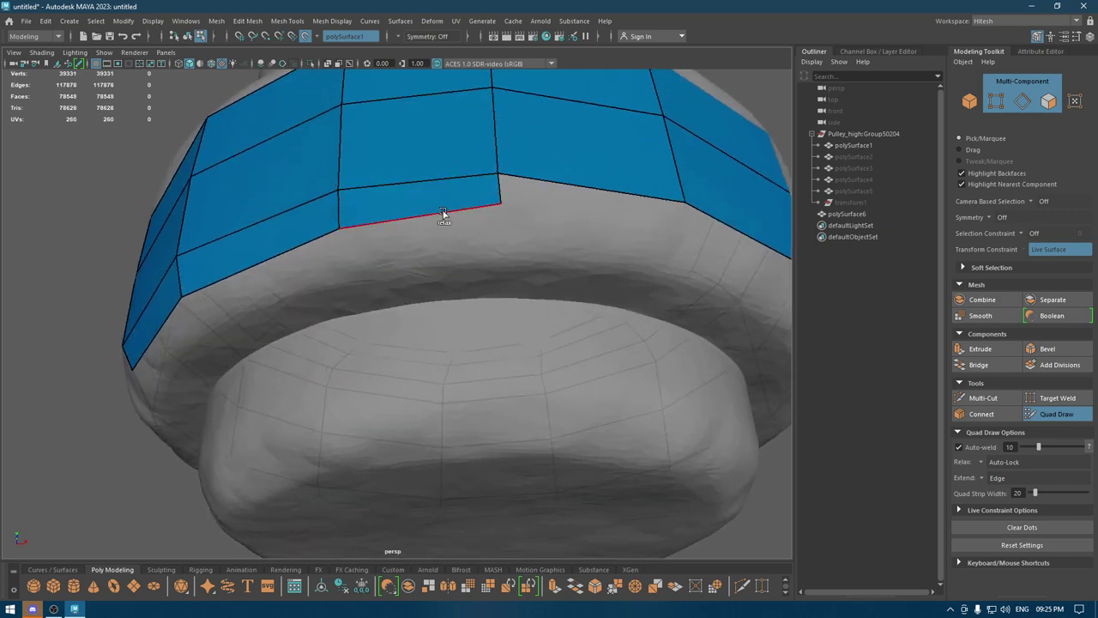
mouse_move(443, 216)
left_mouse_down("alt")
mouse_move(392, 196)
mouse_move(361, 228)
mouse_move(463, 235)
mouse_move(417, 282)
mouse_move(595, 241)
left_mouse_up("alt")
left_click(485, 245, "shift")
mouse_move(461, 245)
left_mouse_down("alt")
mouse_move(523, 232)
mouse_move(529, 179)
left_mouse_up("alt")
left_click(473, 157, "shift")
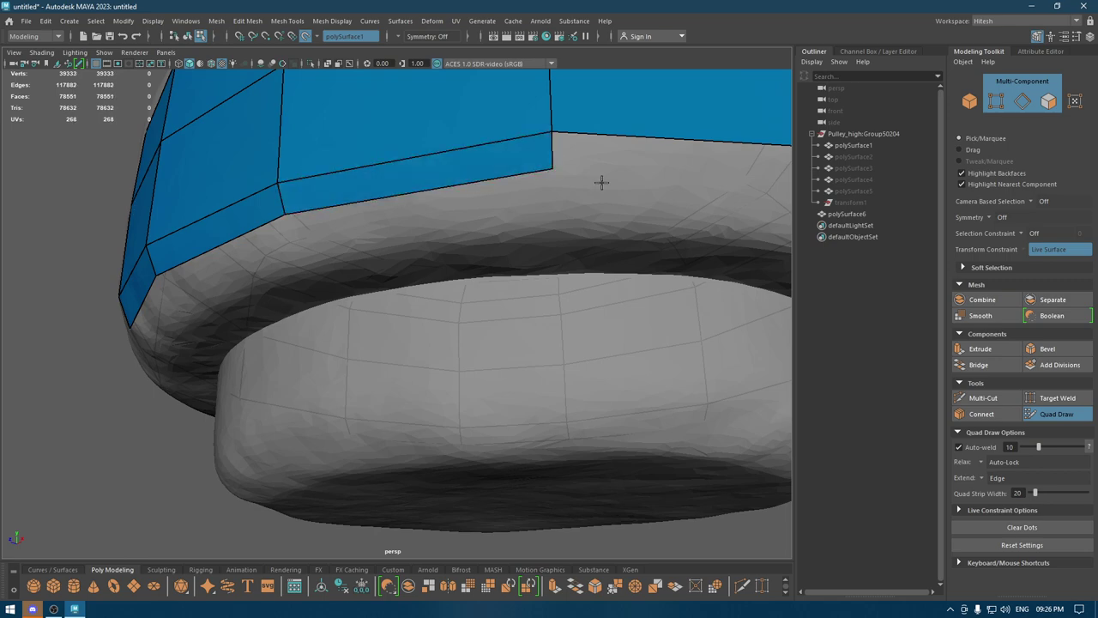
mouse_move(601, 181)
left_mouse_down("alt")
mouse_move(517, 101)
mouse_move(584, 230)
mouse_move(424, 172)
left_mouse_up("alt")
left_click(559, 226, "shift")
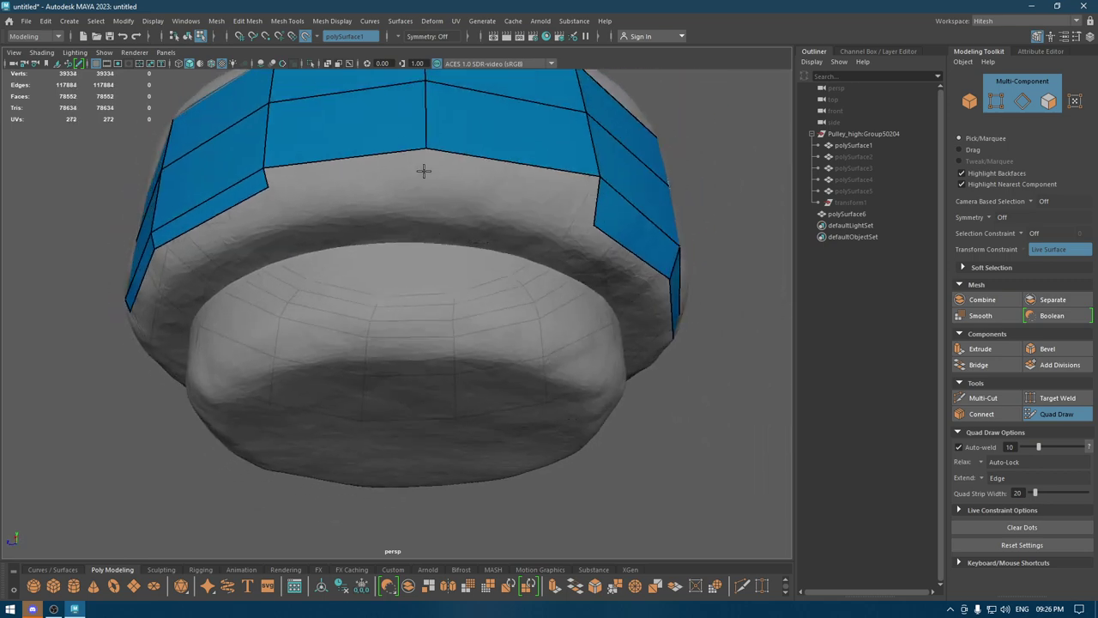
left_click(341, 172, "shift")
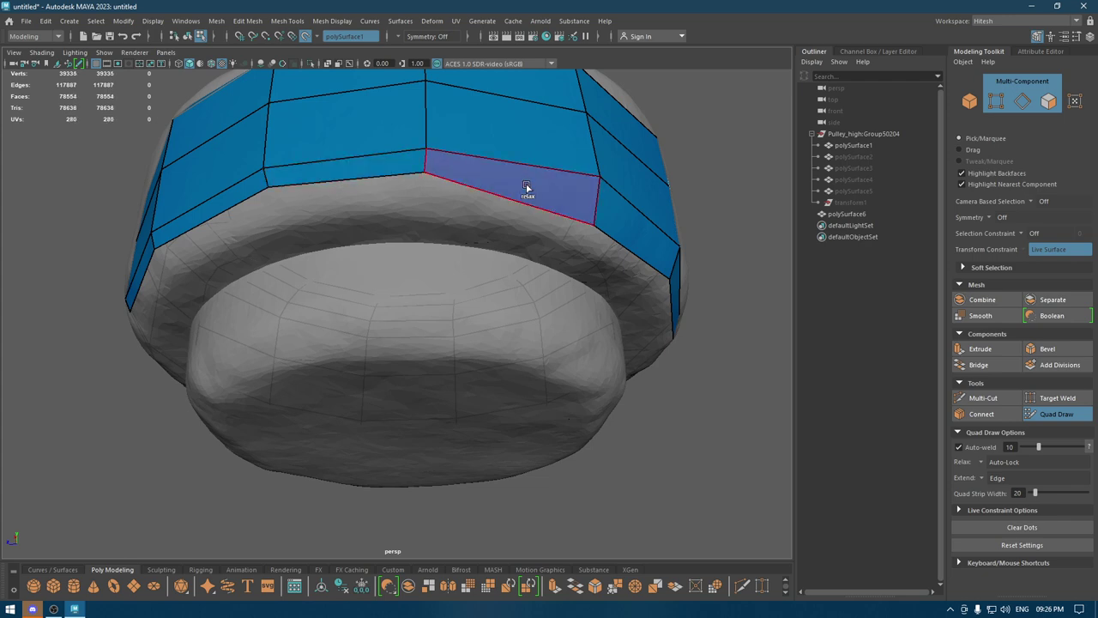
left_click(527, 183, "shift")
Pull the strip's bottom vertices down onto the pulley surface
left_click_drag(426, 175, 424, 181)
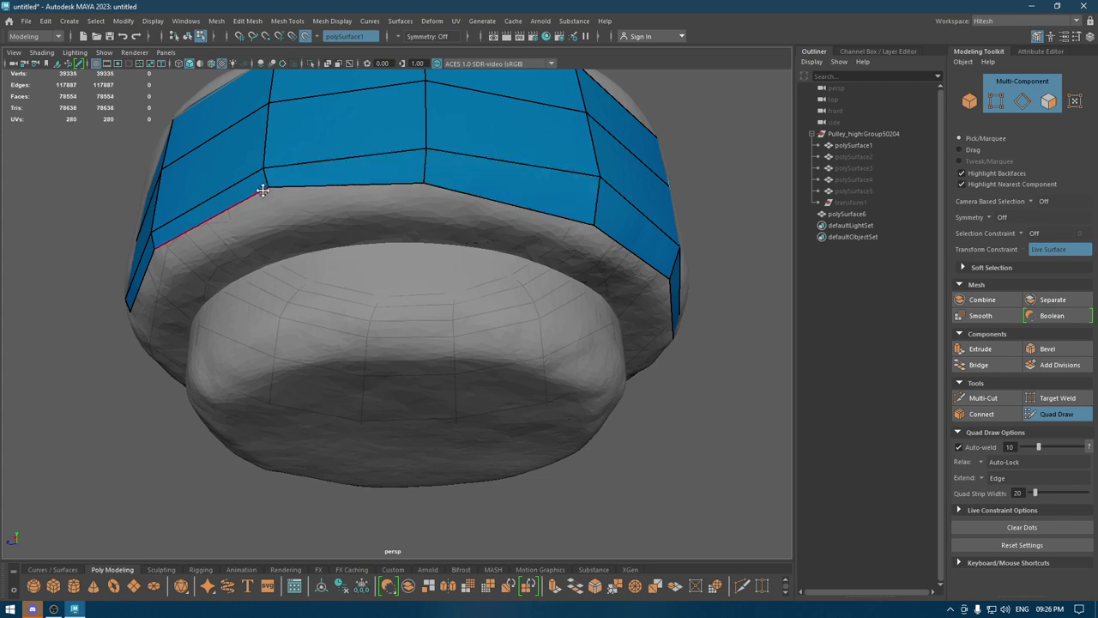
mouse_move(264, 187)
left_mouse_down()
mouse_move(269, 200)
mouse_move(343, 214)
left_mouse_up()
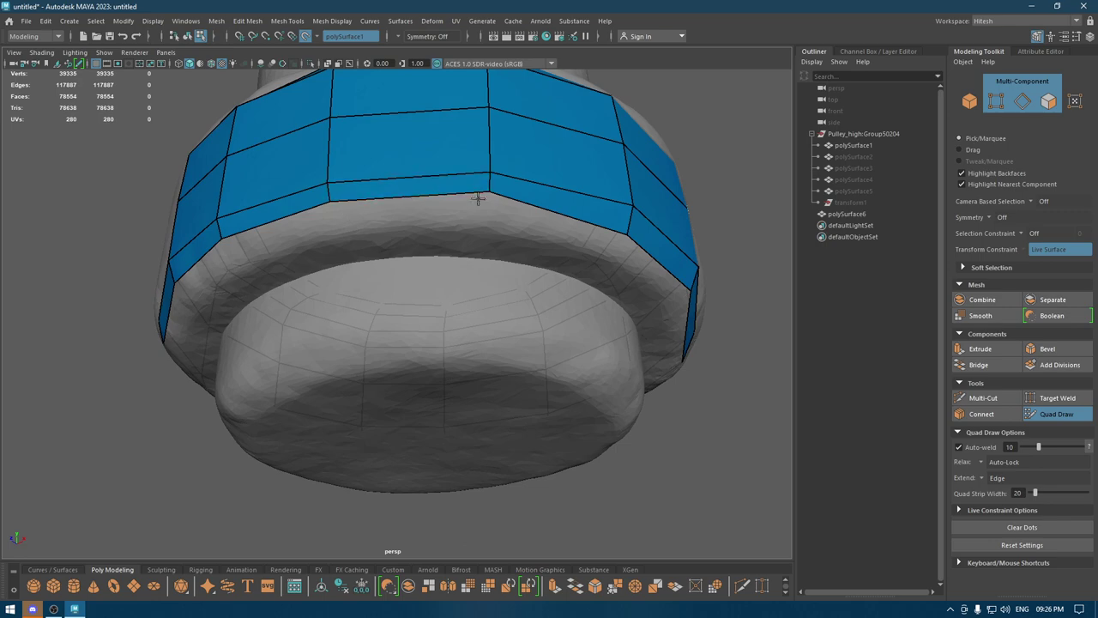
left_click_drag(491, 190, 491, 203)
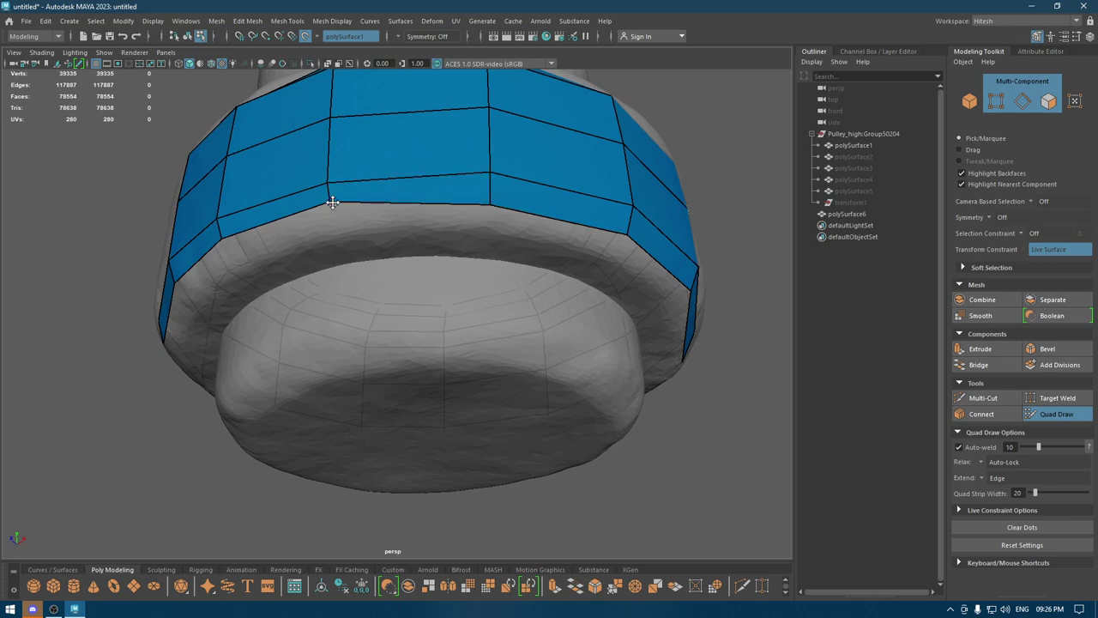
mouse_move(331, 198)
left_mouse_down()
mouse_move(332, 226)
mouse_move(349, 223)
mouse_move(336, 239)
mouse_move(421, 252)
left_mouse_up()
left_click_drag(553, 257, 557, 260)
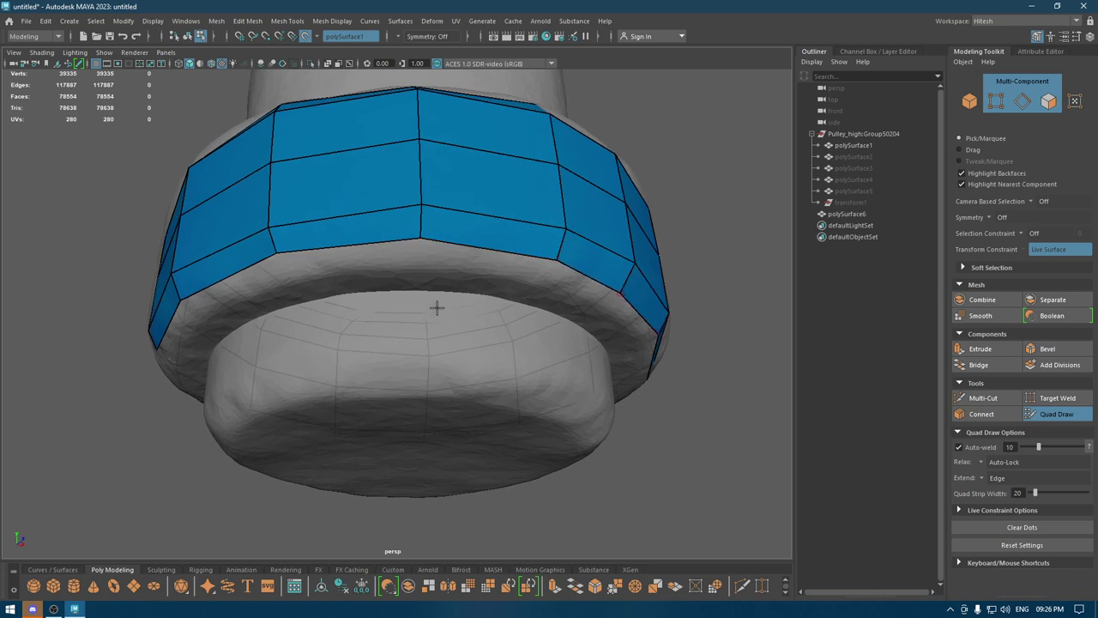
From a lower view, fill four more quads below the blue strip
mouse_move(437, 307)
left_mouse_down("alt")
mouse_move(490, 306)
mouse_move(474, 240)
left_mouse_up("alt")
mouse_move(416, 218)
left_mouse_down("alt")
mouse_move(351, 294)
mouse_move(279, 244)
left_mouse_up("alt")
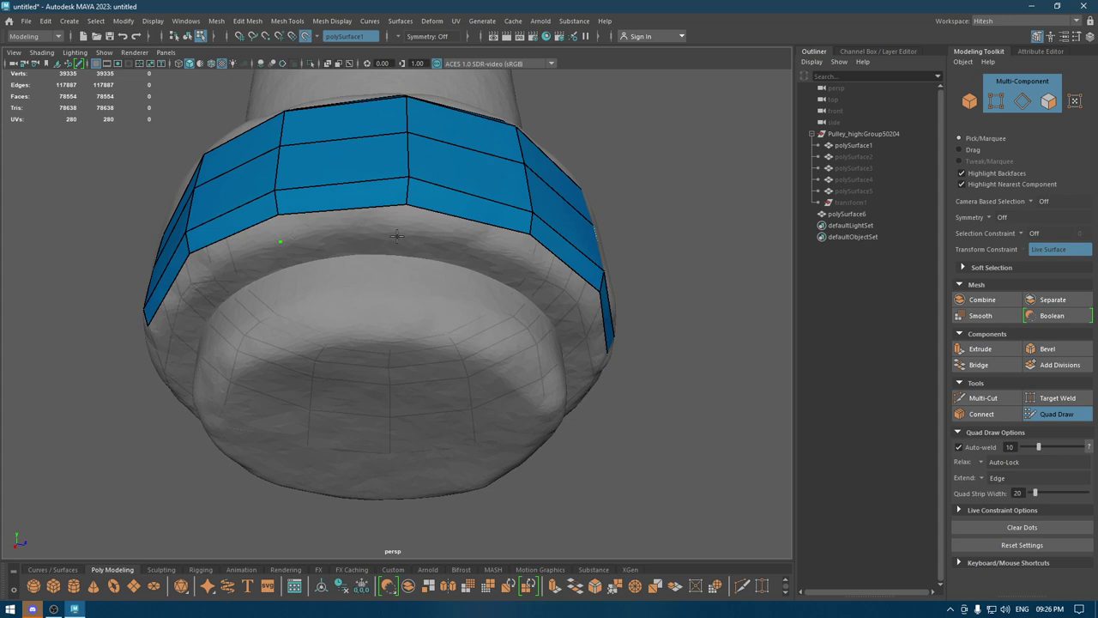
left_click(455, 236, "shift")
left_click(339, 240, "shift")
left_click_drag(330, 249, 377, 211, "alt")
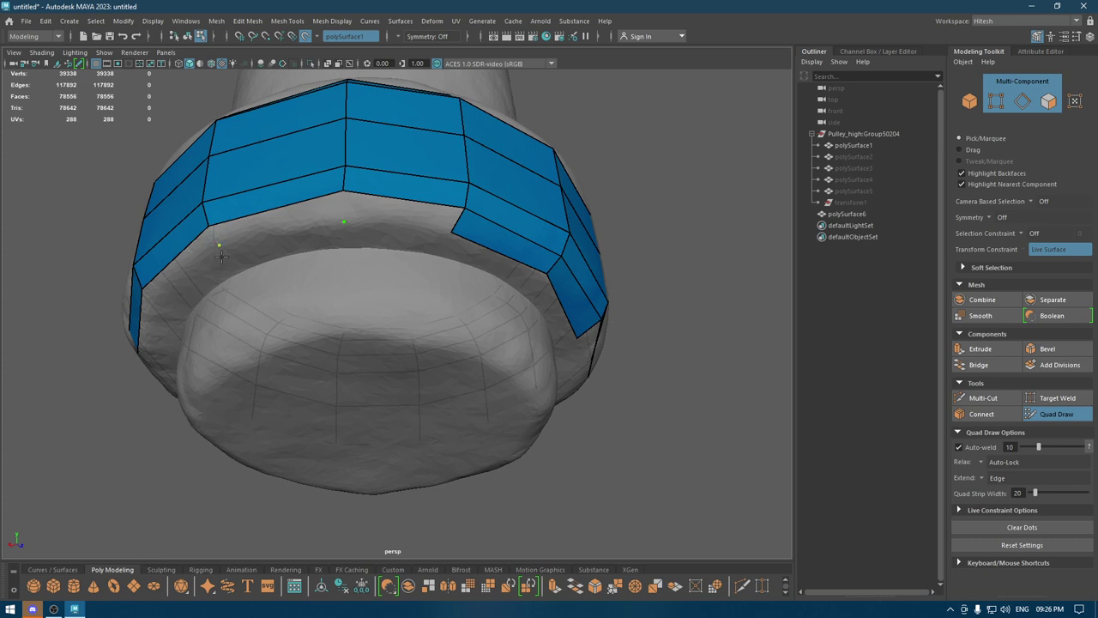
left_click(321, 221, "shift")
left_click(400, 216, "shift")
left_click_drag(399, 216, 456, 227, "alt")
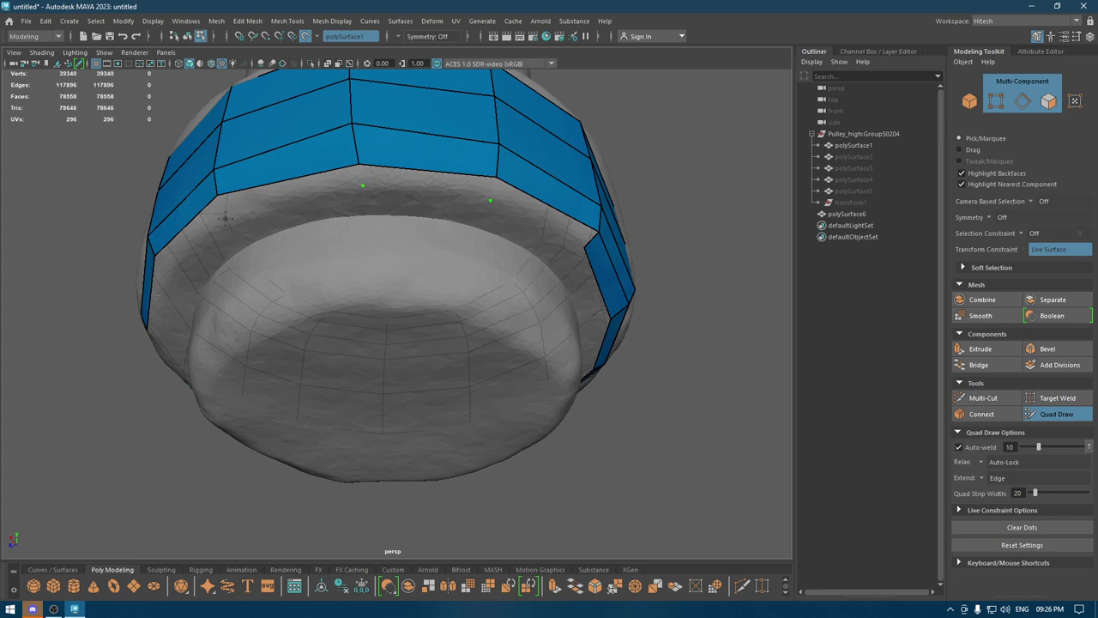
left_click_drag(225, 217, 321, 223, "alt")
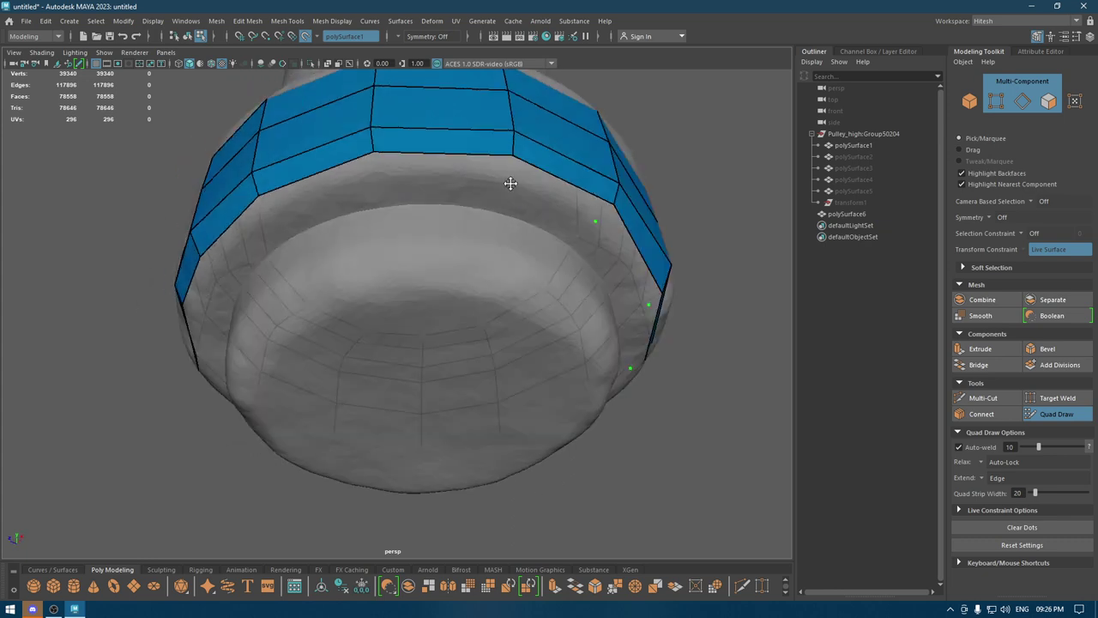
Fill the next five quads along the band
left_click(426, 167, "shift")
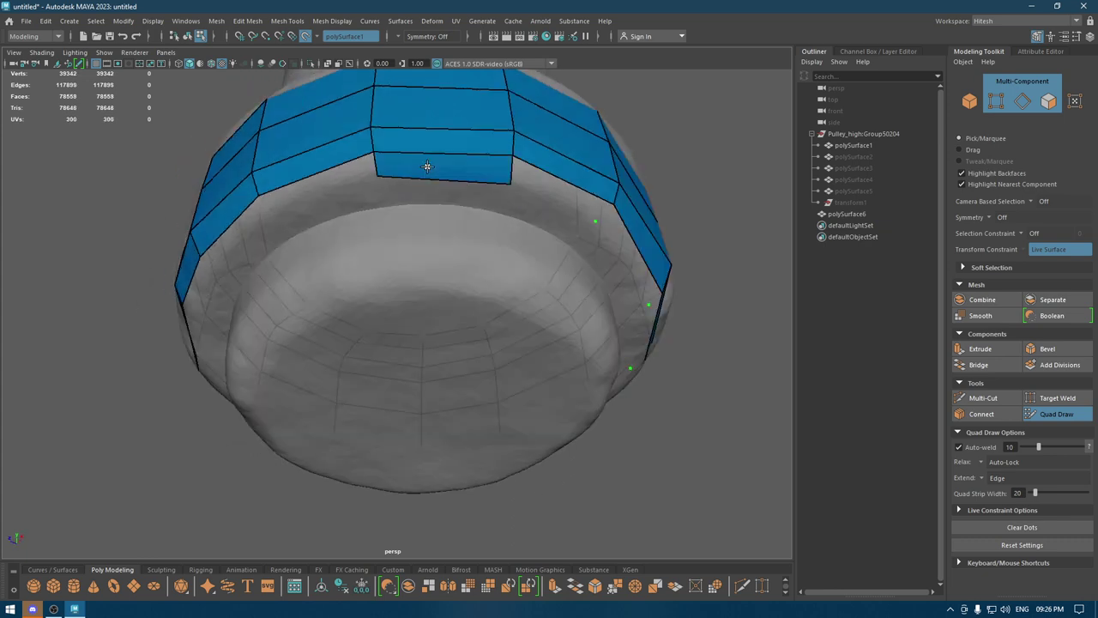
left_click(562, 191, "shift")
left_click(633, 253, "shift")
left_click_drag(663, 315, 480, 320, "alt")
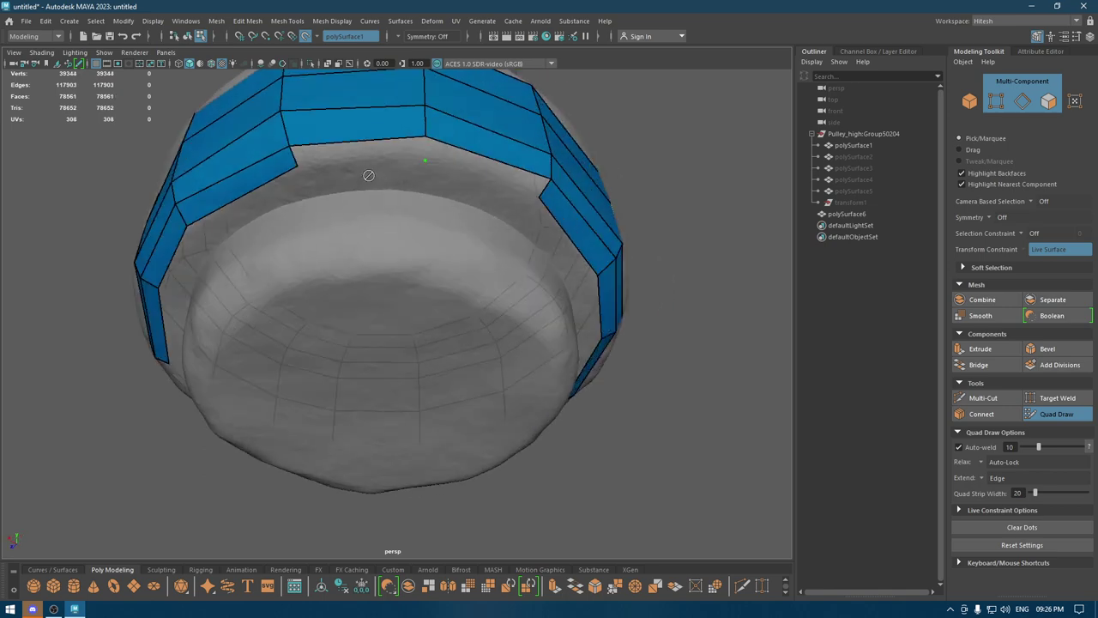
left_click(367, 165, "shift")
left_click(449, 157, "shift")
left_click_drag(449, 157, 426, 234, "alt")
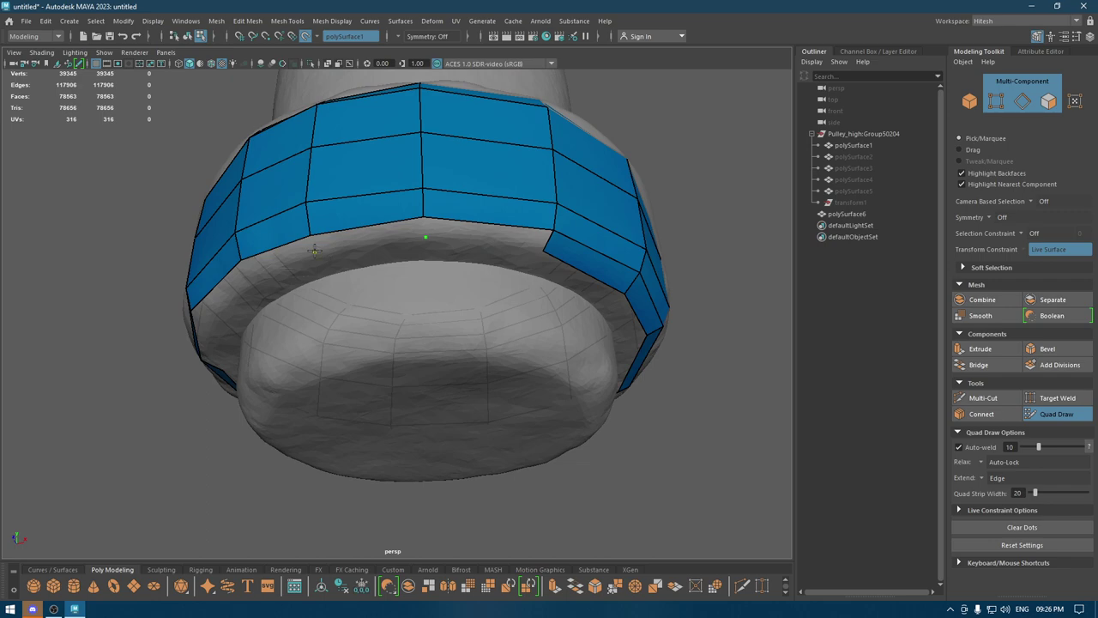
Complete the row below the strip and fill the remaining right and centre holes
left_click(279, 256, "shift")
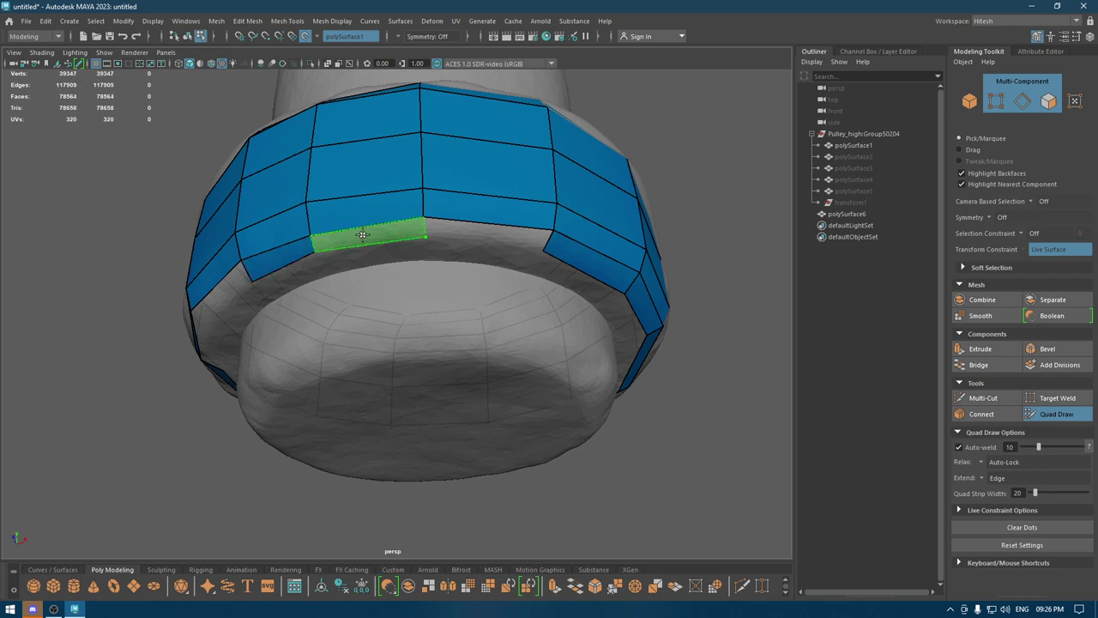
left_click(367, 233, "shift")
left_click(480, 233, "shift")
left_click_drag(429, 242, 522, 223, "alt")
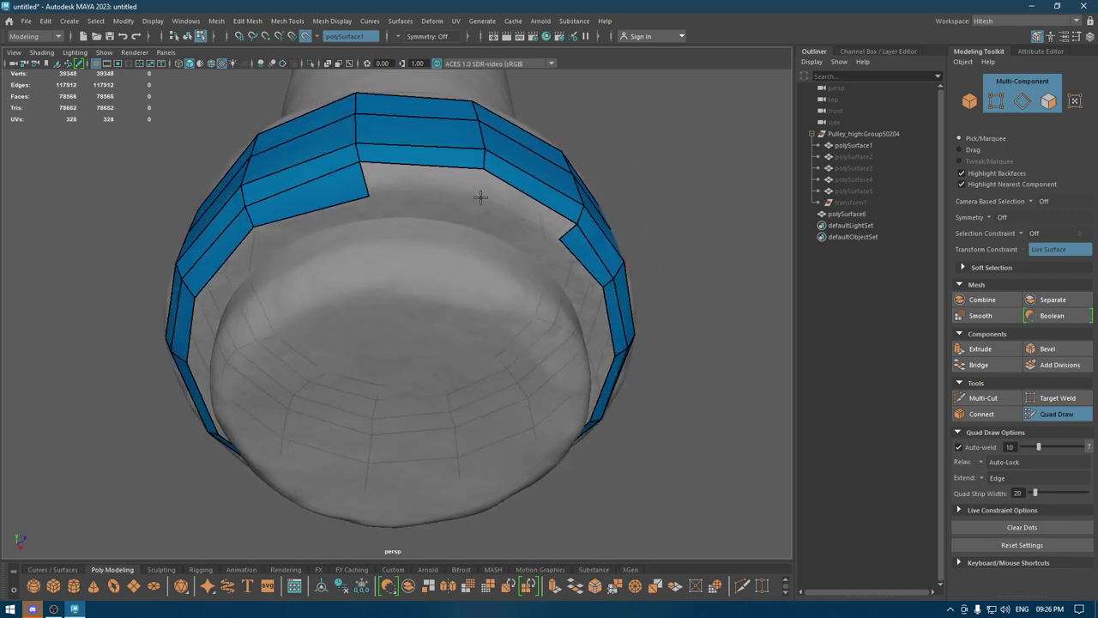
left_click(504, 190, "shift")
left_click(399, 184, "shift")
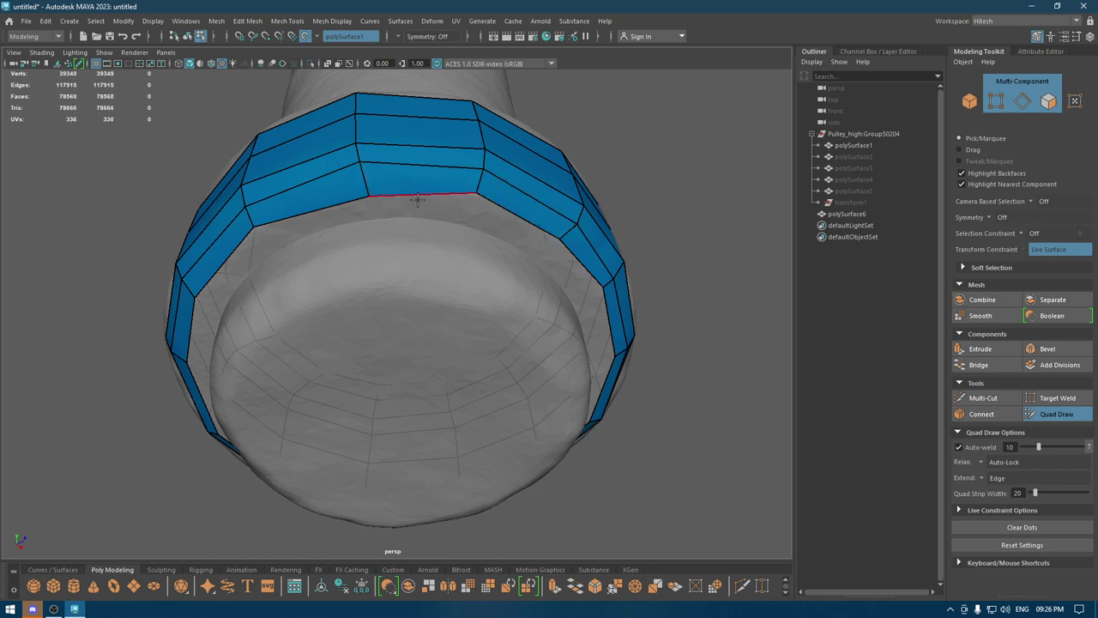
Undo an accidental extruded strip, then place three guide dots below the band and fill quads to them
left_click_drag(421, 200, 407, 289)
key("ctrl+z")
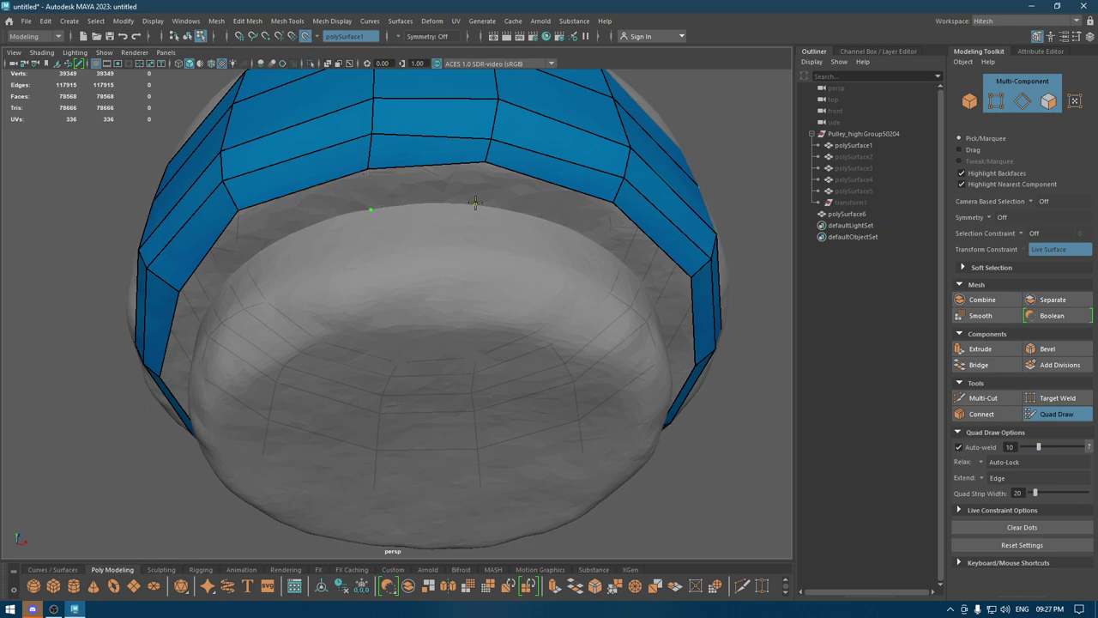
left_click_drag(474, 202, 470, 207, "alt")
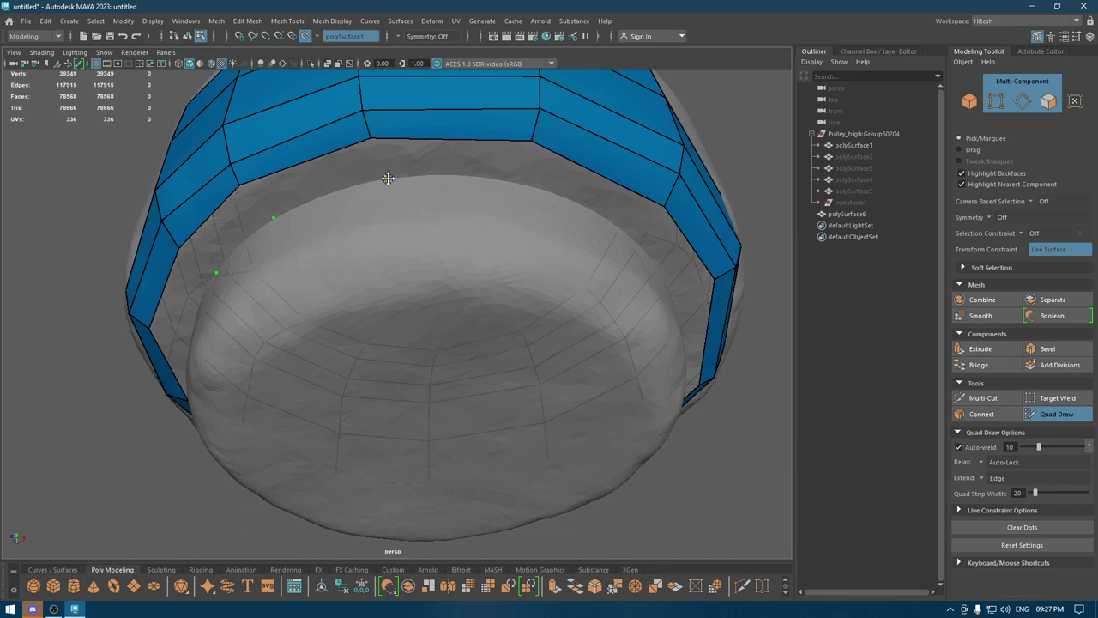
left_click(456, 164, "shift")
left_click(363, 166, "shift")
left_click(252, 214, "shift")
mouse_move(253, 214)
left_mouse_down("alt")
mouse_move(598, 169)
mouse_move(392, 186)
mouse_move(346, 211)
mouse_move(257, 198)
left_mouse_up("alt")
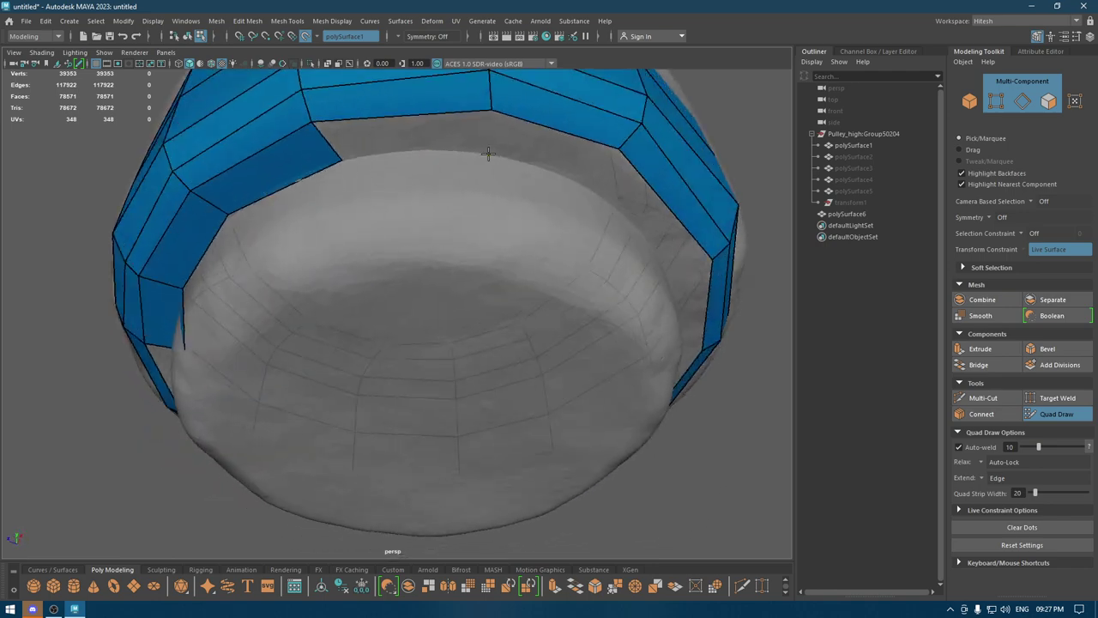
Fill two more gaps in the band and insert a vertical edge loop
left_click(424, 147, "shift")
left_click_drag(424, 147, 397, 142, "alt")
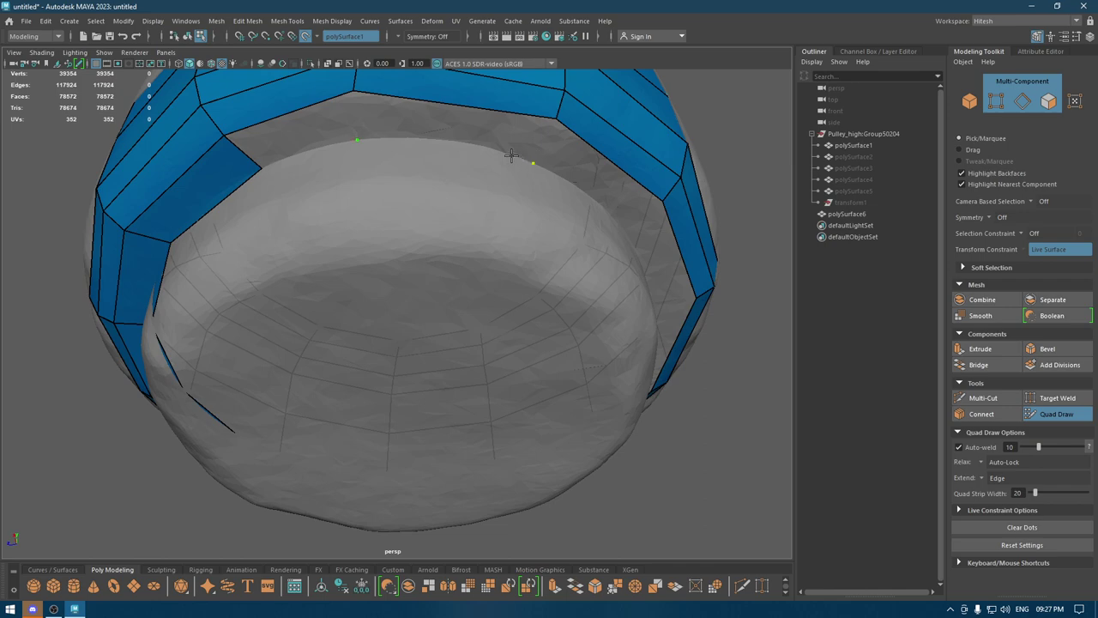
left_click(481, 150, "shift")
left_click(429, 146, "shift")
mouse_move(473, 152)
left_mouse_down("alt")
mouse_move(474, 128)
mouse_move(436, 208)
mouse_move(478, 205)
mouse_move(420, 240)
mouse_move(436, 277)
mouse_move(400, 289)
mouse_move(398, 258)
mouse_move(350, 260)
left_mouse_up("alt")
left_click(393, 247, "ctrl")
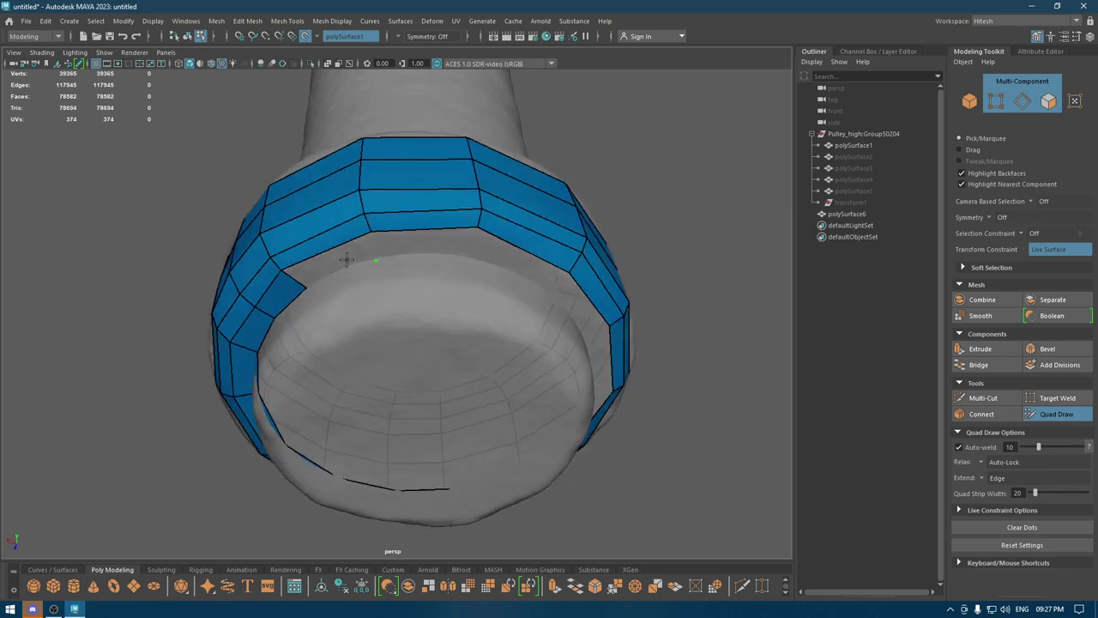
Place dots beside the left notch and commit quads under the top row
scroll(362, 258, "up", 2)
scroll(362, 241, "up", 2)
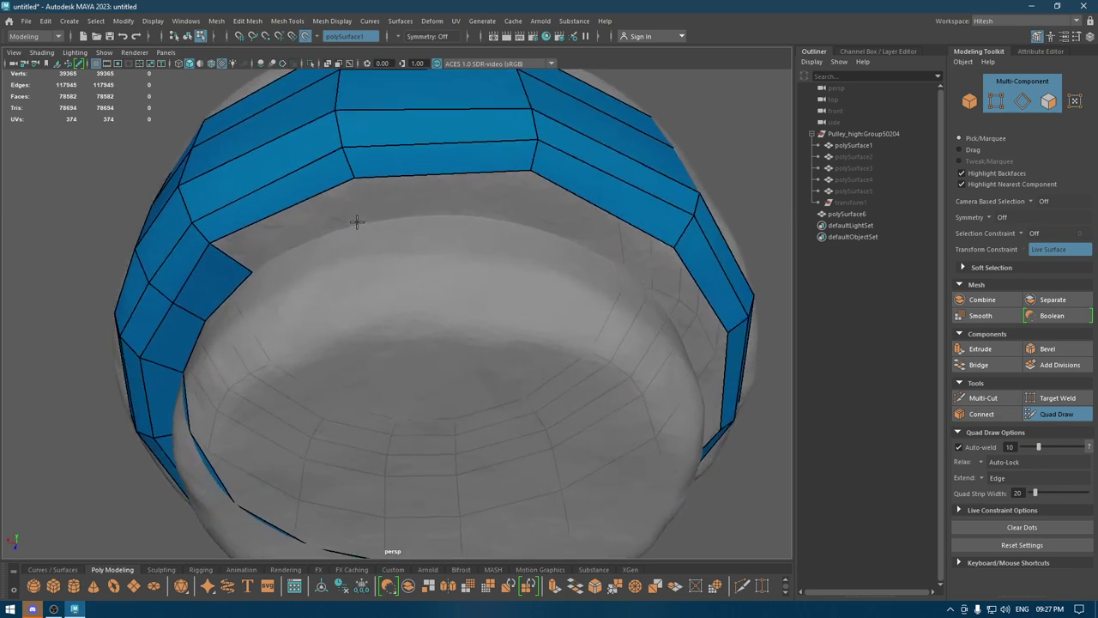
left_click(527, 222)
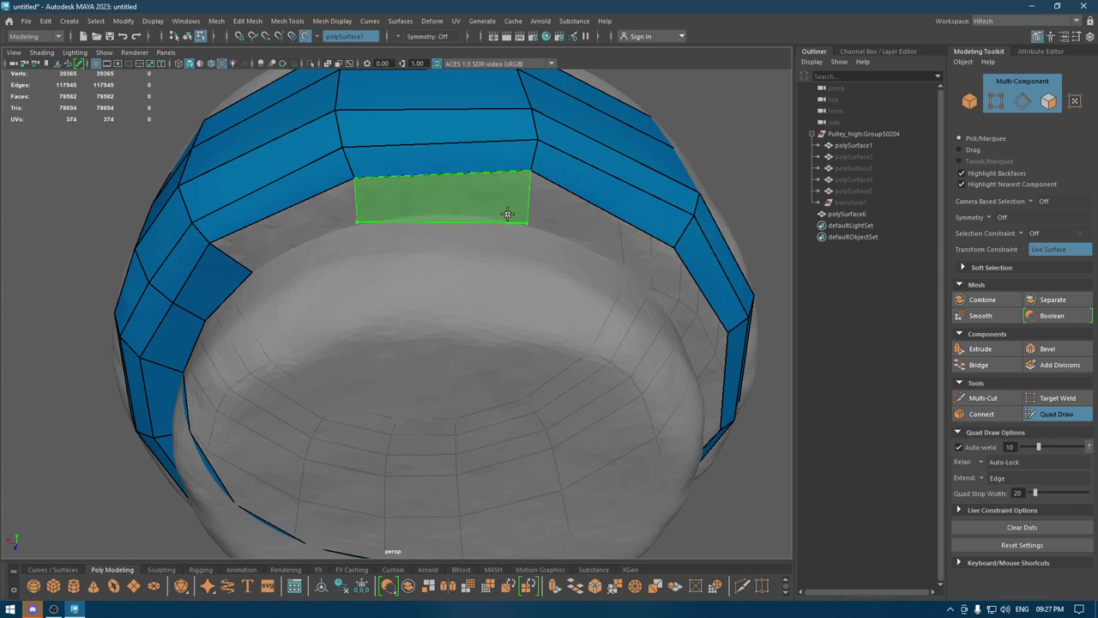
left_click(498, 213, "shift")
left_click(289, 225, "shift")
left_click_drag(470, 235, 510, 232, "alt")
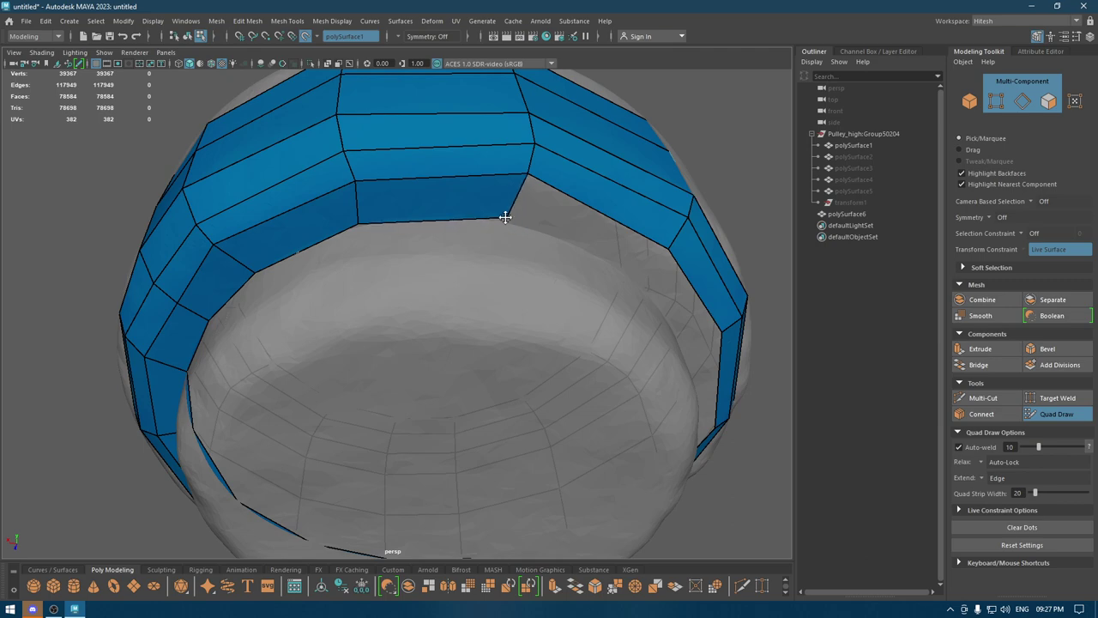
mouse_move(498, 218)
left_mouse_down("alt")
mouse_move(426, 228)
mouse_move(362, 194)
left_mouse_up("alt")
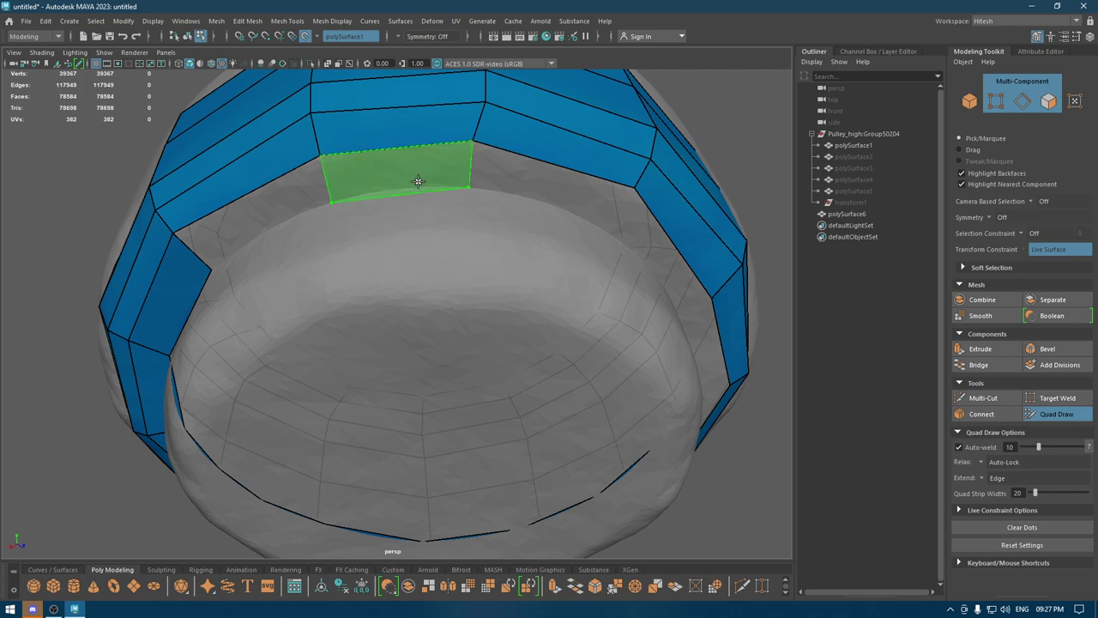
left_click(415, 174, "shift")
left_click(283, 206, "shift")
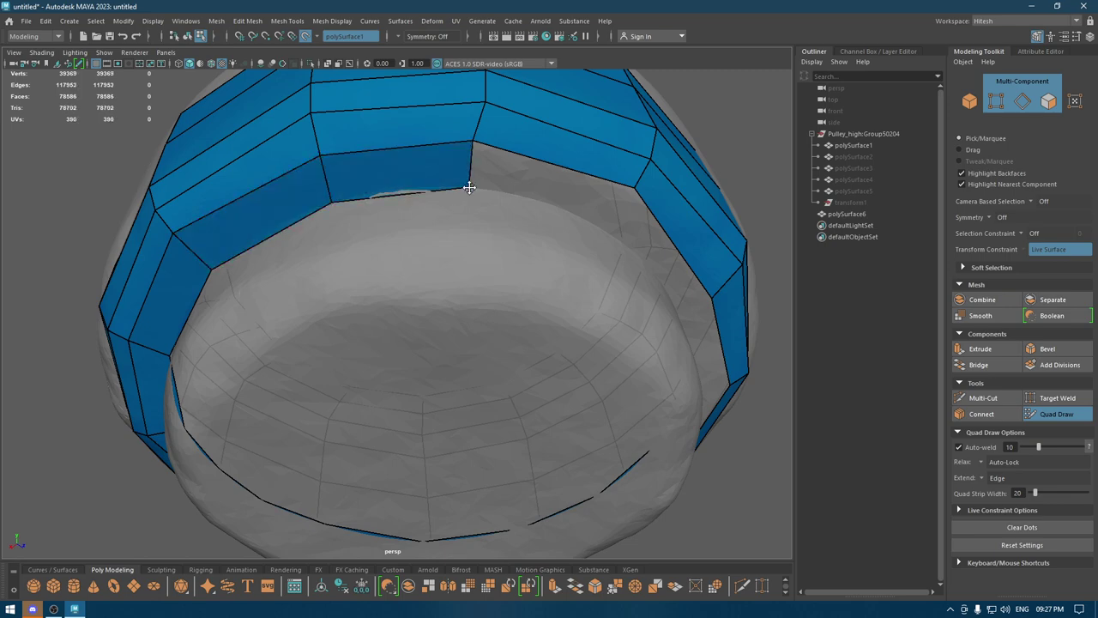
Fill the last four gaps in the band's lower row
mouse_move(482, 198)
left_mouse_down("alt")
mouse_move(392, 198)
mouse_move(477, 154)
mouse_move(444, 156)
left_mouse_up("alt")
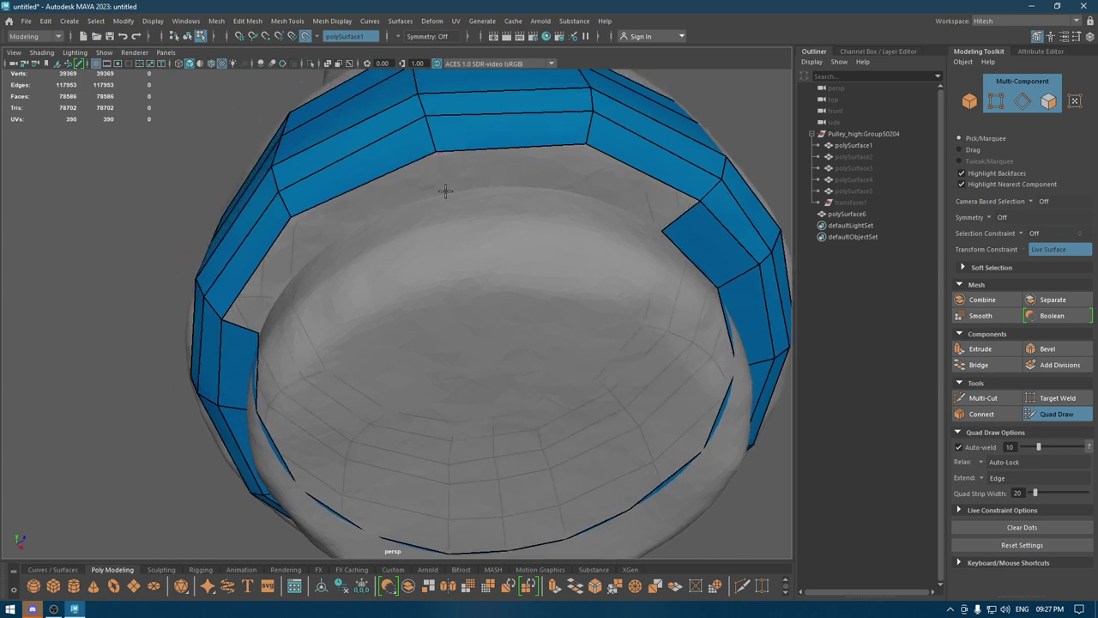
left_click(537, 174, "shift")
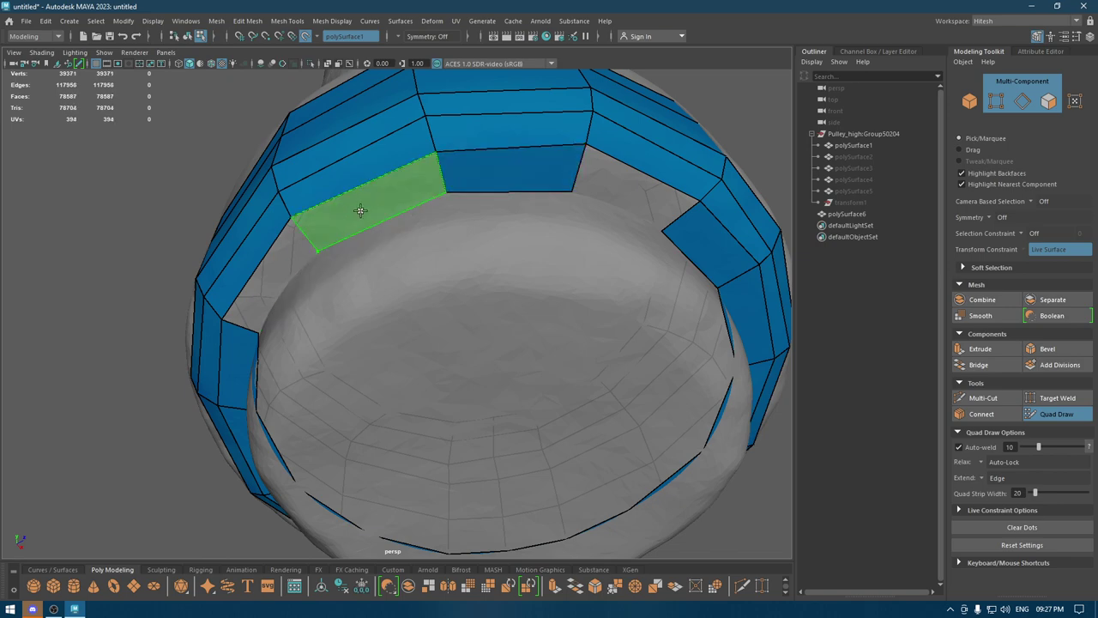
left_click(360, 208, "shift")
mouse_move(361, 209)
left_mouse_down("alt")
mouse_move(504, 229)
mouse_move(351, 252)
mouse_move(343, 241)
mouse_move(374, 277)
mouse_move(481, 311)
left_mouse_up("alt")
left_click(505, 229, "shift")
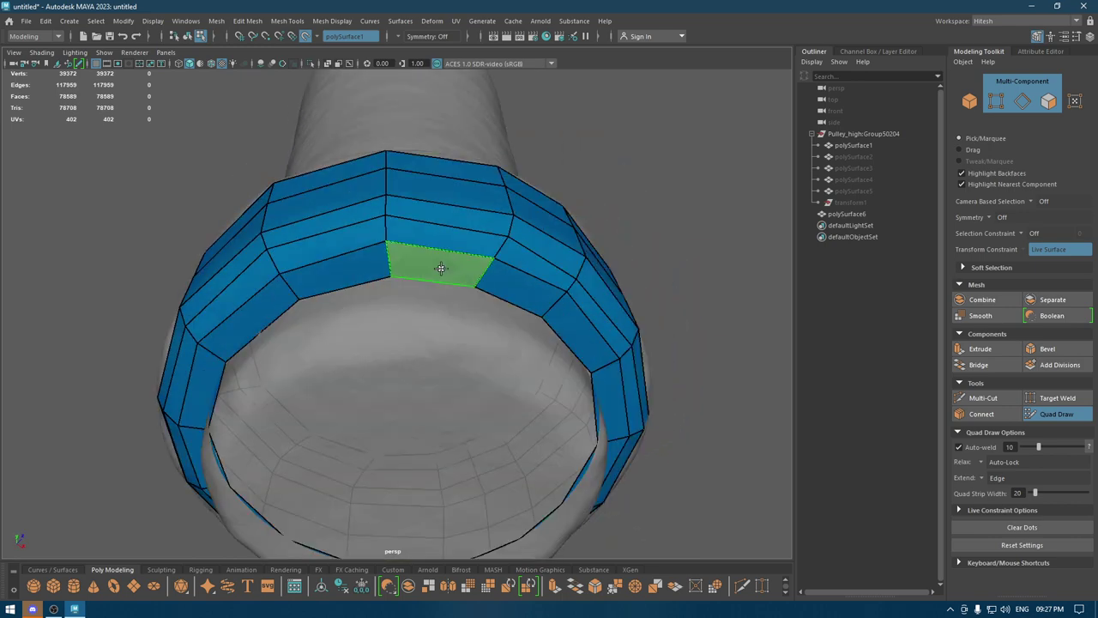
left_click(441, 265, "shift")
mouse_move(441, 265)
left_mouse_down("alt")
mouse_move(472, 309)
mouse_move(481, 198)
left_mouse_up("alt")
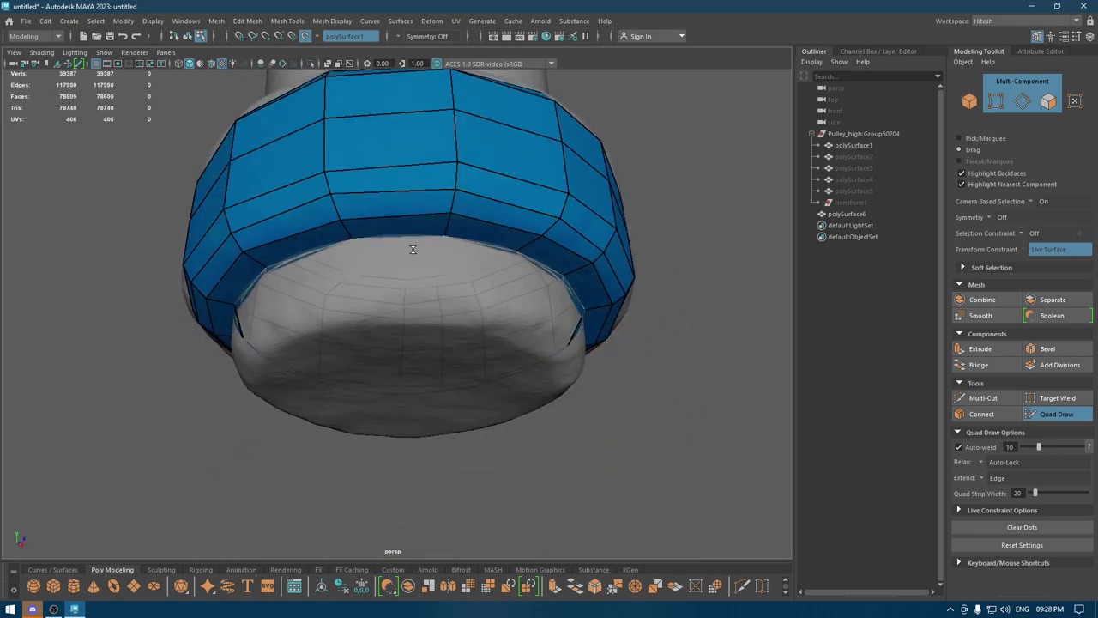
Undo two accidental extruded strips and orbit around the lower band's rim
mouse_move(413, 246)
left_mouse_down()
mouse_move(411, 292)
mouse_move(440, 245)
mouse_move(436, 226)
left_mouse_up()
key("ctrl+z")
mouse_move(454, 264)
left_mouse_down("alt")
mouse_move(476, 306)
mouse_move(463, 174)
mouse_move(432, 179)
mouse_move(440, 256)
mouse_move(363, 184)
mouse_move(366, 135)
left_mouse_up("alt")
mouse_move(287, 130)
left_mouse_down()
mouse_move(298, 227)
mouse_move(368, 220)
mouse_move(457, 135)
mouse_move(387, 142)
mouse_move(376, 122)
mouse_move(367, 181)
mouse_move(421, 179)
mouse_move(324, 171)
mouse_move(347, 184)
mouse_move(355, 215)
mouse_move(343, 196)
mouse_move(355, 166)
mouse_move(420, 176)
left_mouse_up()
key("ctrl+z")
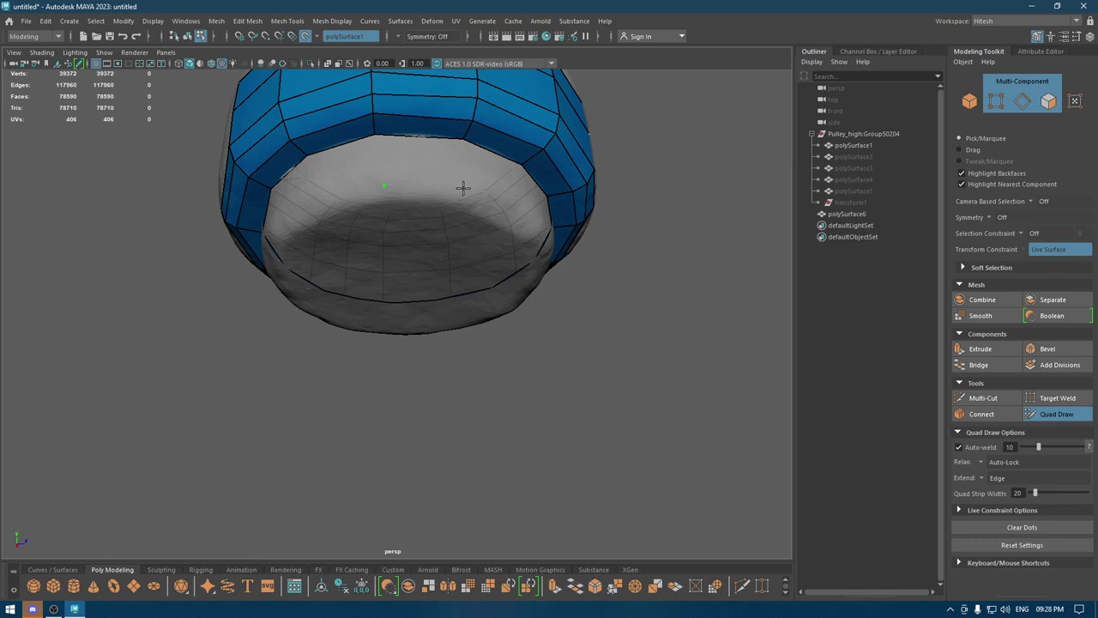
mouse_move(462, 187)
left_mouse_down("alt")
mouse_move(417, 189)
mouse_move(383, 169)
mouse_move(404, 179)
mouse_move(361, 181)
mouse_move(392, 197)
mouse_move(319, 201)
mouse_move(349, 205)
left_mouse_up("alt")
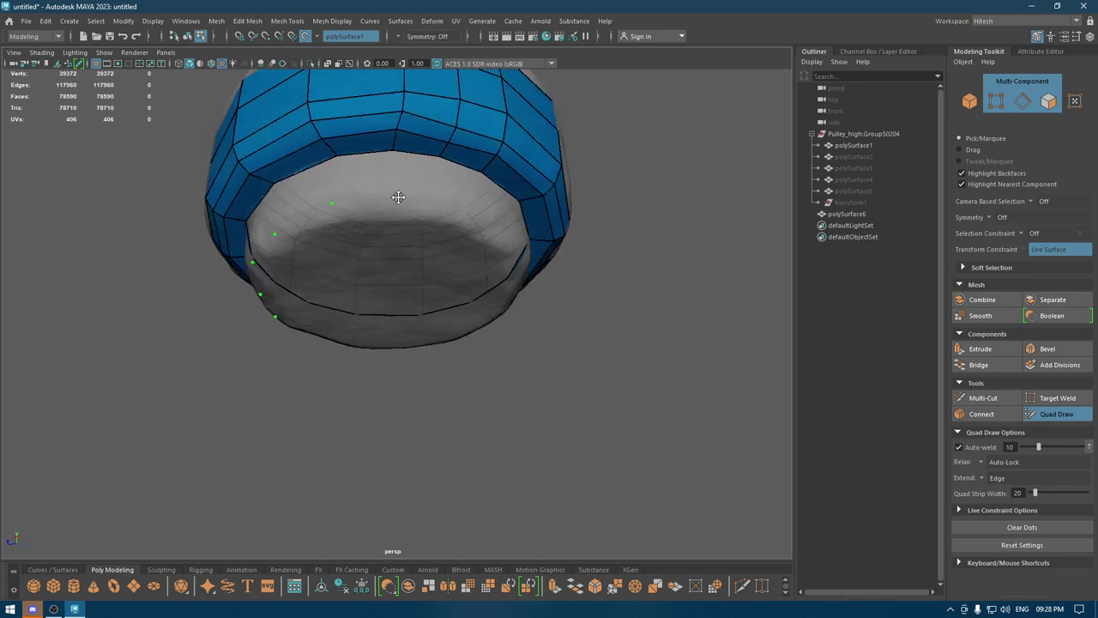
mouse_move(468, 211)
left_mouse_down("alt")
mouse_move(387, 211)
mouse_move(402, 199)
mouse_move(374, 208)
left_mouse_up("alt")
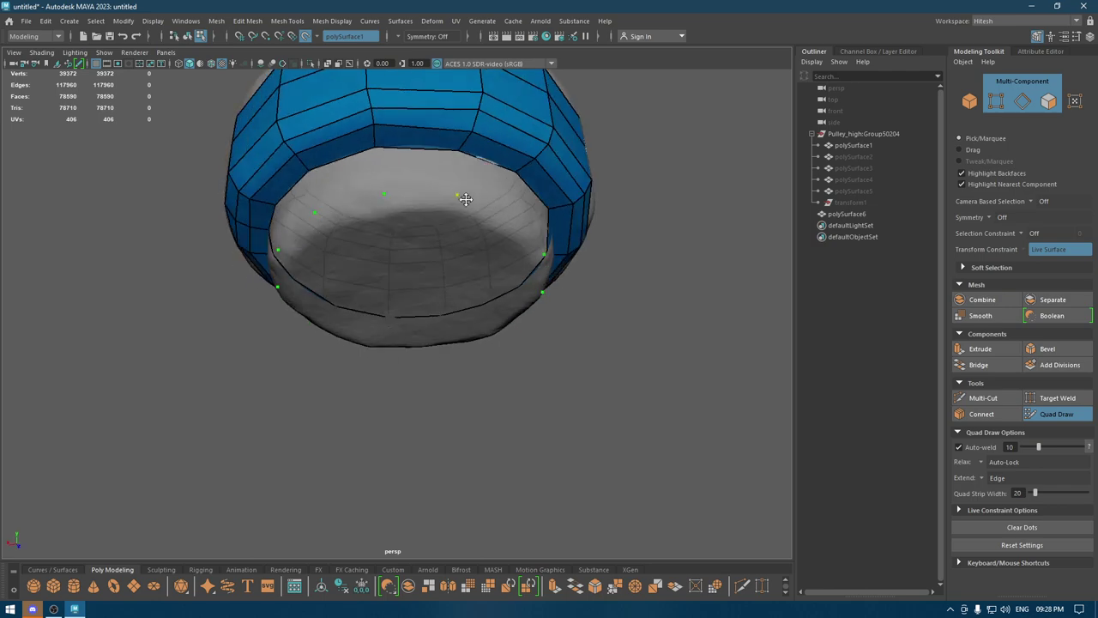
mouse_move(465, 199)
left_mouse_down("alt")
mouse_move(400, 201)
mouse_move(416, 182)
left_mouse_up("alt")
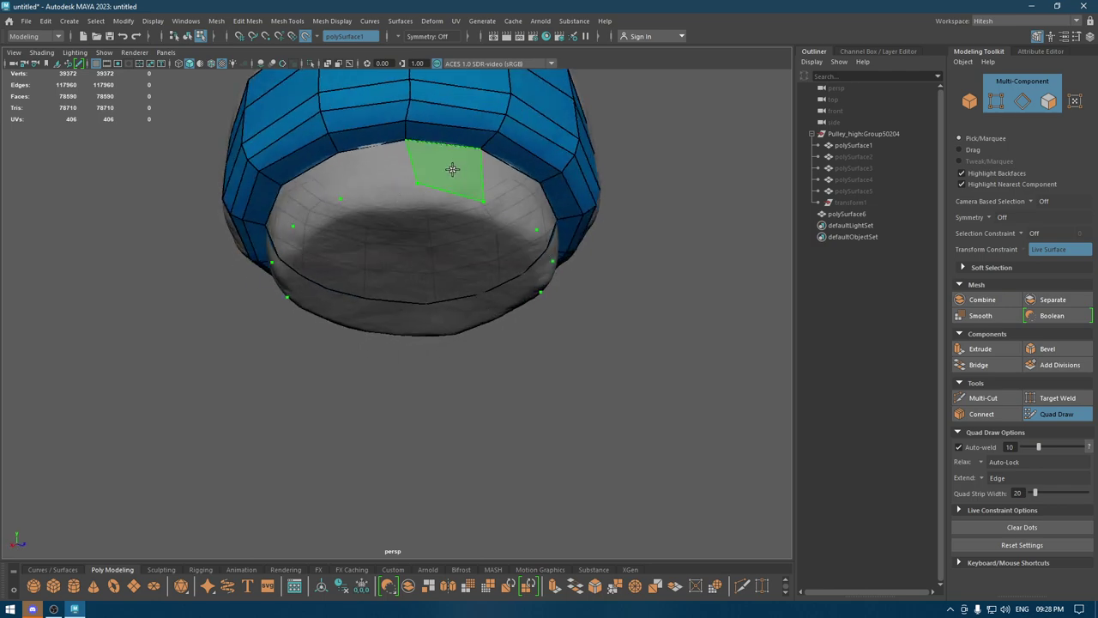
Draw the first quads on the lower band's inner rim
left_click(452, 169)
mouse_move(502, 192)
left_mouse_down("alt")
mouse_move(432, 179)
mouse_move(479, 196)
mouse_move(470, 159)
mouse_move(432, 194)
mouse_move(400, 176)
left_mouse_up("alt")
left_click(432, 180)
left_click(458, 183)
left_click(447, 172, "shift")
left_click(476, 190, "shift")
left_click(400, 176, "shift")
left_click(468, 189, "shift")
Continue filling quads along the inner rim, including a diagonal one near the edge
mouse_move(467, 189)
left_mouse_down("alt")
mouse_move(482, 219)
mouse_move(400, 177)
left_mouse_up("alt")
left_click(486, 201, "shift")
left_click_drag(486, 202, 380, 209, "alt")
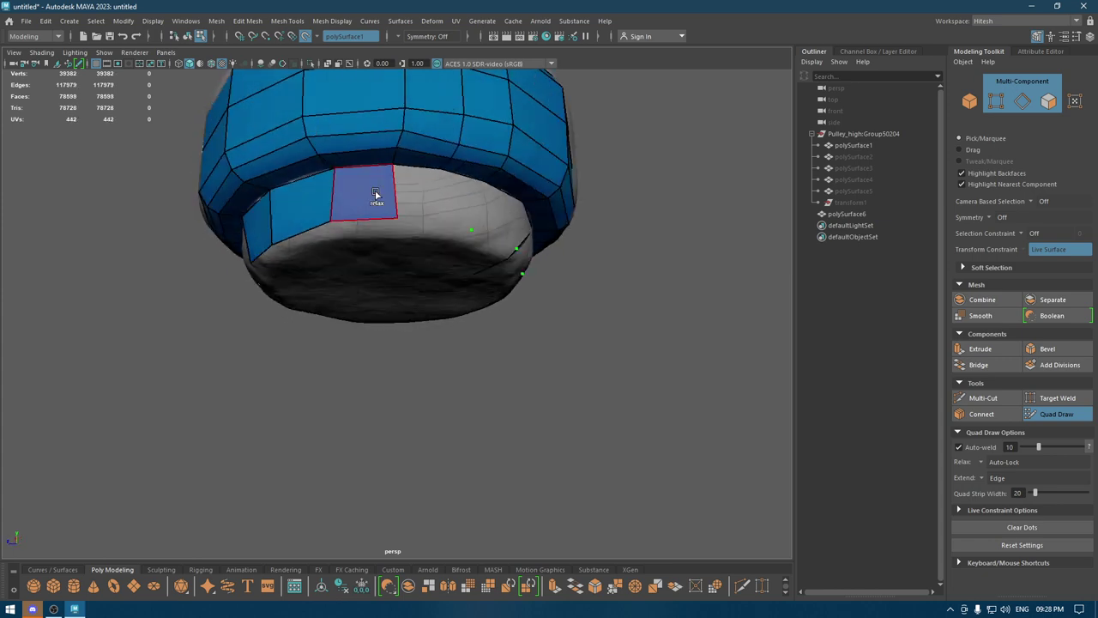
left_click(466, 208, "shift")
left_click_drag(466, 208, 386, 220, "alt")
left_click(459, 215, "shift")
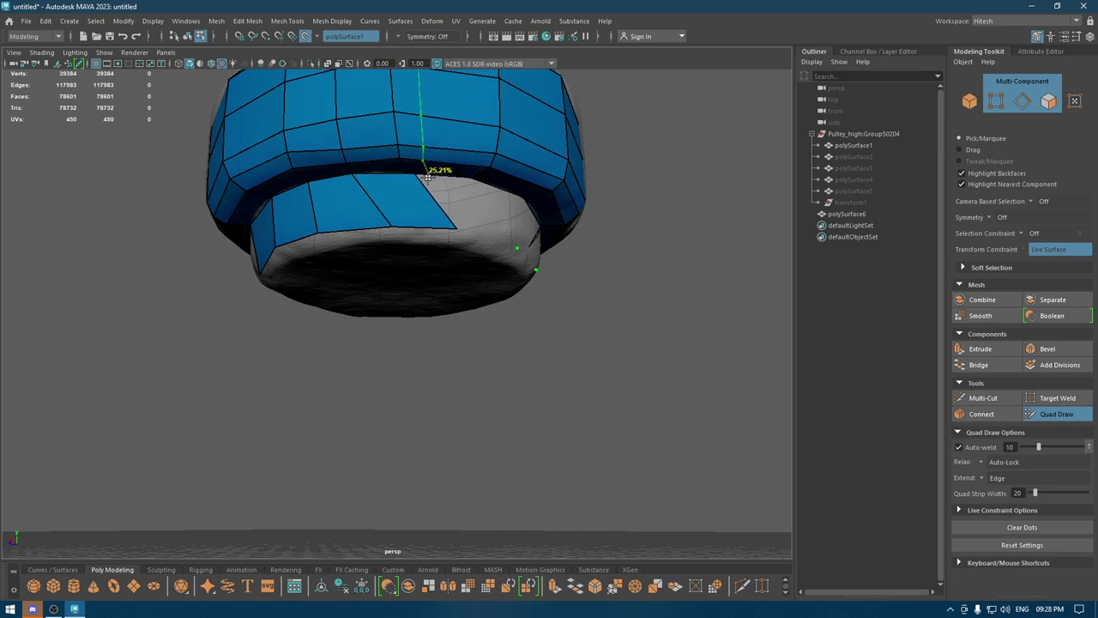
Slide the vertical edge loop right and relax the blue band's faces
left_click_drag(426, 176, 424, 146, "alt")
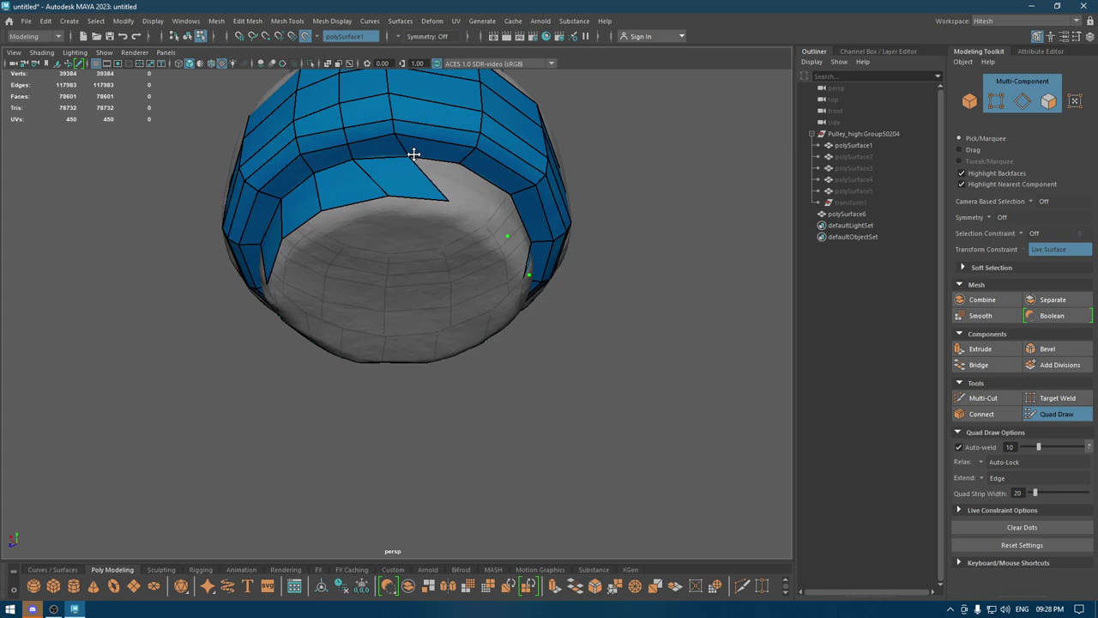
left_click_drag(412, 153, 411, 201, "alt")
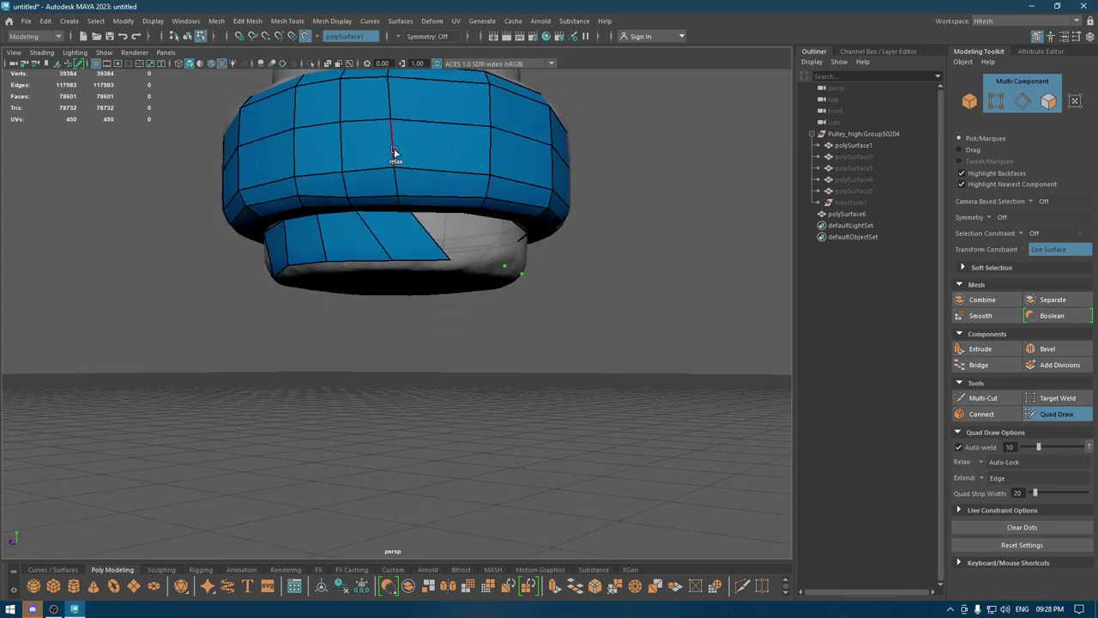
middle_click_drag(393, 149, 407, 149, "ctrl")
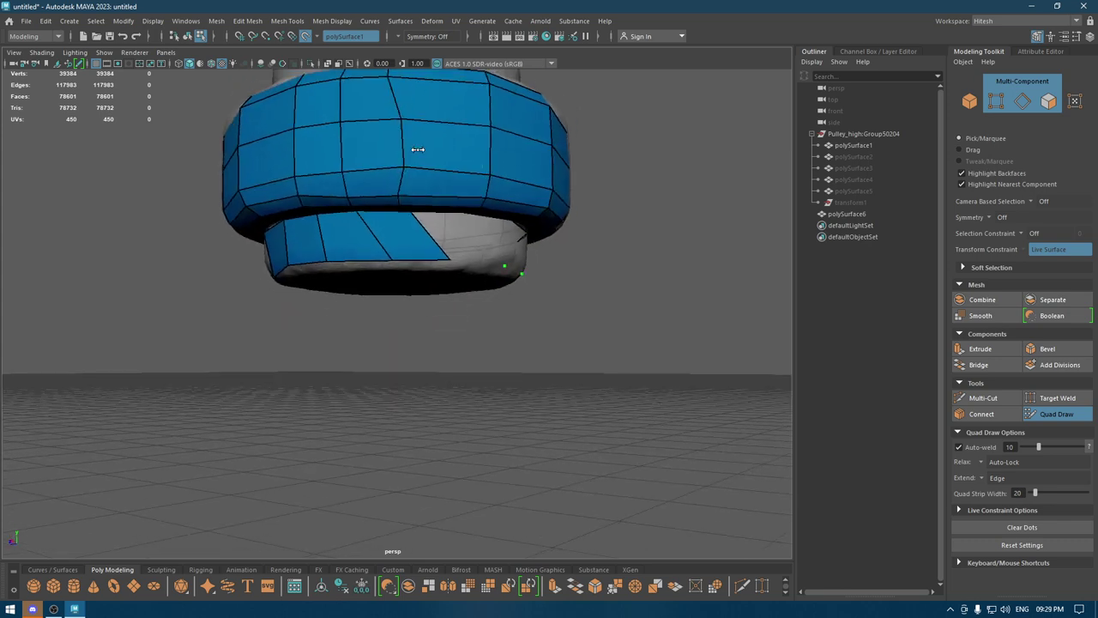
mouse_move(407, 168)
left_mouse_down("shift")
mouse_move(398, 103)
mouse_move(431, 203)
left_mouse_up("shift")
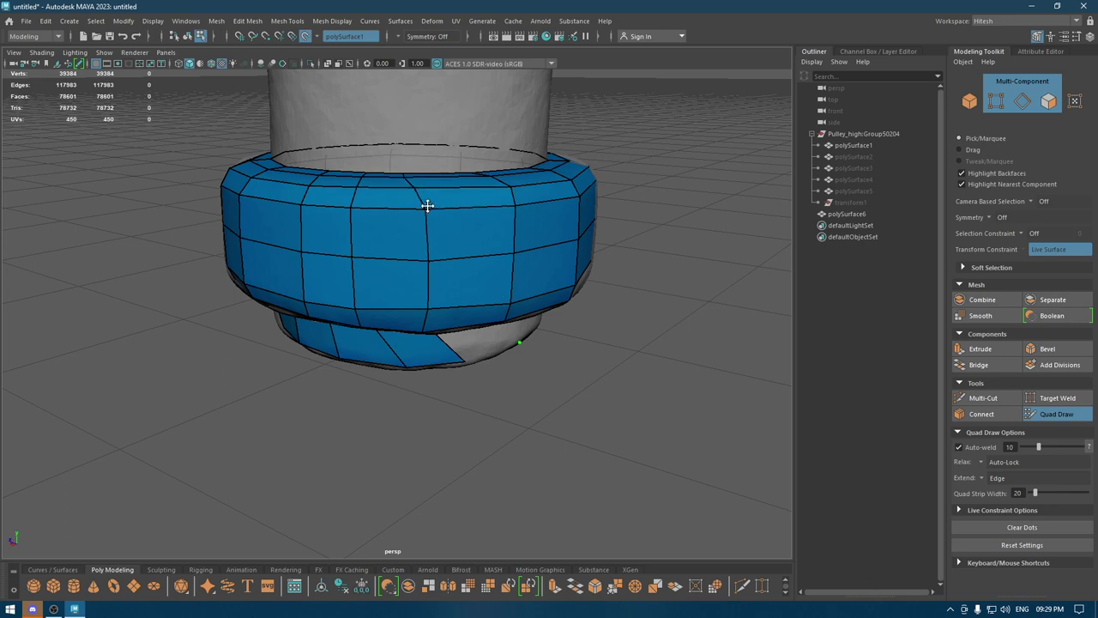
Orbit around the ring and place a new guide dot on the lower band
left_click_drag(426, 208, 426, 223, "alt")
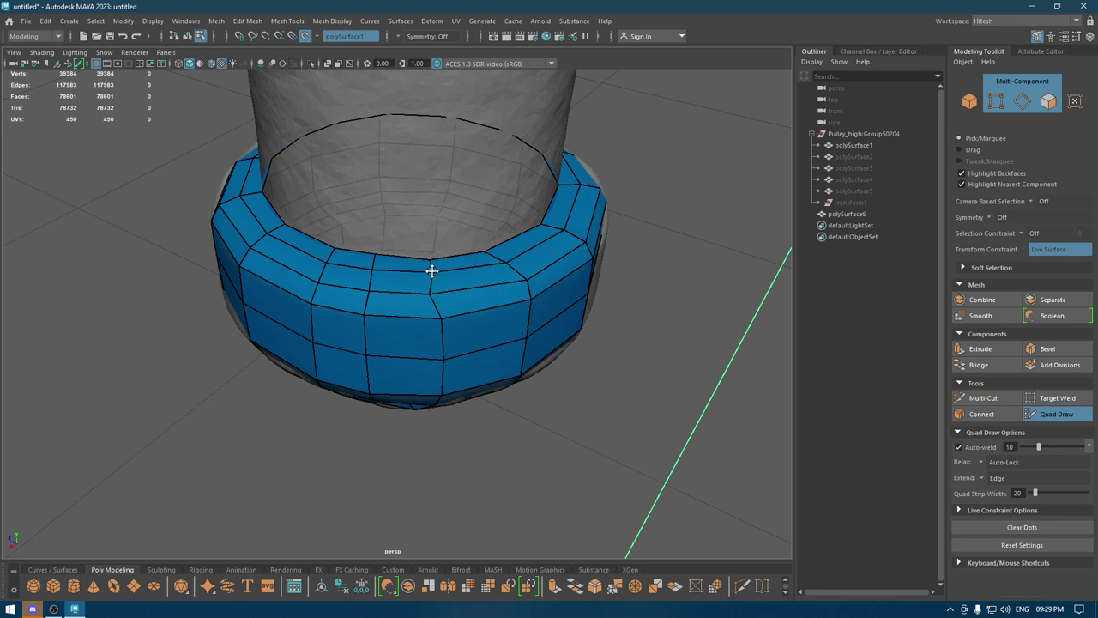
mouse_move(439, 293)
left_mouse_down("alt")
mouse_move(458, 303)
mouse_move(429, 266)
mouse_move(403, 270)
left_mouse_up("alt")
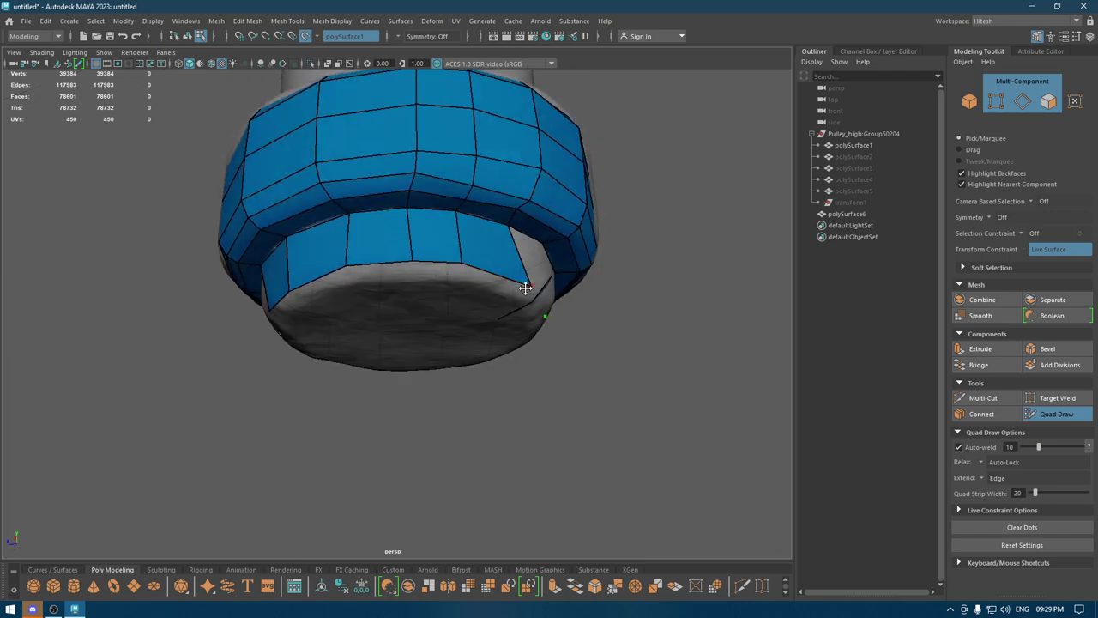
mouse_move(525, 287)
left_mouse_down("alt")
mouse_move(395, 274)
mouse_move(399, 205)
left_mouse_up("alt")
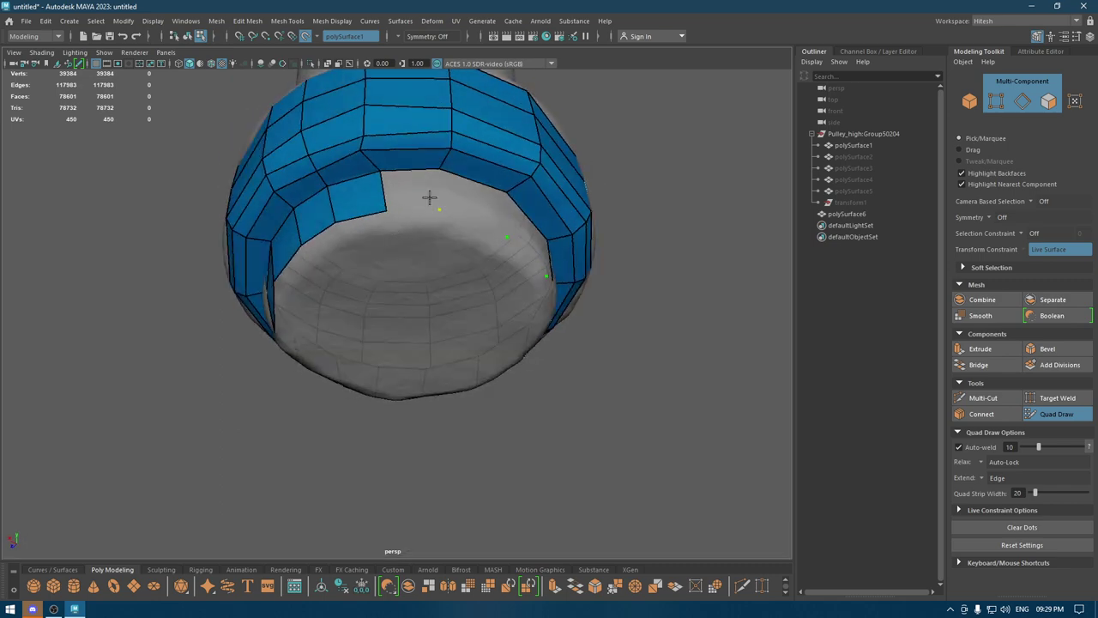
mouse_move(391, 182)
left_mouse_down("alt")
mouse_move(417, 213)
mouse_move(422, 241)
left_mouse_up("alt")
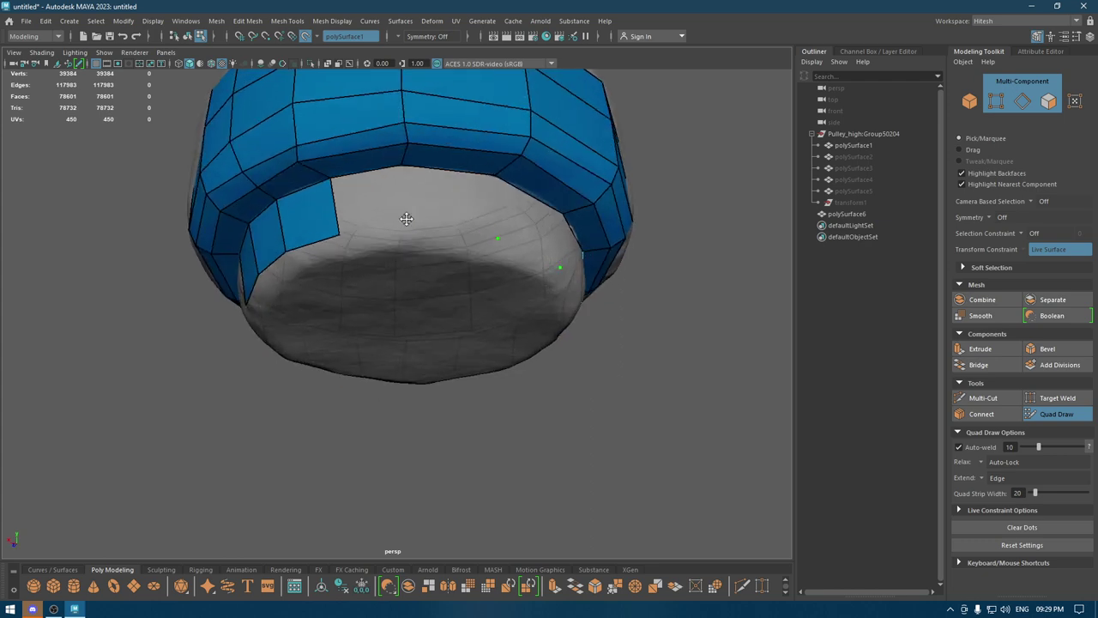
left_click(406, 220)
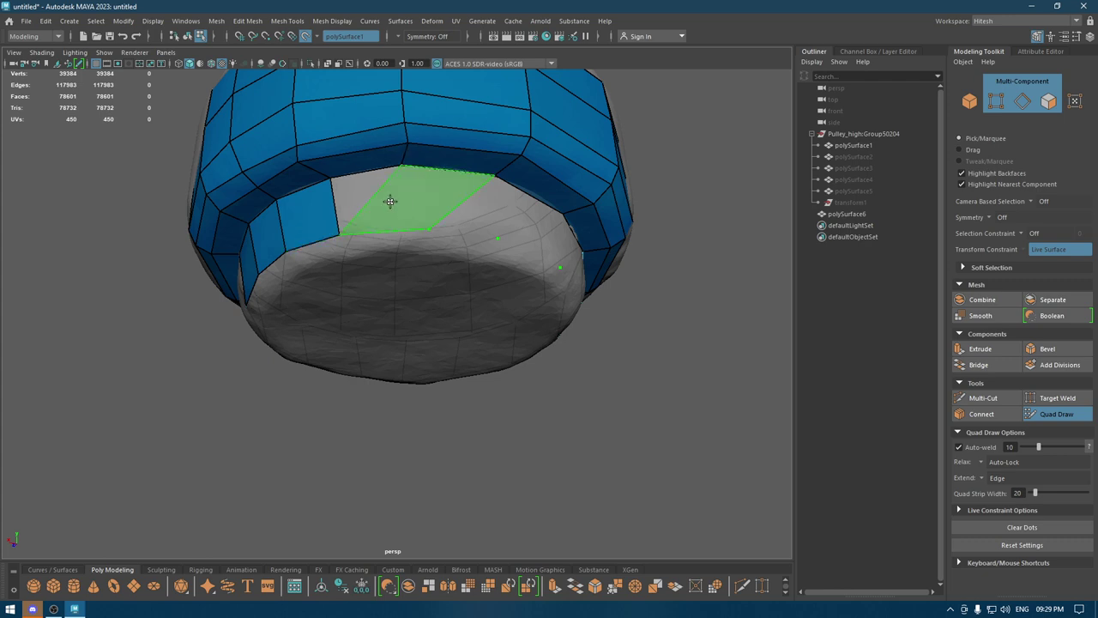
Add quads into the lower ring's gaps and weld the notch between the new faces
left_click(455, 208, "shift")
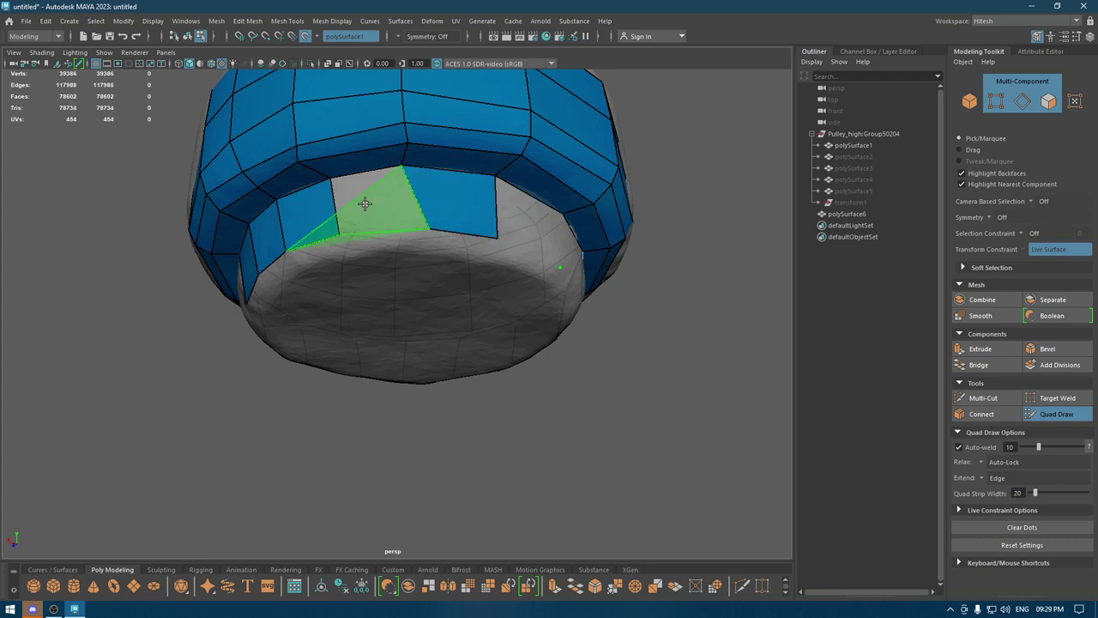
mouse_move(350, 179)
left_mouse_down()
mouse_move(360, 209)
mouse_move(344, 238)
left_mouse_up()
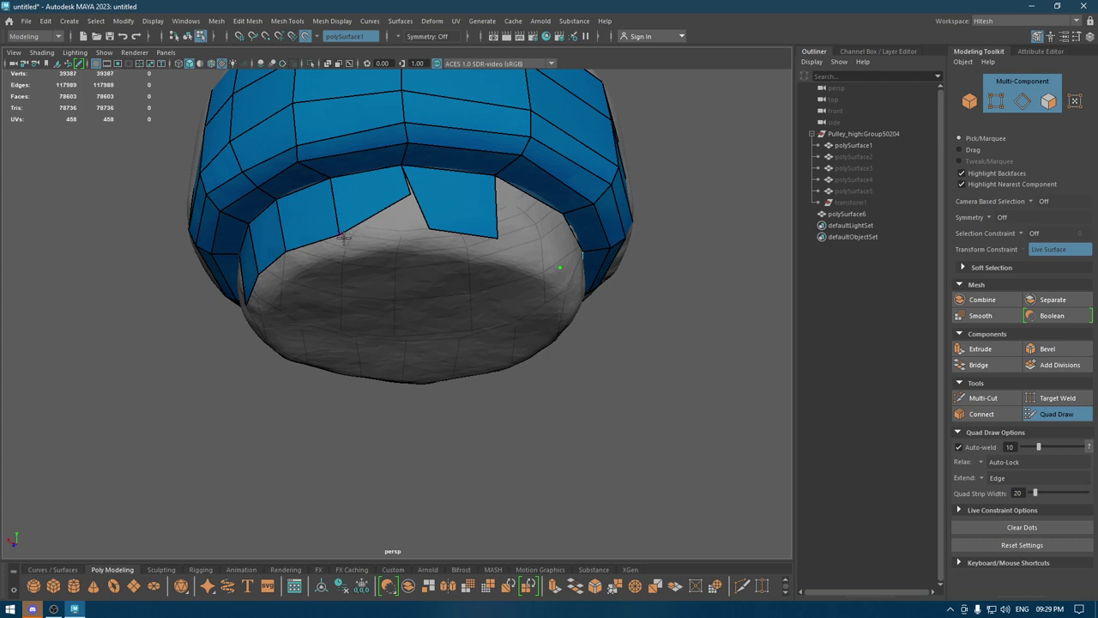
mouse_move(416, 192)
left_mouse_down()
mouse_move(426, 230)
mouse_move(385, 226)
left_mouse_up()
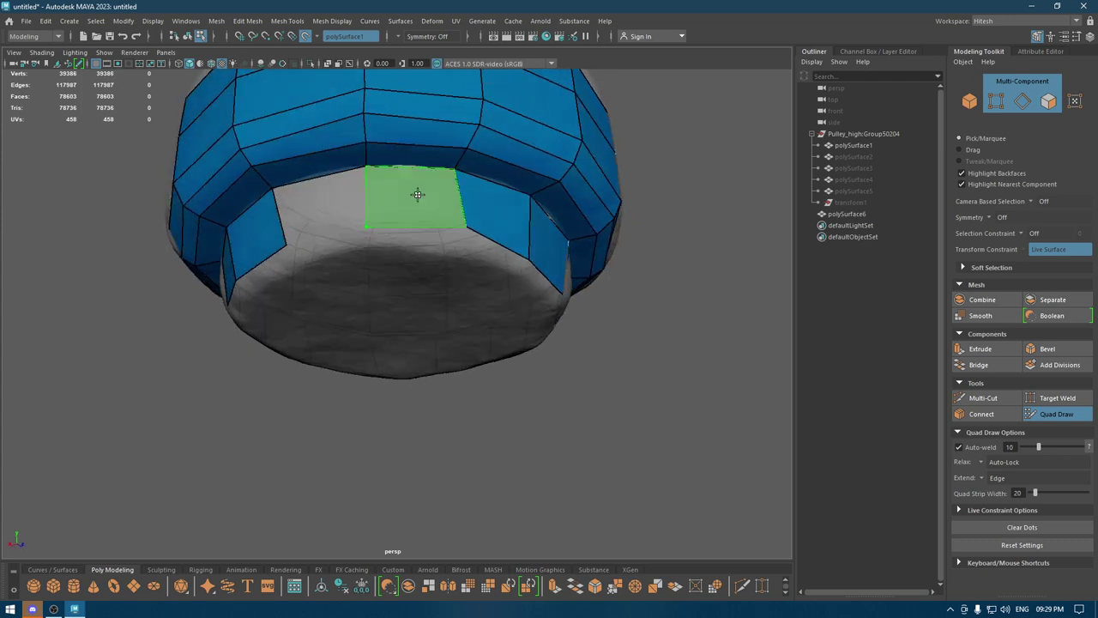
left_click(417, 195, "shift")
left_click(326, 209, "shift")
mouse_move(397, 192)
left_mouse_down("alt")
mouse_move(500, 206)
mouse_move(465, 225)
mouse_move(651, 235)
mouse_move(619, 226)
mouse_move(544, 243)
mouse_move(441, 289)
mouse_move(430, 263)
left_mouse_up("alt")
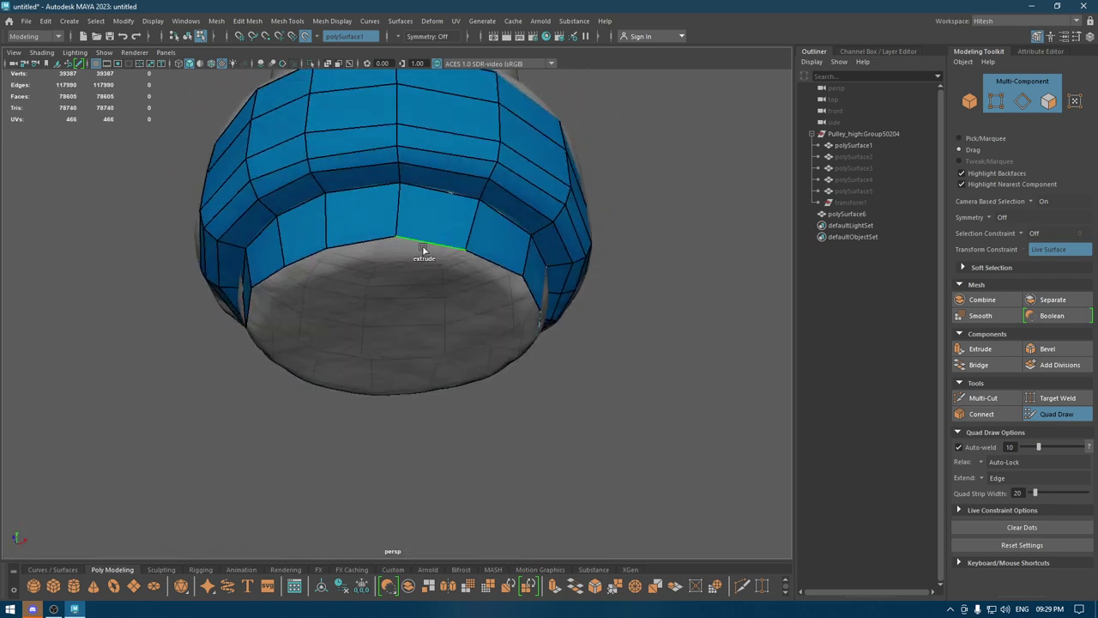
Try extending a bottom ring of quads down from the border, then undo it
middle_click_drag(423, 248, 422, 258)
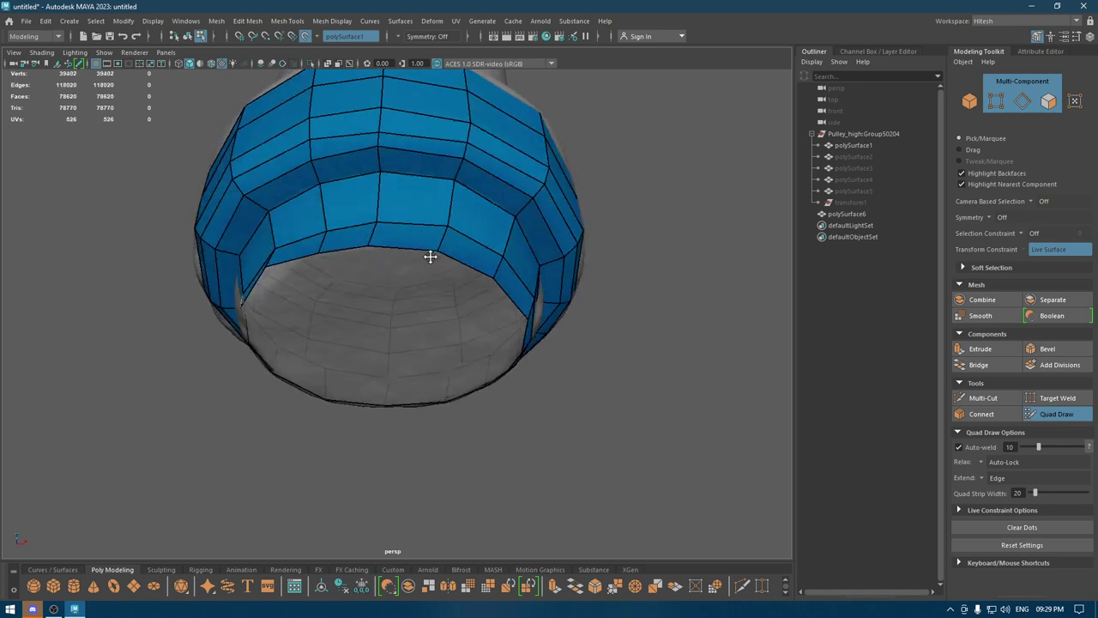
left_click_drag(430, 257, 471, 252, "alt")
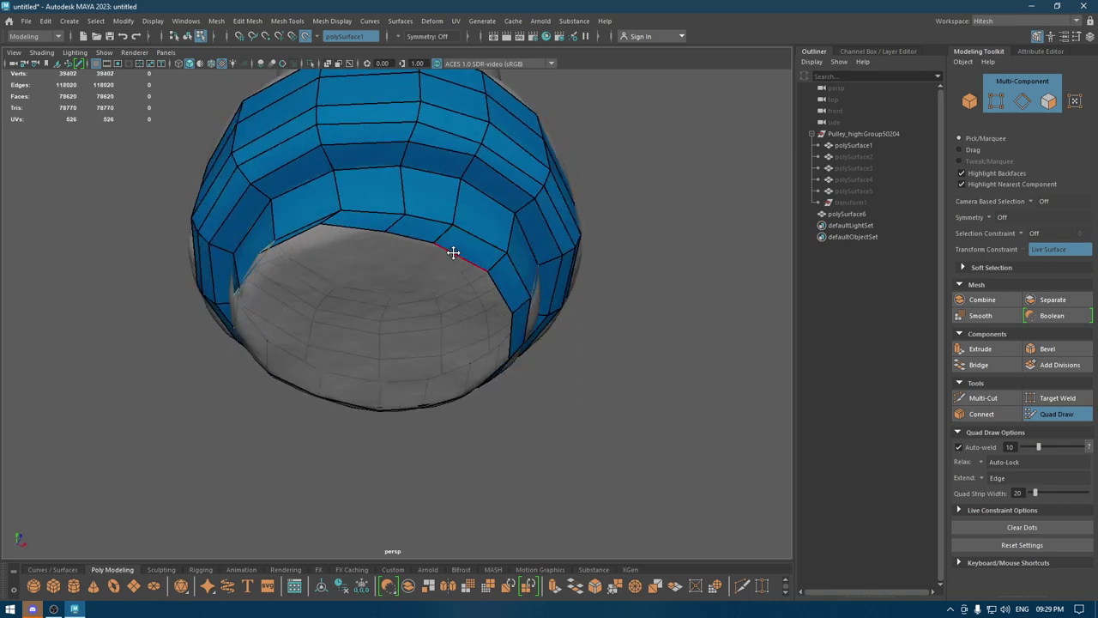
key("ctrl+z")
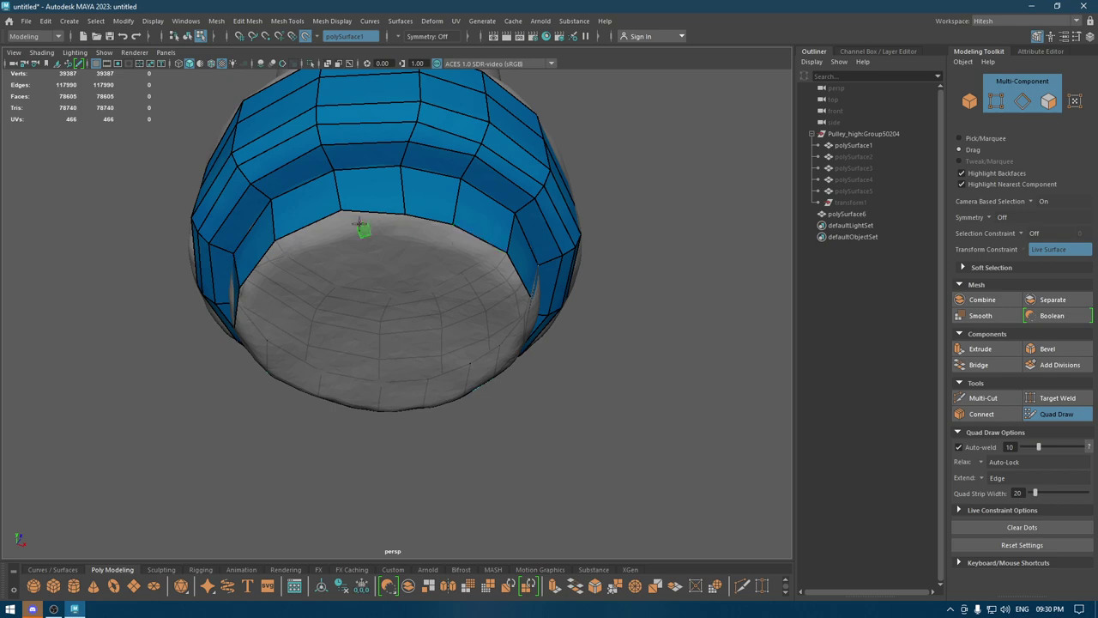
middle_click_drag(331, 223, 342, 258)
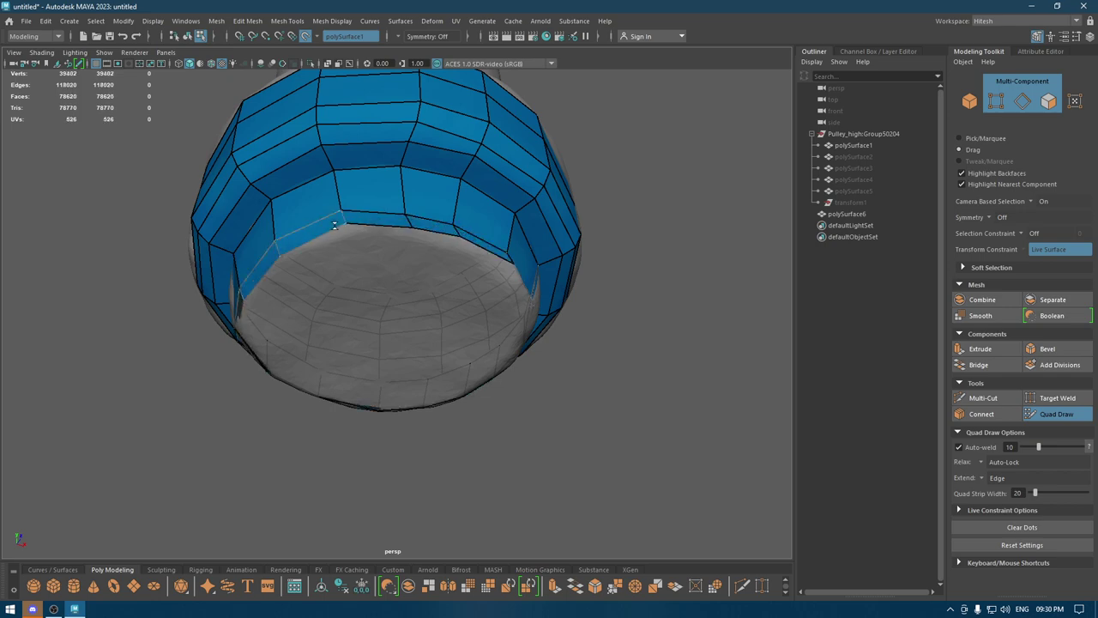
mouse_move(346, 275)
left_mouse_down("alt")
mouse_move(454, 282)
mouse_move(355, 329)
mouse_move(417, 341)
mouse_move(360, 304)
left_mouse_up("alt")
key("ctrl+z")
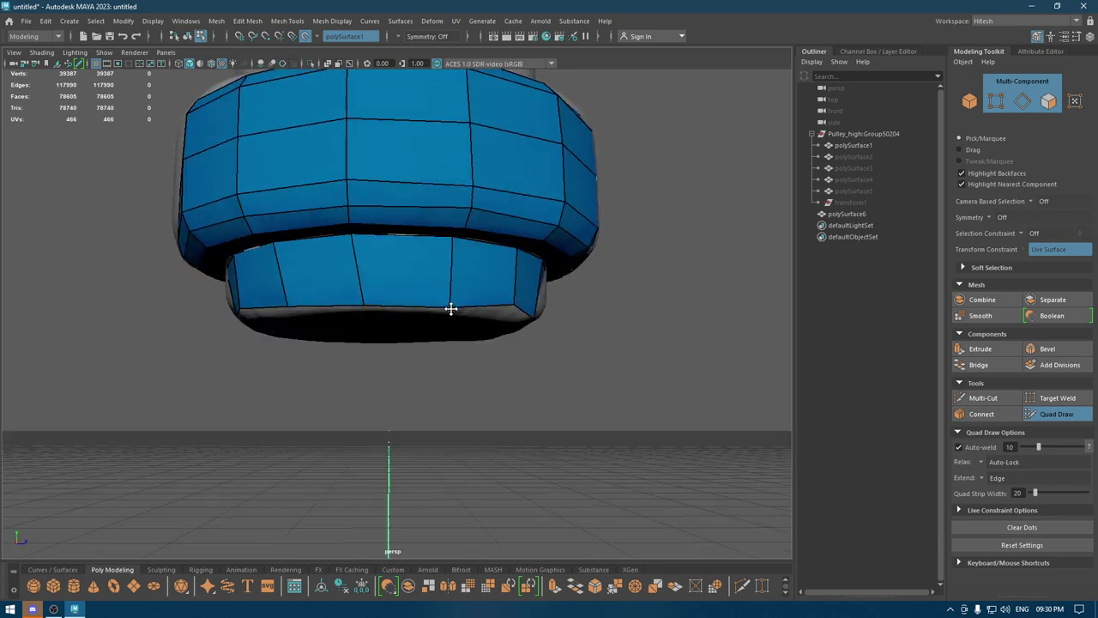
Insert a horizontal edge loop around the ring's lower band and orbit to check it
mouse_move(451, 309)
left_mouse_down("alt")
mouse_move(435, 301)
mouse_move(446, 284)
mouse_move(393, 294)
mouse_move(376, 263)
mouse_move(413, 289)
mouse_move(463, 267)
mouse_move(429, 283)
mouse_move(344, 289)
left_mouse_up("alt")
left_click(467, 286, "ctrl")
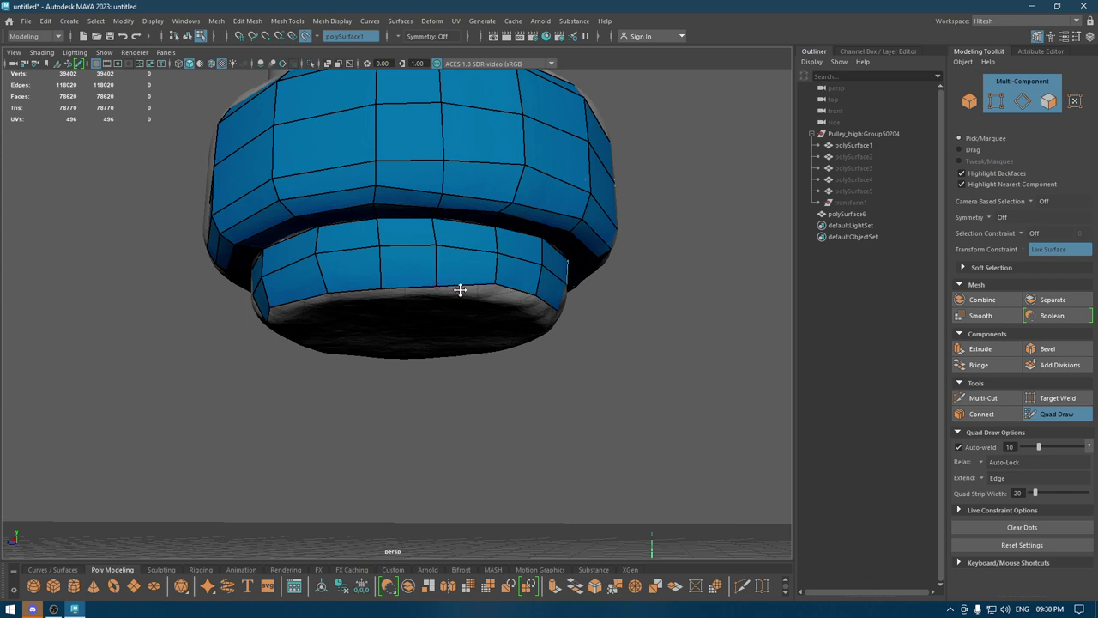
mouse_move(460, 289)
left_mouse_down("alt")
mouse_move(374, 283)
mouse_move(427, 278)
left_mouse_up("alt")
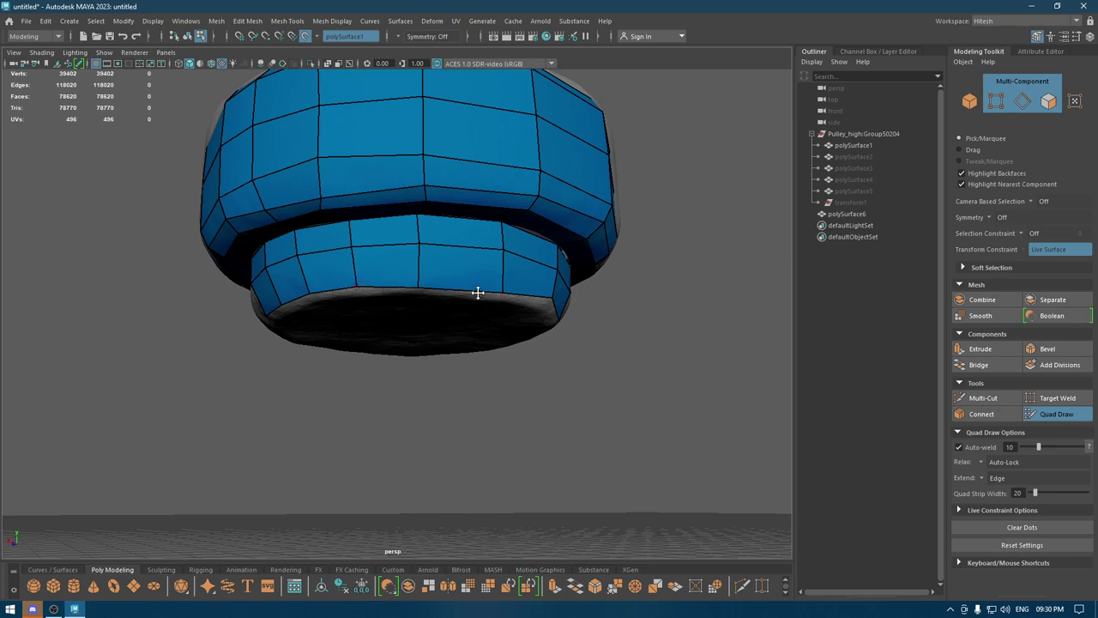
mouse_move(477, 293)
left_mouse_down("alt")
mouse_move(301, 278)
mouse_move(364, 264)
left_mouse_up("alt")
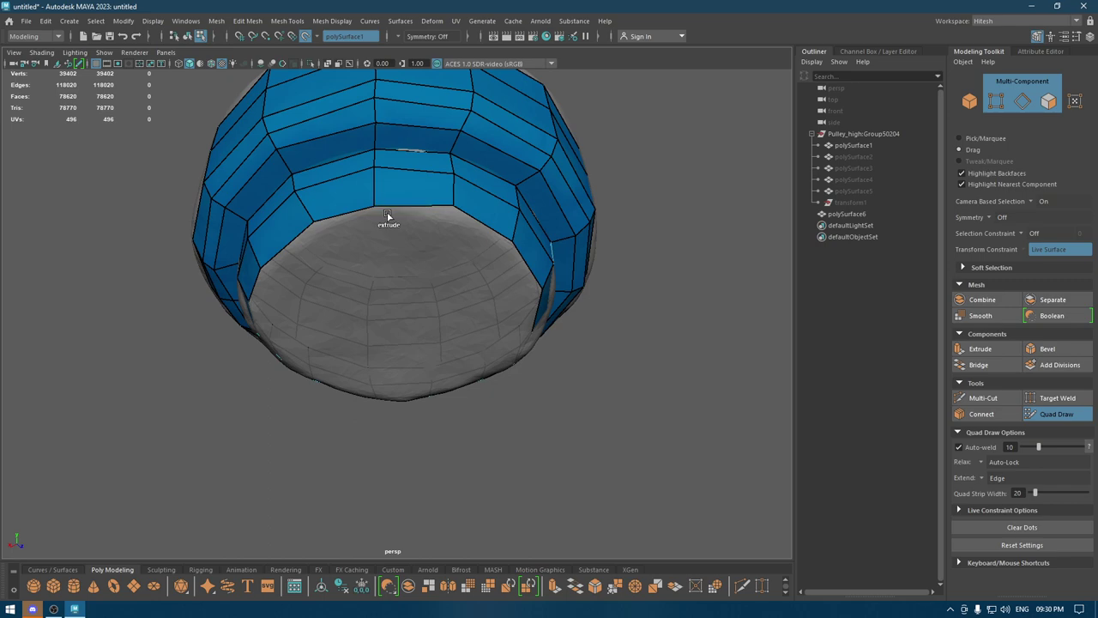
Discard a stray quad strip along the lower border and inspect the ring from both sides
mouse_move(385, 216)
left_mouse_down()
mouse_move(375, 261)
mouse_move(450, 206)
mouse_move(598, 180)
mouse_move(489, 192)
mouse_move(497, 328)
mouse_move(507, 245)
mouse_move(529, 360)
mouse_move(526, 317)
mouse_move(509, 420)
mouse_move(297, 421)
mouse_move(357, 378)
left_mouse_up()
key("ctrl+z")
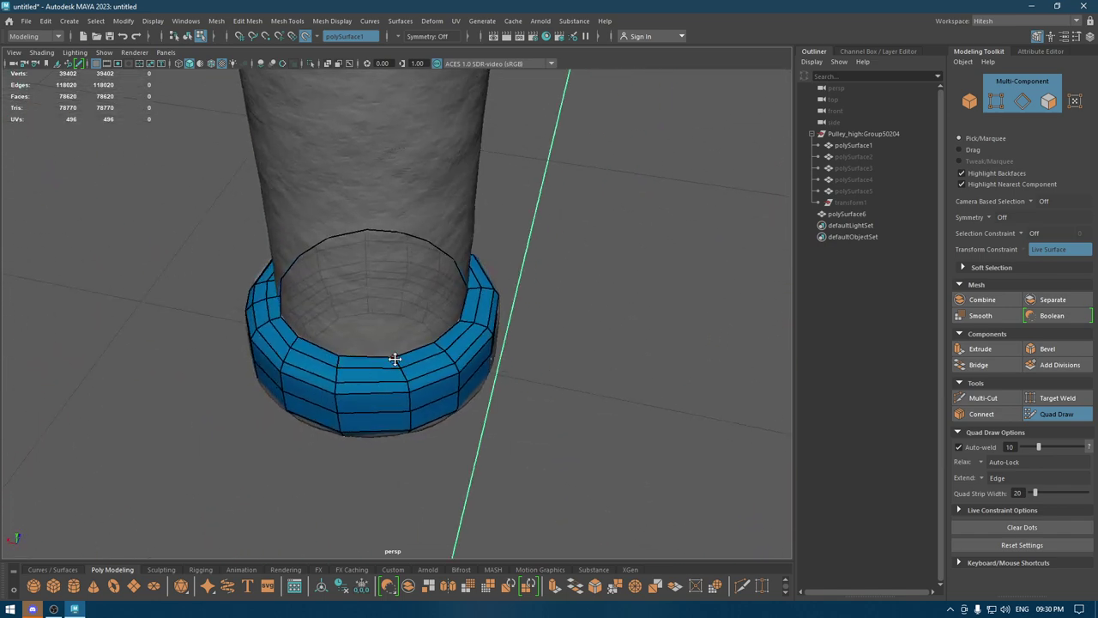
mouse_move(459, 342)
left_mouse_down("alt")
mouse_move(460, 260)
mouse_move(314, 263)
mouse_move(396, 331)
left_mouse_up("alt")
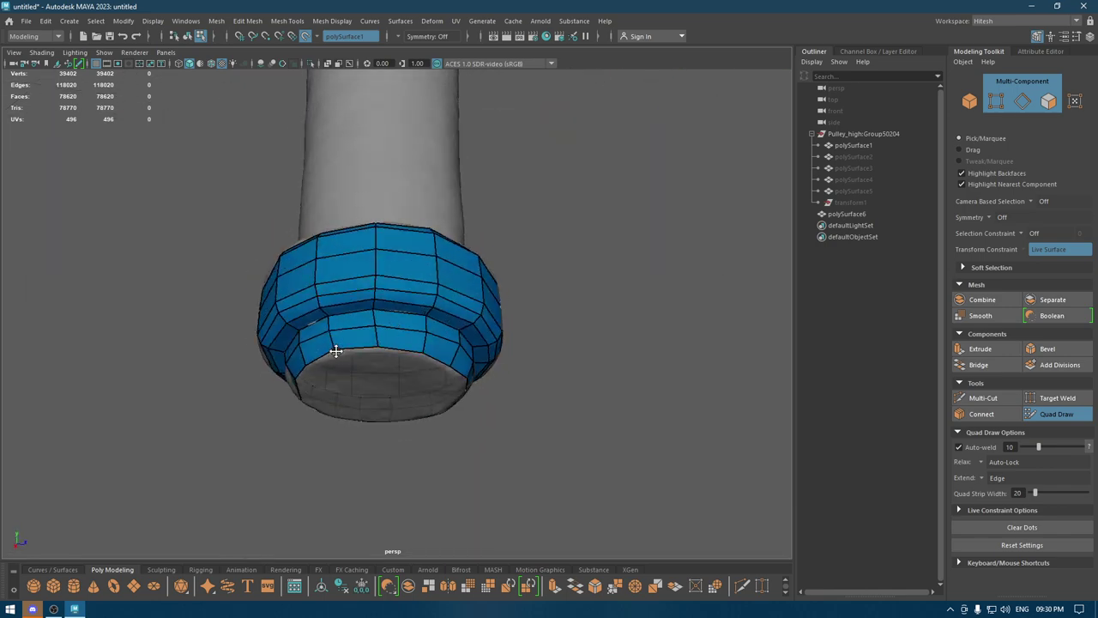
mouse_move(333, 353)
left_mouse_down("alt")
mouse_move(473, 351)
mouse_move(506, 363)
mouse_move(505, 410)
mouse_move(464, 333)
mouse_move(477, 306)
left_mouse_up("alt")
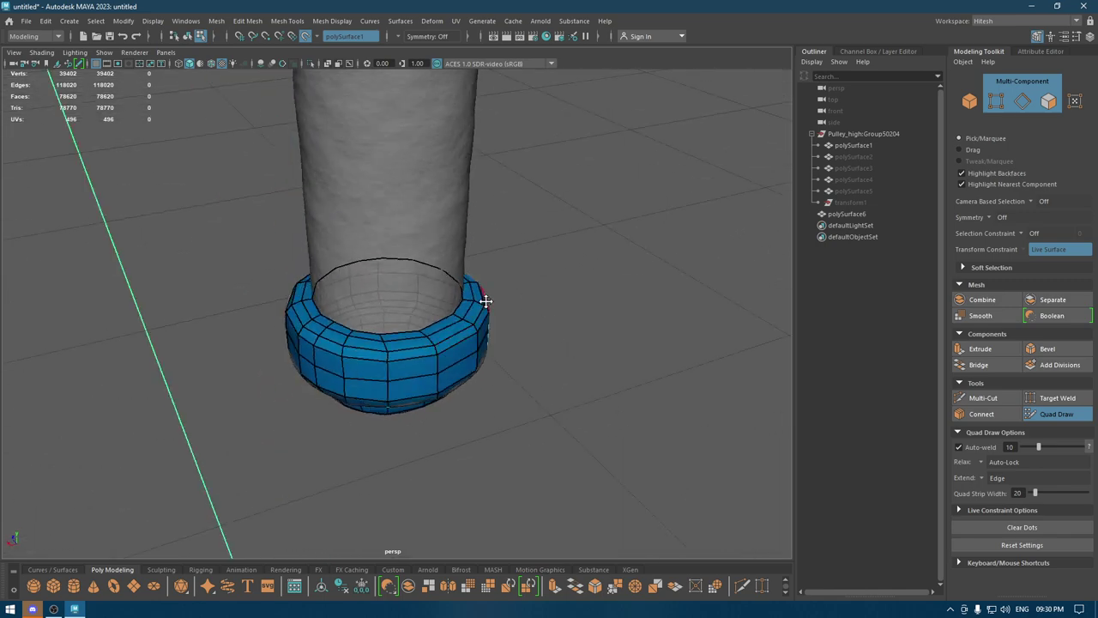
Select the ring's top edge loop and extrude it up the shaft in successive sections
key("w")
double_click(403, 331)
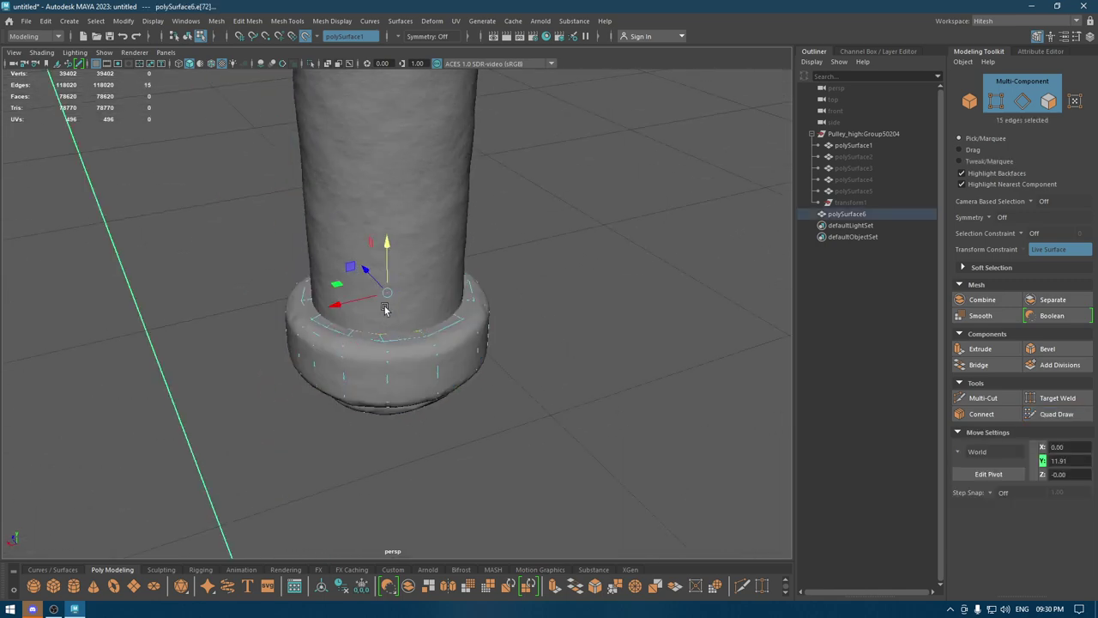
mouse_move(385, 246)
left_mouse_down()
mouse_move(406, 180)
mouse_move(429, 257)
left_mouse_up()
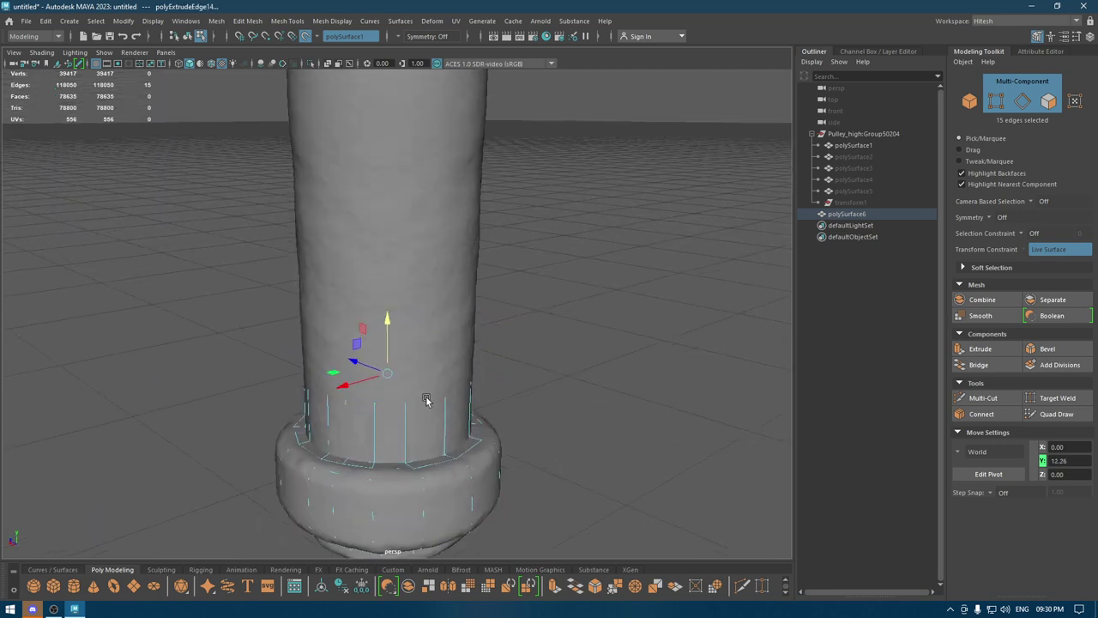
scroll(389, 299, "up", 3)
mouse_move(388, 299)
left_mouse_down("shift")
mouse_move(392, 176)
mouse_move(385, 189)
left_mouse_up("shift")
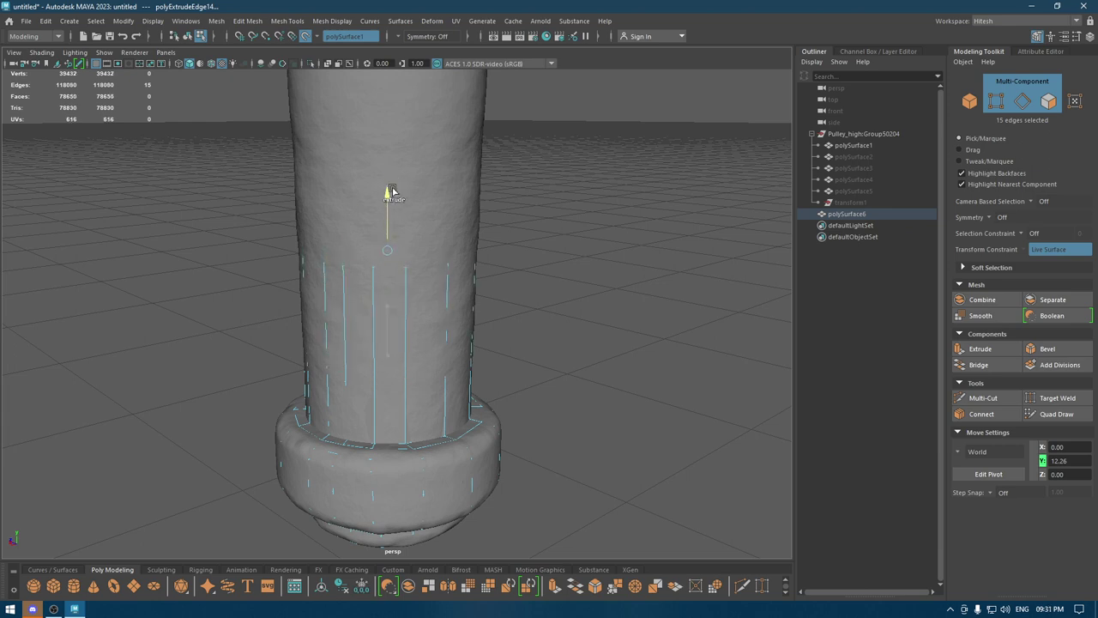
scroll(390, 190, "down", 2)
scroll(392, 172, "down", 2)
scroll(392, 249, "down", 3)
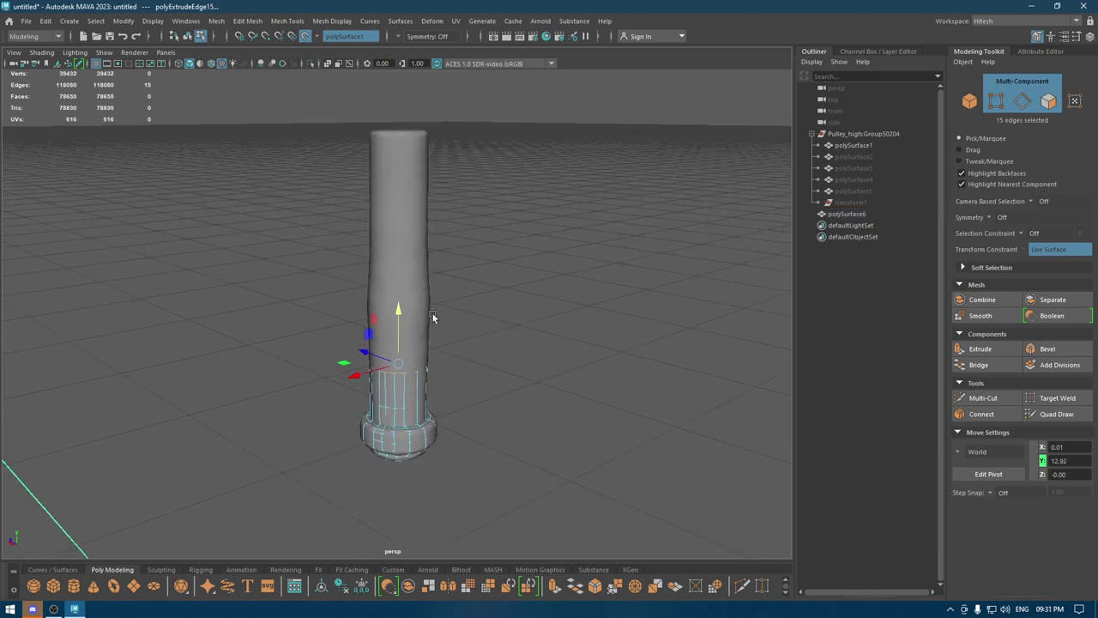
mouse_move(399, 310)
left_mouse_down("shift")
mouse_move(387, 166)
mouse_move(403, 221)
left_mouse_up("shift")
Scale the extruded band and extrude it further up to the shaft's top
key("r")
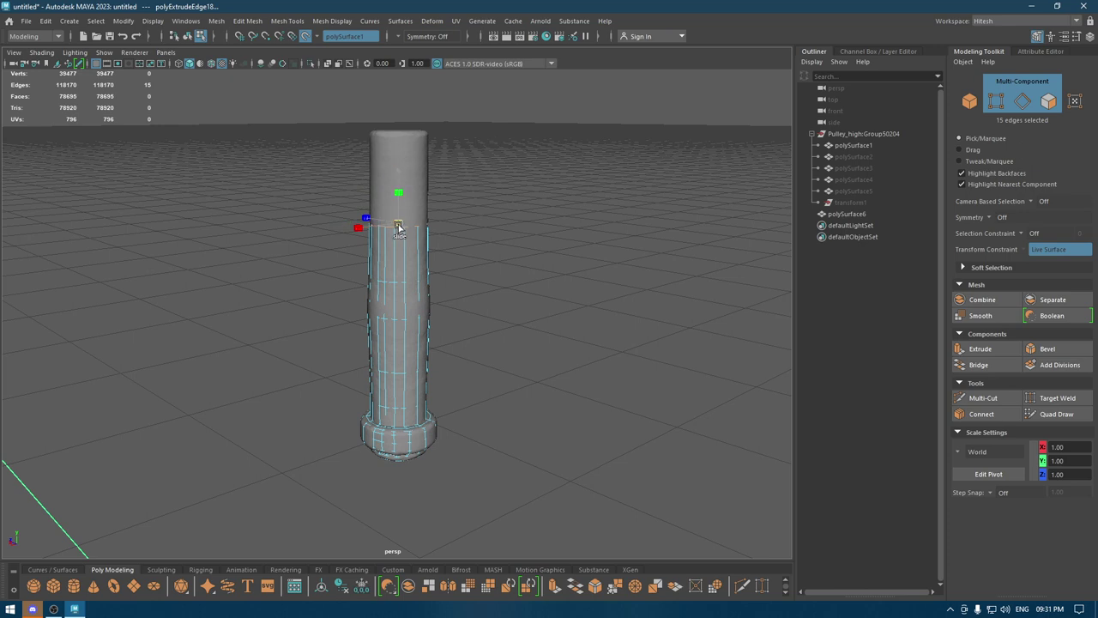
middle_click_drag(397, 225, 395, 225)
right_click_drag(390, 213, 471, 443, "alt")
key("w")
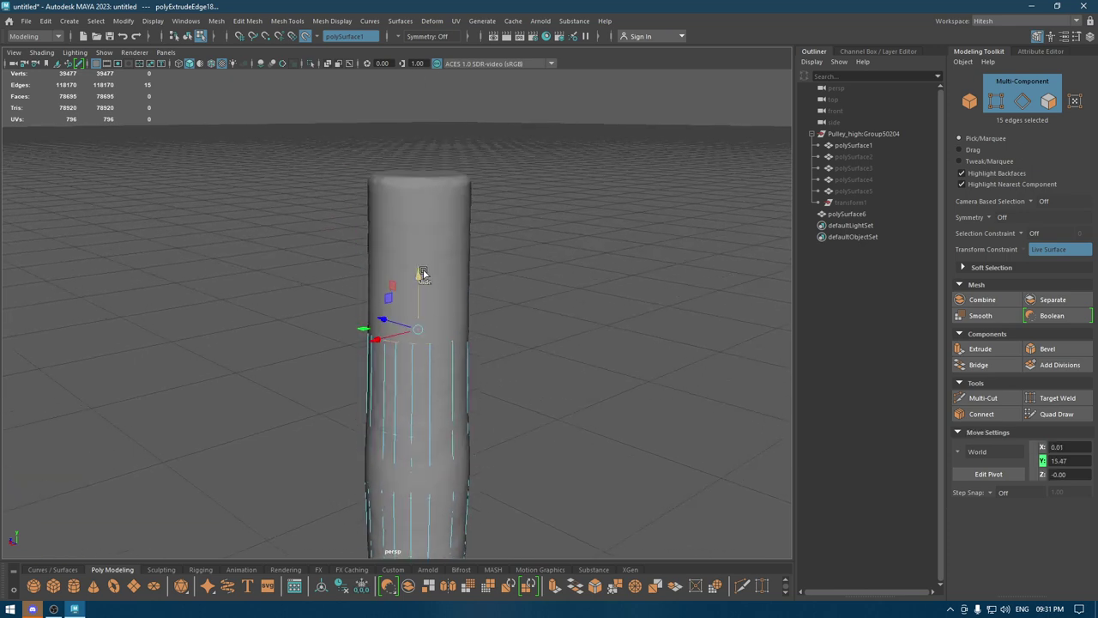
mouse_move(421, 272)
left_mouse_down("shift")
mouse_move(422, 129)
mouse_move(430, 255)
left_mouse_up("shift")
left_click_drag(426, 212, 435, 182, "shift")
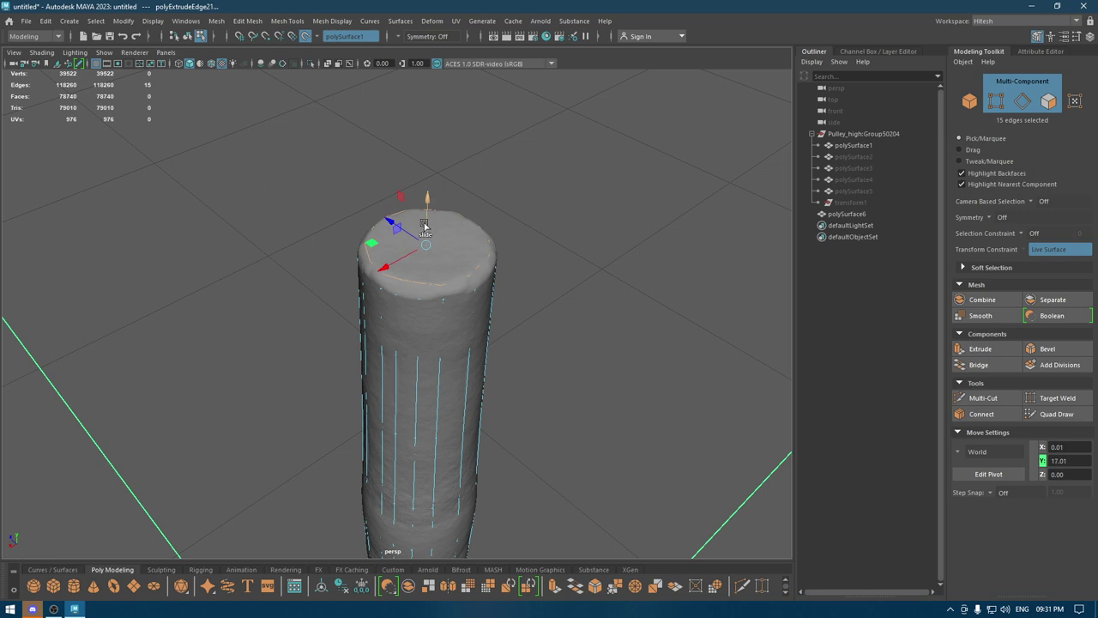
Shrink the top ring inward and merge it to a single centre vertex
key("r")
left_click_drag(424, 243, 387, 249, "shift")
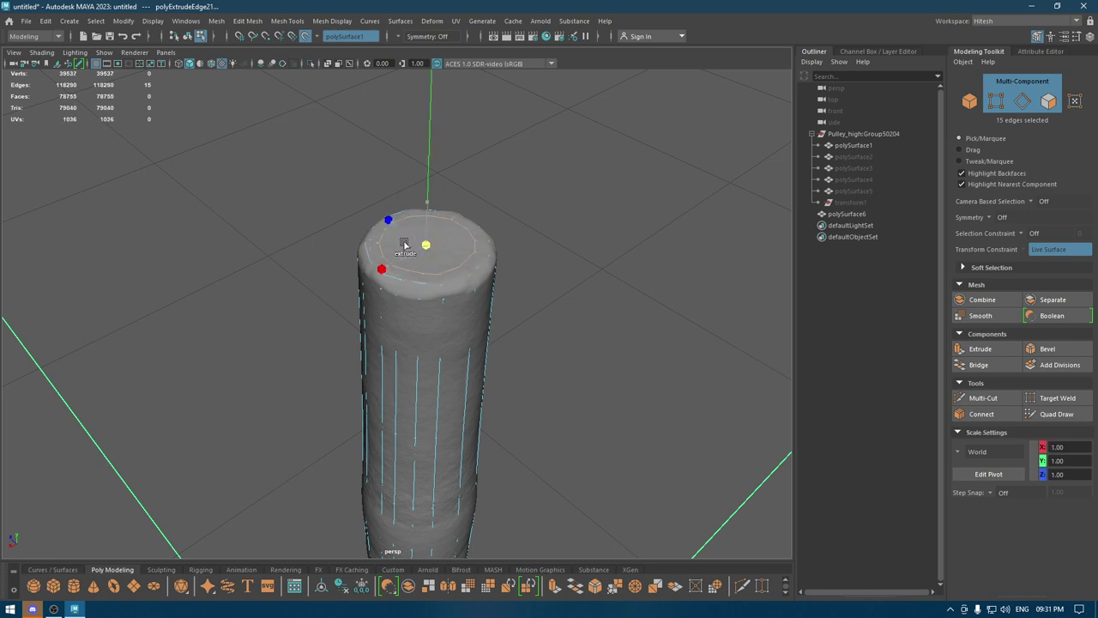
key("w")
right_click_drag(386, 246, 379, 177, "shift")
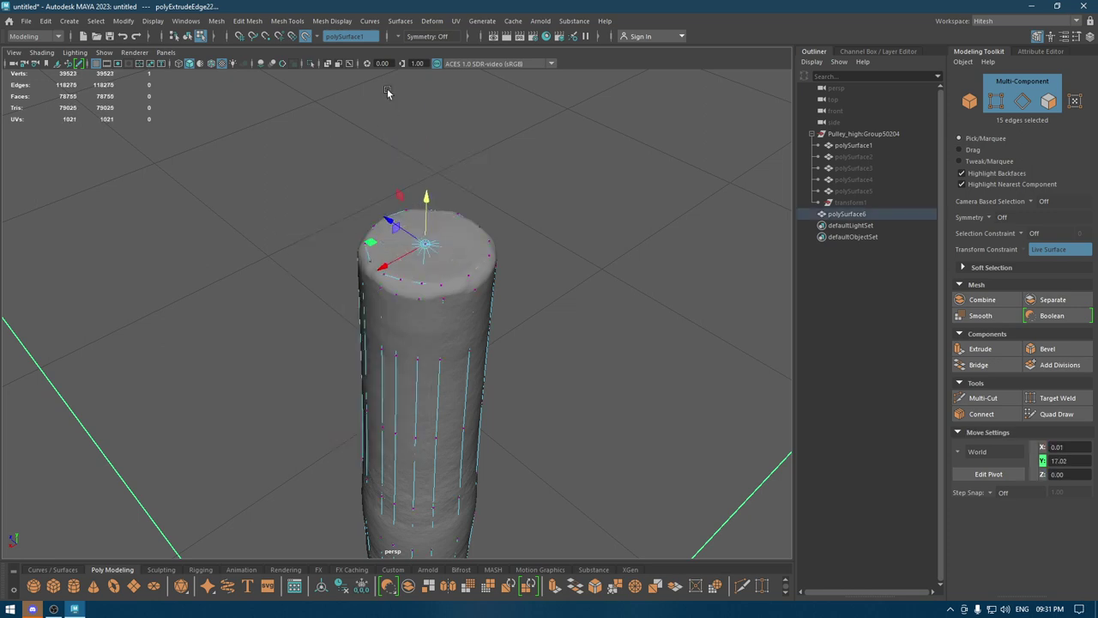
Extrude the shaft's bottom edge loop inward and merge it to one centre vertex
left_click_drag(407, 201, 456, 282, "alt")
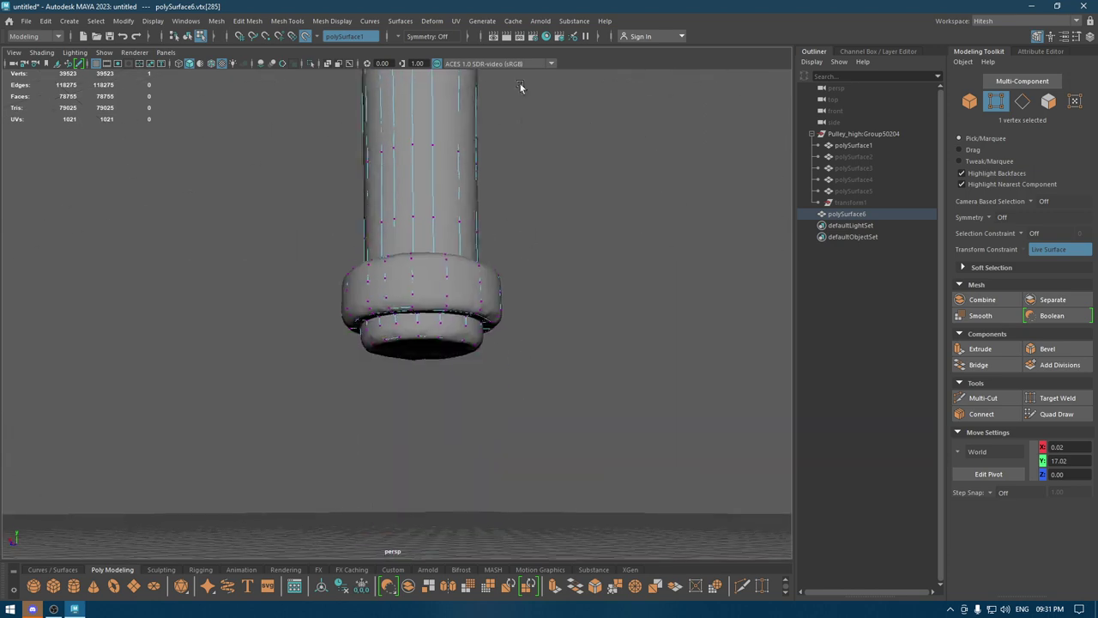
scroll(456, 281, "up", 3)
scroll(472, 276, "down", 1)
right_click_drag(404, 236, 402, 204)
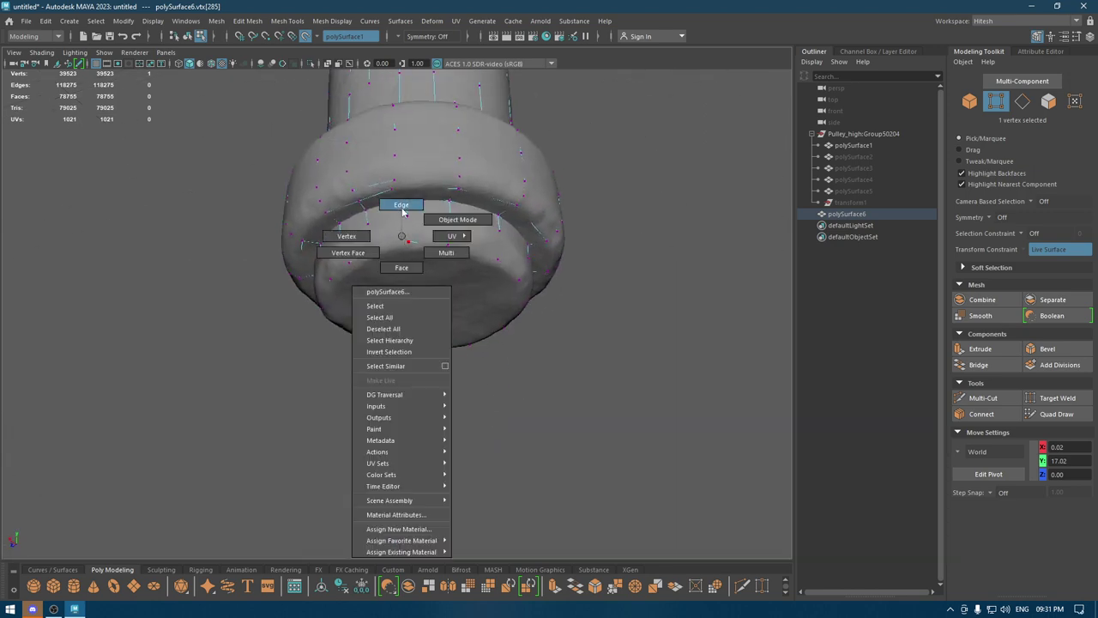
double_click(409, 246)
key("r")
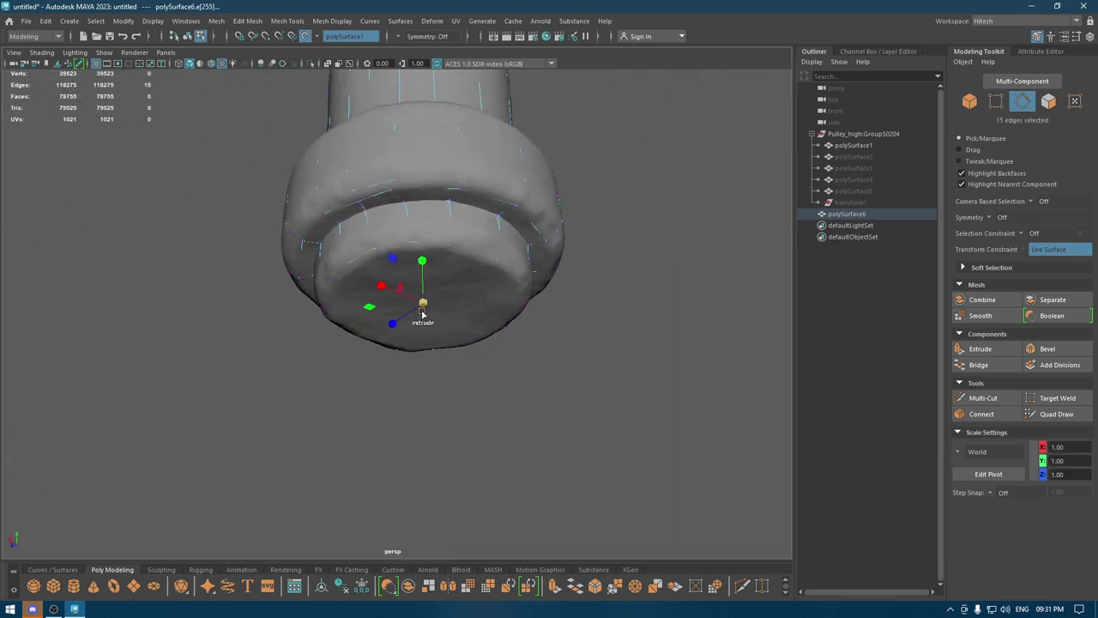
left_click_drag(423, 303, 392, 316, "shift")
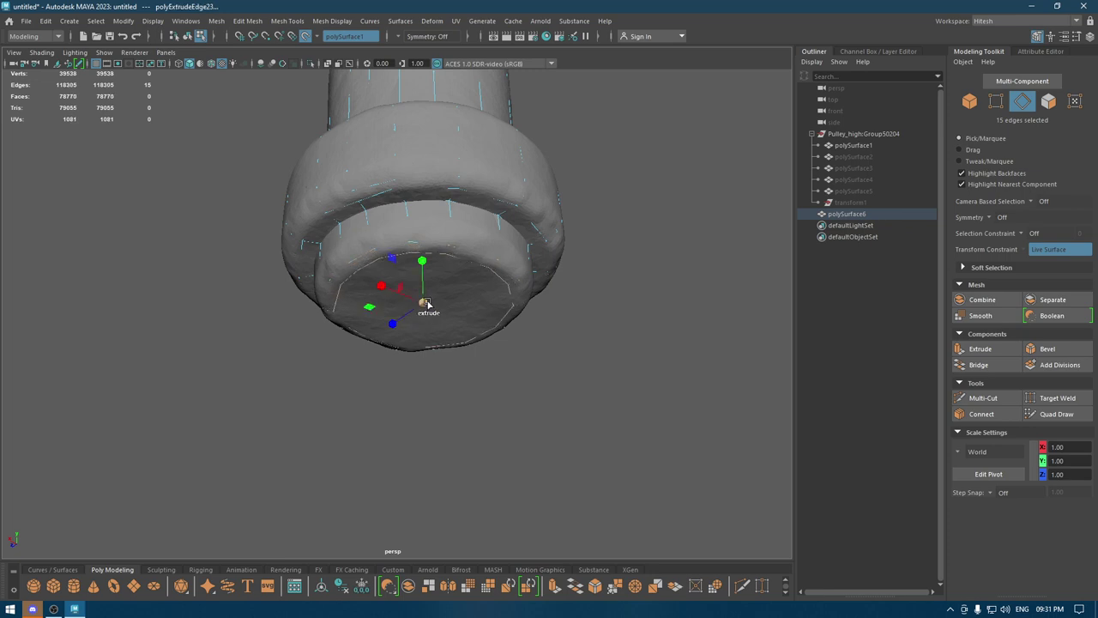
key("w")
mouse_move(369, 276)
right_mouse_down("shift")
mouse_move(427, 204)
mouse_move(480, 183)
right_mouse_up("shift")
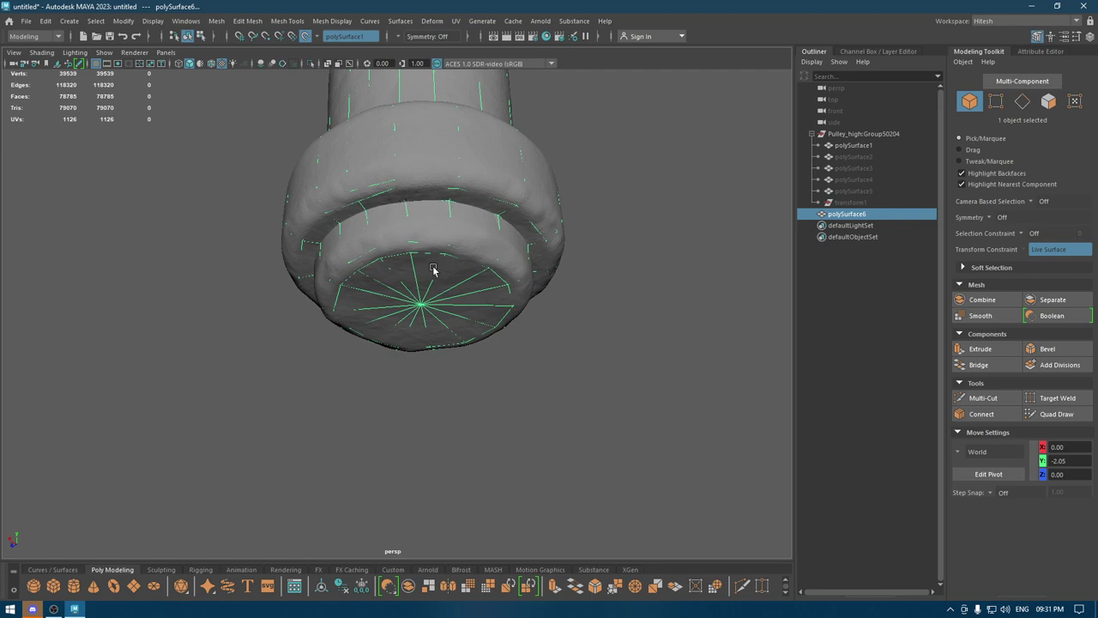
mouse_move(434, 269)
left_mouse_down("alt")
mouse_move(458, 269)
mouse_move(451, 183)
left_mouse_up("alt")
mouse_move(522, 303)
left_mouse_down("alt")
mouse_move(512, 297)
mouse_move(557, 360)
mouse_move(603, 314)
left_mouse_up("alt")
left_click(603, 314)
left_click(841, 214)
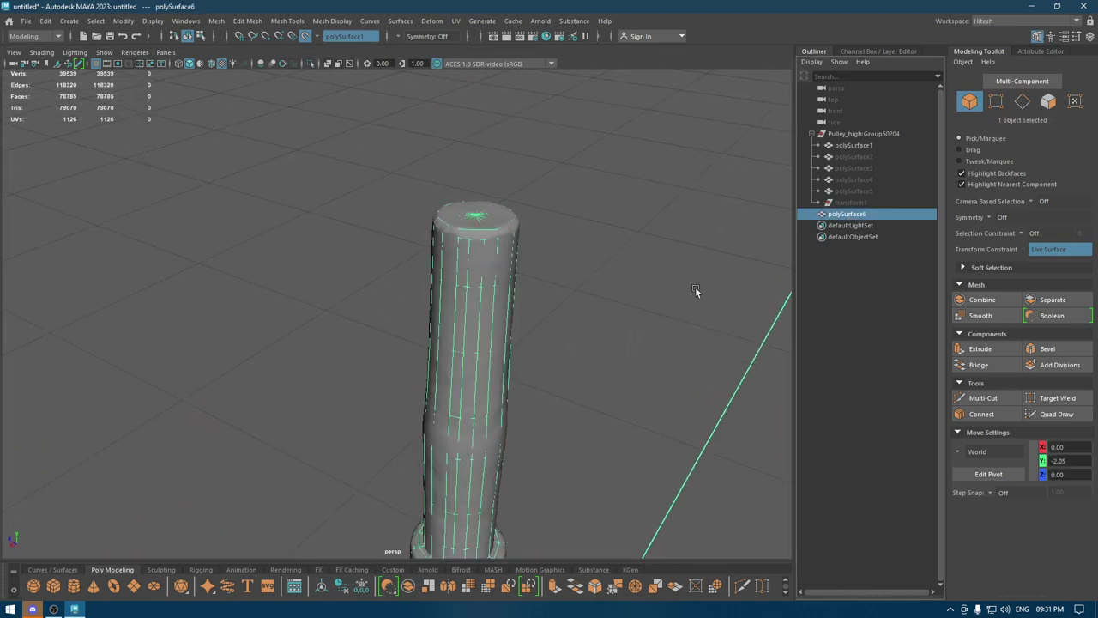
key("alt+h")
left_click(579, 344)
mouse_move(579, 344)
left_mouse_down("alt")
mouse_move(537, 225)
mouse_move(537, 281)
left_mouse_up("alt")
left_click(496, 338)
right_click_drag(481, 345, 520, 418, "alt")
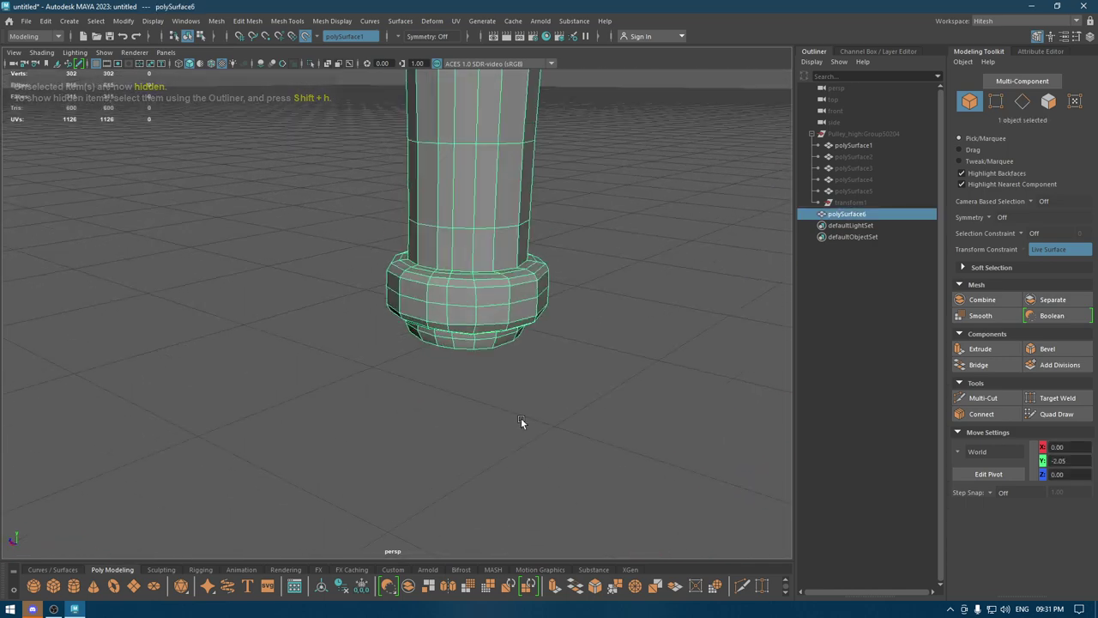
left_click_drag(520, 417, 479, 433, "alt")
right_click_drag(480, 433, 500, 257, "alt")
mouse_move(500, 257)
left_mouse_down("alt")
mouse_move(482, 318)
mouse_move(625, 238)
mouse_move(676, 150)
mouse_move(483, 283)
mouse_move(357, 283)
left_mouse_up("alt")
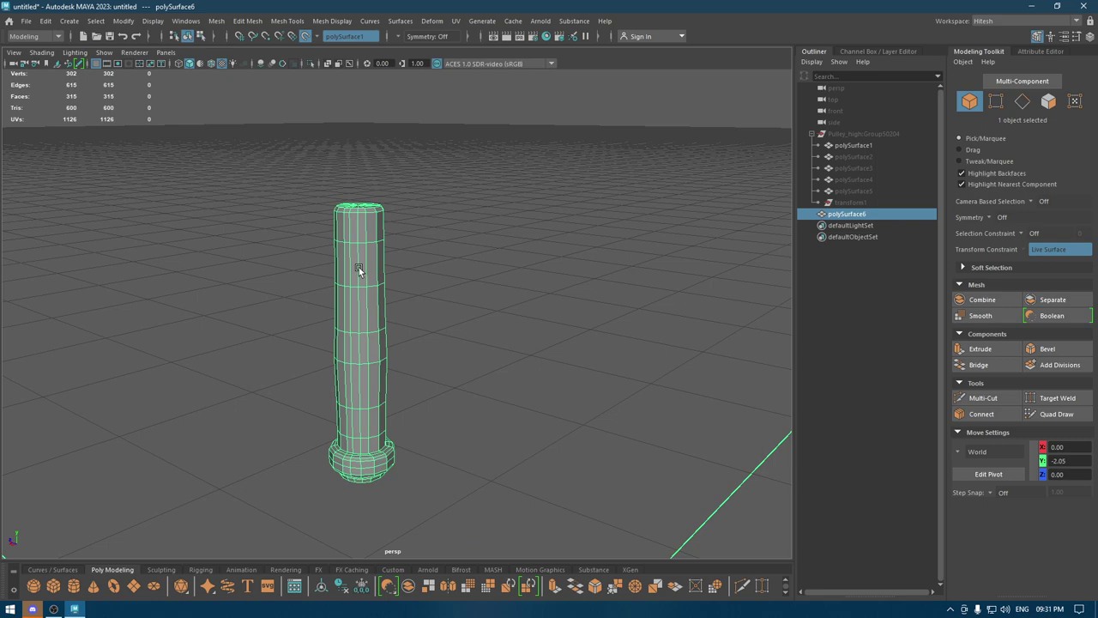
mouse_move(400, 287)
left_mouse_down("alt")
mouse_move(440, 264)
mouse_move(393, 399)
mouse_move(421, 350)
mouse_move(409, 346)
mouse_move(389, 376)
mouse_move(519, 456)
mouse_move(449, 295)
mouse_move(447, 216)
mouse_move(461, 304)
mouse_move(421, 303)
mouse_move(406, 223)
left_mouse_up("alt")
scroll(434, 419, "up", 2)
scroll(418, 324, "up", 2)
In Edge mode, select the radial spoke edges around the shaft's end cap
mouse_move(473, 239)
left_mouse_down("alt")
mouse_move(467, 328)
mouse_move(422, 200)
left_mouse_up("alt")
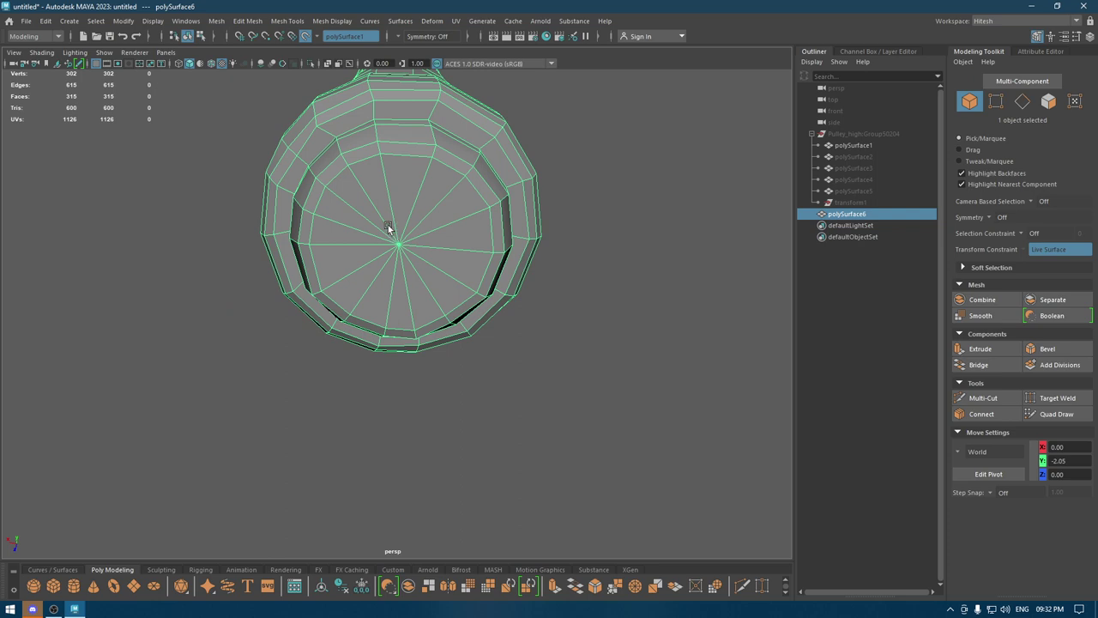
right_click_drag(387, 227, 390, 220)
left_click(391, 185)
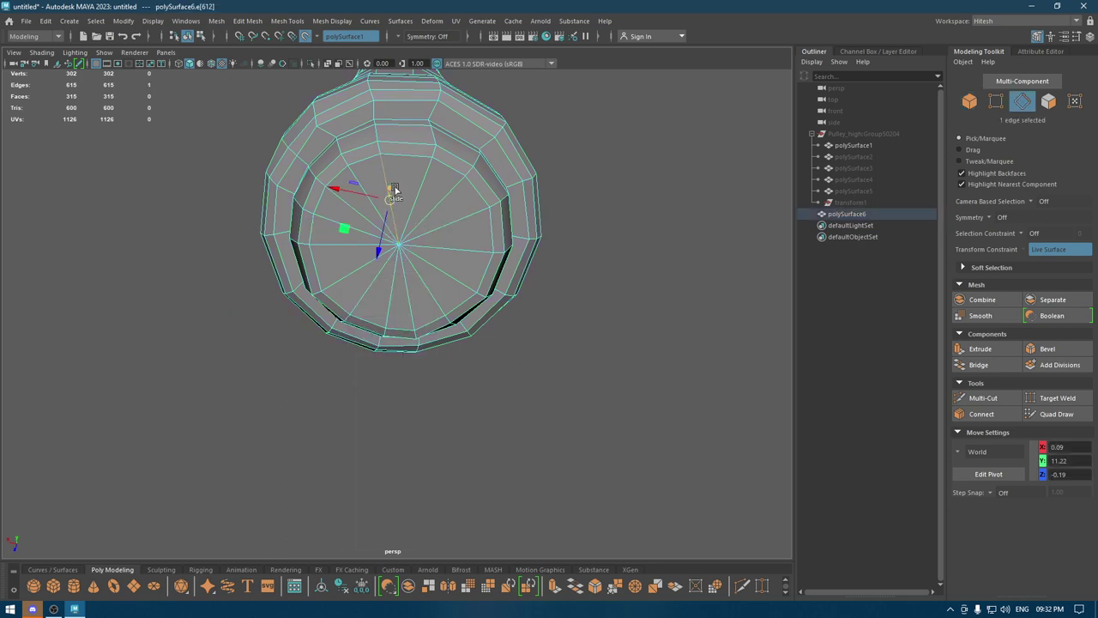
left_click(448, 198, "shift")
left_click(436, 290, "shift")
left_click(425, 286, "shift")
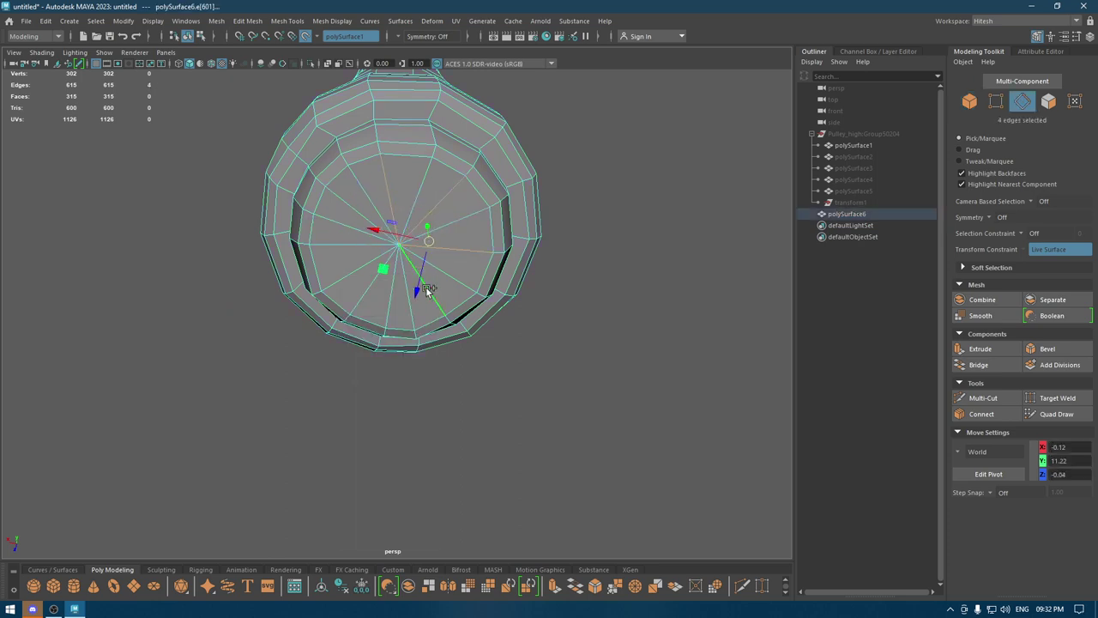
left_click(381, 299, "shift")
left_click(337, 237, "shift")
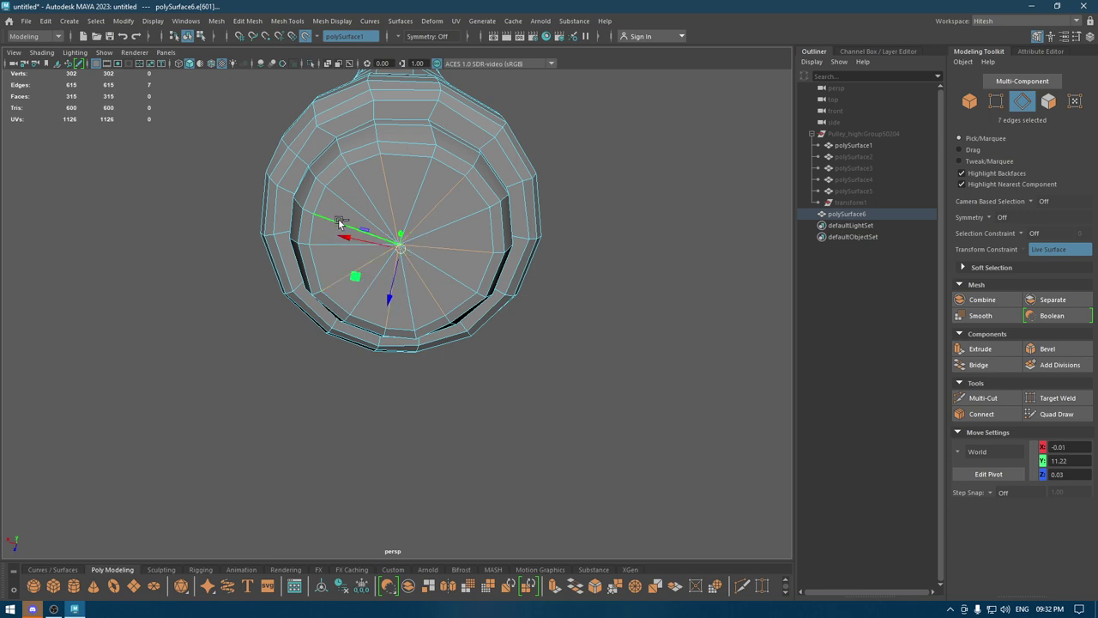
left_click(352, 212, "shift")
left_click(362, 204)
left_click(441, 196, "shift")
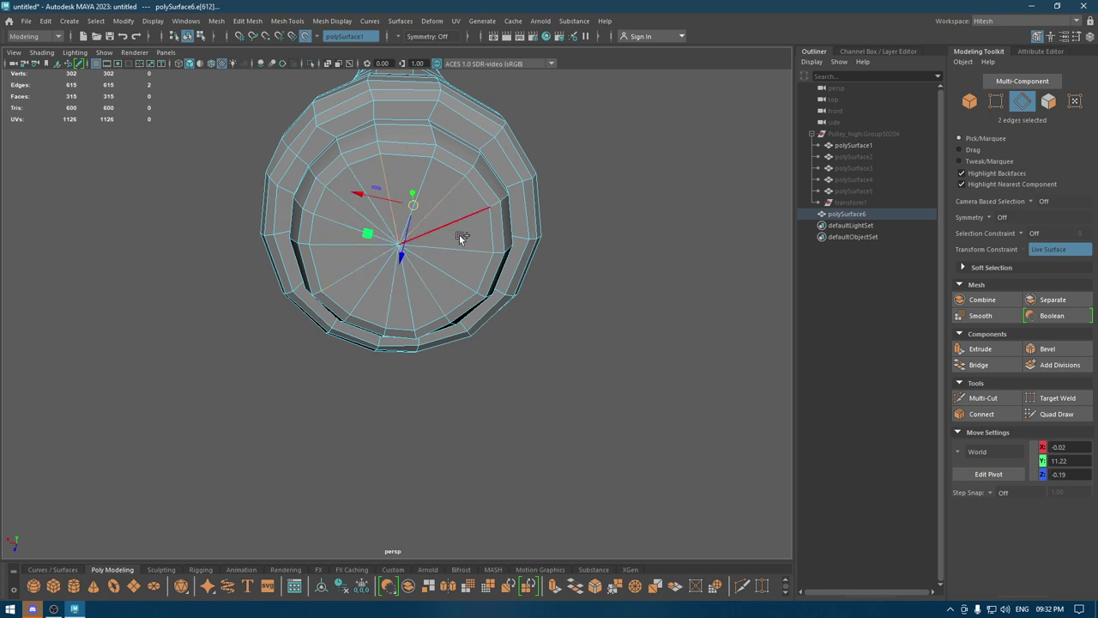
left_click(460, 236, "shift")
left_click(430, 294, "shift")
left_click(389, 302, "shift")
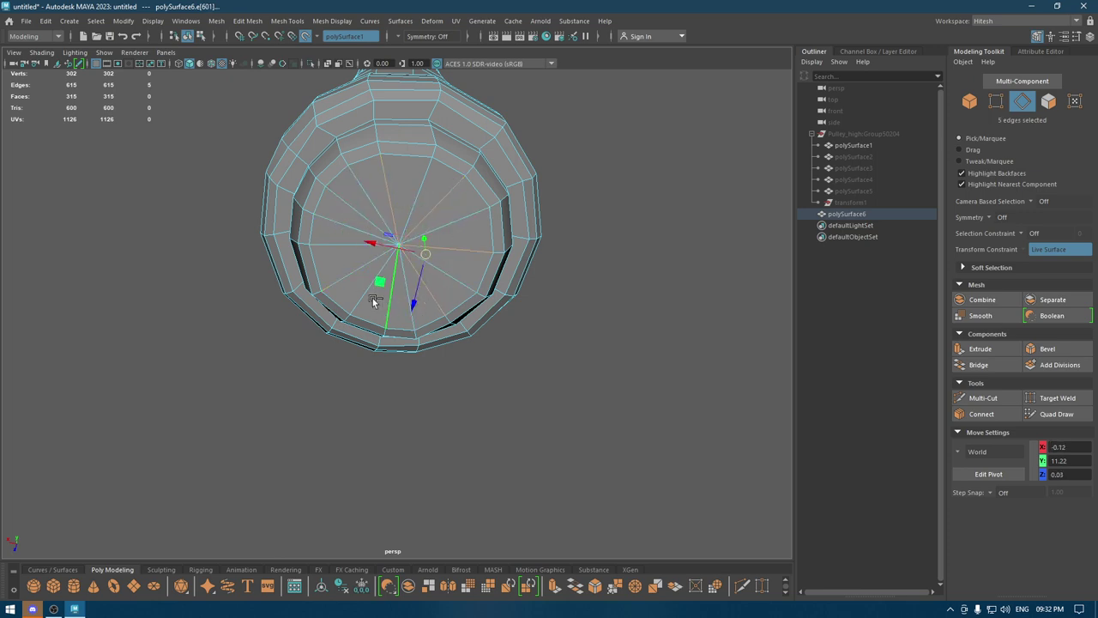
left_click(343, 234, "shift")
left_click(345, 203, "shift")
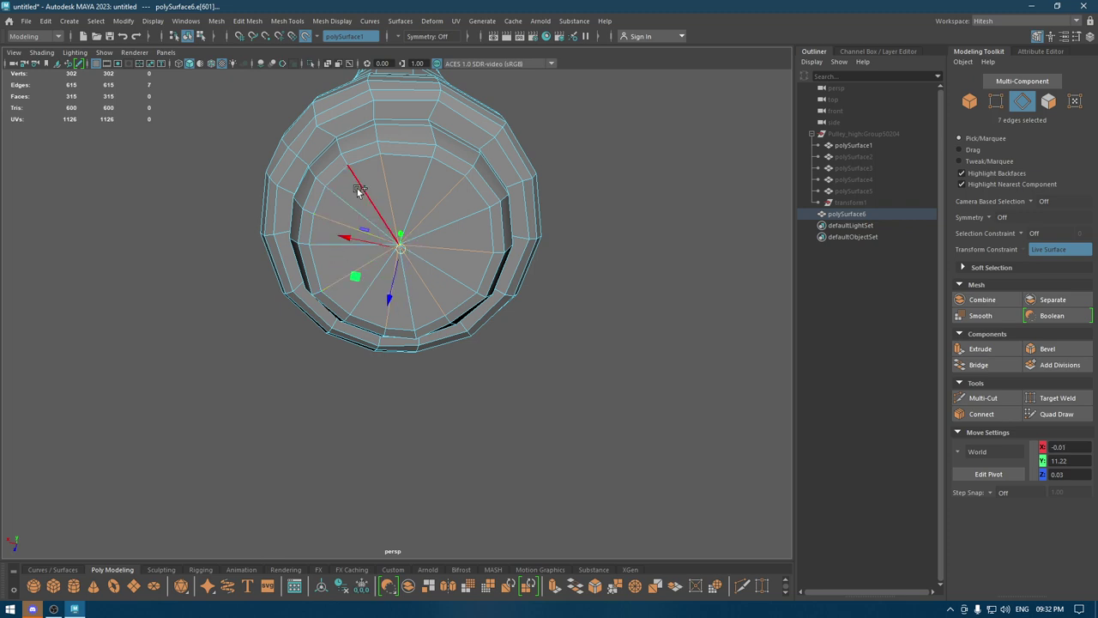
Select the remaining cap spokes from a tilted view and delete them all
left_click_drag(388, 210, 455, 138, "alt")
left_click(437, 116)
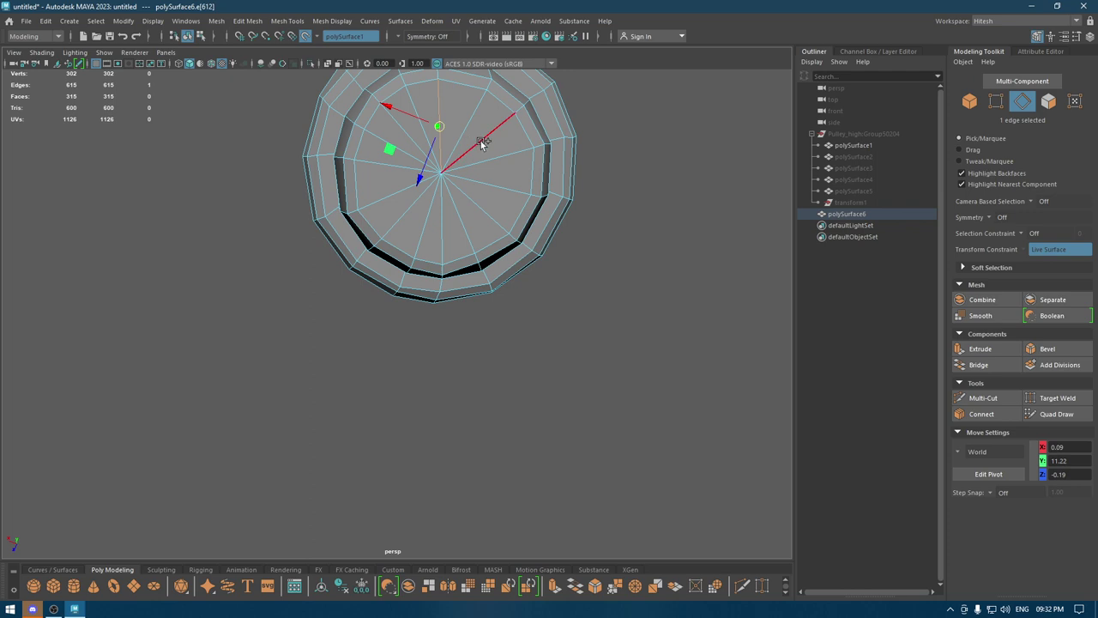
left_click(482, 144, "shift")
left_click(502, 179, "shift")
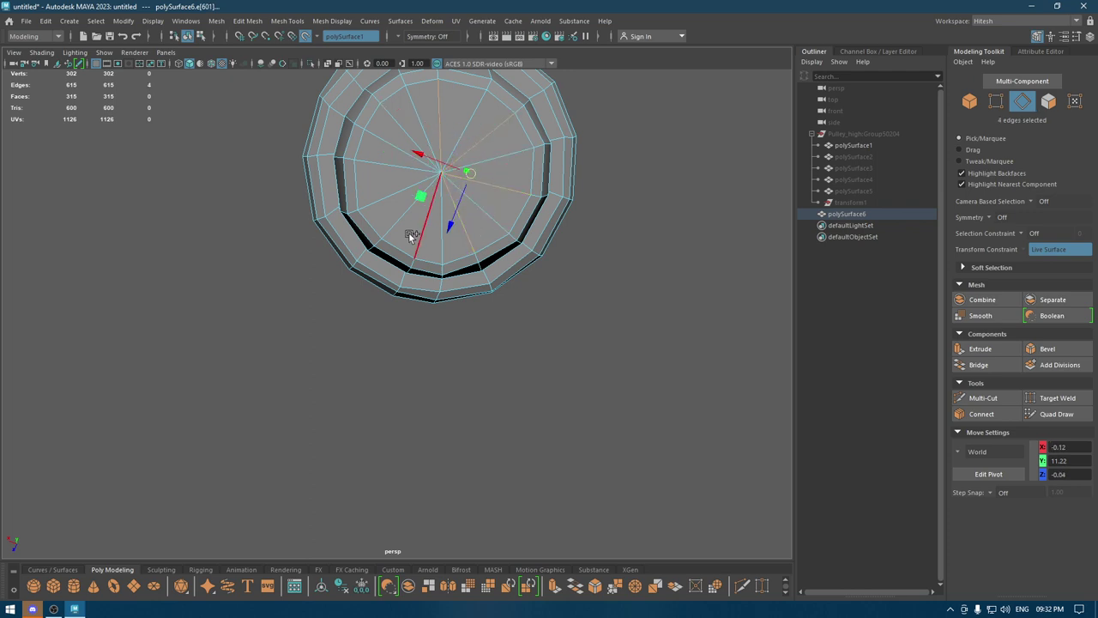
left_click(412, 235, "shift")
left_click(368, 214, "shift")
left_click(371, 176, "shift")
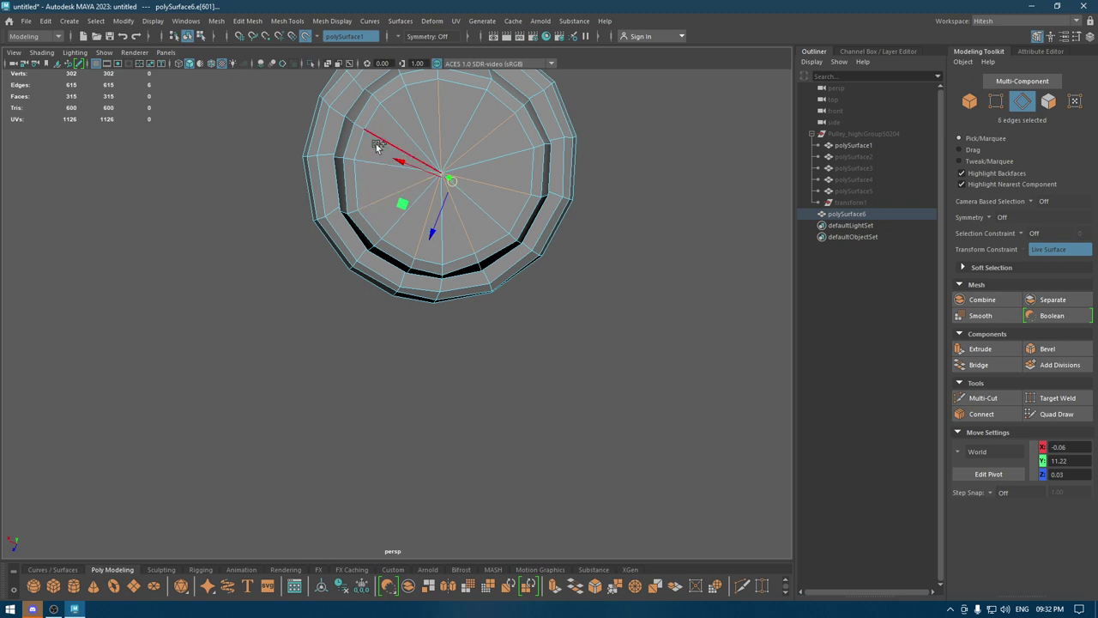
left_click(384, 142, "shift")
left_click_drag(385, 140, 397, 176, "alt")
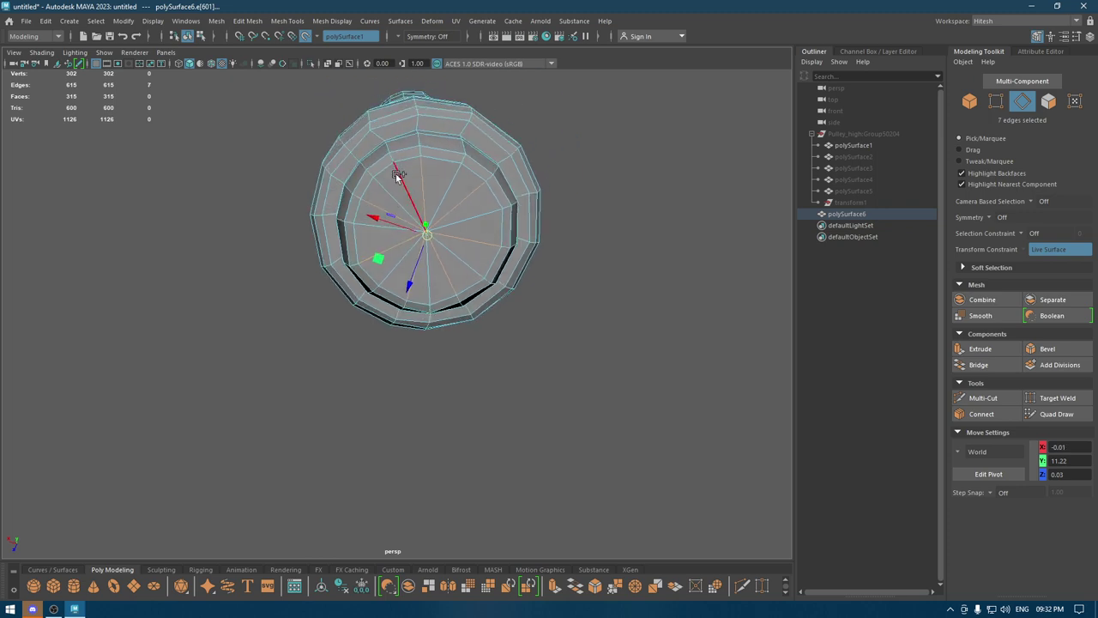
left_click(400, 185, "shift")
left_click(421, 194, "shift")
left_click(454, 203, "shift")
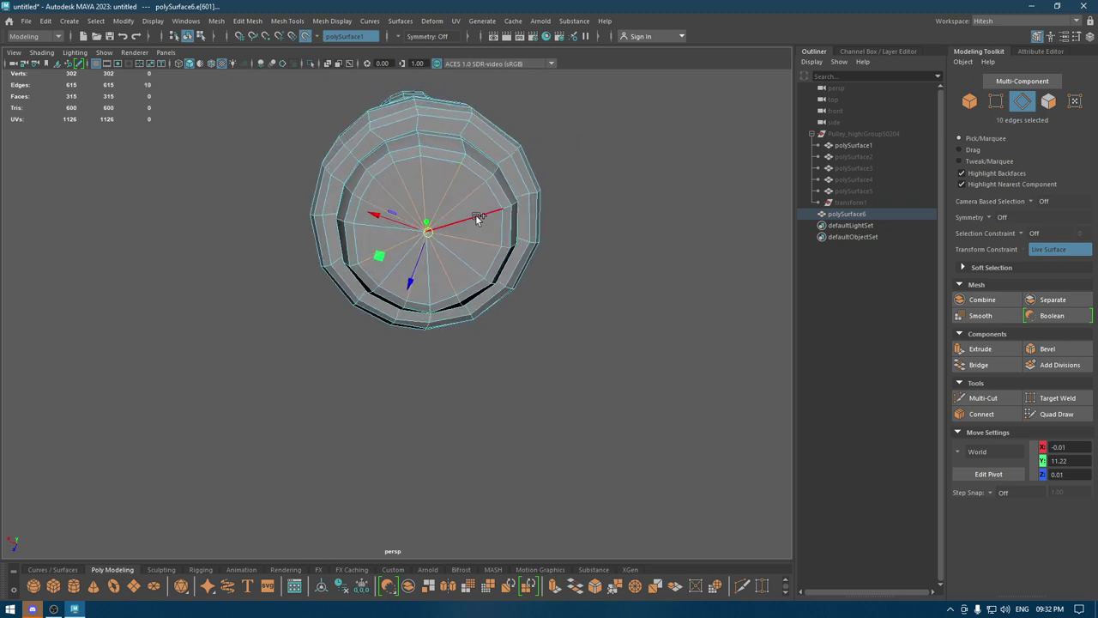
left_click(466, 260, "shift")
left_click(380, 275, "shift")
key("Delete")
Try Multi-Cut from the edge marking menu, then exit it and select the whole mesh
scroll(355, 294, "up", 3)
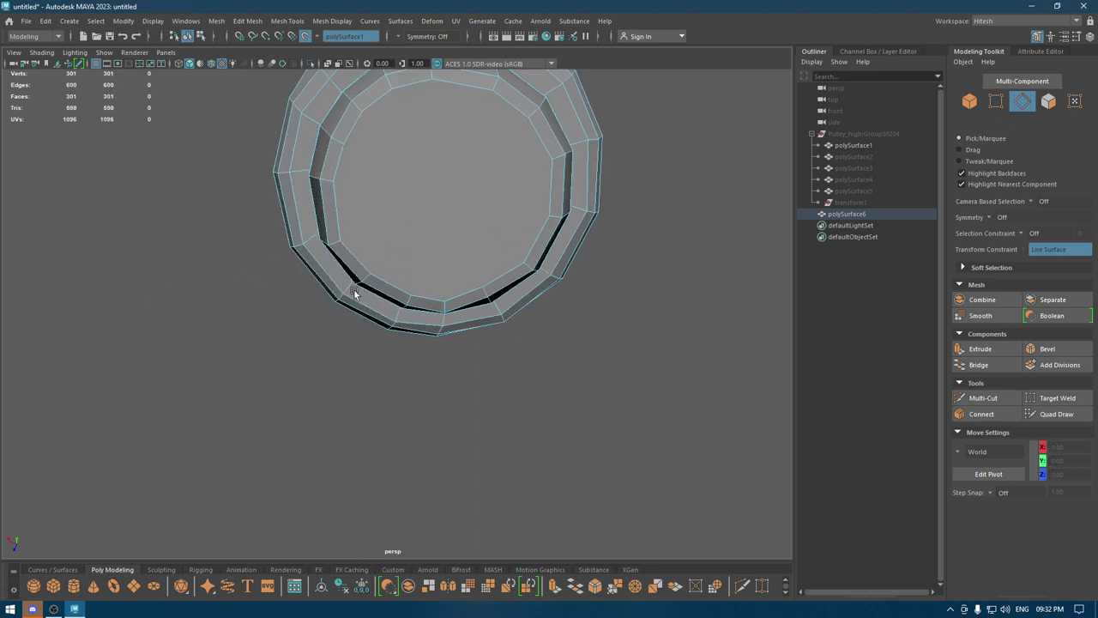
right_click(361, 190, "shift")
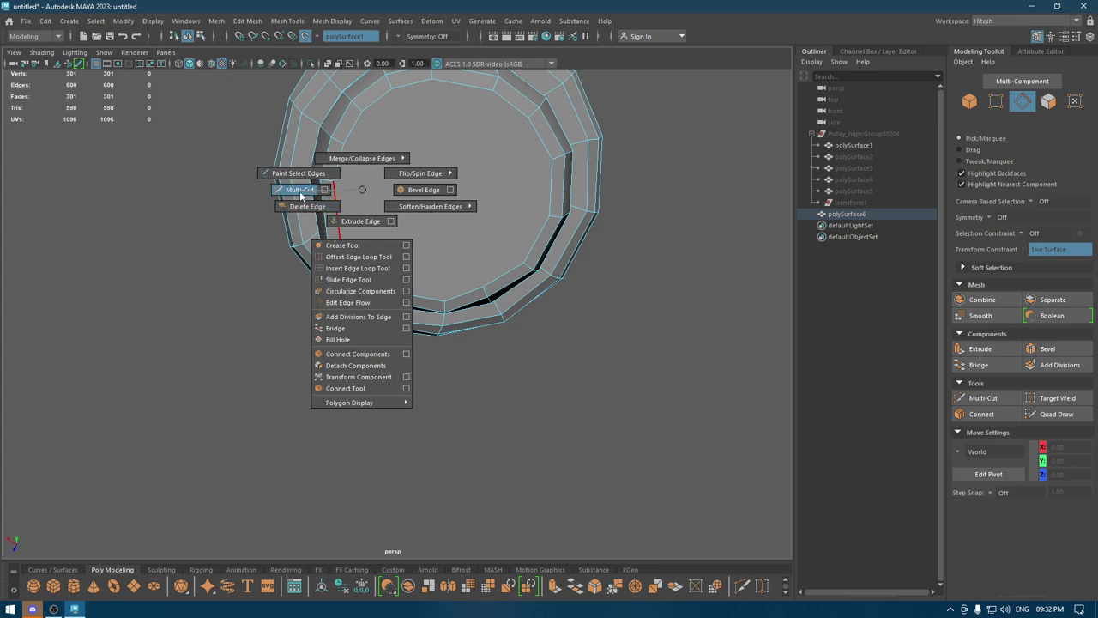
right_click_drag(362, 190, 299, 190, "shift")
left_click_drag(299, 190, 382, 150, "alt")
key("w")
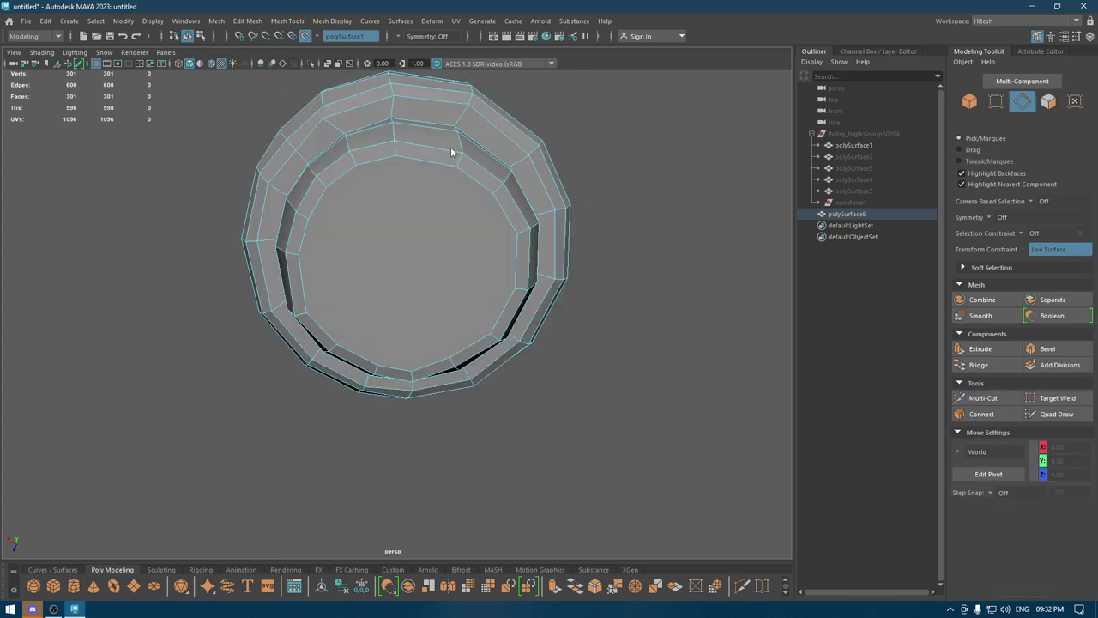
left_click(450, 146)
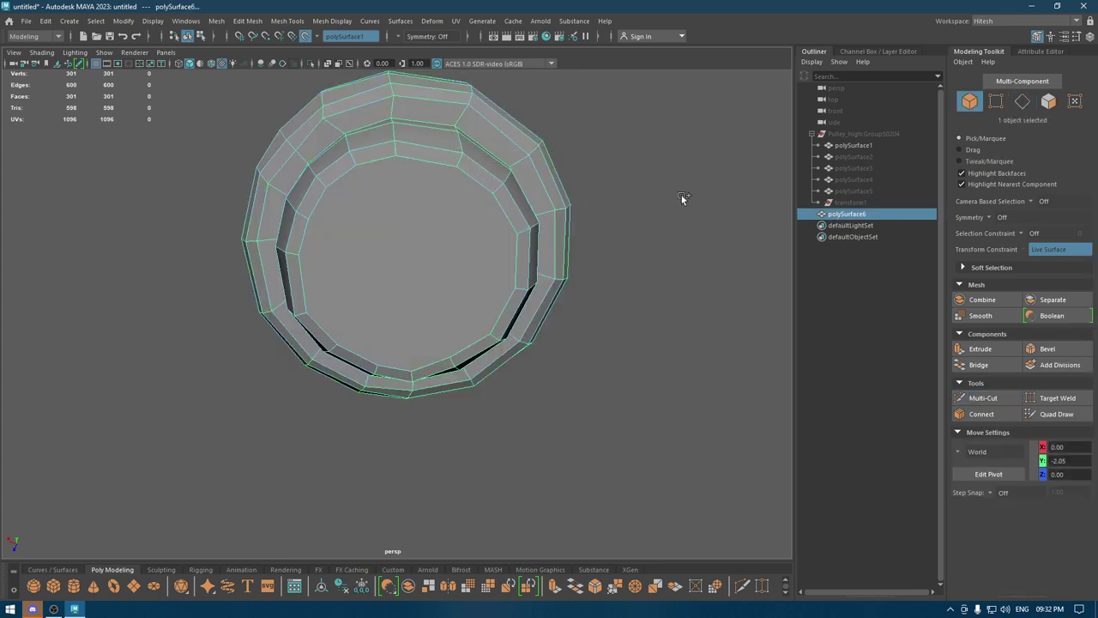
Toggle the high-poly reference, turn off Make Live, and isolate the low-poly mesh
key("ctrl+shift+h")
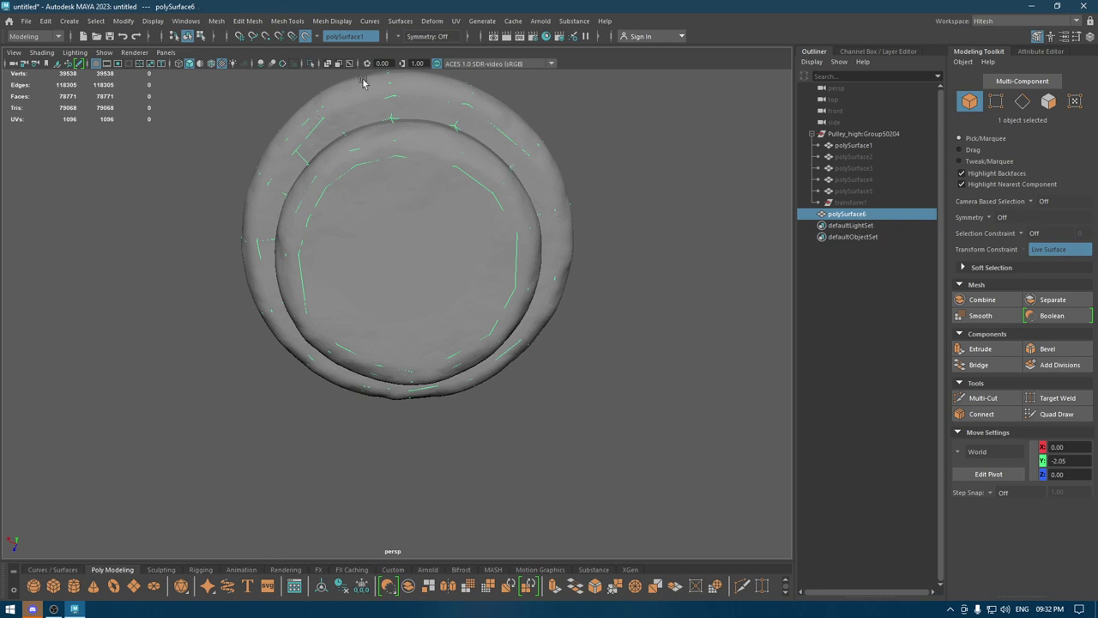
left_click(307, 36)
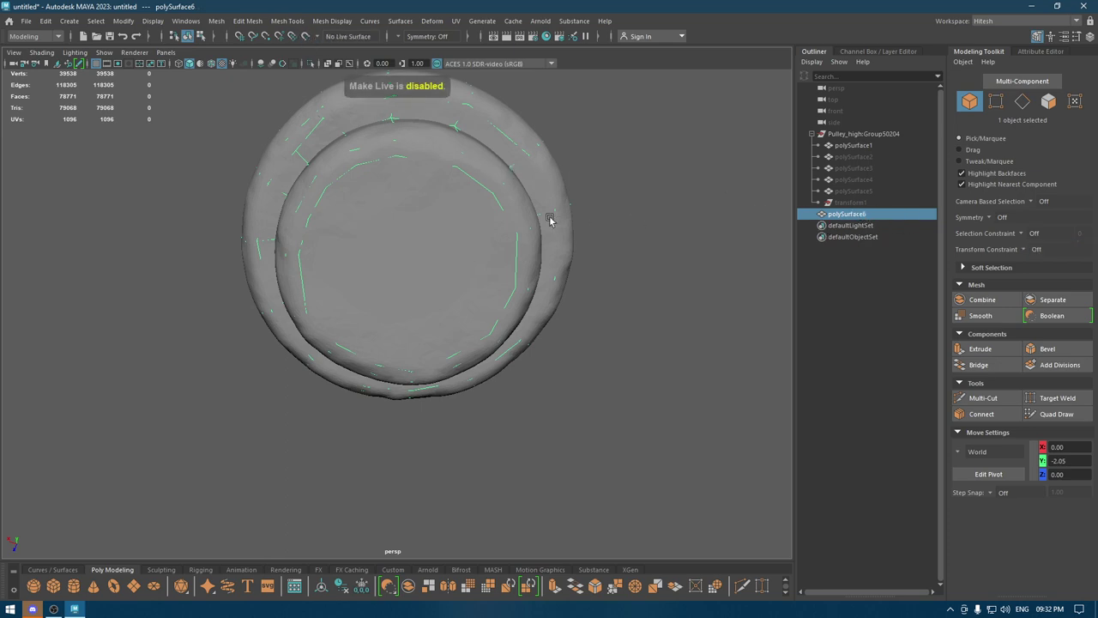
key("alt+h")
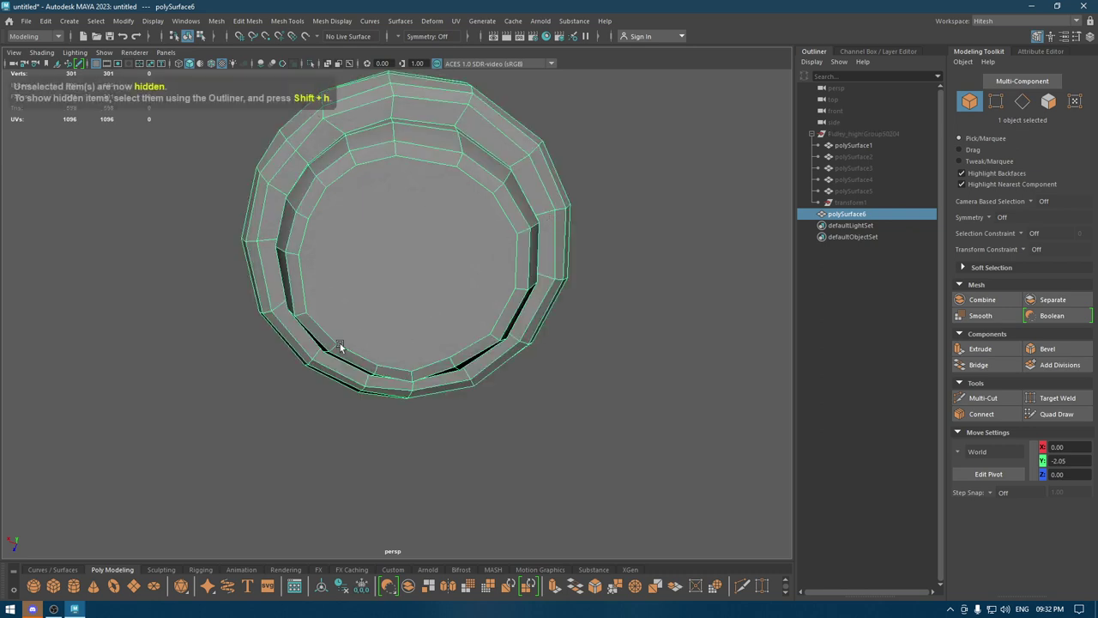
Draw parallel Multi-Cut lines across the end cap, committing each cut
right_click_drag(299, 279, 245, 275, "shift")
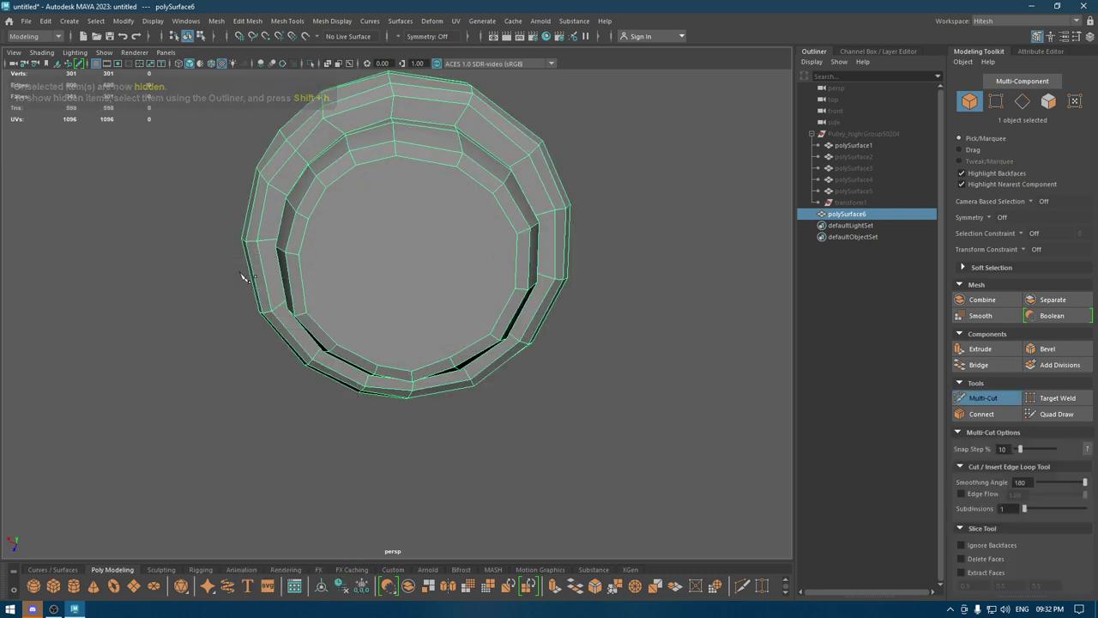
left_click(307, 247)
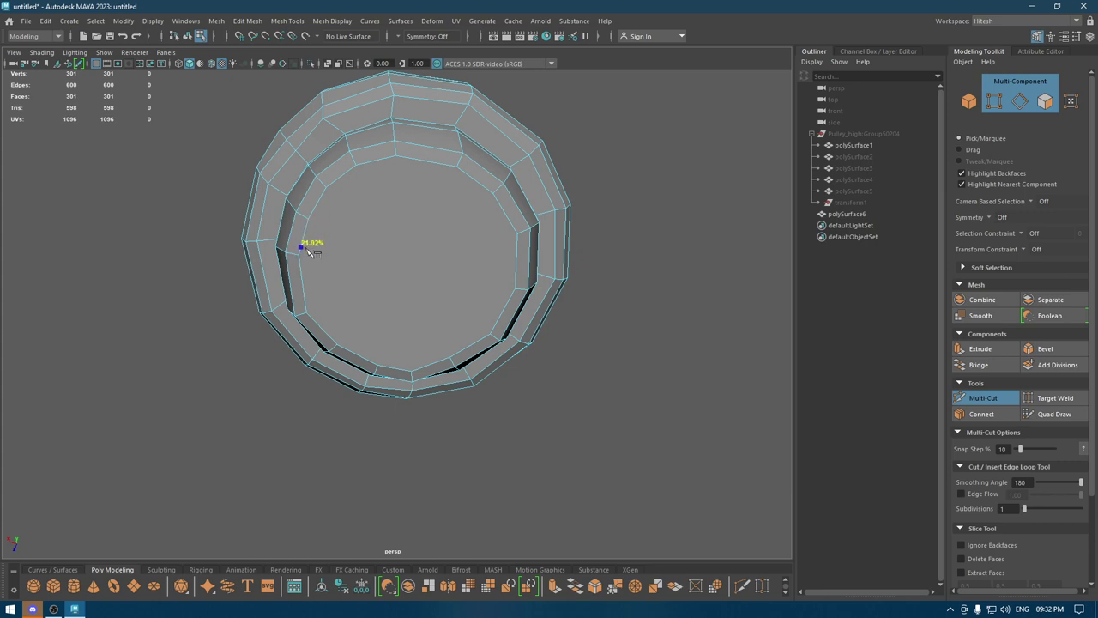
left_click(519, 232)
key("Return")
key("Return")
left_click(490, 335)
key("Return")
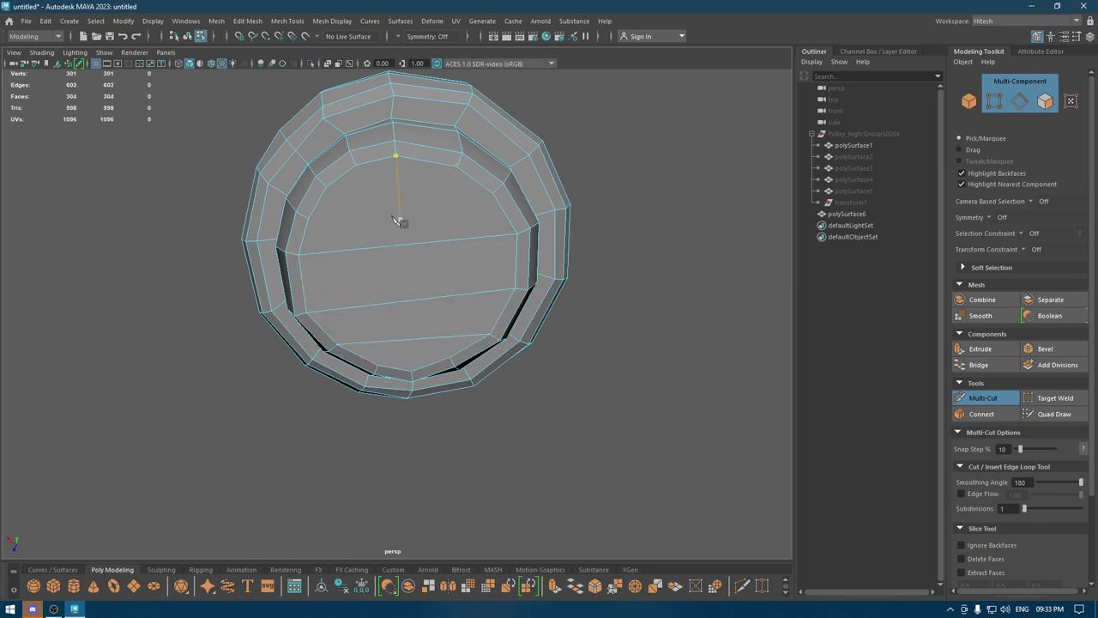
key("Escape")
key("Return")
key("Return")
key("w")
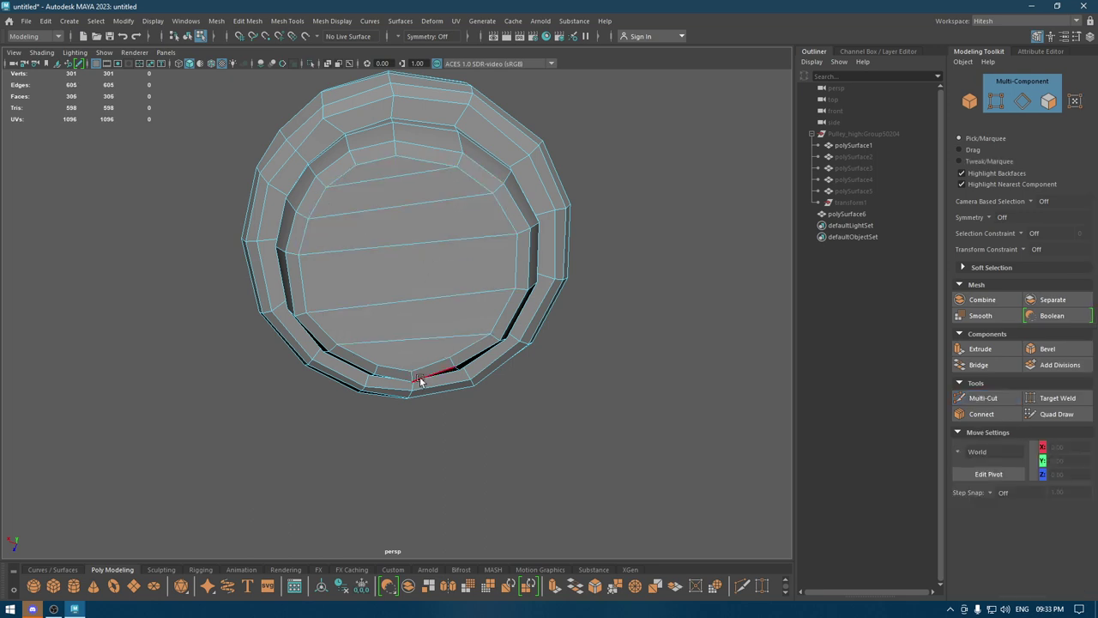
mouse_move(409, 368)
left_mouse_down("alt")
mouse_move(407, 211)
mouse_move(435, 214)
left_mouse_up("alt")
Select and delete an edge loop around the shaft, then stand the shaft upright in view
double_click(413, 213)
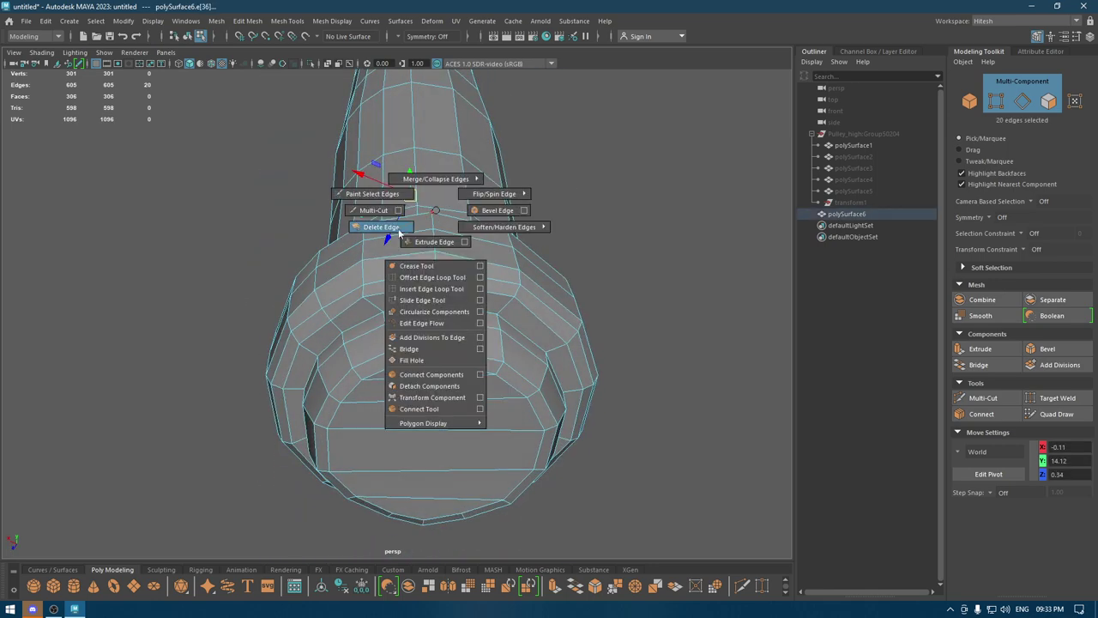
right_click_drag(435, 215, 424, 243, "shift")
left_click_drag(361, 272, 562, 329, "alt")
right_click_drag(562, 329, 485, 103, "alt")
mouse_move(486, 103)
left_mouse_down("alt")
mouse_move(627, 180)
mouse_move(500, 248)
left_mouse_up("alt")
right_click_drag(500, 248, 483, 400, "alt")
Even out another shaft loop's edge flow and preview the mesh smoothed
double_click(394, 260)
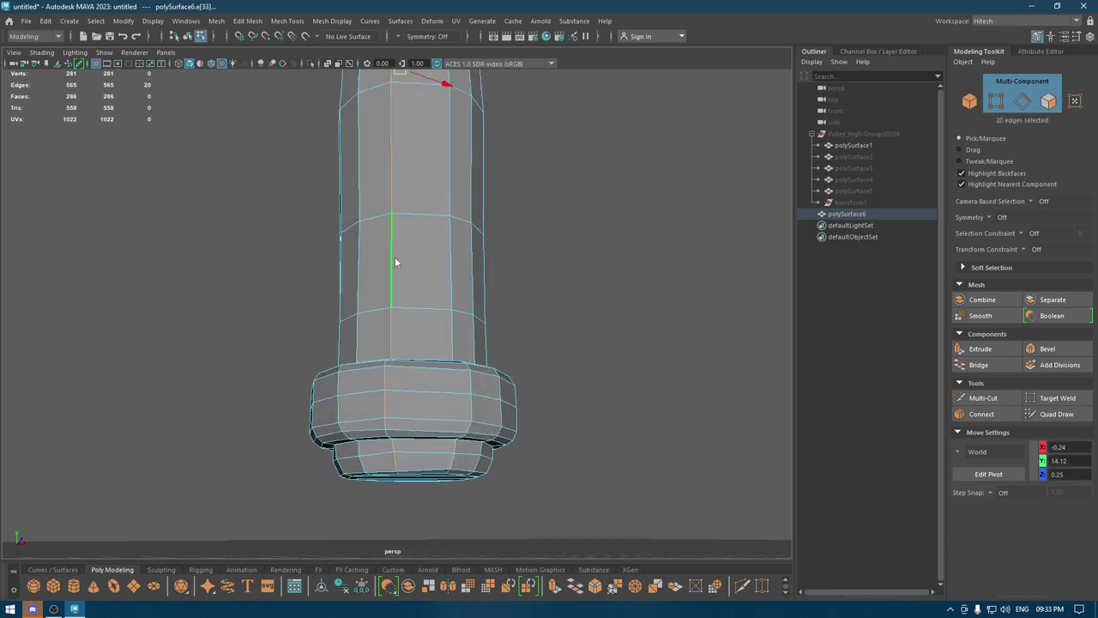
right_click_drag(395, 258, 371, 371, "shift")
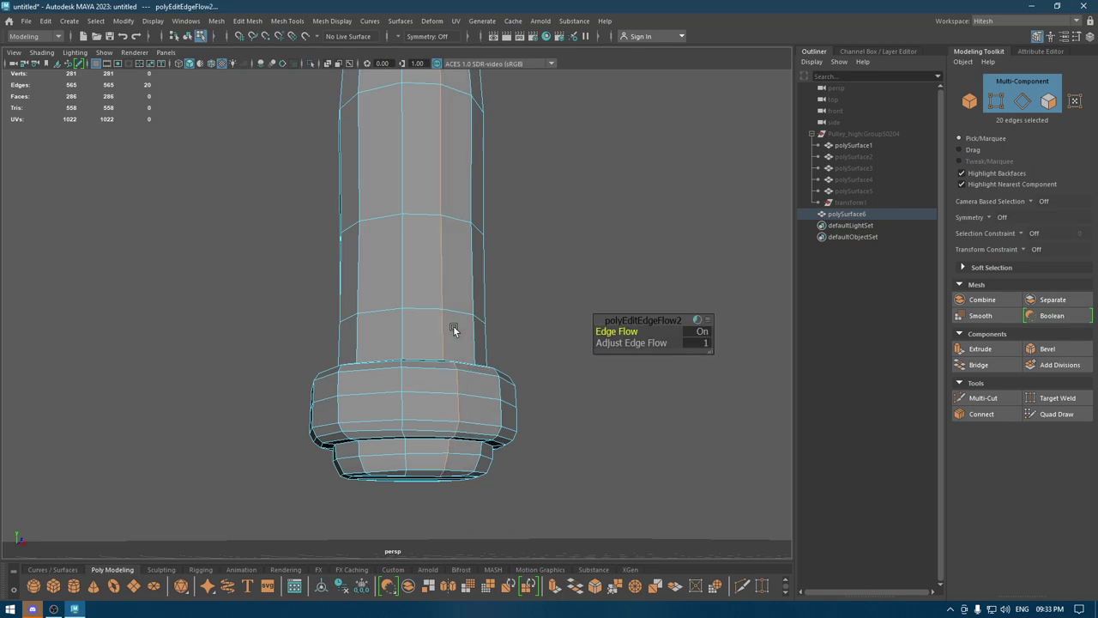
key("w")
left_click_drag(466, 380, 442, 171, "alt")
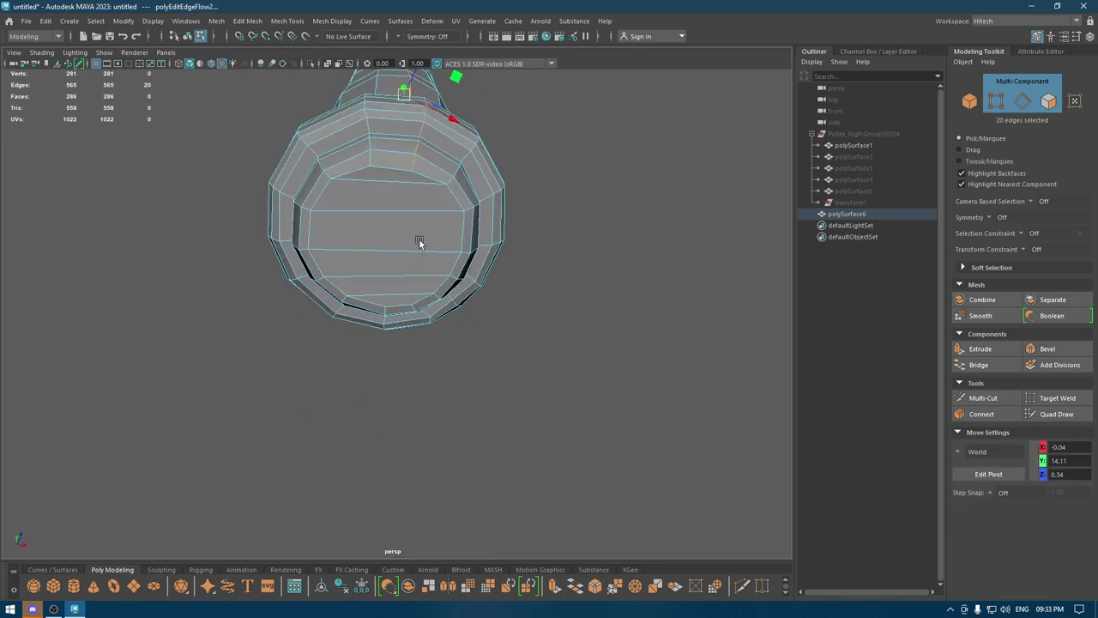
right_click_drag(420, 240, 495, 134)
key("3")
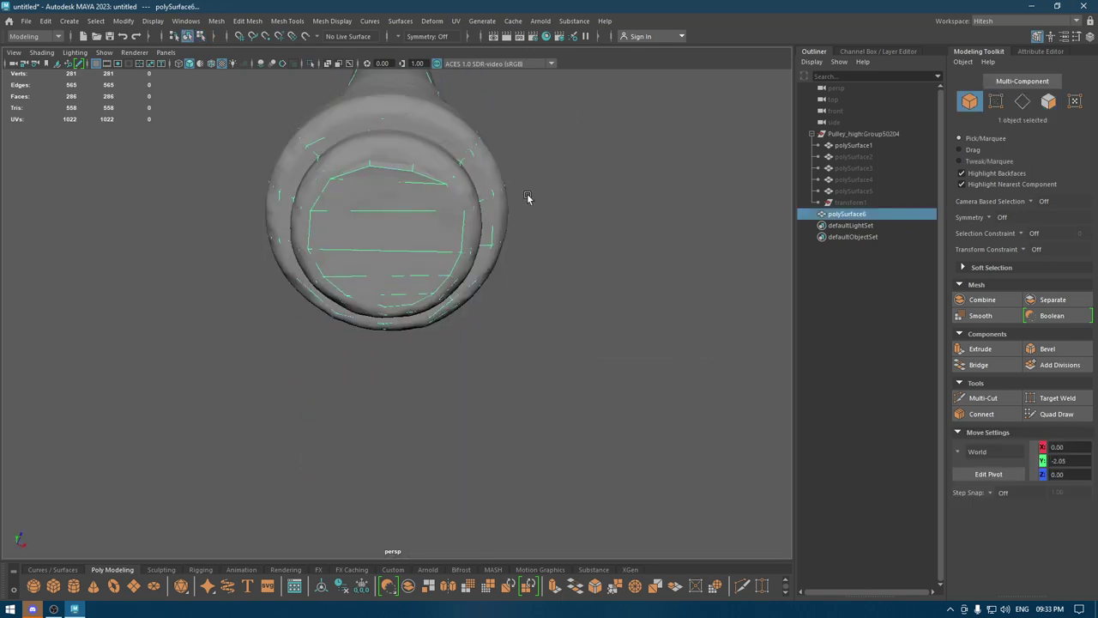
mouse_move(527, 201)
left_mouse_down("alt")
mouse_move(527, 282)
mouse_move(512, 240)
mouse_move(519, 194)
mouse_move(549, 347)
left_mouse_up("alt")
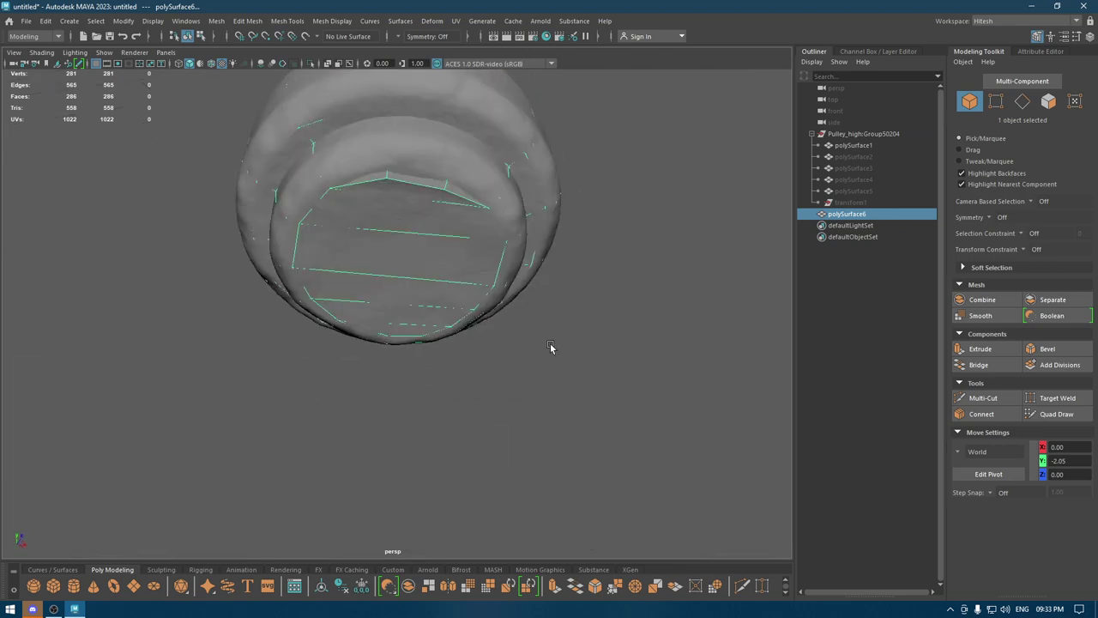
Select shaft edges near the cap top, then clear them and zoom to the pulley's bottom
right_click_drag(682, 197, 619, 210)
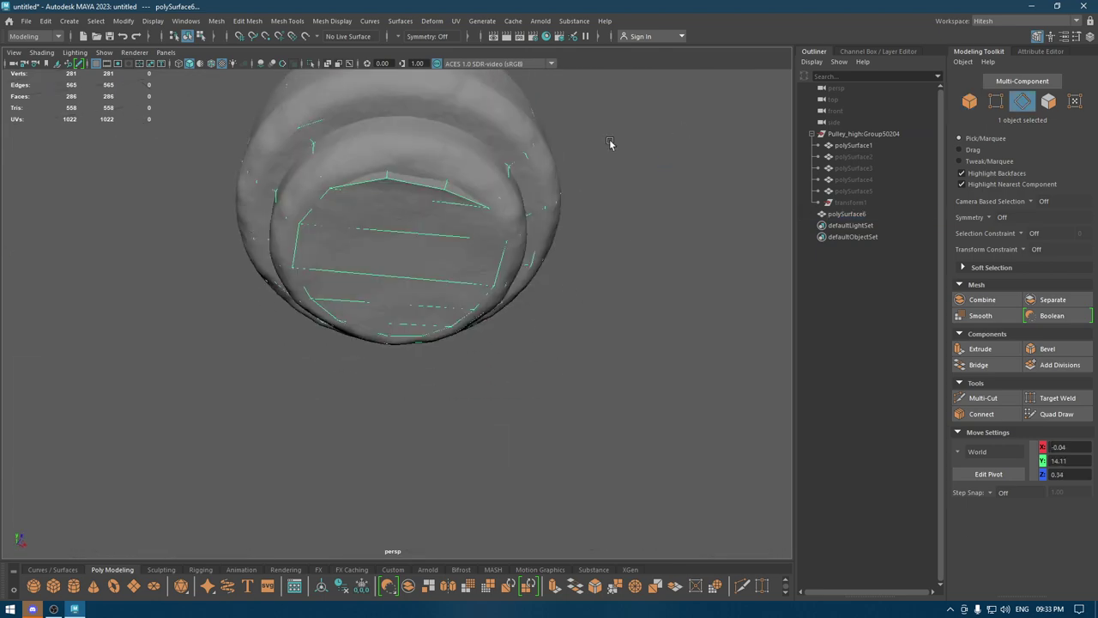
left_click(388, 174, "shift")
double_click(443, 179, "shift")
left_click_drag(443, 179, 500, 322, "alt")
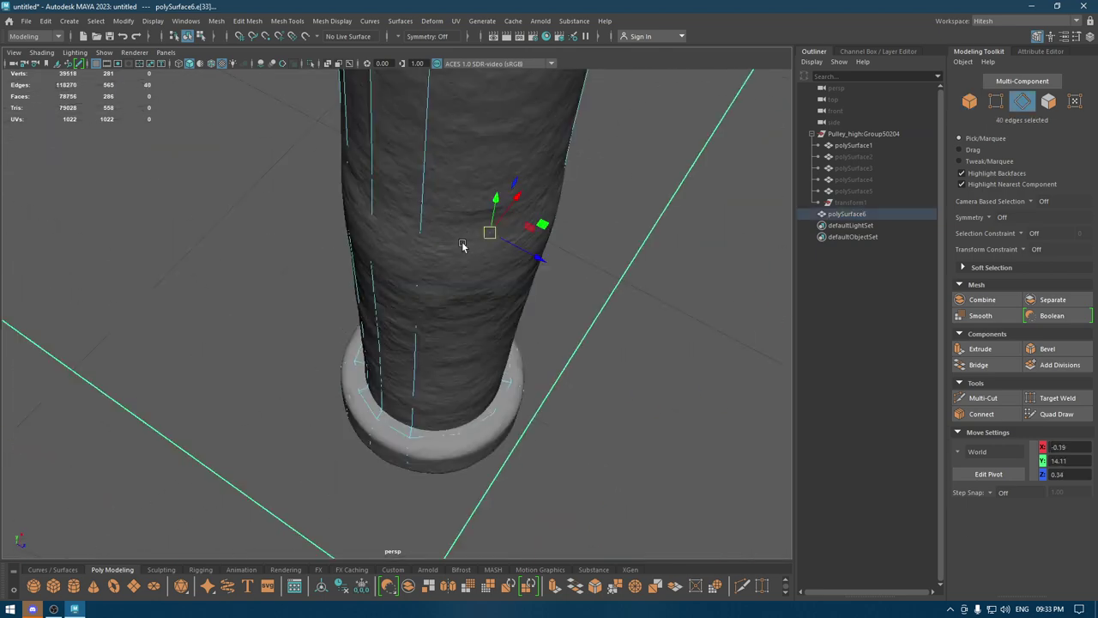
key("d")
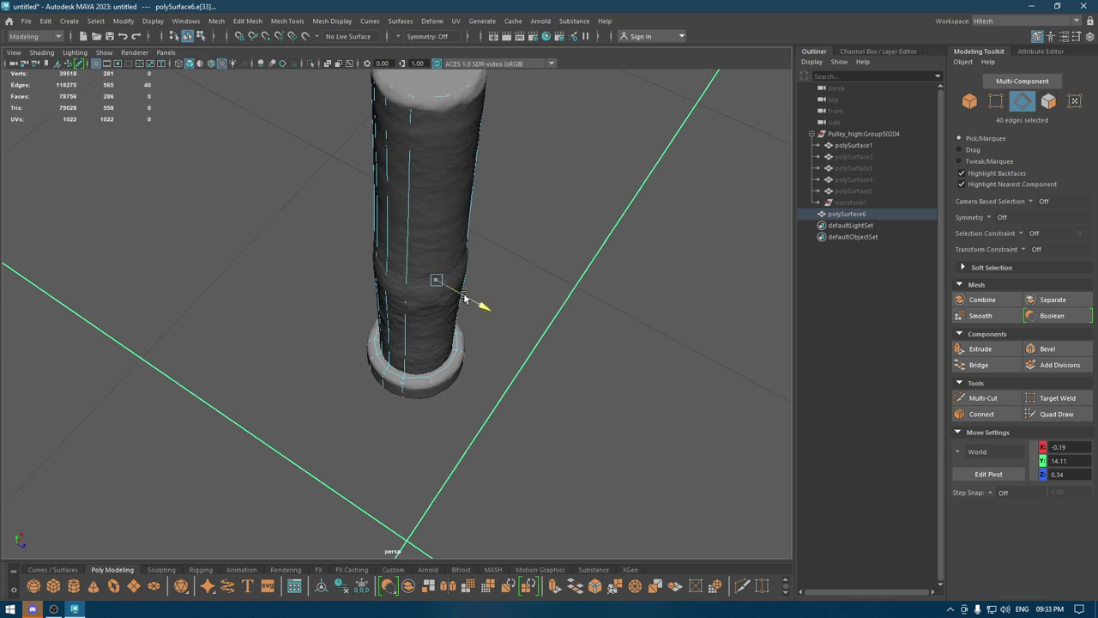
left_click(509, 245)
left_click_drag(509, 245, 521, 194, "alt")
right_click_drag(522, 197, 557, 304, "alt")
left_click_drag(556, 303, 489, 215, "alt")
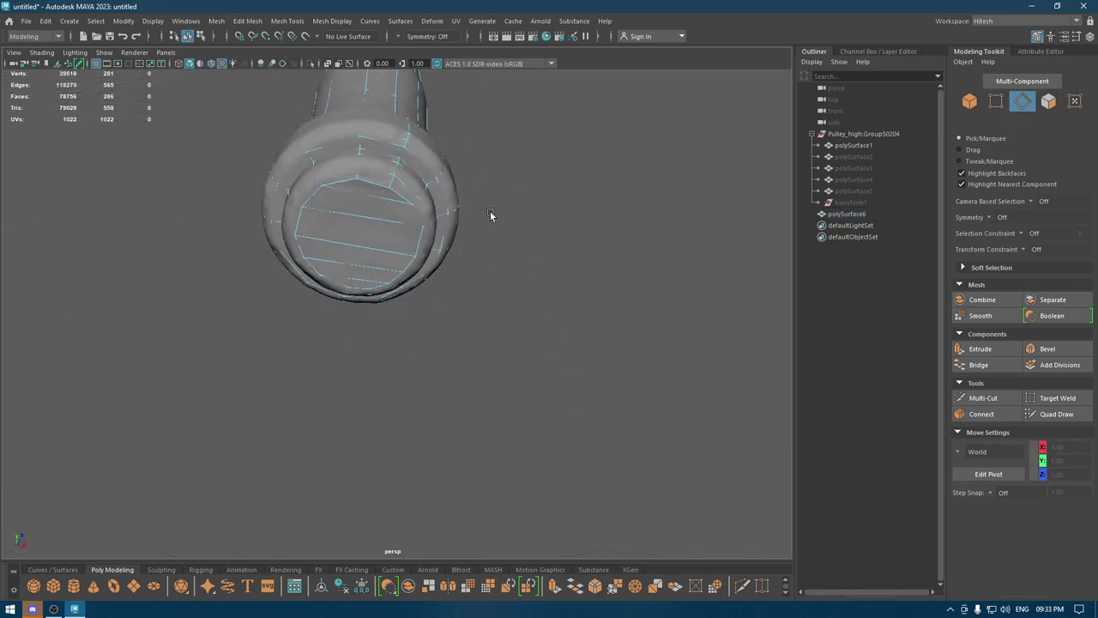
right_click_drag(490, 215, 474, 465, "alt")
mouse_move(473, 465)
left_mouse_down("alt")
mouse_move(428, 345)
mouse_move(618, 283)
left_mouse_up("alt")
Raise two base-collar vertices along Y and reselect polySurface6
right_click_drag(707, 243, 632, 230)
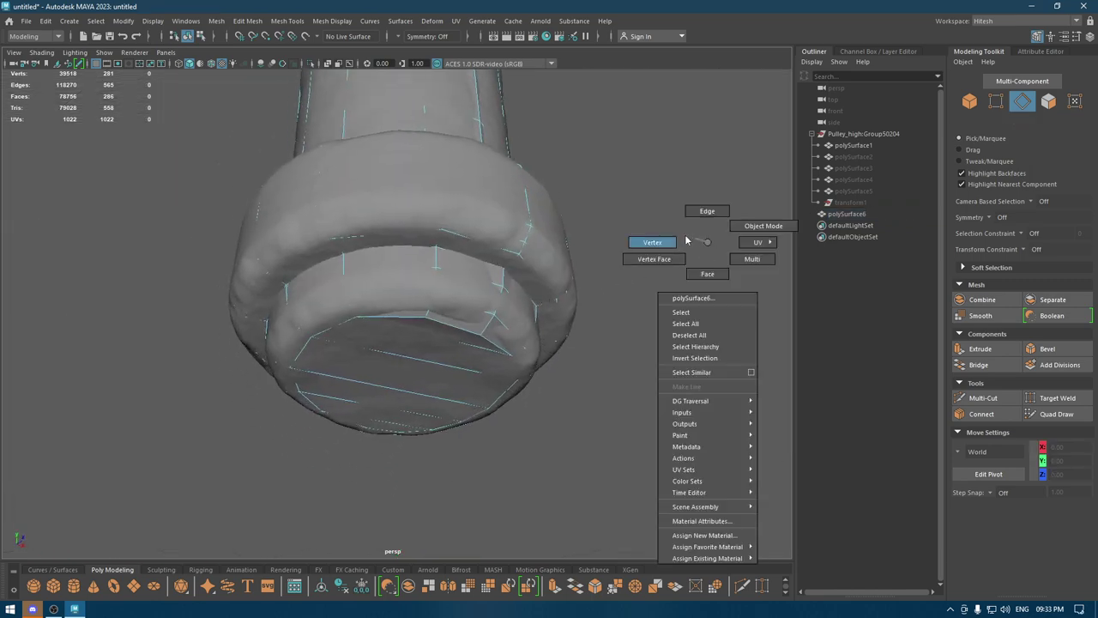
left_click(435, 333)
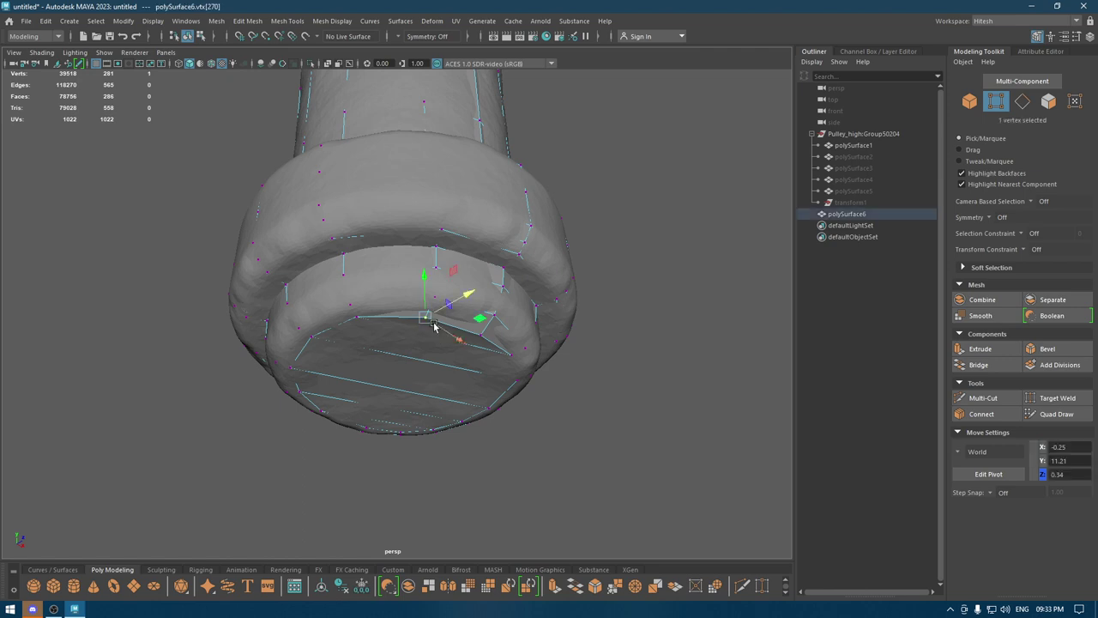
left_click(478, 336, "shift")
left_click_drag(450, 284, 451, 289)
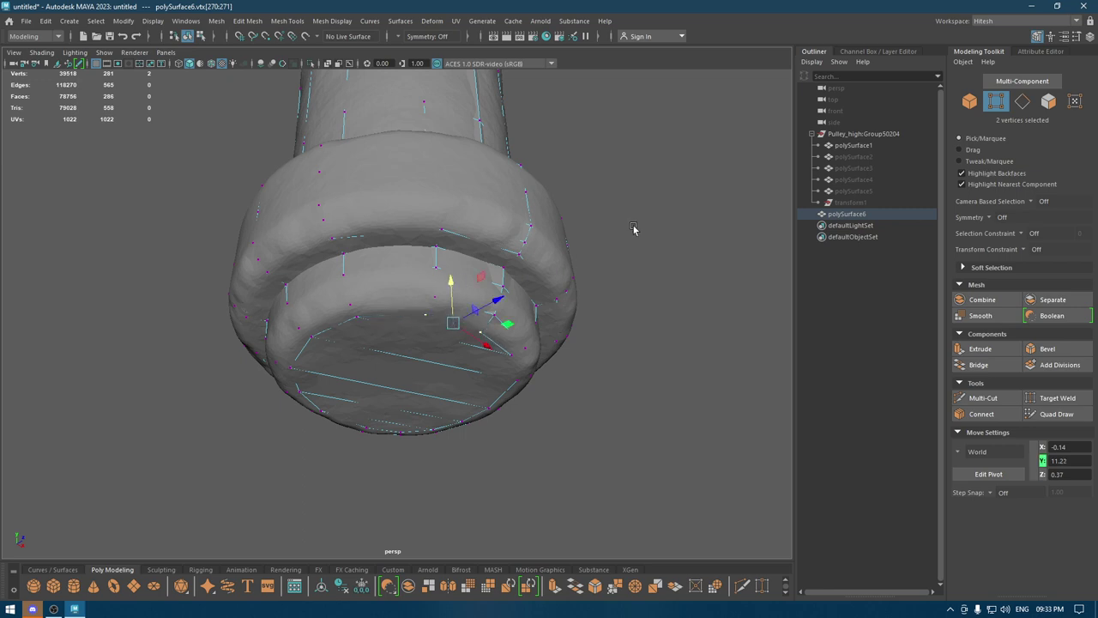
right_click_drag(633, 228, 689, 198)
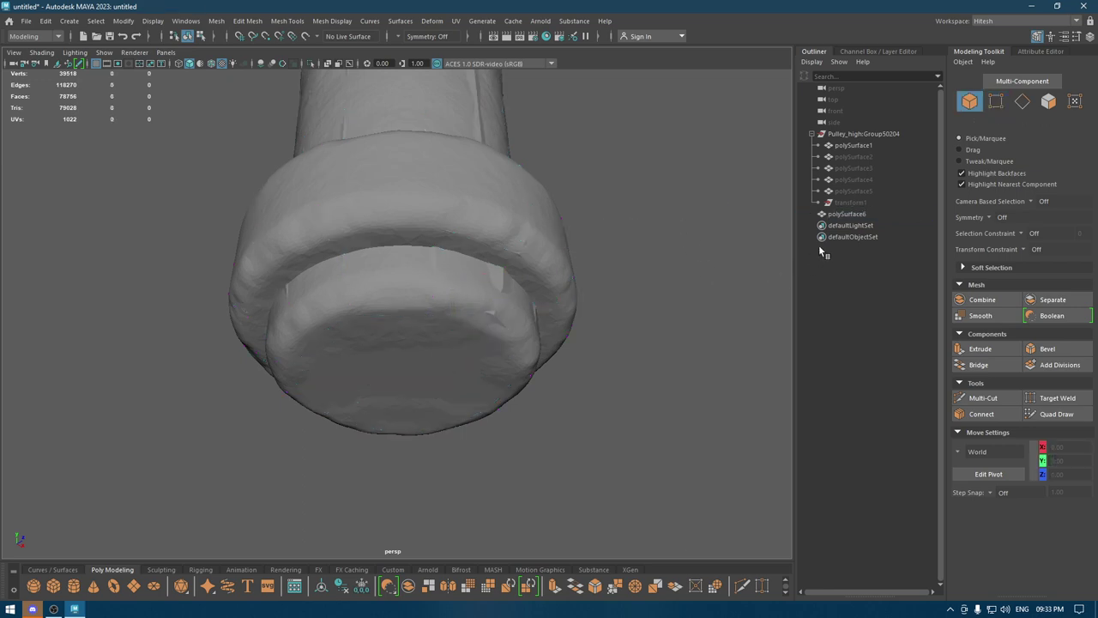
left_click(845, 214)
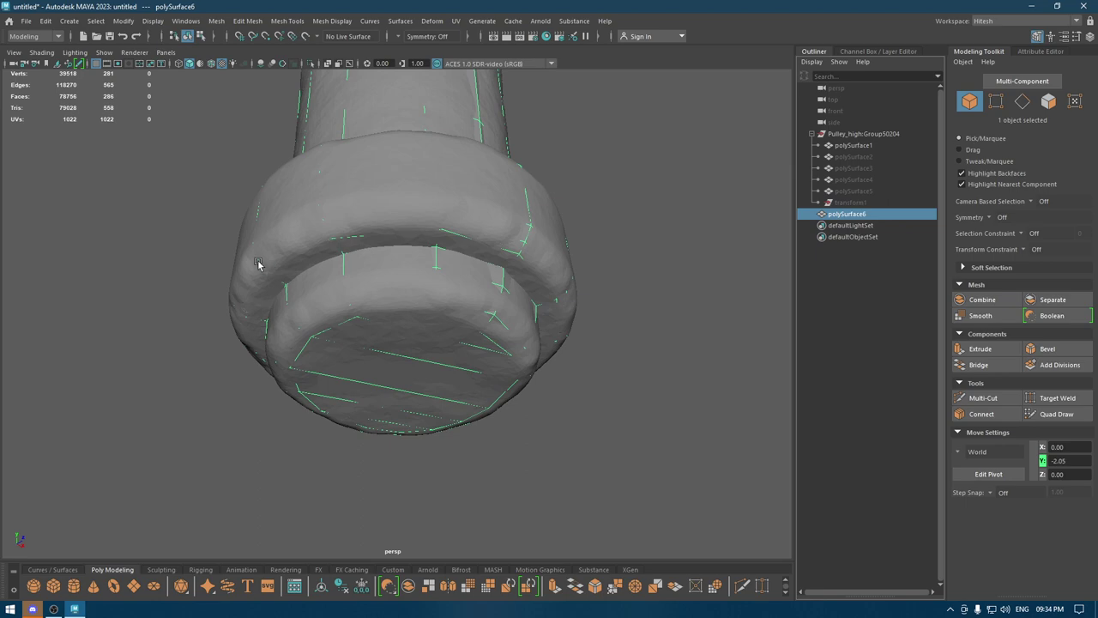
Hide everything except the low-poly shaft and orbit to a side view of it
key("alt+h")
left_click(591, 342)
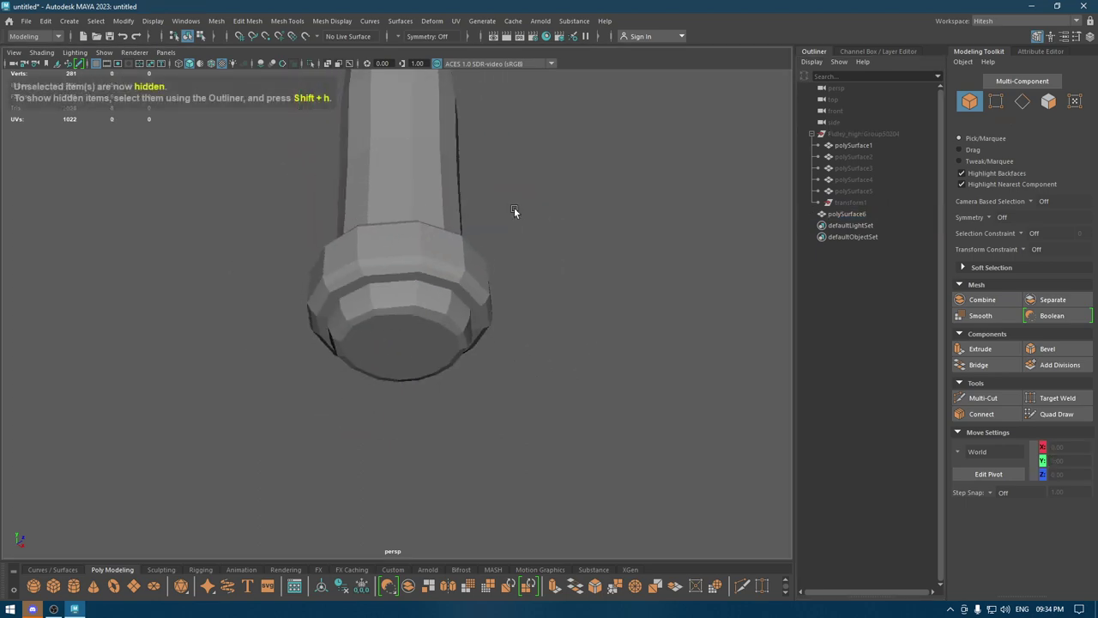
mouse_move(591, 342)
left_mouse_down("alt")
mouse_move(482, 350)
mouse_move(531, 346)
mouse_move(441, 370)
mouse_move(456, 392)
mouse_move(425, 234)
mouse_move(566, 260)
mouse_move(463, 265)
mouse_move(418, 227)
left_mouse_up("alt")
scroll(463, 403, "up", 2)
scroll(469, 411, "down", 2)
scroll(419, 228, "up", 2)
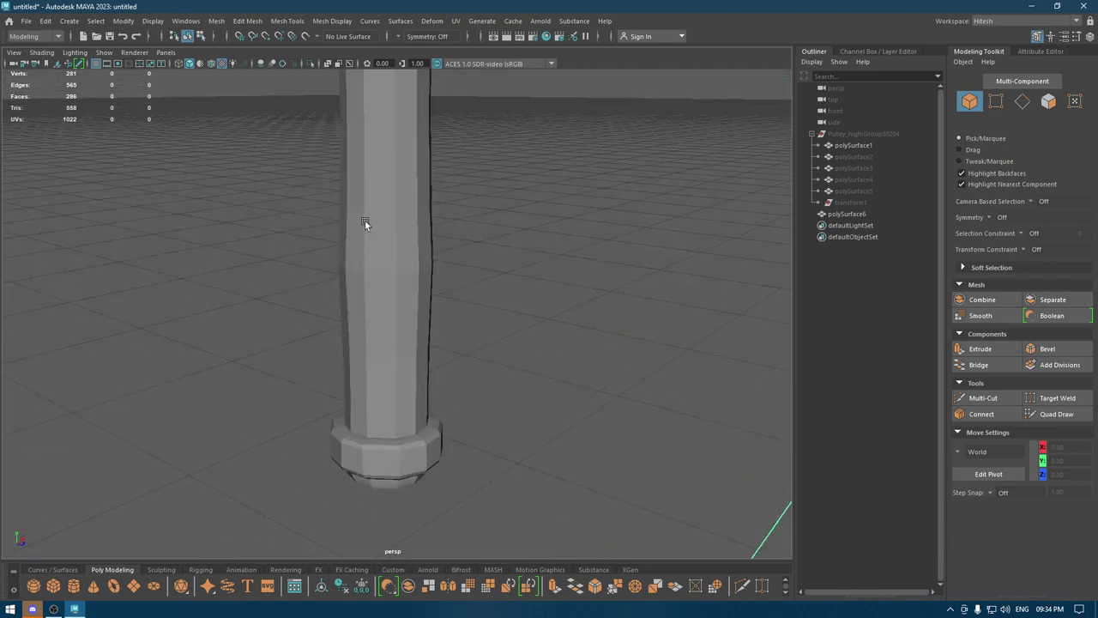
Apply Soften Edge to the low-poly shaft, then orbit to inspect its smooth shading
left_click(422, 272)
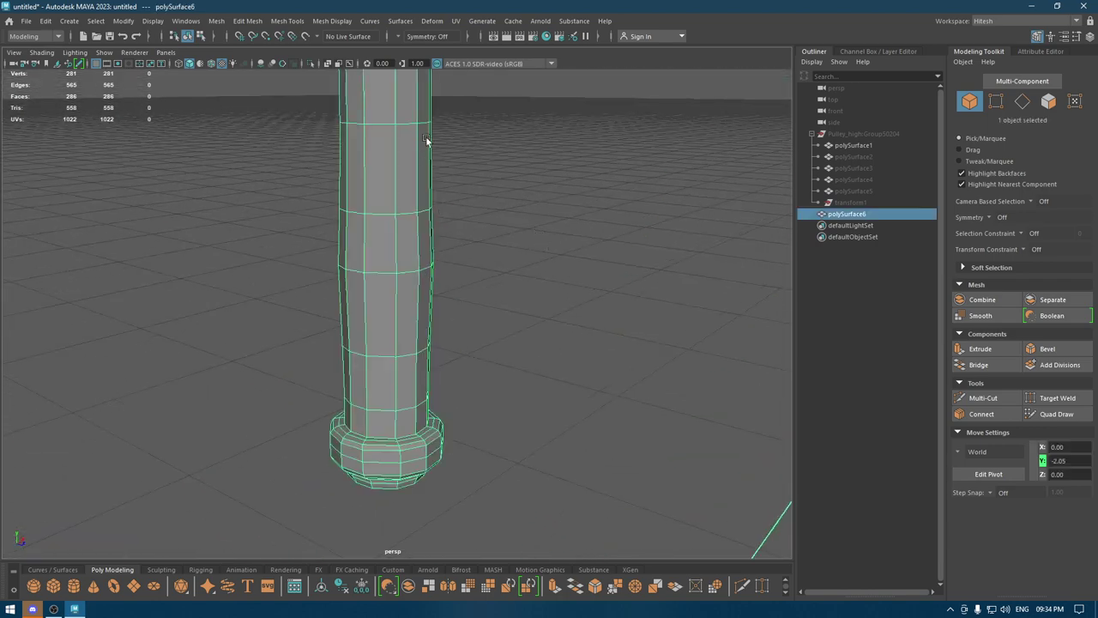
left_click(332, 21)
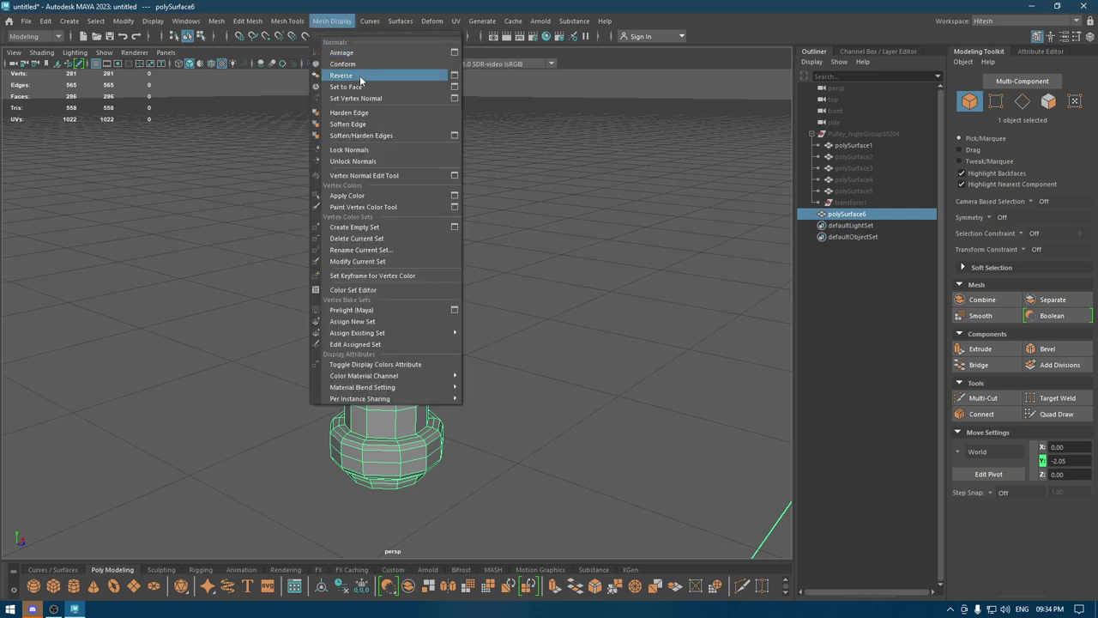
left_click(360, 128)
right_click_drag(385, 184, 481, 147)
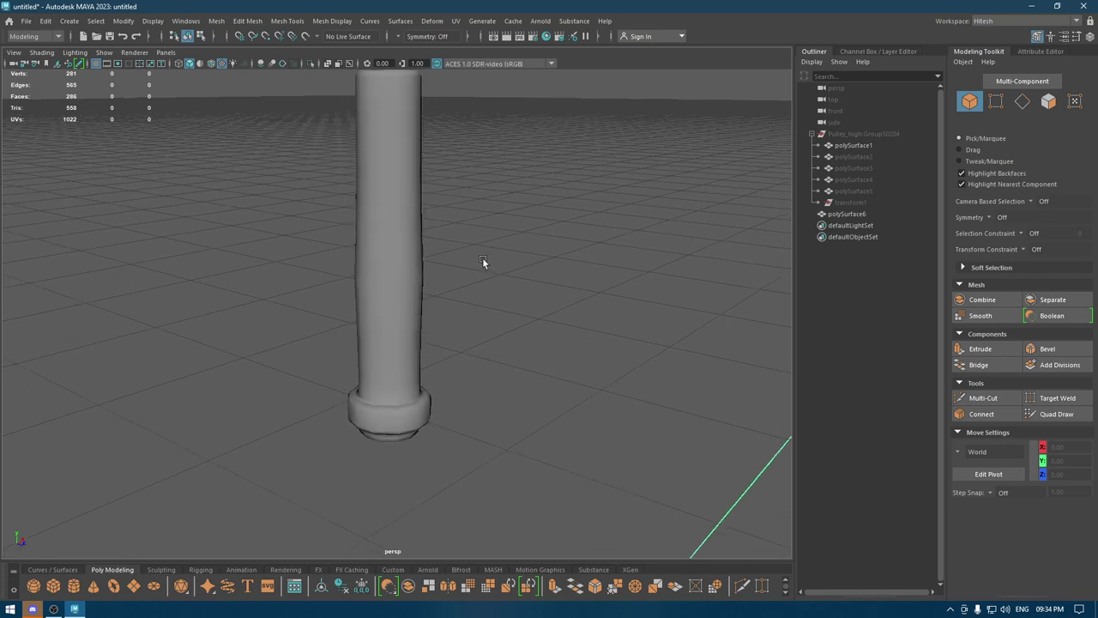
mouse_move(482, 262)
left_mouse_down("alt")
mouse_move(507, 190)
mouse_move(497, 250)
mouse_move(497, 211)
mouse_move(485, 222)
mouse_move(346, 196)
left_mouse_up("alt")
left_click(398, 194)
Select the fourteen radial edges of the shaft's top cap and delete them
scroll(380, 164, "up", 3)
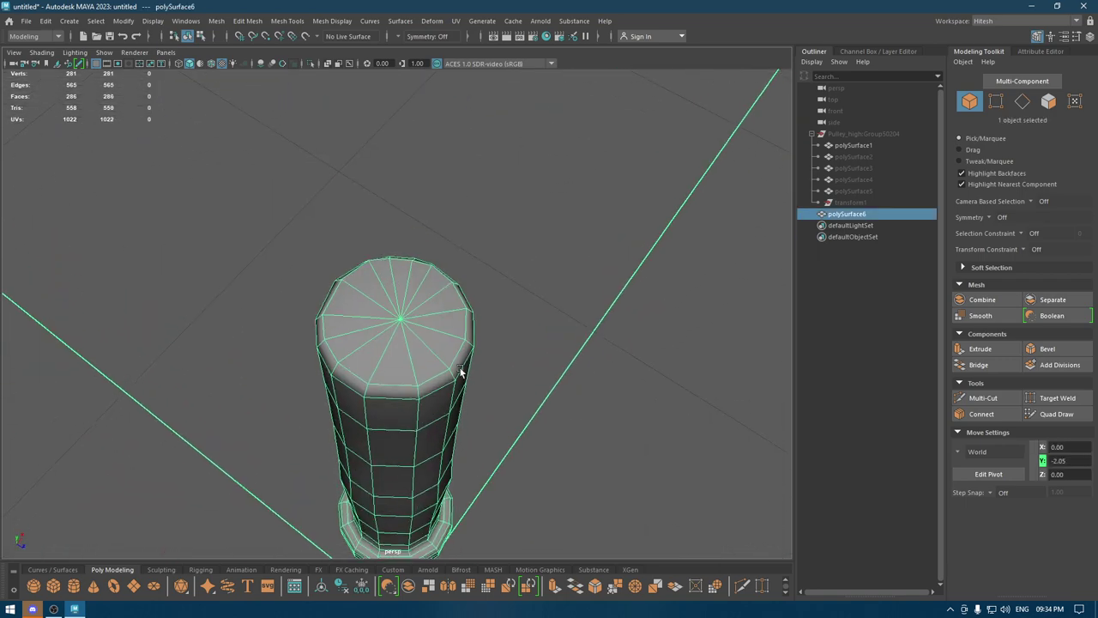
scroll(392, 313, "up", 3)
right_click_drag(392, 274, 369, 219)
left_click(370, 286)
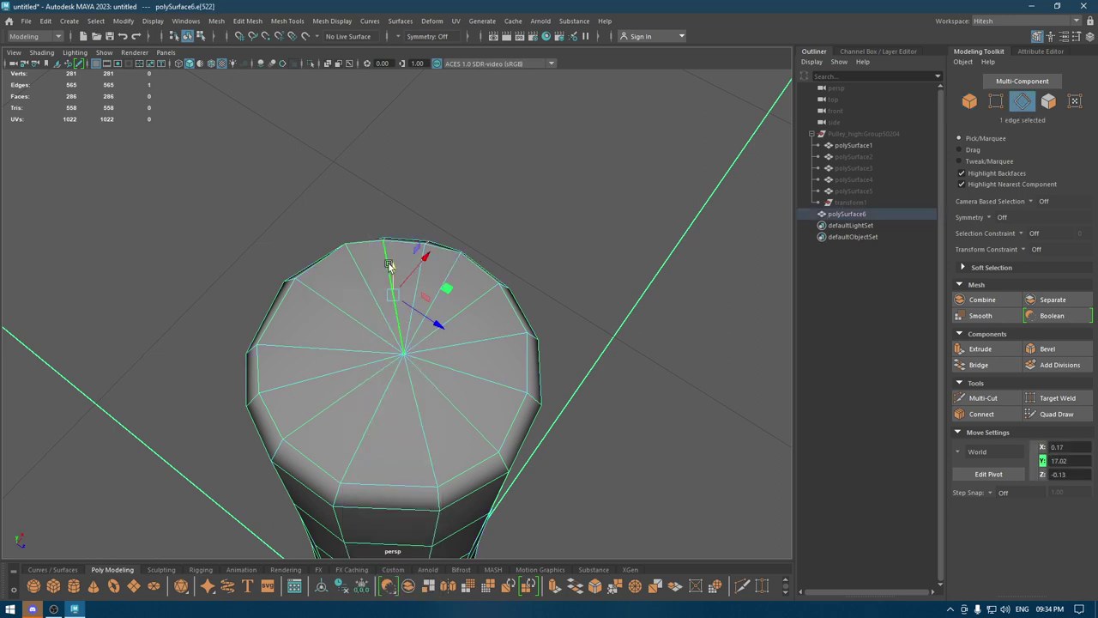
left_click(344, 308, "shift")
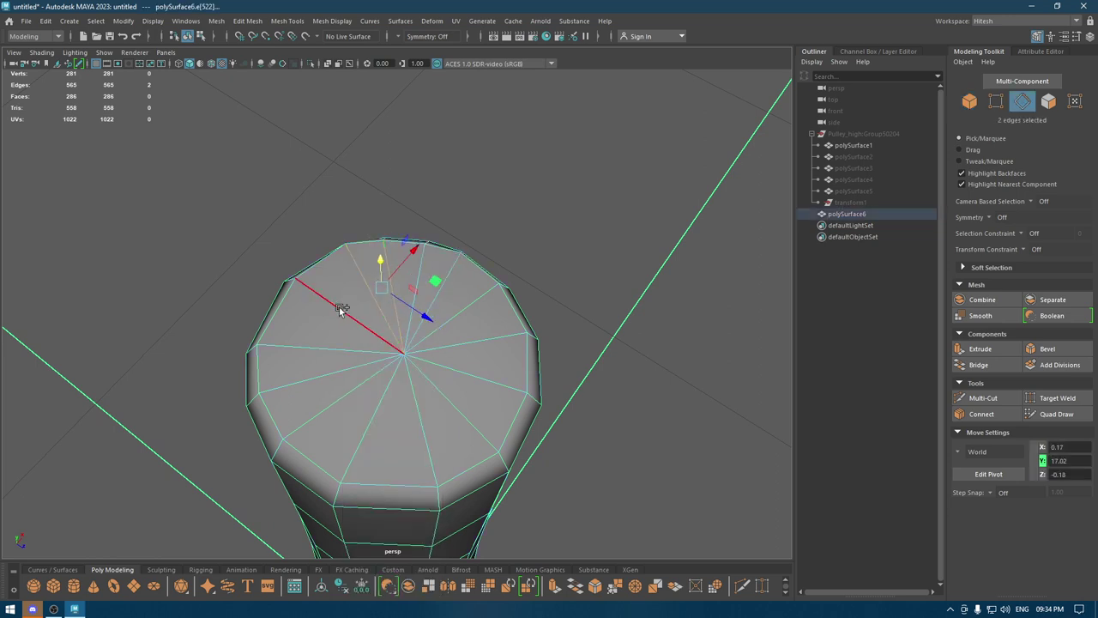
left_click(336, 343, "shift")
left_click(345, 374, "shift")
left_click(348, 385, "shift")
left_click(380, 402, "shift")
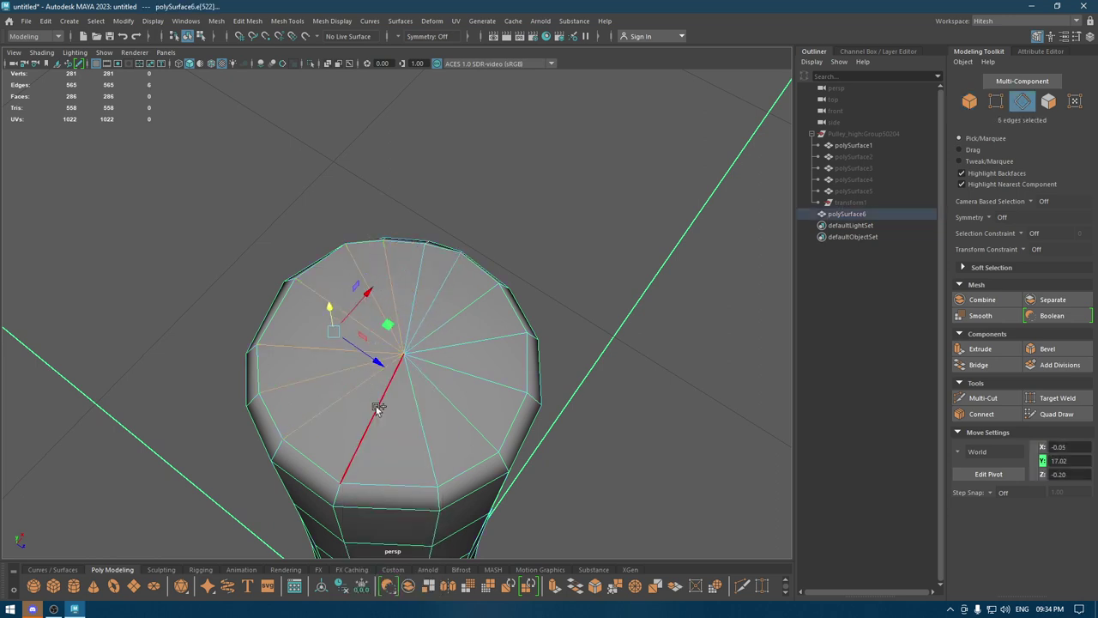
left_click(436, 407, "shift")
left_click(429, 417, "shift")
left_click(487, 383, "shift")
left_click(490, 337, "shift")
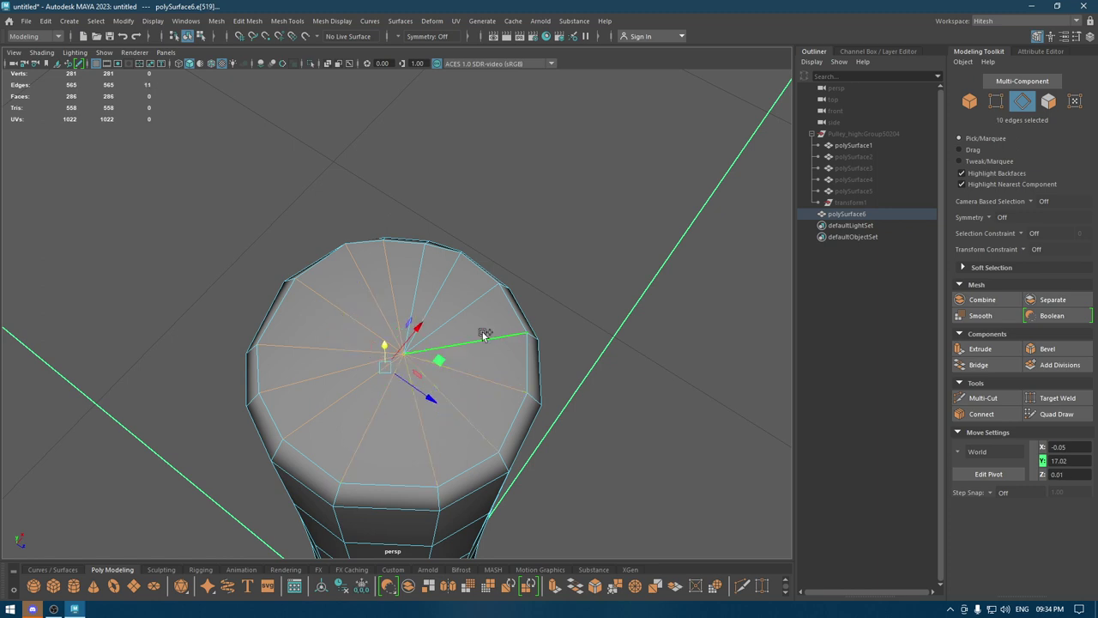
left_click(467, 305, "shift")
left_click(449, 277, "shift")
left_click(437, 268, "shift")
left_click(429, 255, "shift")
right_click_drag(429, 262, 265, 336, "shift")
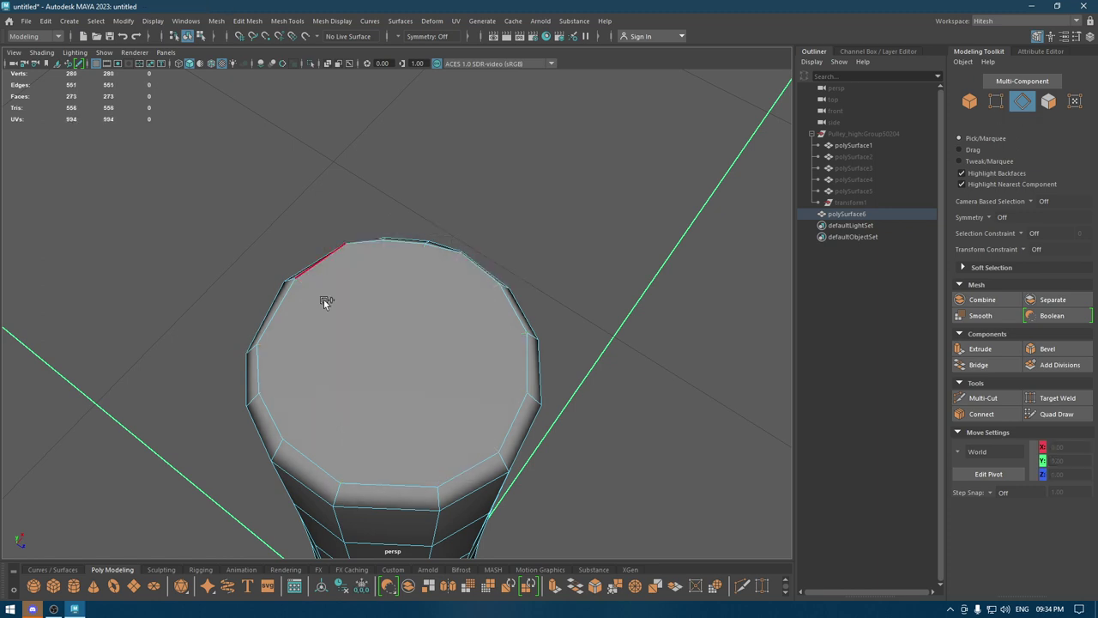
In the top view, make the first two parallel Multi-Cut slices across the cap
right_click_drag(326, 298, 261, 300, "shift")
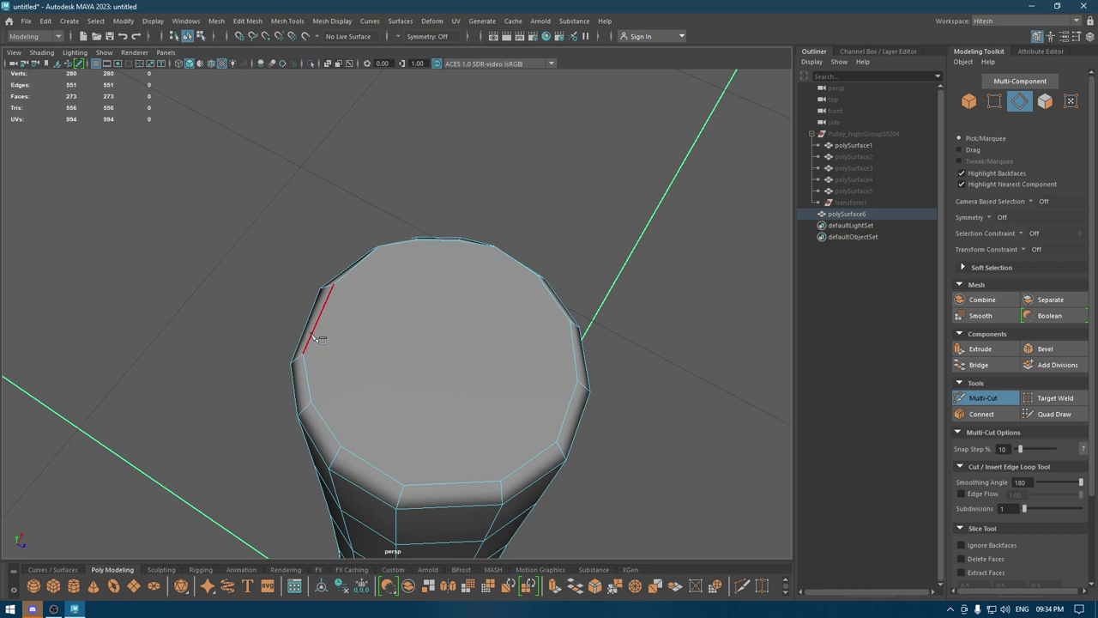
left_click_drag(524, 320, 477, 316, "alt")
key("space")
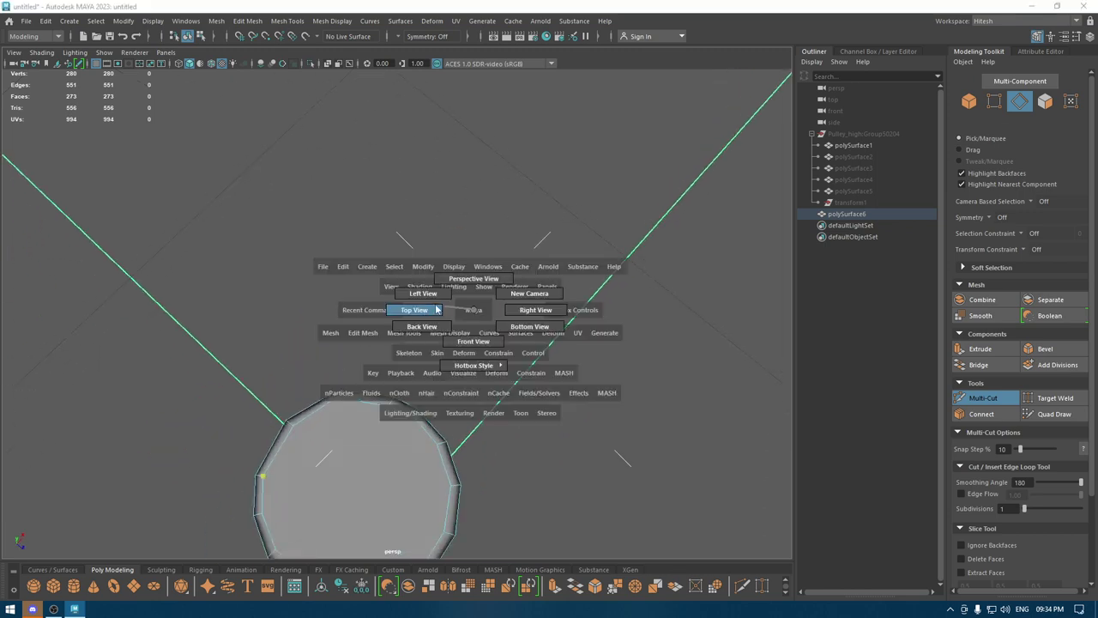
left_click_drag(403, 318, 404, 283)
scroll(421, 321, "up", 5)
scroll(446, 391, "up", 3)
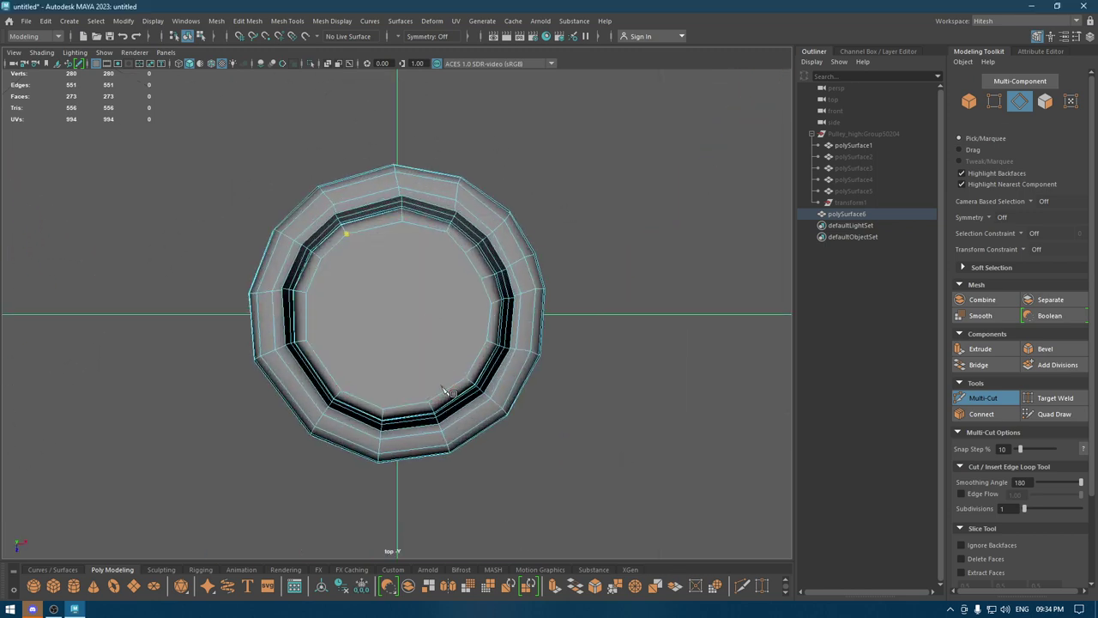
right_click(457, 369)
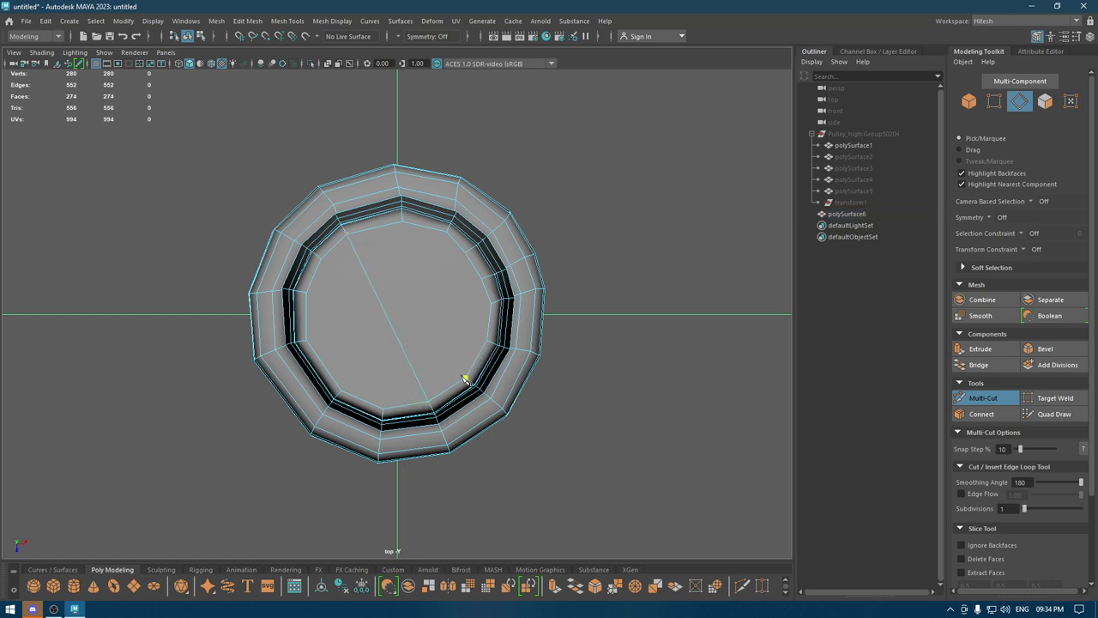
left_click(464, 378)
left_click(400, 221)
right_click(464, 257)
Add two more parallel cuts and one perpendicular cut across the cap
left_click(324, 256)
left_click(415, 405)
right_click(319, 254)
left_click(487, 341)
left_click(444, 228)
right_click(477, 256)
left_click(307, 331)
right_click(311, 339)
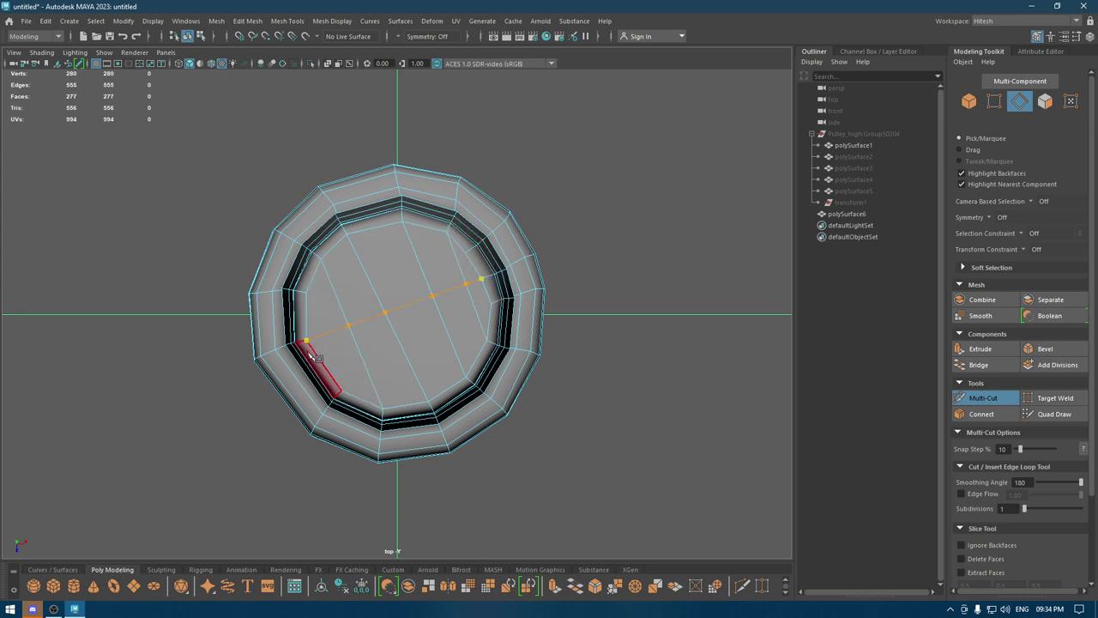
Exit Multi-Cut and return to the perspective view of the whole shaft
key("w")
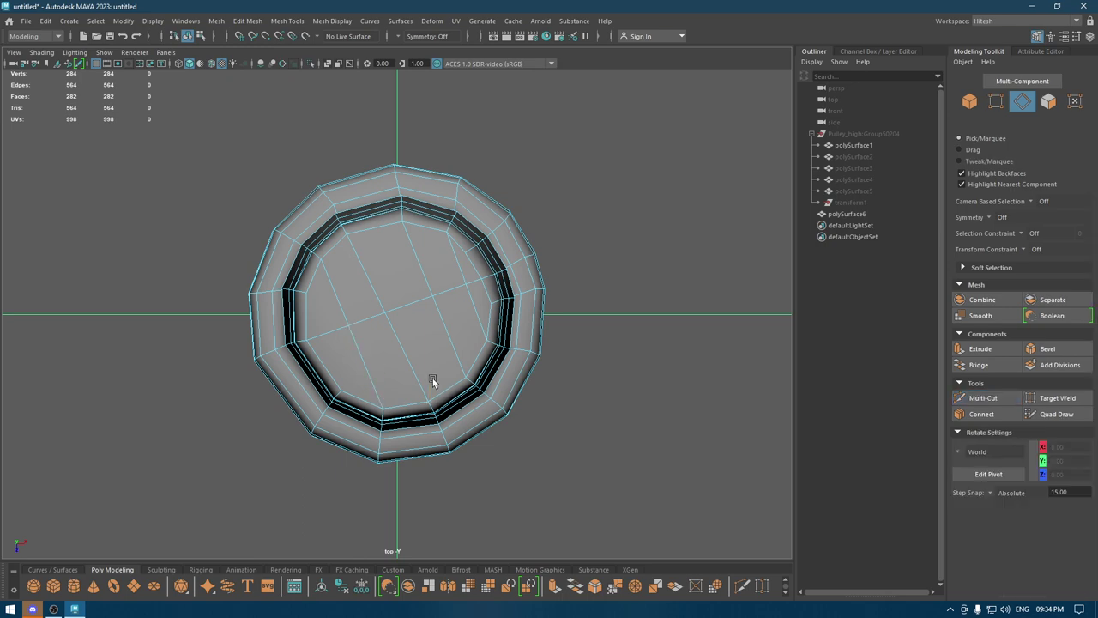
key("space")
mouse_move(434, 381)
left_mouse_down()
mouse_move(448, 370)
mouse_move(458, 412)
mouse_move(454, 192)
mouse_move(468, 314)
left_mouse_up()
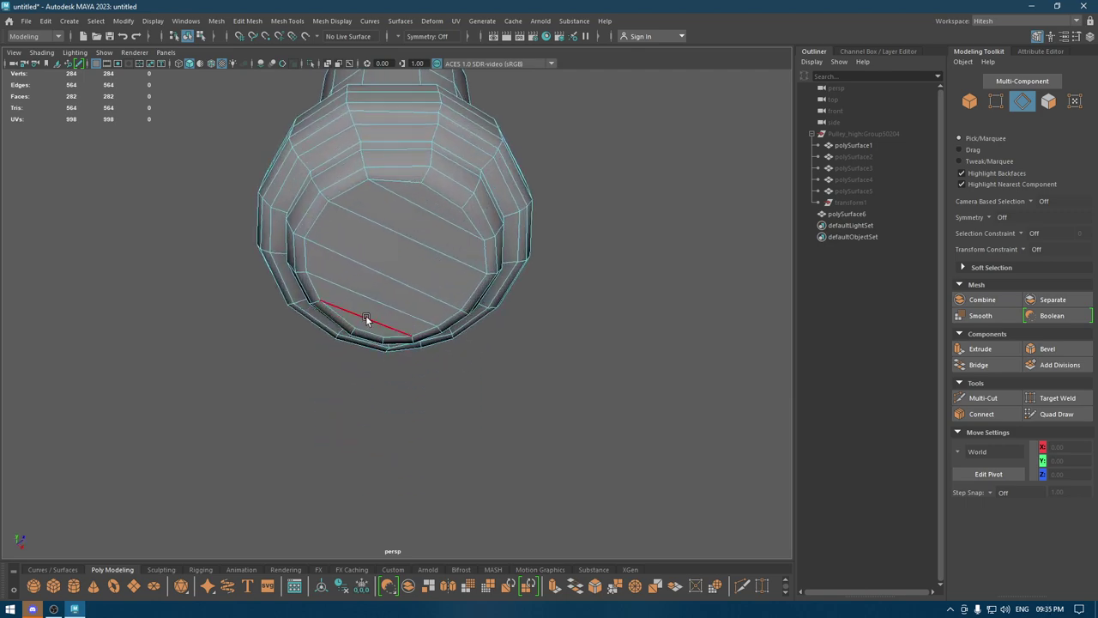
mouse_move(366, 315)
left_mouse_down("alt")
mouse_move(368, 232)
mouse_move(466, 281)
left_mouse_up("alt")
Harden the shaft cylinder's edges and orbit to a level view of it
right_click_drag(566, 196, 566, 196)
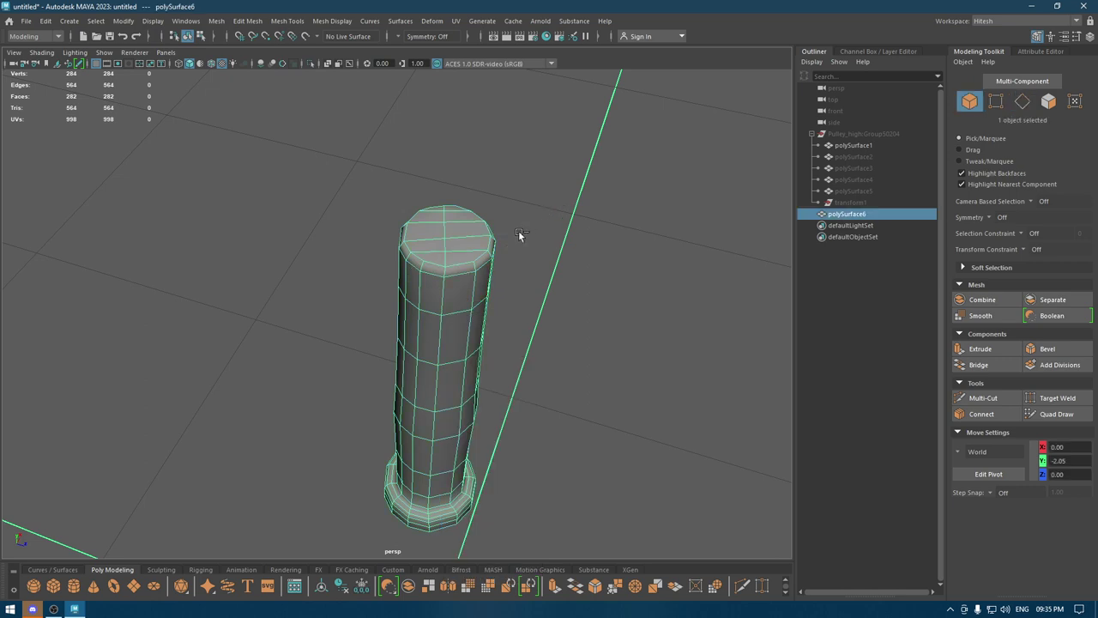
left_click(332, 20)
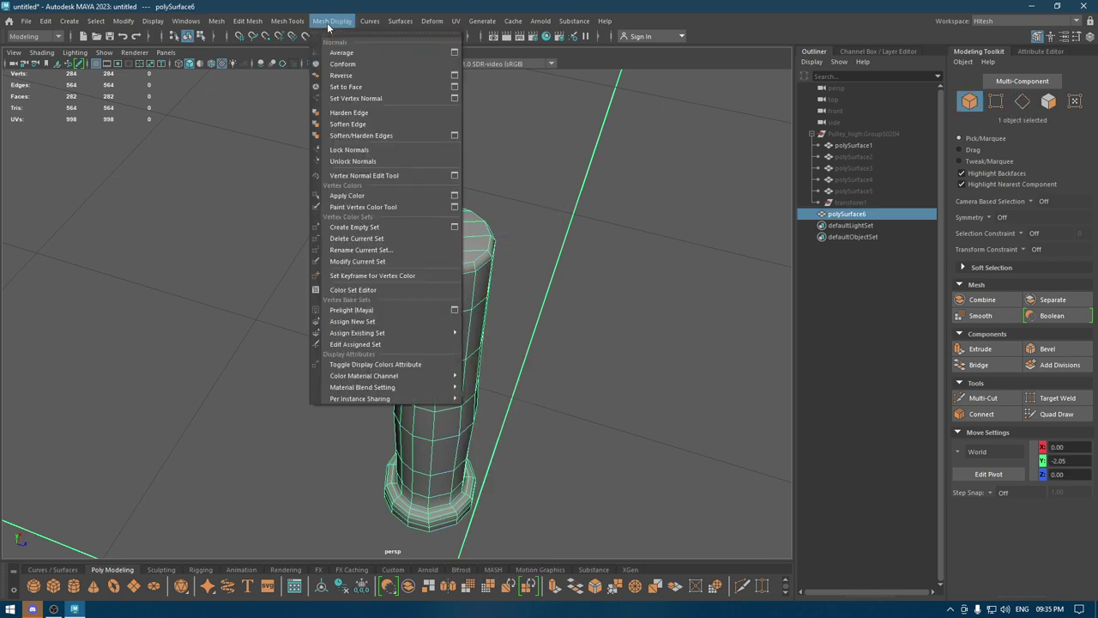
left_click(356, 111)
right_click_drag(417, 174, 478, 160)
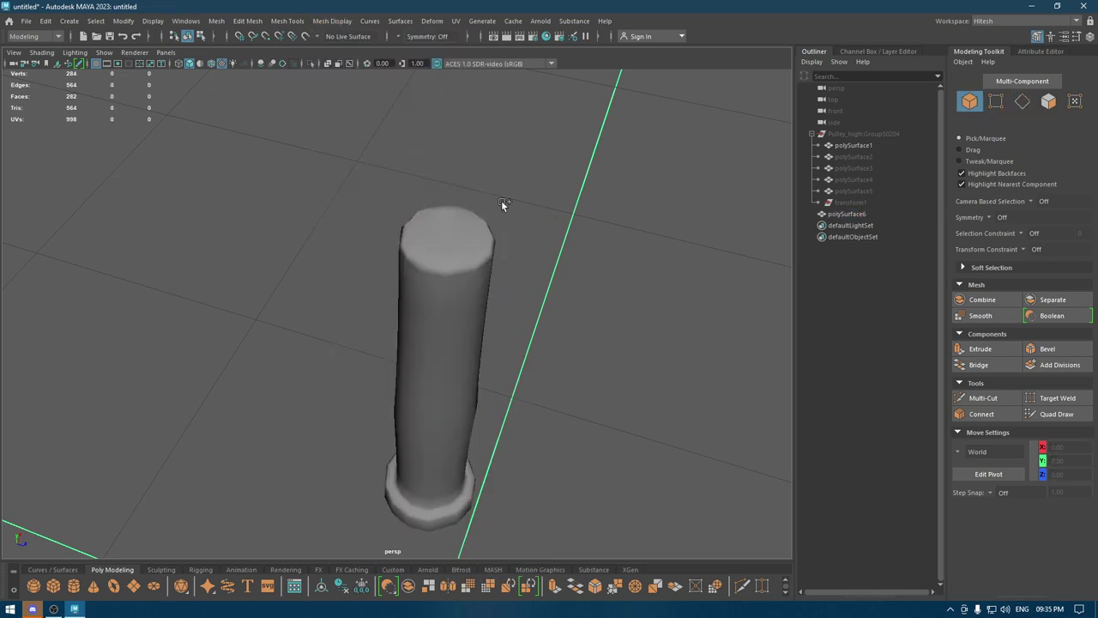
left_click_drag(513, 289, 756, 218, "alt")
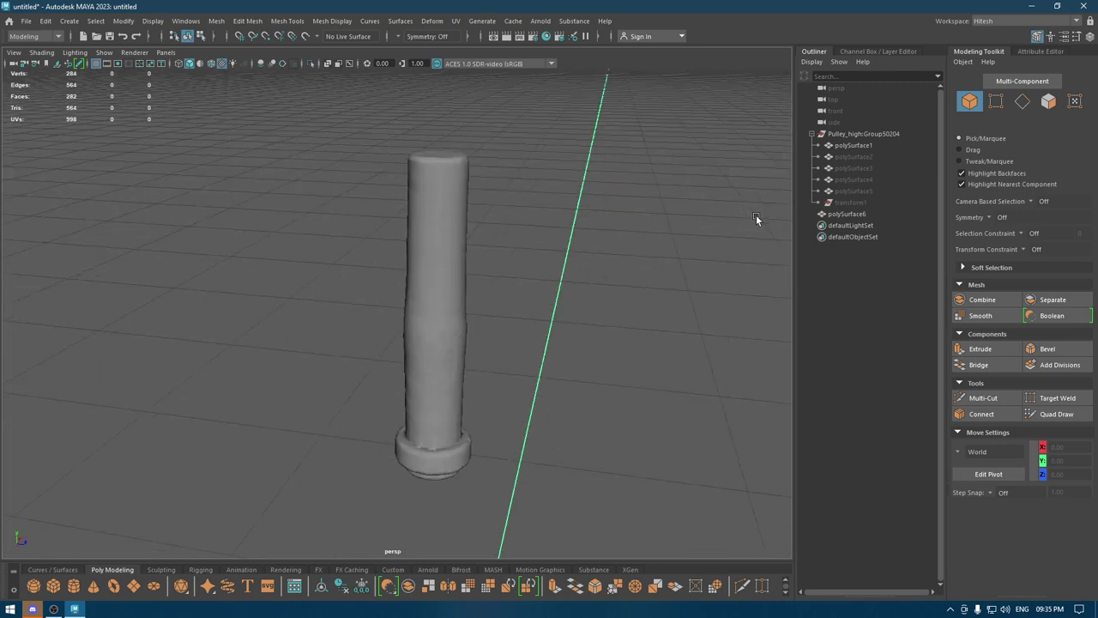
Rename the low-poly shaft mesh to handle_lp
double_click(845, 214)
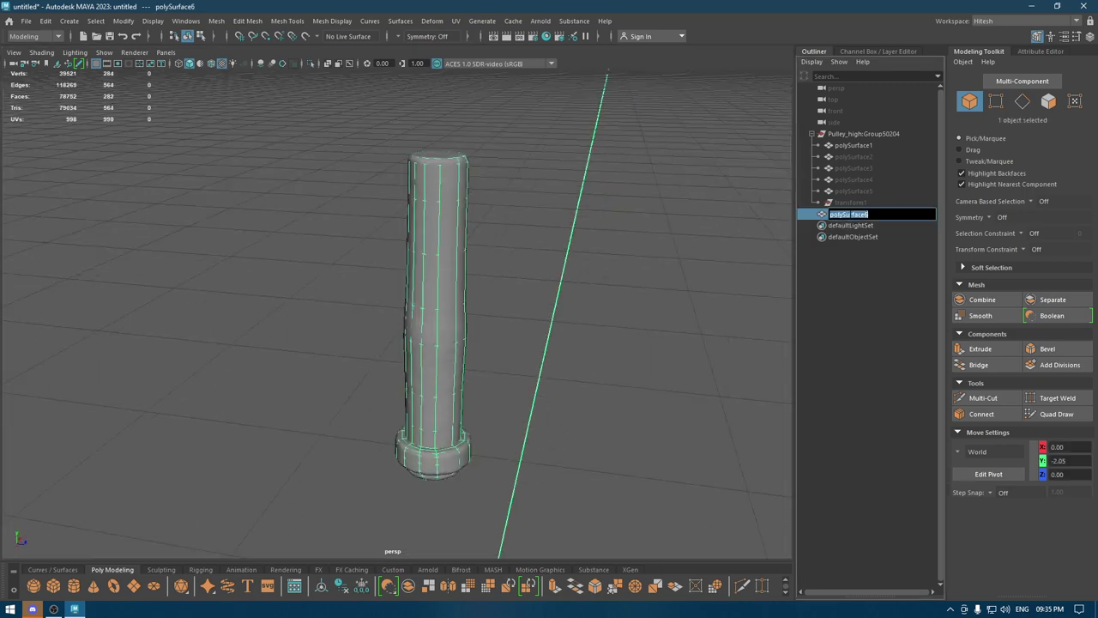
type("N")
type("p")
key("Return")
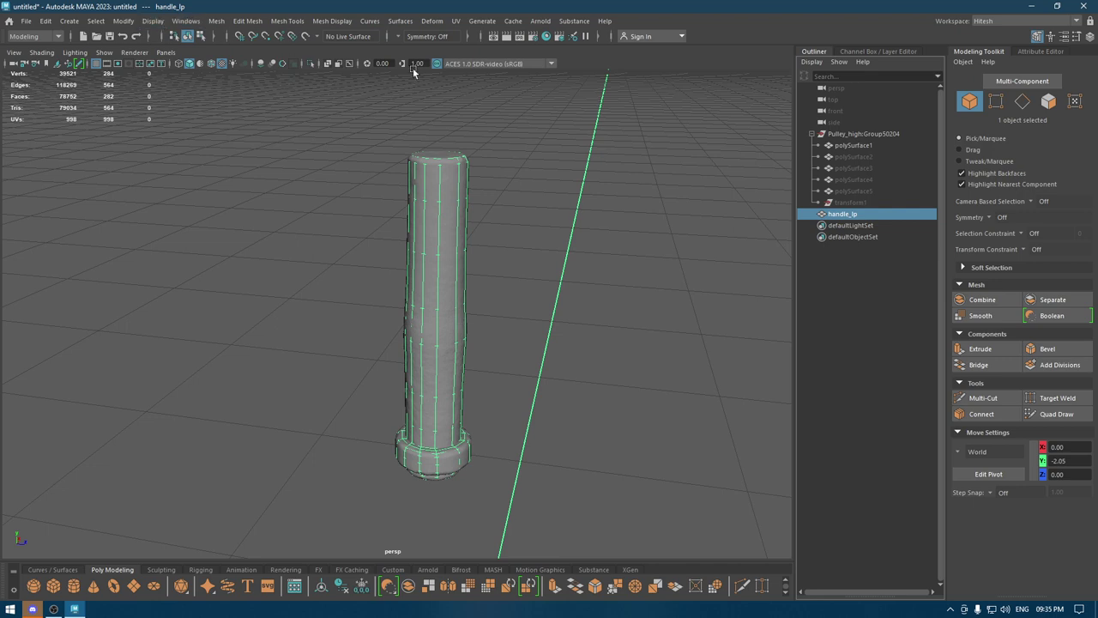
left_click(184, 22)
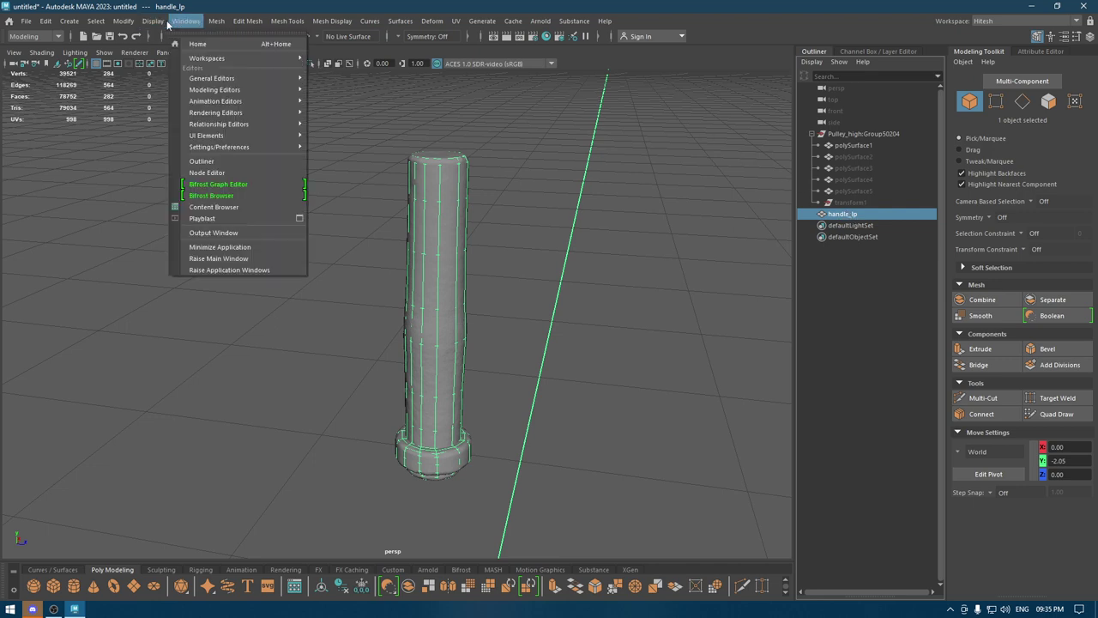
Show all pulley parts, then isolate the bracket polySurface4 on its own
left_click(415, 153)
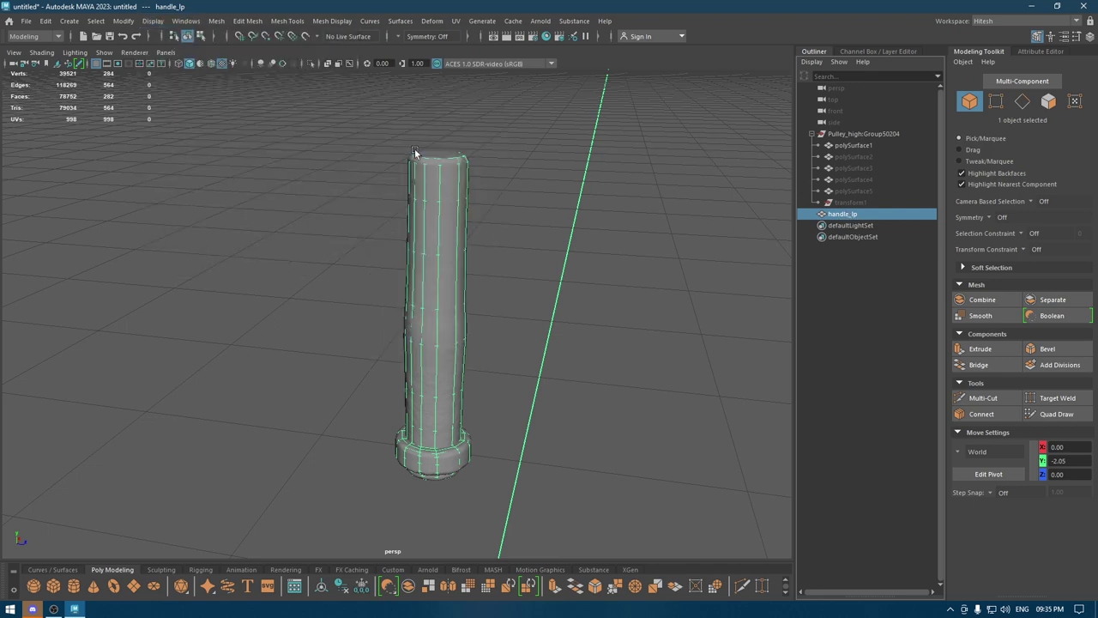
left_click_drag(414, 153, 601, 205, "alt")
mouse_move(588, 221)
right_mouse_down("alt")
mouse_move(553, 267)
mouse_move(501, 133)
right_mouse_up("alt")
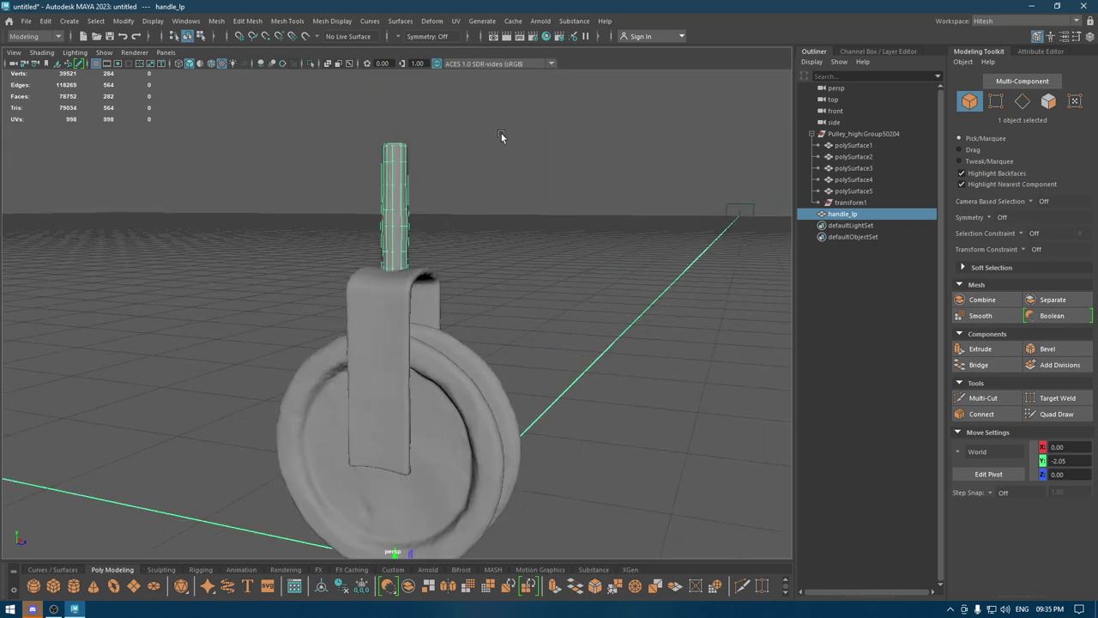
mouse_move(501, 133)
left_mouse_down("alt")
mouse_move(481, 147)
mouse_move(520, 245)
mouse_move(344, 135)
mouse_move(442, 161)
left_mouse_up("alt")
left_click(343, 135)
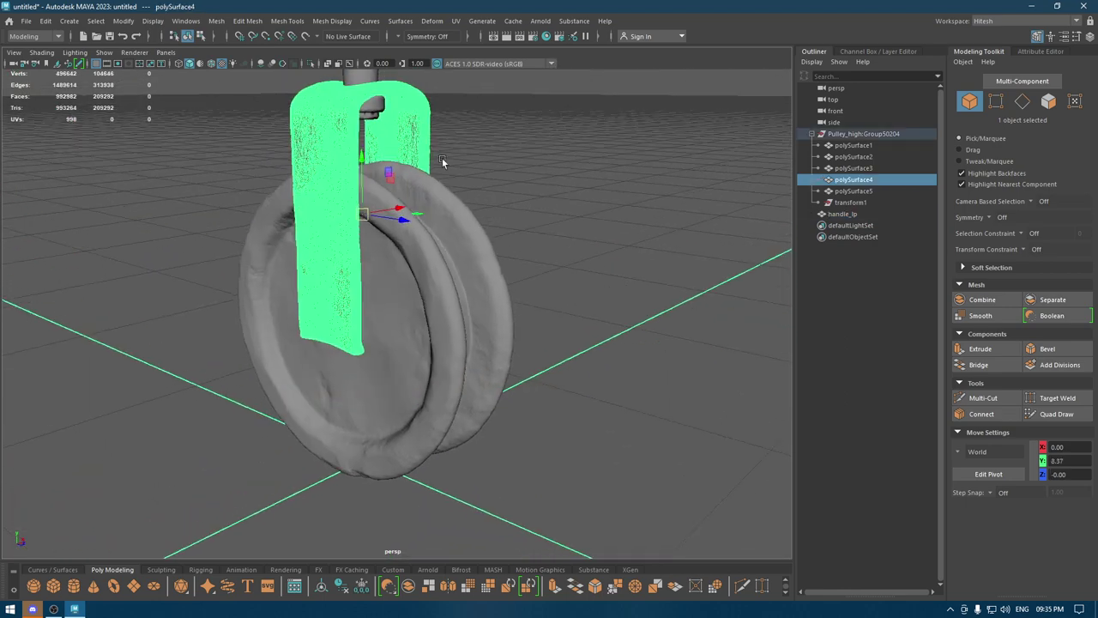
key("alt+h")
Make the bracket the live surface and activate Quad Draw
left_click(488, 184)
mouse_move(488, 183)
right_mouse_down("alt")
mouse_move(553, 440)
mouse_move(522, 309)
right_mouse_up("alt")
left_click_drag(523, 309, 459, 232, "alt")
left_click(459, 232)
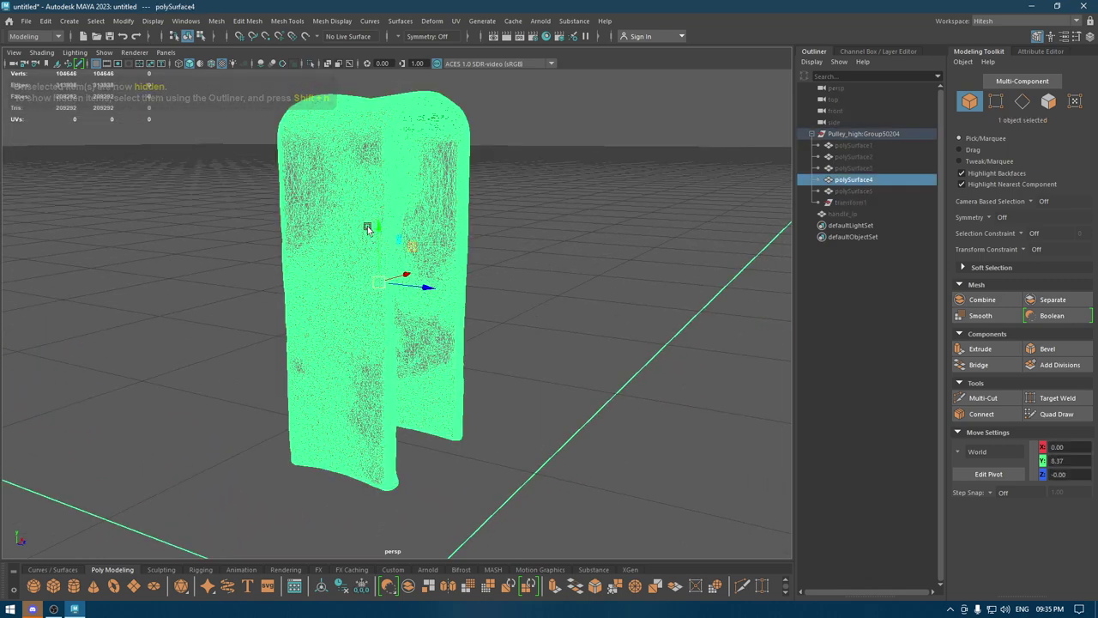
left_click(305, 36)
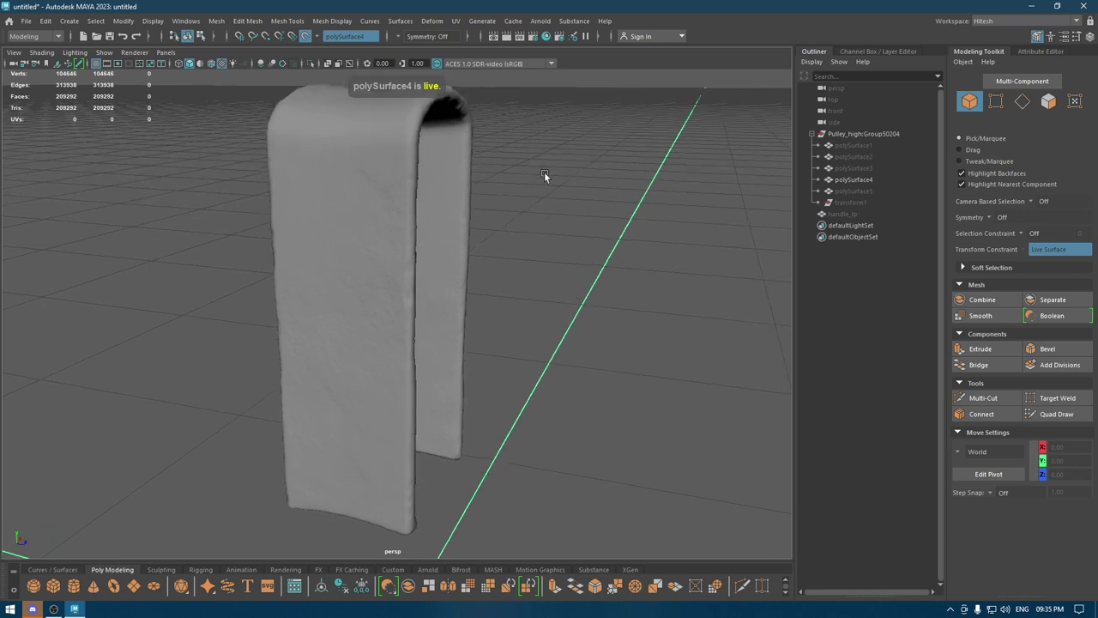
left_click_drag(395, 103, 560, 181, "alt")
right_click_drag(559, 181, 551, 377, "shift")
left_click_drag(551, 377, 487, 307, "alt")
right_click_drag(487, 307, 502, 360, "alt")
Place Quad Draw points at the side panel's corner and fill the first two quads
left_click_drag(502, 360, 512, 394, "alt")
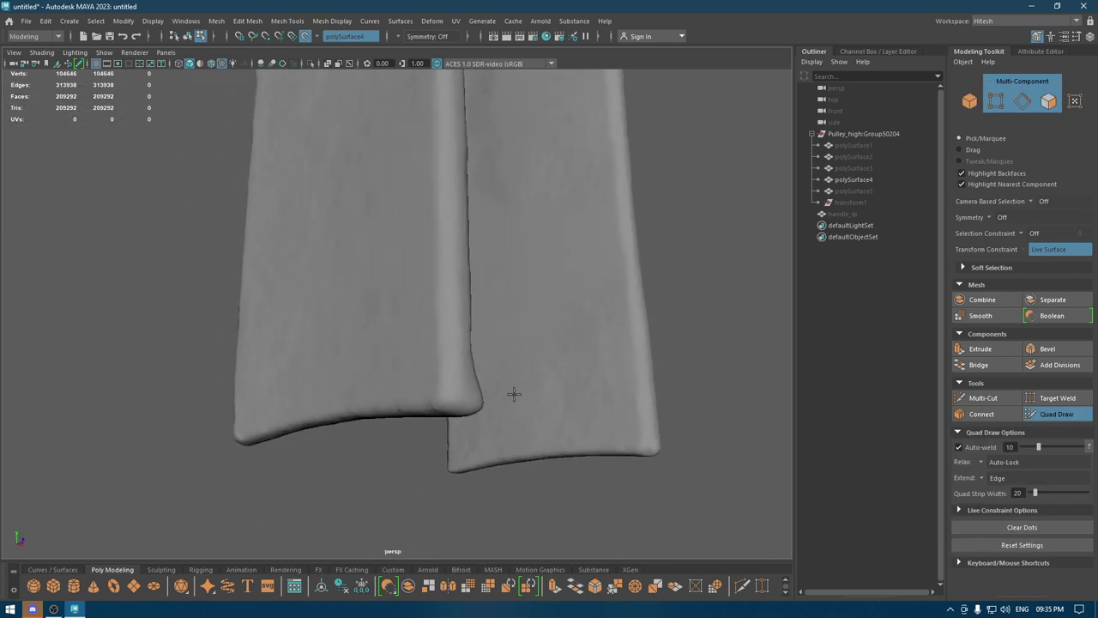
mouse_move(441, 398)
left_mouse_down("alt")
mouse_move(455, 350)
mouse_move(409, 427)
left_mouse_up("alt")
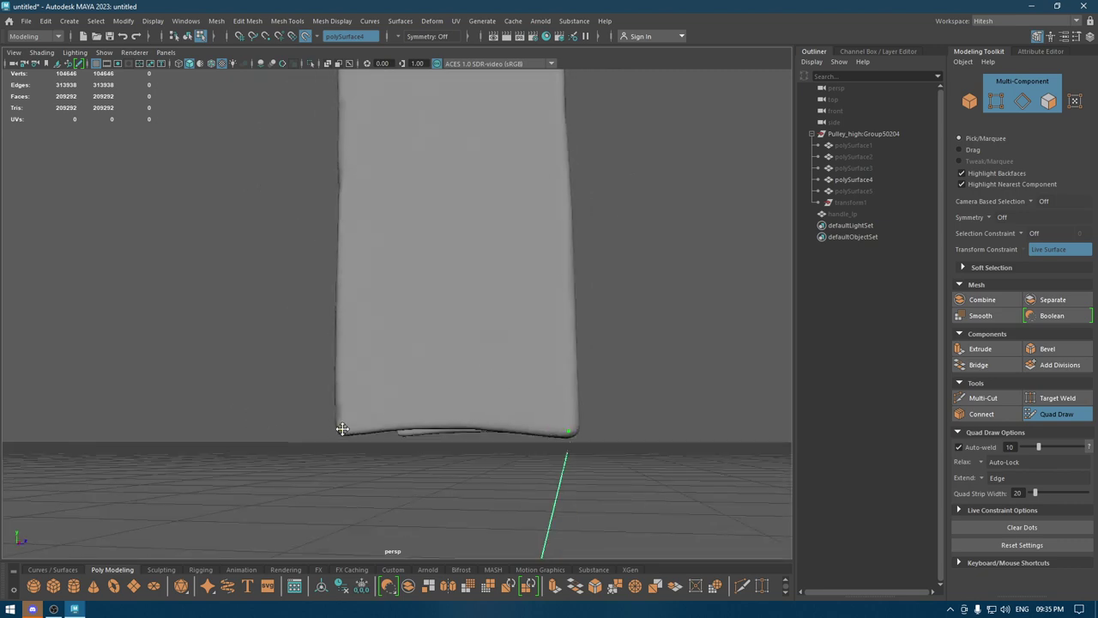
left_click_drag(342, 429, 367, 272, "alt")
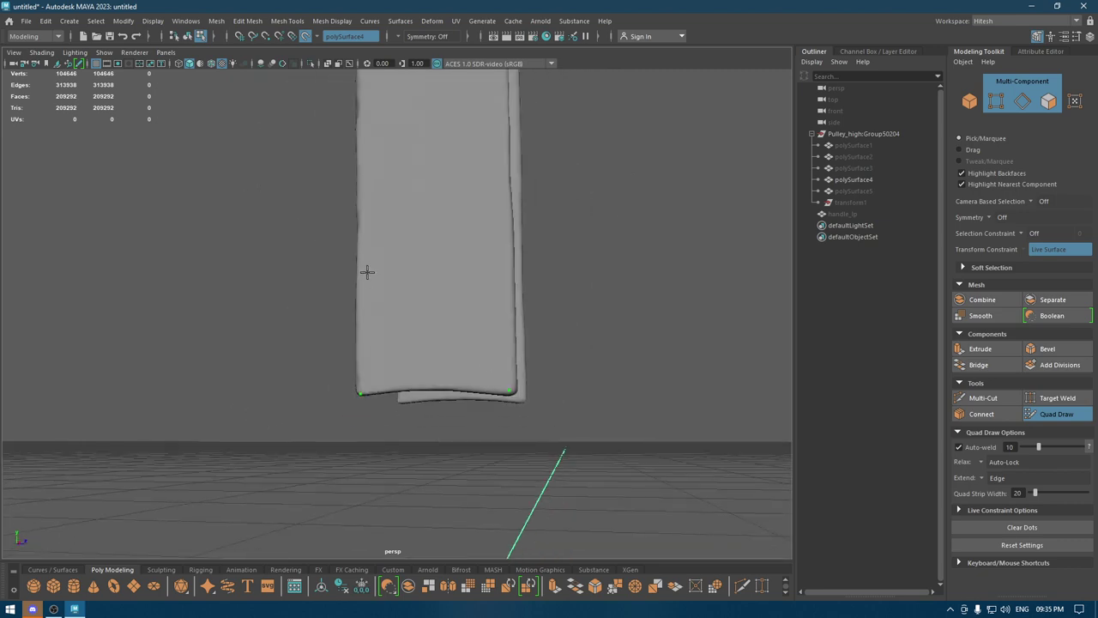
left_click(508, 284)
left_click(442, 330, "shift")
mouse_move(441, 335)
left_mouse_down("alt")
mouse_move(458, 351)
mouse_move(476, 335)
mouse_move(446, 228)
mouse_move(438, 441)
left_mouse_up("alt")
mouse_move(400, 380)
left_mouse_down("alt")
mouse_move(487, 413)
mouse_move(549, 400)
mouse_move(530, 368)
left_mouse_up("alt")
mouse_move(465, 344)
left_mouse_down("alt")
mouse_move(490, 292)
mouse_move(492, 387)
mouse_move(457, 217)
mouse_move(466, 314)
mouse_move(423, 309)
mouse_move(391, 263)
left_mouse_up("alt")
mouse_move(467, 244)
left_mouse_down("alt")
mouse_move(456, 250)
mouse_move(479, 251)
left_mouse_up("alt")
left_click(466, 262, "shift")
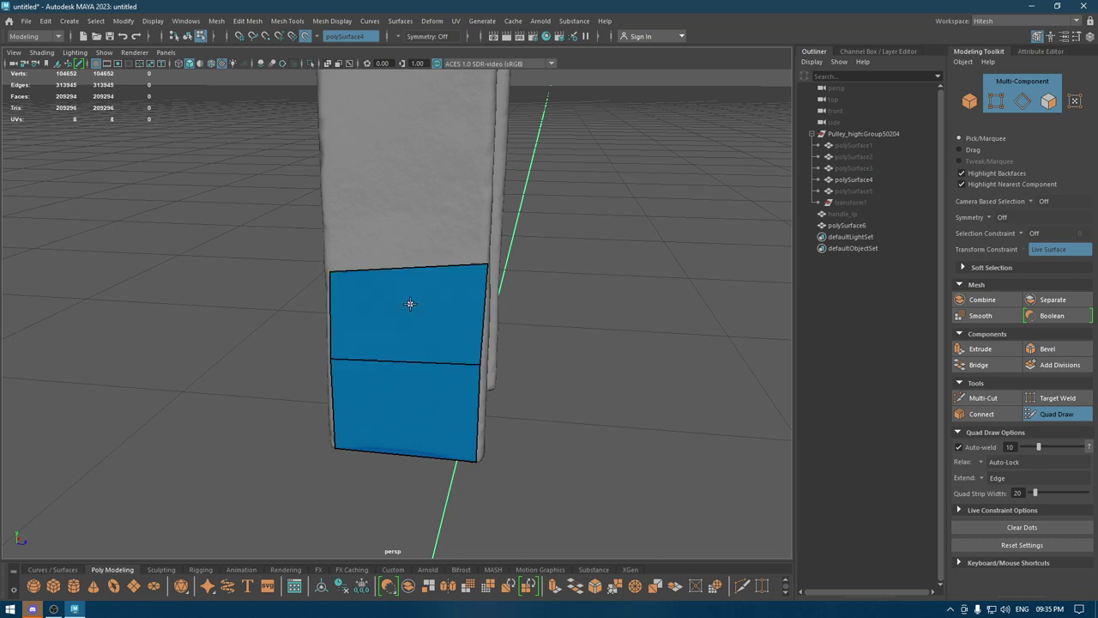
Extend the quad strip up the panel and over the top edge beside the hole
left_click_drag(409, 304, 508, 263, "alt")
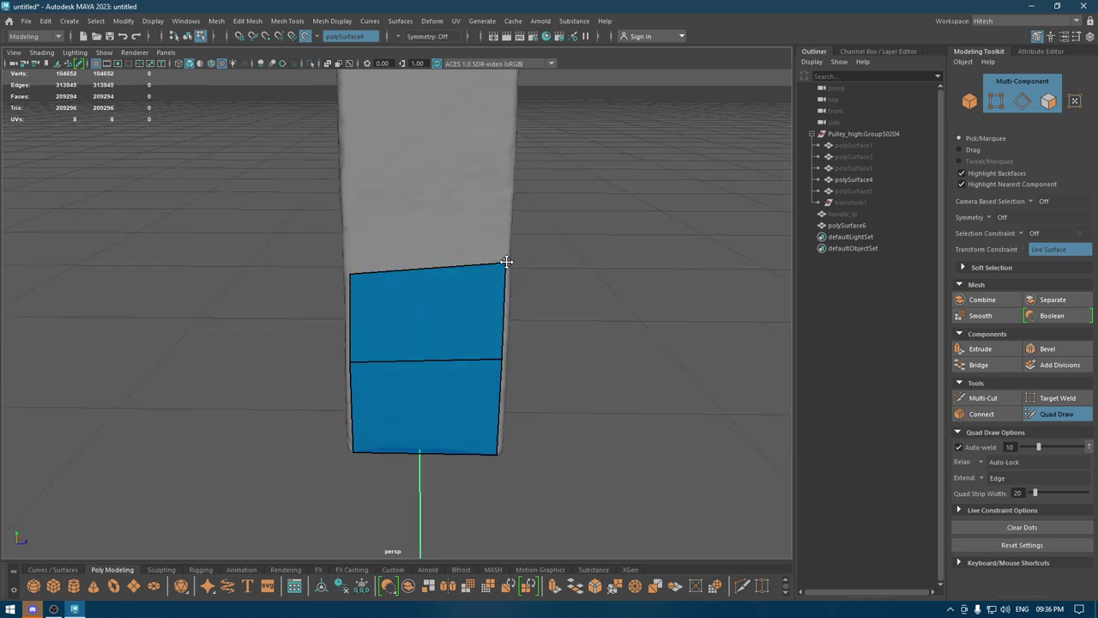
mouse_move(350, 274)
left_mouse_down()
mouse_move(348, 263)
mouse_move(383, 251)
left_mouse_up()
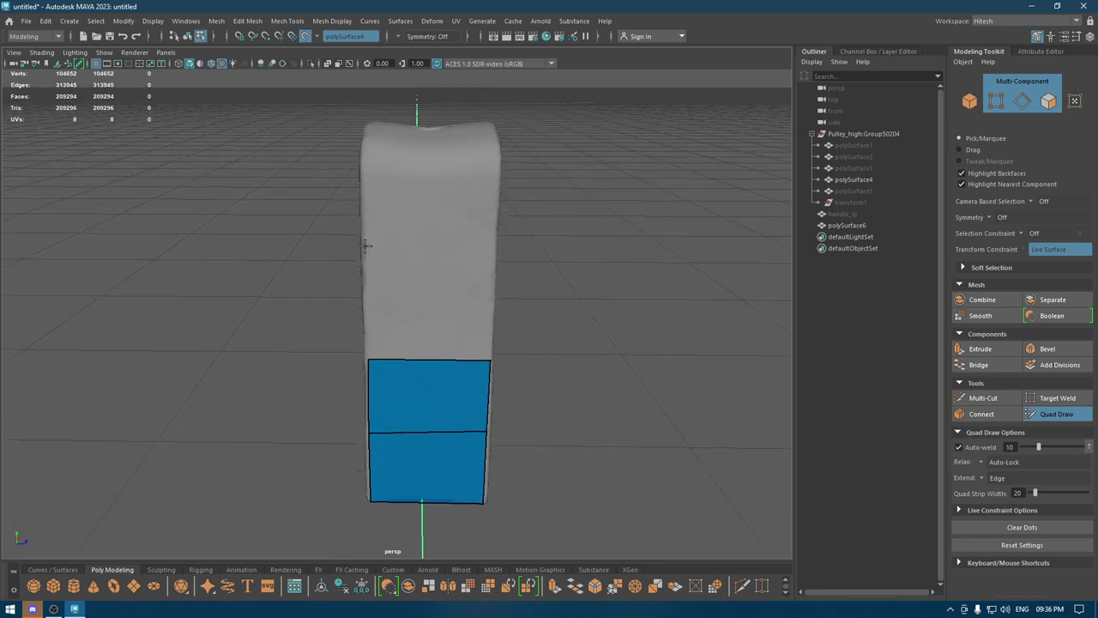
left_click(438, 281, "shift")
left_click_drag(367, 243, 367, 239)
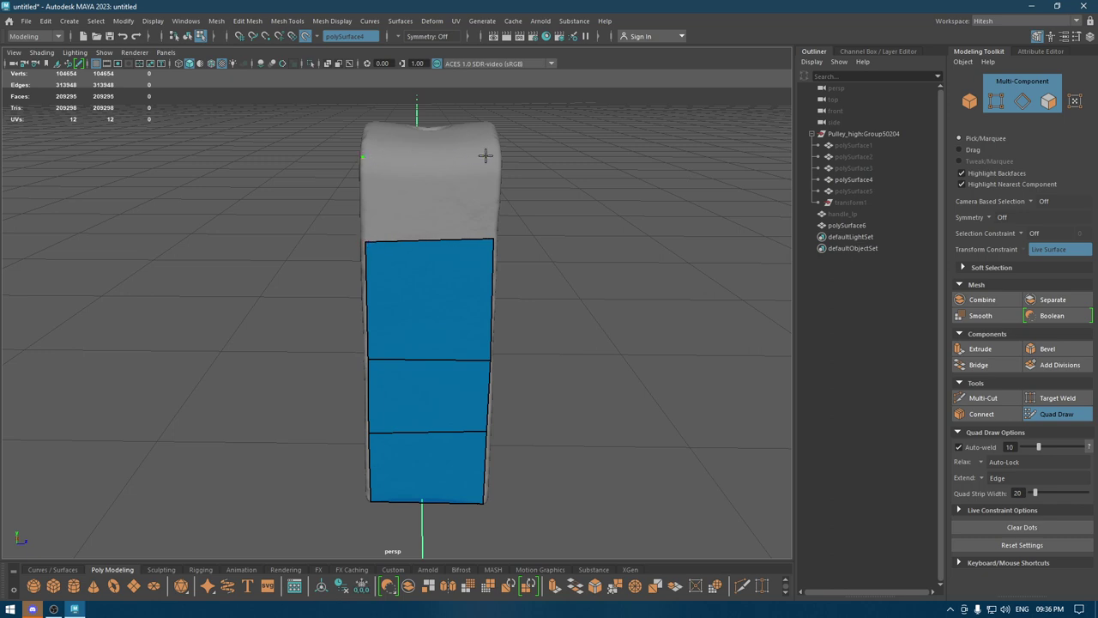
left_click(421, 212, "shift")
mouse_move(416, 211)
left_mouse_down("alt")
mouse_move(476, 245)
mouse_move(397, 284)
mouse_move(382, 317)
left_mouse_up("alt")
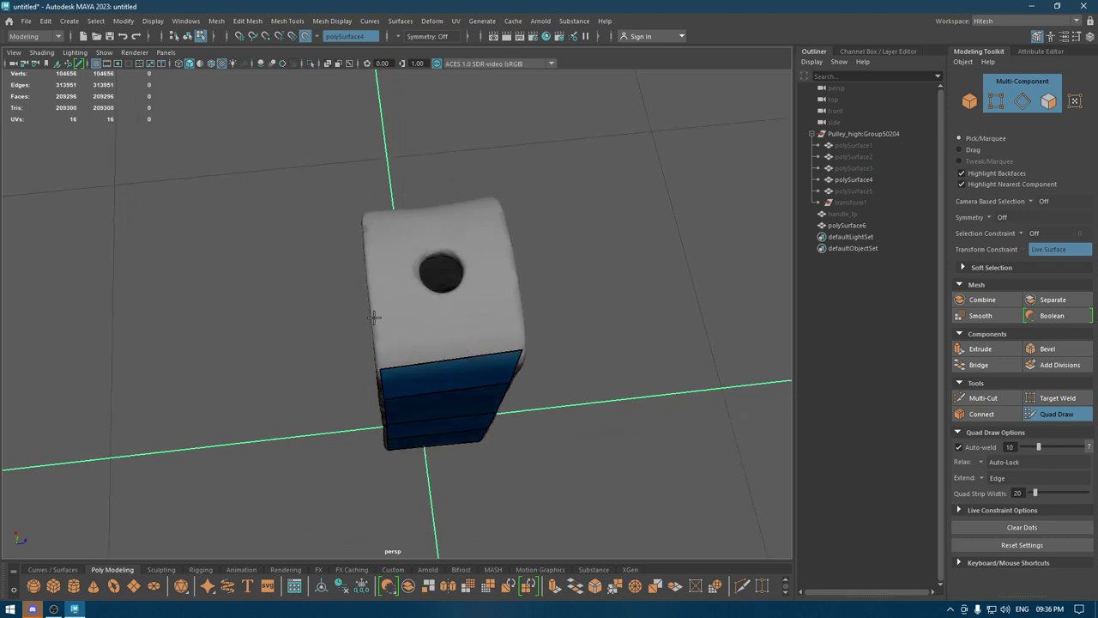
left_click(446, 325, "shift")
mouse_move(446, 326)
left_mouse_down("alt")
mouse_move(461, 326)
mouse_move(400, 260)
mouse_move(409, 283)
mouse_move(411, 274)
left_mouse_up("alt")
left_click(409, 245, "ctrl")
Split the strip with horizontal and vertical edge loops and fill the lower-right quad
left_click(411, 274, "ctrl")
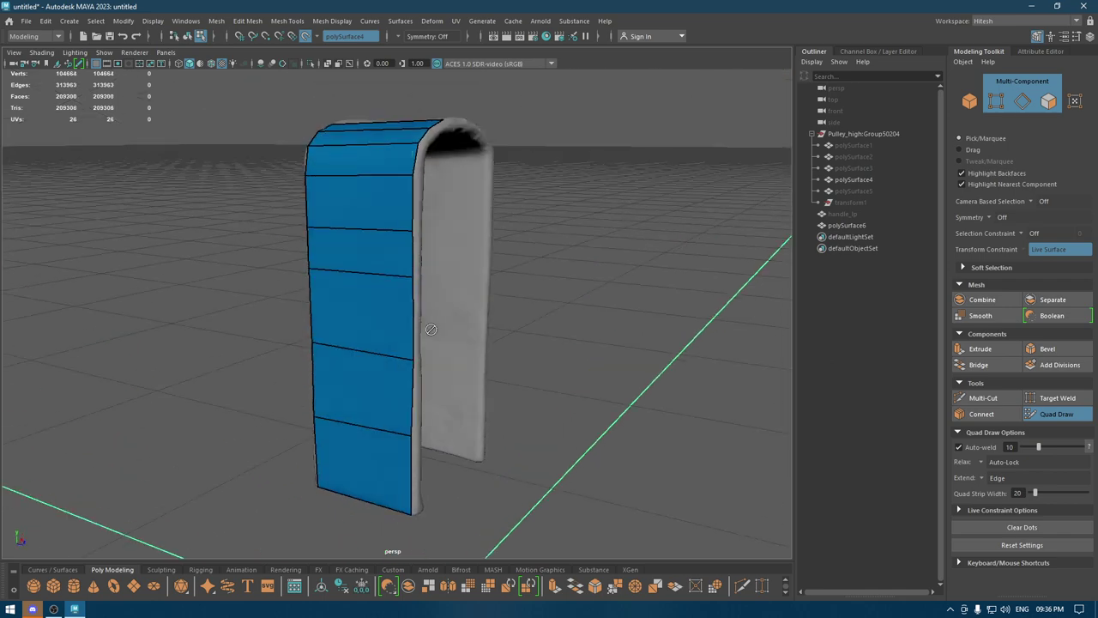
left_click(361, 418, "ctrl")
mouse_move(362, 452)
left_mouse_down("alt")
mouse_move(431, 434)
mouse_move(444, 346)
mouse_move(456, 366)
mouse_move(482, 369)
mouse_move(441, 363)
left_mouse_up("alt")
left_click(482, 369, "shift")
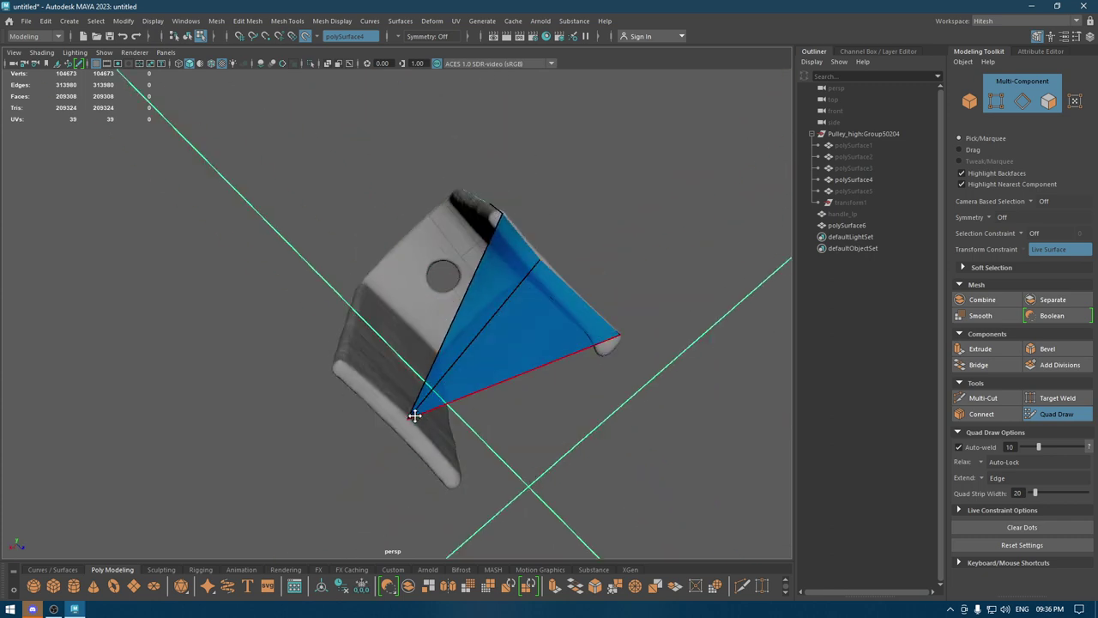
left_click_drag(439, 401, 483, 419)
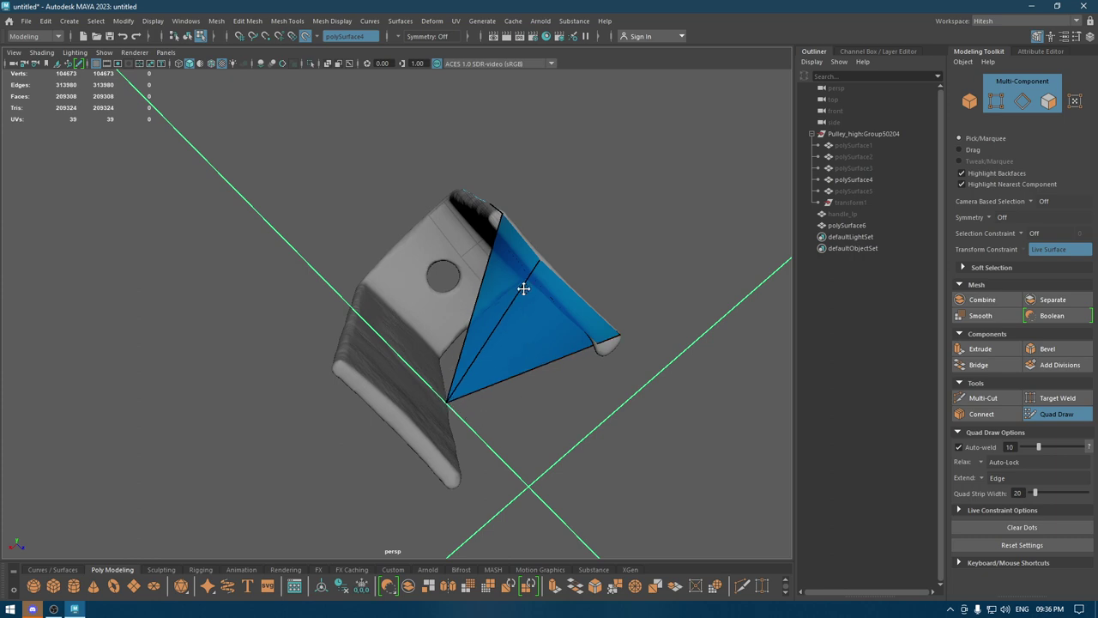
mouse_move(524, 288)
left_mouse_down("alt")
mouse_move(507, 326)
mouse_move(524, 328)
mouse_move(469, 279)
mouse_move(620, 240)
mouse_move(493, 335)
mouse_move(392, 331)
left_mouse_up("alt")
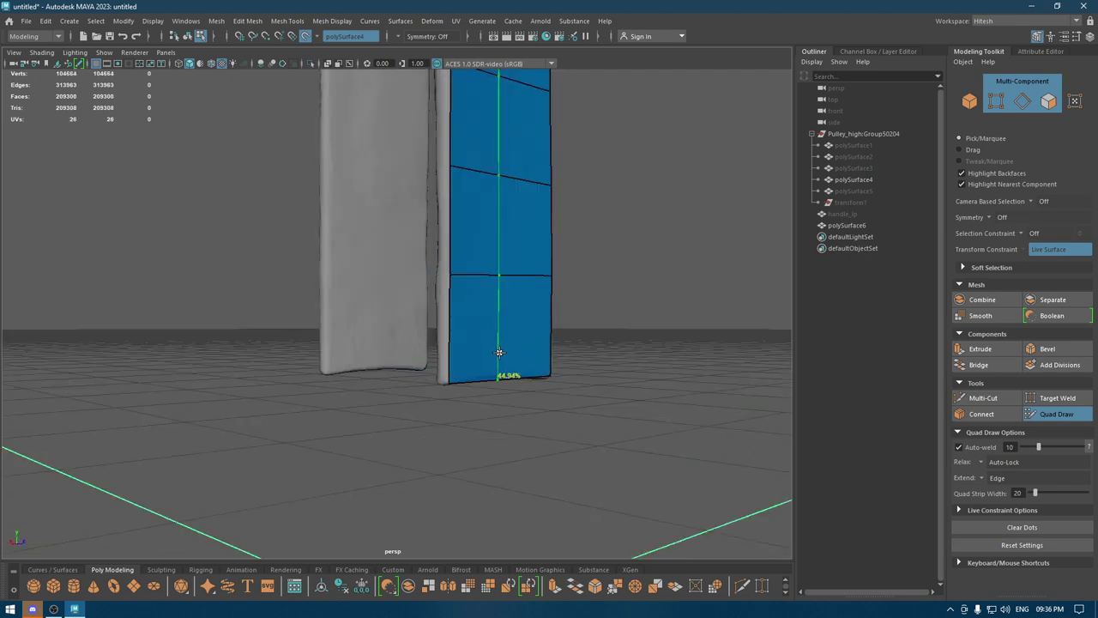
mouse_move(524, 379)
left_mouse_down("alt")
mouse_move(469, 332)
mouse_move(474, 234)
left_mouse_up("alt")
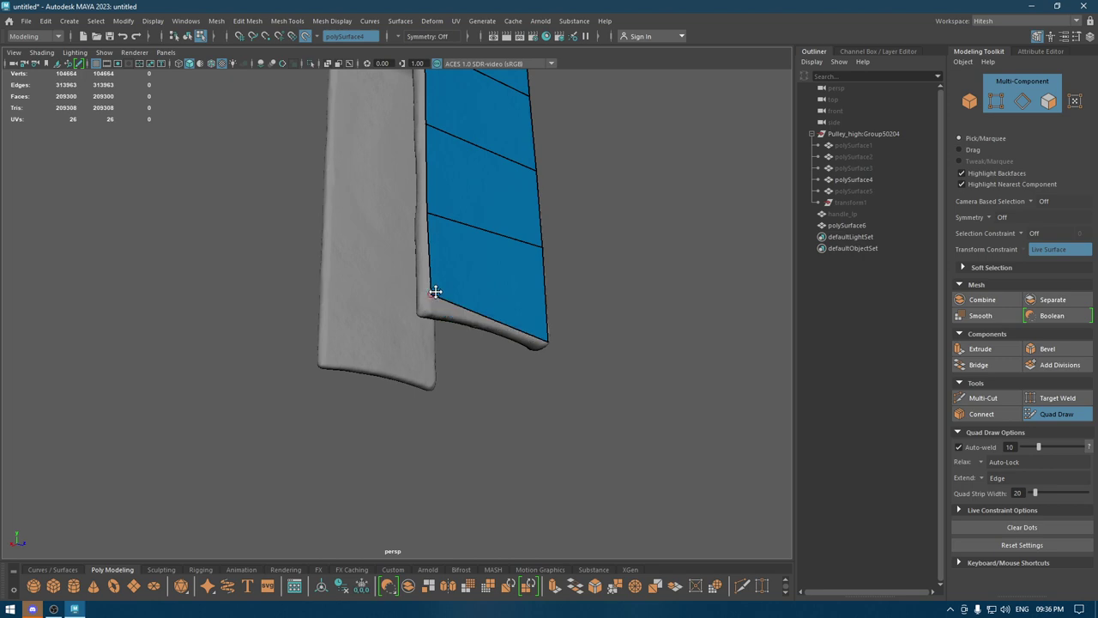
mouse_move(548, 339)
left_mouse_down()
mouse_move(546, 319)
mouse_move(421, 343)
mouse_move(501, 366)
left_mouse_up()
Add more vertical edge loops and pull the bottom vertices down to the panel edge
left_click(496, 296, "ctrl")
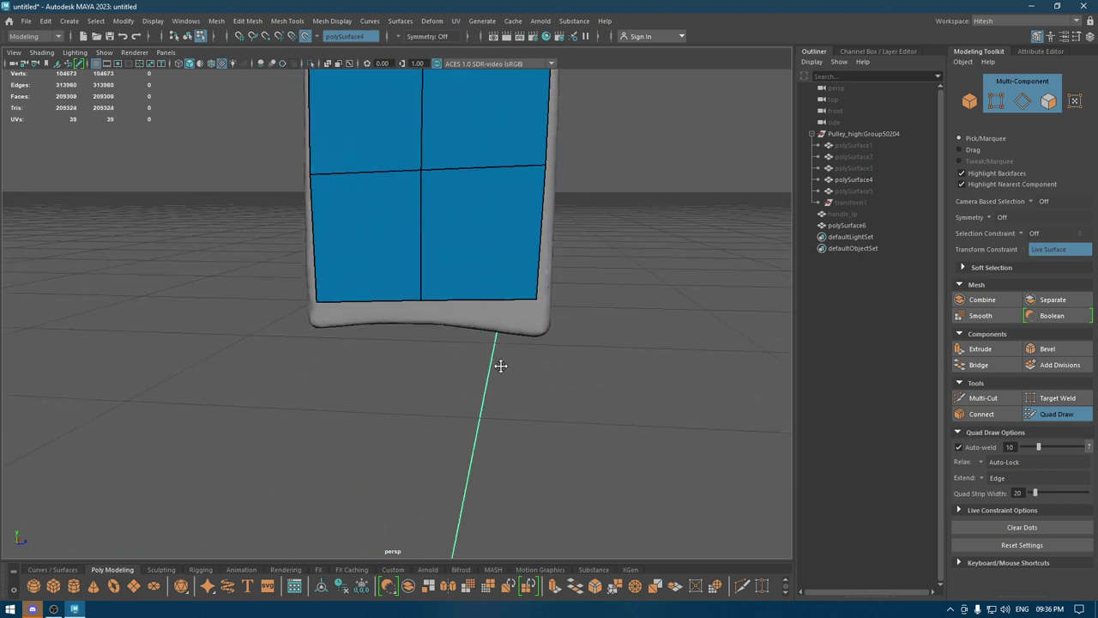
left_click_drag(537, 300, 542, 329)
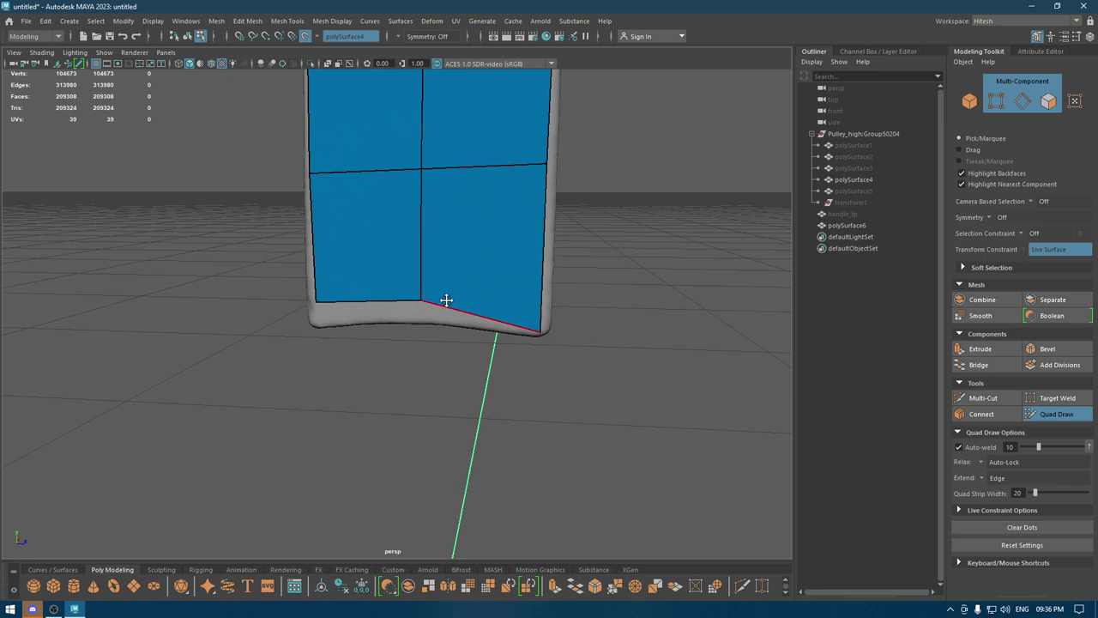
left_click_drag(421, 298, 425, 321)
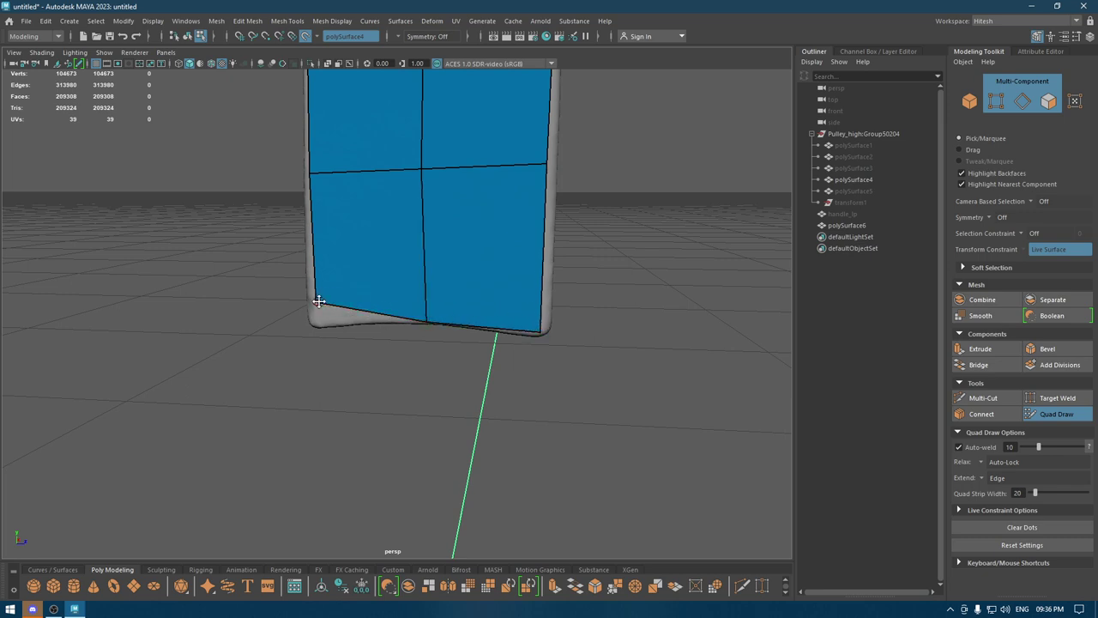
left_click_drag(316, 303, 319, 322)
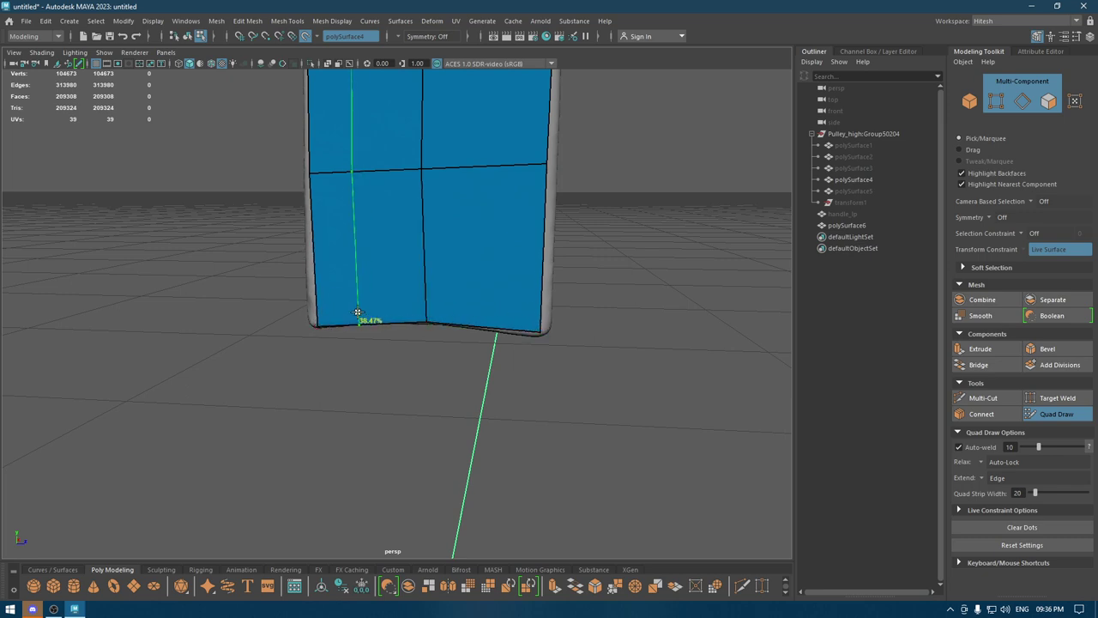
left_click(361, 314, "ctrl")
left_click(499, 326, "ctrl")
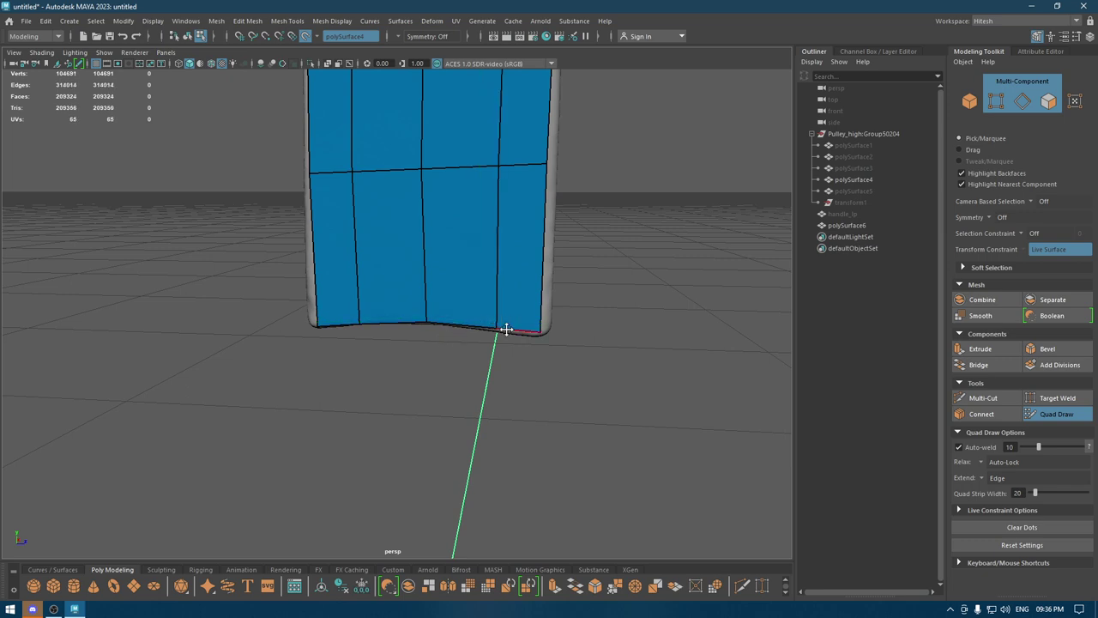
left_click_drag(496, 328, 505, 329)
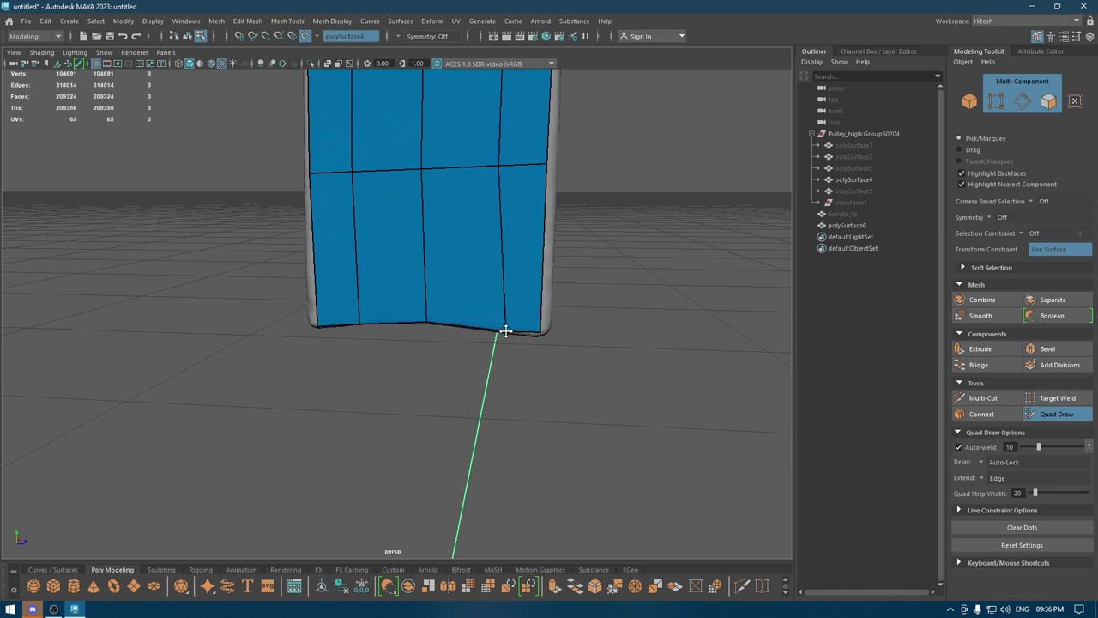
mouse_move(429, 320)
left_mouse_down()
mouse_move(500, 322)
mouse_move(359, 213)
mouse_move(466, 355)
mouse_move(566, 360)
mouse_move(507, 306)
mouse_move(379, 261)
left_mouse_up()
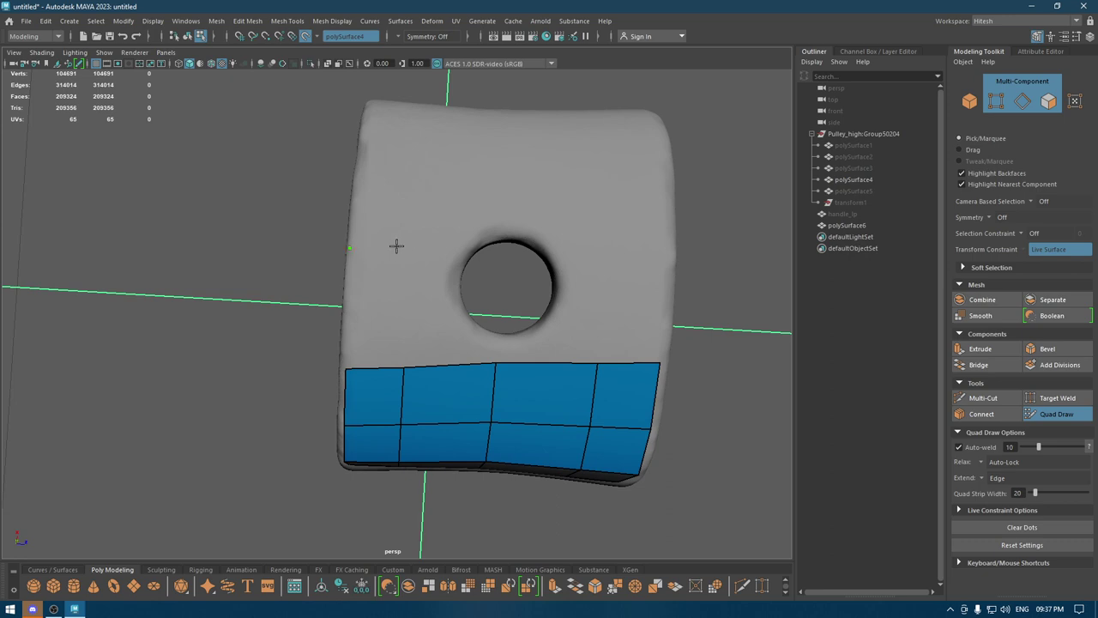
Fill quads to the left and right of the hole and adjust their corner vertices
left_click(378, 317, "shift")
left_click_drag(391, 248, 412, 249)
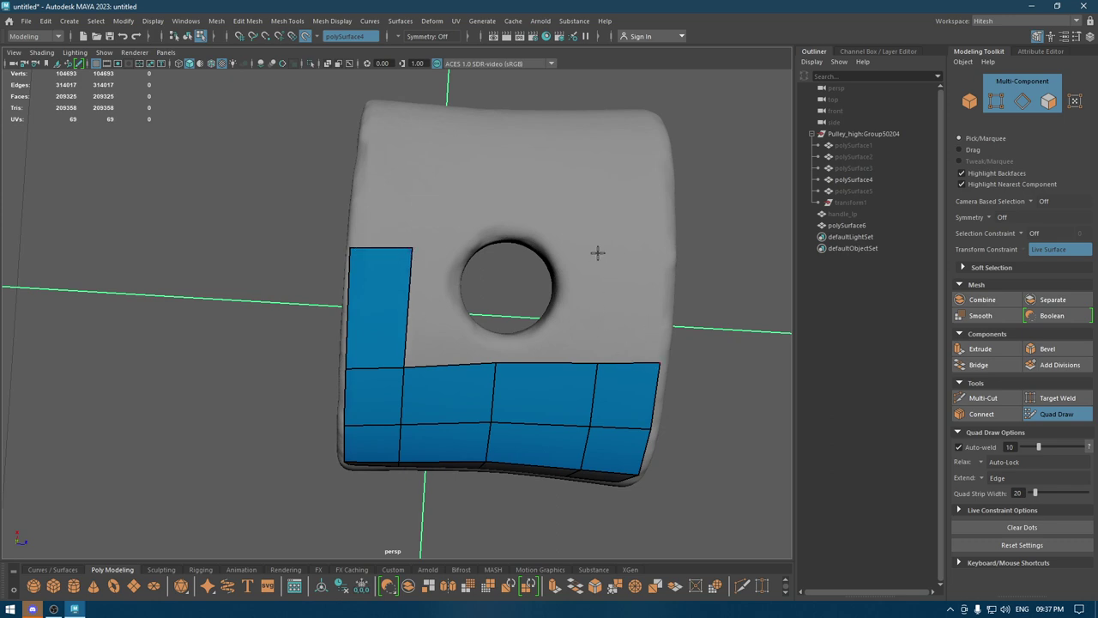
left_click(657, 247)
left_click(638, 335, "shift")
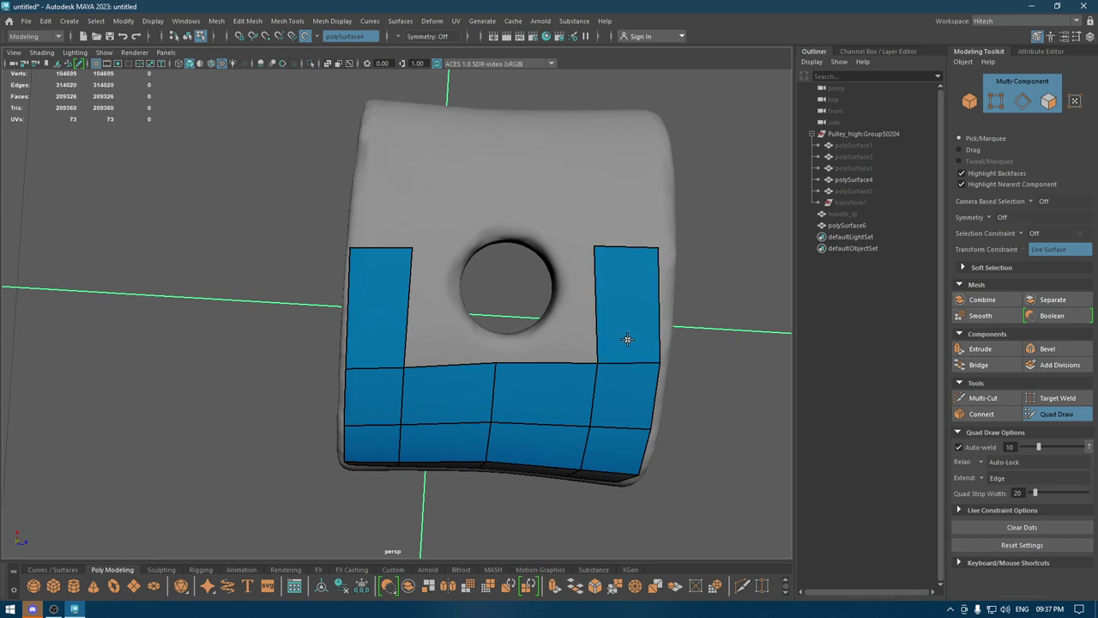
left_click_drag(657, 247, 668, 249)
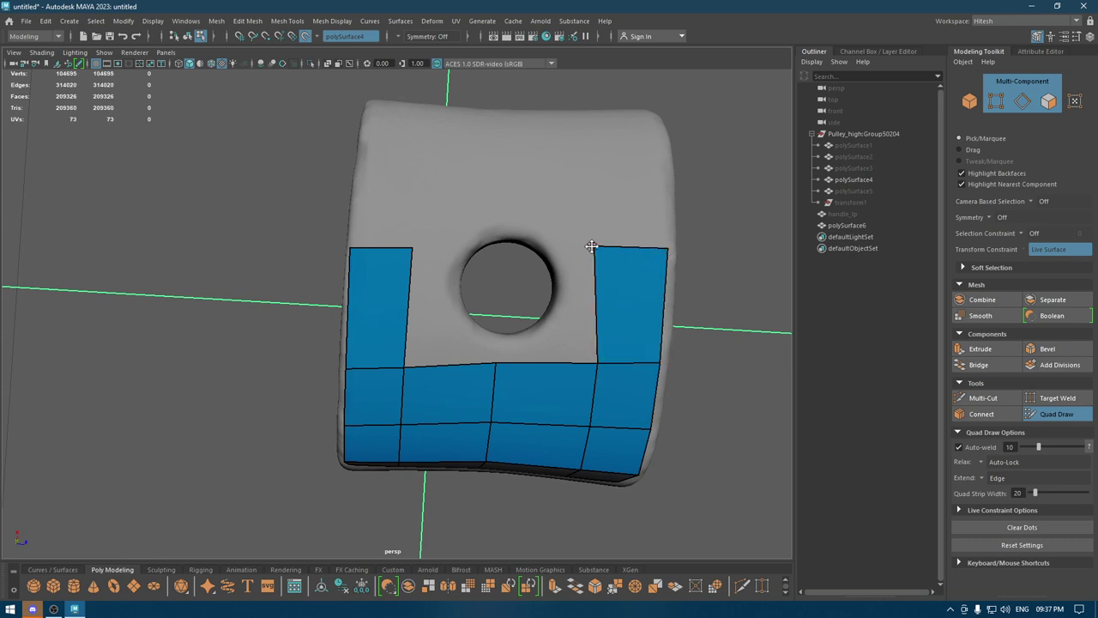
left_click_drag(591, 246, 601, 243)
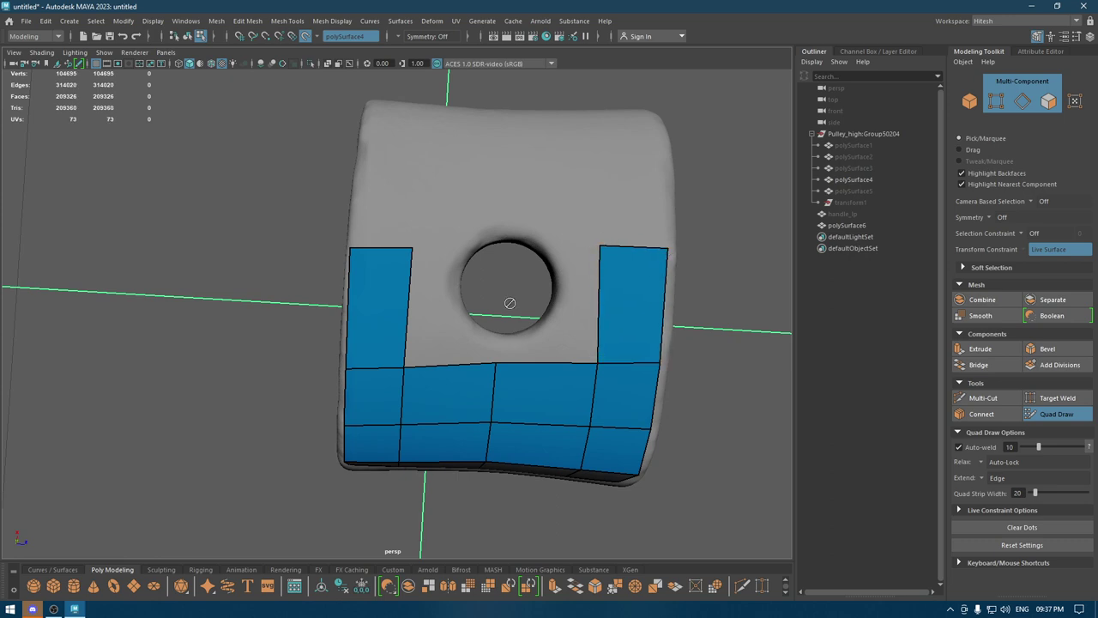
left_click_drag(495, 363, 491, 372)
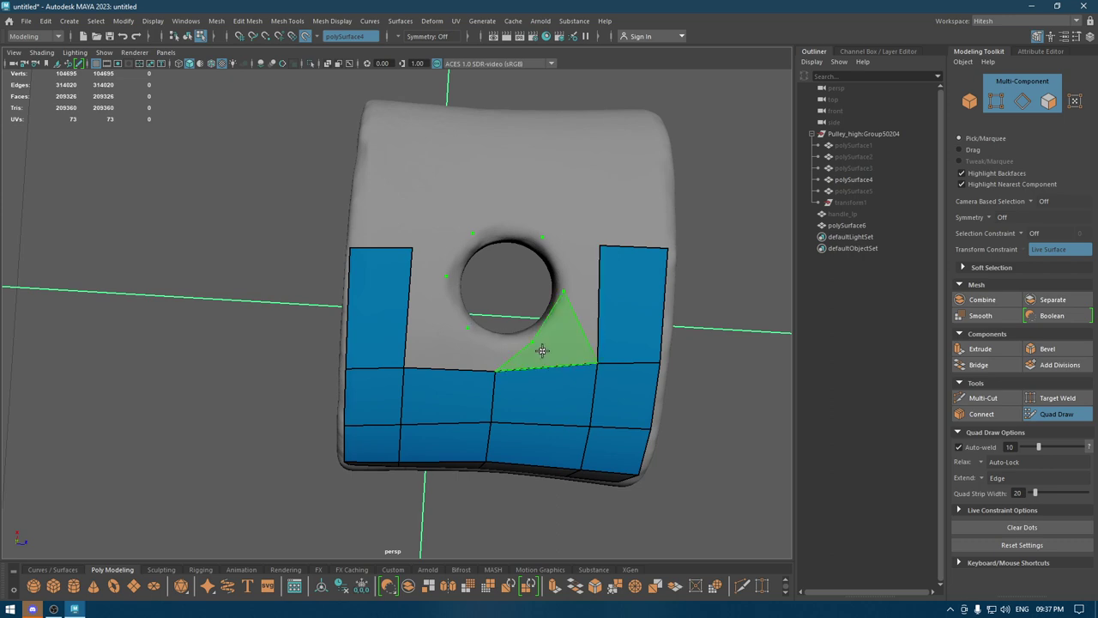
Fill faces around the hole's lower half, replacing the triangle to its right with a quad
left_click(572, 346, "shift")
left_click(578, 292, "shift")
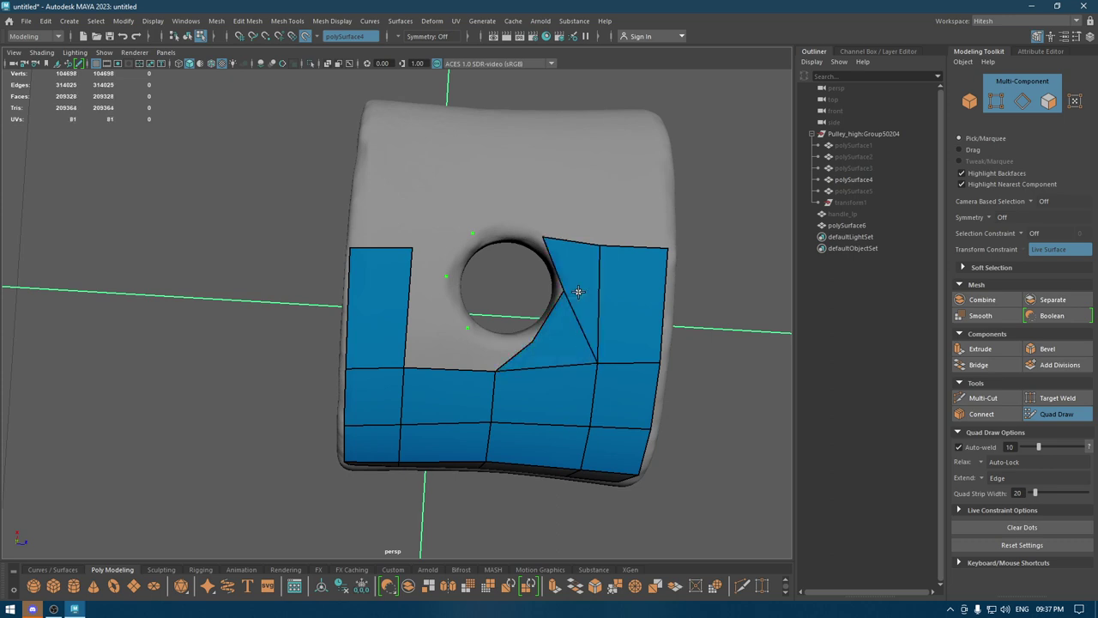
left_click(421, 307, "shift")
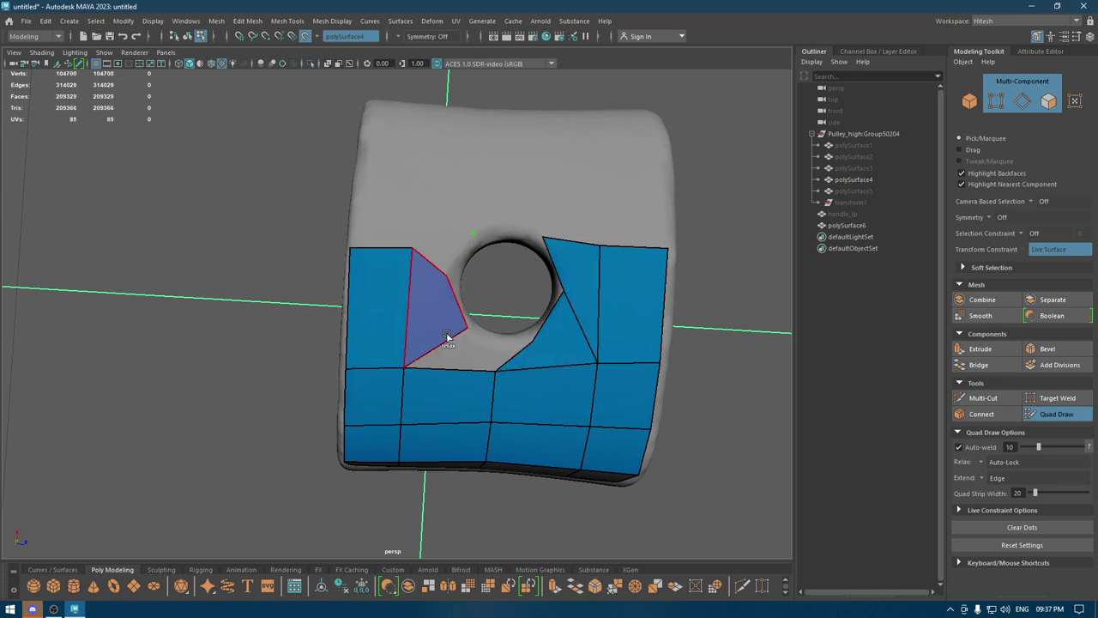
left_click(473, 351, "shift")
left_click_drag(533, 344, 505, 341)
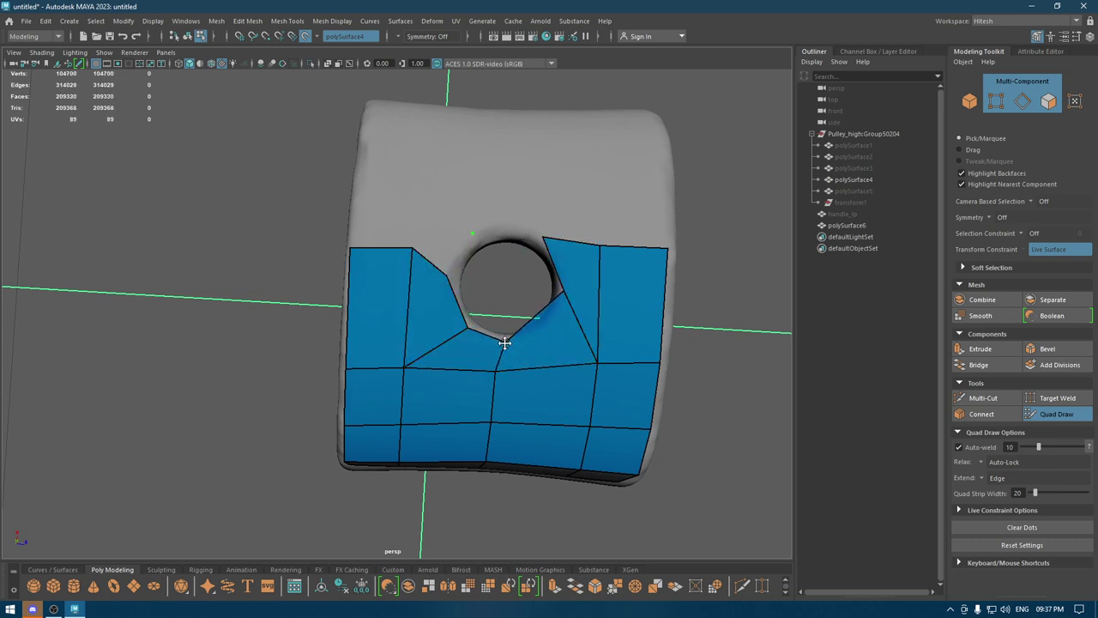
left_click(546, 319, "ctrl+shift")
left_click(545, 329, "shift")
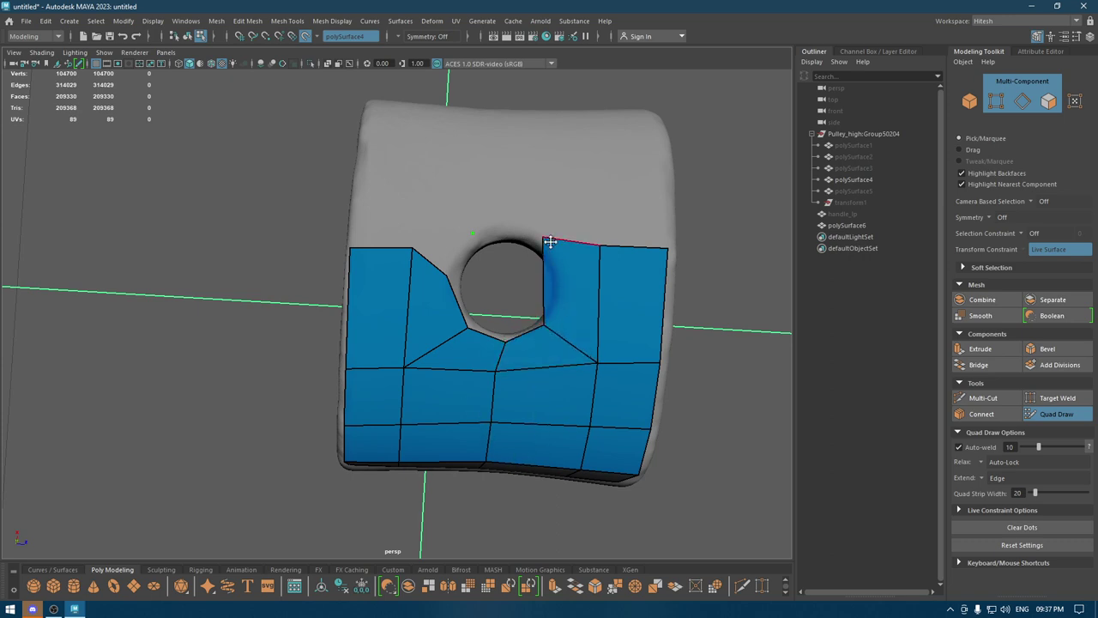
mouse_move(543, 240)
left_mouse_down()
mouse_move(567, 281)
mouse_move(608, 262)
left_mouse_up()
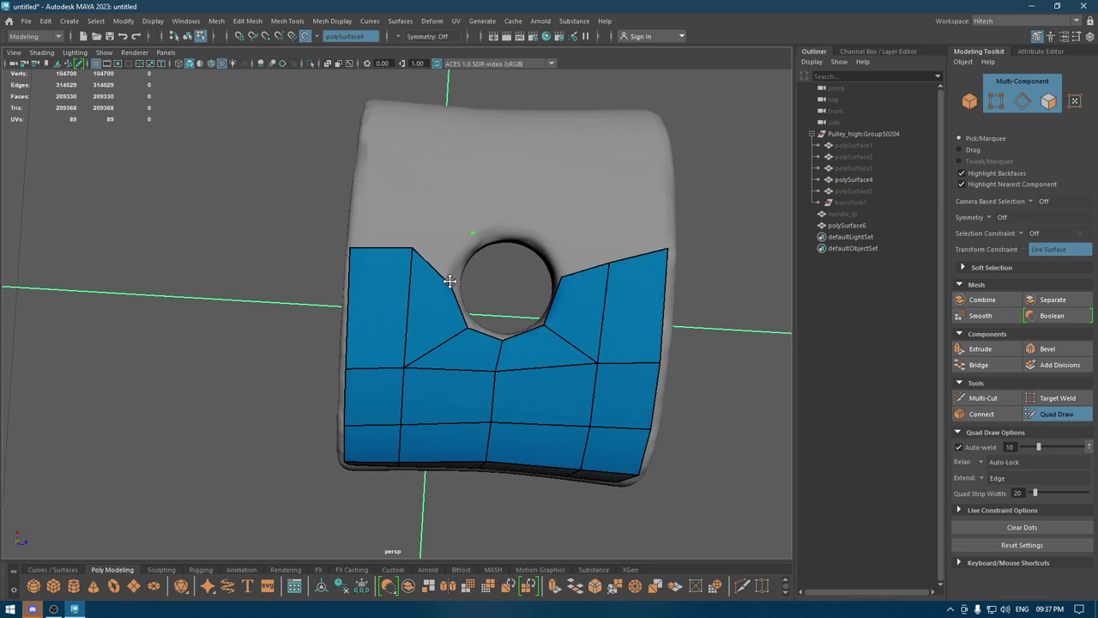
Add a quad at the top of the left notch, exit Quad Draw and select the mesh
mouse_move(458, 272)
left_mouse_down("alt")
mouse_move(478, 235)
mouse_move(400, 297)
left_mouse_up("alt")
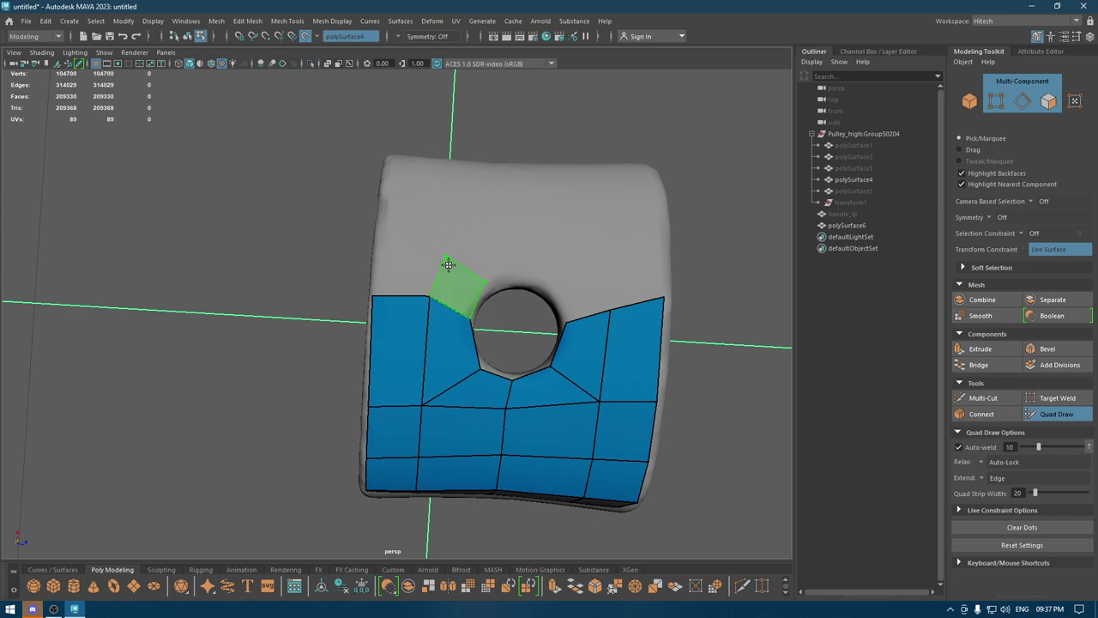
left_click(449, 270, "shift")
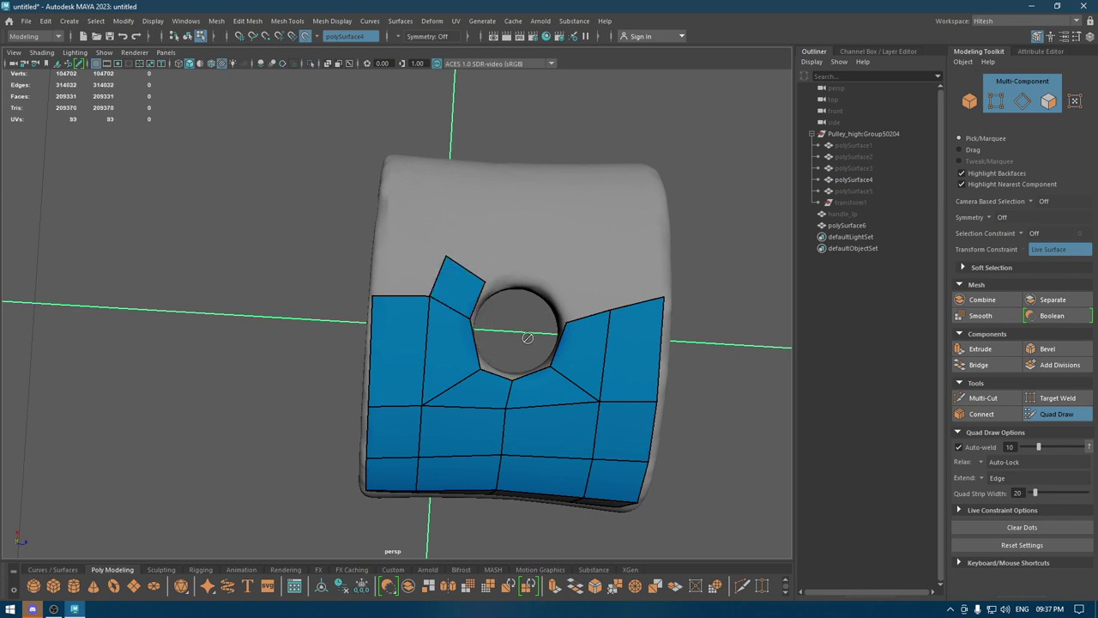
key("w")
left_click(457, 268)
Delete the stray face beside the hole and nudge the upper-half vertices slightly
right_click_drag(458, 276, 458, 296)
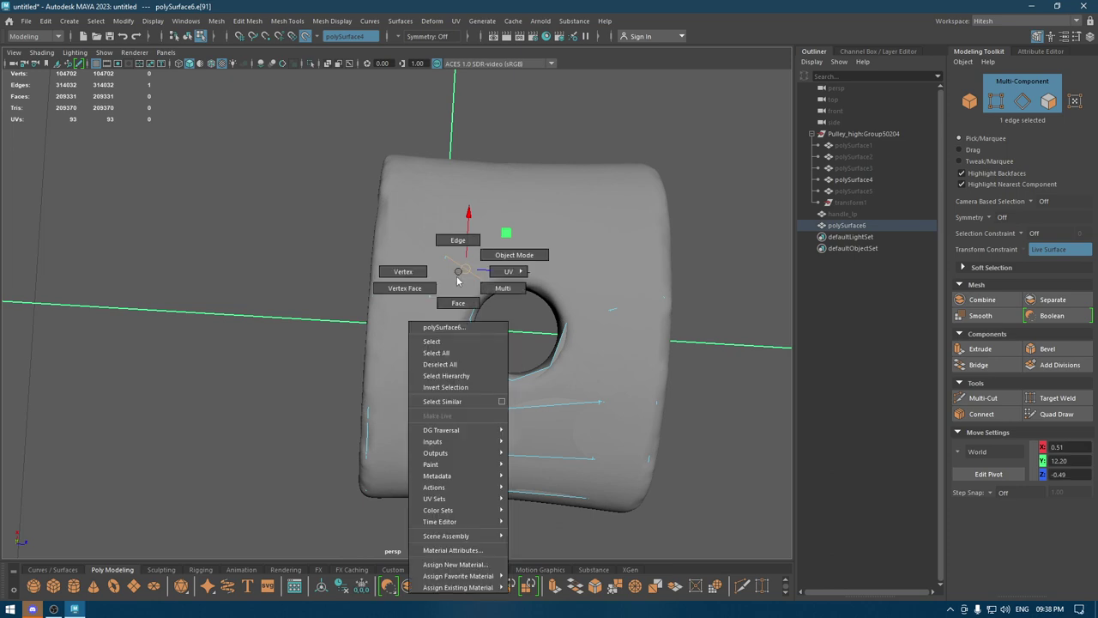
left_click(460, 274)
key("Delete")
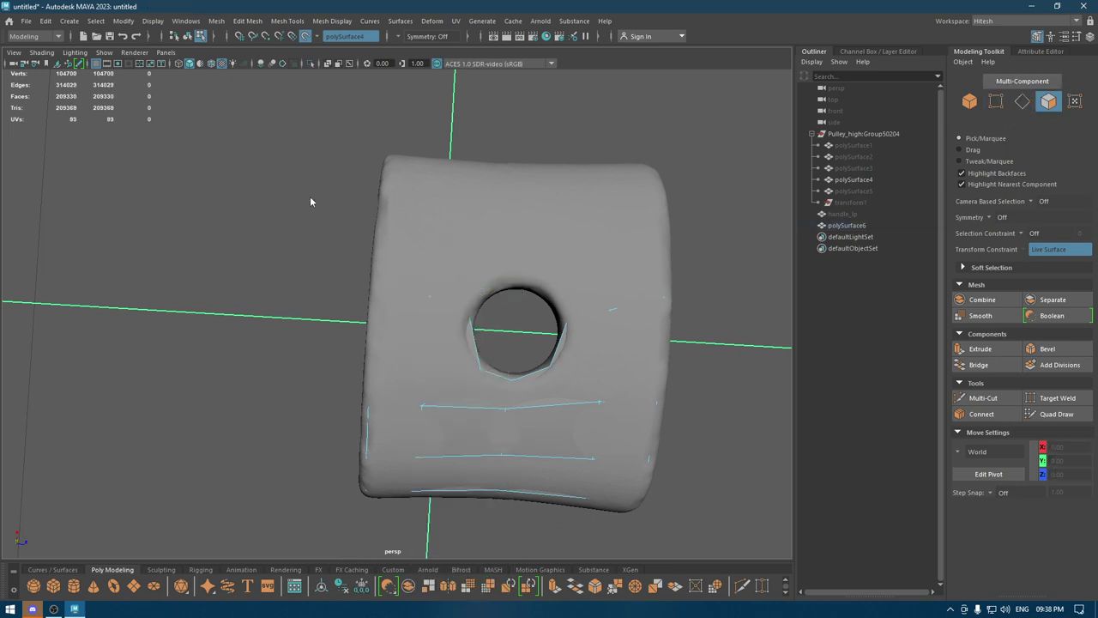
right_click_drag(311, 202, 270, 199)
left_click_drag(291, 190, 725, 319)
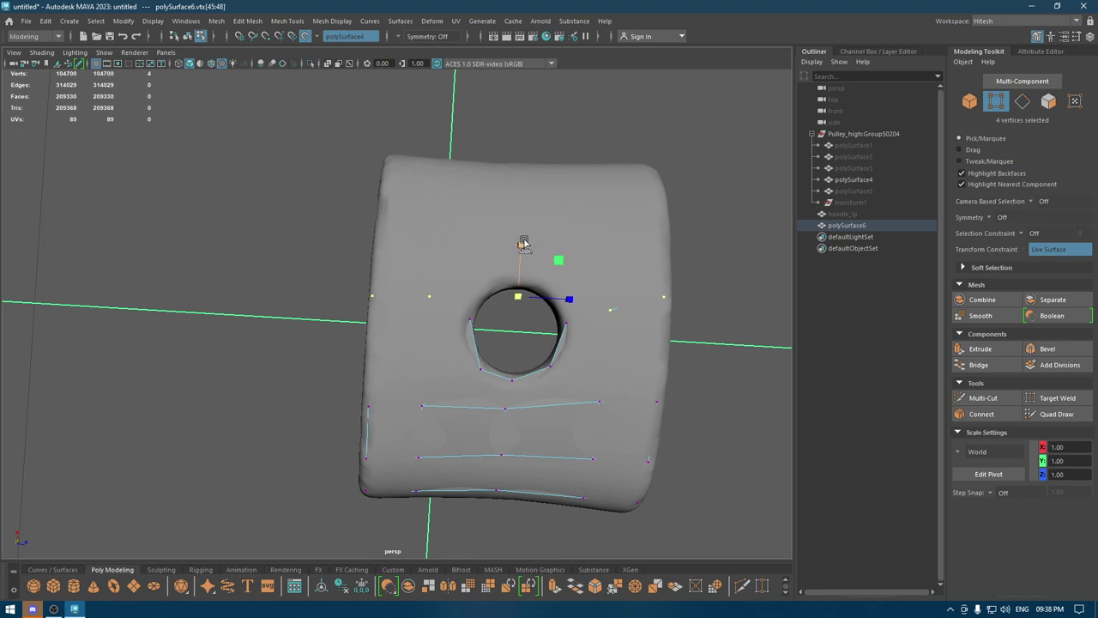
left_click_drag(520, 243, 521, 279)
In wireframe, select the vertex row across the hole and lower it slightly to align it
key("4")
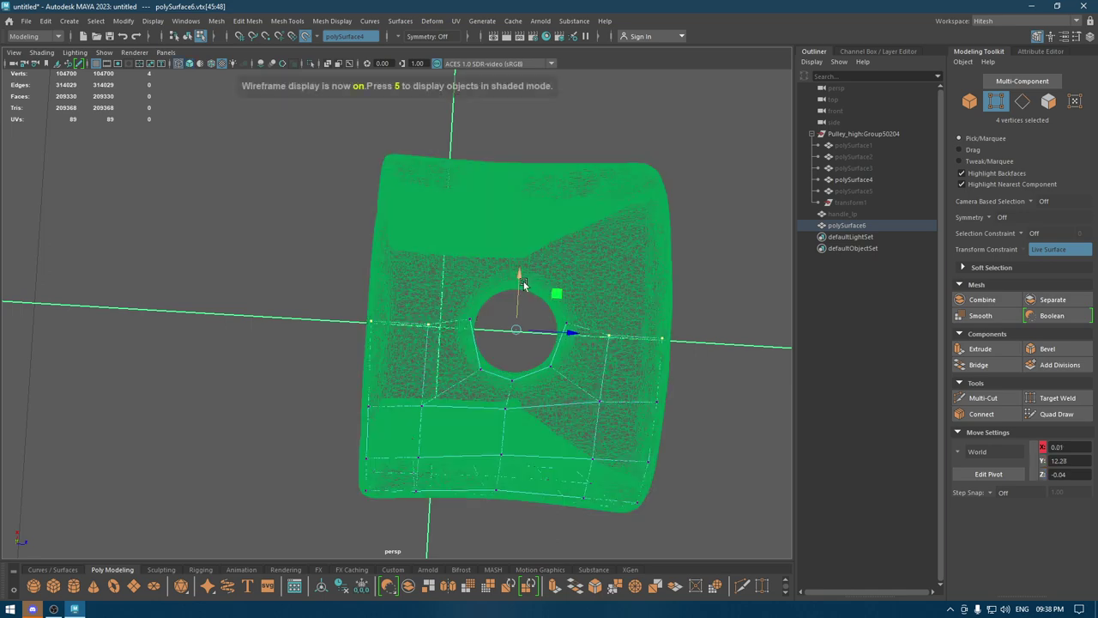
scroll(609, 320, "up", 3)
middle_click_drag(609, 320, 458, 262, "alt")
left_click(243, 156)
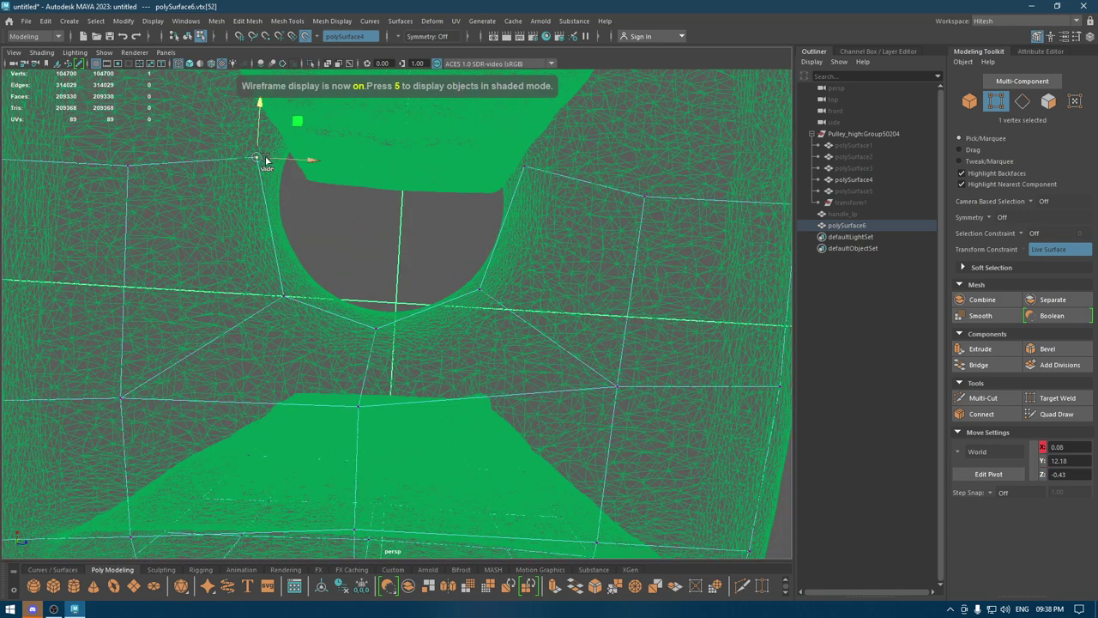
left_click(527, 177)
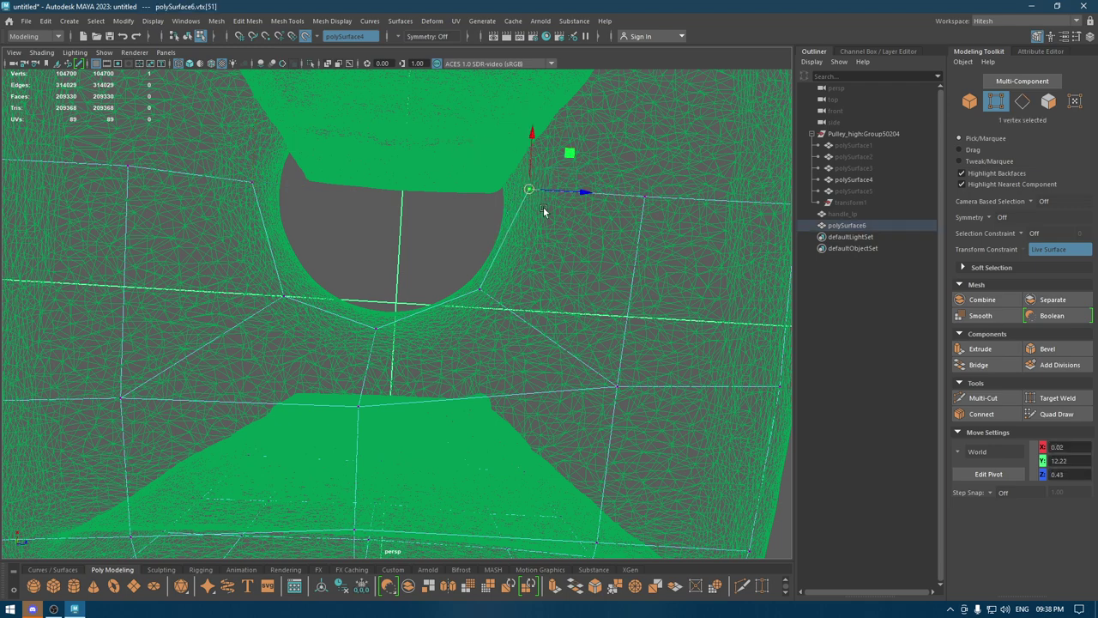
scroll(277, 199, "down", 5)
left_click_drag(118, 172, 696, 256)
key("r")
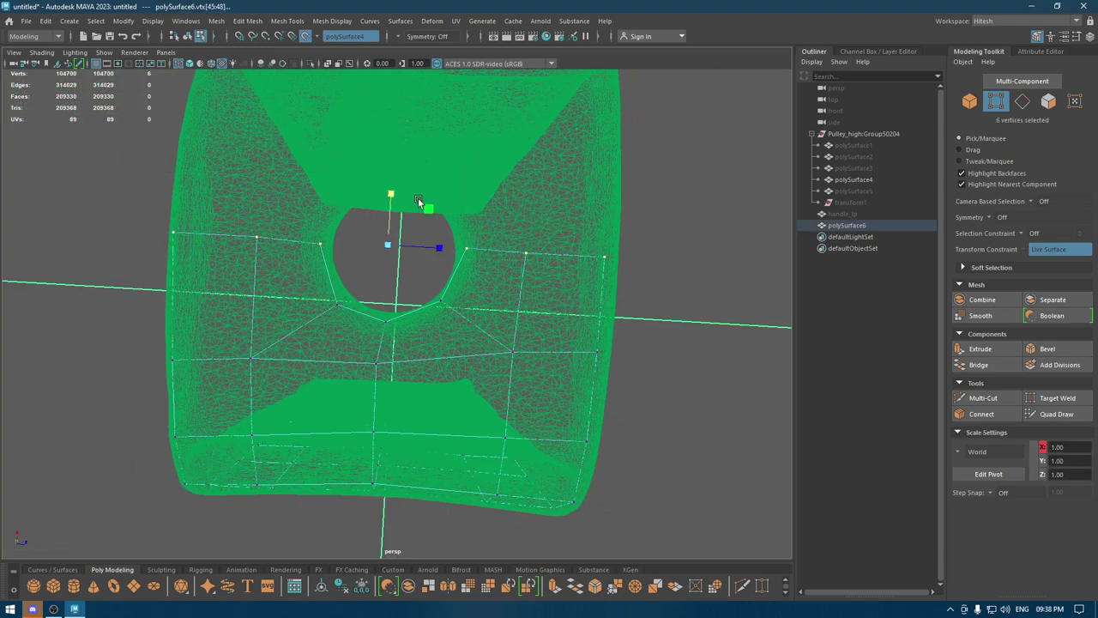
key("w")
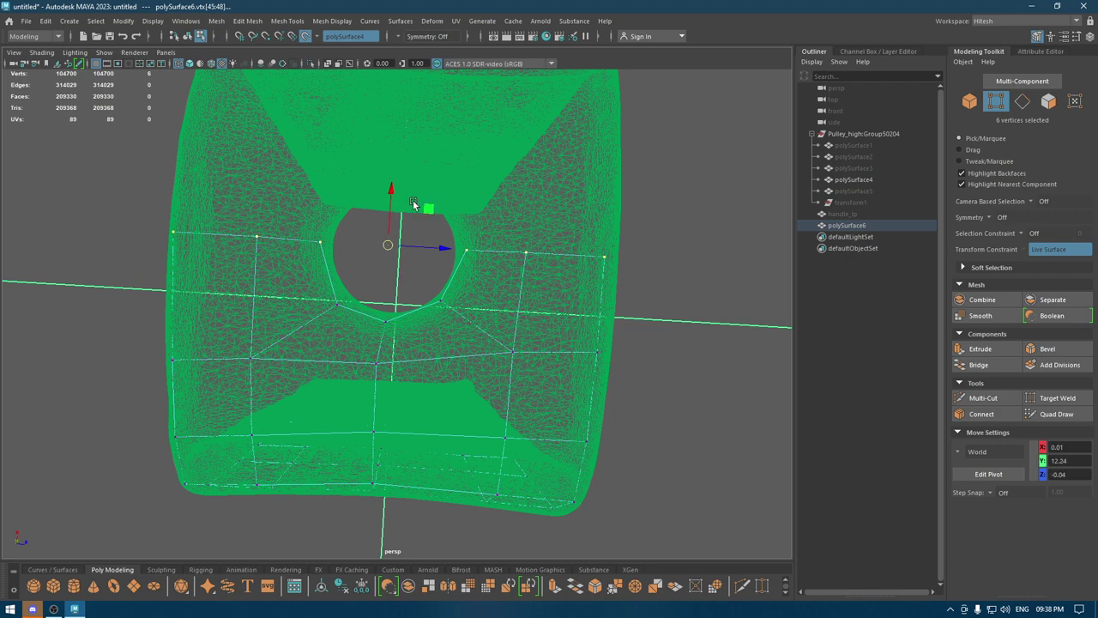
left_click_drag(392, 187, 392, 192)
Return to shaded display and go back to whole-object selection
key("5")
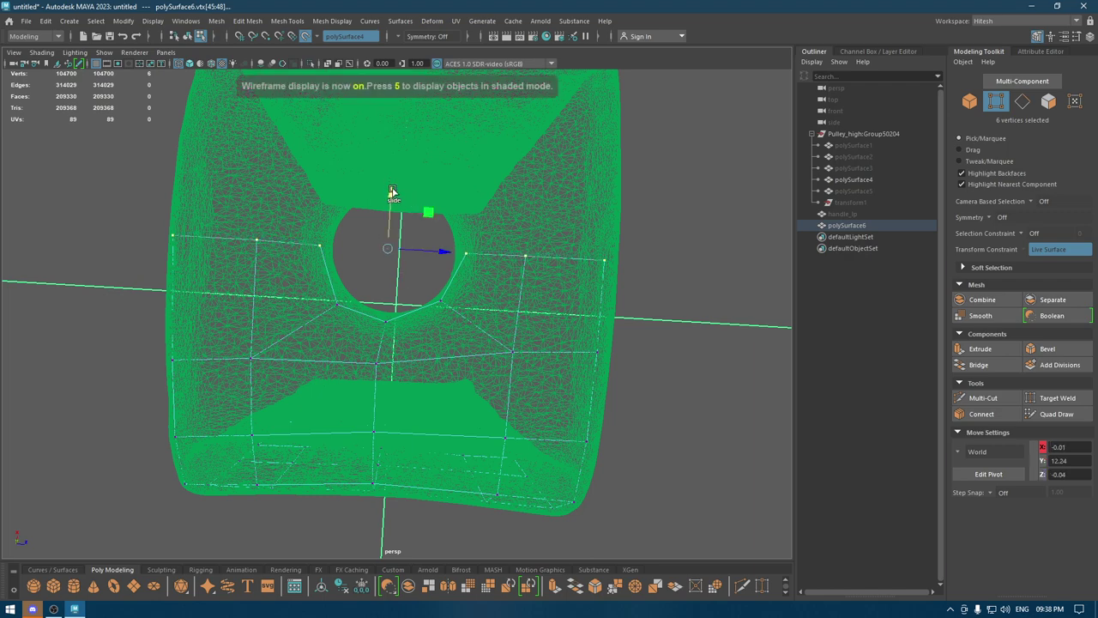
key("6")
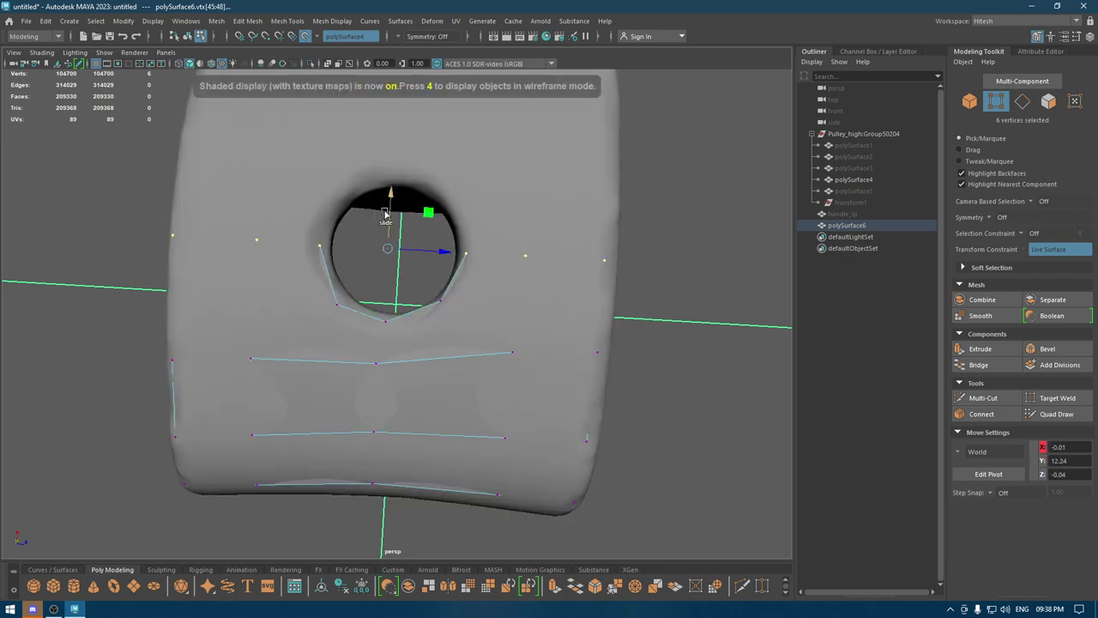
scroll(347, 309, "down", 3)
scroll(554, 289, "down", 1)
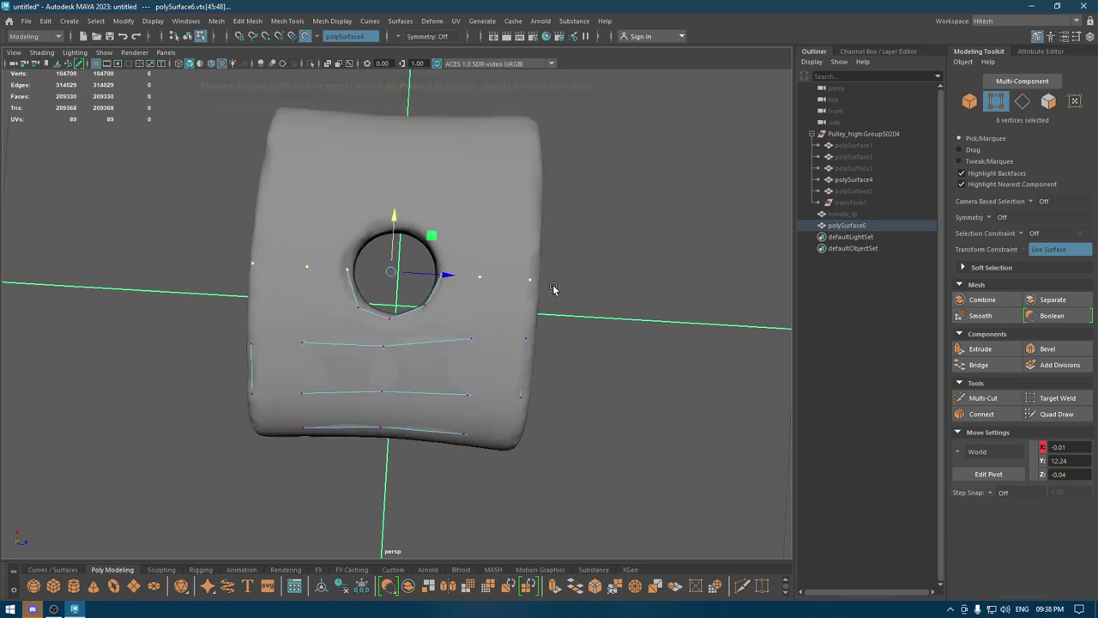
right_click_drag(641, 240, 501, 354)
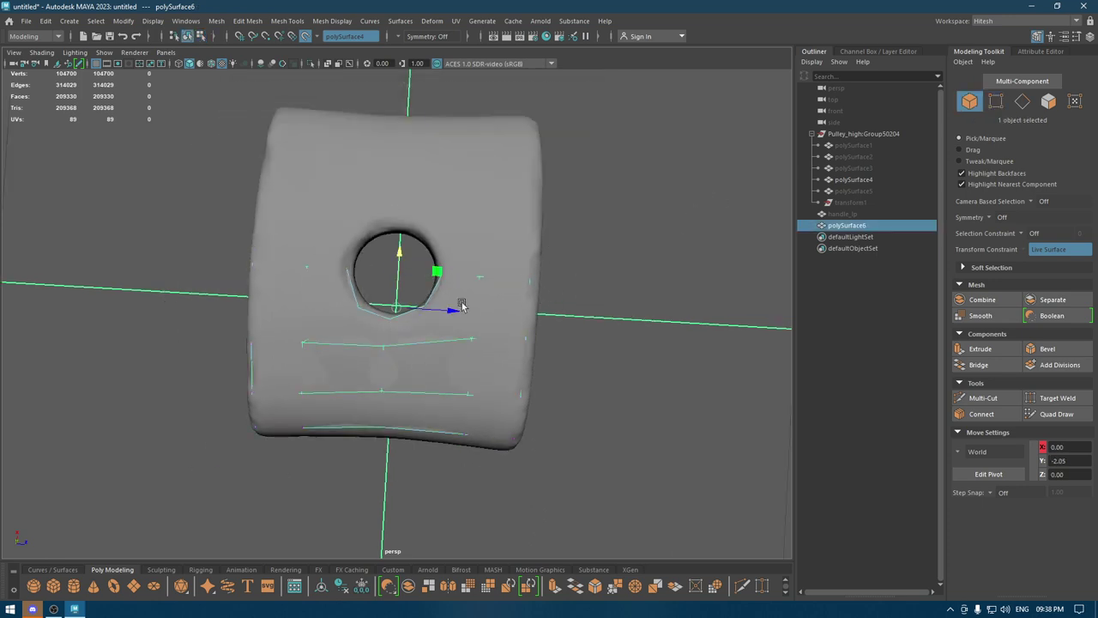
Move the half mesh's pivot to the hole's centre, working in top view
key("d")
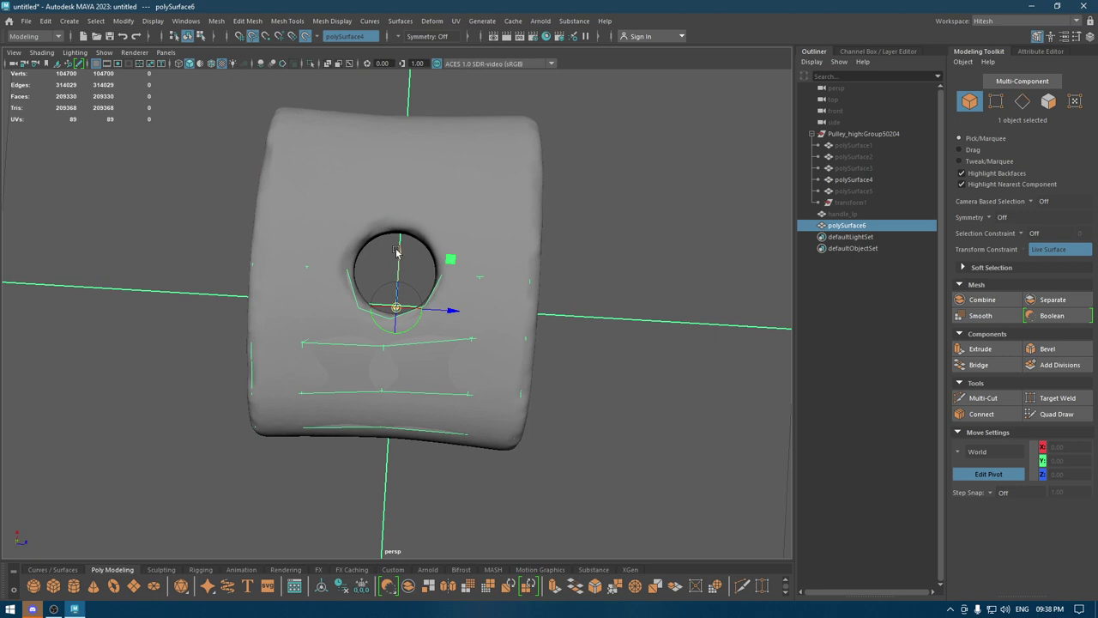
left_click_drag(396, 250, 404, 214)
key("d")
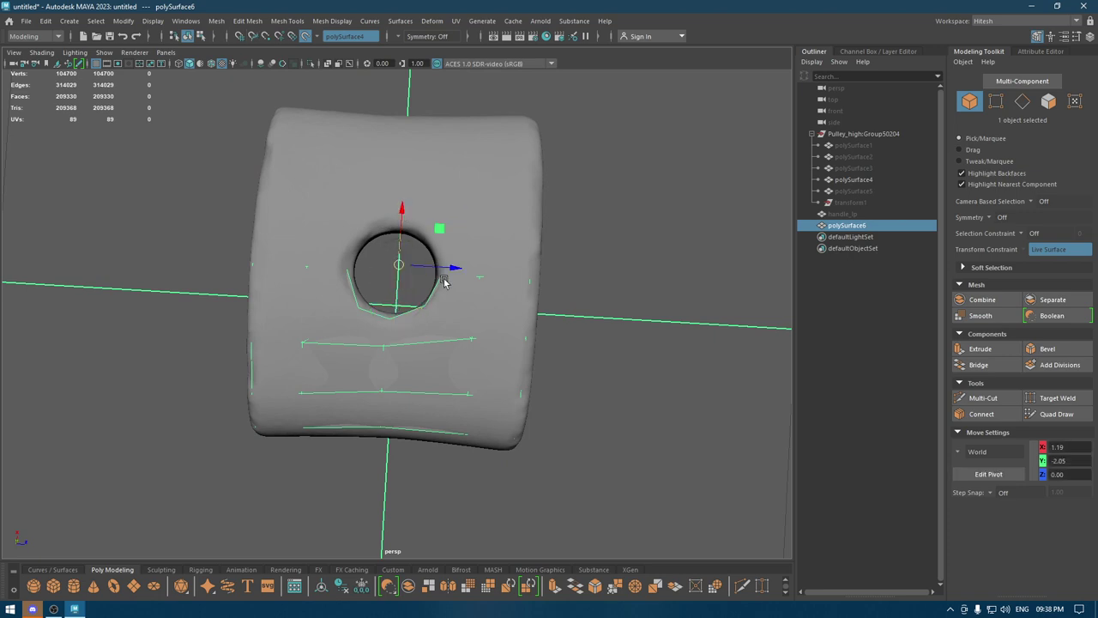
key("space")
left_click_drag(452, 272, 452, 231)
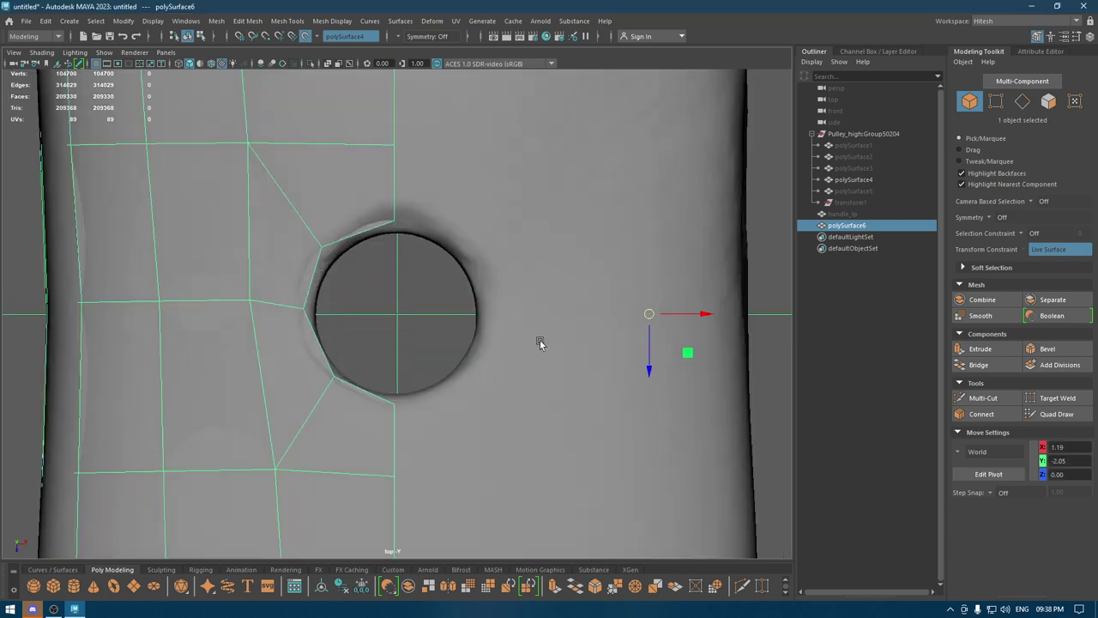
key("f")
scroll(556, 368, "up", 2)
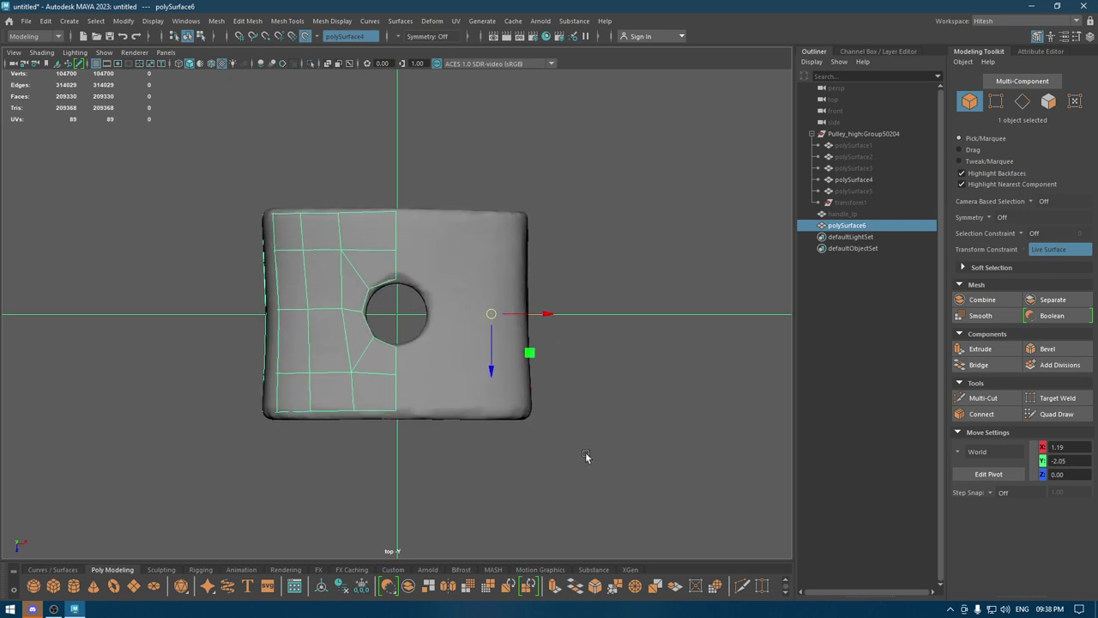
key("d")
left_click_drag(563, 321, 490, 314)
Duplicate the half mesh, rotate the copy 180° onto the other side, and nudge it
key("ctrl+d")
key("e")
left_click_drag(445, 342, 228, 428)
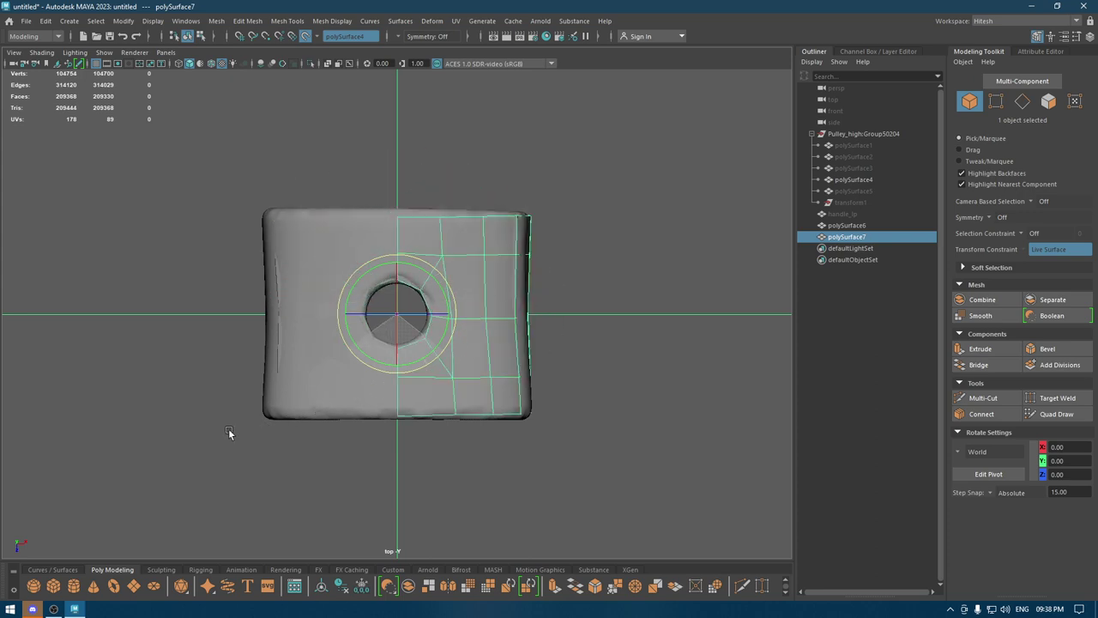
key("w")
left_click_drag(455, 312, 457, 241)
Inspect the mirrored bracket in textured perspective view and select both retopology patches
key("space")
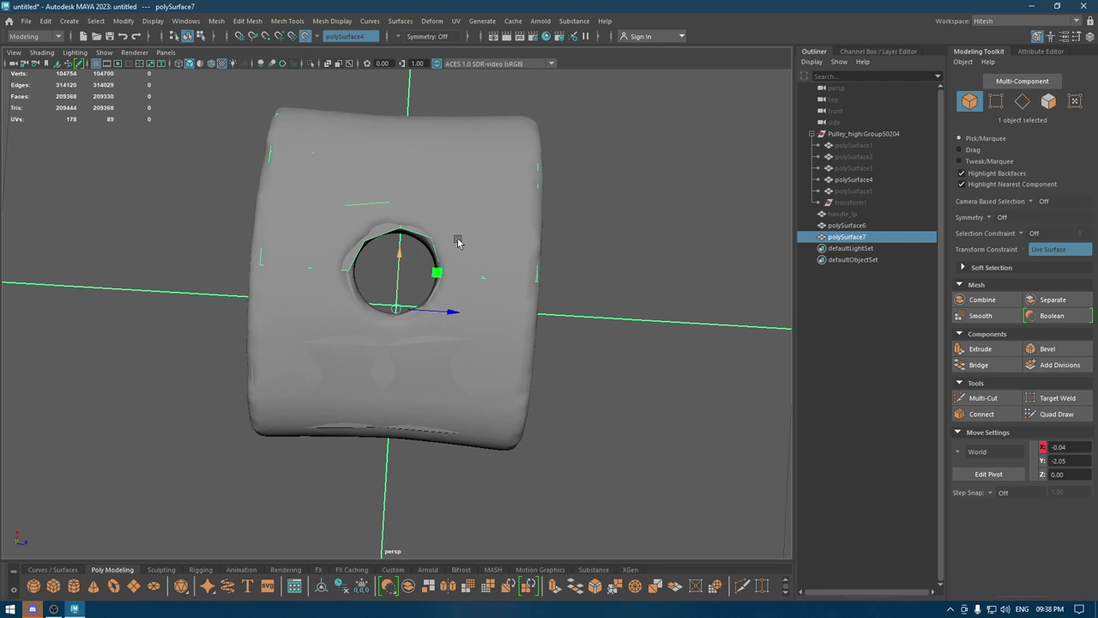
key("6")
key("space")
left_click_drag(532, 259, 497, 270, "alt")
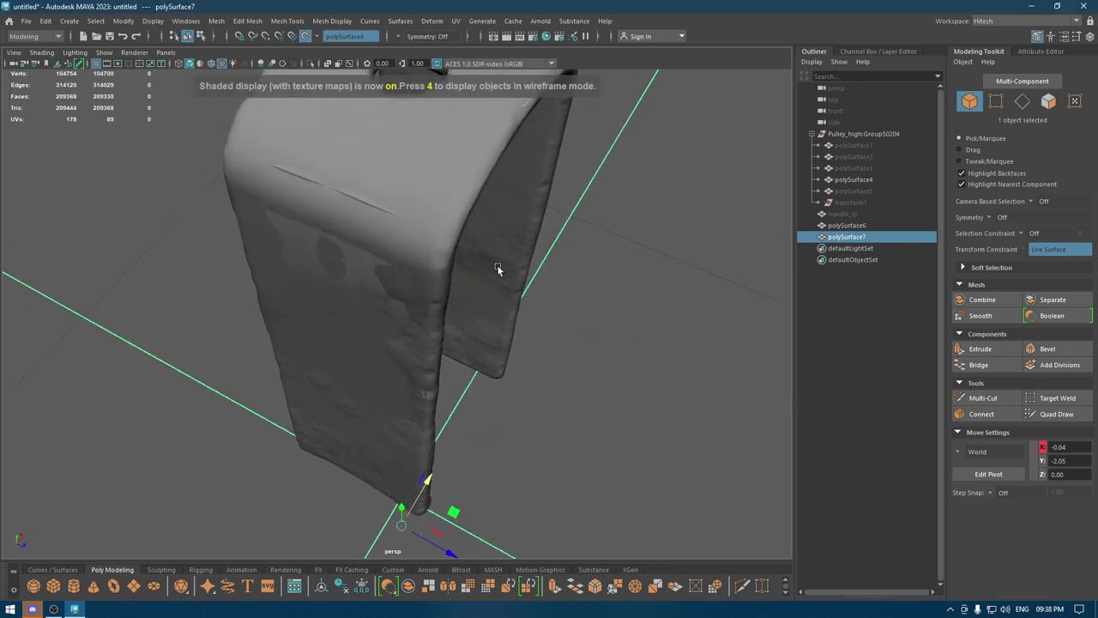
scroll(497, 270, "down", 3)
scroll(503, 355, "up", 5)
scroll(502, 355, "down", 5)
mouse_move(568, 275)
left_mouse_down("alt")
mouse_move(515, 214)
mouse_move(467, 431)
left_mouse_up("alt")
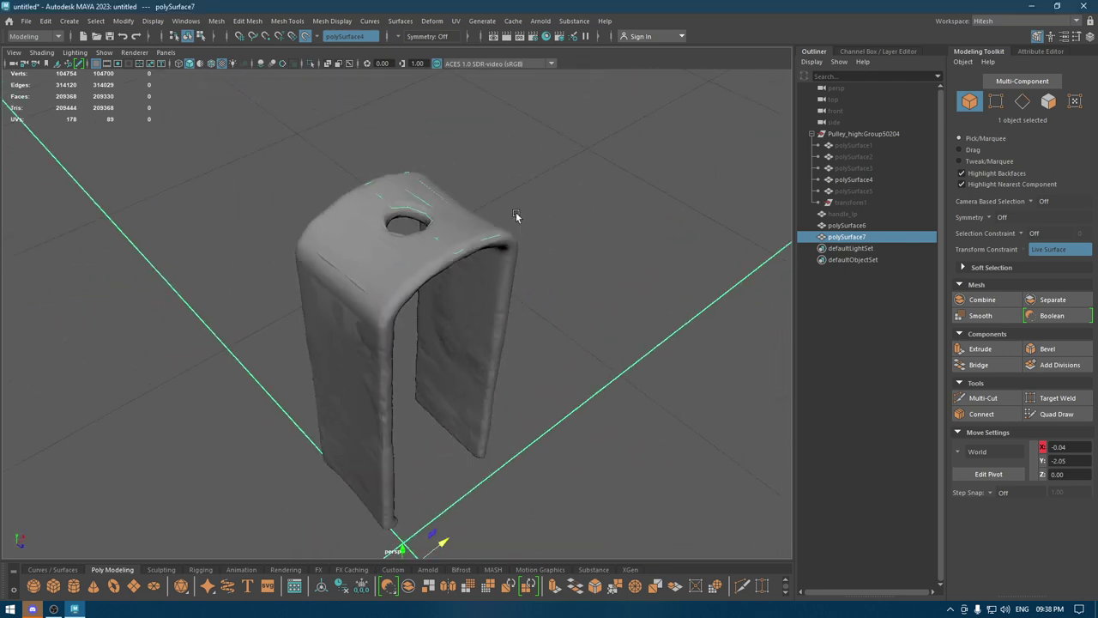
scroll(523, 368, "up", 5)
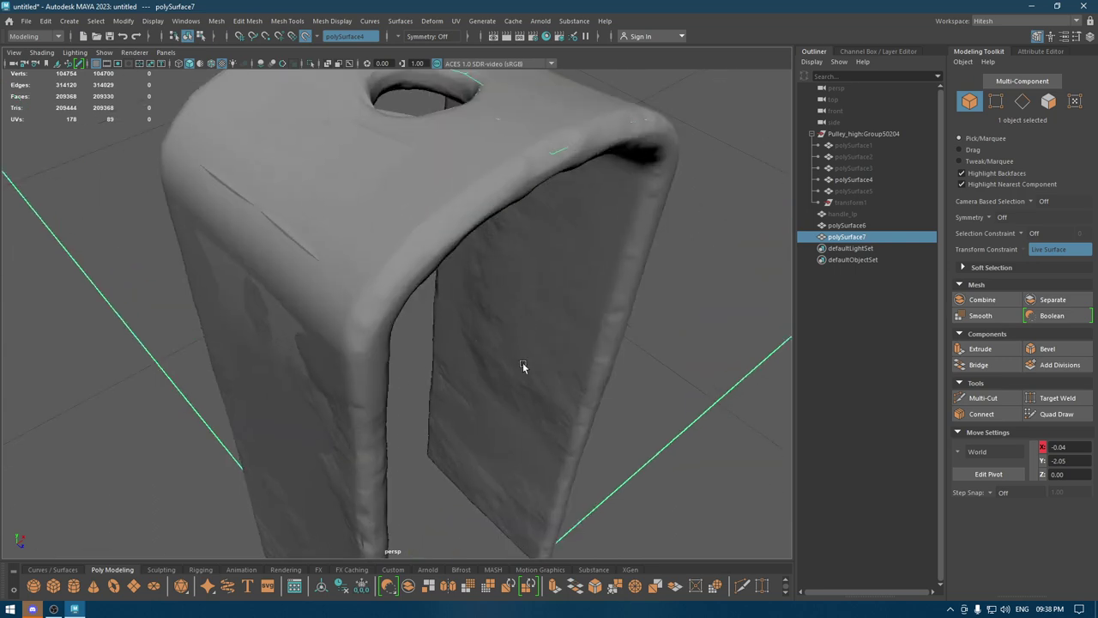
scroll(537, 388, "up", 3)
scroll(537, 251, "down", 3)
scroll(538, 247, "up", 3)
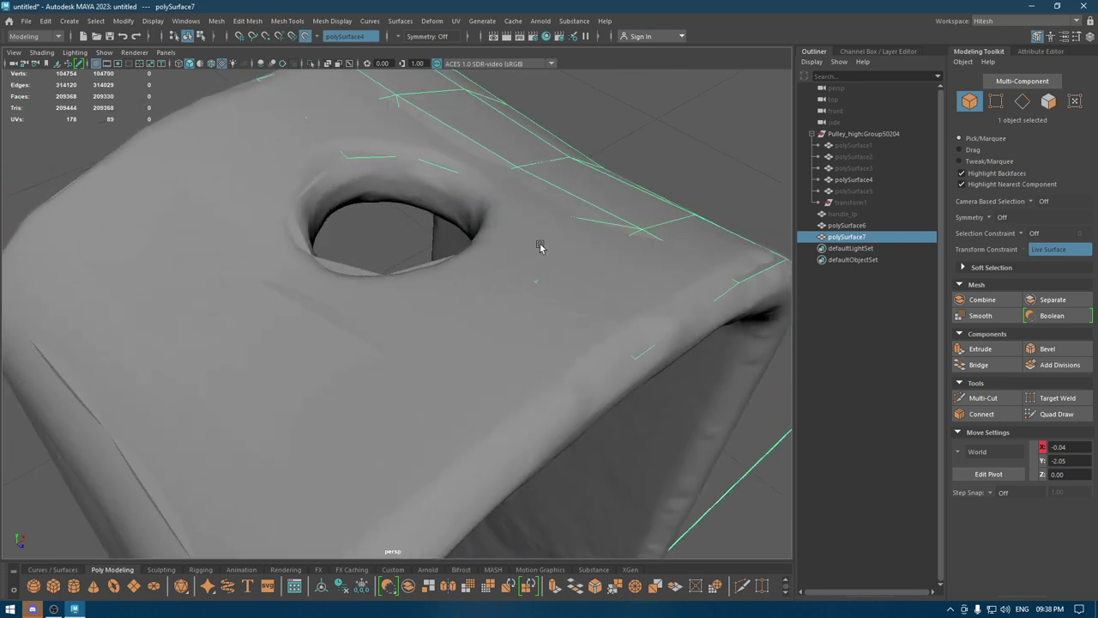
scroll(537, 247, "down", 3)
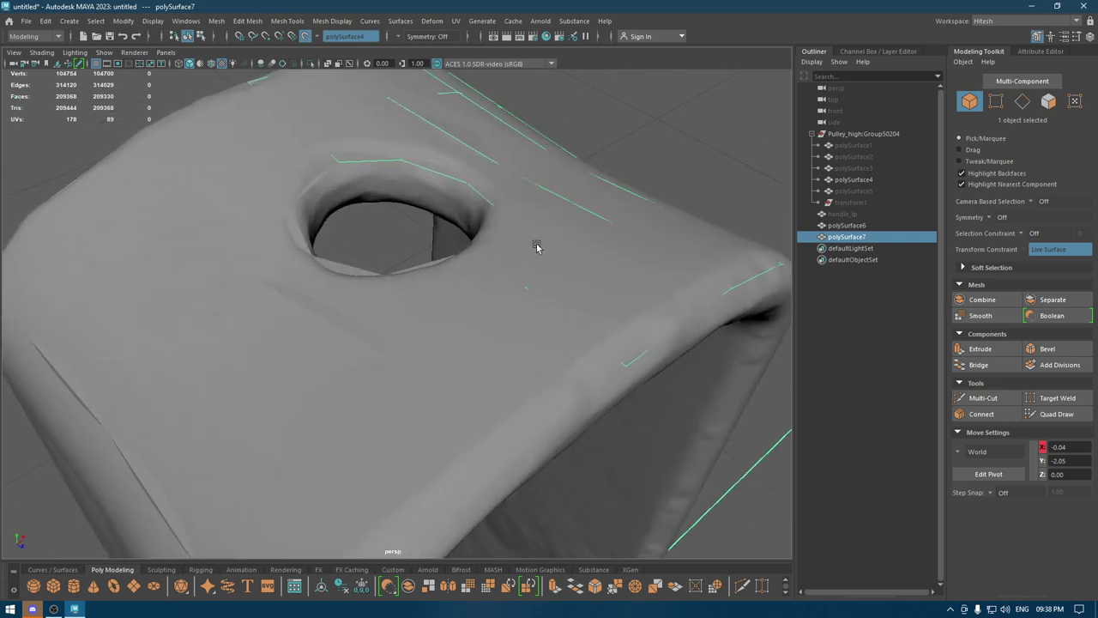
mouse_move(538, 247)
left_mouse_down("alt")
mouse_move(512, 197)
mouse_move(437, 194)
mouse_move(646, 223)
left_mouse_up("alt")
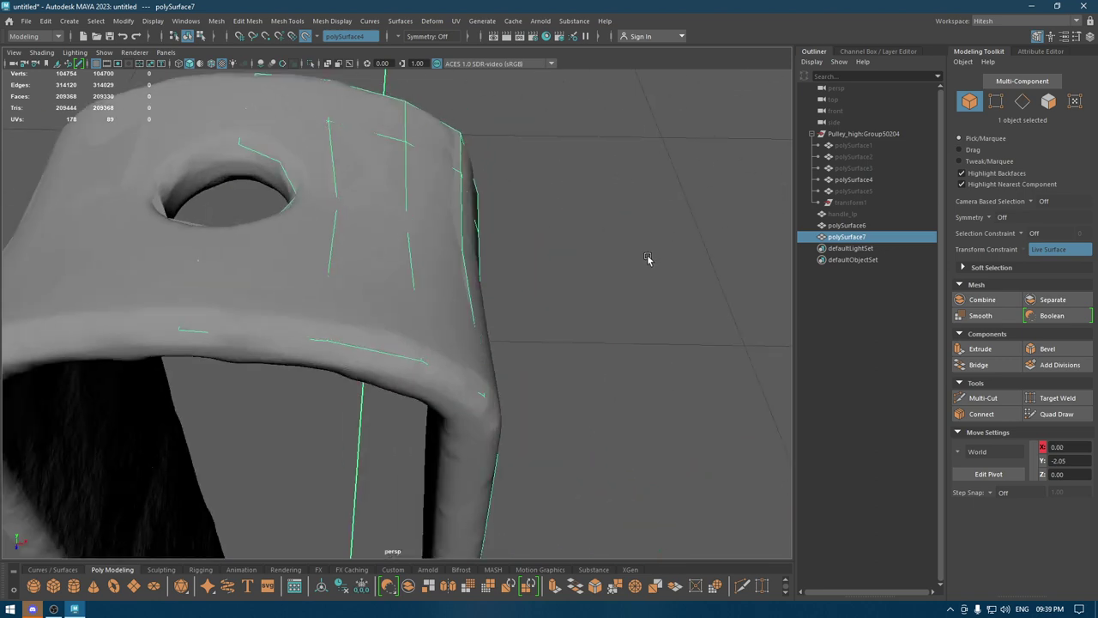
scroll(652, 249, "down", 5)
scroll(600, 215, "down", 3)
left_click(256, 313, "shift")
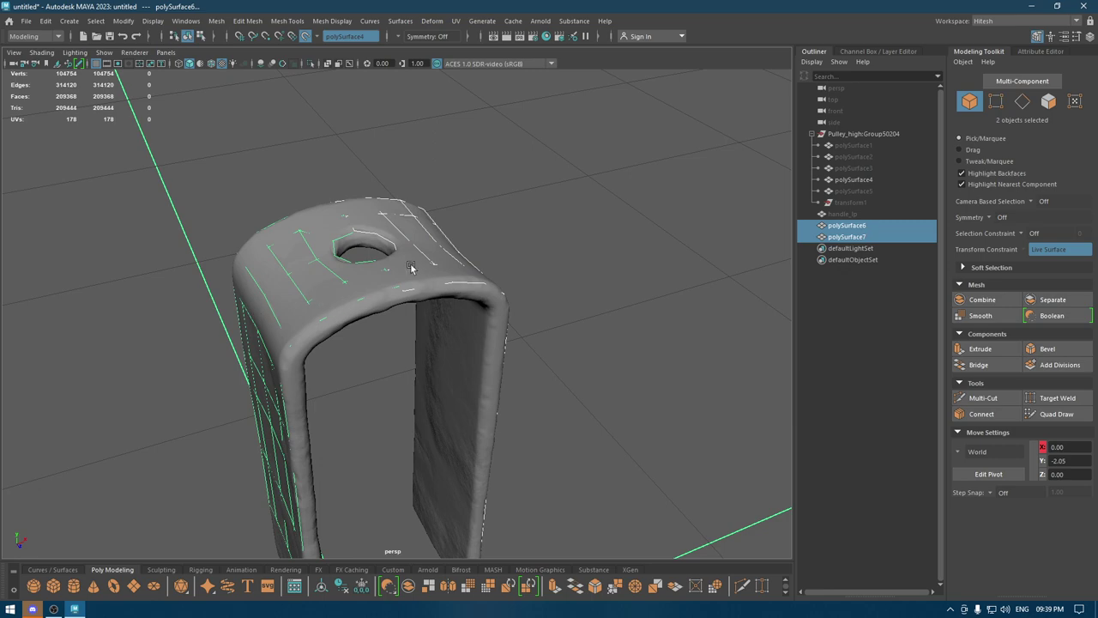
Activate Quad Draw and combine the two retopology patches into one mesh
left_click_drag(411, 268, 598, 251, "alt")
right_click_drag(611, 214, 598, 507, "shift")
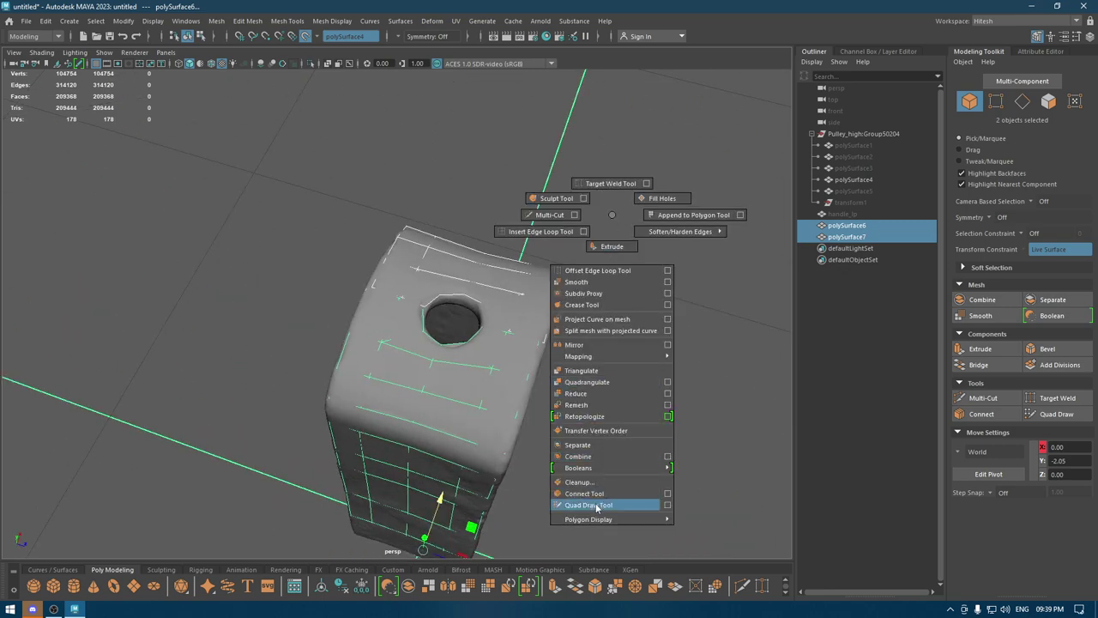
left_click_drag(598, 507, 486, 331, "alt")
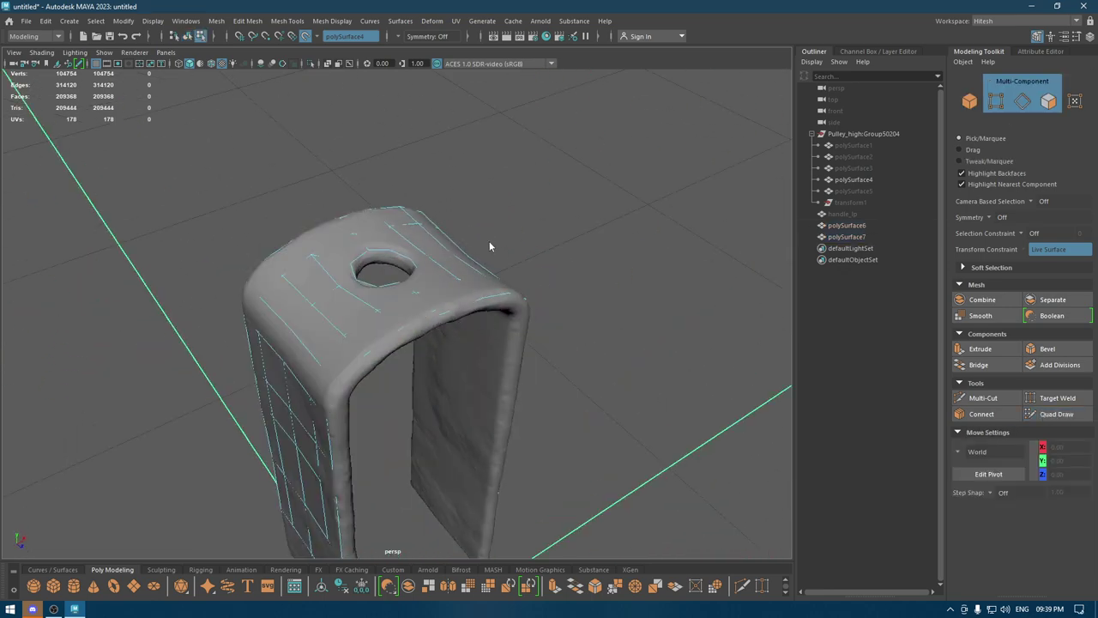
key("q")
right_click_drag(633, 190, 604, 439, "shift")
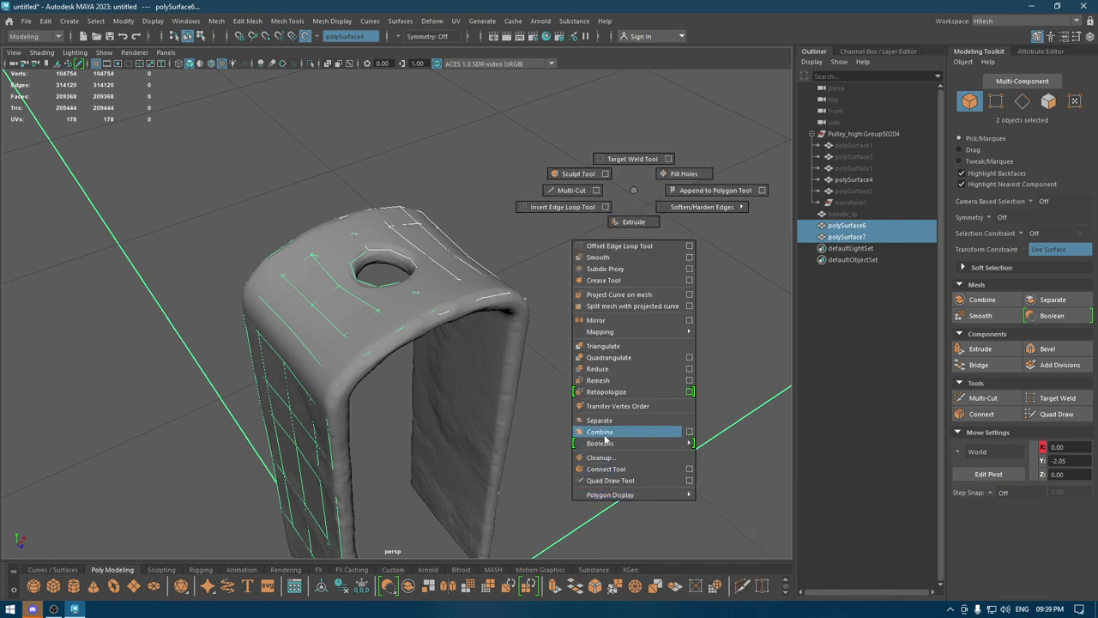
right_click_drag(627, 238, 611, 530, "shift")
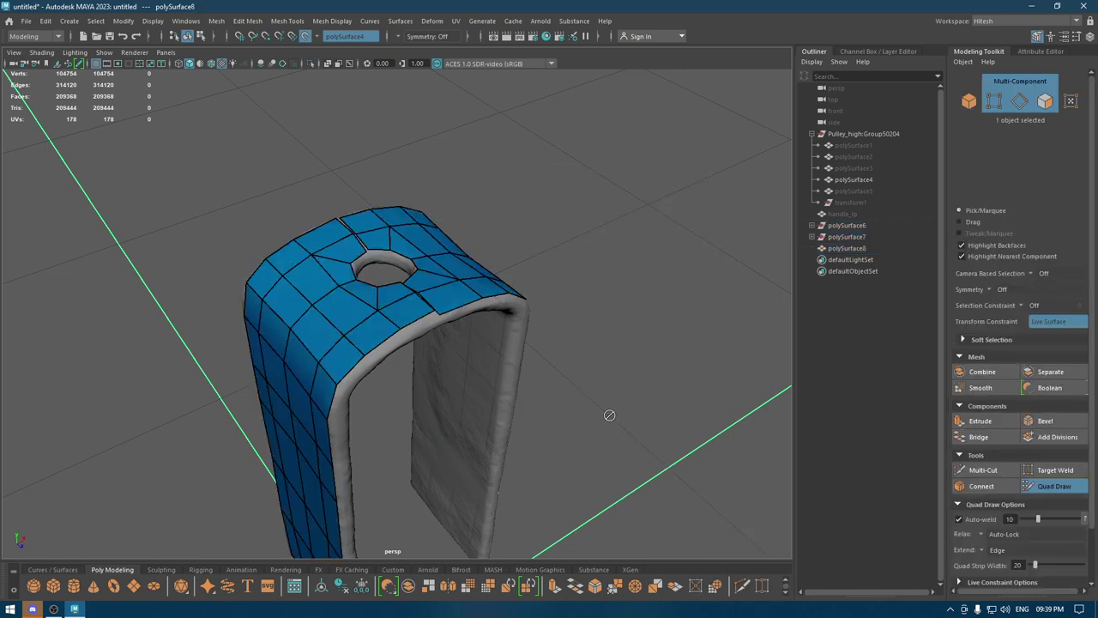
Weld the seam vertices on both sides of the hole and narrow the remaining gaps
left_click_drag(609, 415, 514, 451, "alt")
scroll(552, 464, "up", 5)
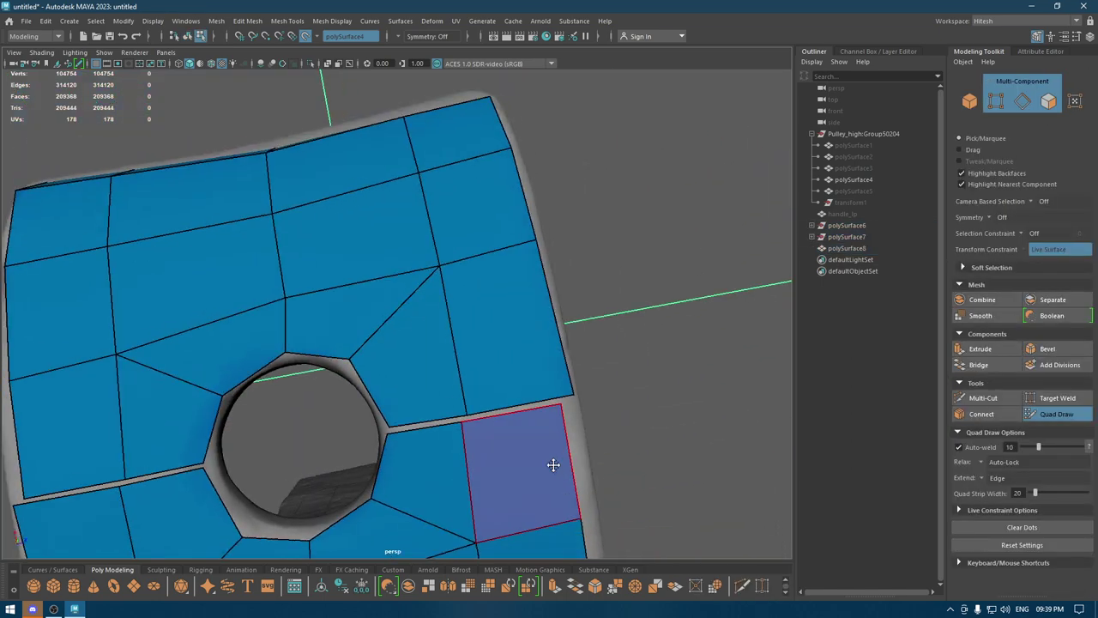
mouse_move(515, 400)
left_mouse_down("alt")
mouse_move(451, 259)
mouse_move(440, 268)
left_mouse_up("alt")
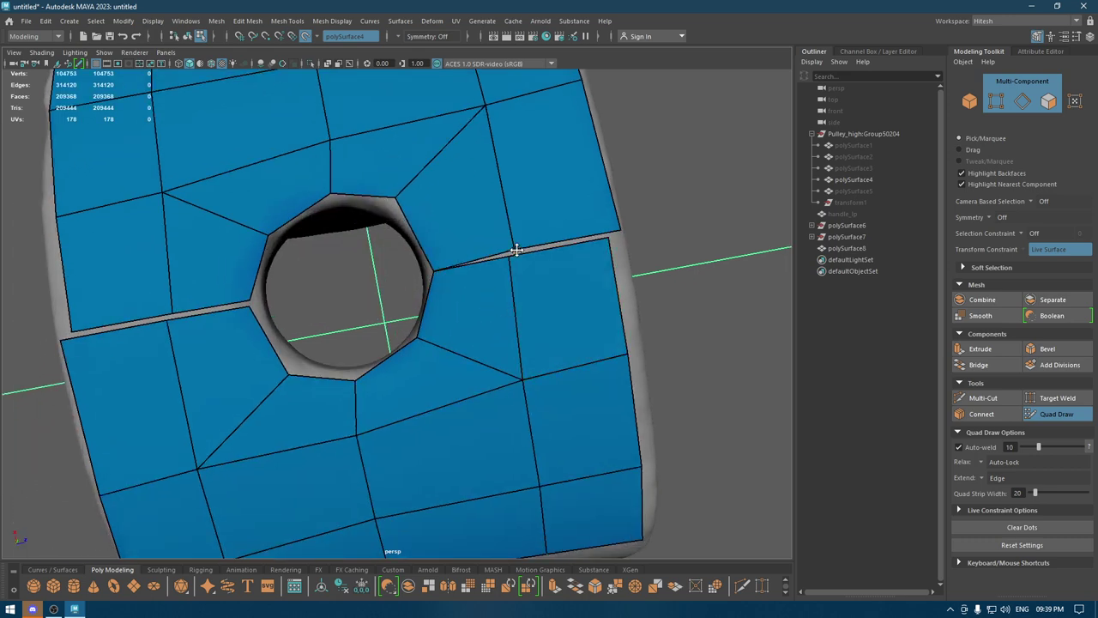
left_click_drag(516, 250, 513, 259)
left_click_drag(610, 243, 621, 232)
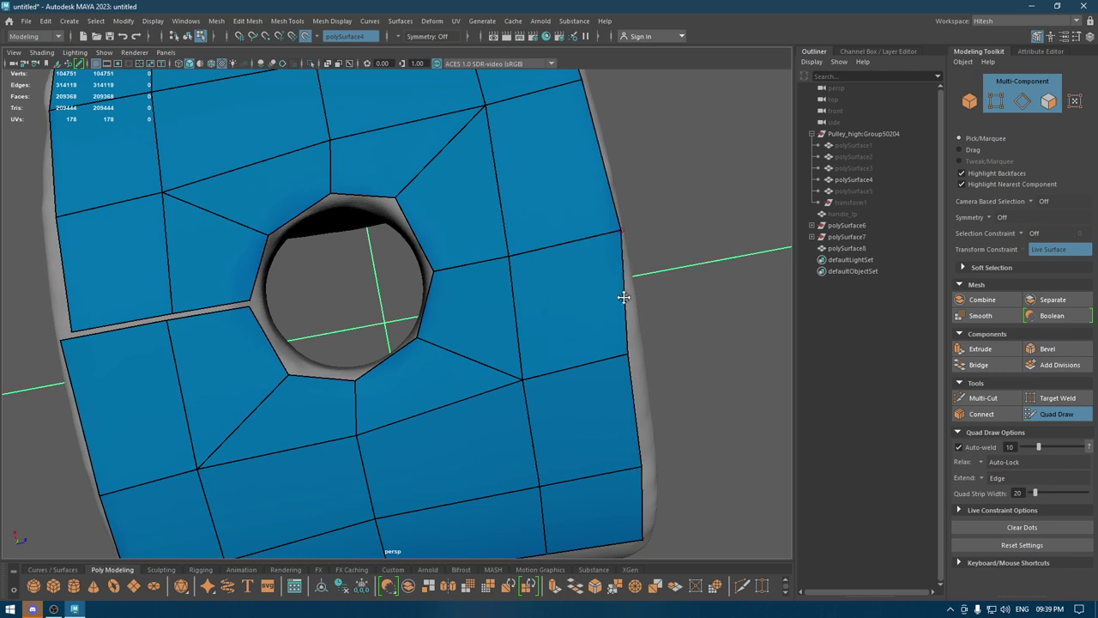
left_click_drag(310, 283, 241, 243, "alt")
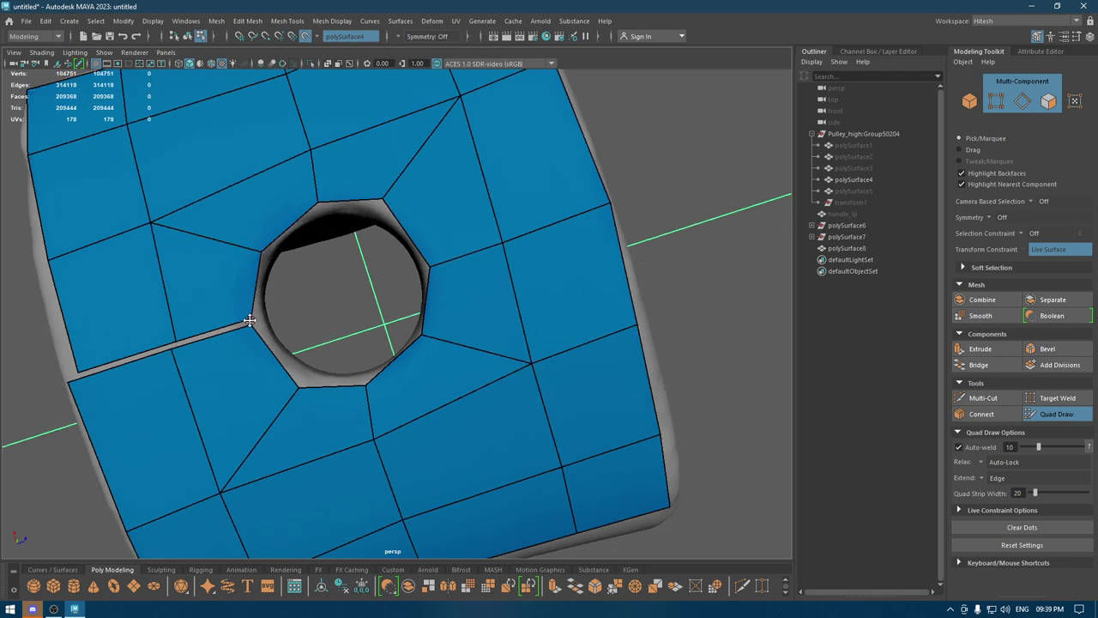
left_click_drag(249, 317, 245, 327)
left_click_drag(180, 337, 174, 351)
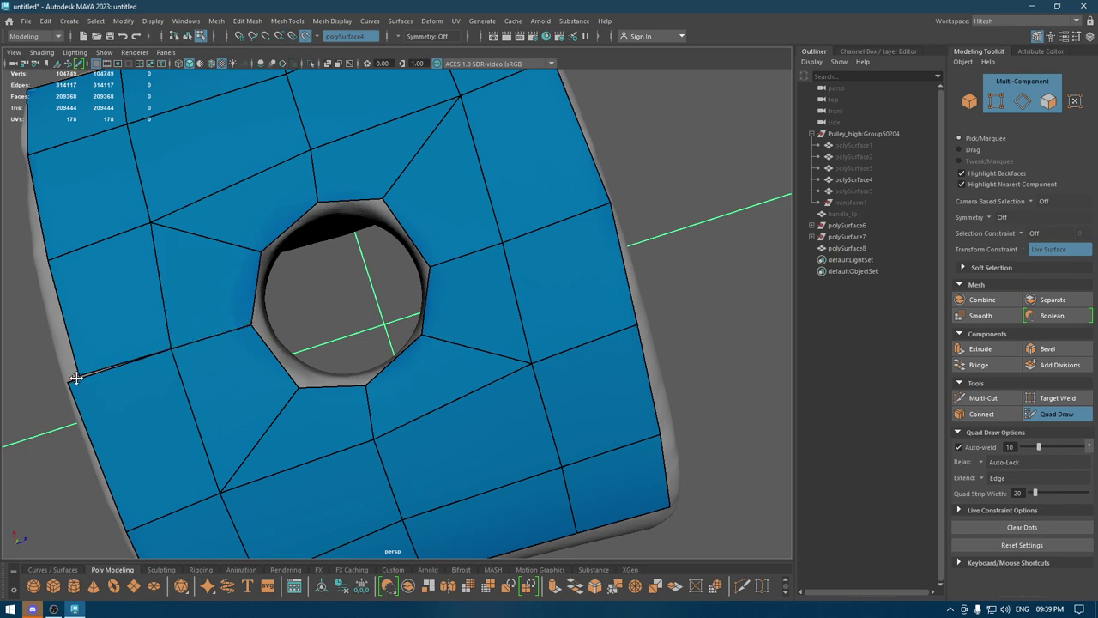
left_click_drag(69, 376, 218, 373, "alt")
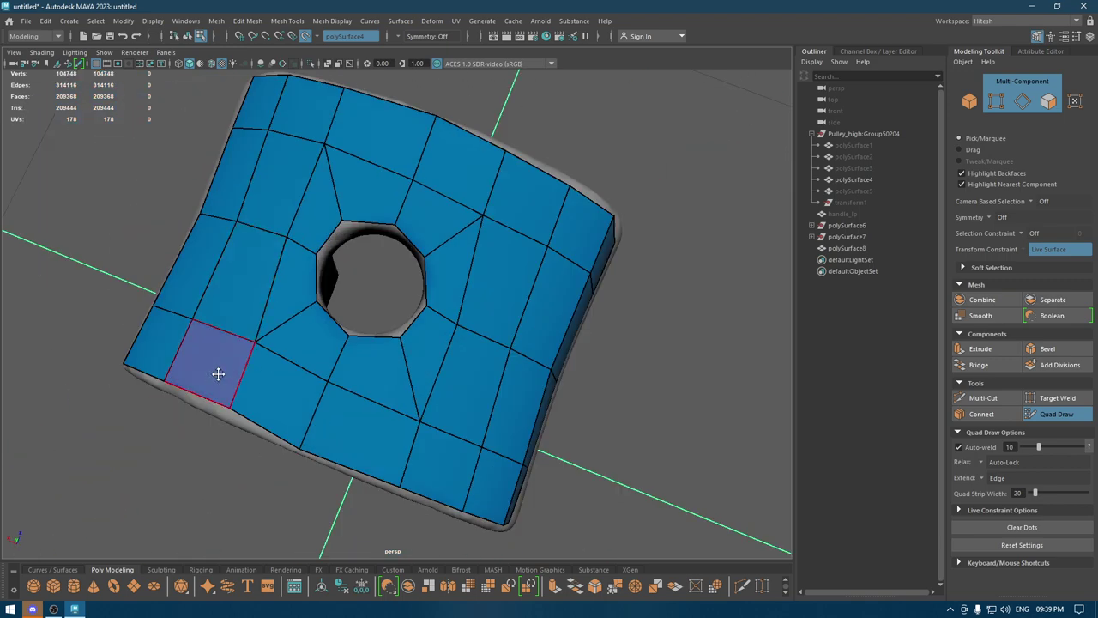
Orbit around the bracket and try a Quad Draw strip along the arch's inner border
mouse_move(228, 411)
left_mouse_down("alt")
mouse_move(491, 239)
mouse_move(486, 183)
left_mouse_up("alt")
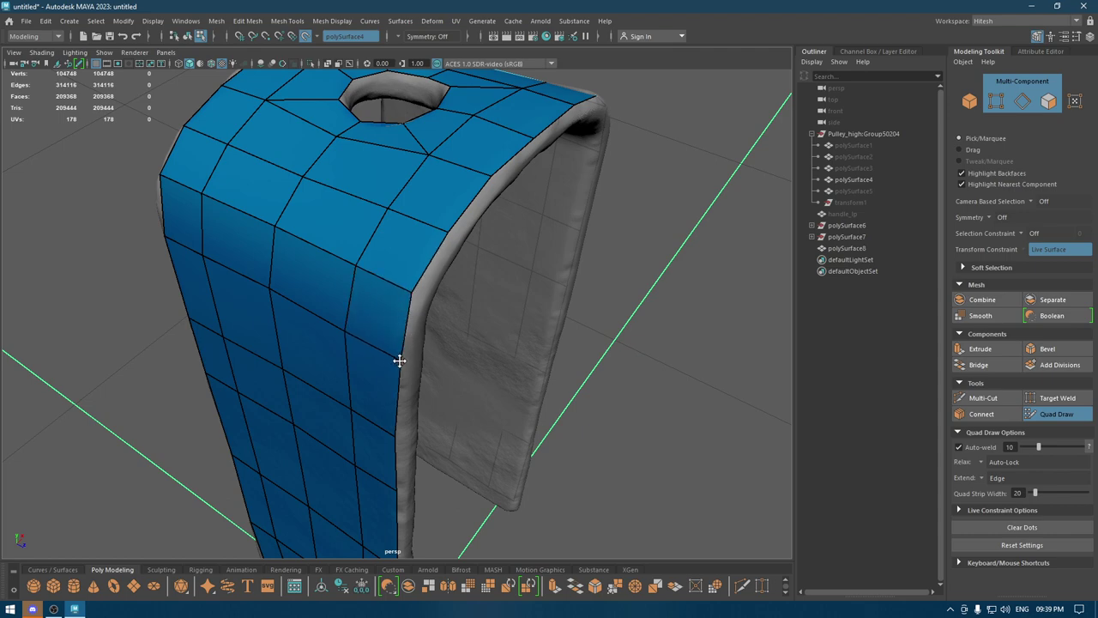
mouse_move(421, 292)
left_mouse_down("alt")
mouse_move(159, 183)
mouse_move(441, 69)
mouse_move(404, 392)
mouse_move(473, 484)
left_mouse_up("alt")
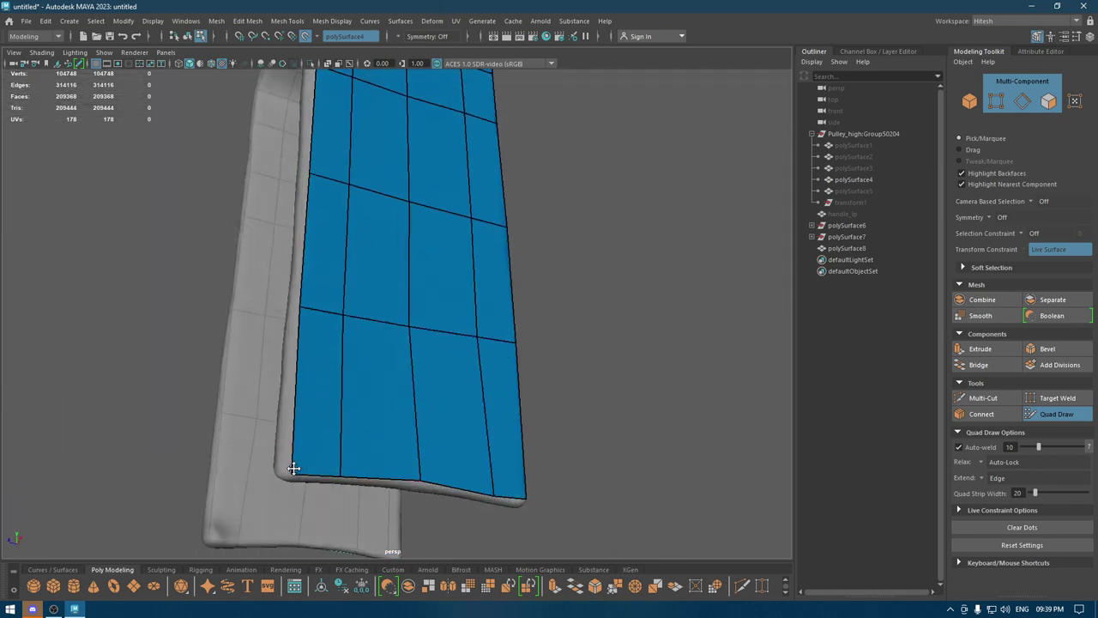
mouse_move(369, 464)
left_mouse_down("alt")
mouse_move(431, 507)
mouse_move(417, 385)
mouse_move(446, 360)
mouse_move(497, 498)
mouse_move(509, 373)
left_mouse_up("alt")
scroll(471, 262, "down", 3)
left_click_drag(471, 262, 461, 233, "alt")
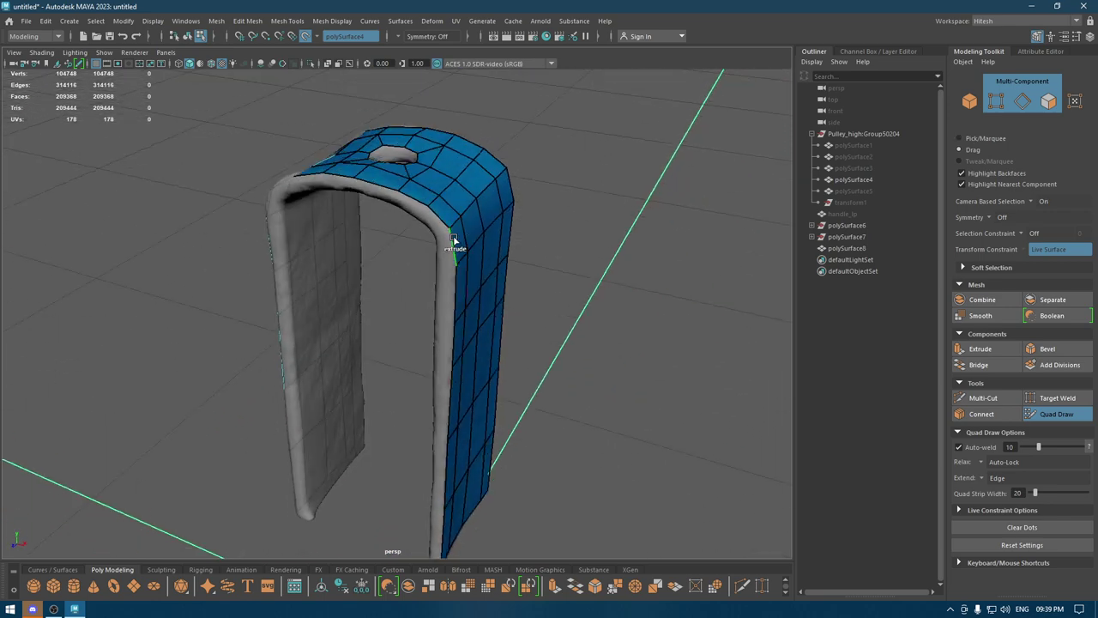
middle_click_drag(452, 241, 441, 259)
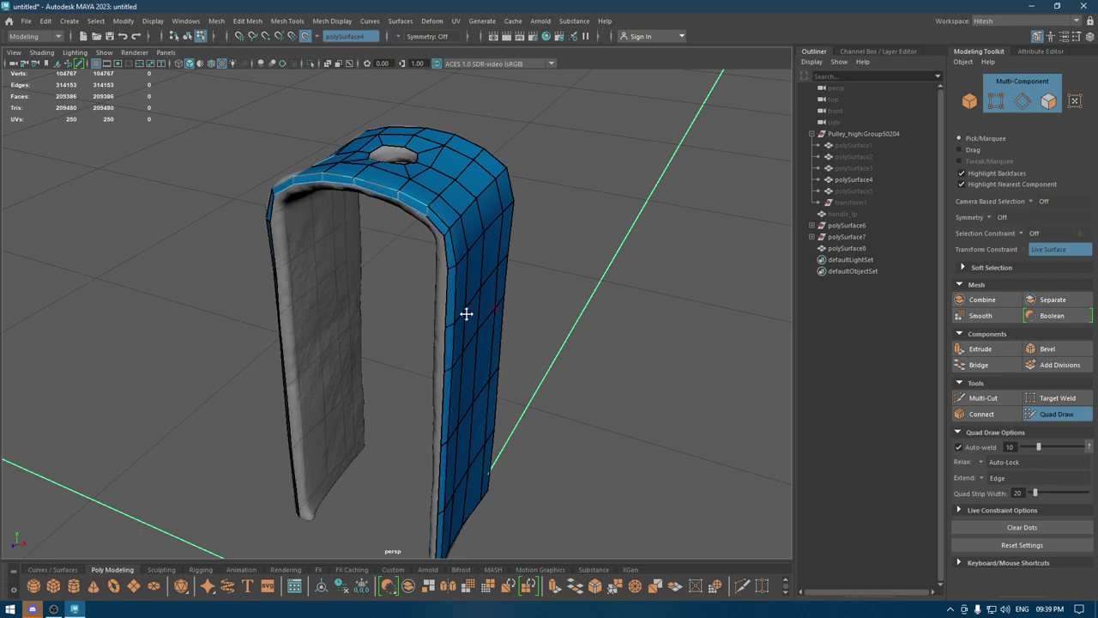
mouse_move(466, 314)
left_mouse_down("alt")
mouse_move(517, 291)
mouse_move(469, 269)
mouse_move(421, 289)
mouse_move(445, 241)
left_mouse_up("alt")
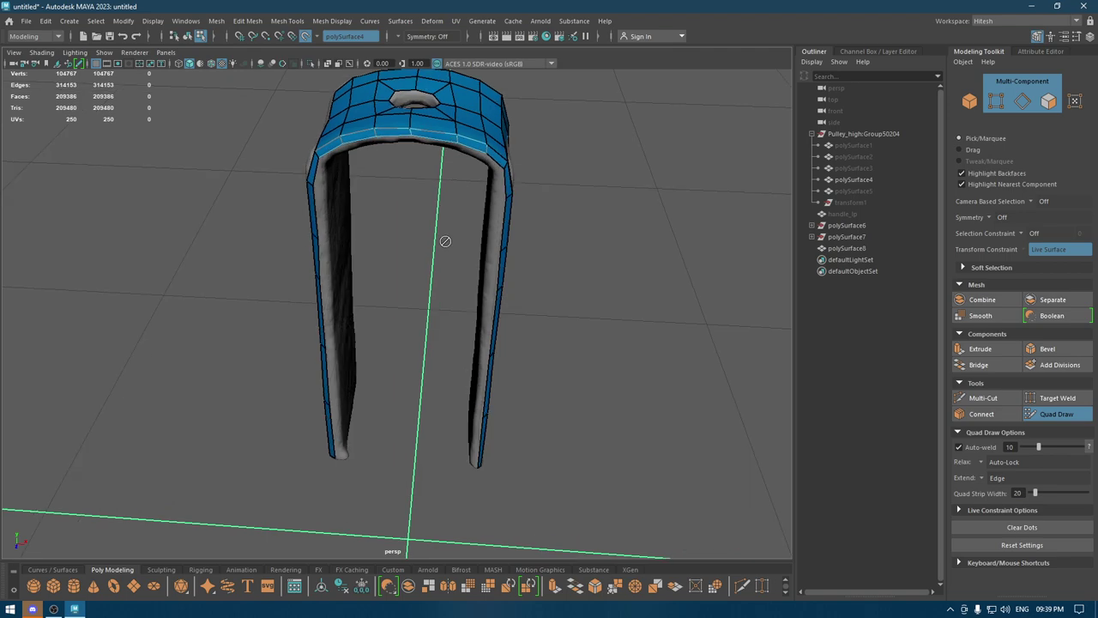
Undo the trial face strip and return to Object Mode with the Move tool
left_click(502, 203)
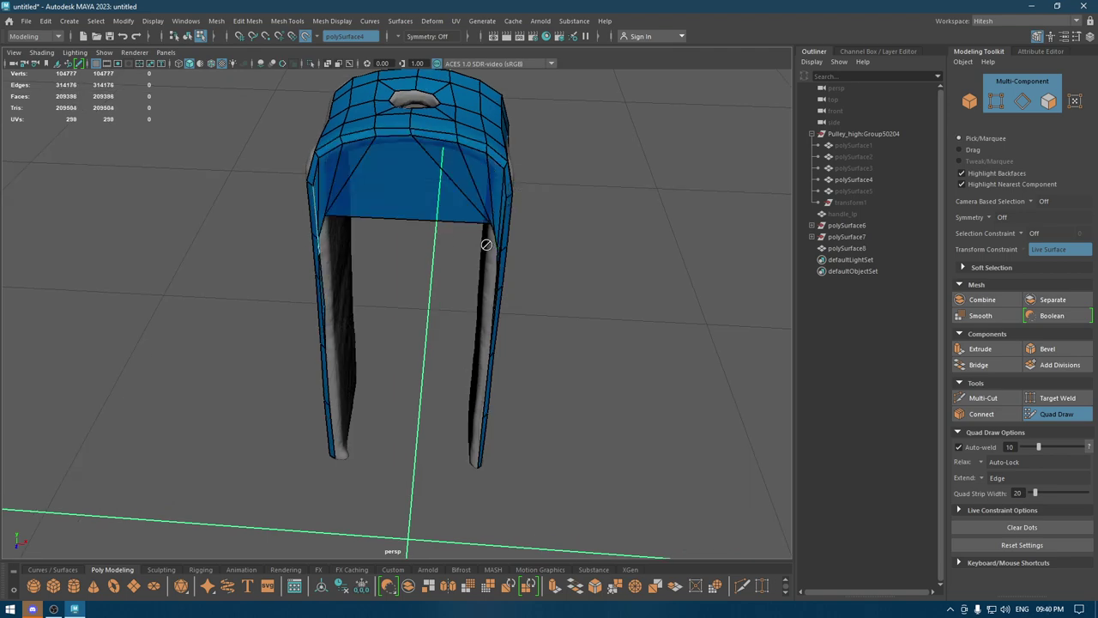
key("ctrl+z")
mouse_move(516, 196)
left_mouse_down("alt")
mouse_move(480, 206)
mouse_move(297, 176)
left_mouse_up("alt")
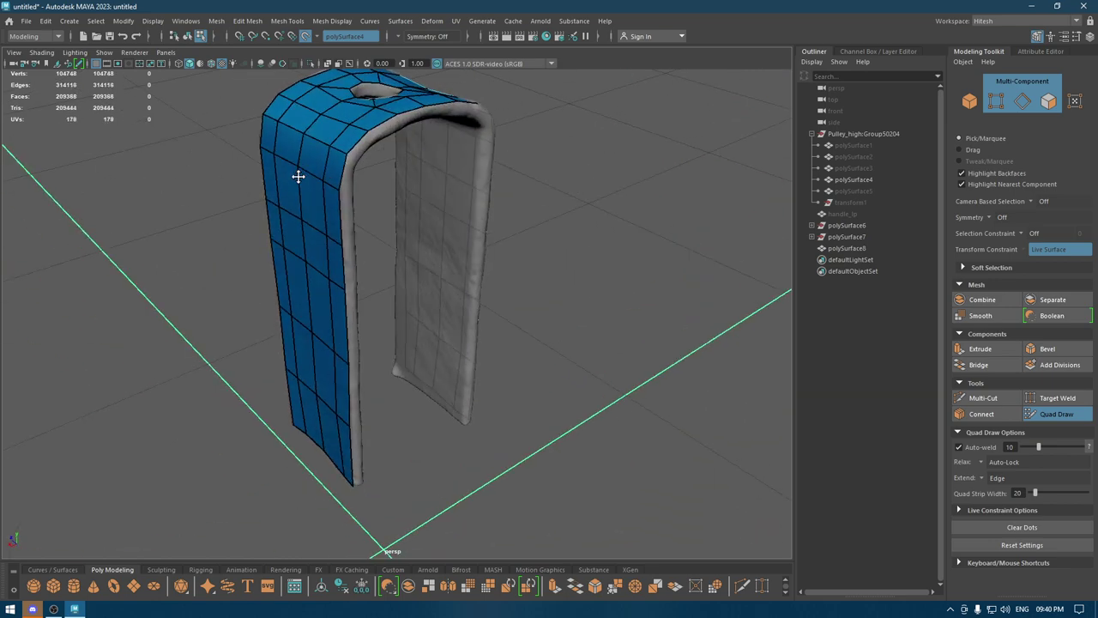
key("w")
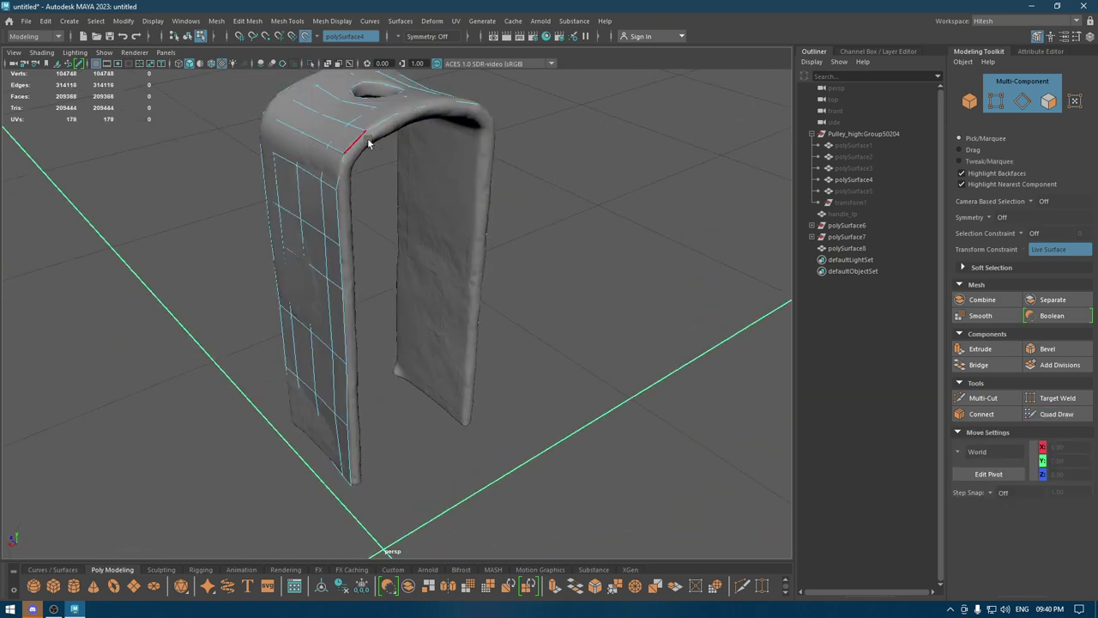
right_click_drag(369, 141, 496, 73)
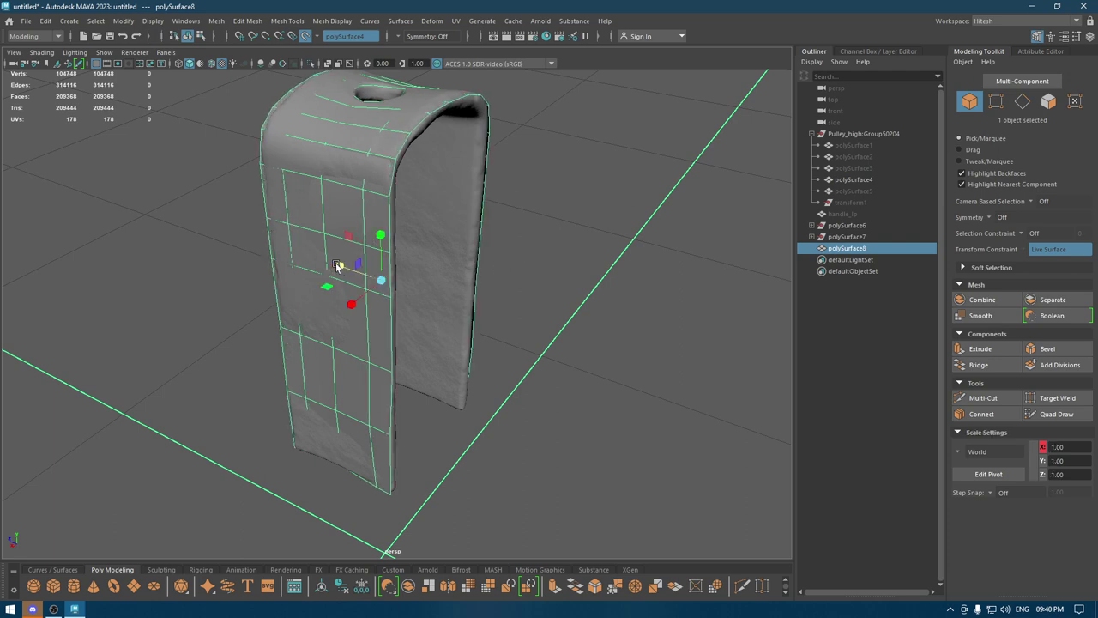
key("w")
left_click_drag(426, 248, 426, 296, "alt")
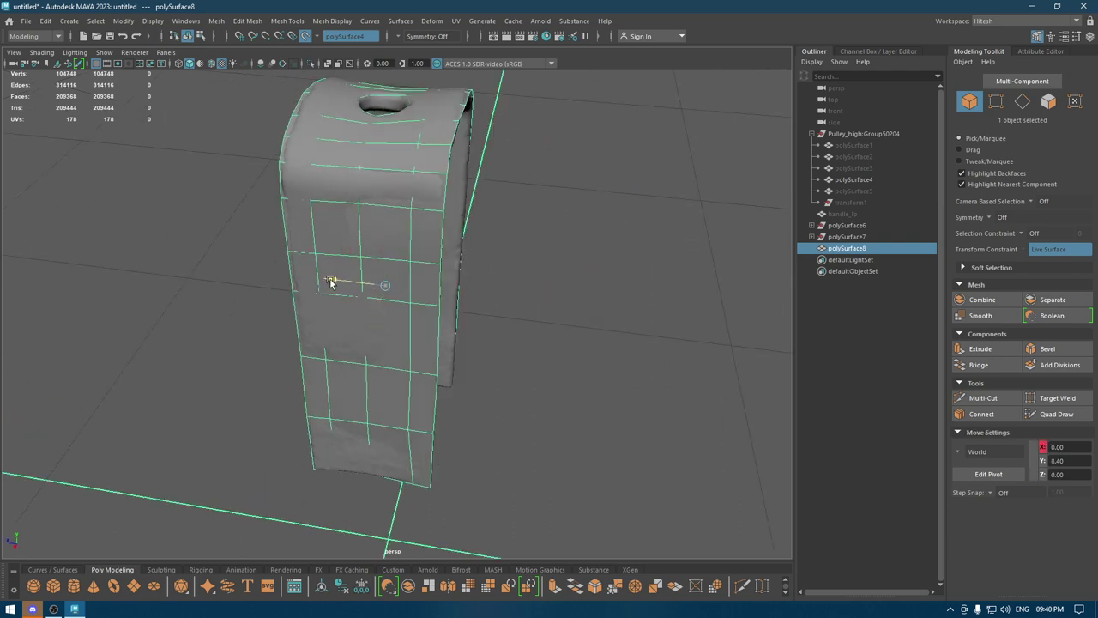
Extrude the retopology mesh's faces with Thickness -0.06 to give the shell depth
left_click_drag(332, 280, 429, 277, "alt")
left_click_drag(473, 314, 502, 307, "alt")
key("F11")
key("ctrl+e")
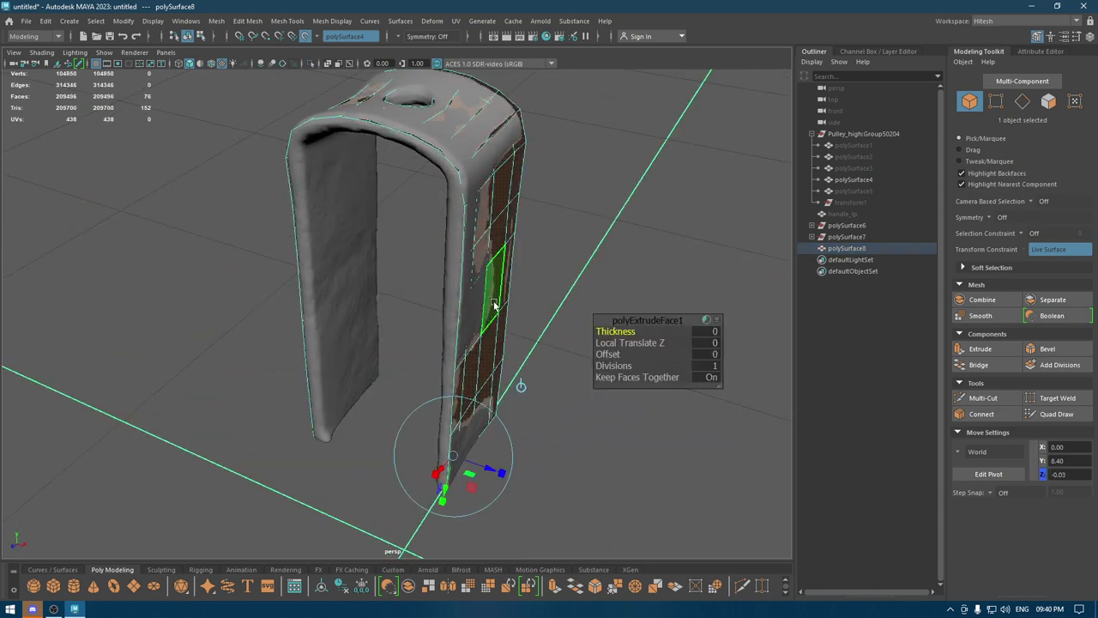
mouse_move(626, 327)
left_mouse_down()
mouse_move(518, 309)
mouse_move(538, 296)
mouse_move(505, 294)
mouse_move(539, 270)
left_mouse_up()
key("w")
Reverse polySurface8's normals via Mesh Display, check the shading, and switch to edge selection
right_click(636, 152)
left_click(693, 134)
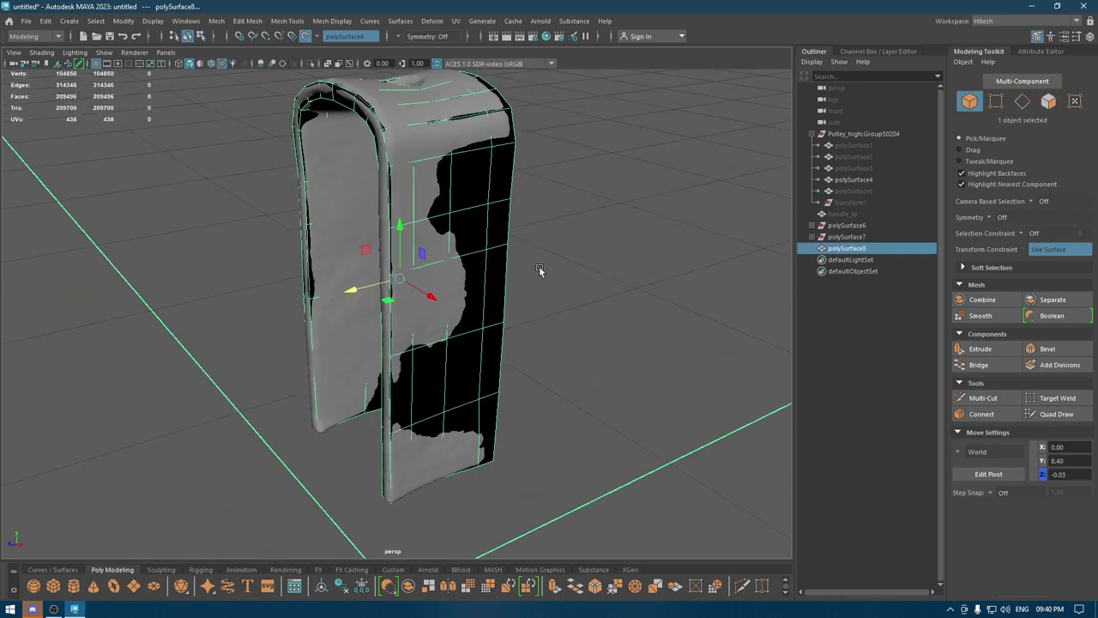
mouse_move(526, 194)
right_mouse_down("alt")
mouse_move(580, 240)
mouse_move(509, 233)
right_mouse_up("alt")
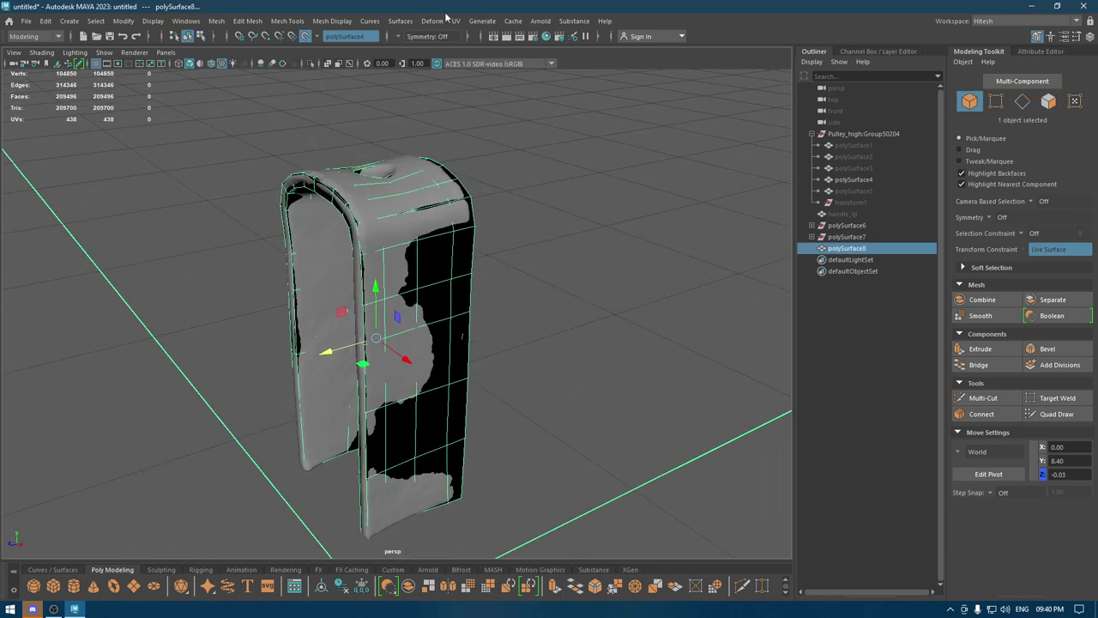
left_click(343, 20)
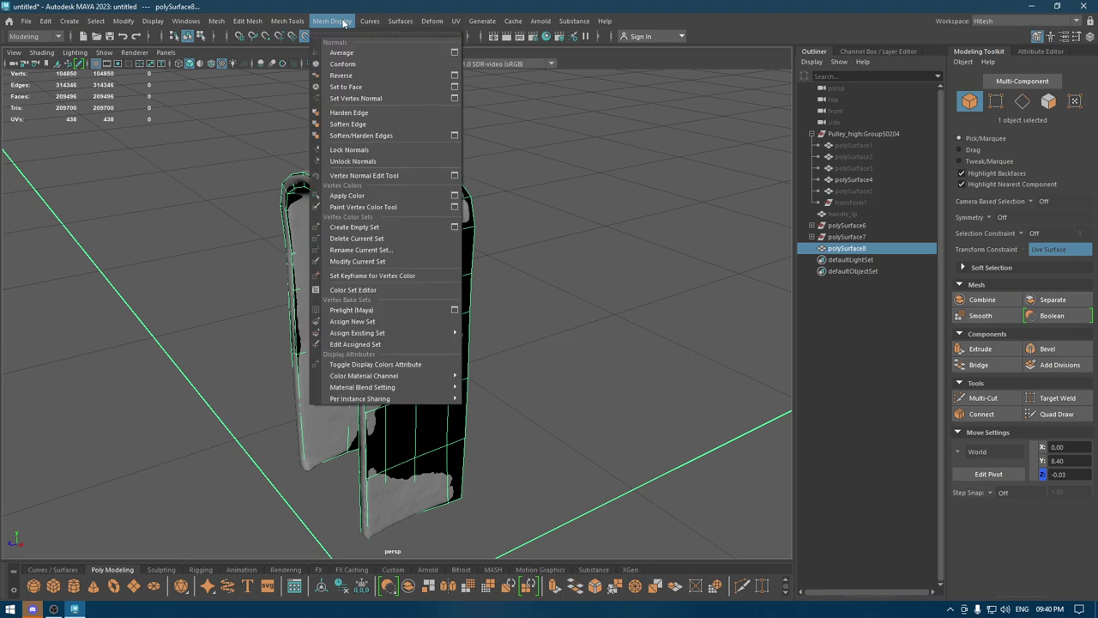
left_click(343, 79)
right_click(482, 251)
left_click(539, 233)
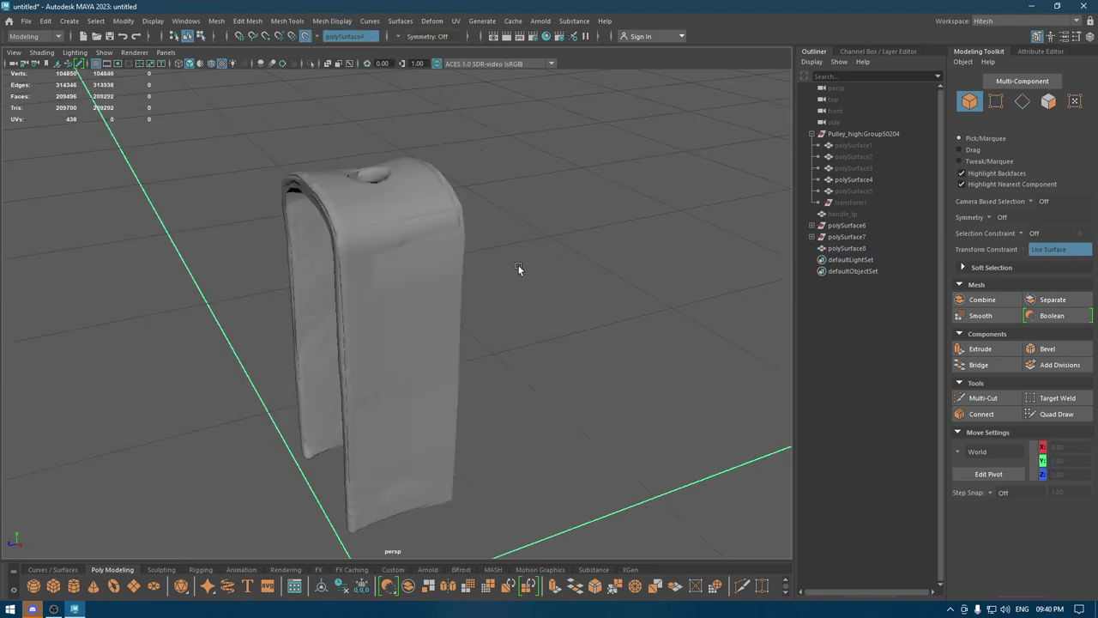
mouse_move(518, 265)
left_mouse_down("alt")
mouse_move(345, 271)
mouse_move(347, 301)
left_mouse_up("alt")
left_click(345, 269)
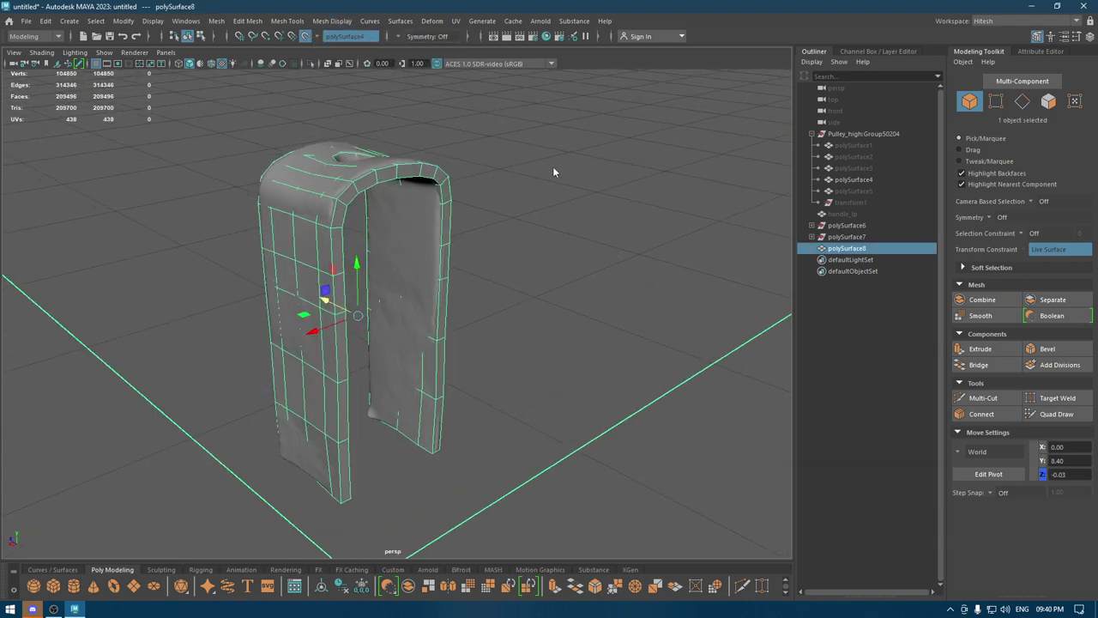
key("F10")
Bevel three top edge loops of polySurface8 with polyBevel1 Fraction 0.67 and 2 Segments
double_click(371, 176)
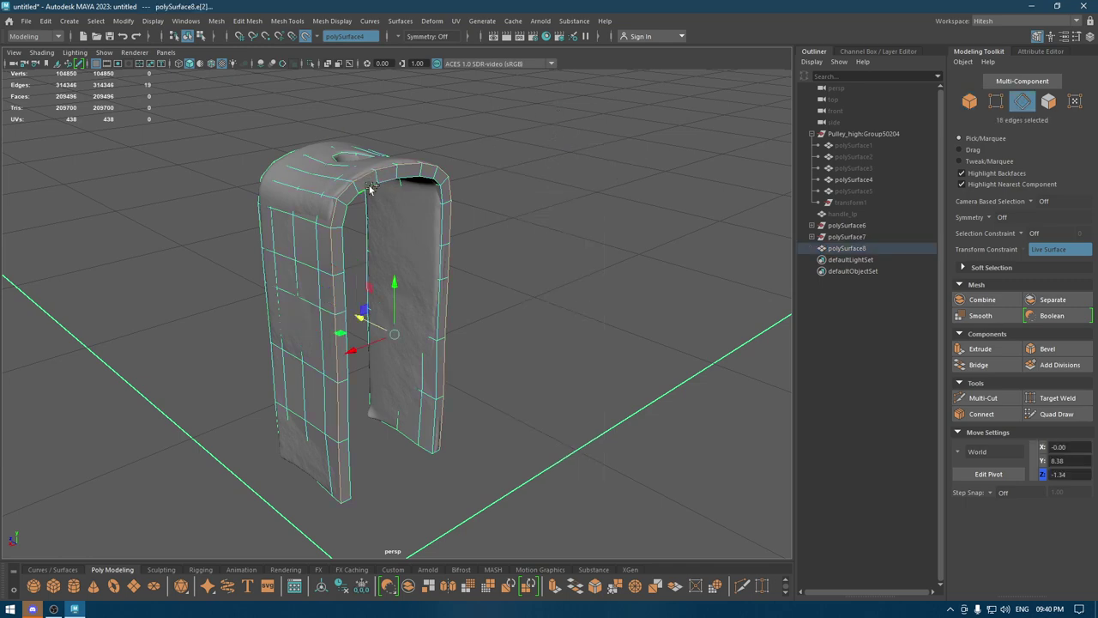
mouse_move(371, 189)
left_mouse_down("alt")
mouse_move(424, 270)
mouse_move(318, 237)
left_mouse_up("alt")
double_click(318, 238, "shift")
double_click(398, 226, "shift")
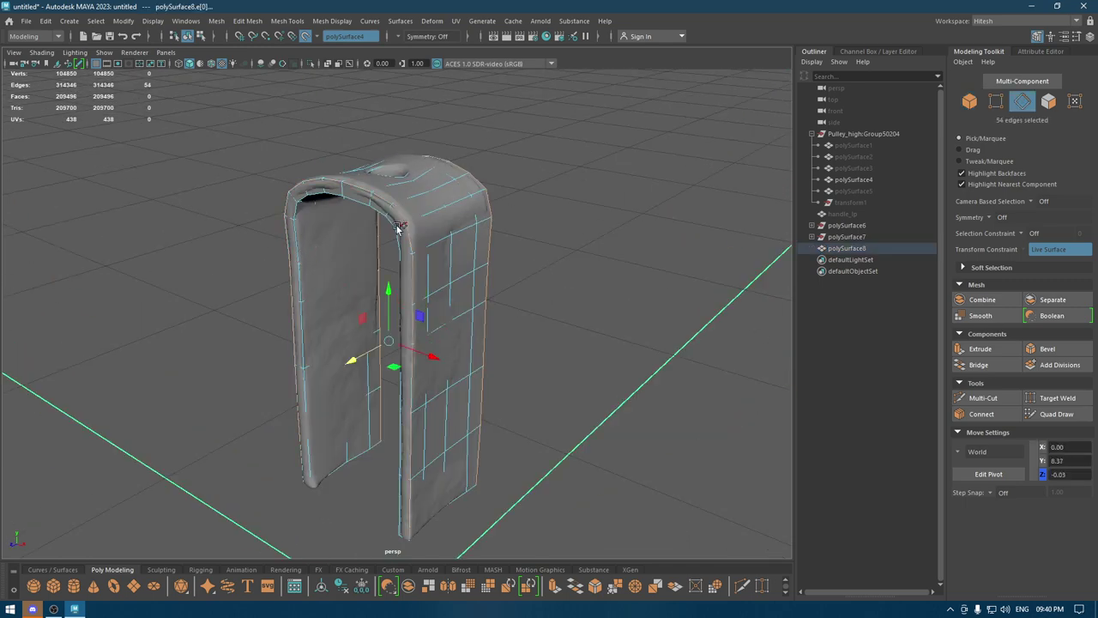
key("ctrl+b")
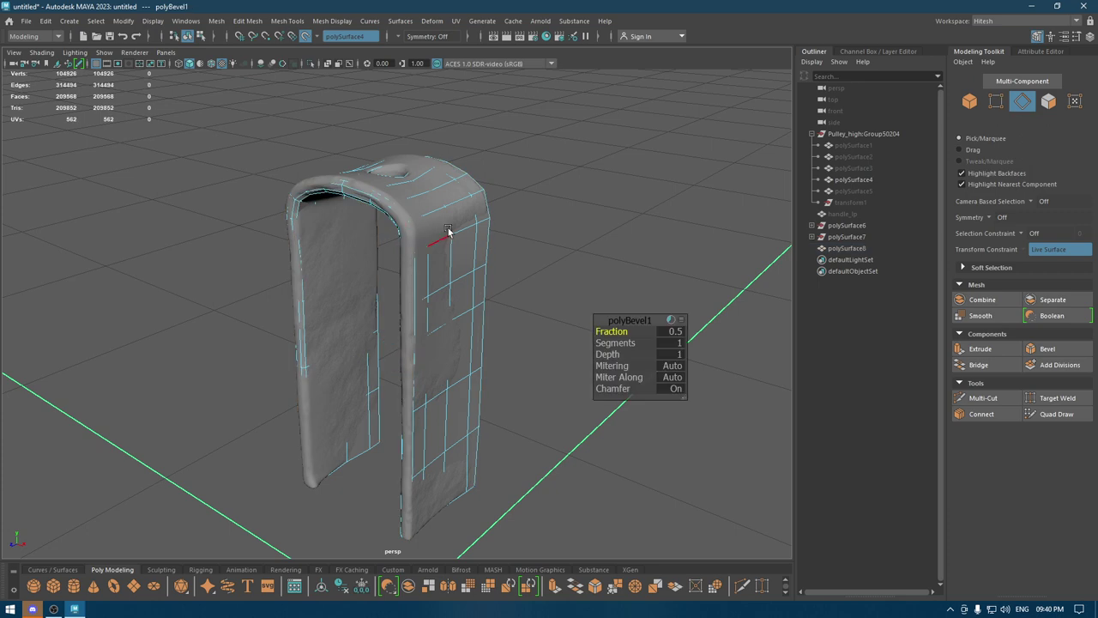
scroll(464, 292, "up", 3)
key("4")
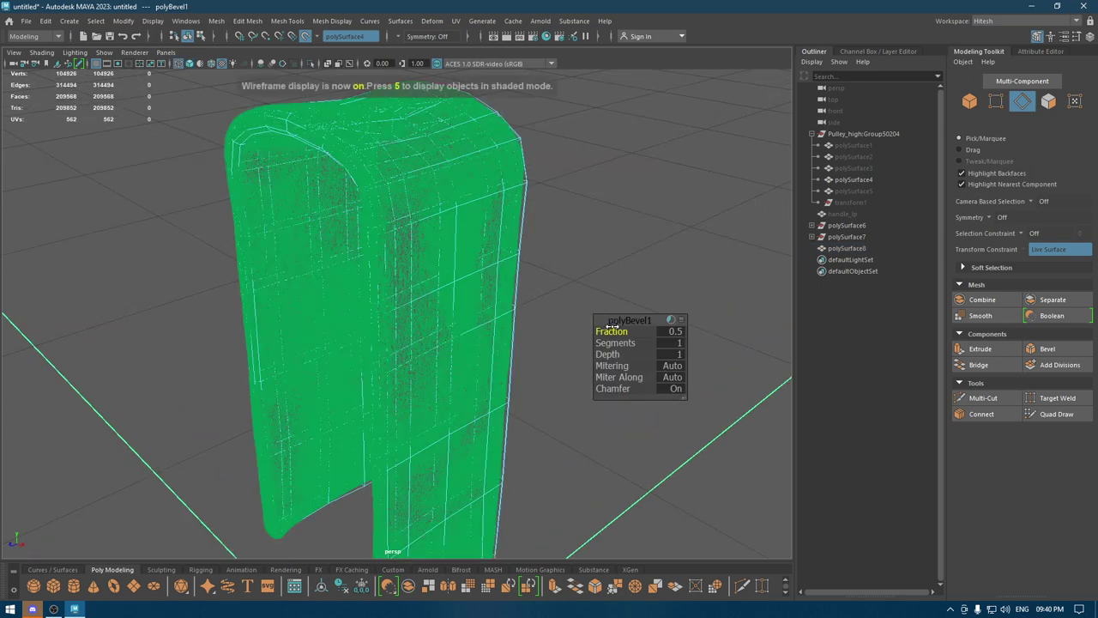
key("6")
mouse_move(601, 329)
left_mouse_down()
mouse_move(602, 343)
mouse_move(639, 342)
mouse_move(620, 331)
mouse_move(631, 331)
left_mouse_up()
mouse_move(579, 283)
left_mouse_down("alt")
mouse_move(483, 276)
mouse_move(407, 242)
left_mouse_up("alt")
Select the right leg's bottom vertices and snap them onto the sculpted surface
key("w")
key("F8")
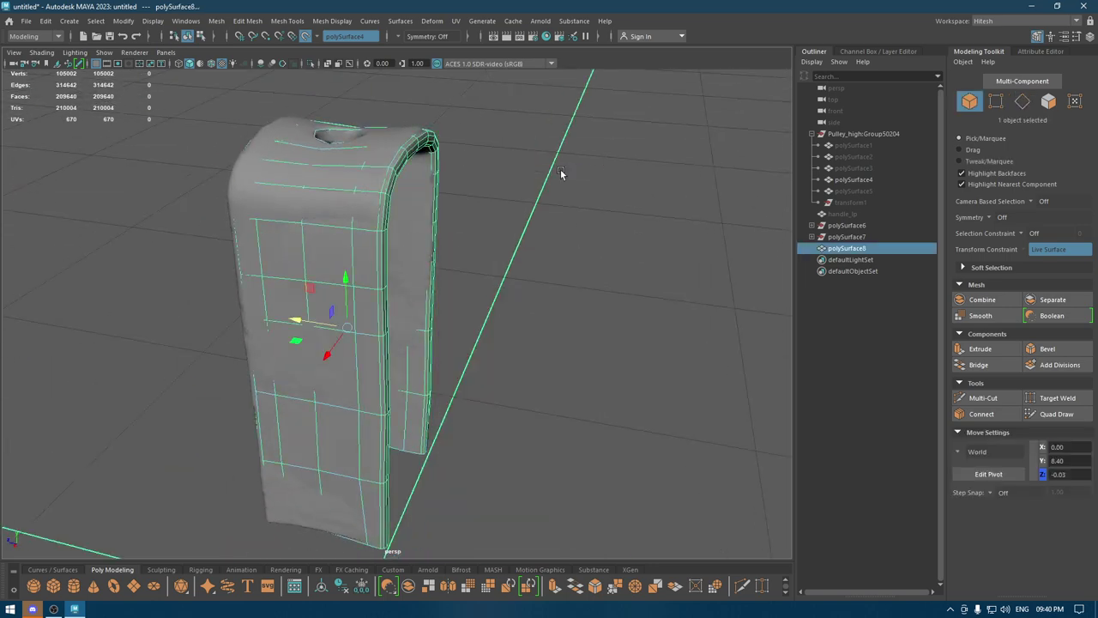
left_click_drag(560, 168, 509, 259, "alt")
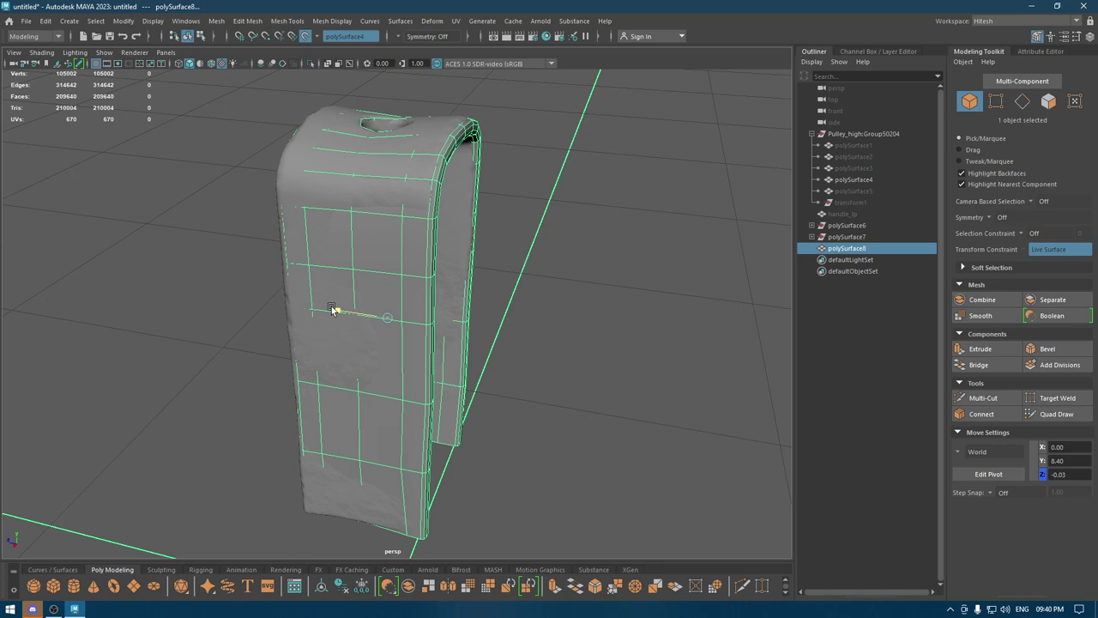
left_click_drag(333, 310, 332, 310, "alt")
mouse_move(496, 238)
left_mouse_down("alt")
mouse_move(530, 241)
mouse_move(542, 221)
mouse_move(544, 321)
mouse_move(517, 224)
mouse_move(564, 236)
mouse_move(526, 195)
mouse_move(564, 232)
mouse_move(539, 294)
mouse_move(517, 272)
mouse_move(551, 303)
left_mouse_up("alt")
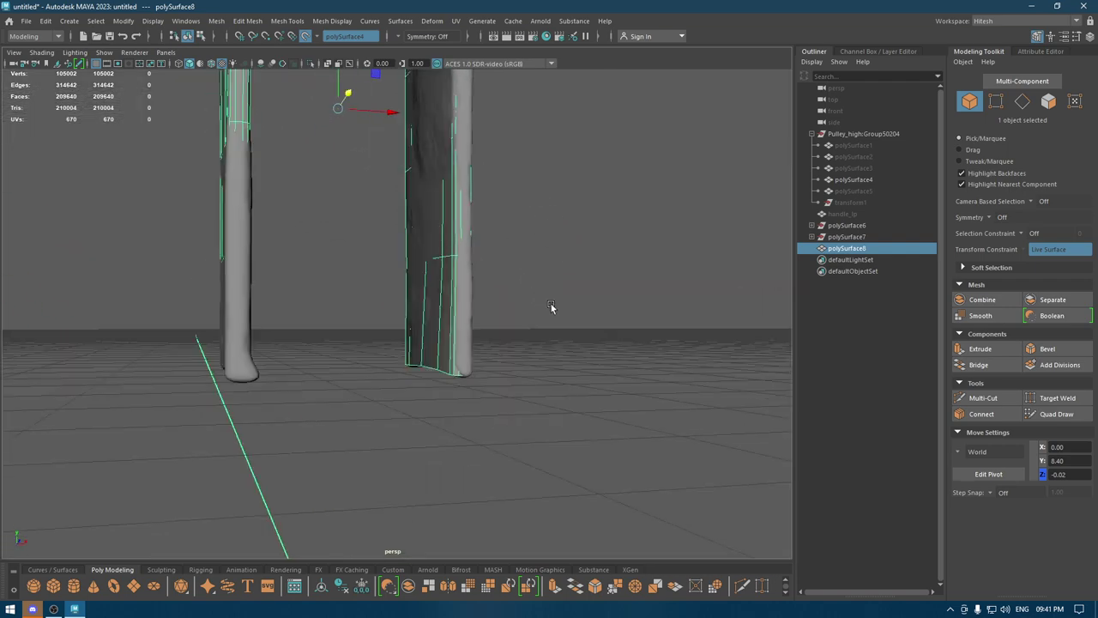
key("6")
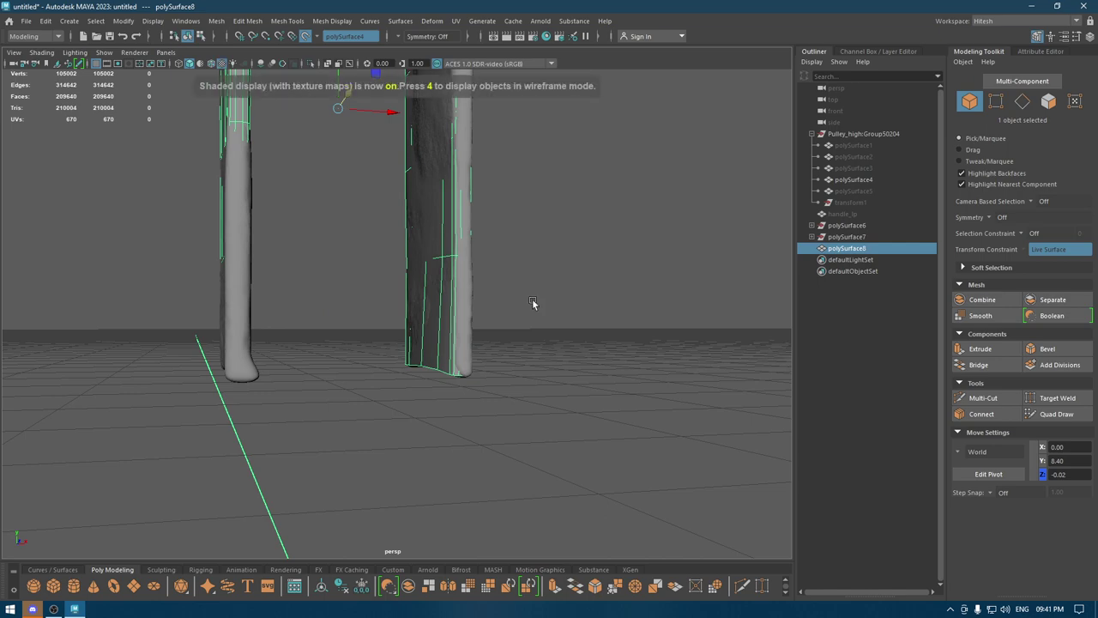
mouse_move(537, 309)
left_mouse_down("alt")
mouse_move(522, 269)
mouse_move(527, 297)
mouse_move(532, 235)
mouse_move(541, 275)
mouse_move(522, 338)
left_mouse_up("alt")
right_click_drag(573, 276, 521, 284)
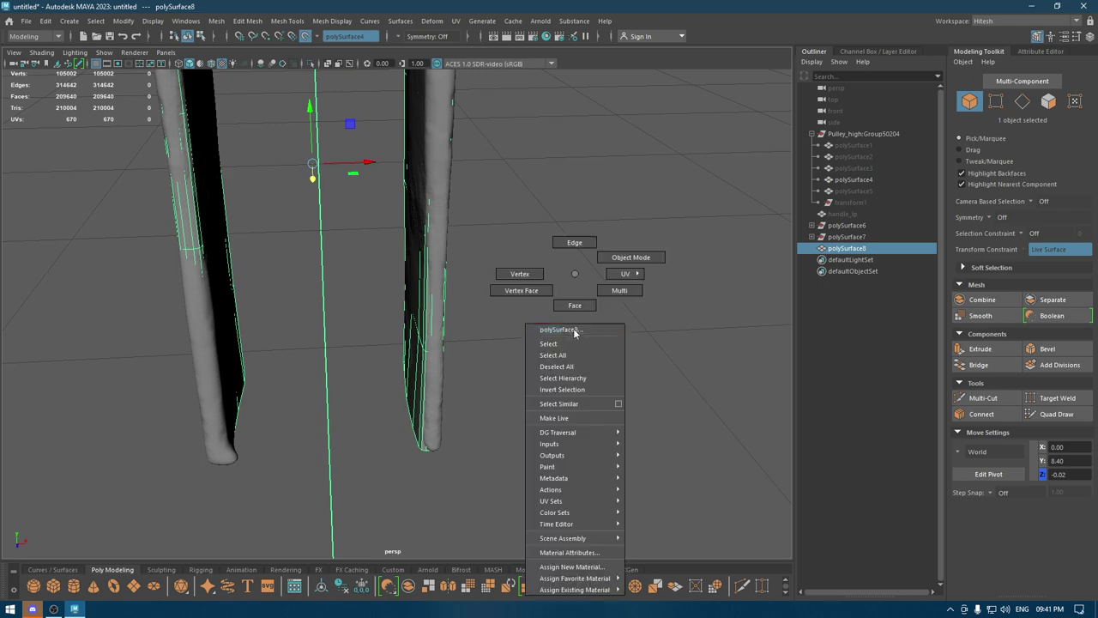
mouse_move(522, 284)
left_mouse_down("alt")
mouse_move(512, 472)
mouse_move(515, 458)
mouse_move(344, 368)
left_mouse_up("alt")
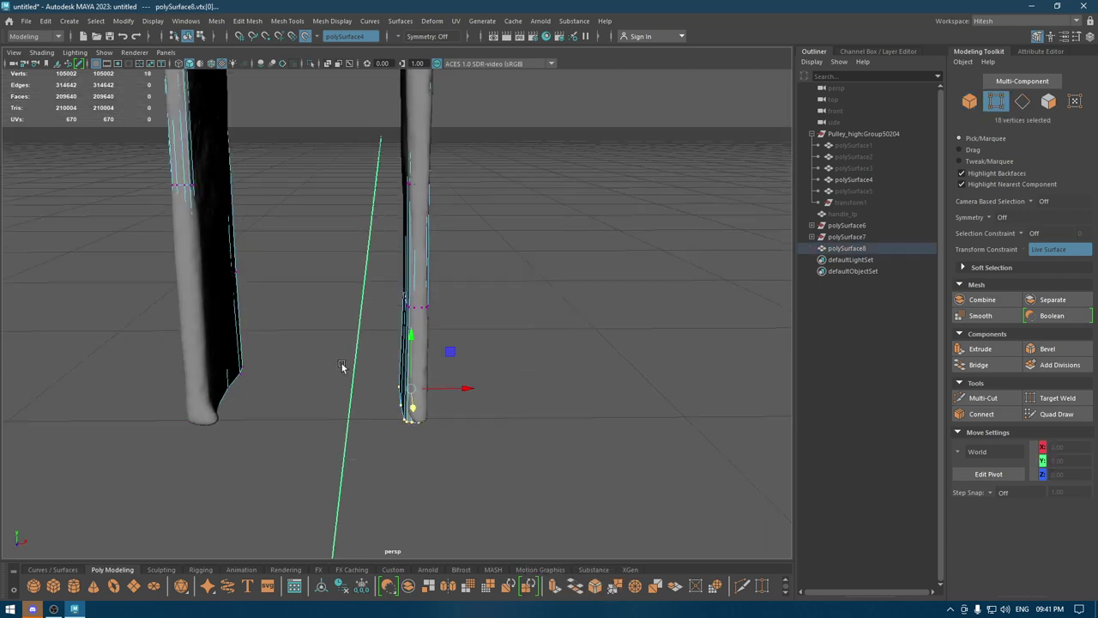
mouse_move(343, 368)
right_mouse_down("alt")
mouse_move(486, 489)
mouse_move(394, 316)
right_mouse_up("alt")
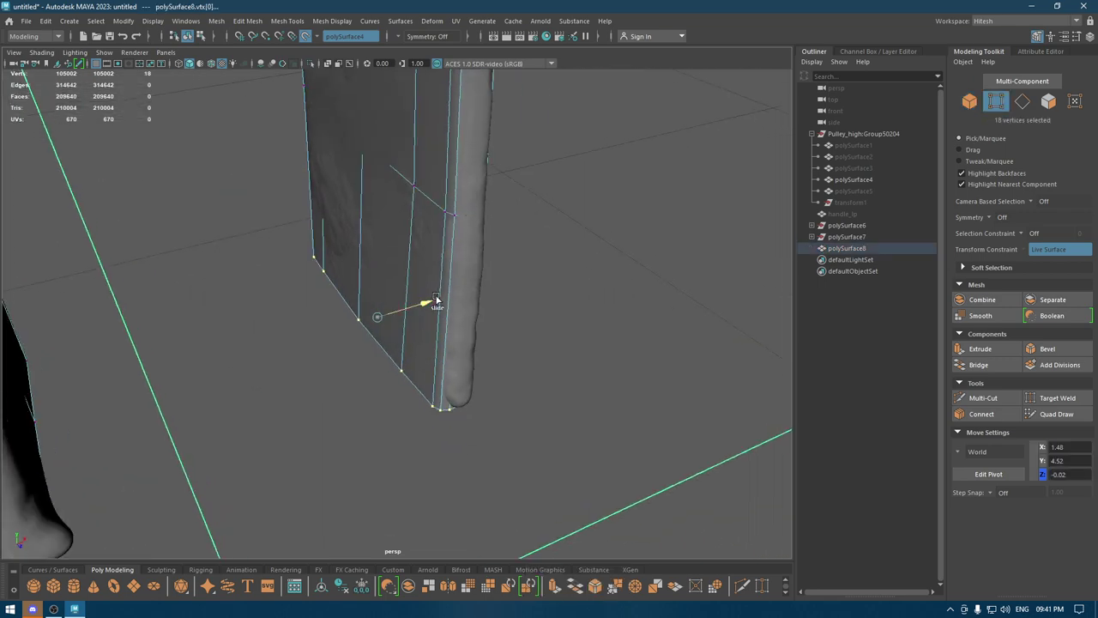
left_click_drag(436, 299, 436, 299)
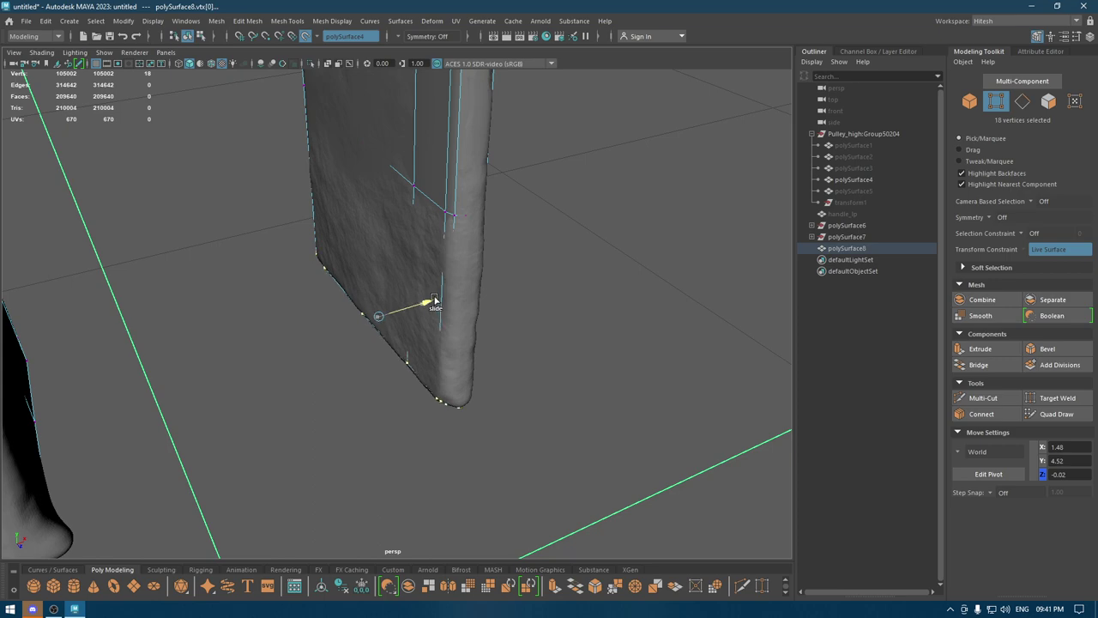
mouse_move(428, 302)
left_mouse_down("alt")
mouse_move(443, 319)
mouse_move(315, 226)
mouse_move(295, 233)
mouse_move(283, 289)
mouse_move(286, 277)
mouse_move(82, 429)
mouse_move(205, 339)
mouse_move(158, 352)
mouse_move(199, 334)
mouse_move(201, 171)
mouse_move(260, 160)
mouse_move(287, 177)
mouse_move(326, 160)
mouse_move(409, 227)
mouse_move(528, 165)
mouse_move(519, 222)
left_mouse_up("alt")
Hide everything except polySurface8 and reselect it for checking
key("F8")
left_click(520, 221)
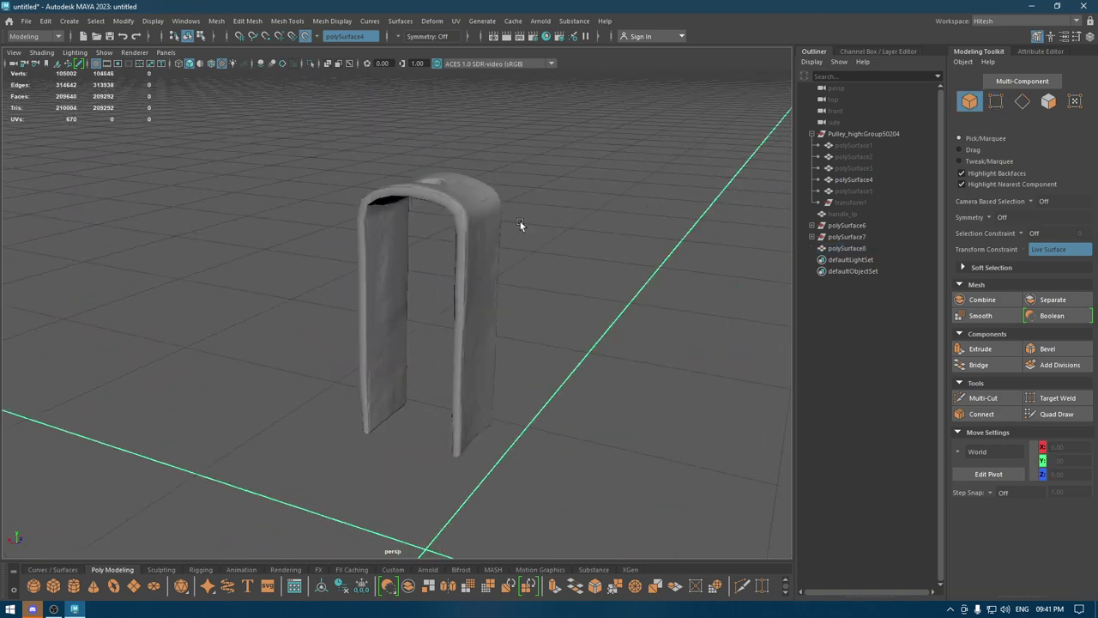
left_click(849, 248)
key("alt+h")
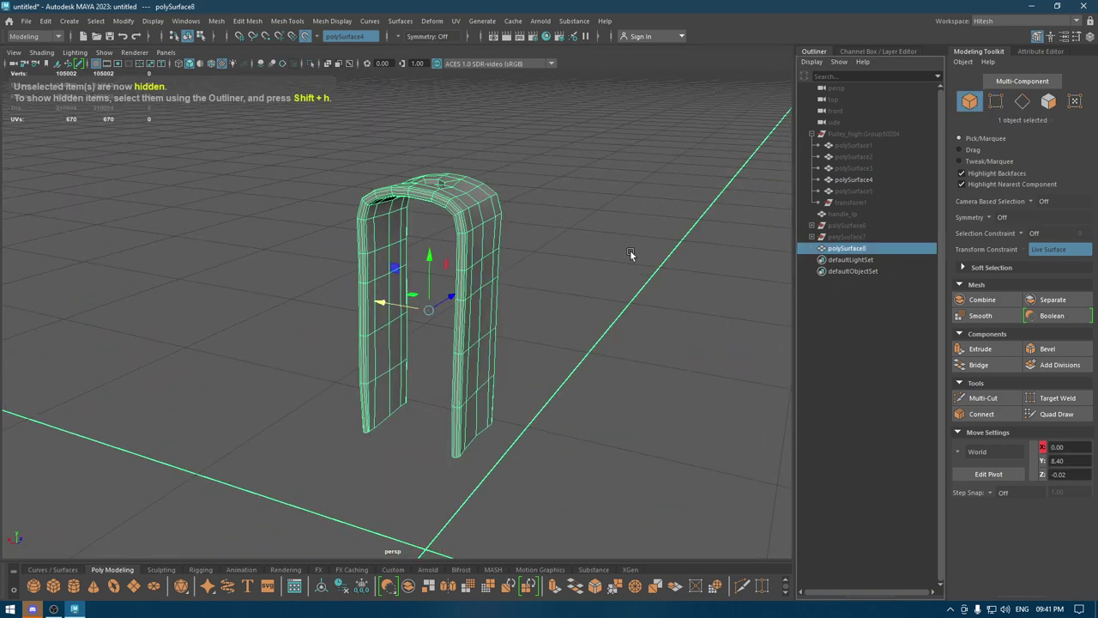
left_click(630, 250)
mouse_move(599, 280)
left_mouse_down("alt")
mouse_move(544, 261)
mouse_move(483, 331)
mouse_move(415, 301)
mouse_move(350, 368)
mouse_move(443, 360)
mouse_move(607, 377)
mouse_move(284, 240)
mouse_move(399, 363)
mouse_move(382, 233)
mouse_move(478, 387)
mouse_move(467, 249)
mouse_move(474, 381)
mouse_move(488, 331)
left_mouse_up("alt")
left_click(284, 240)
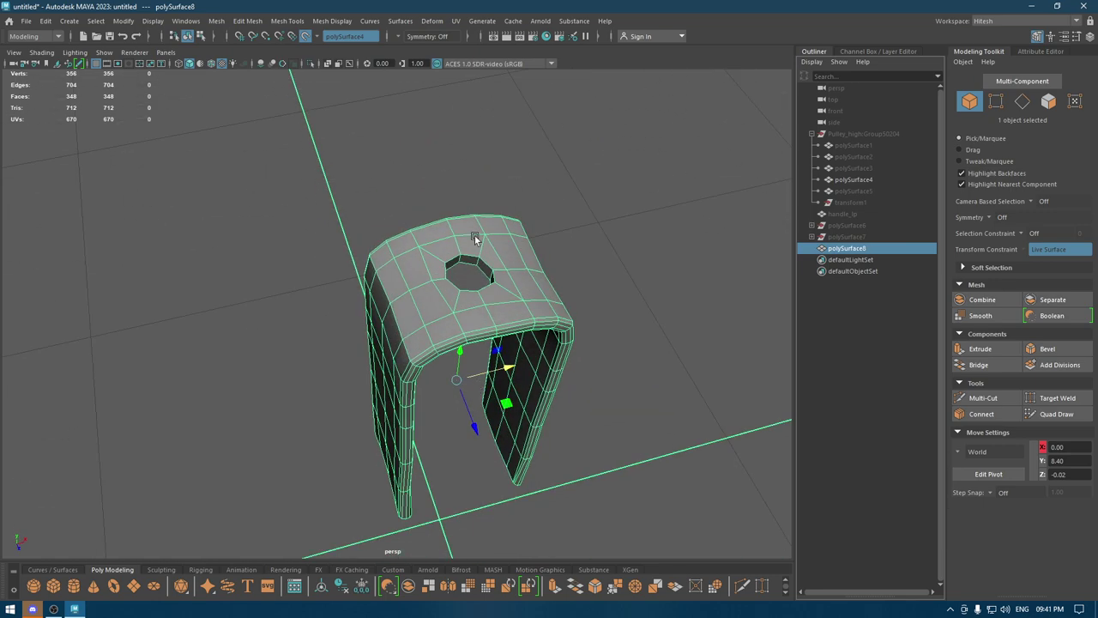
Bevel the hole's edge loop with fraction 0.35 and 2 segments
key("3")
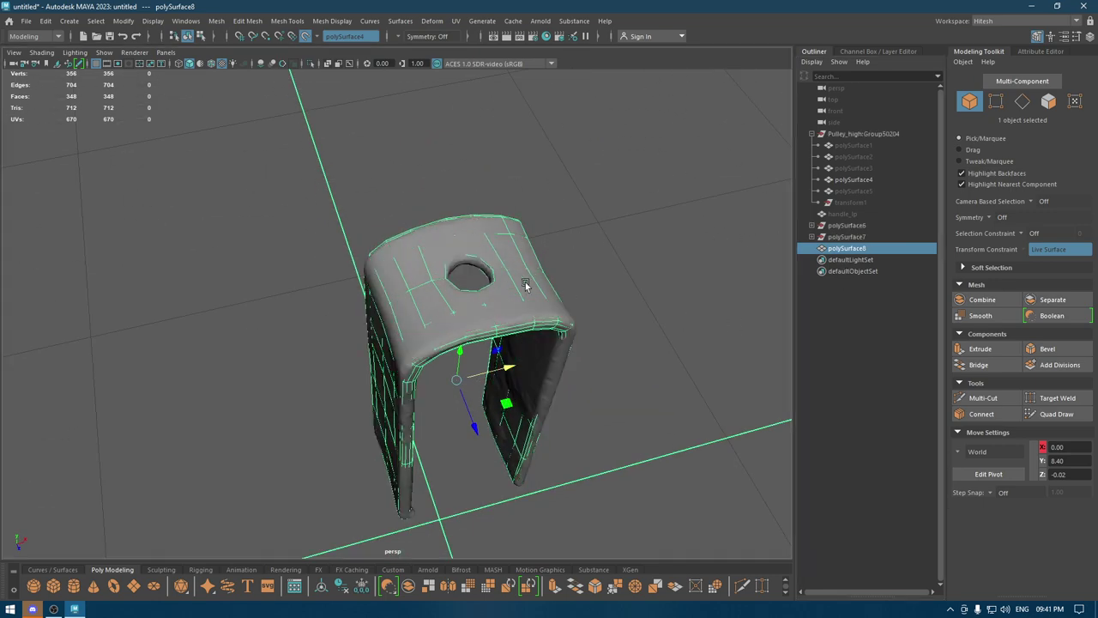
scroll(444, 337, "up", 2)
scroll(445, 337, "up", 3)
right_click_drag(394, 313, 394, 242)
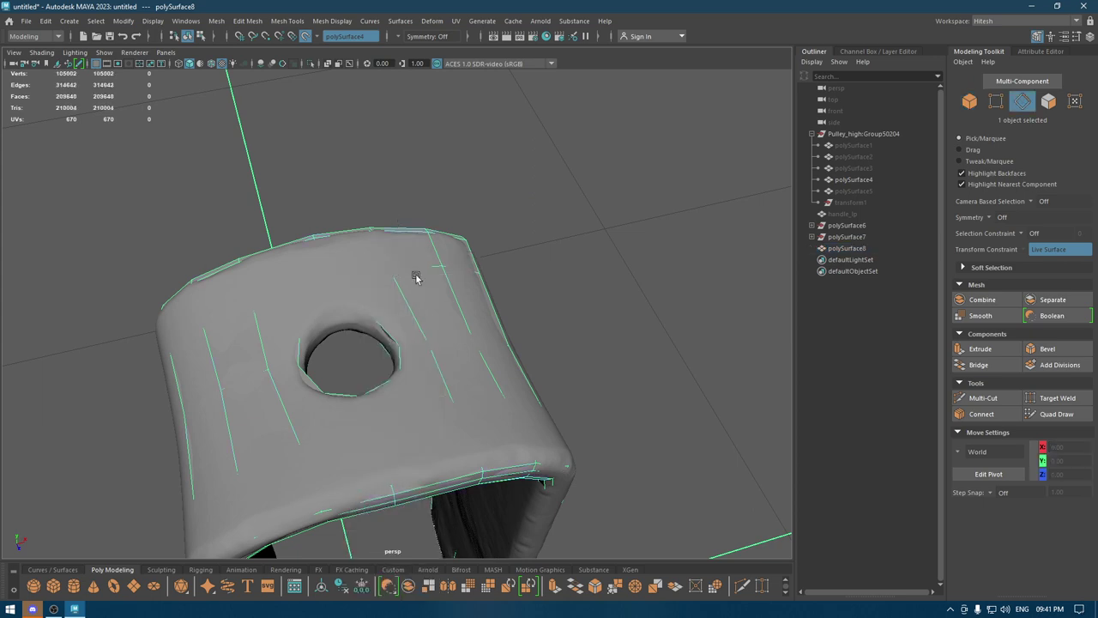
double_click(400, 333)
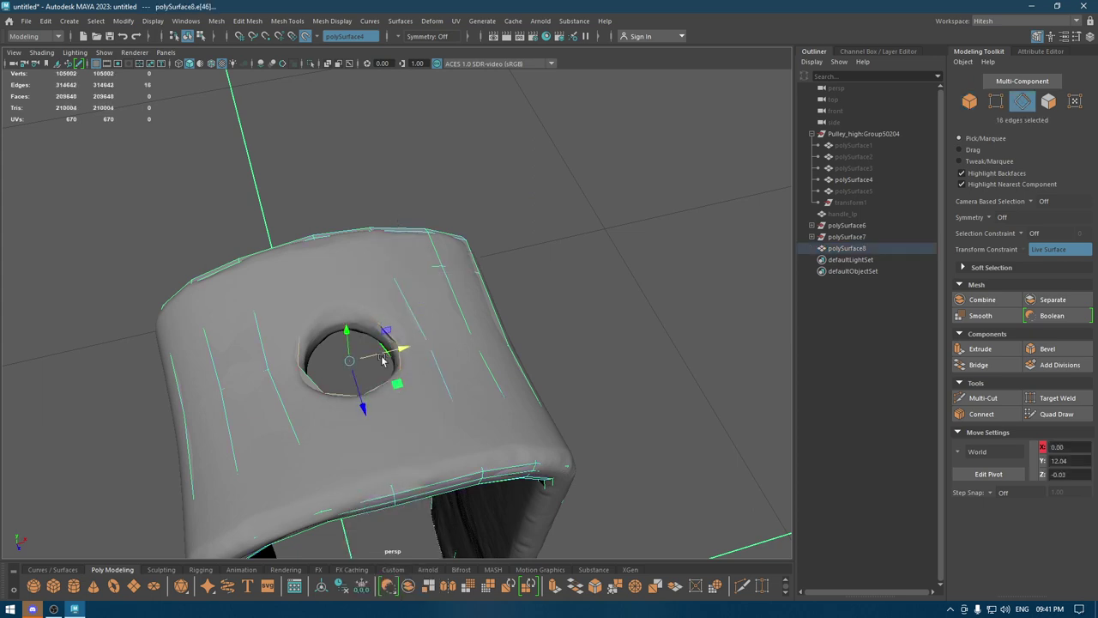
key("ctrl+b")
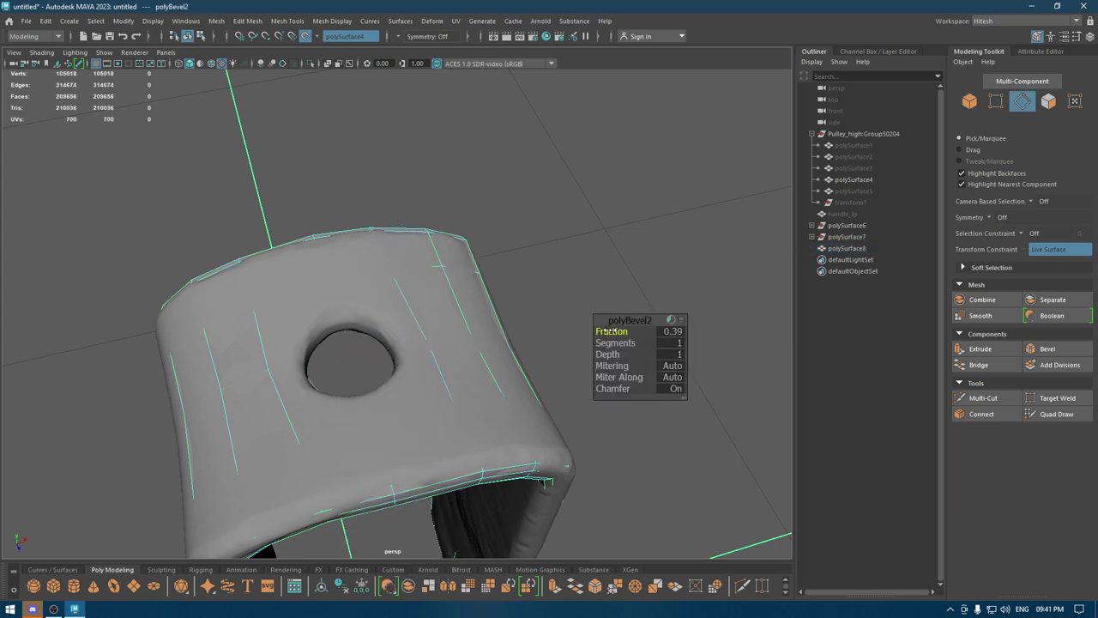
mouse_move(611, 331)
left_mouse_down()
mouse_move(614, 343)
mouse_move(614, 331)
left_mouse_up()
Show the bracket in wireframe from the top view, zoomed in on the hole
key("4")
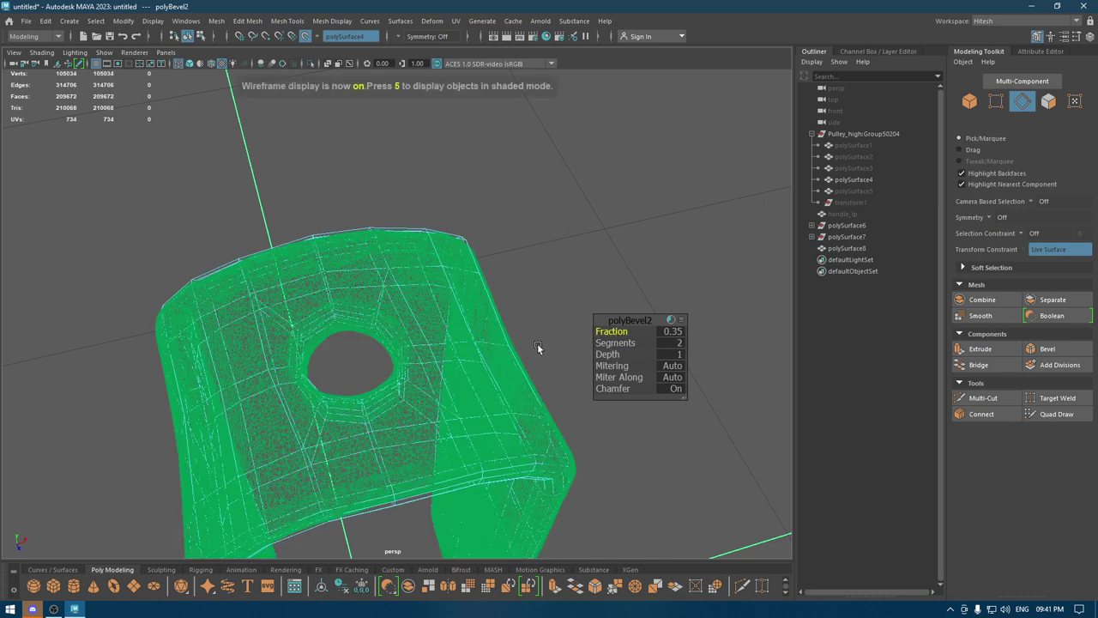
mouse_move(539, 346)
left_mouse_down("alt")
mouse_move(495, 362)
mouse_move(515, 362)
left_mouse_up("alt")
key("space")
left_click(466, 360)
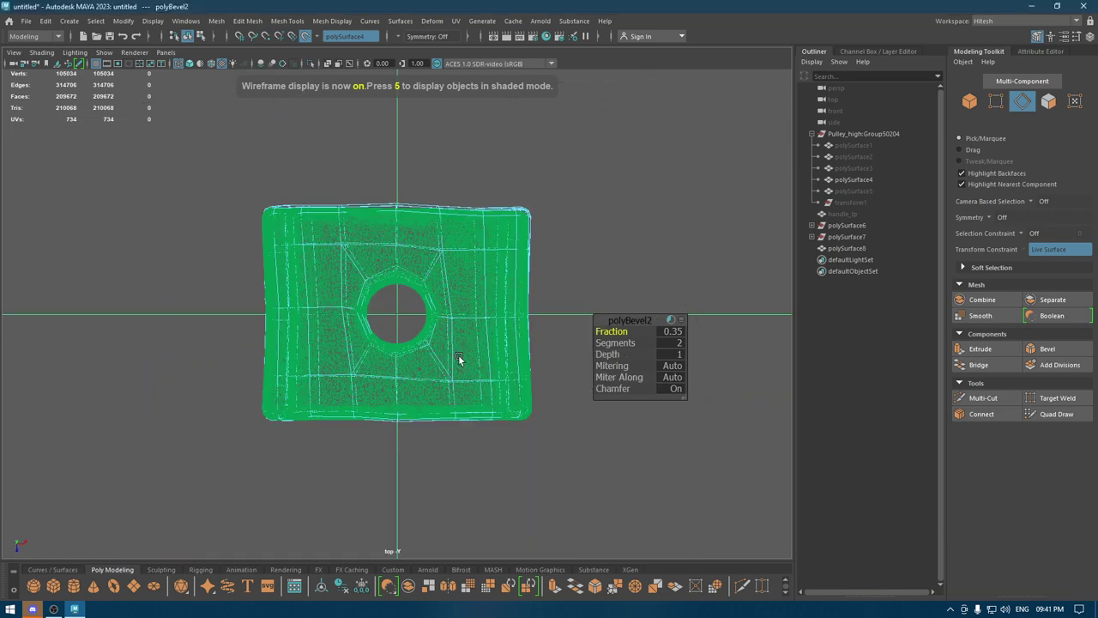
scroll(458, 360, "up", 2)
scroll(465, 375, "up", 2)
key("w")
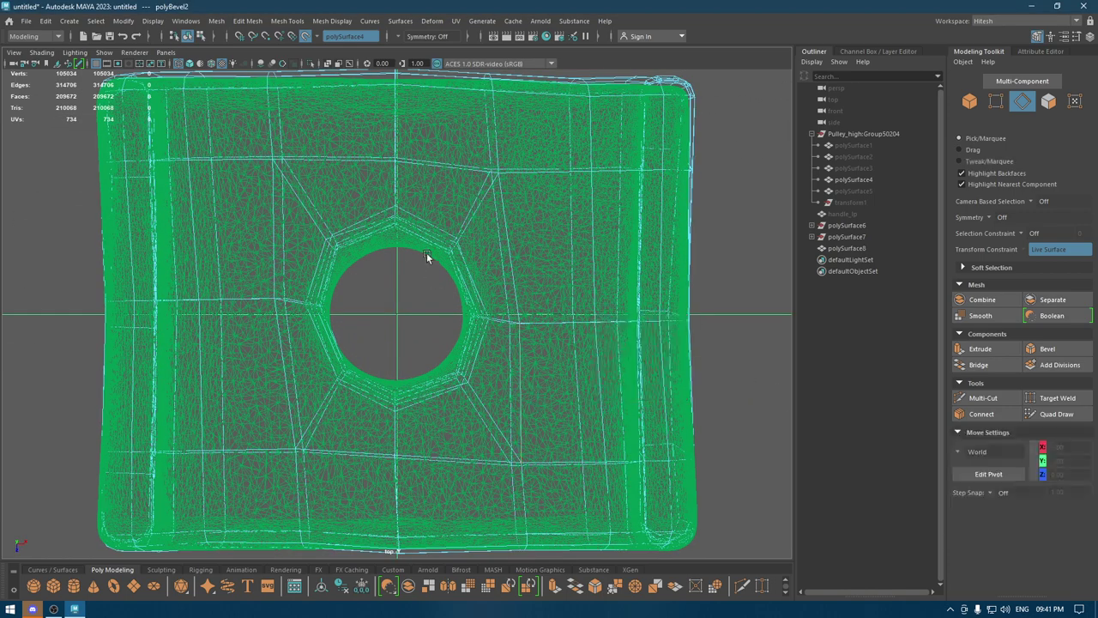
Slide the ring of vertices around the hole into an even octagon
right_click_drag(431, 215, 324, 216)
left_click_drag(298, 197, 492, 437)
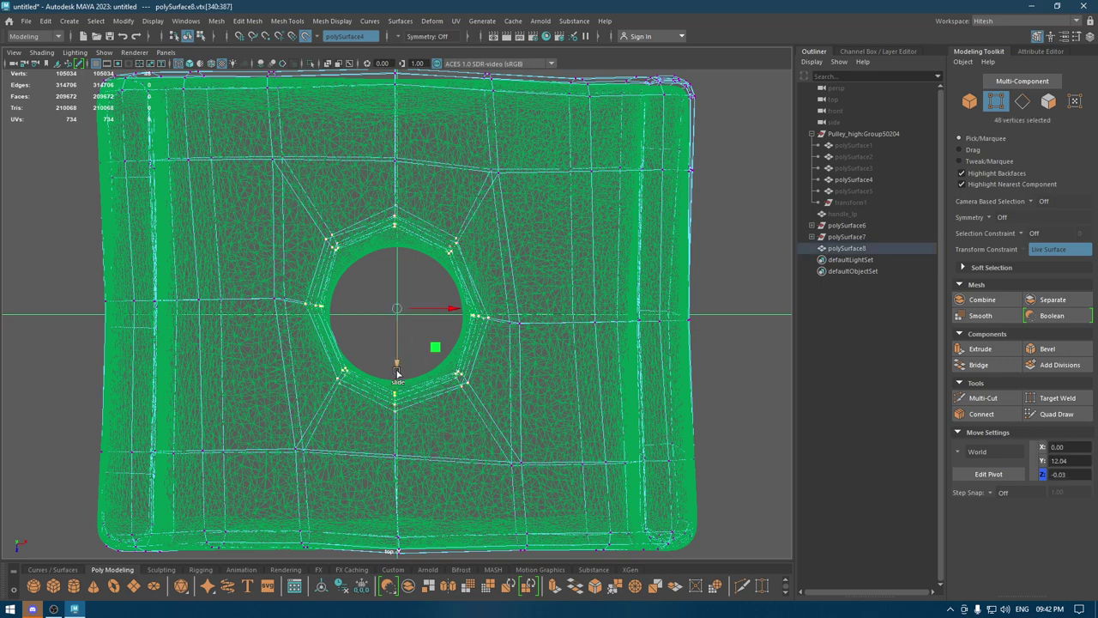
mouse_move(397, 376)
left_mouse_down()
mouse_move(412, 294)
mouse_move(455, 406)
mouse_move(496, 365)
mouse_move(498, 399)
mouse_move(446, 409)
mouse_move(500, 360)
mouse_move(429, 262)
mouse_move(473, 392)
mouse_move(455, 384)
mouse_move(490, 340)
left_mouse_up()
key("6")
key("space")
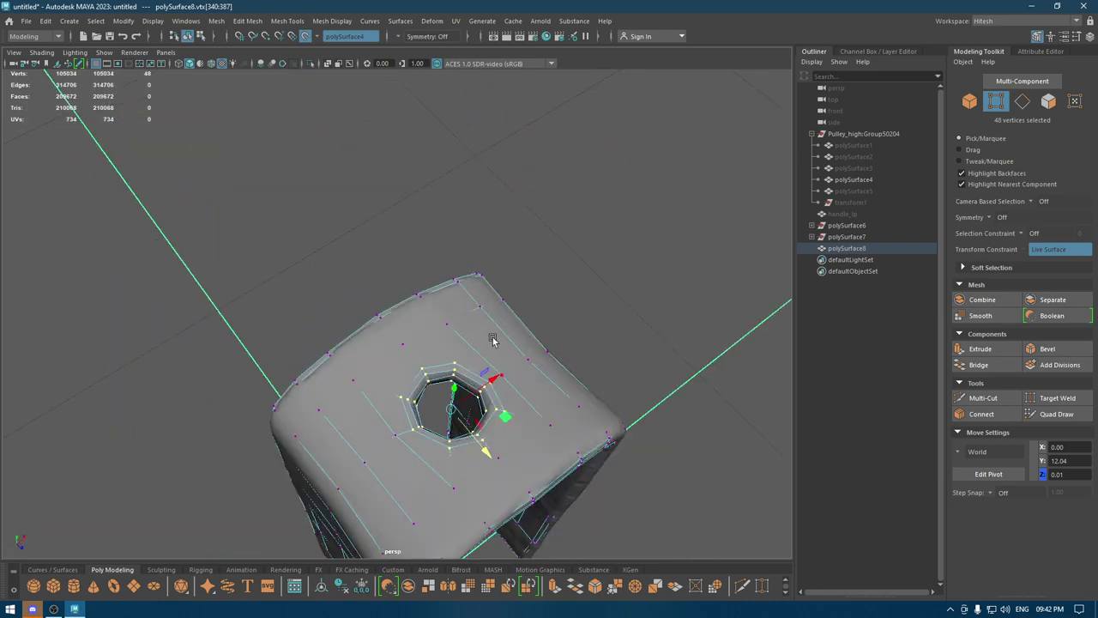
right_click_drag(493, 339, 590, 225)
Isolate the bracket and apply an edge display setting to it
key("alt+h")
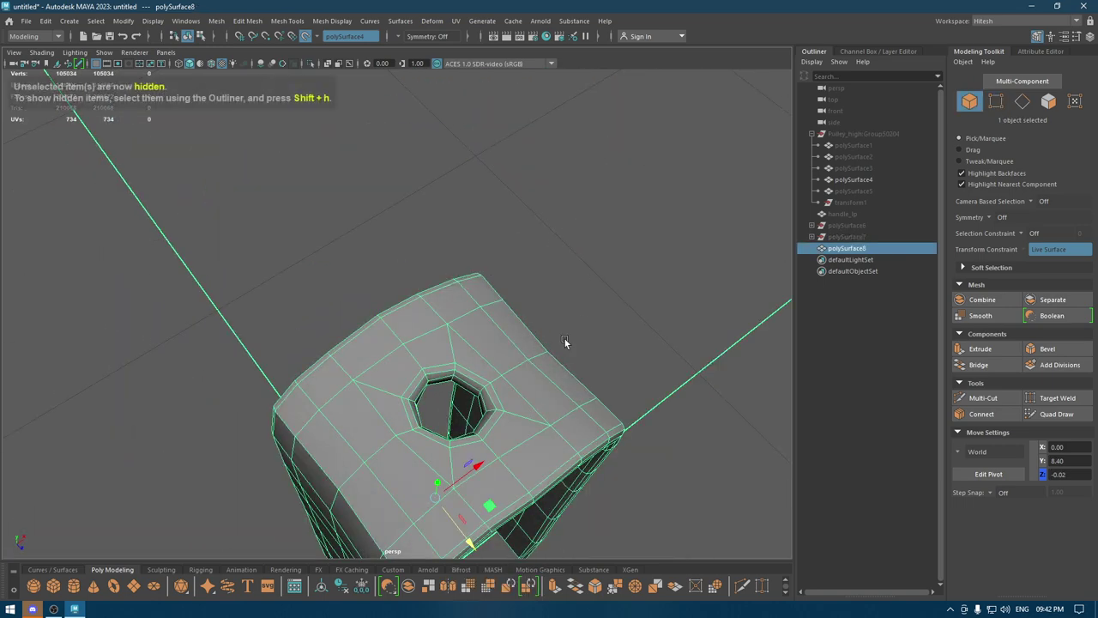
mouse_move(565, 339)
left_mouse_down("alt")
mouse_move(592, 350)
mouse_move(491, 213)
mouse_move(394, 337)
left_mouse_up("alt")
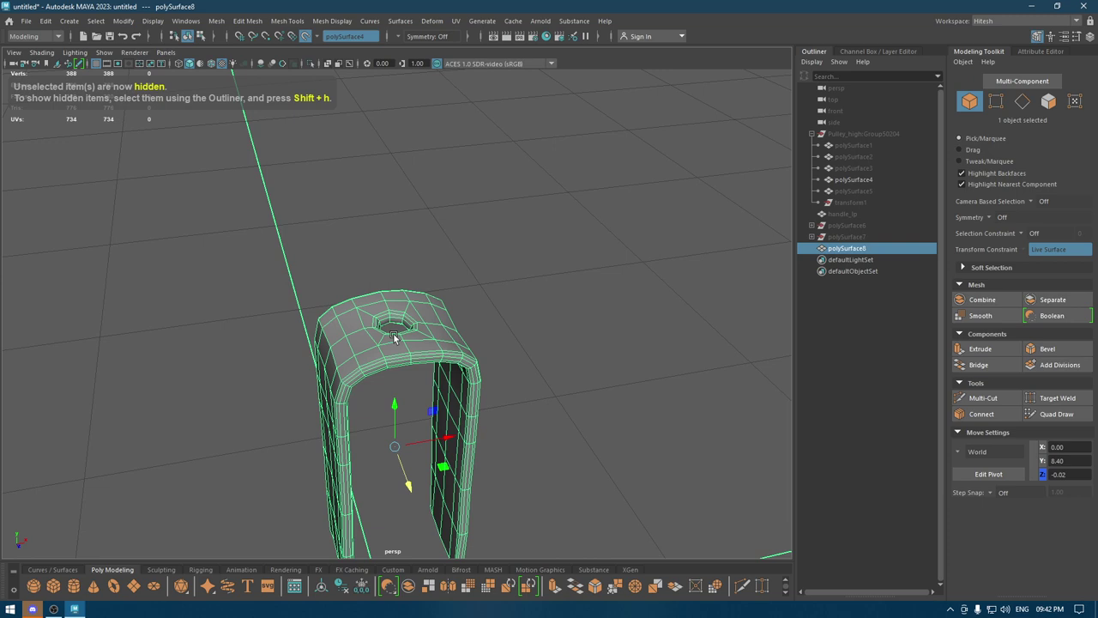
left_click(337, 21)
left_click(383, 121)
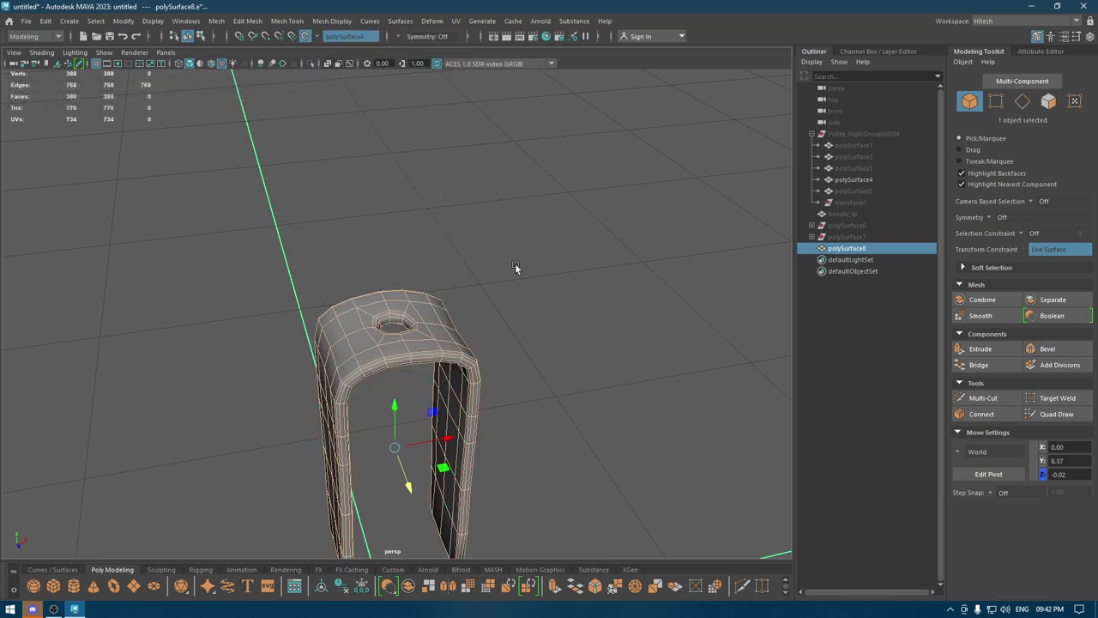
right_click_drag(515, 266, 588, 232)
left_click(564, 380)
Unhide all hidden pulley parts with Display > Show > All
left_click_drag(563, 380, 562, 294, "alt")
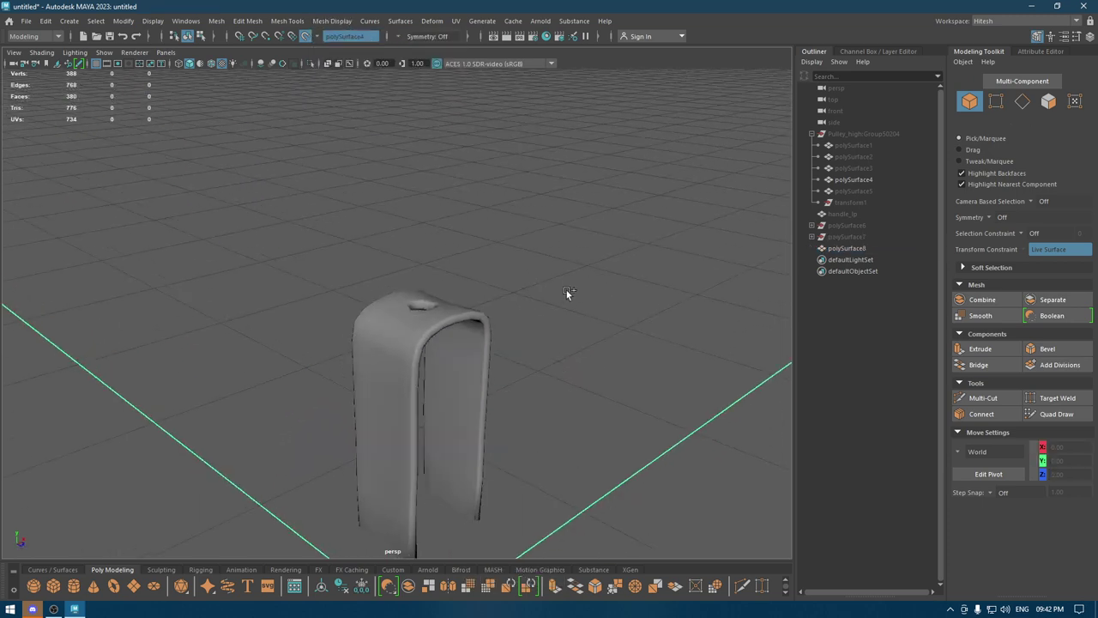
key("space")
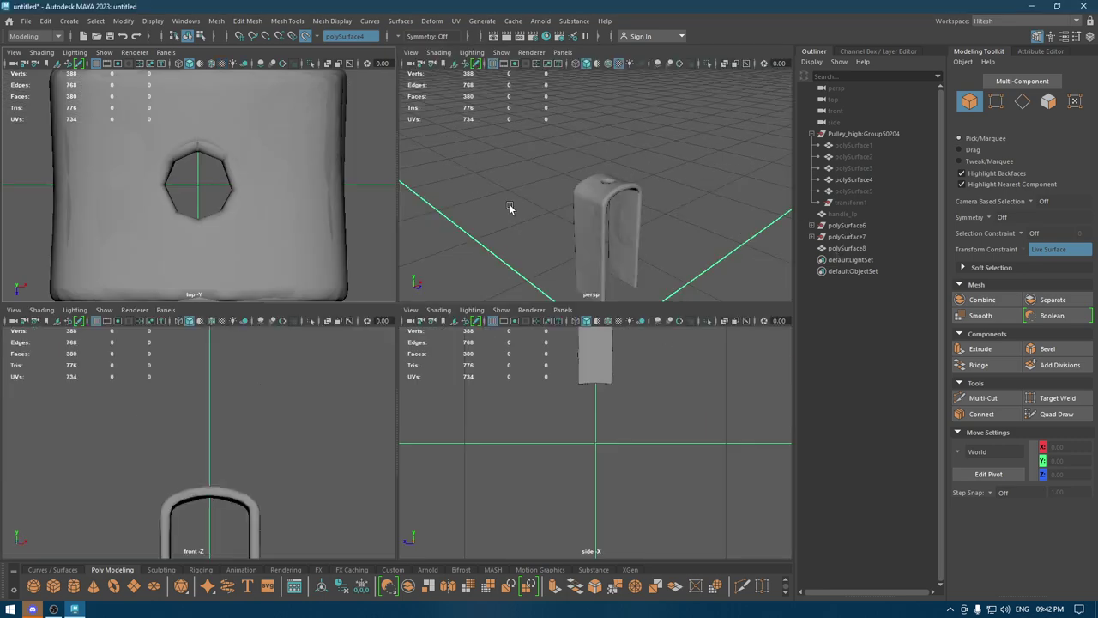
key("space")
left_click(153, 21)
mouse_move(168, 95)
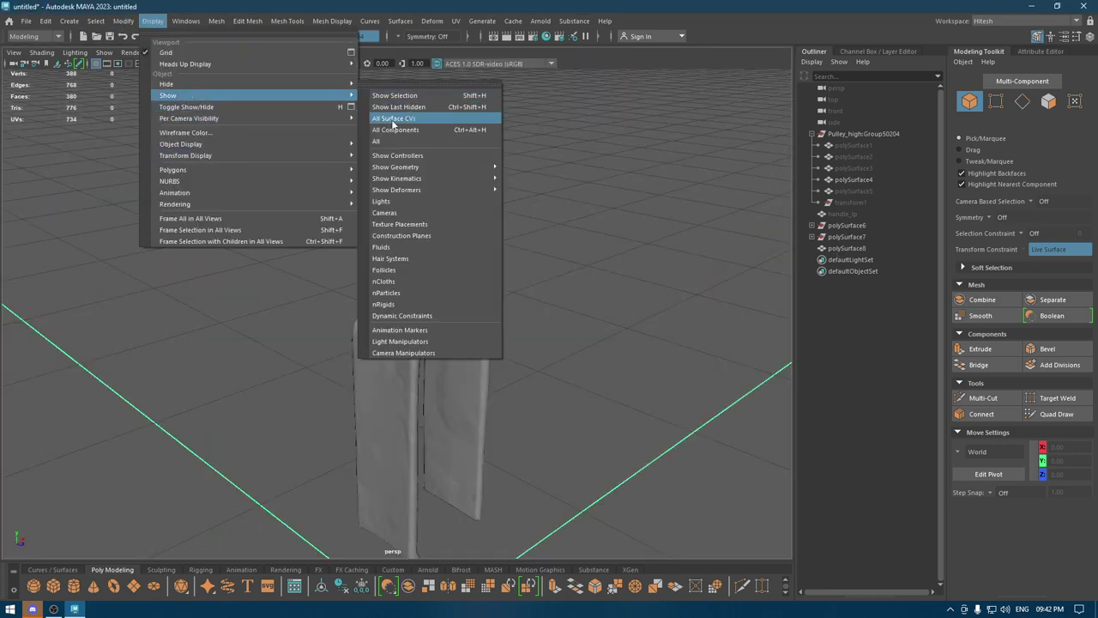
left_click(390, 140)
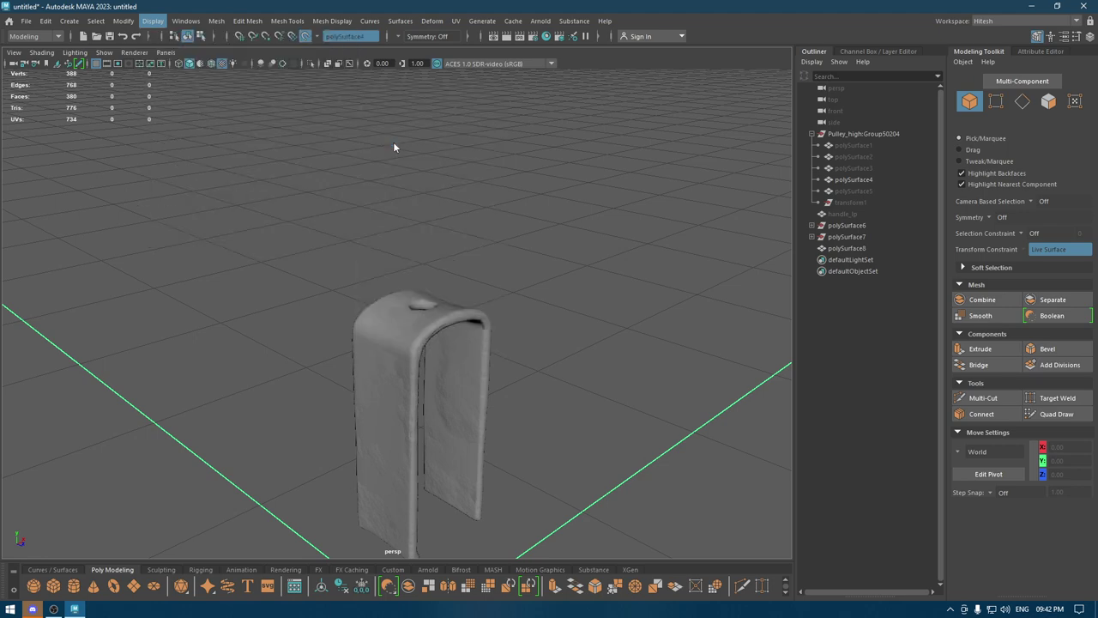
Select the low-poly bracket and begin renaming polySurface8 to handle in the Outliner
left_click(837, 238)
left_click_drag(521, 340, 413, 241, "alt")
left_click(412, 240)
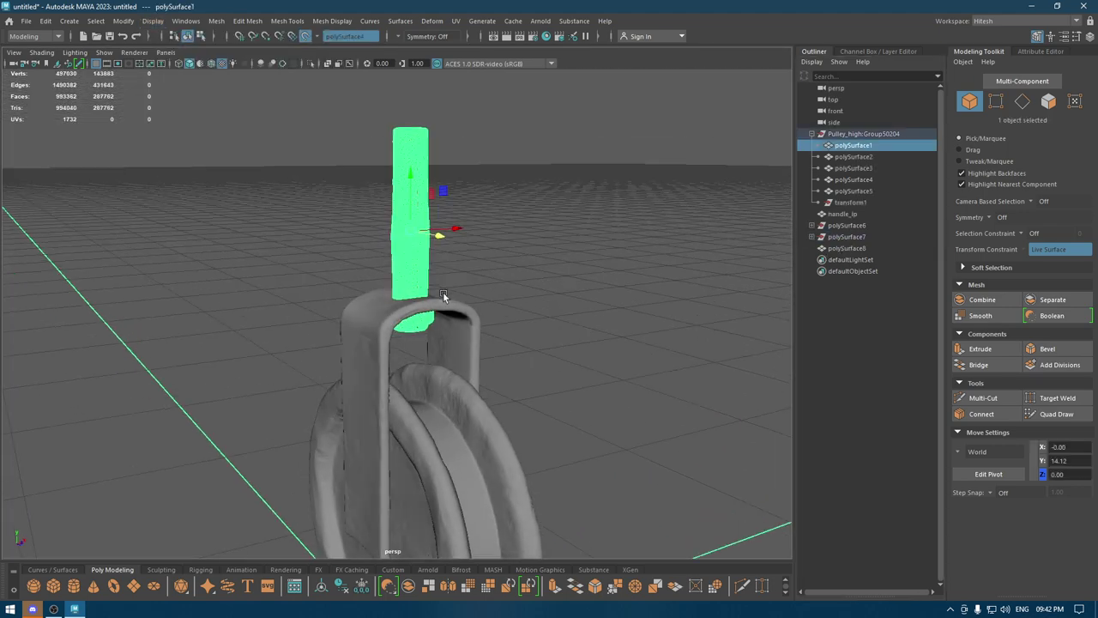
left_click_drag(443, 296, 385, 323, "alt")
left_click(385, 323)
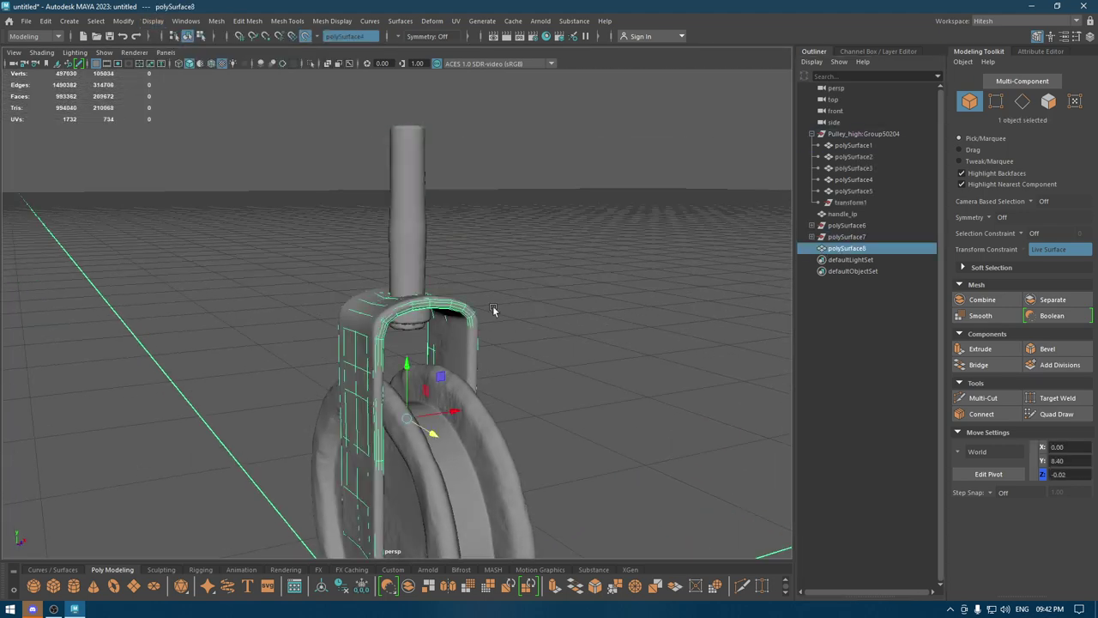
double_click(837, 248)
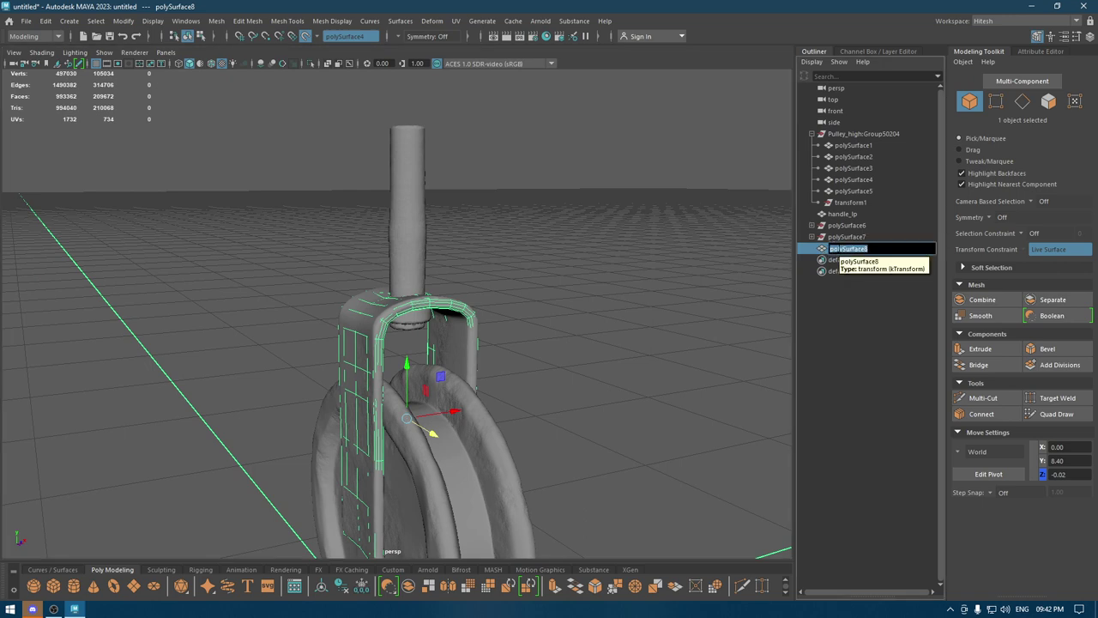
type("andle pt01_lp")
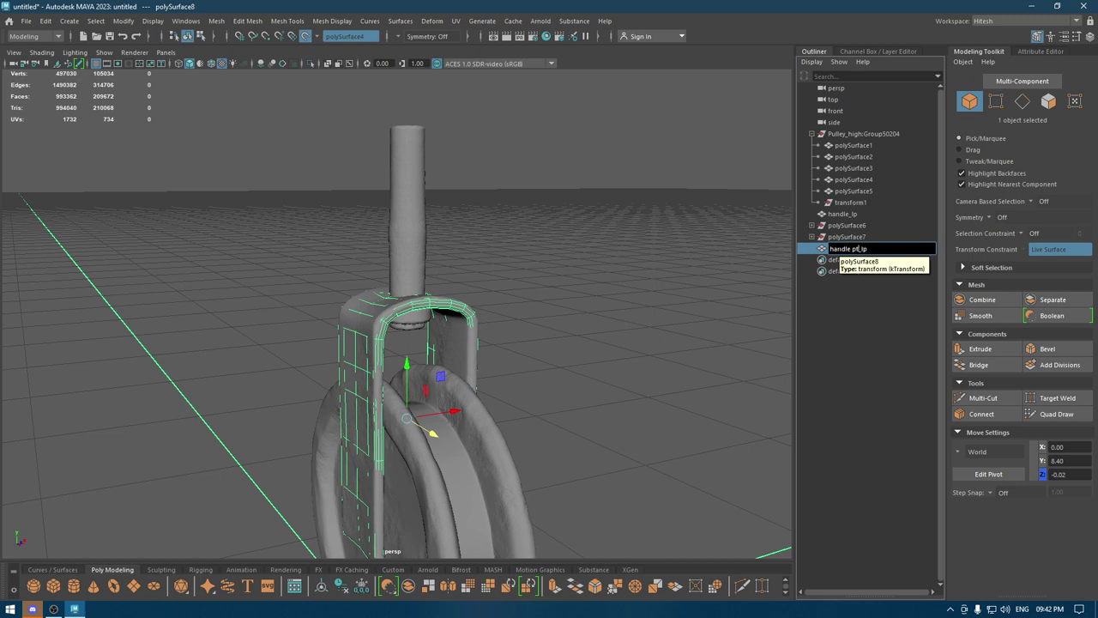
Rename the second handle mesh to handle_pt01_lp
type("01")
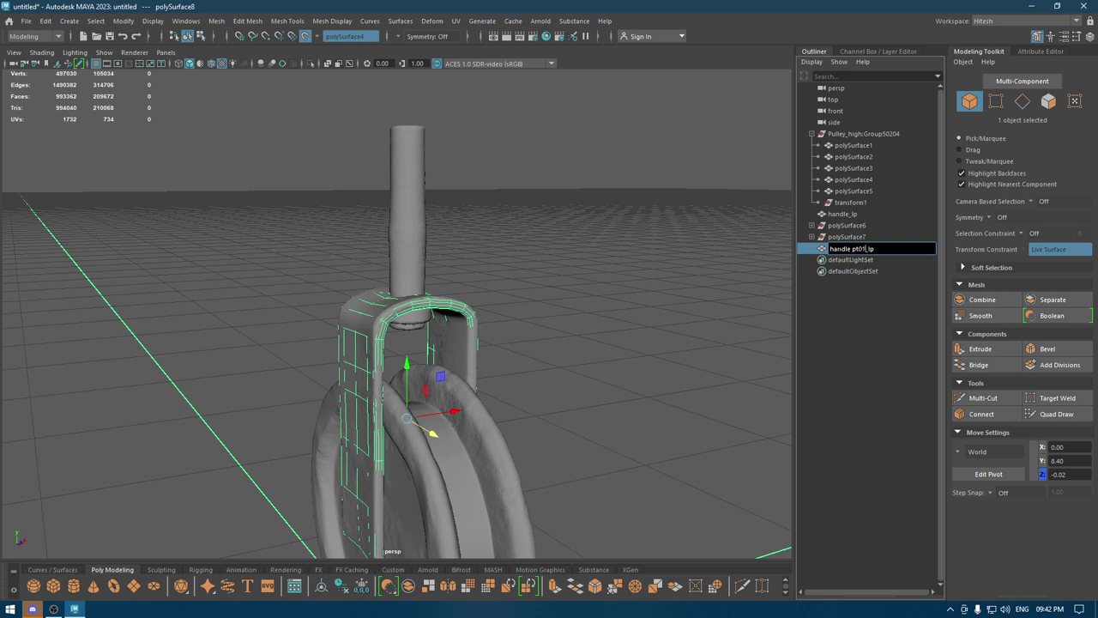
key("Return")
left_click(701, 242)
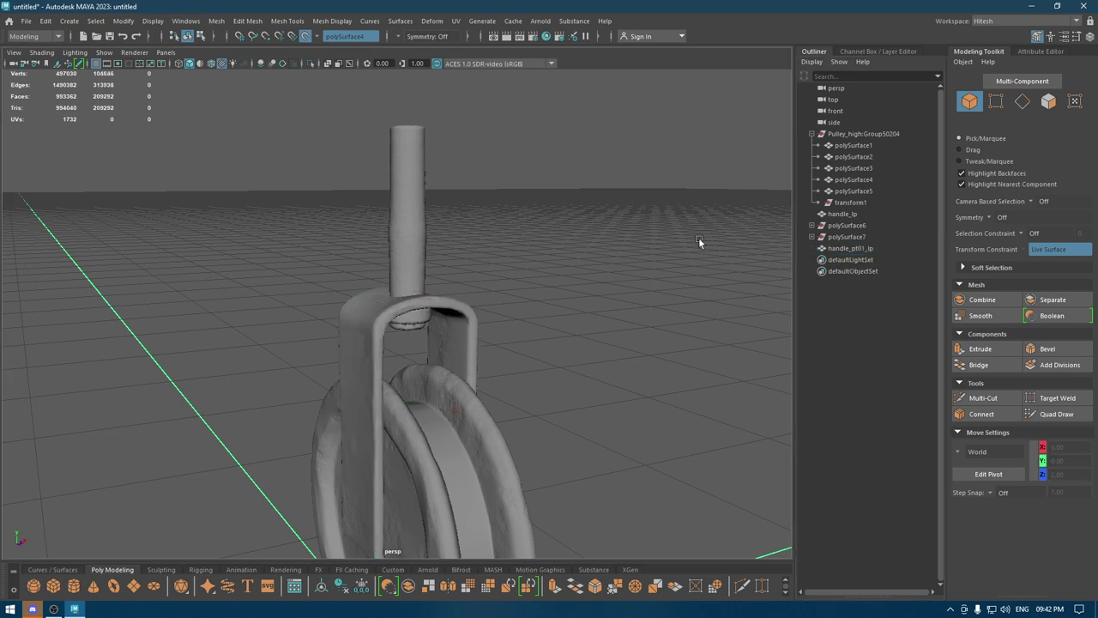
left_click(851, 249)
Delete construction history on handle_lp and handle_pt01_lp, removing polySurface6 and polySurface7
left_click(845, 214)
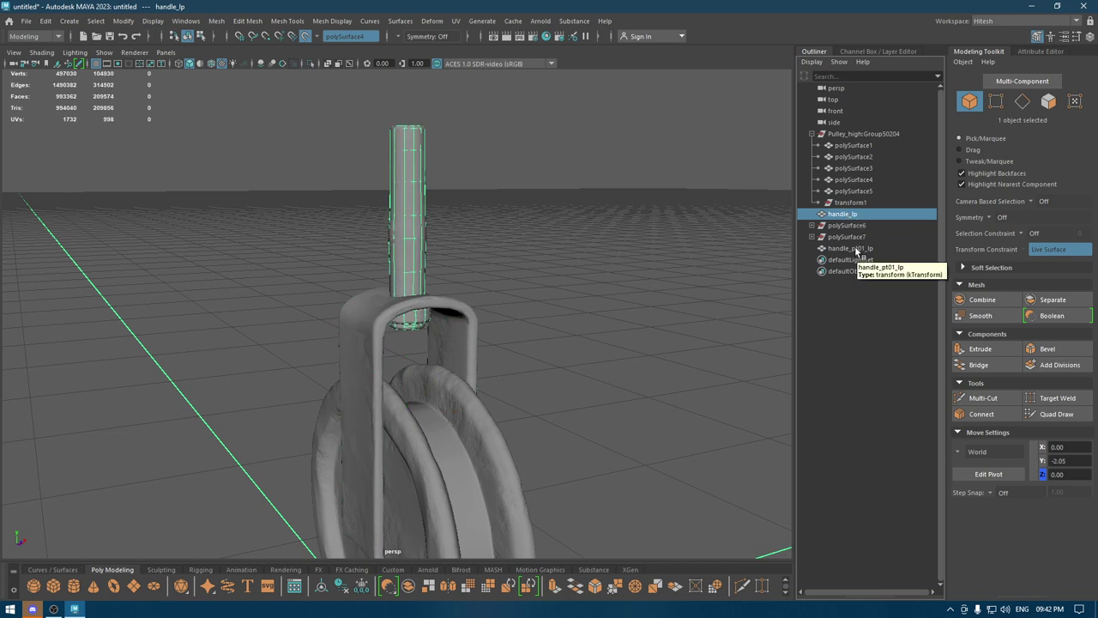
left_click(851, 248)
left_click(845, 214, "ctrl")
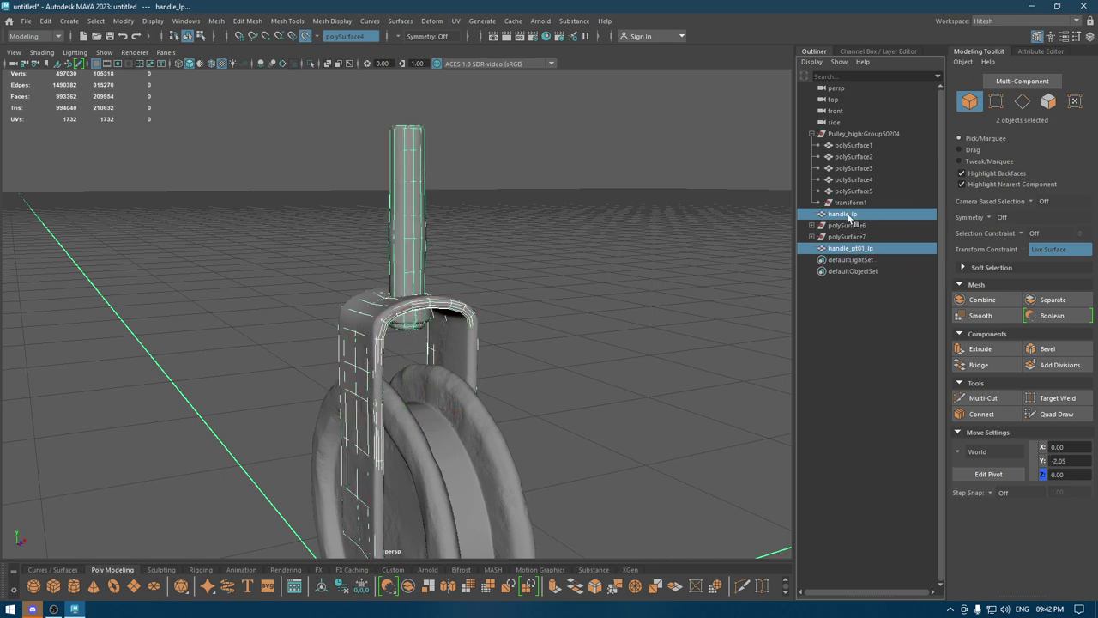
left_click(49, 23)
left_click(257, 155)
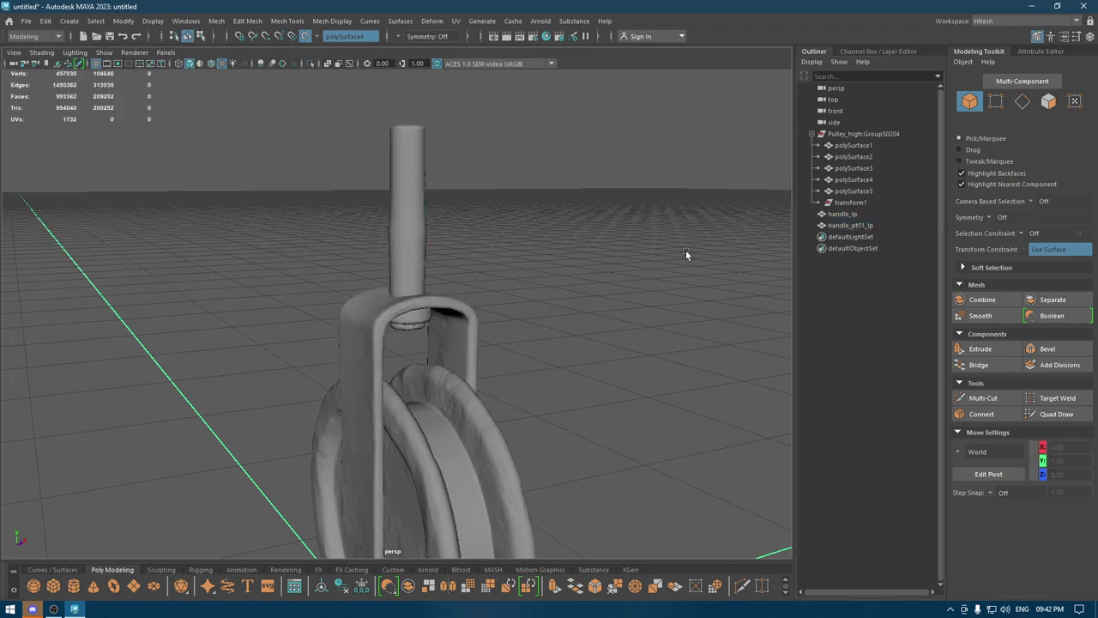
mouse_move(686, 250)
left_mouse_down("alt")
mouse_move(453, 258)
mouse_move(509, 274)
mouse_move(494, 232)
left_mouse_up("alt")
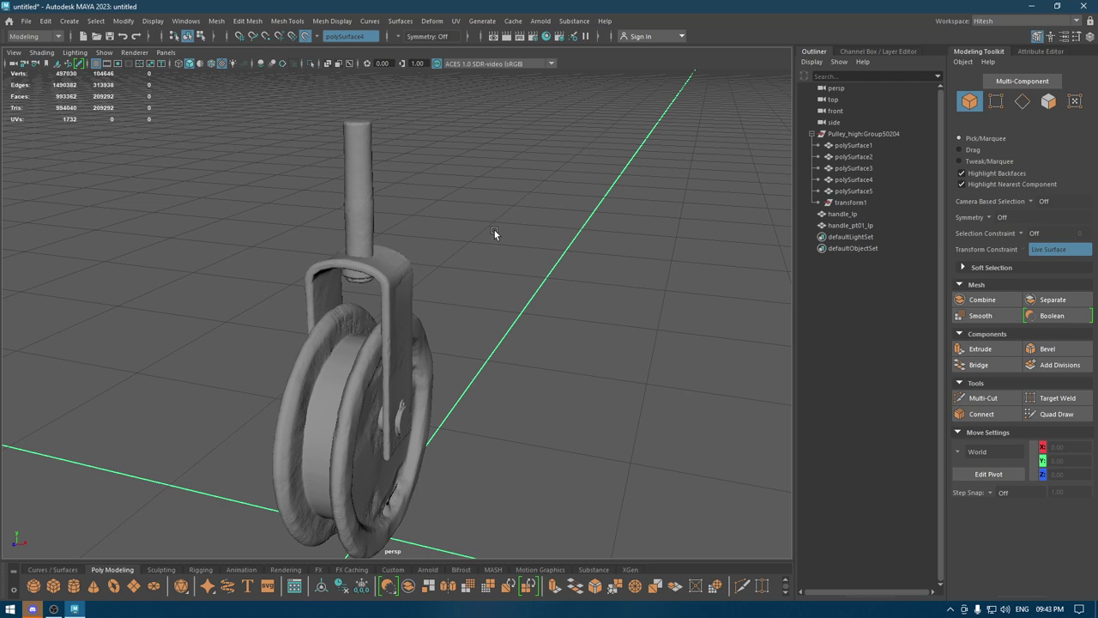
Select the pulley wheel polySurface5 and isolate it with Alt+H
key("alt+Tab")
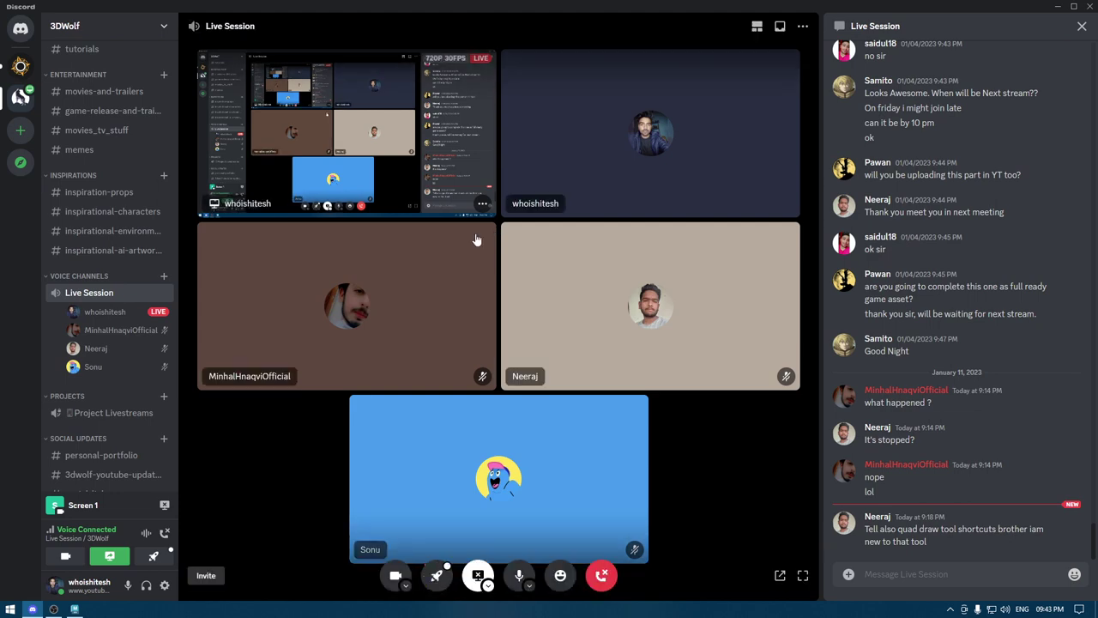
key("alt+Tab")
left_click_drag(577, 261, 557, 239, "alt")
scroll(583, 292, "up", 5)
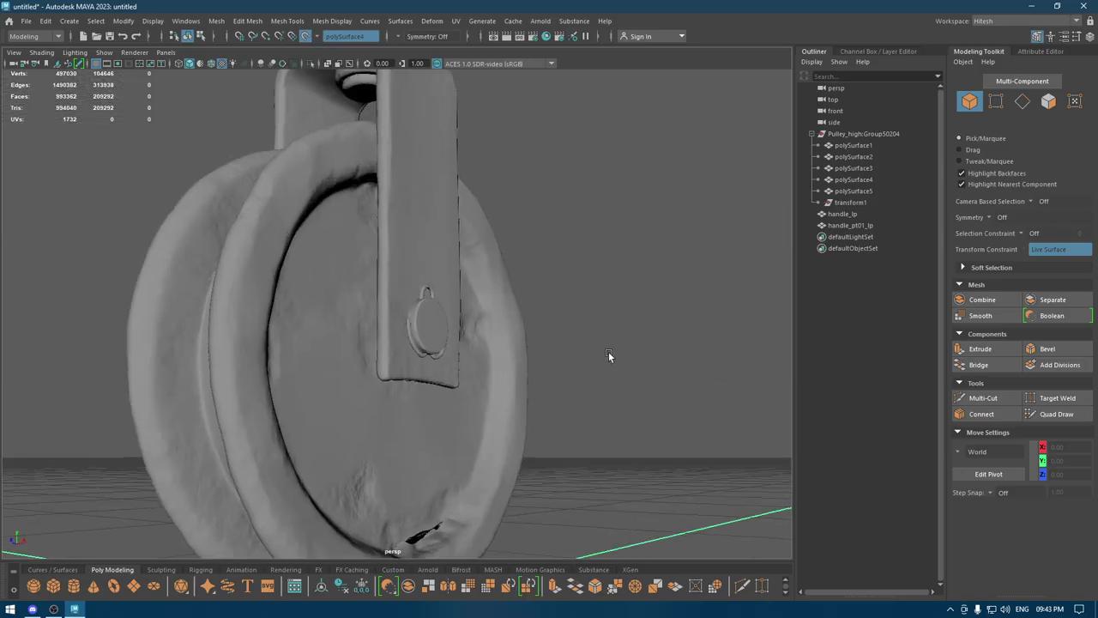
mouse_move(609, 351)
left_mouse_down("alt")
mouse_move(315, 375)
mouse_move(321, 383)
left_mouse_up("alt")
left_click(336, 384)
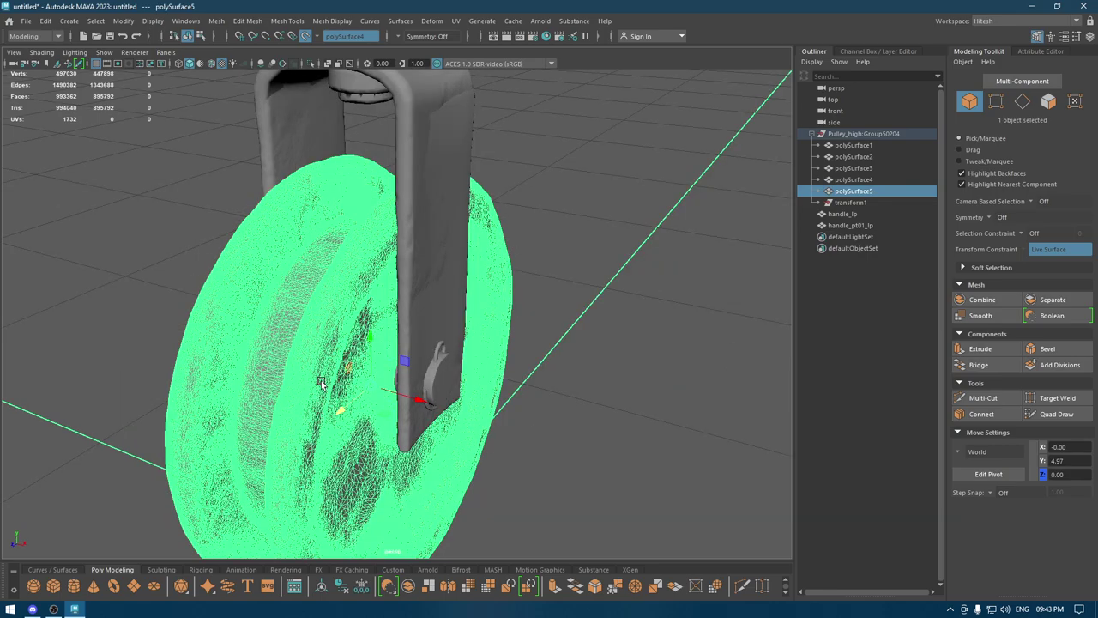
key("alt+h")
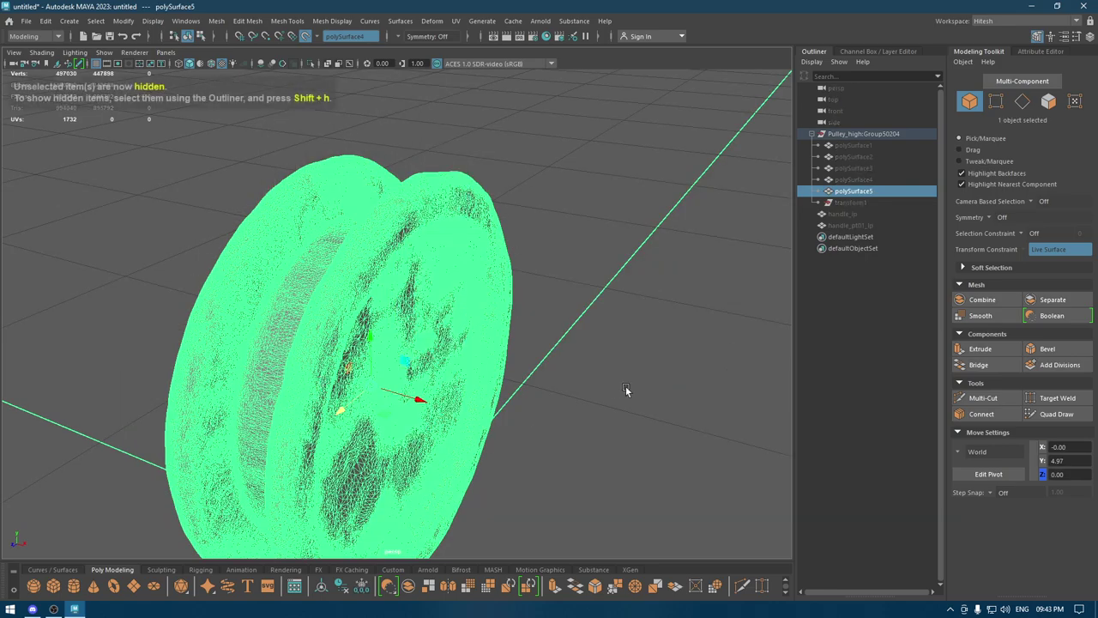
Unhide all objects with Ctrl+Shift+H and select handle_pt01_lp
mouse_move(626, 386)
left_mouse_down("alt")
mouse_move(716, 304)
mouse_move(656, 387)
mouse_move(671, 409)
left_mouse_up("alt")
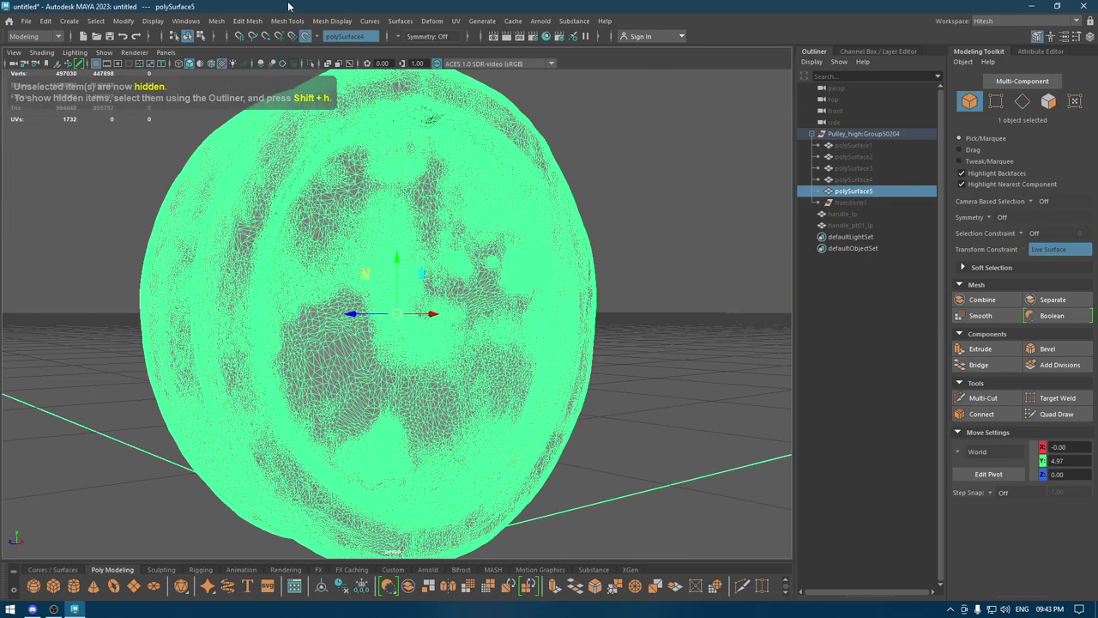
left_click(639, 265)
key("ctrl+z")
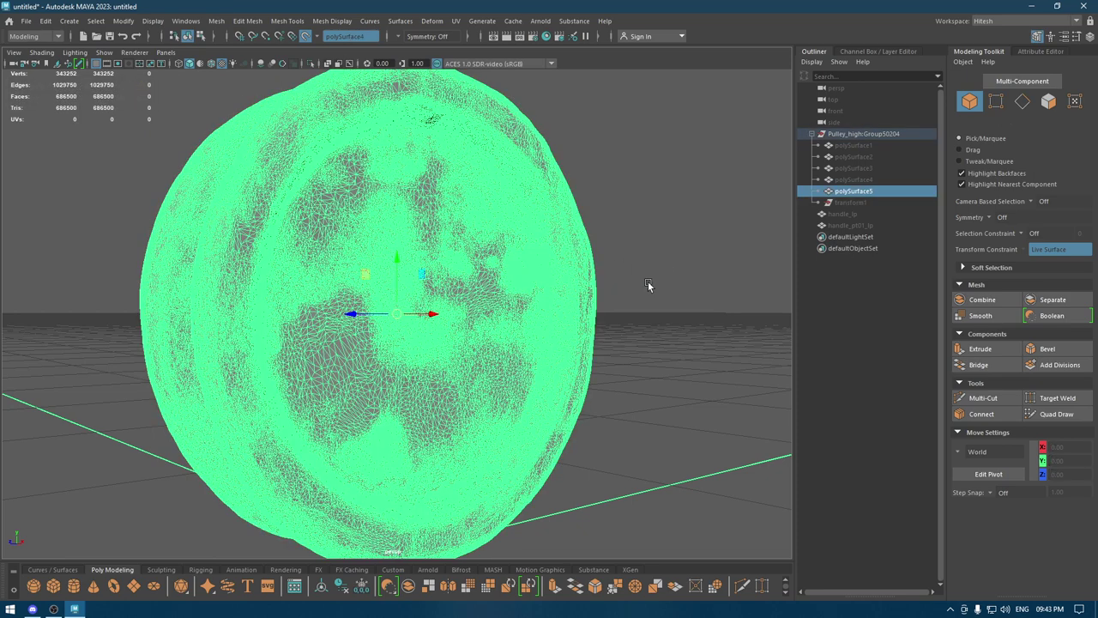
key("ctrl+shift+h")
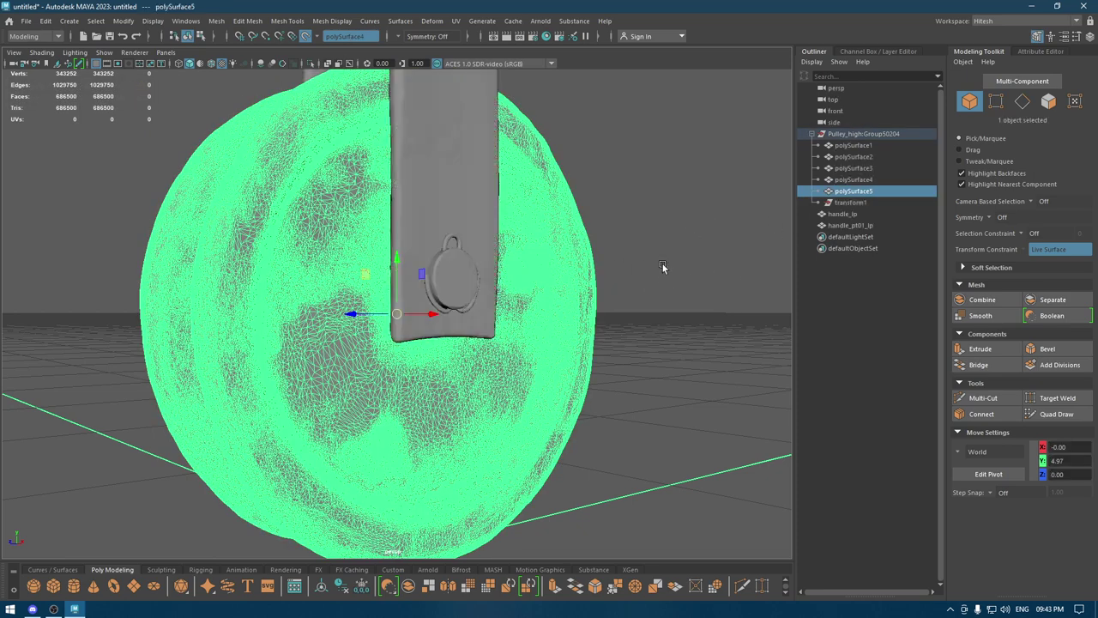
left_click(422, 203)
Hide the other objects and make the pulley wheel the live surface
left_click(305, 37)
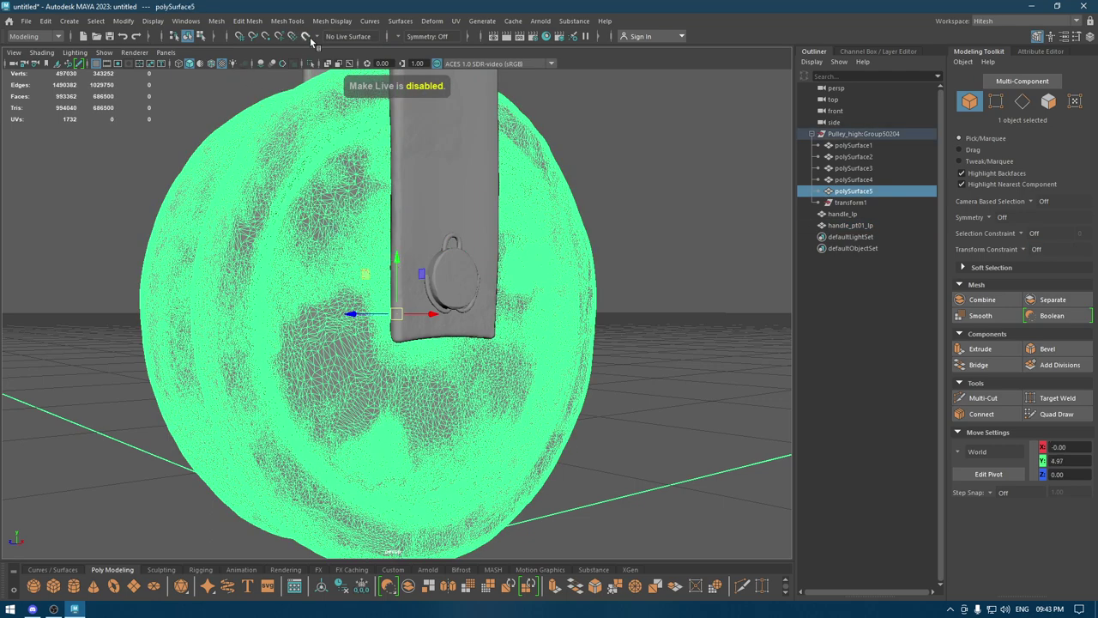
key("alt+h")
left_click(309, 37)
mouse_move(392, 158)
left_mouse_down("alt")
mouse_move(390, 208)
mouse_move(335, 132)
mouse_move(357, 156)
mouse_move(402, 327)
mouse_move(347, 217)
left_mouse_up("alt")
Start the Quad Draw tool and zoom in on the wheel's rim
right_click(317, 157, "shift")
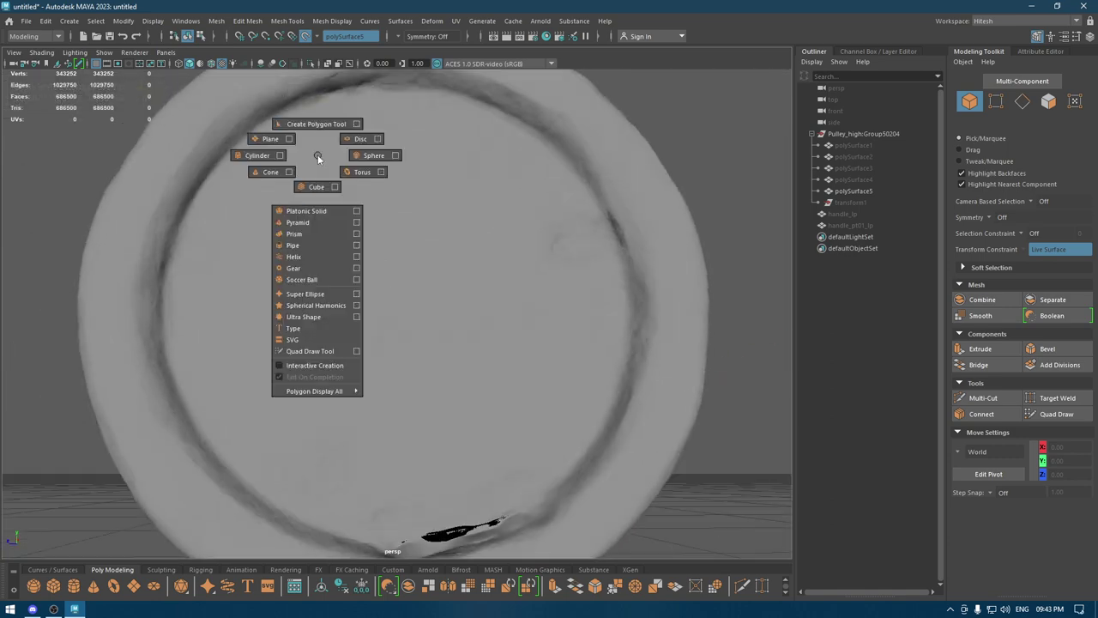
left_click(310, 351)
mouse_move(310, 351)
left_mouse_down("alt")
mouse_move(379, 421)
mouse_move(340, 260)
mouse_move(366, 378)
mouse_move(338, 329)
mouse_move(318, 207)
left_mouse_up("alt")
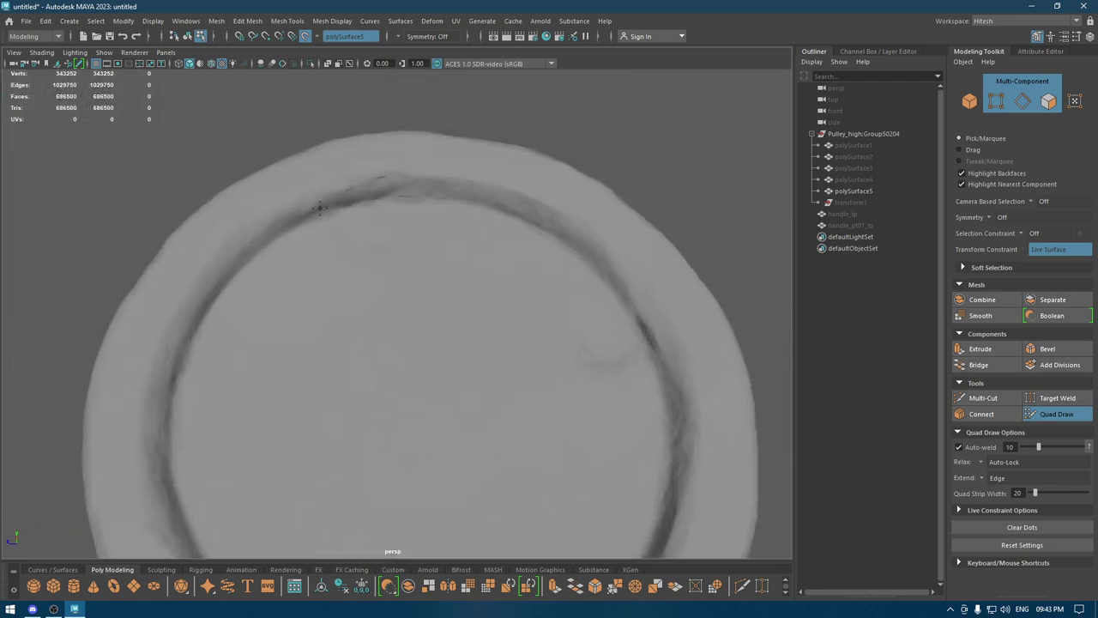
scroll(343, 240, "up", 2)
scroll(368, 288, "up", 1)
scroll(291, 343, "up", 1)
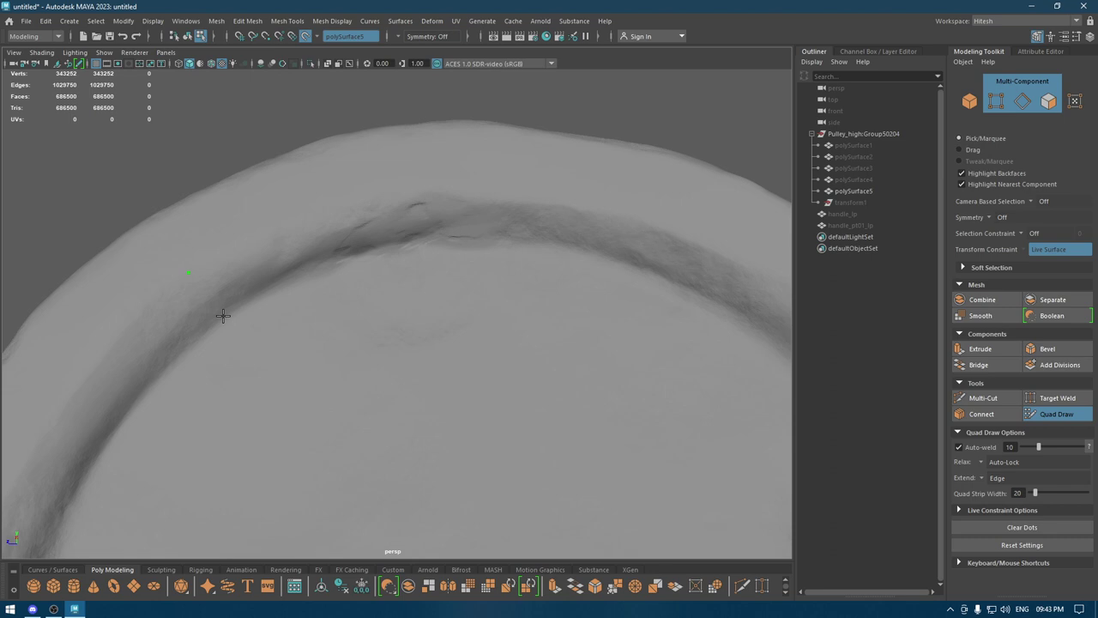
Draw the first two quads along the top of the flange rim
left_click(282, 222)
left_click(303, 272)
left_click(257, 265, "shift")
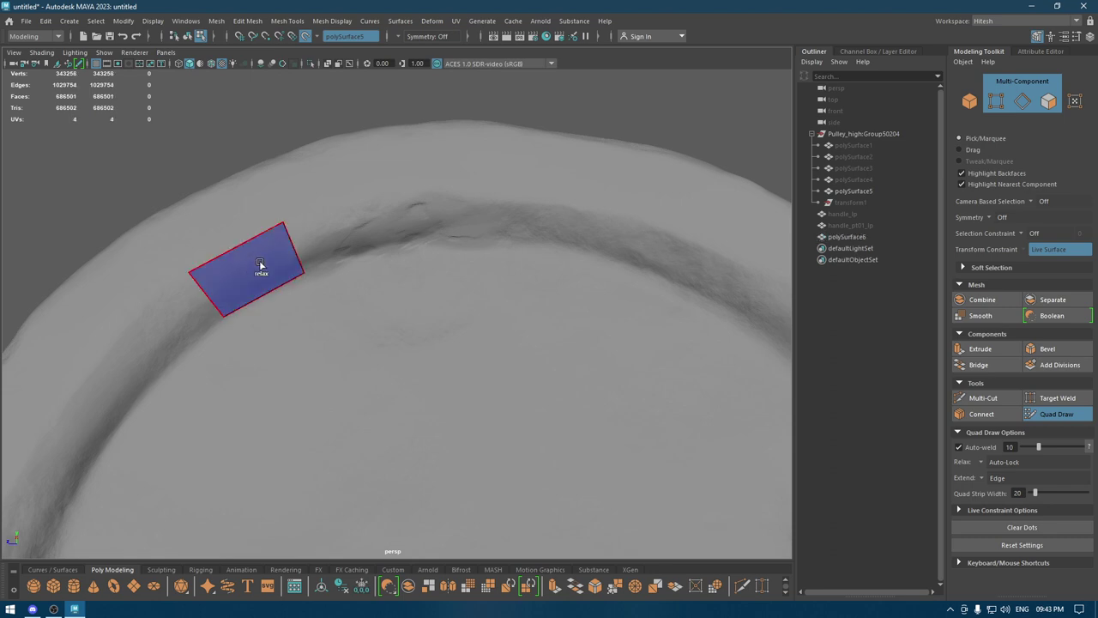
left_click(387, 247)
left_click(353, 234, "shift")
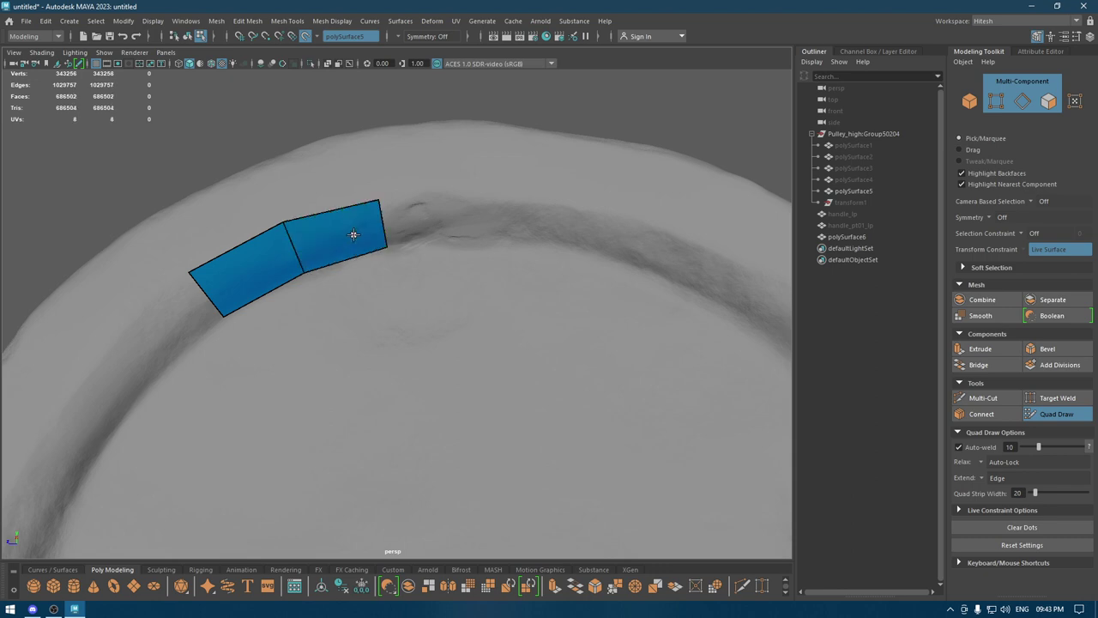
Add a third and fourth quad to the rim strip
left_click(481, 236)
left_click(432, 228, "shift")
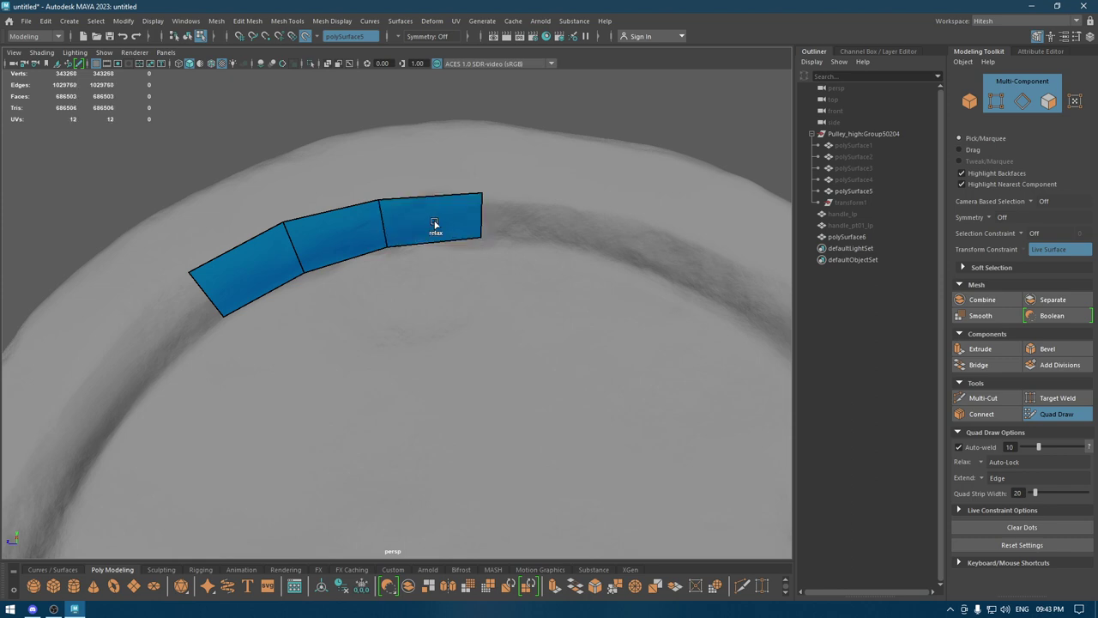
mouse_move(431, 228)
middle_mouse_down("alt")
mouse_move(417, 228)
mouse_move(489, 226)
middle_mouse_up("alt")
left_click(499, 234, "shift")
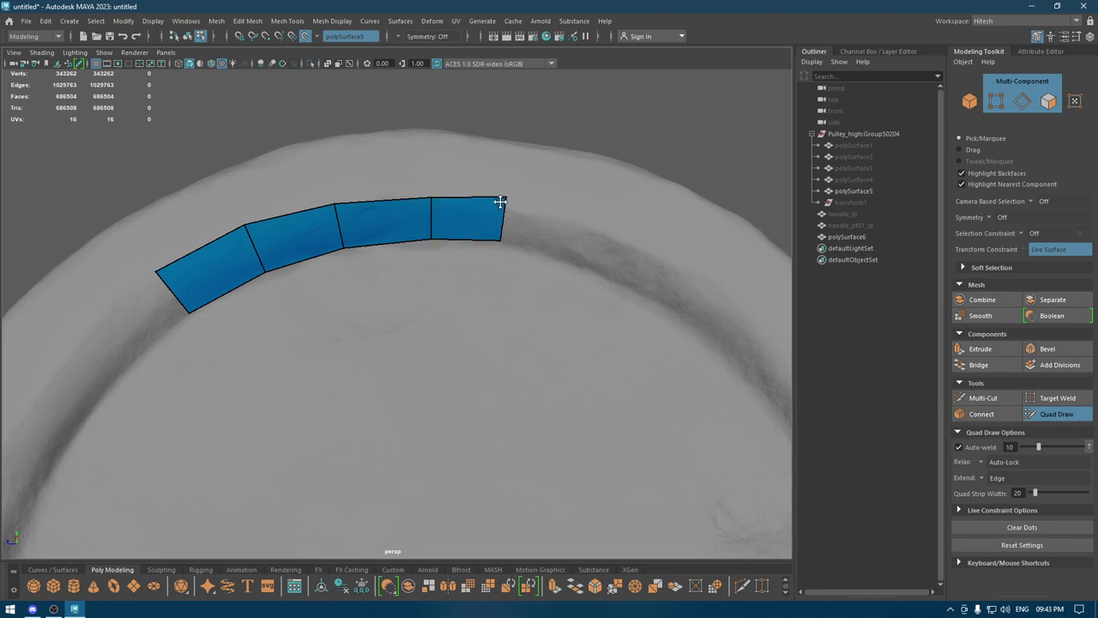
right_click_drag(505, 204, 462, 144, "alt")
scroll(480, 159, "down", 3)
scroll(463, 164, "up", 2)
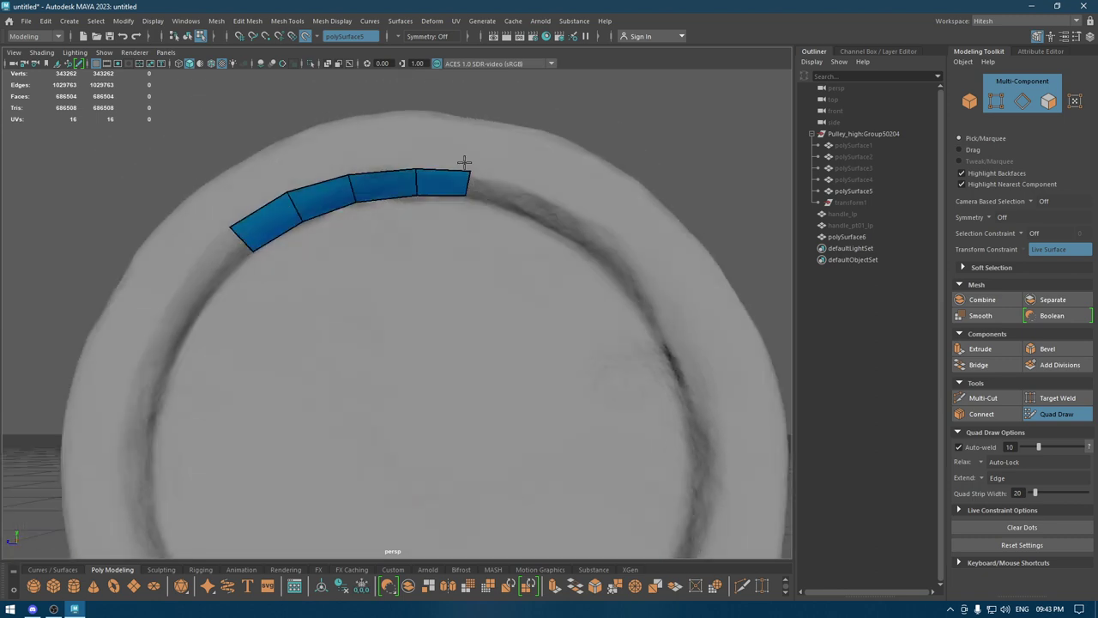
scroll(468, 163, "up", 1)
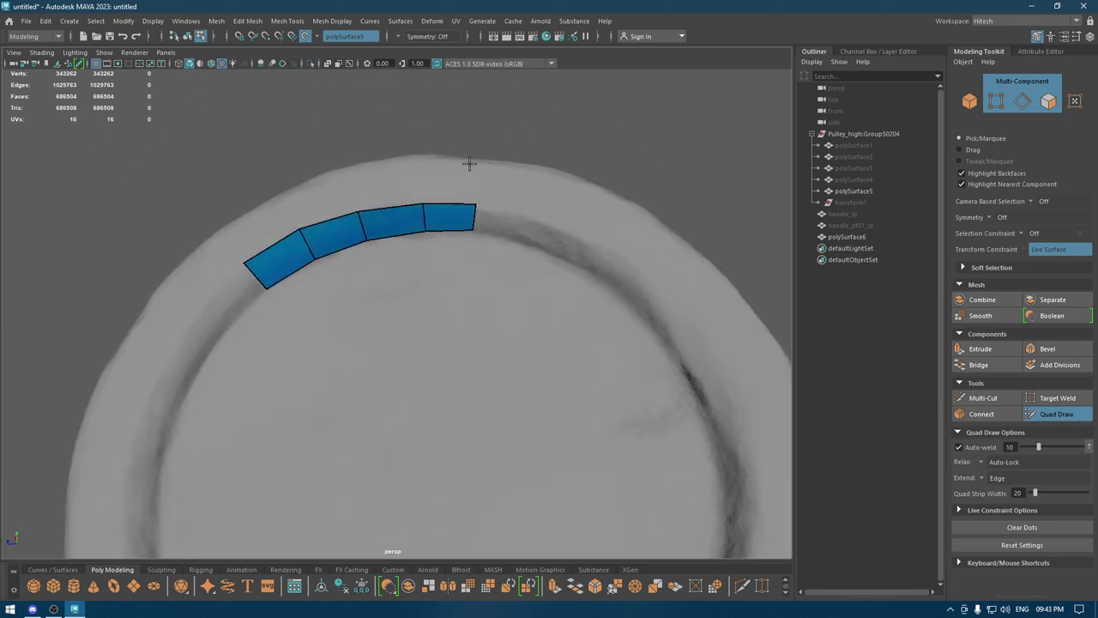
Set symmetry to World Y and view the whole pulley
left_click(402, 36)
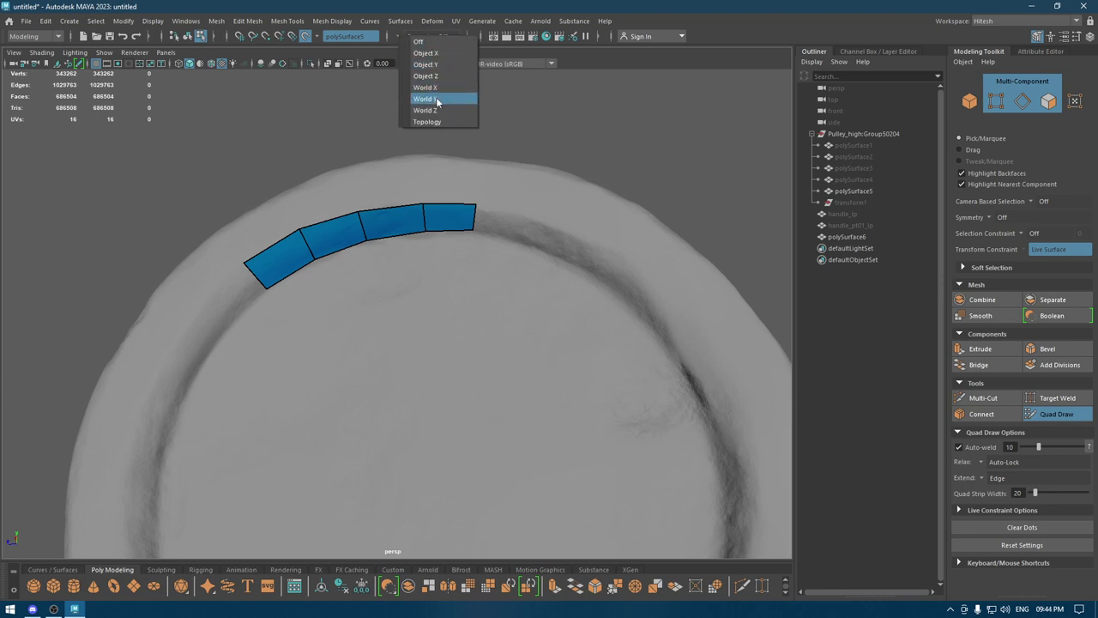
left_click(424, 98)
scroll(425, 99, "down", 3)
left_click_drag(417, 89, 515, 152, "alt")
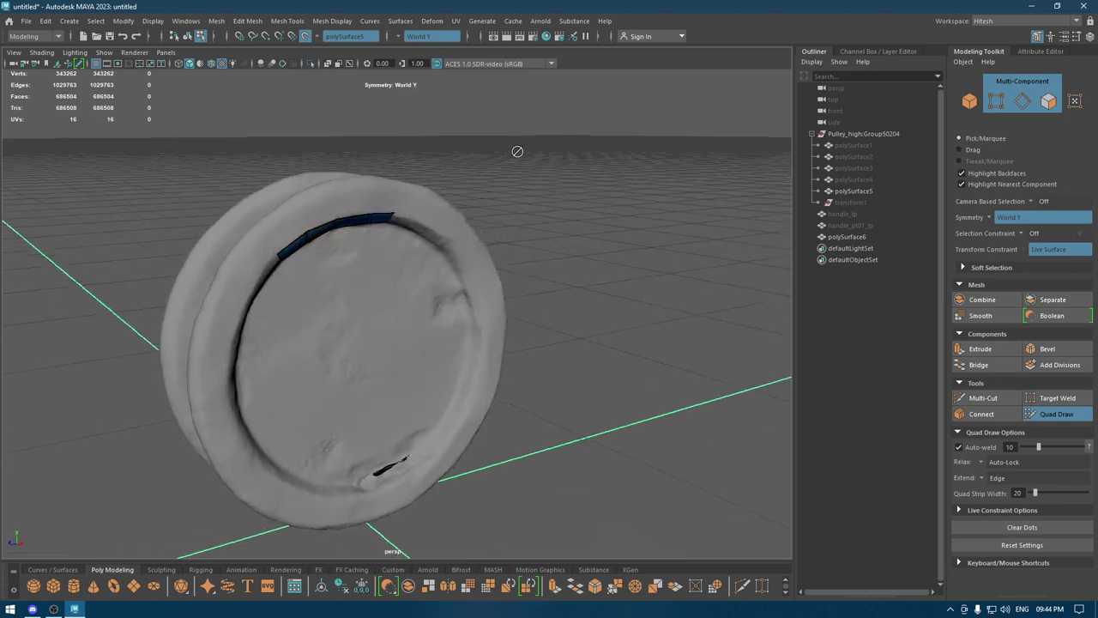
Switch symmetry to World Z and nudge the strip's last corner right
left_click(399, 38)
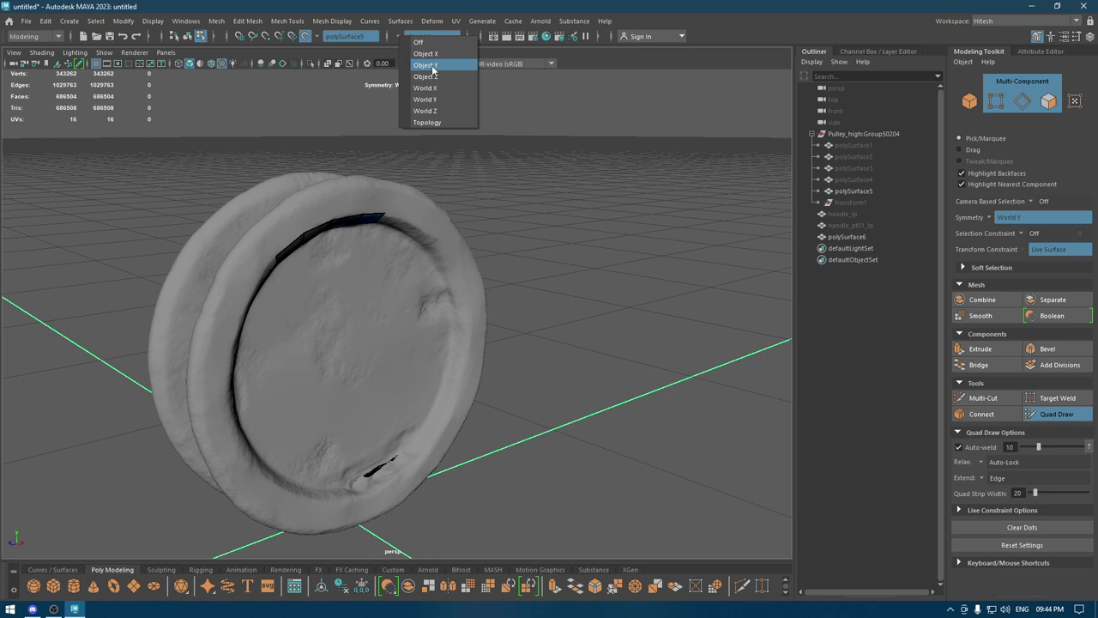
left_click(424, 111)
mouse_move(385, 210)
left_mouse_down("alt")
mouse_move(369, 351)
mouse_move(405, 391)
left_mouse_up("alt")
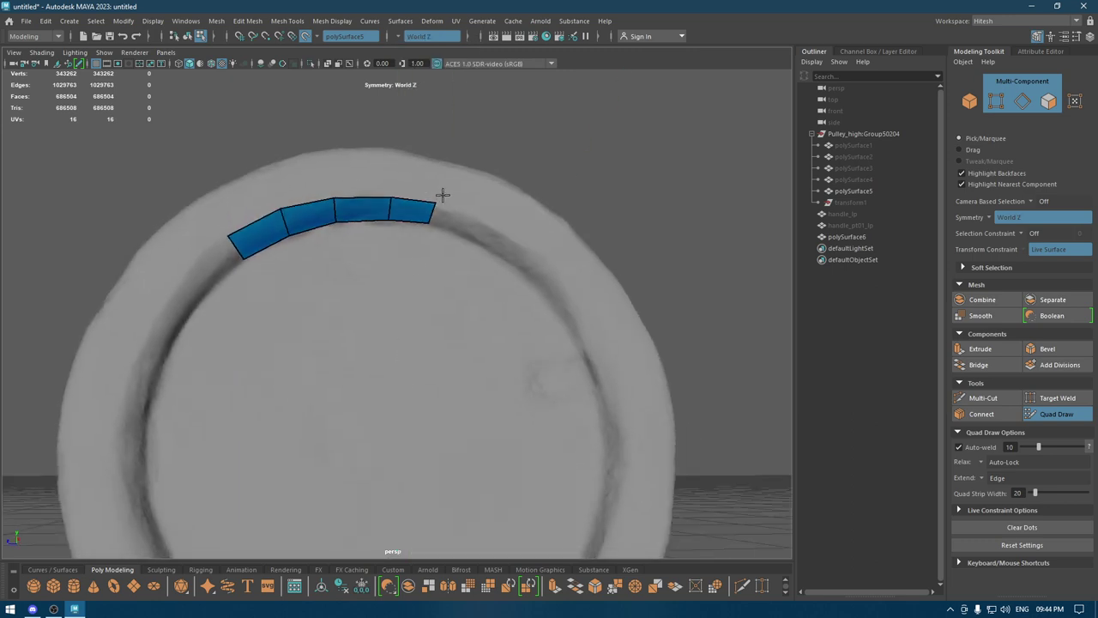
left_click_drag(433, 202, 439, 200)
left_click(484, 222)
key("ctrl+z")
key("ctrl+z")
Set symmetry to World X and place a new quad vertex on the ring
left_click(400, 40)
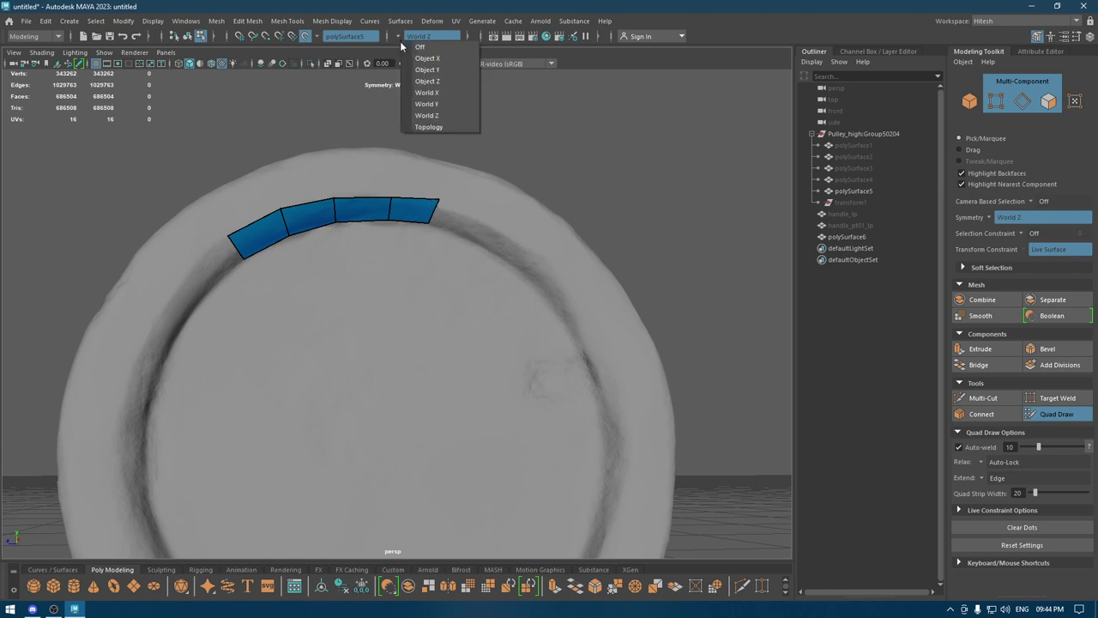
left_click(429, 92)
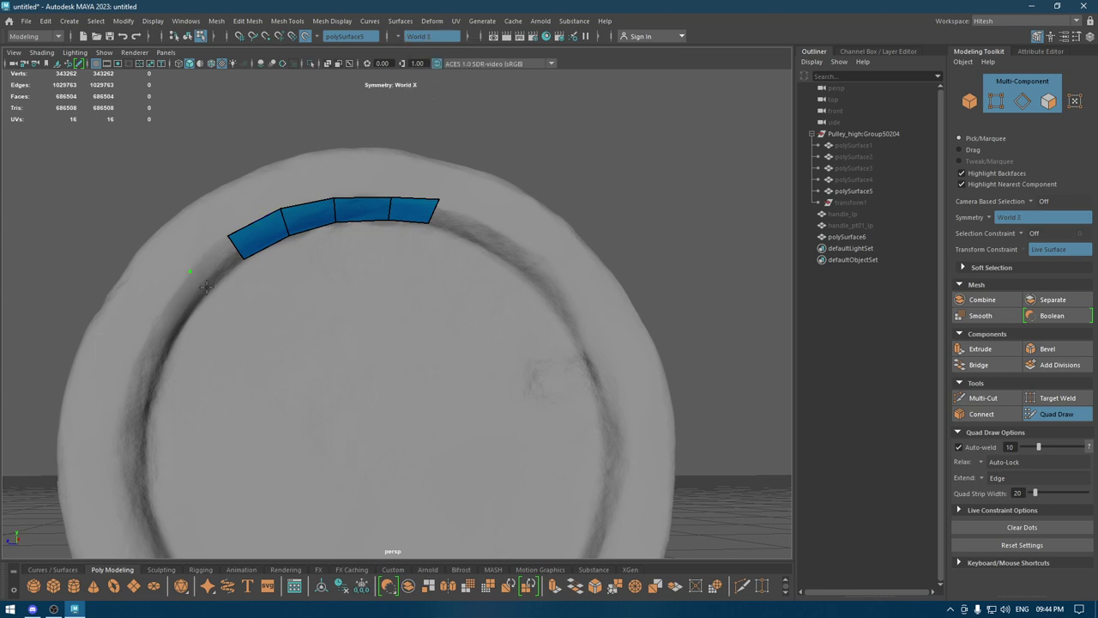
scroll(223, 257, "down", 3)
left_click_drag(240, 226, 250, 154, "alt")
left_click(240, 161)
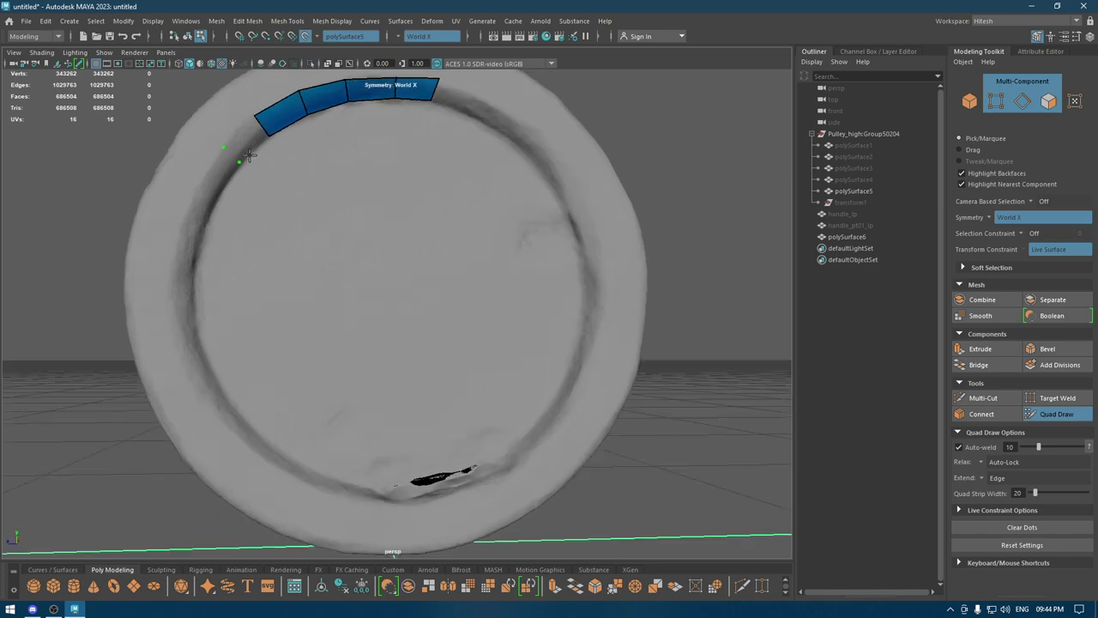
mouse_move(249, 220)
left_mouse_down("alt")
mouse_move(292, 137)
mouse_move(304, 152)
left_mouse_up("alt")
scroll(345, 203, "up", 2)
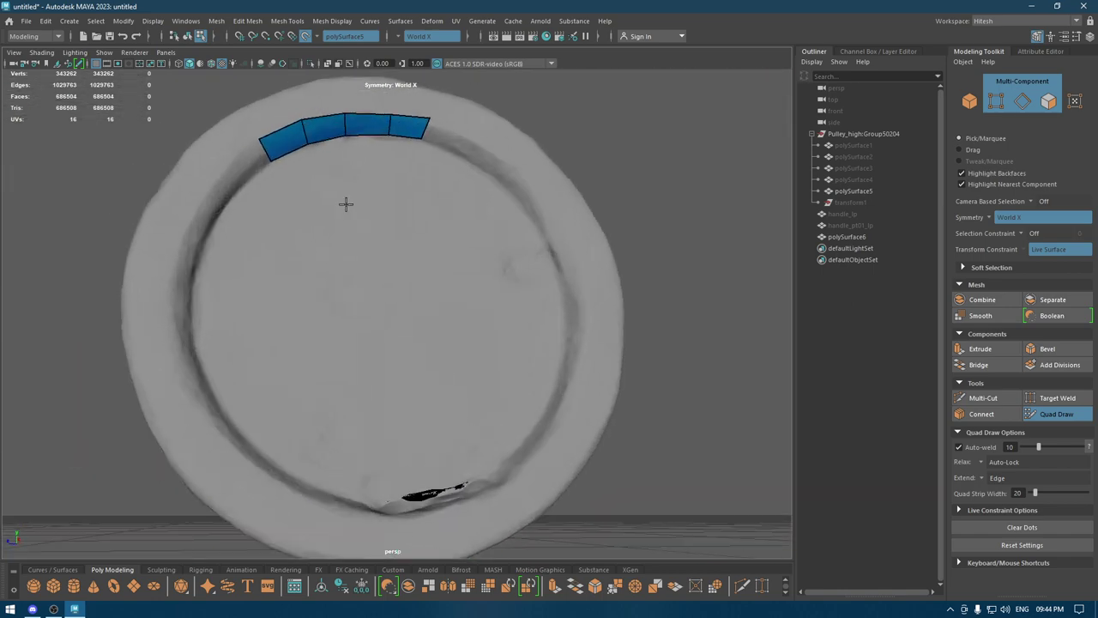
Return to object mode, resume quad drawing with World Y symmetry, and place a vertex
key("w")
right_click_drag(331, 138, 381, 125)
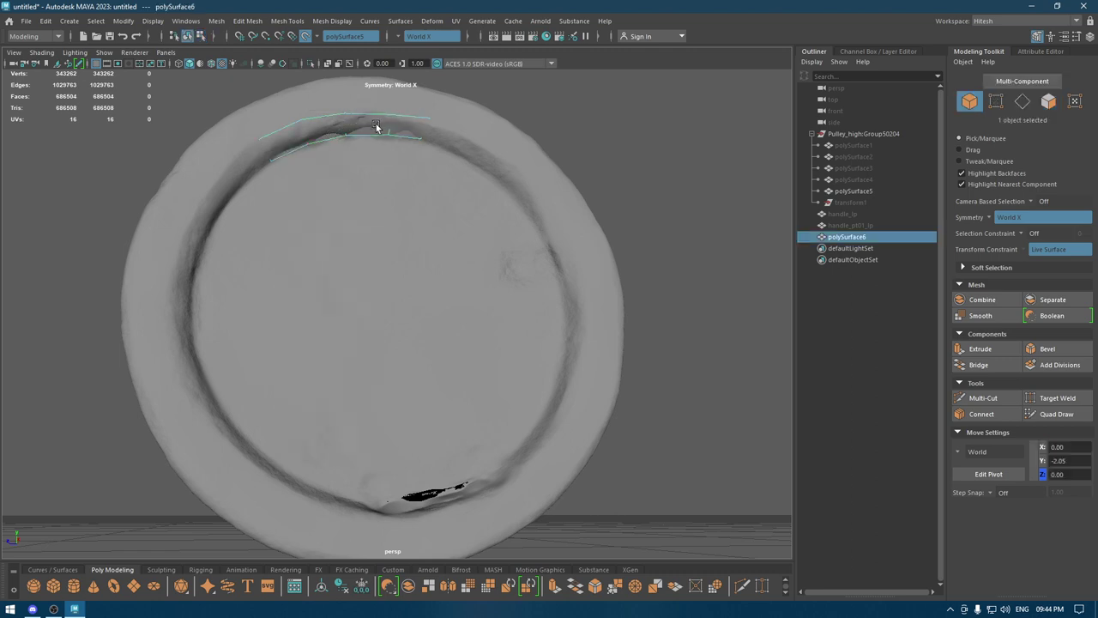
right_click_drag(377, 128, 369, 399, "shift")
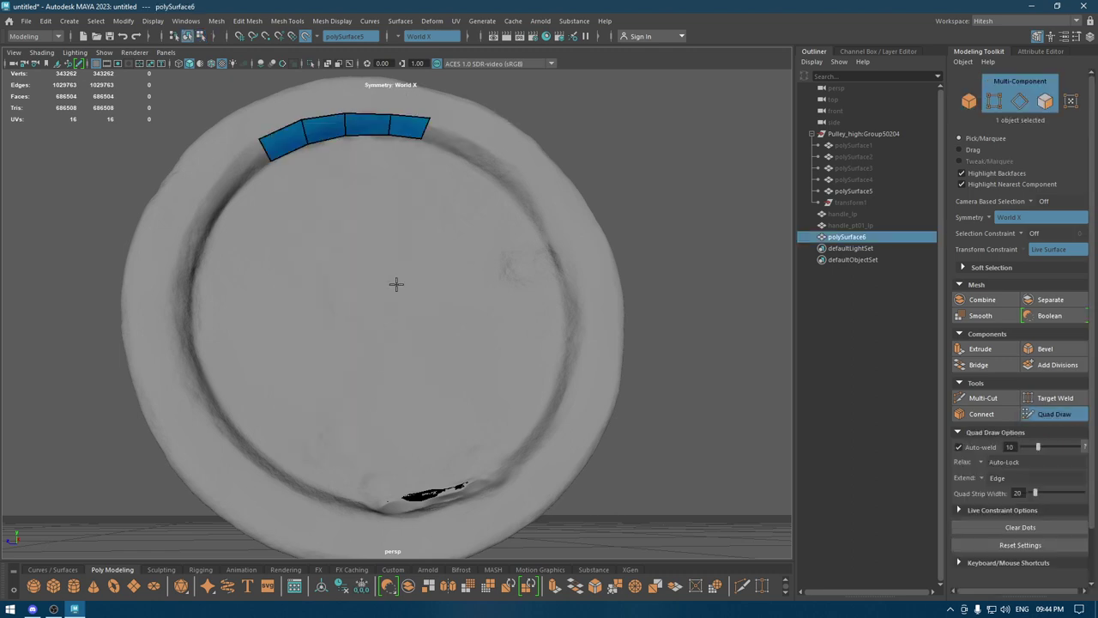
left_click(398, 37)
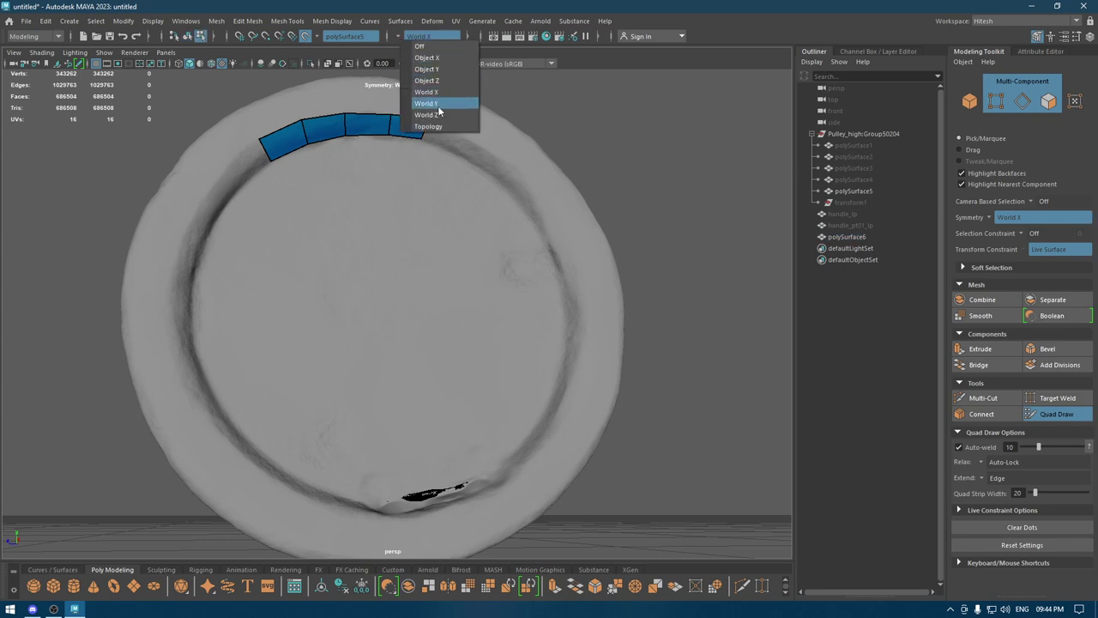
left_click(438, 105)
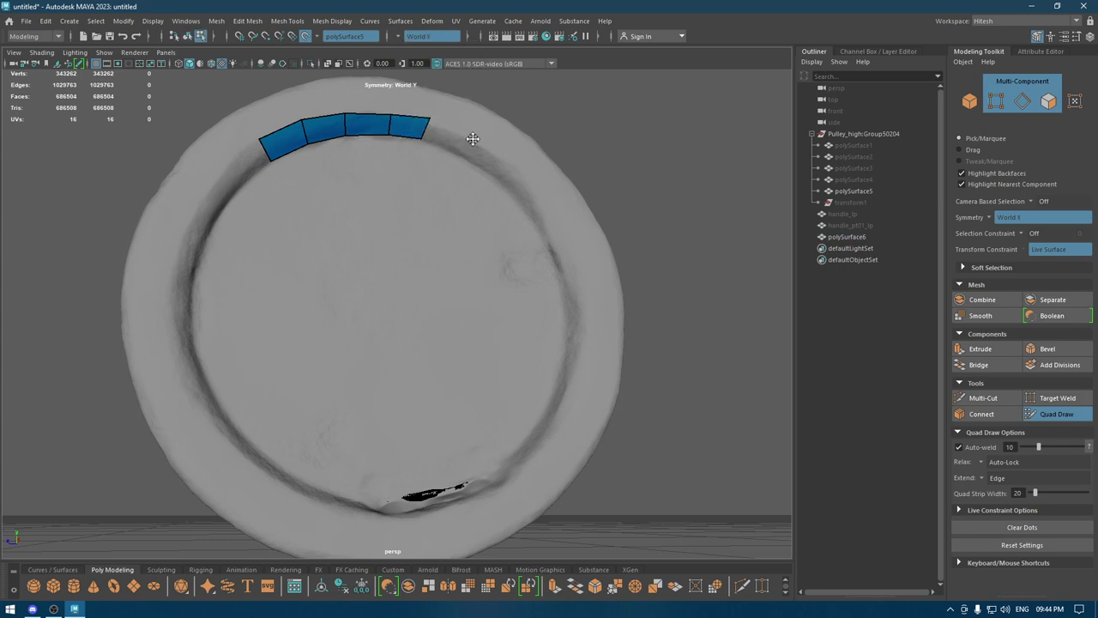
left_click(472, 140)
left_click_drag(460, 158, 392, 160, "alt")
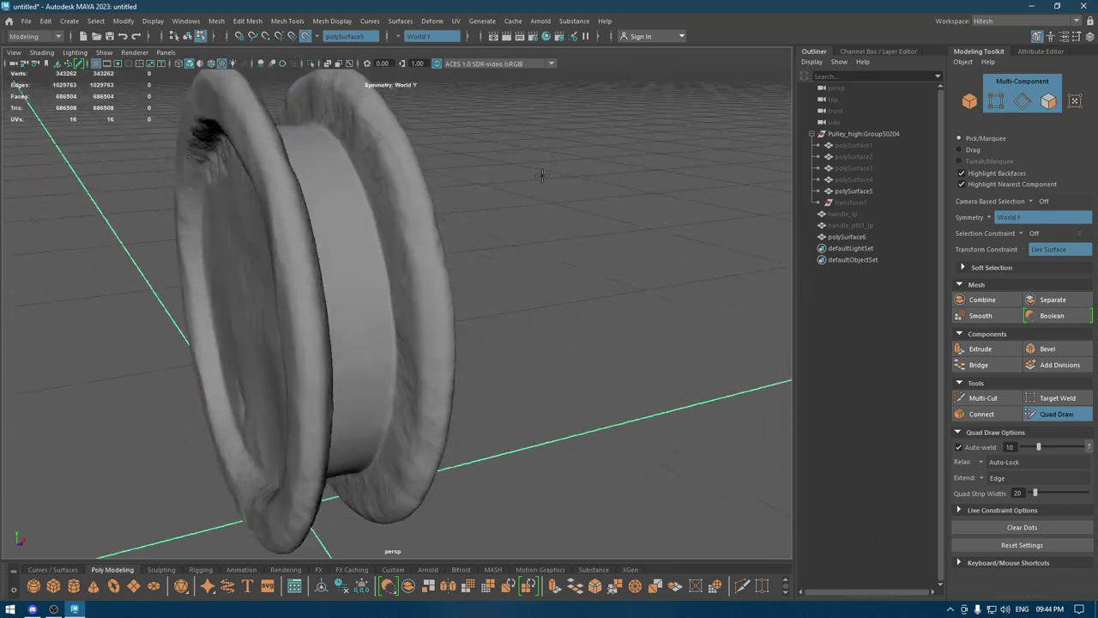
scroll(486, 232, "up", 3)
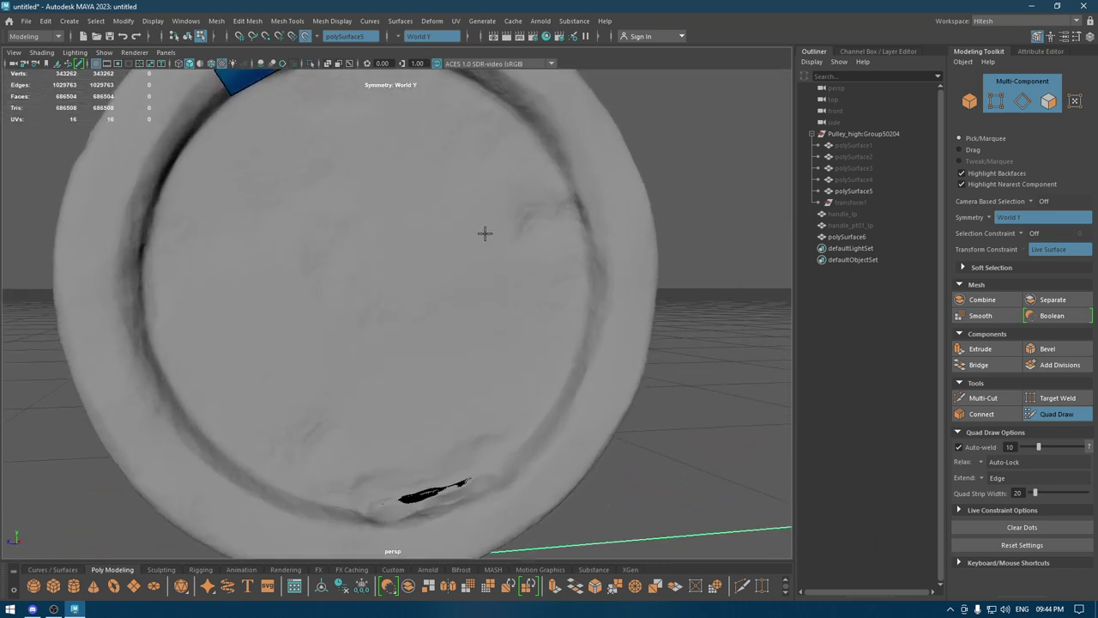
Switch symmetry to Topology, then turn symmetry off
left_click(422, 36)
left_click(433, 121)
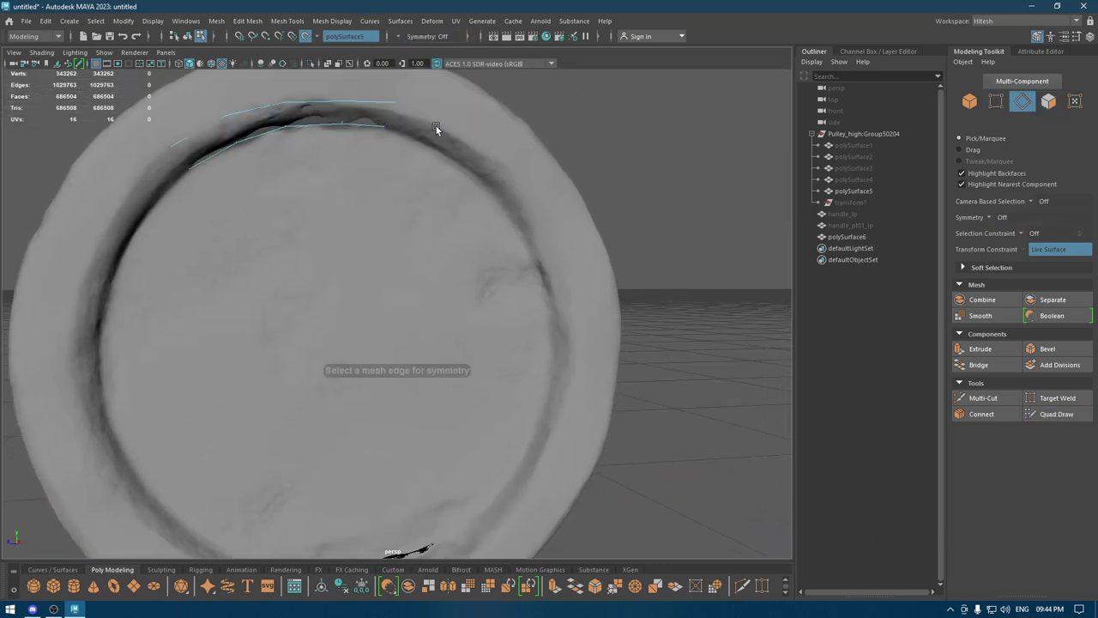
left_click(398, 38)
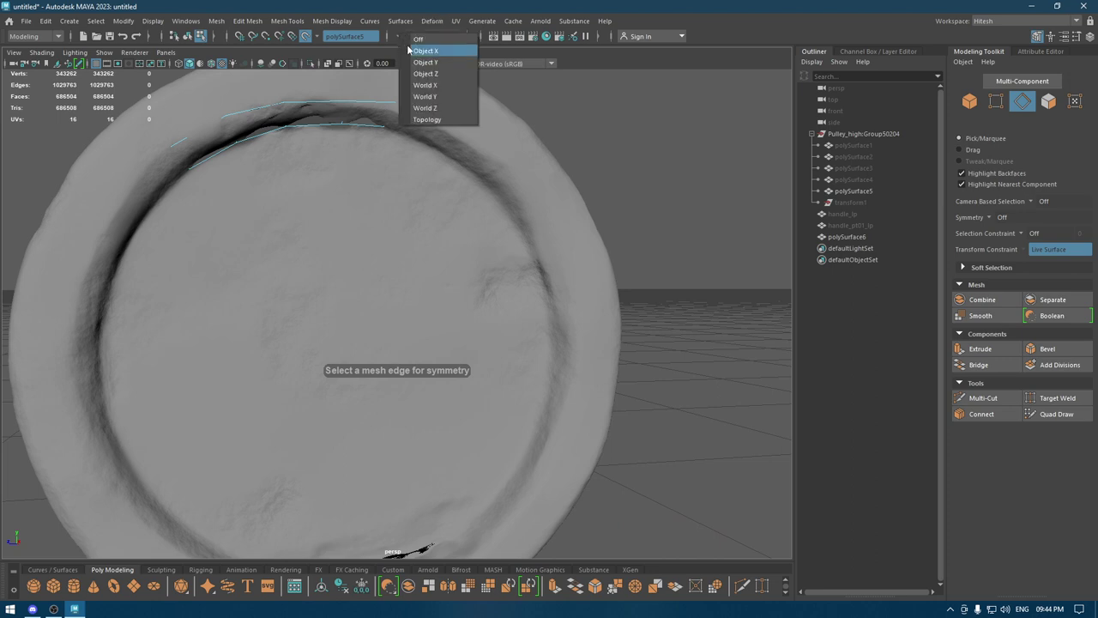
left_click(412, 47)
Return to Object Mode and reactivate Quad Draw from the marking menu
right_click(388, 104)
left_click(433, 89)
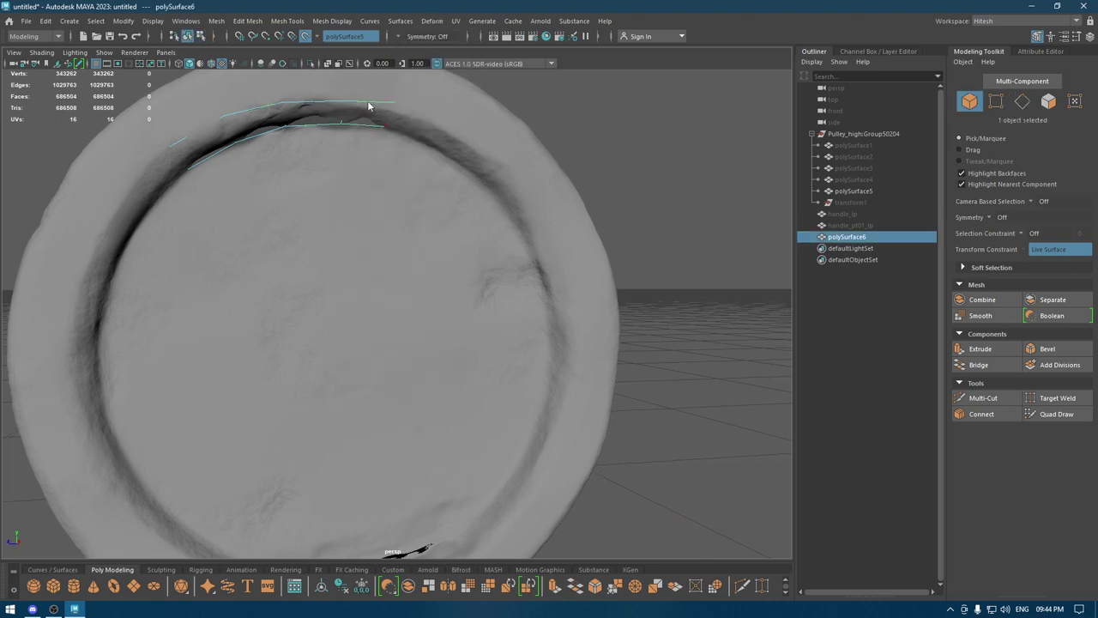
right_click(355, 101, "shift")
left_click(356, 387)
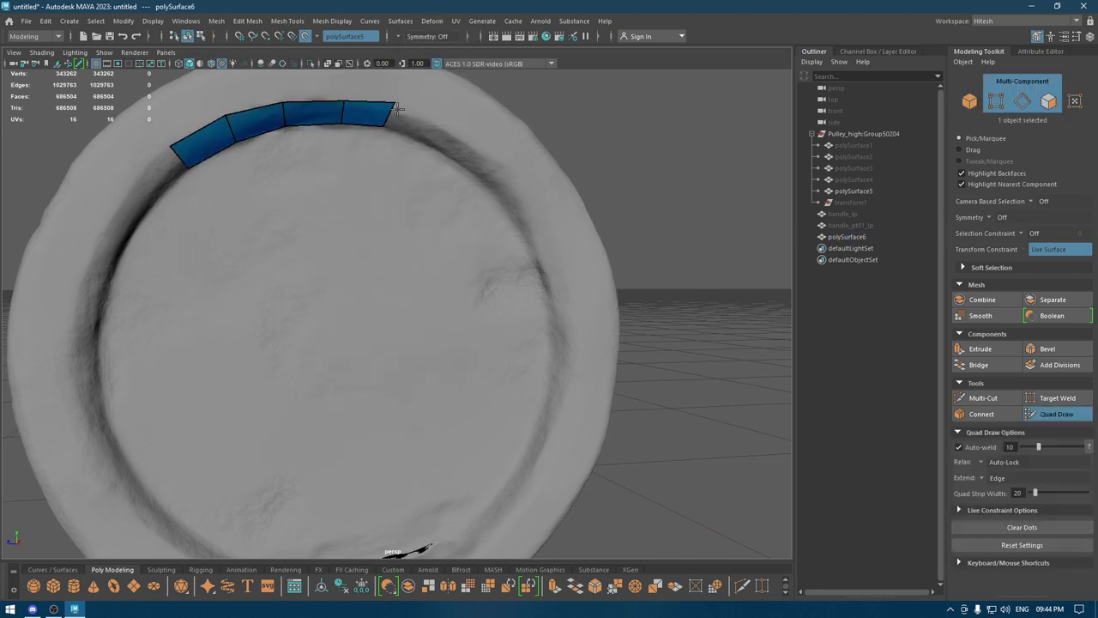
Add several quads at the strip's right end along the ring
left_click(435, 141, "shift")
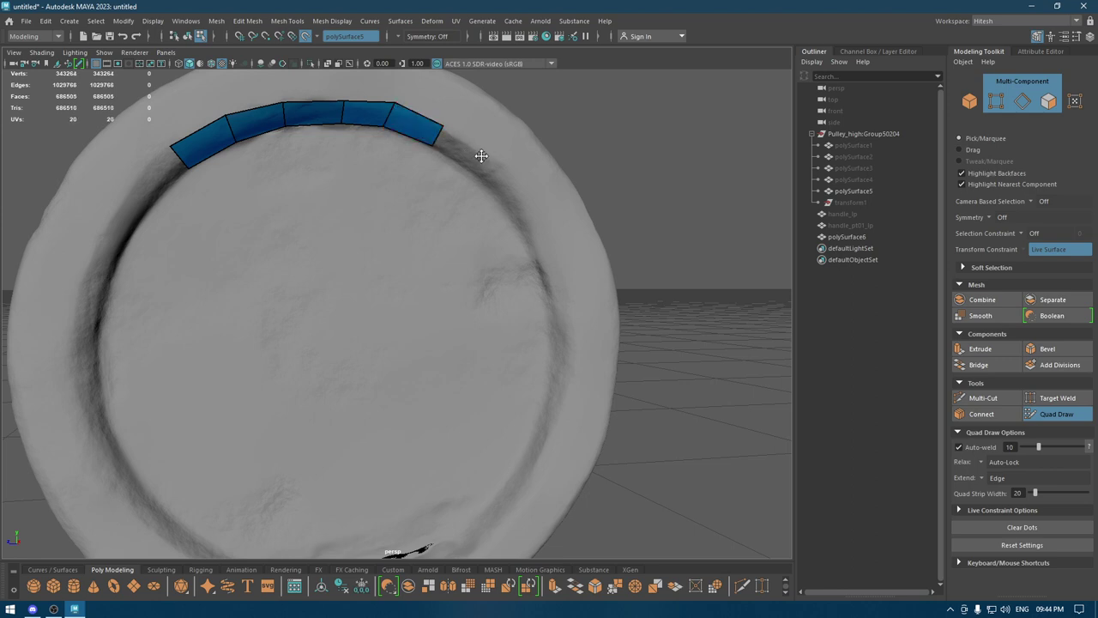
left_click(480, 156)
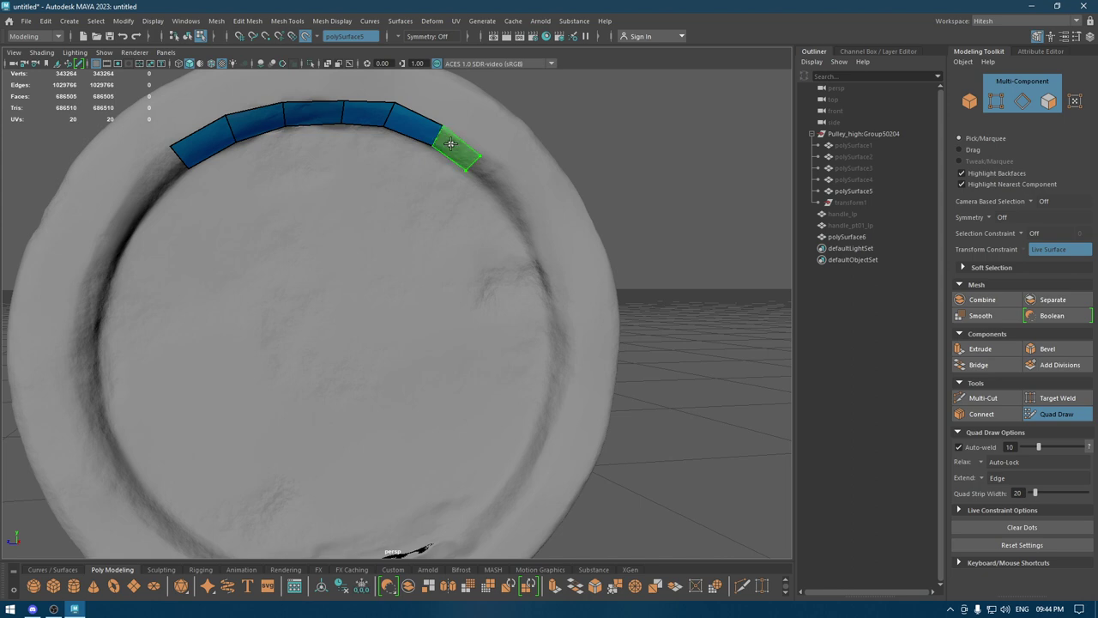
left_click(457, 159, "shift")
mouse_move(456, 159)
left_mouse_down("alt")
mouse_move(464, 226)
mouse_move(450, 181)
mouse_move(474, 192)
mouse_move(480, 225)
mouse_move(506, 156)
left_mouse_up("alt")
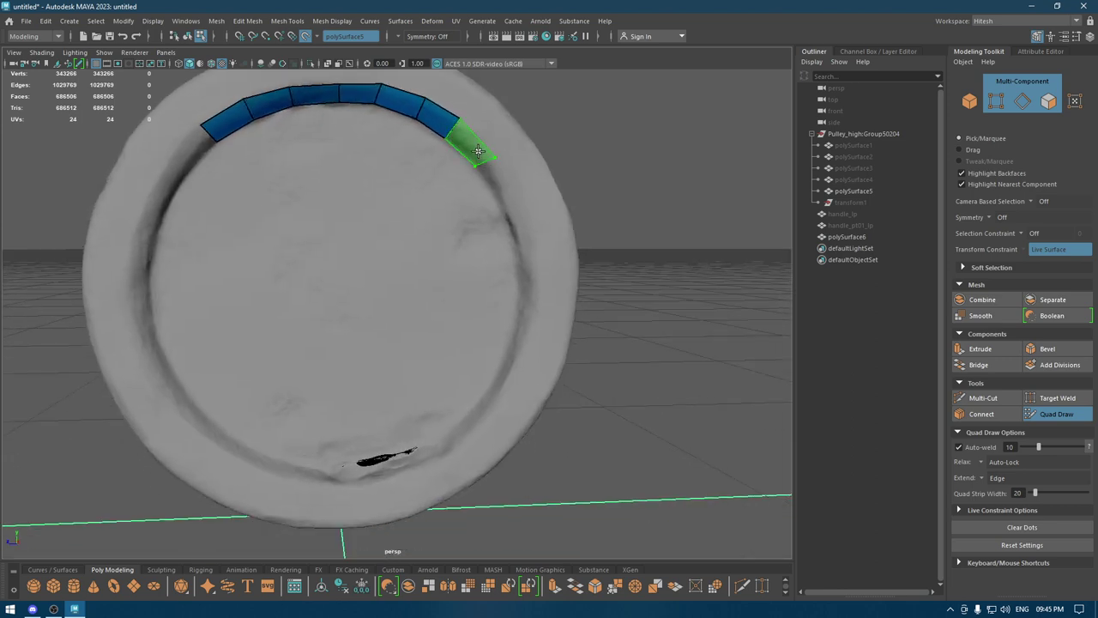
left_click(494, 151, "shift")
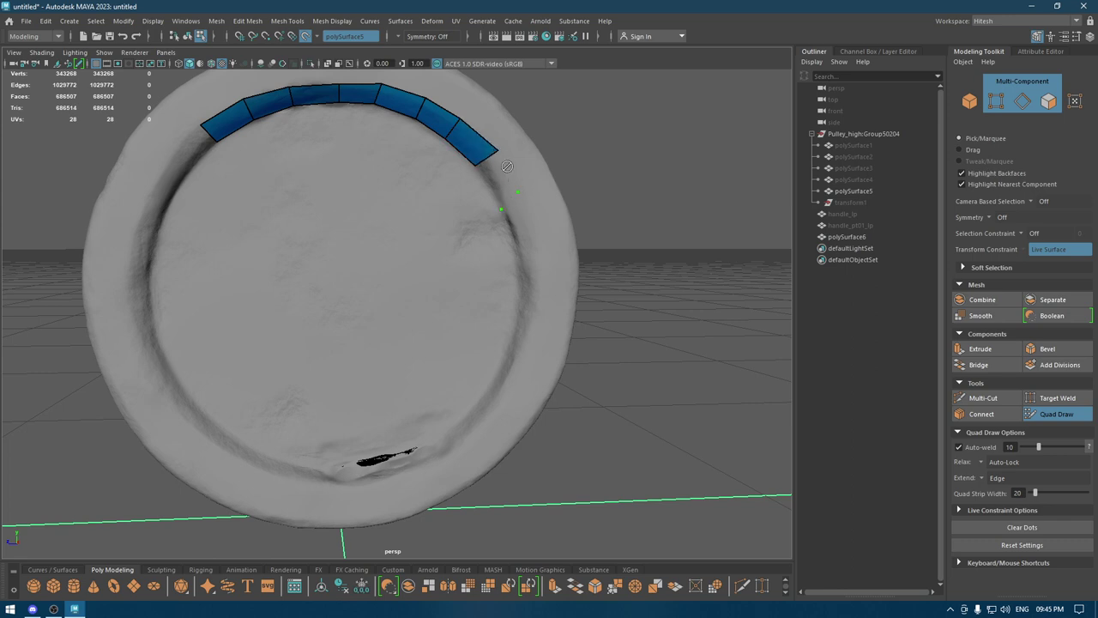
left_click(510, 182, "shift")
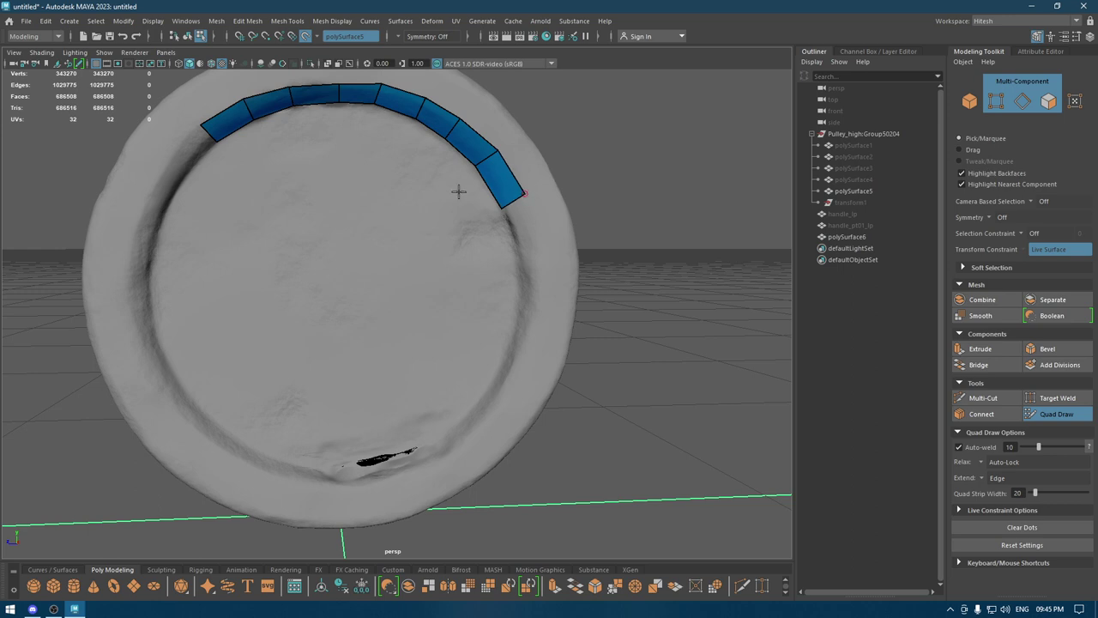
Extend the strip's left end down the ring, relaxing the top edge and adjusting corners
mouse_move(458, 192)
left_mouse_down("alt")
mouse_move(258, 140)
mouse_move(334, 117)
mouse_move(326, 192)
left_mouse_up("alt")
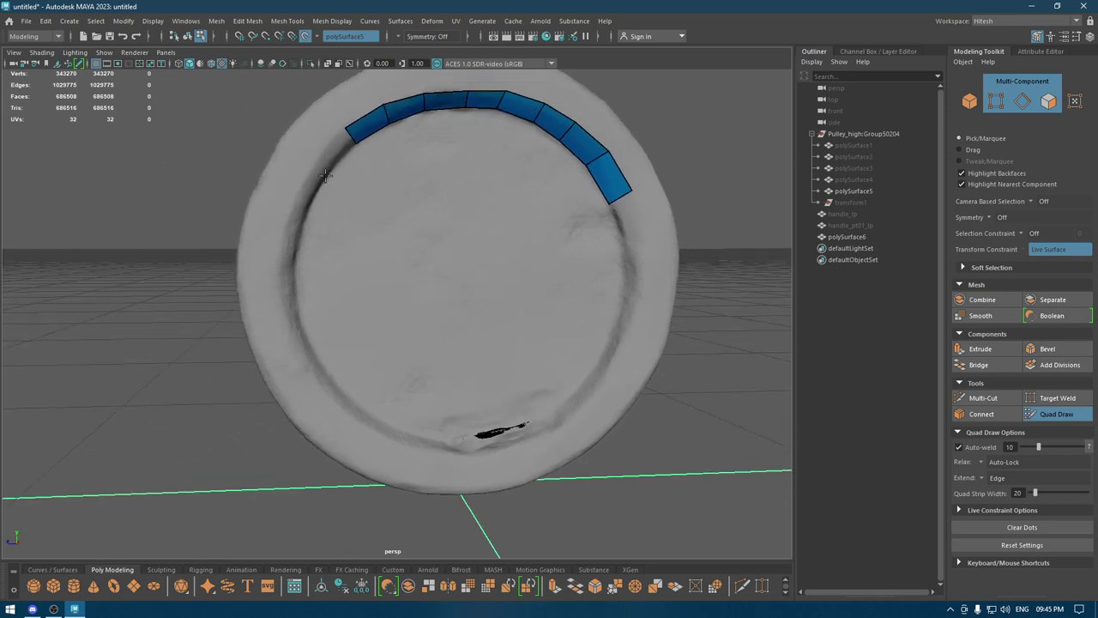
left_click(335, 152, "shift")
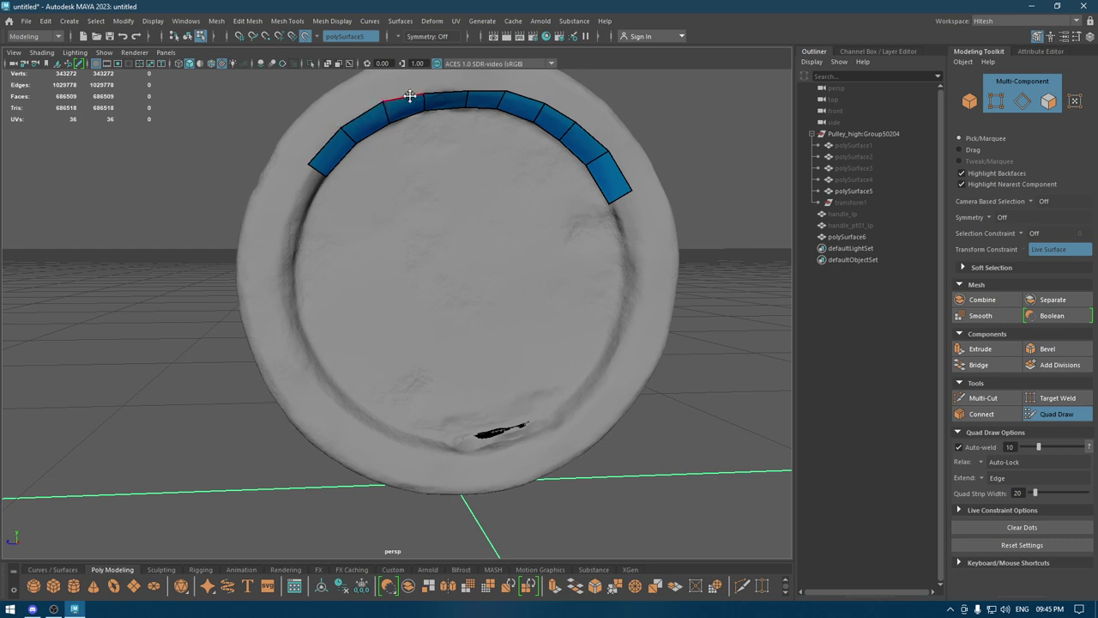
mouse_move(421, 94)
left_mouse_down("shift")
mouse_move(466, 94)
mouse_move(463, 80)
mouse_move(506, 86)
left_mouse_up("shift")
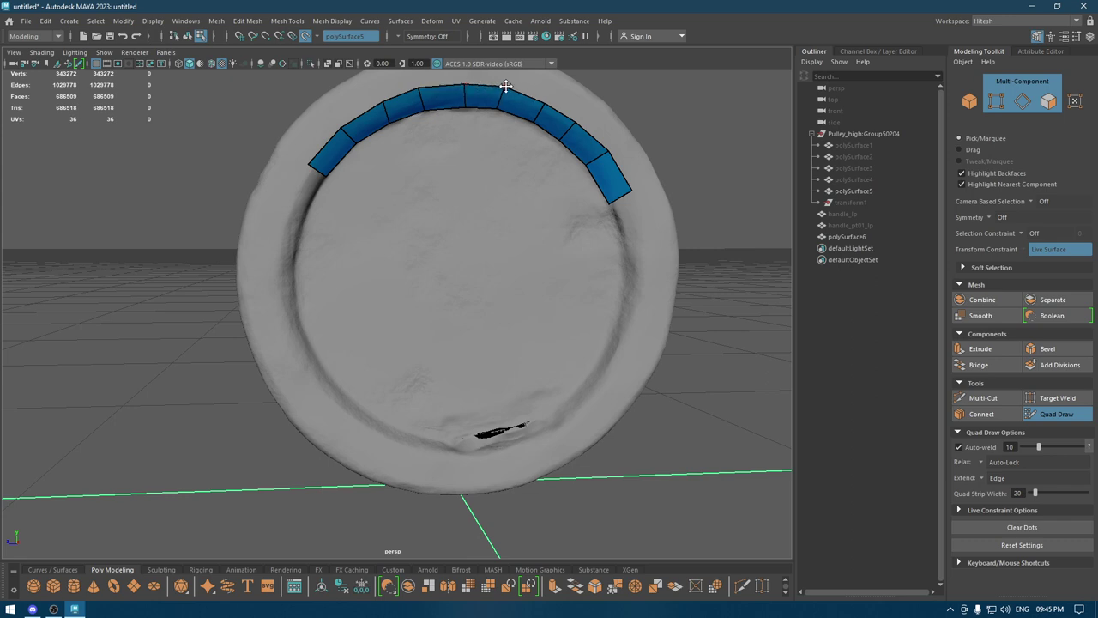
left_click(310, 212, "shift")
left_click_drag(292, 210, 285, 211)
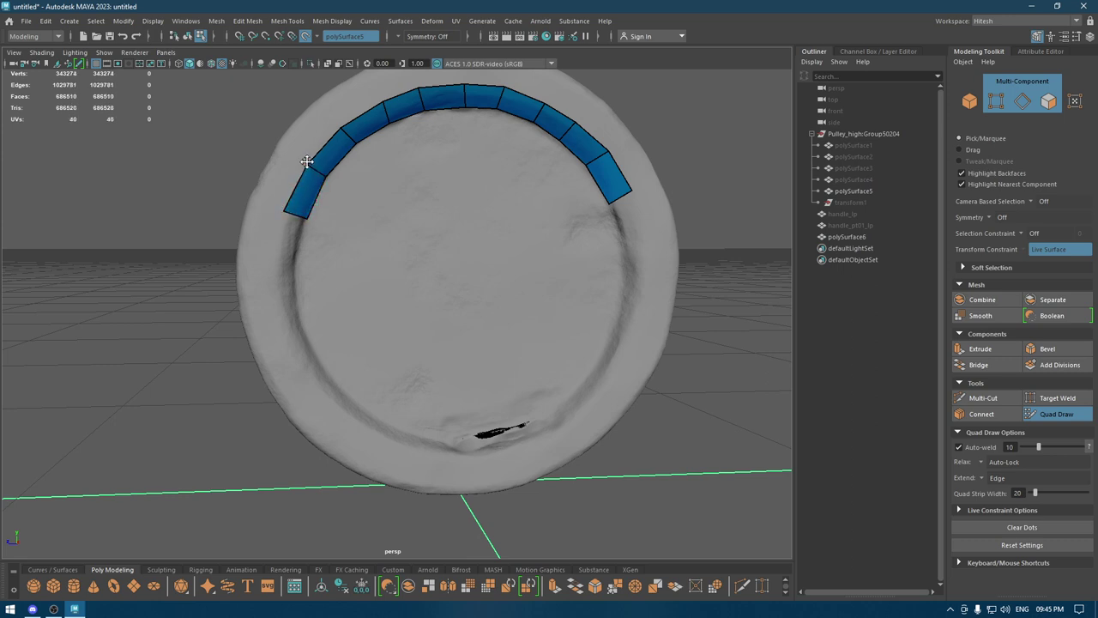
mouse_move(326, 179)
left_mouse_down("alt")
mouse_move(350, 139)
mouse_move(340, 181)
left_mouse_up("alt")
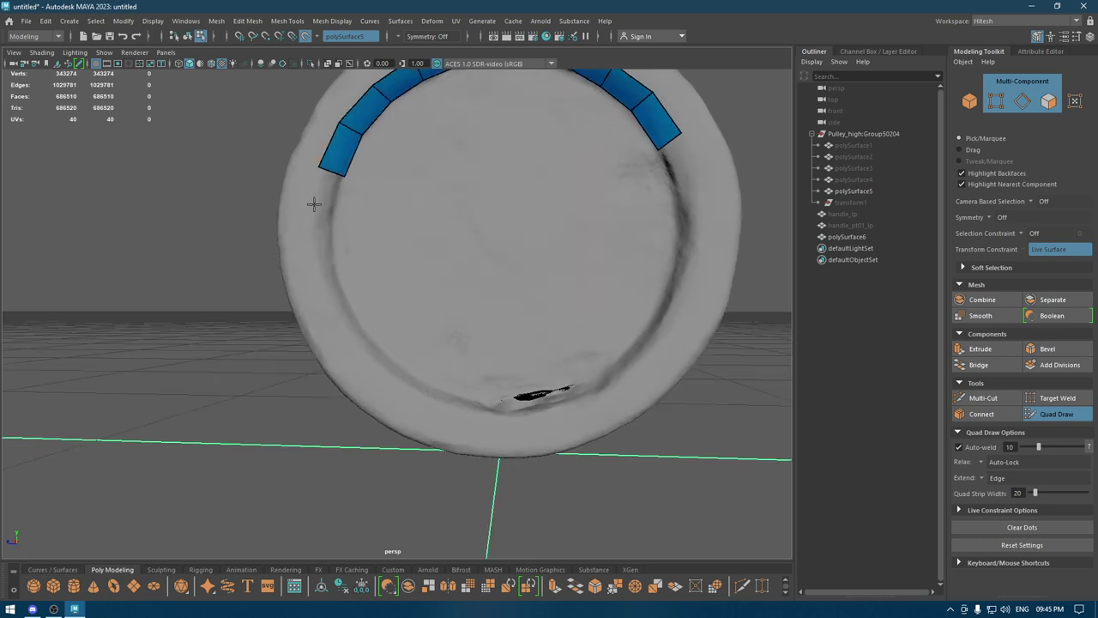
left_click(317, 198, "shift")
left_click_drag(315, 203, 309, 206)
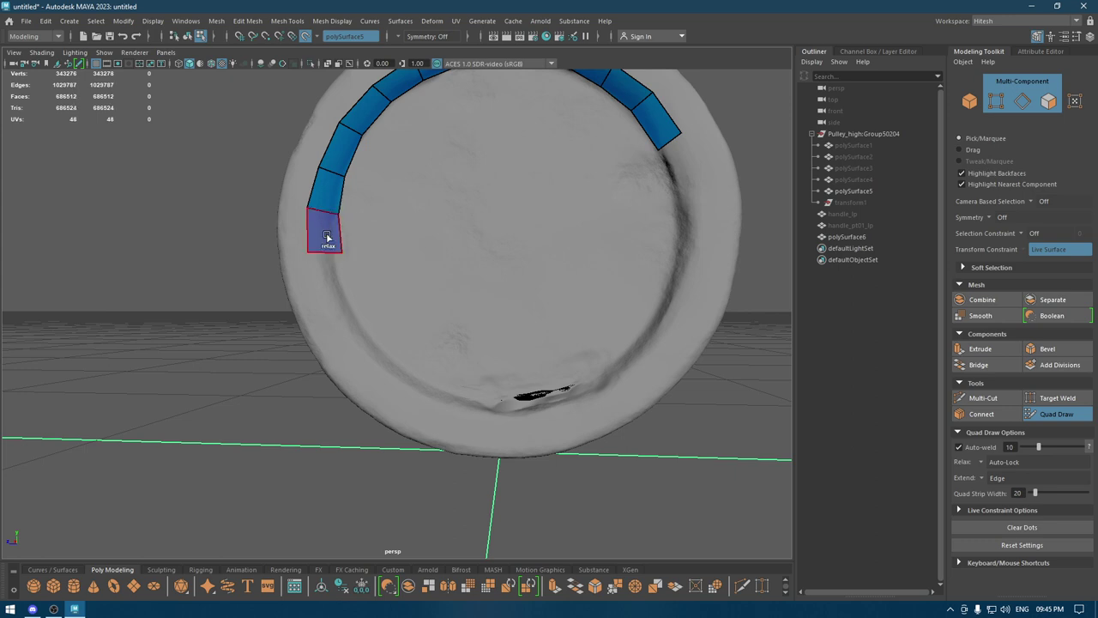
left_click(317, 240, "shift")
Zoom out and orbit to view the pulley face and its quad strip head-on
scroll(421, 449, "down", 2)
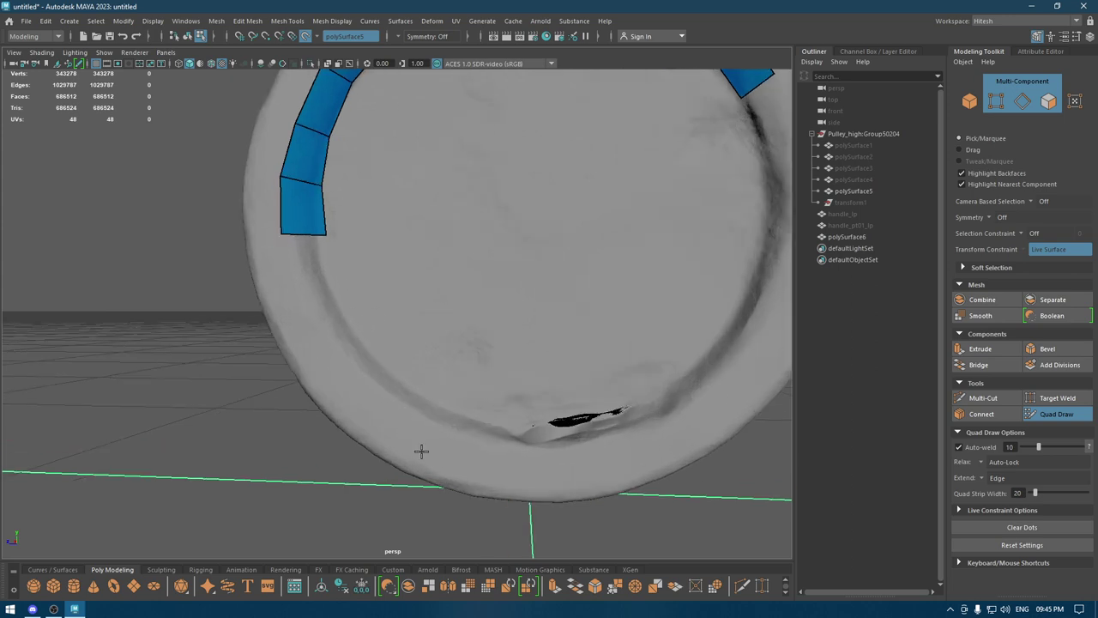
scroll(363, 417, "down", 2)
scroll(474, 397, "down", 2)
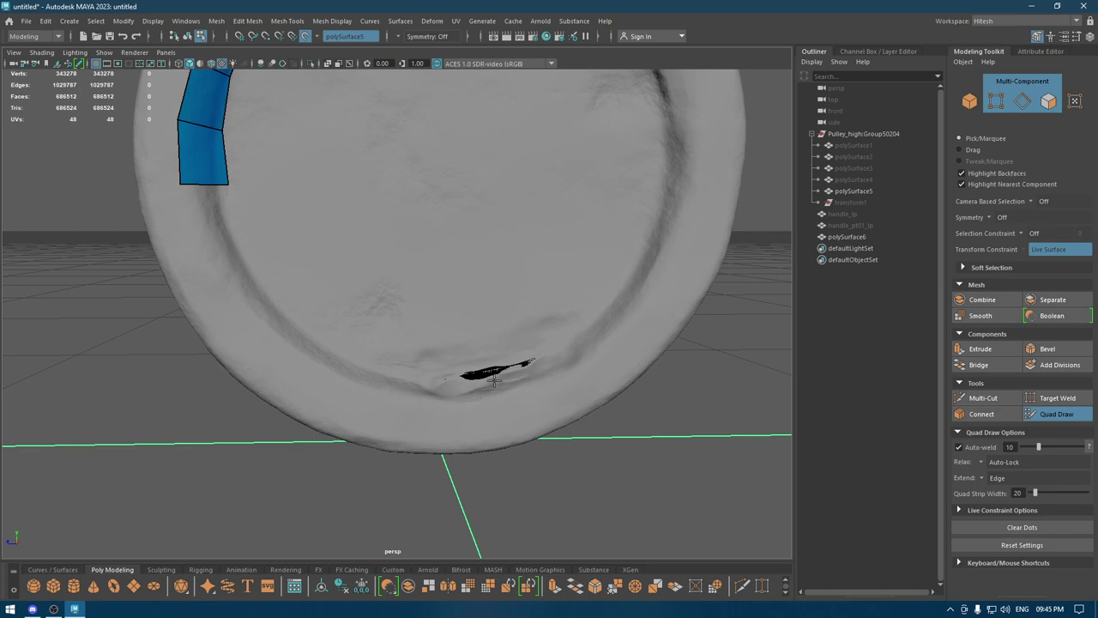
scroll(508, 374, "down", 2)
mouse_move(540, 490)
left_mouse_down("alt")
mouse_move(558, 470)
mouse_move(558, 448)
left_mouse_up("alt")
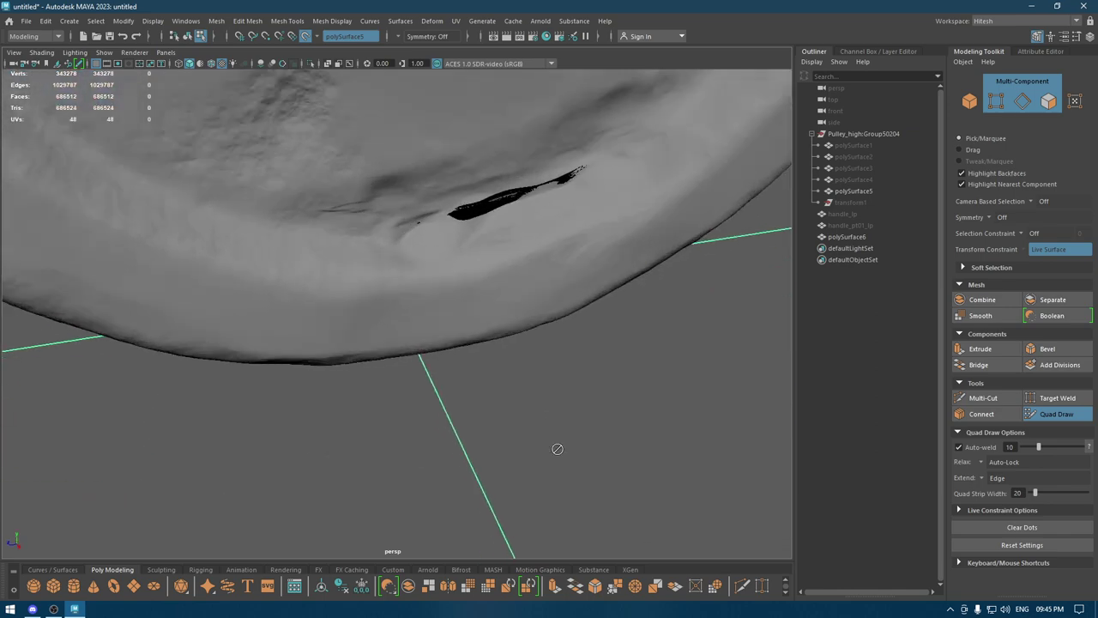
scroll(549, 377, "down", 3)
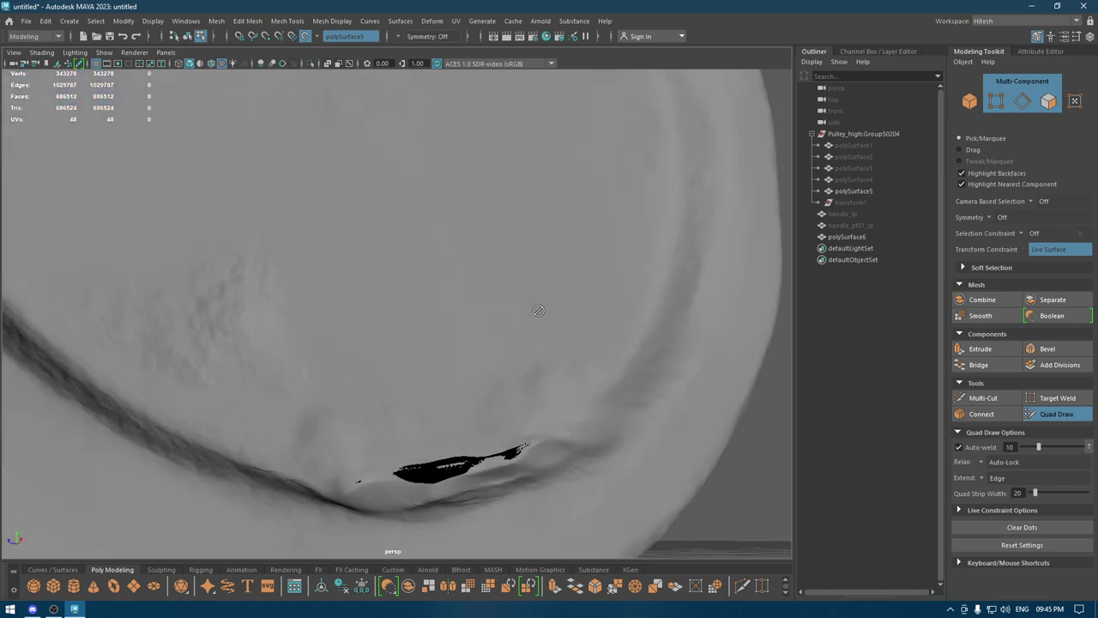
scroll(541, 335, "up", 3)
mouse_move(544, 363)
left_mouse_down("alt")
mouse_move(500, 378)
mouse_move(483, 340)
left_mouse_up("alt")
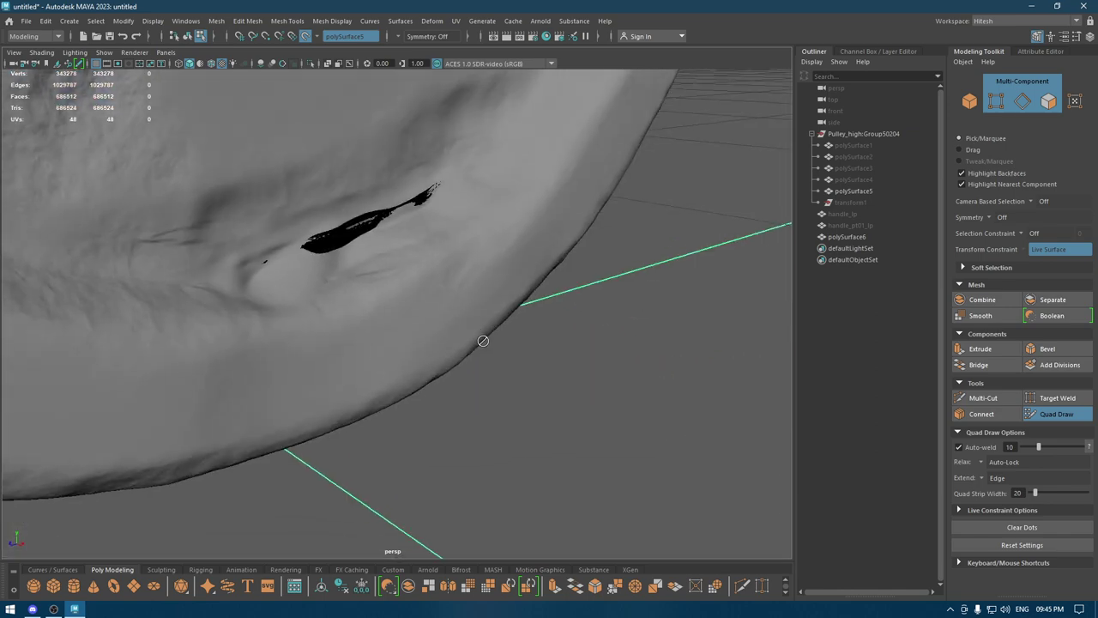
mouse_move(320, 228)
left_mouse_down("alt")
mouse_move(341, 163)
mouse_move(296, 198)
mouse_move(339, 187)
mouse_move(378, 225)
left_mouse_up("alt")
scroll(356, 290, "up", 3)
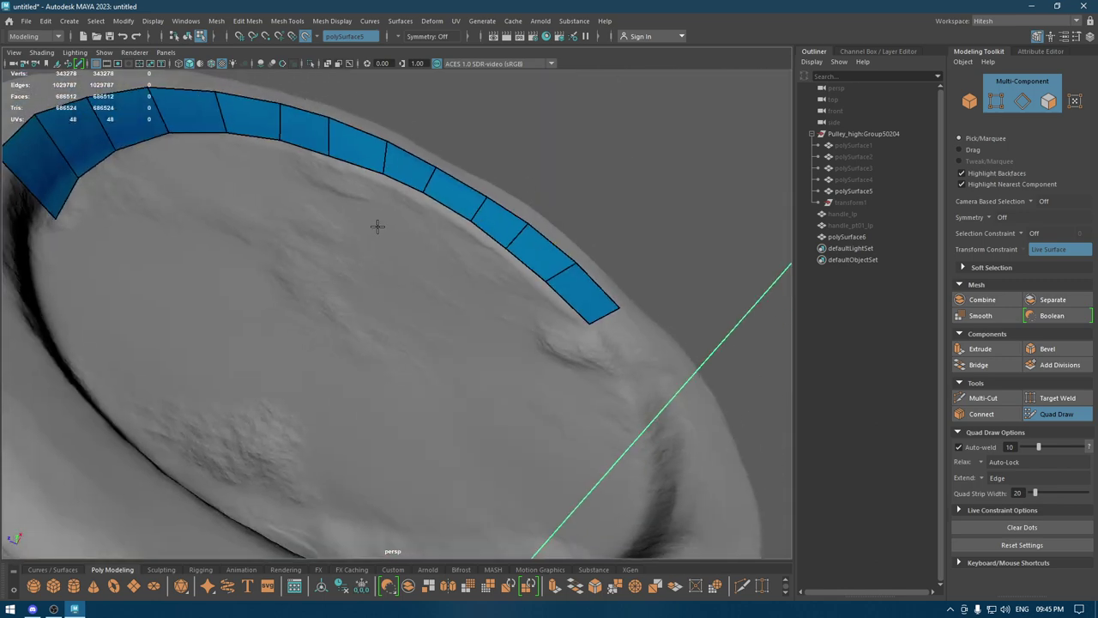
scroll(446, 312, "down", 3)
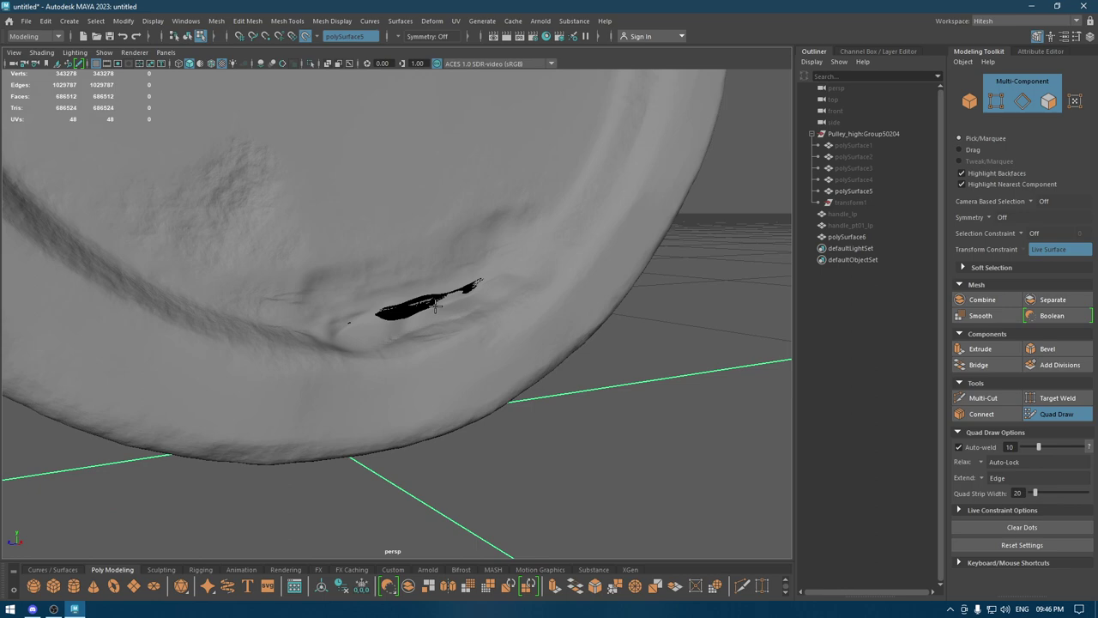
scroll(563, 337, "up", 3)
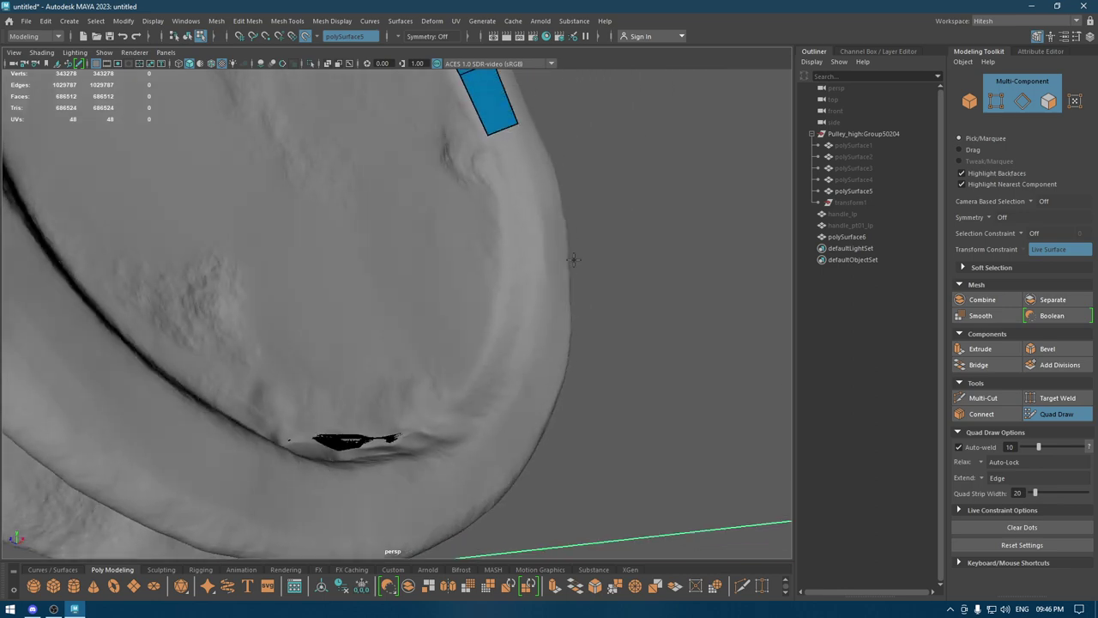
mouse_move(562, 337)
left_mouse_down("alt")
mouse_move(521, 277)
mouse_move(534, 316)
mouse_move(450, 192)
mouse_move(429, 260)
mouse_move(335, 303)
mouse_move(348, 208)
mouse_move(278, 238)
left_mouse_up("alt")
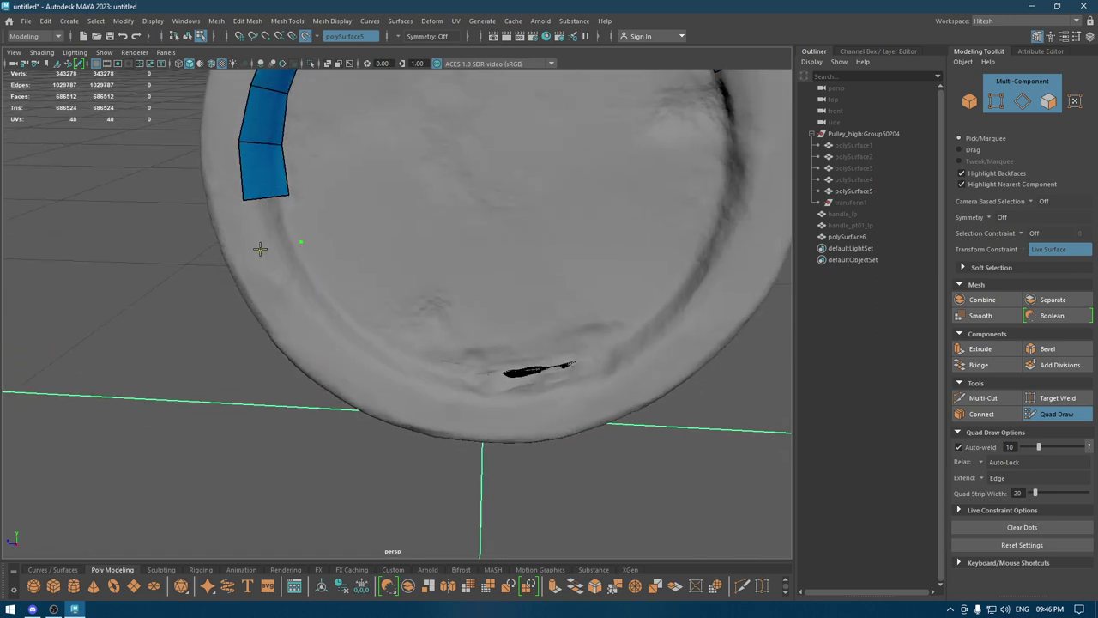
Add quads down the rim's lower-left, nudging a corner vertex outward
left_click(275, 213, "shift")
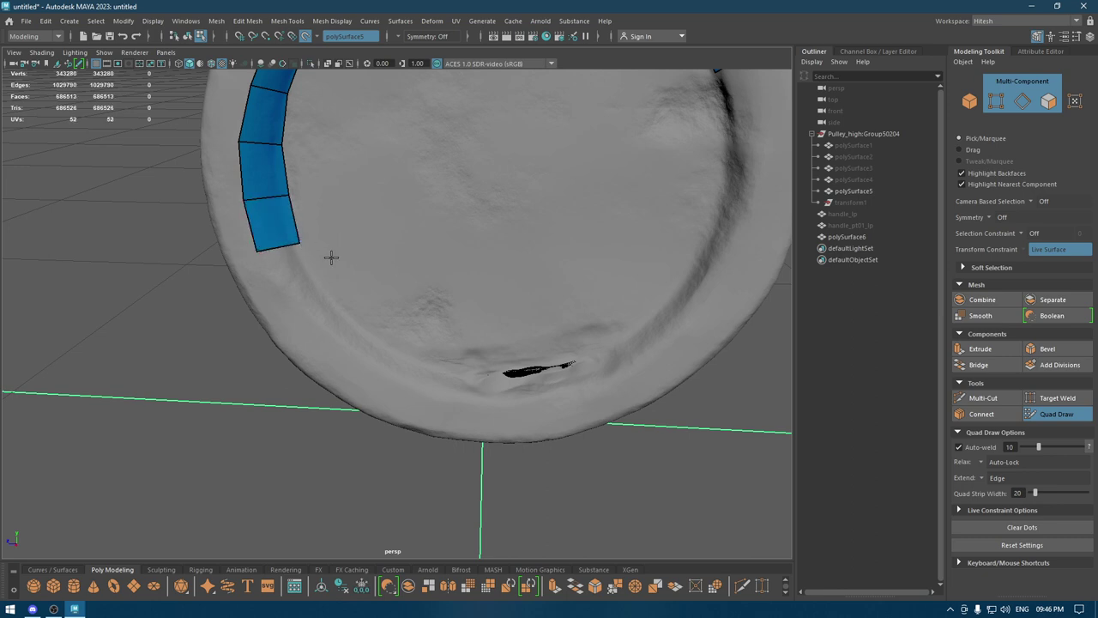
left_click_drag(297, 244, 301, 242)
left_click(290, 262, "shift")
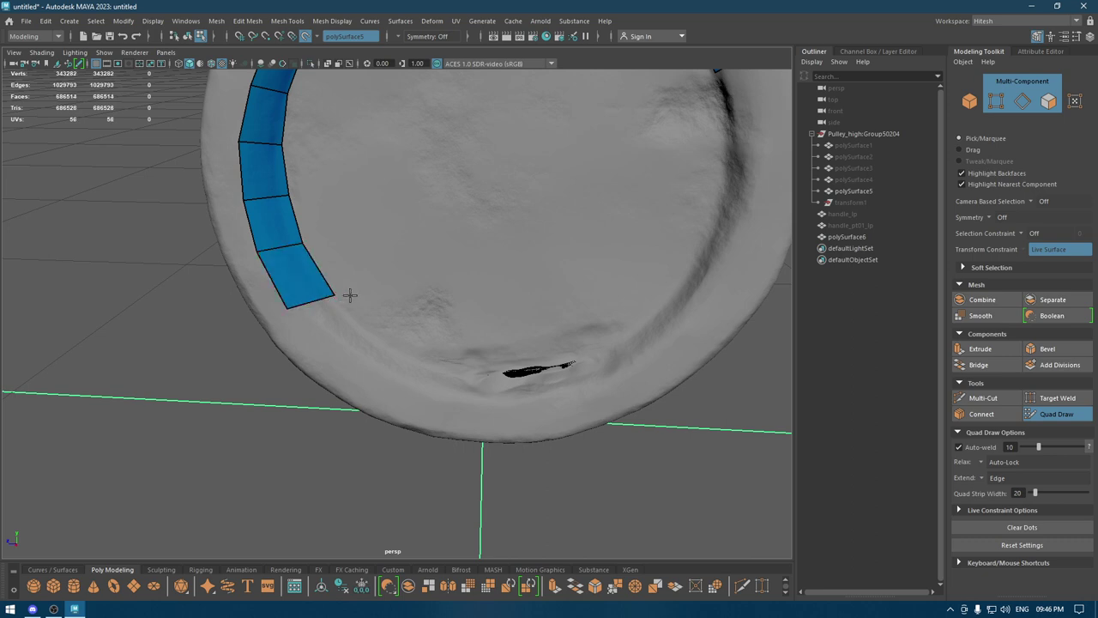
scroll(350, 295, "down", 2)
scroll(342, 196, "down", 2)
left_click_drag(307, 195, 382, 337, "alt")
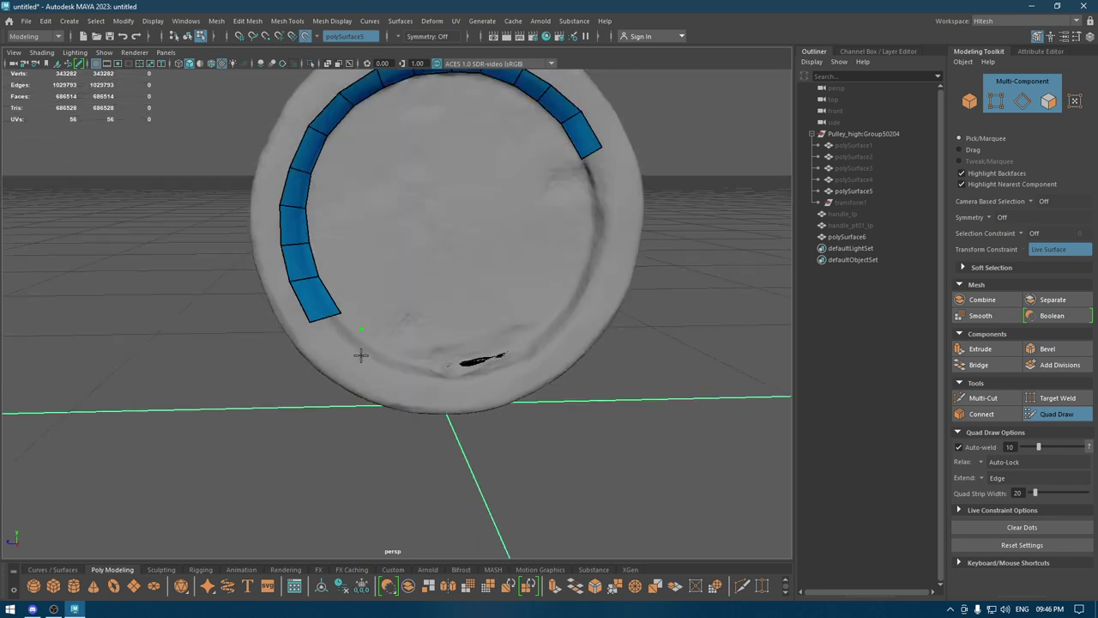
left_click_drag(341, 329, 361, 328)
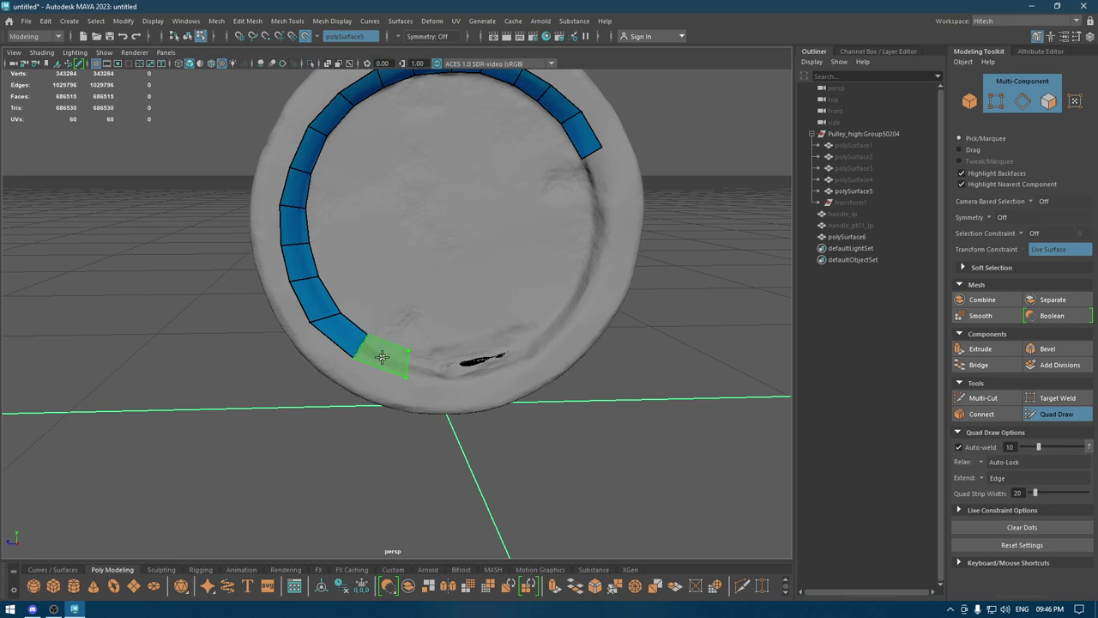
left_click(382, 356, "shift")
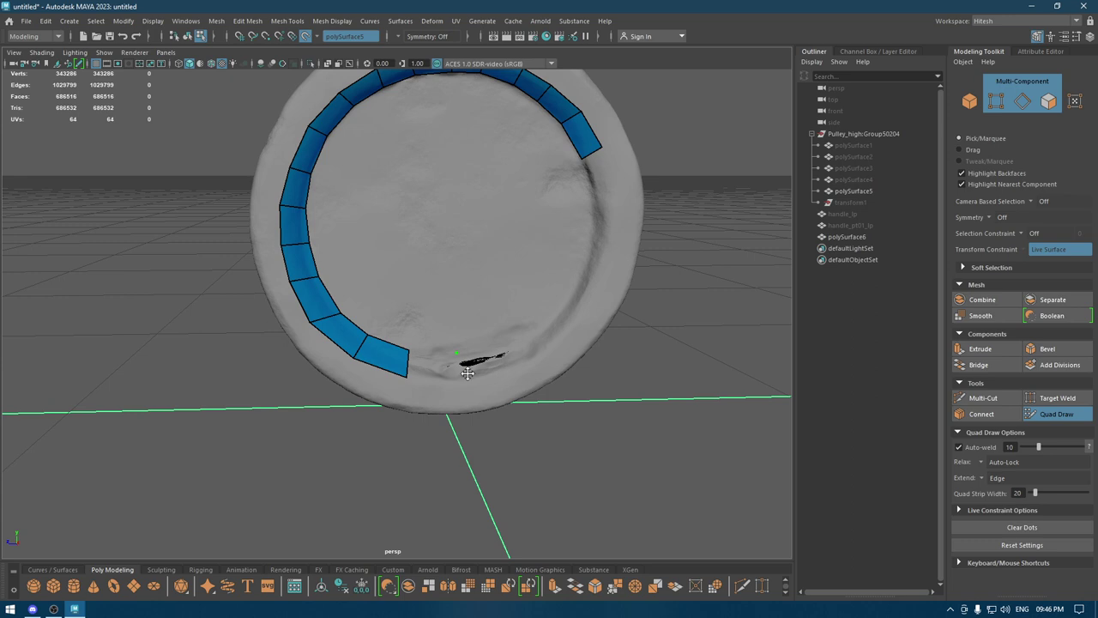
Continue quads along the bottom and right side, filling the final gap to close the ring
left_click(438, 366, "shift")
left_click_drag(467, 377, 464, 384)
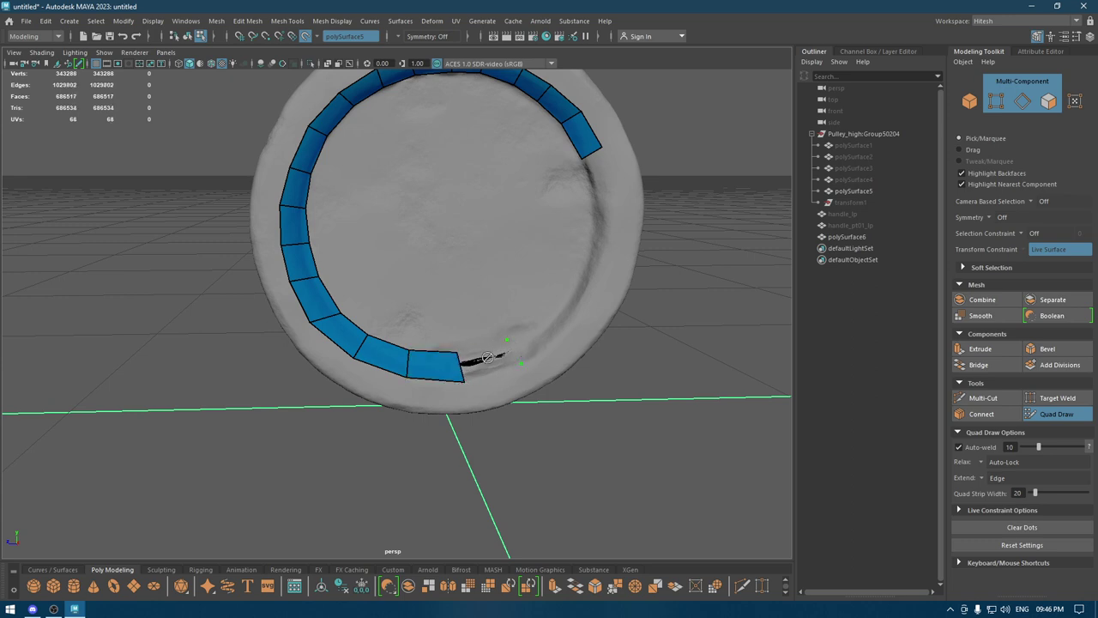
left_click(490, 360, "shift")
mouse_move(492, 360)
left_mouse_down("alt")
mouse_move(497, 407)
mouse_move(520, 404)
mouse_move(503, 374)
mouse_move(510, 312)
mouse_move(508, 372)
left_mouse_up("alt")
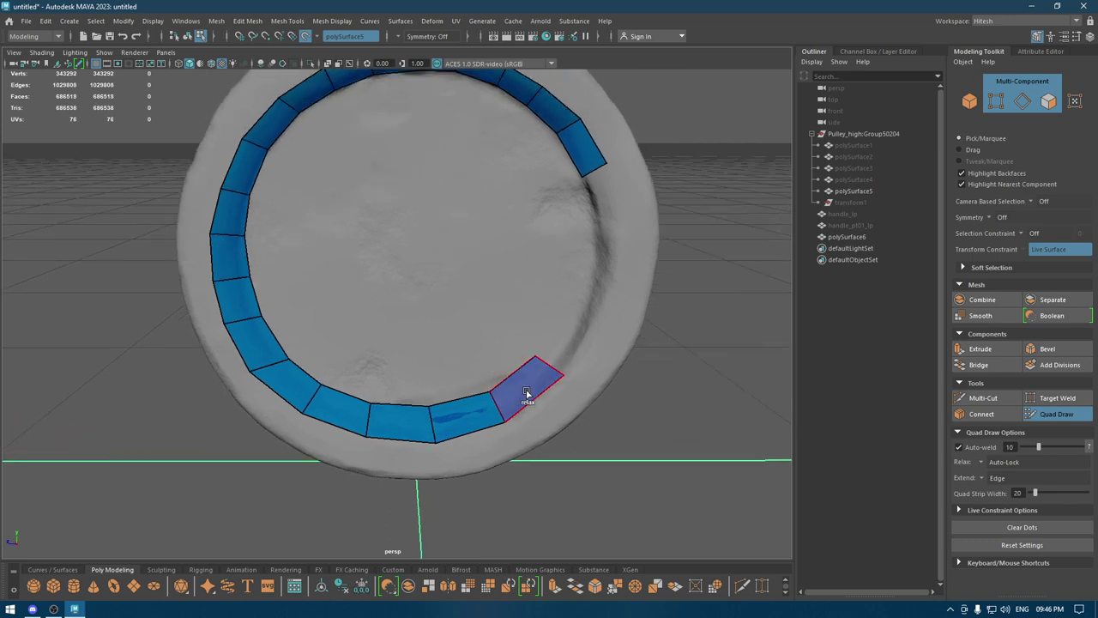
left_click(528, 387, "shift")
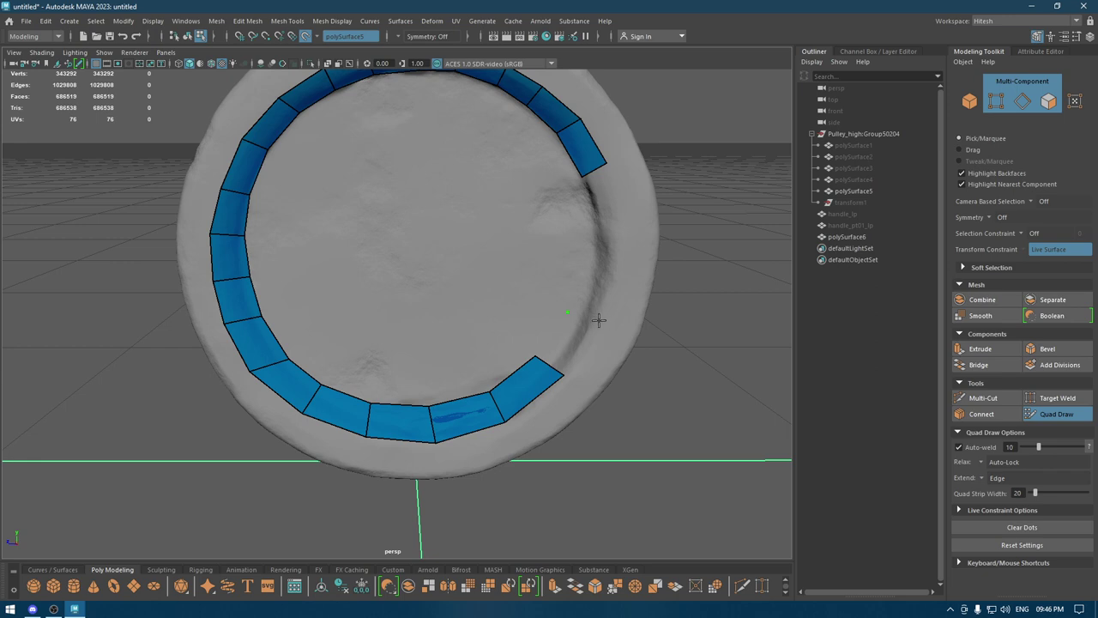
left_click(573, 343, "shift")
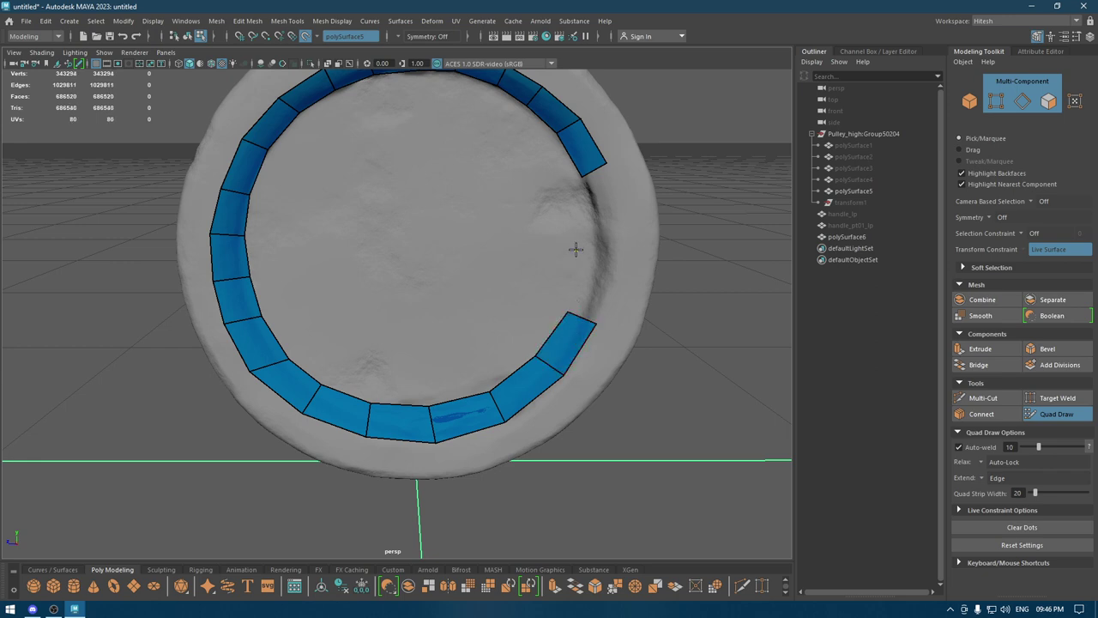
left_click(612, 253, "shift")
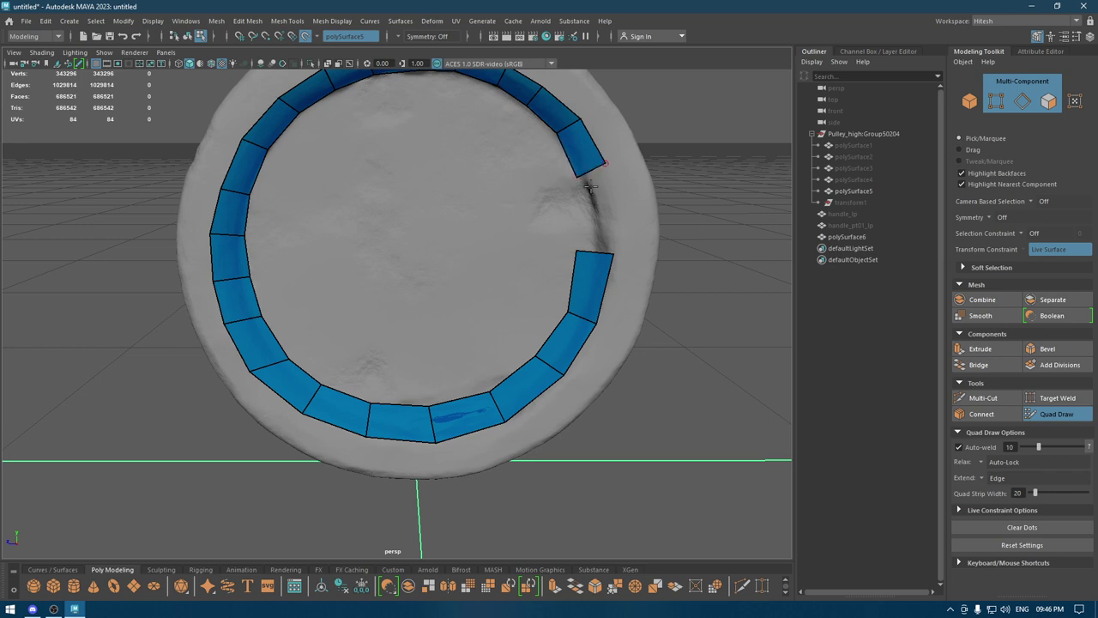
left_click(579, 210)
left_click(592, 189, "shift")
left_click(594, 232, "shift")
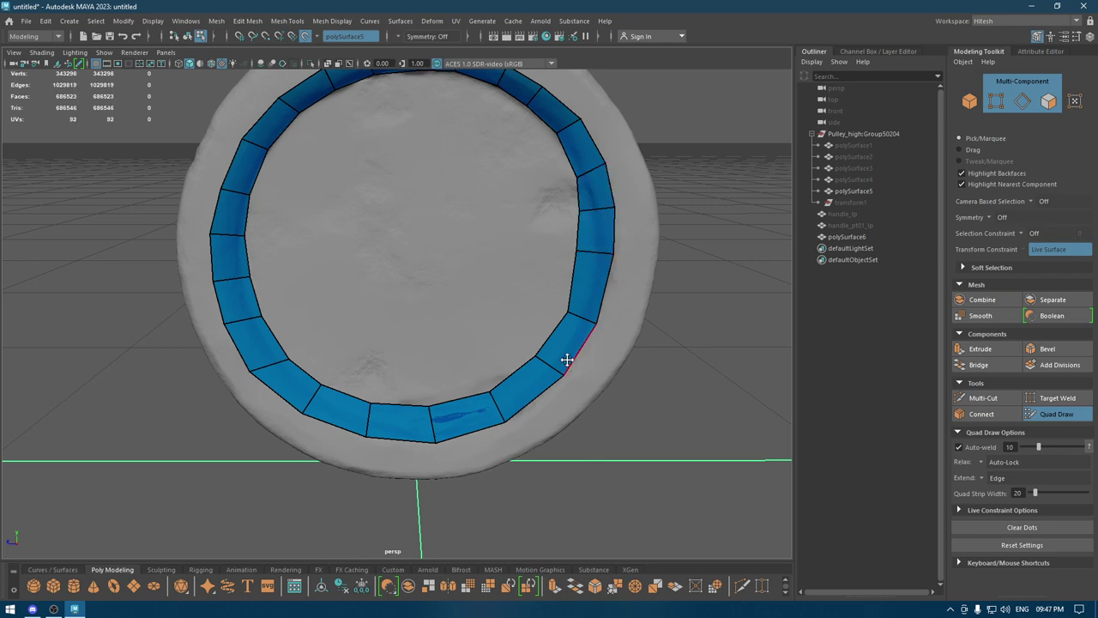
Insert two edge loops into the rim ring and relax its right and bottom vertices
left_click(571, 331, "ctrl")
mouse_move(605, 338)
left_mouse_down("alt")
mouse_move(632, 321)
mouse_move(562, 334)
mouse_move(515, 300)
mouse_move(412, 355)
mouse_move(502, 314)
mouse_move(568, 330)
mouse_move(454, 254)
mouse_move(386, 265)
mouse_move(520, 277)
mouse_move(494, 259)
left_mouse_up("alt")
scroll(488, 277, "up", 3)
left_click(407, 326, "ctrl")
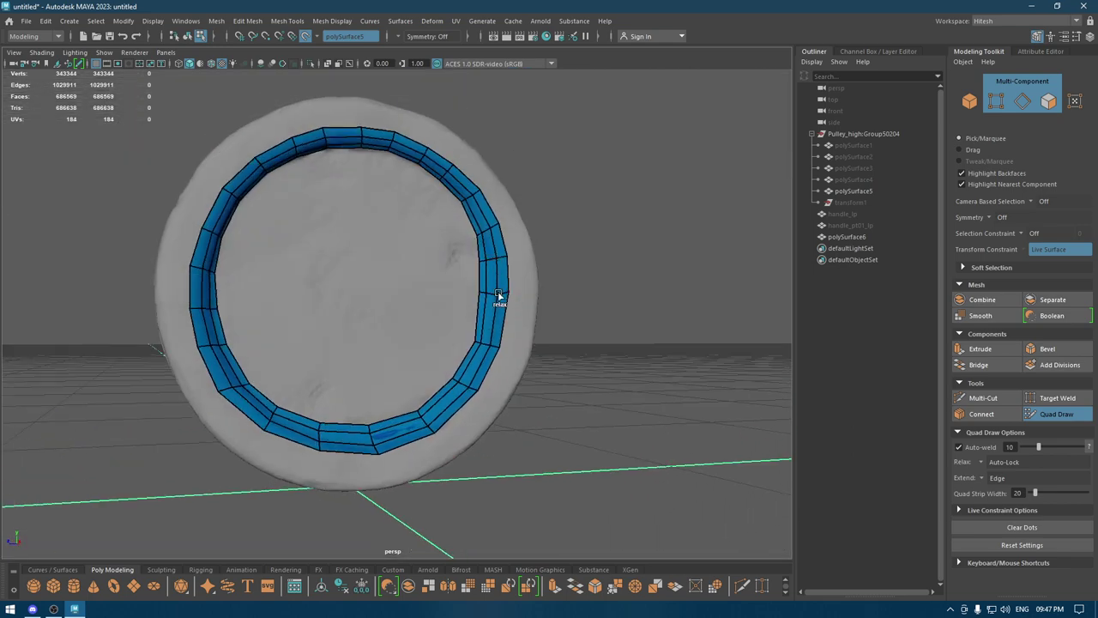
left_click_drag(498, 297, 498, 330, "shift")
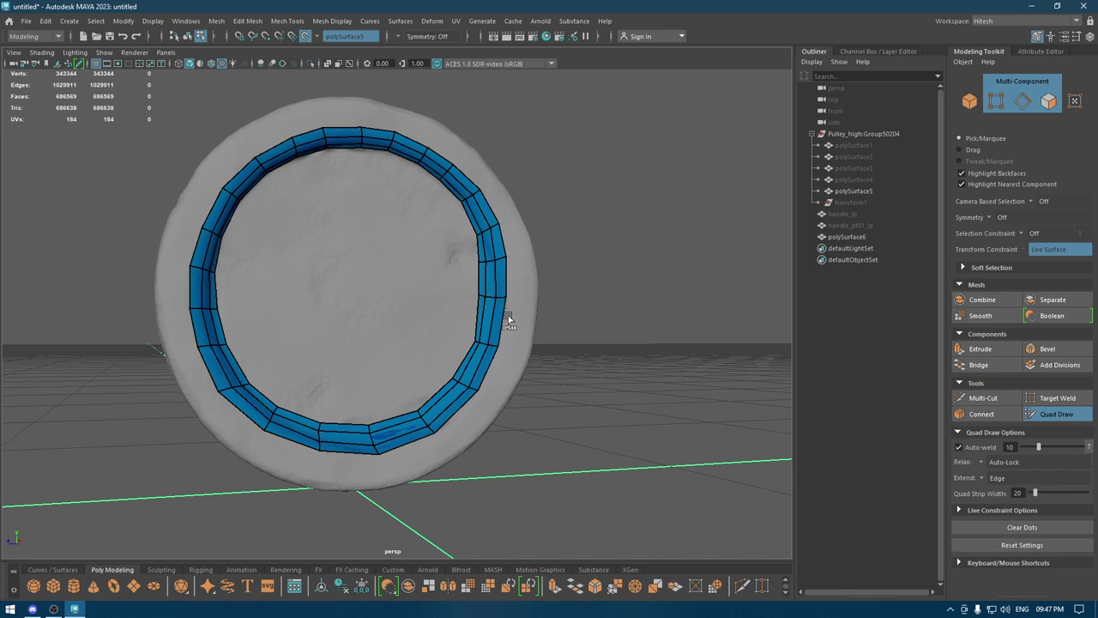
left_click_drag(506, 314, 507, 229, "alt")
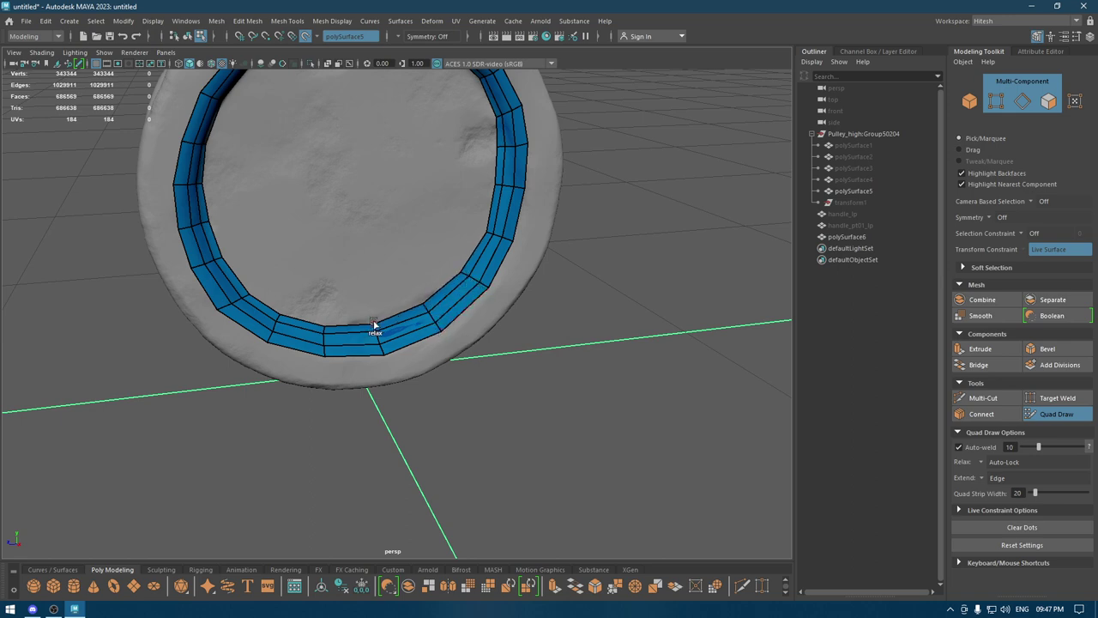
mouse_move(380, 355)
left_mouse_down("alt")
mouse_move(350, 318)
mouse_move(348, 338)
left_mouse_up("alt")
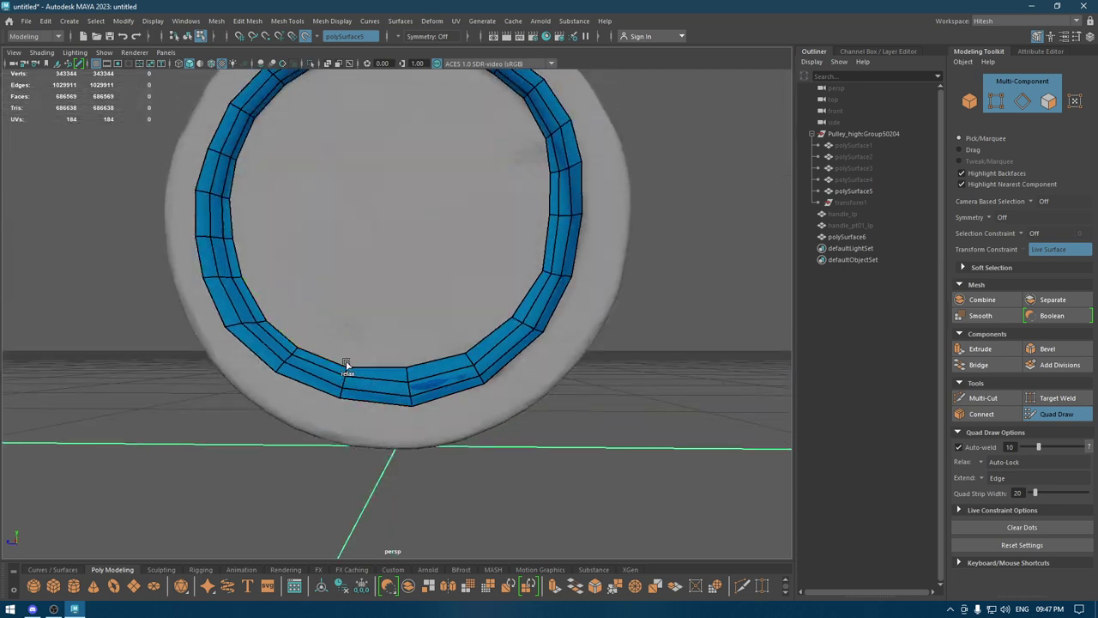
mouse_move(335, 392)
left_mouse_down("shift")
mouse_move(293, 340)
mouse_move(230, 327)
mouse_move(265, 265)
left_mouse_up("shift")
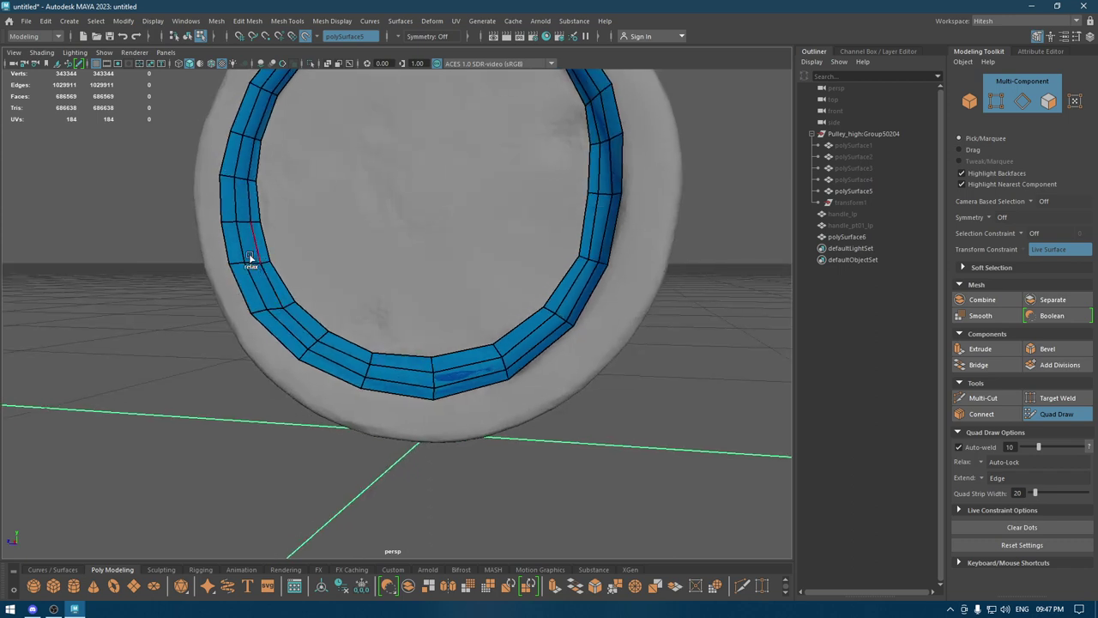
mouse_move(287, 277)
left_mouse_down("alt")
mouse_move(335, 297)
mouse_move(289, 348)
left_mouse_up("alt")
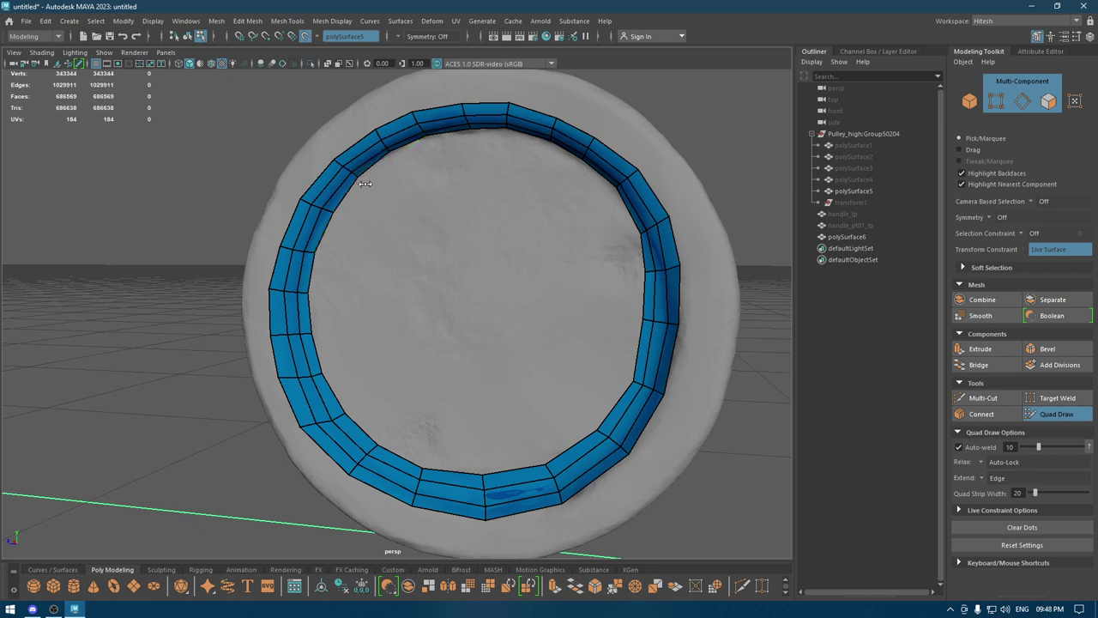
scroll(364, 180, "up", 1)
scroll(369, 184, "up", 2)
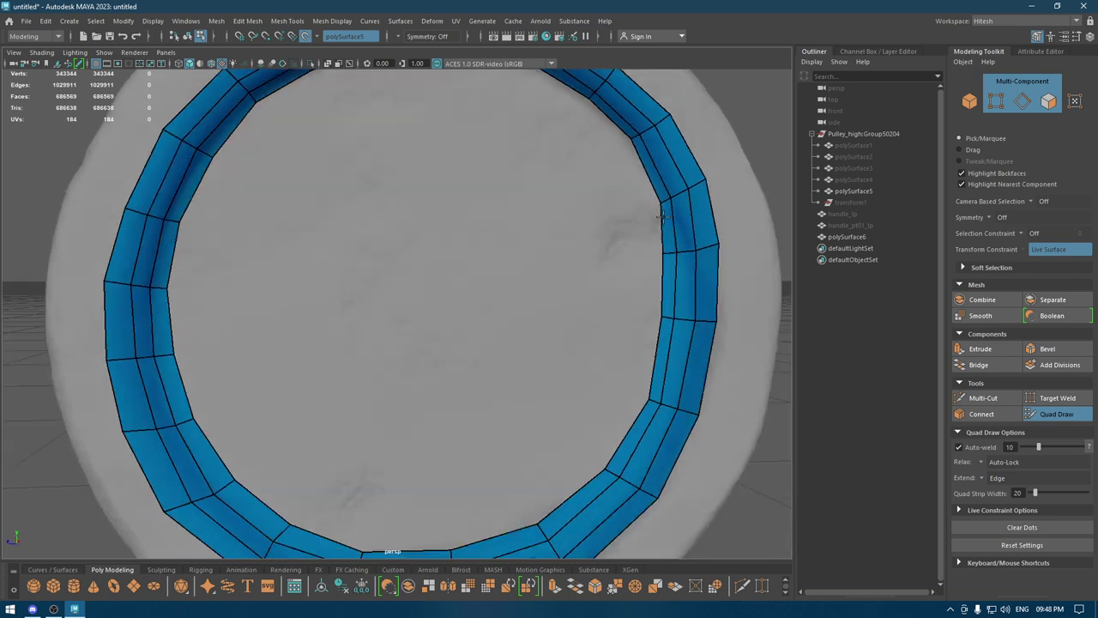
scroll(583, 163, "down", 2)
scroll(549, 112, "down", 1)
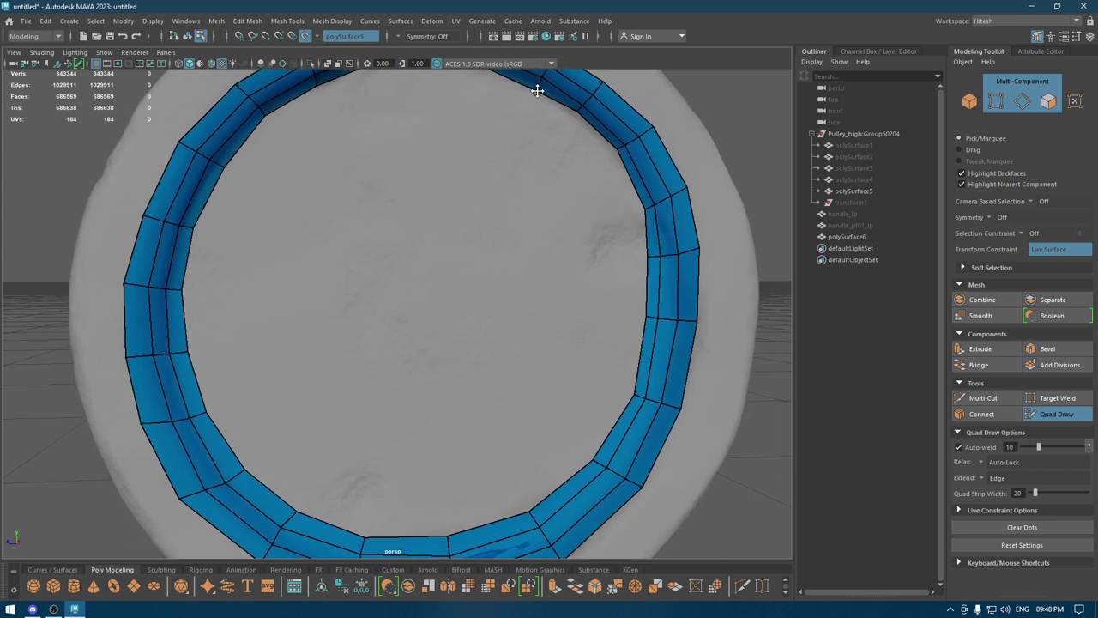
left_click_drag(537, 86, 530, 152, "alt")
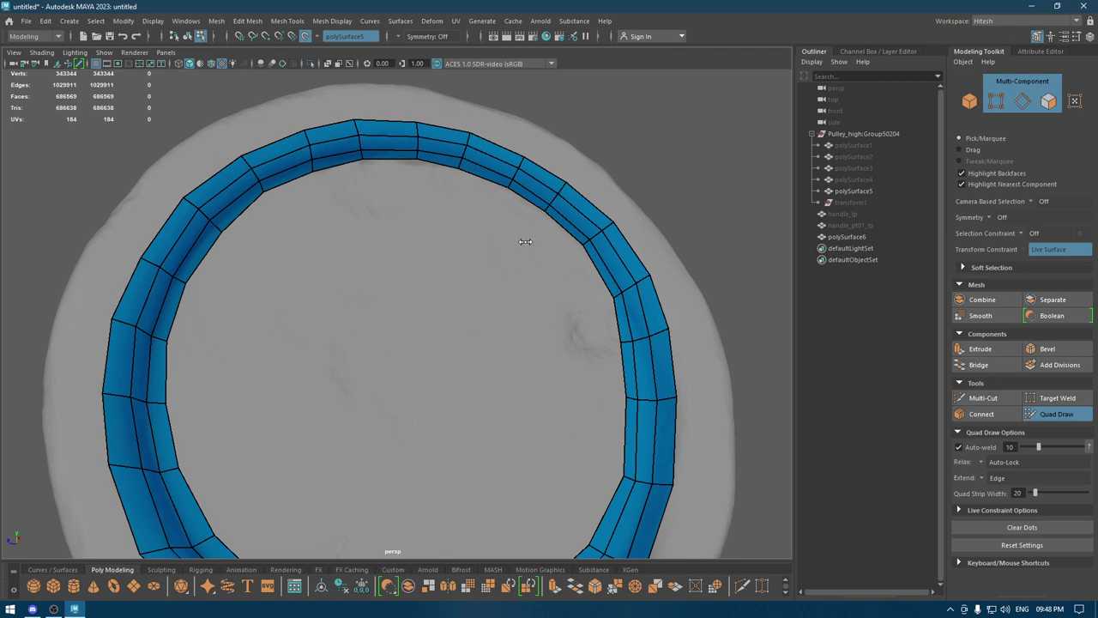
scroll(525, 241, "down", 5)
mouse_move(525, 241)
left_mouse_down("alt")
mouse_move(480, 206)
mouse_move(434, 191)
mouse_move(395, 140)
left_mouse_up("alt")
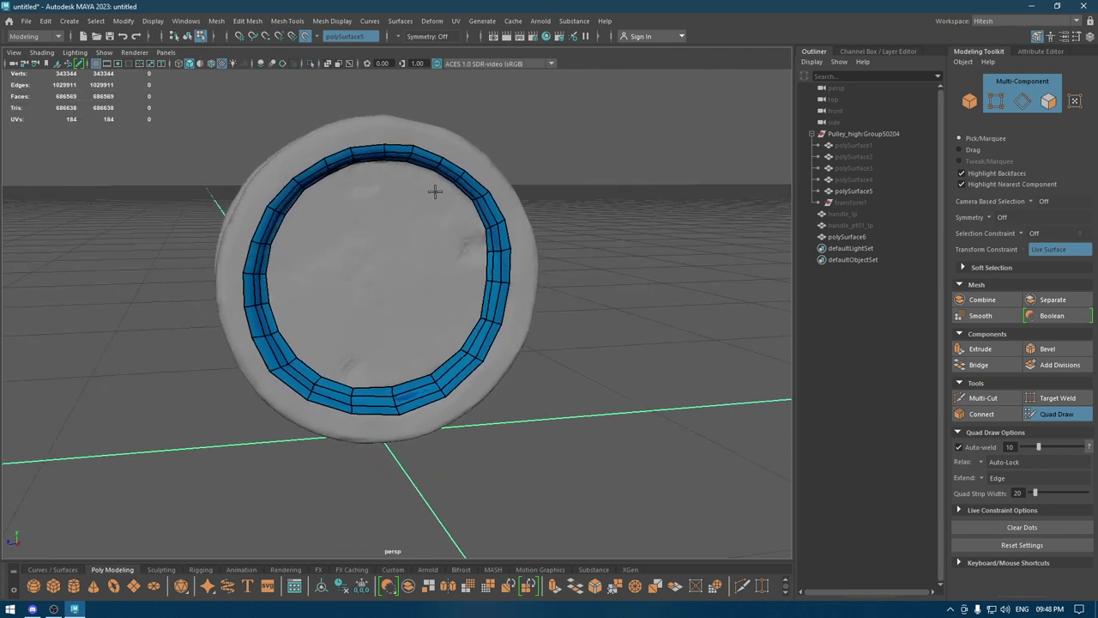
scroll(426, 267, "up", 3)
left_click_drag(426, 267, 444, 308, "alt")
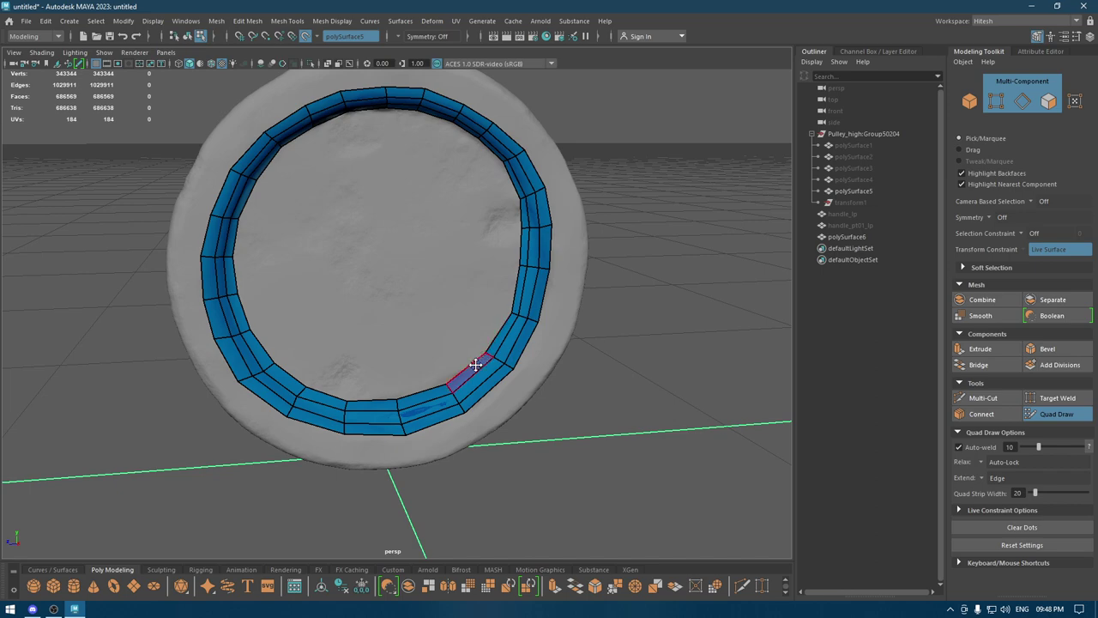
mouse_move(475, 365)
left_mouse_down("alt")
mouse_move(480, 343)
mouse_move(416, 257)
mouse_move(340, 307)
mouse_move(350, 323)
mouse_move(330, 228)
mouse_move(339, 238)
left_mouse_up("alt")
key("ctrl+z")
right_click_drag(351, 257, 331, 201, "alt")
left_click_drag(331, 201, 311, 171, "alt")
scroll(319, 206, "up", 3)
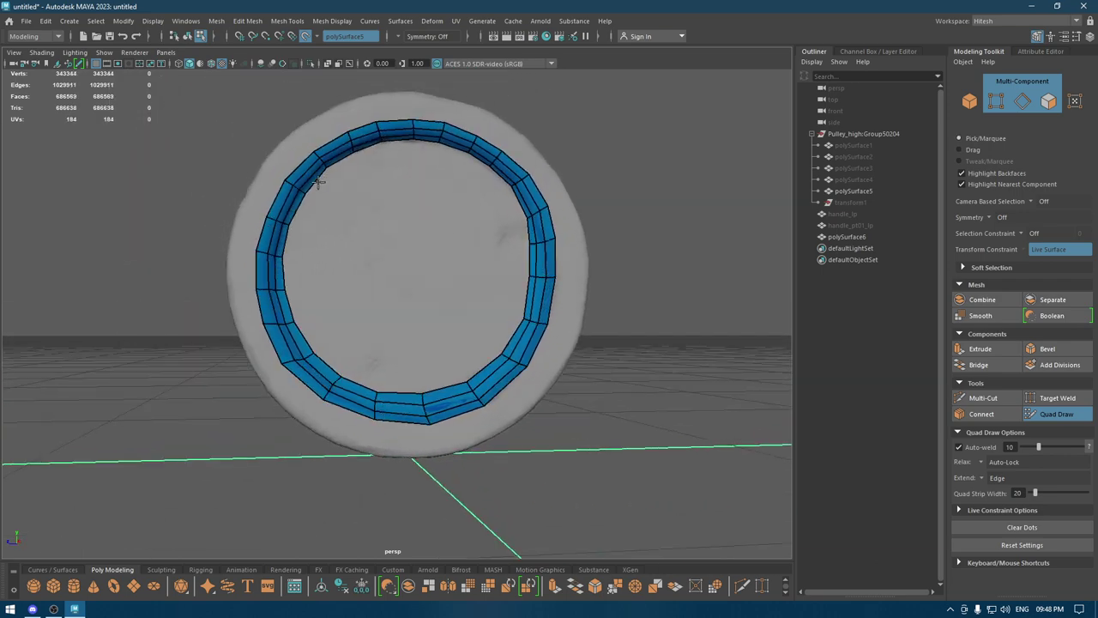
left_click_drag(420, 189, 431, 164, "alt")
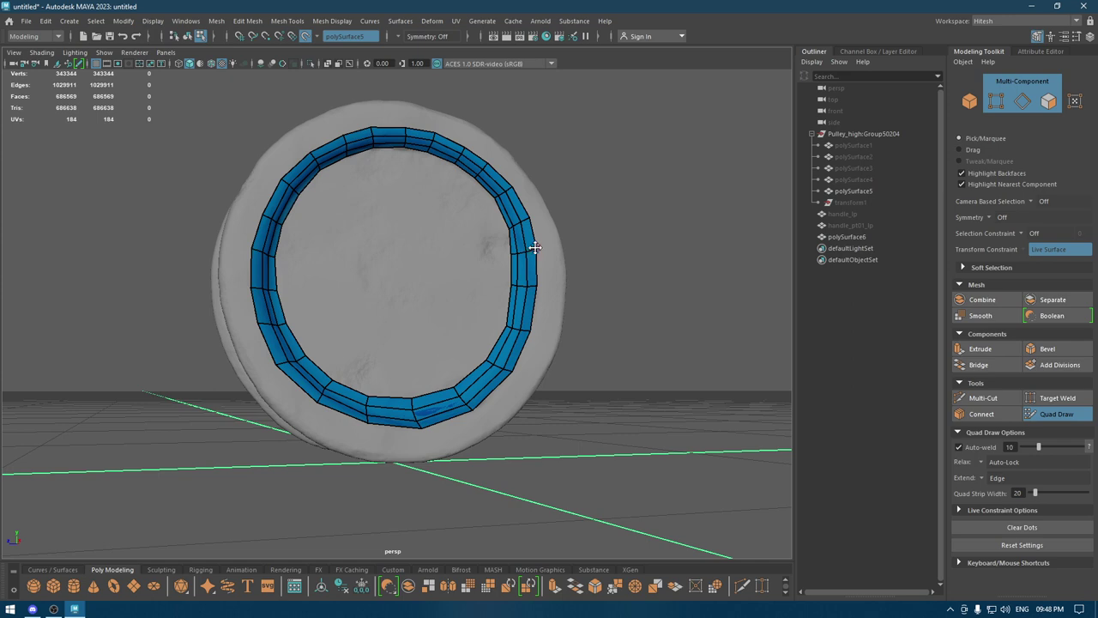
left_click_drag(534, 247, 536, 251, "alt")
scroll(534, 244, "up", 1)
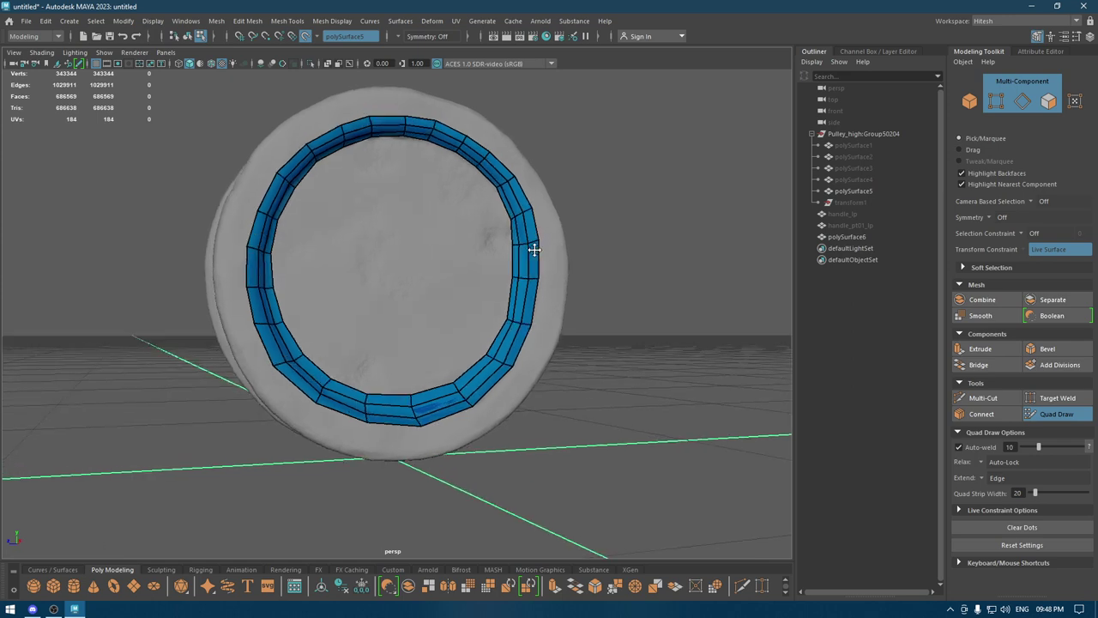
scroll(540, 257, "up", 1)
scroll(549, 236, "up", 1)
mouse_move(554, 231)
right_mouse_down("shift")
mouse_move(561, 247)
mouse_move(557, 226)
right_mouse_up("shift")
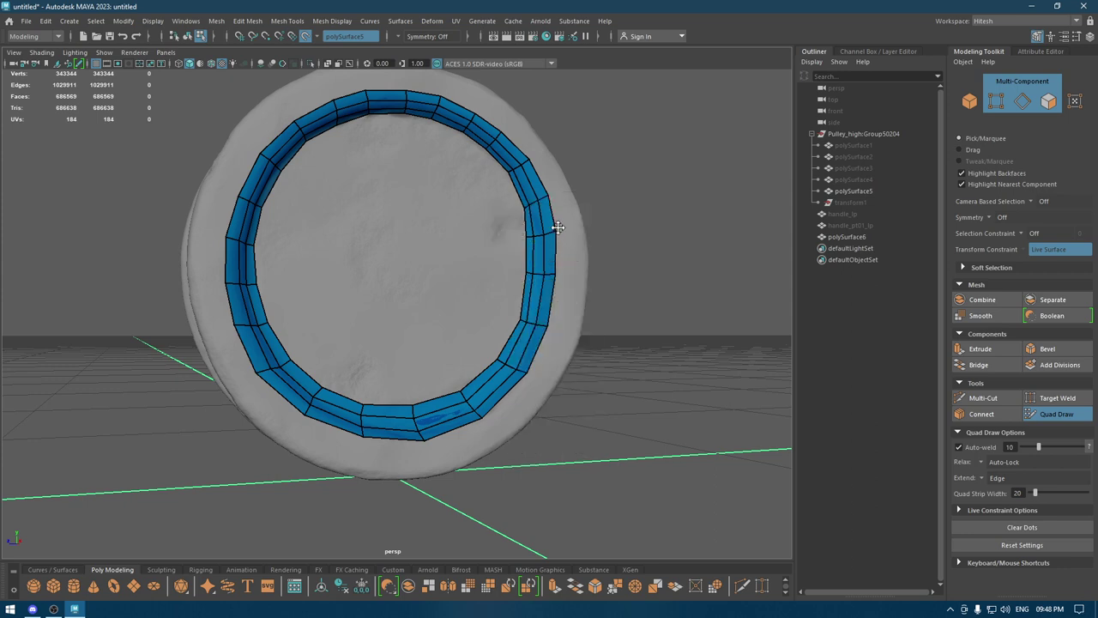
key("ctrl")
Relax the blue quad ring's right and left sides so its edges sit evenly on the scan
right_click(558, 245)
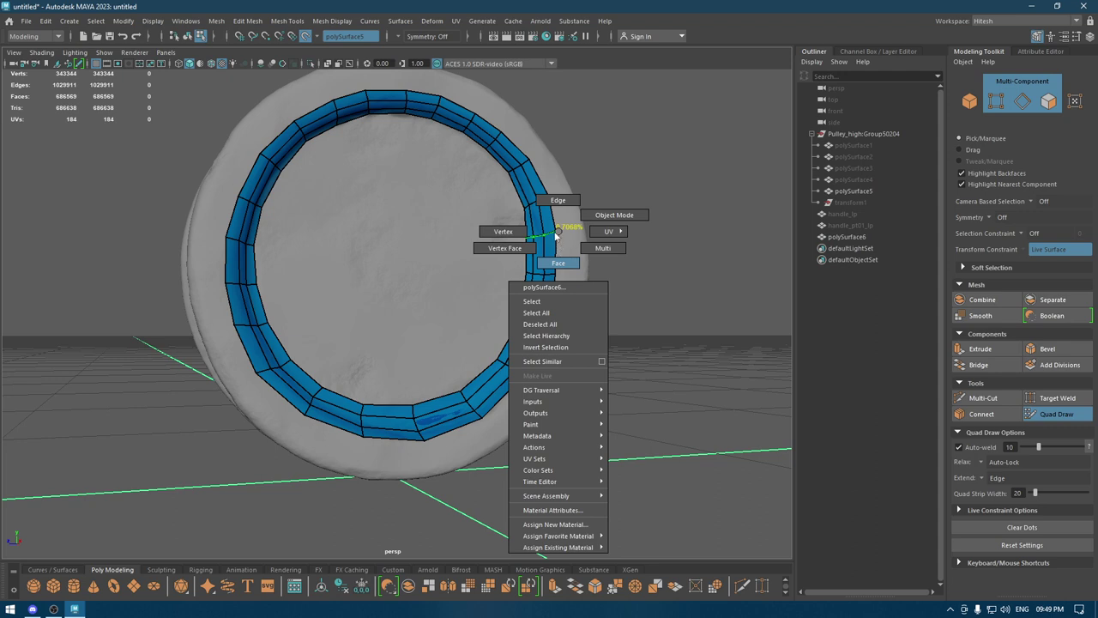
left_click(556, 235)
left_click_drag(560, 264, 553, 242, "alt")
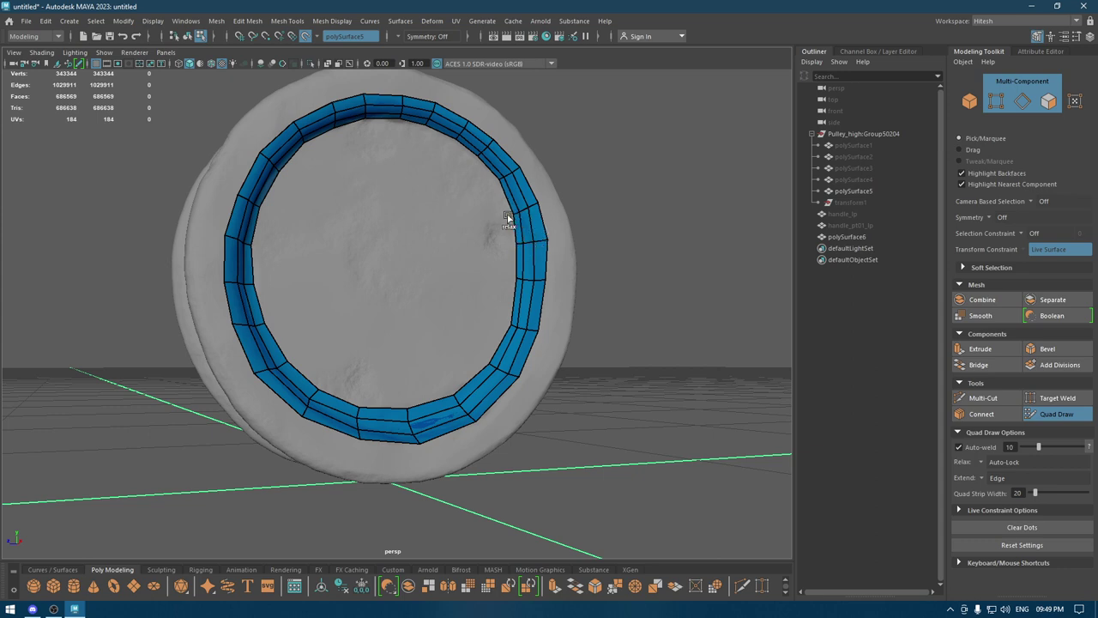
left_click_drag(508, 215, 496, 176, "shift")
scroll(478, 200, "up", 3)
scroll(515, 255, "up", 2)
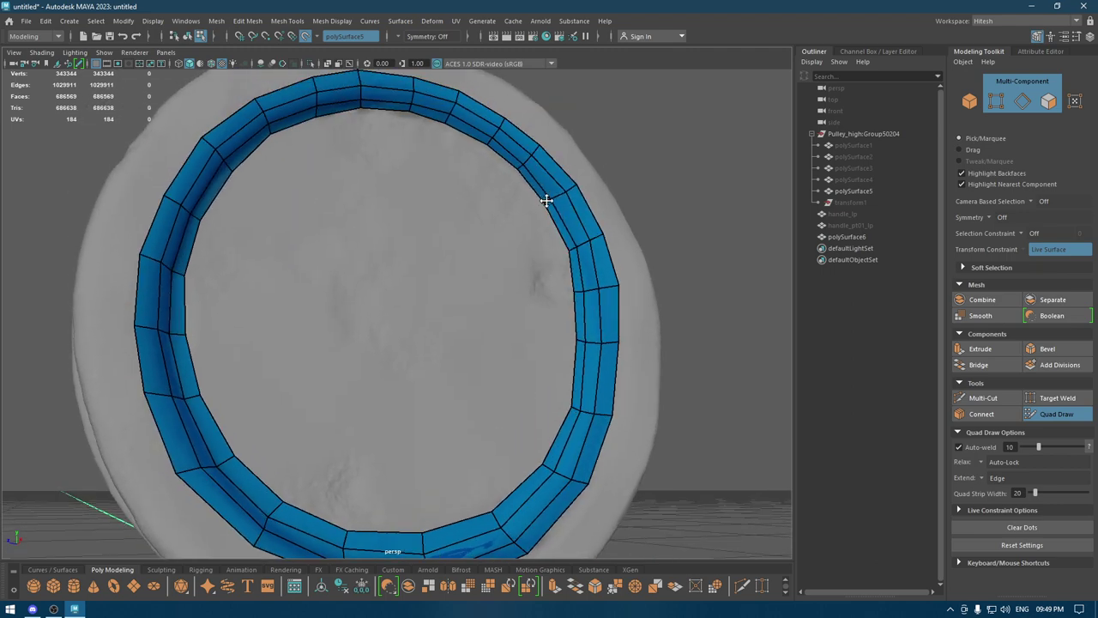
mouse_move(547, 204)
left_mouse_down("shift")
mouse_move(493, 135)
mouse_move(248, 114)
mouse_move(319, 89)
mouse_move(306, 246)
mouse_move(254, 306)
left_mouse_up("shift")
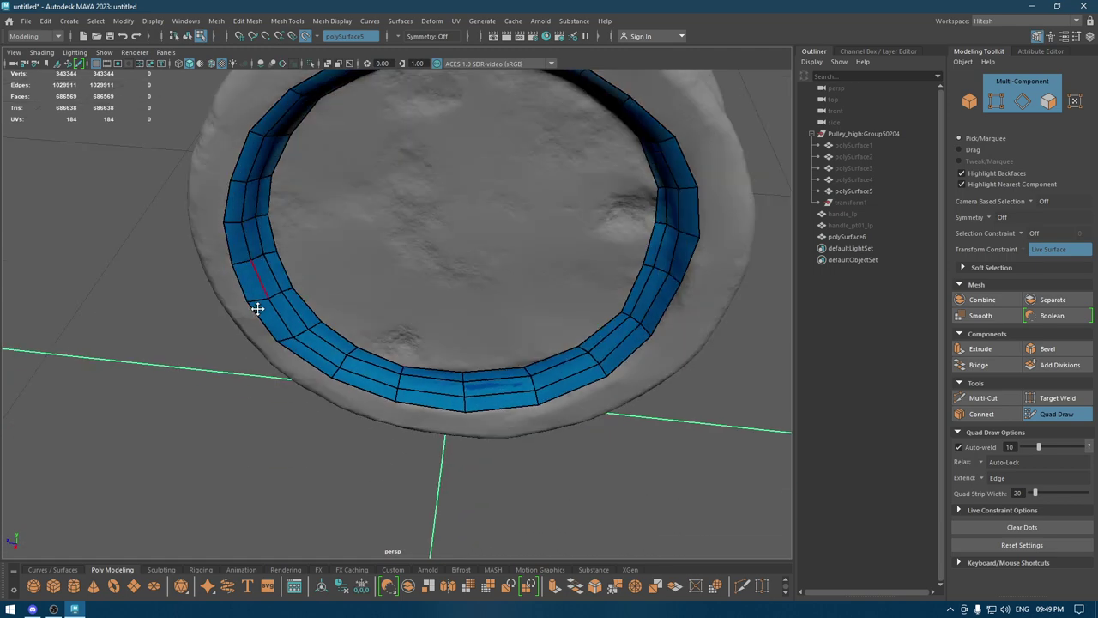
mouse_move(250, 191)
left_mouse_down("shift")
mouse_move(263, 265)
mouse_move(294, 343)
mouse_move(343, 385)
mouse_move(345, 371)
left_mouse_up("shift")
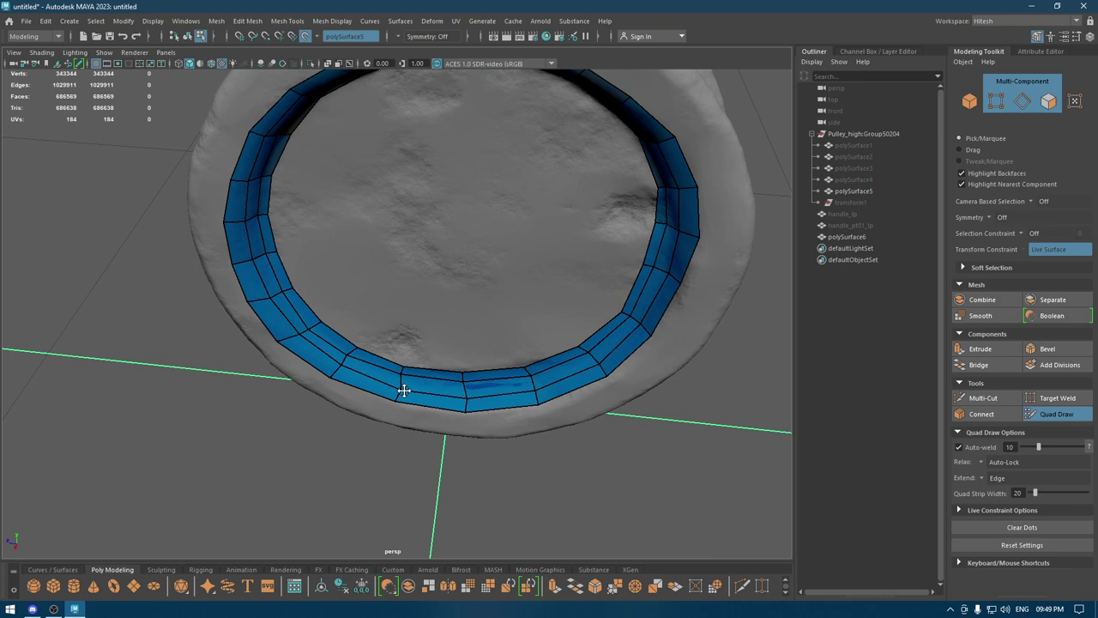
Orbit around the ring's bottom and left side to a low front view to check the band
left_click_drag(483, 395, 509, 370, "alt")
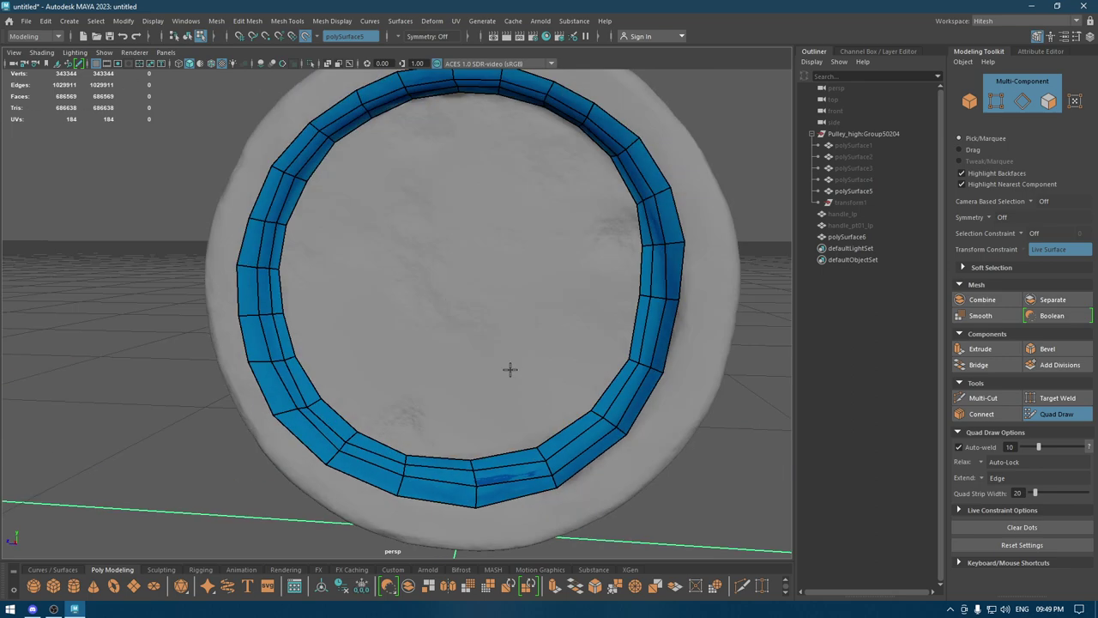
scroll(523, 422, "up", 3)
left_click_drag(522, 422, 497, 399, "alt")
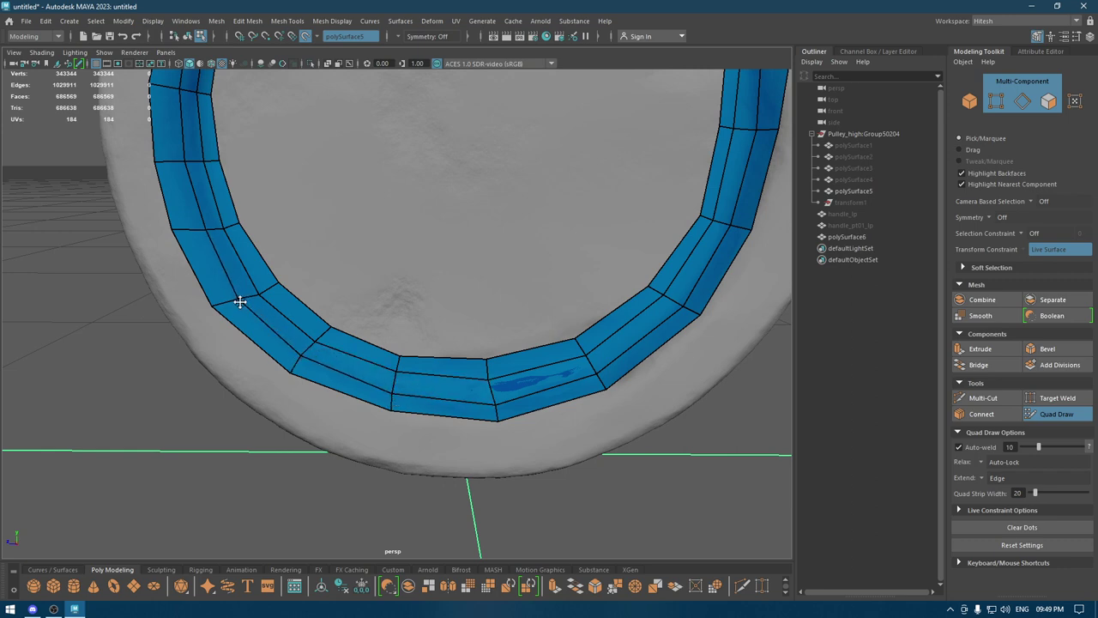
mouse_move(241, 301)
middle_mouse_down("alt")
mouse_move(272, 313)
mouse_move(314, 405)
middle_mouse_up("alt")
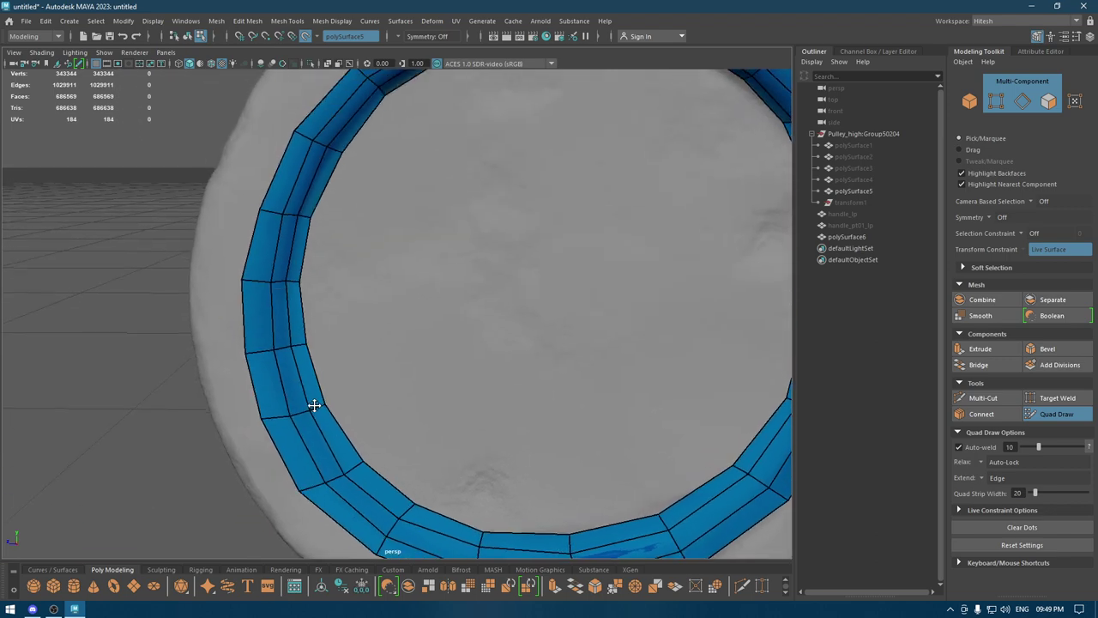
middle_click_drag(318, 221, 343, 260, "alt")
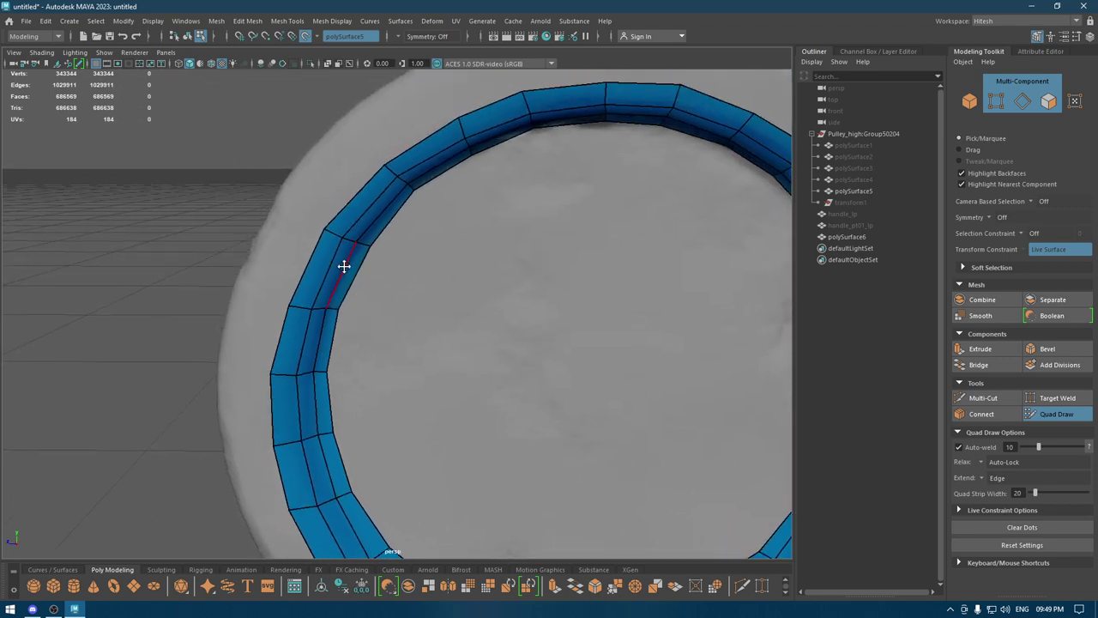
left_click_drag(342, 243, 453, 191, "alt")
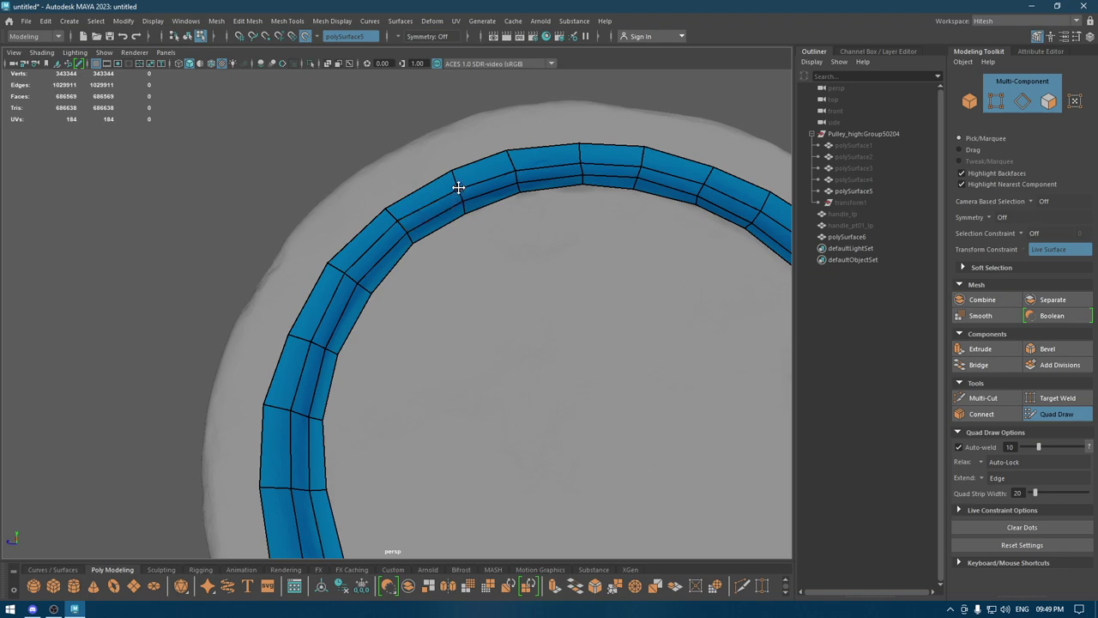
scroll(504, 243, "down", 5)
mouse_move(504, 242)
left_mouse_down("alt")
mouse_move(543, 326)
mouse_move(522, 422)
mouse_move(419, 187)
left_mouse_up("alt")
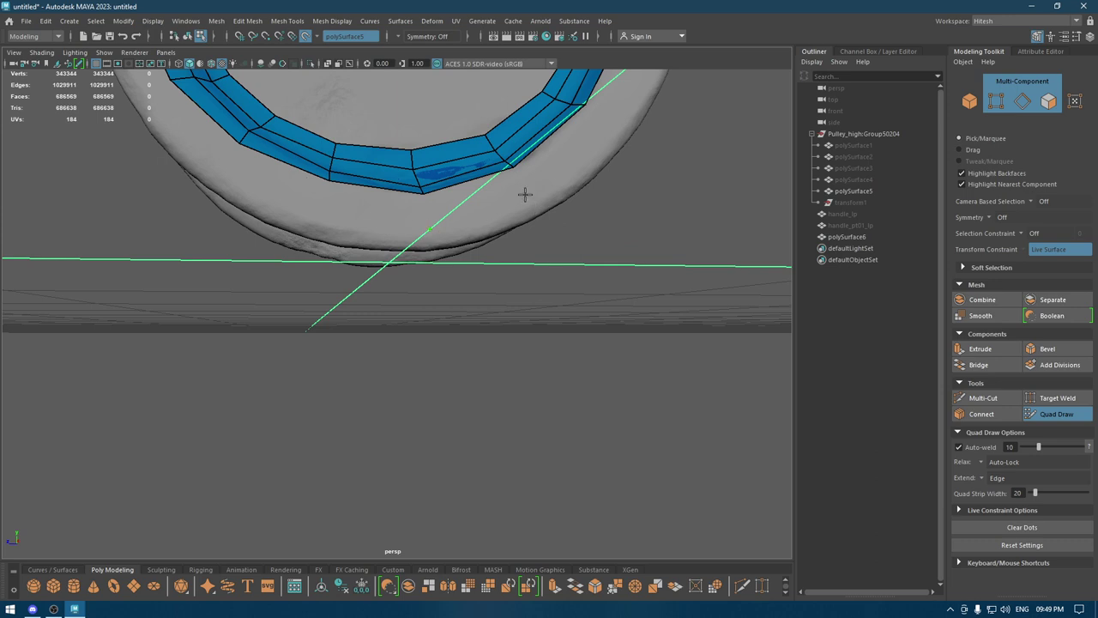
Add the first outer quads below the ring's bottom edge and pull one corner into place
left_click(481, 199, "shift")
mouse_move(503, 208)
left_mouse_down("alt")
mouse_move(522, 209)
mouse_move(517, 167)
mouse_move(497, 233)
mouse_move(520, 277)
mouse_move(485, 285)
left_mouse_up("alt")
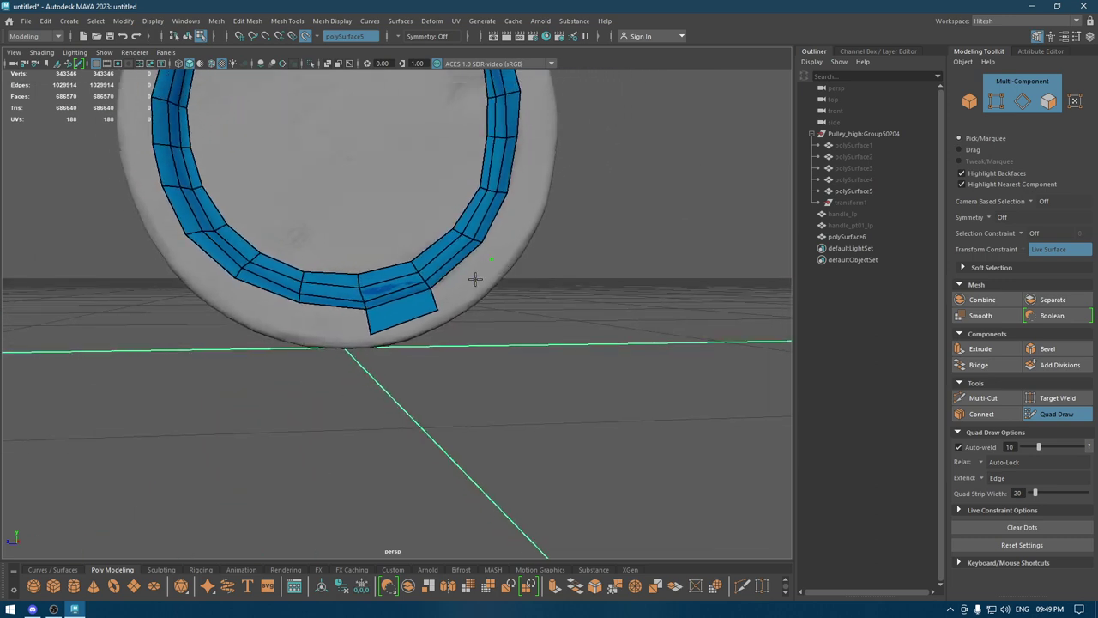
left_click(489, 259, "shift")
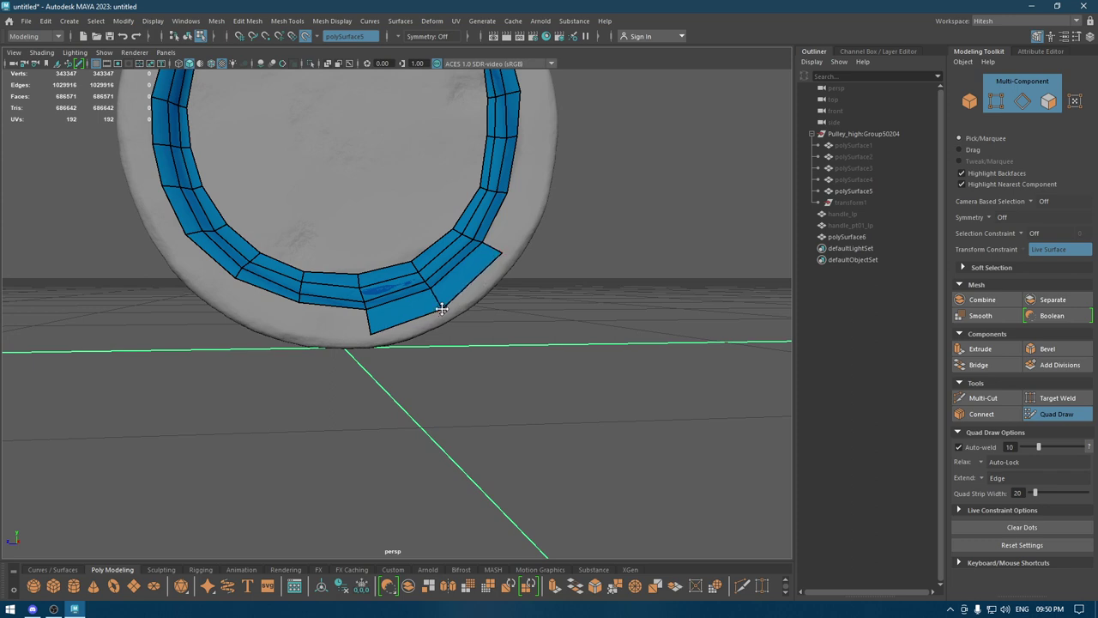
mouse_move(487, 272)
left_mouse_down("alt")
mouse_move(433, 368)
mouse_move(441, 257)
mouse_move(394, 318)
left_mouse_up("alt")
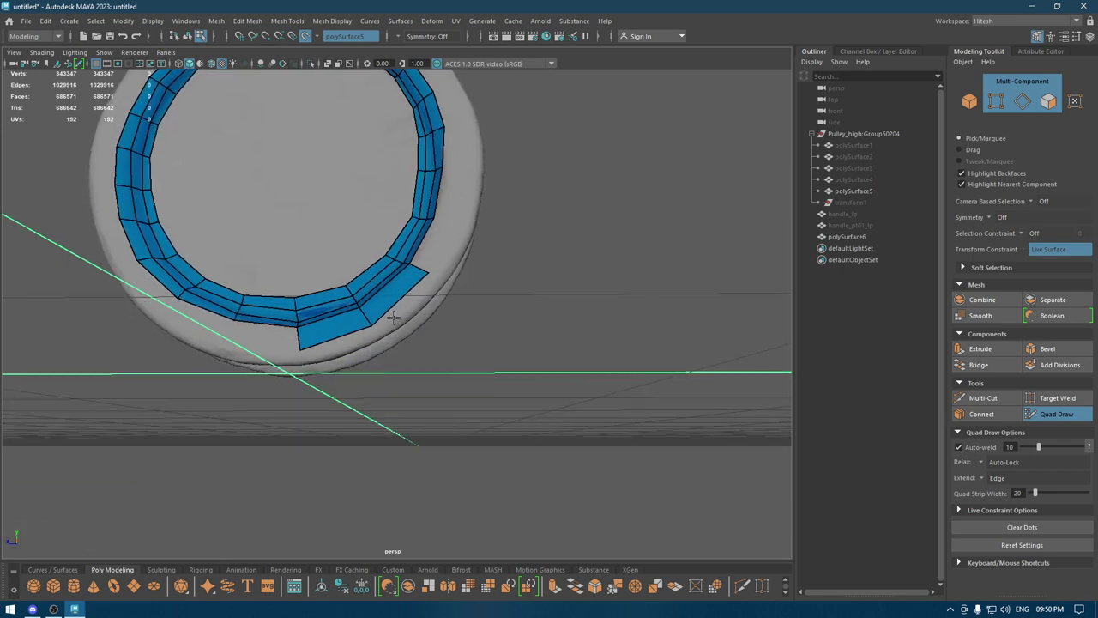
left_click(373, 326, "shift")
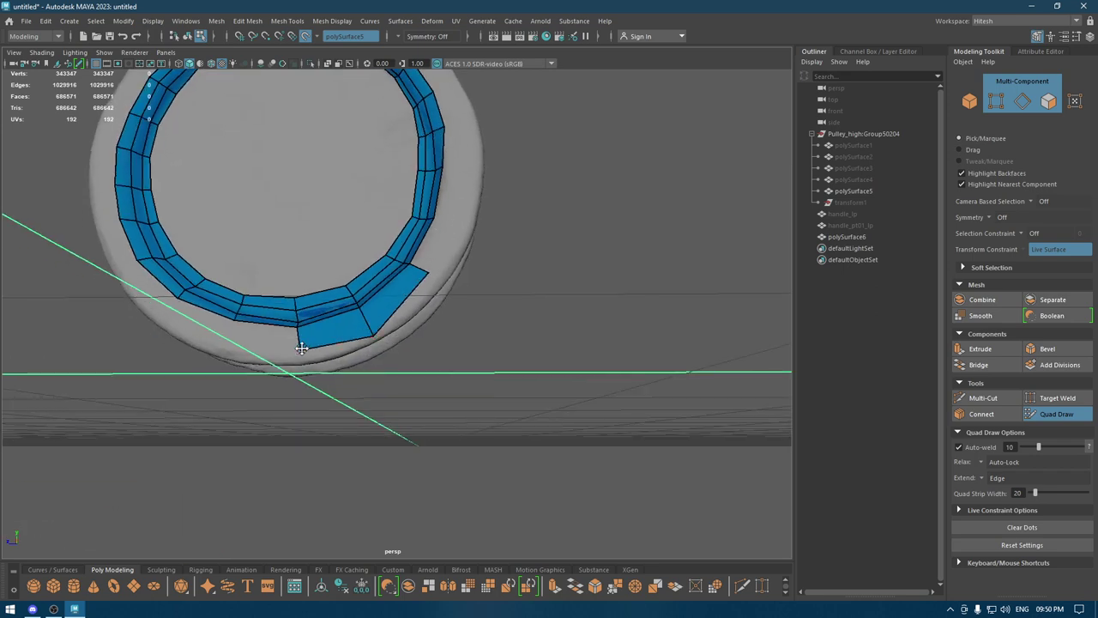
left_click_drag(300, 357, 299, 361)
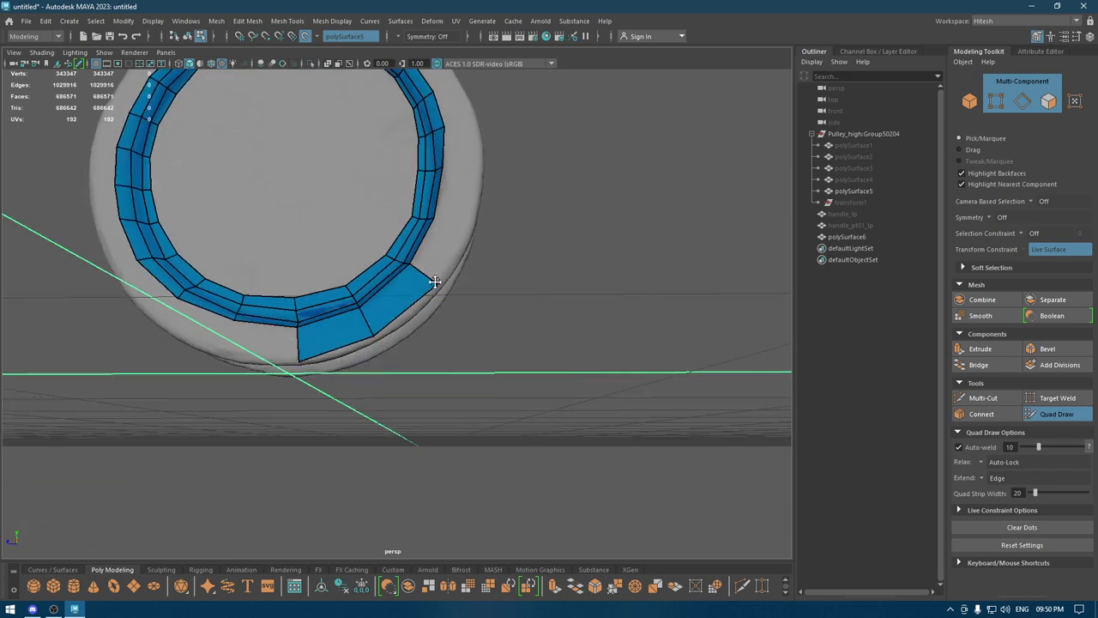
left_click_drag(425, 270, 455, 281, "alt")
right_click_drag(456, 280, 478, 279, "alt")
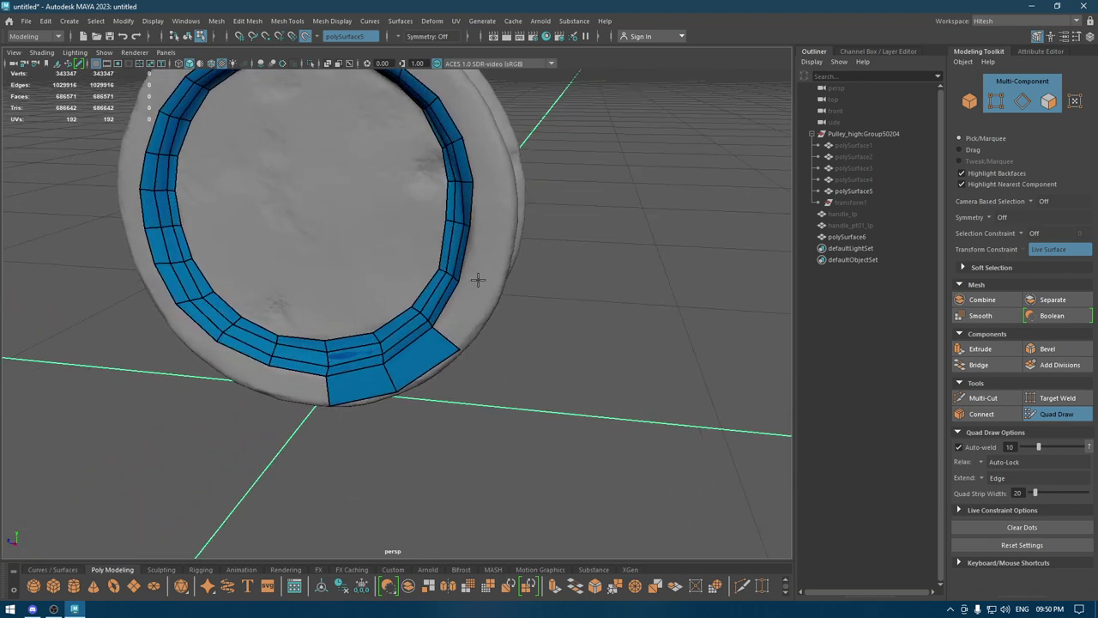
Fill outer quads up the ring's right side to its top-right
left_click(495, 294)
left_click(470, 313, "shift")
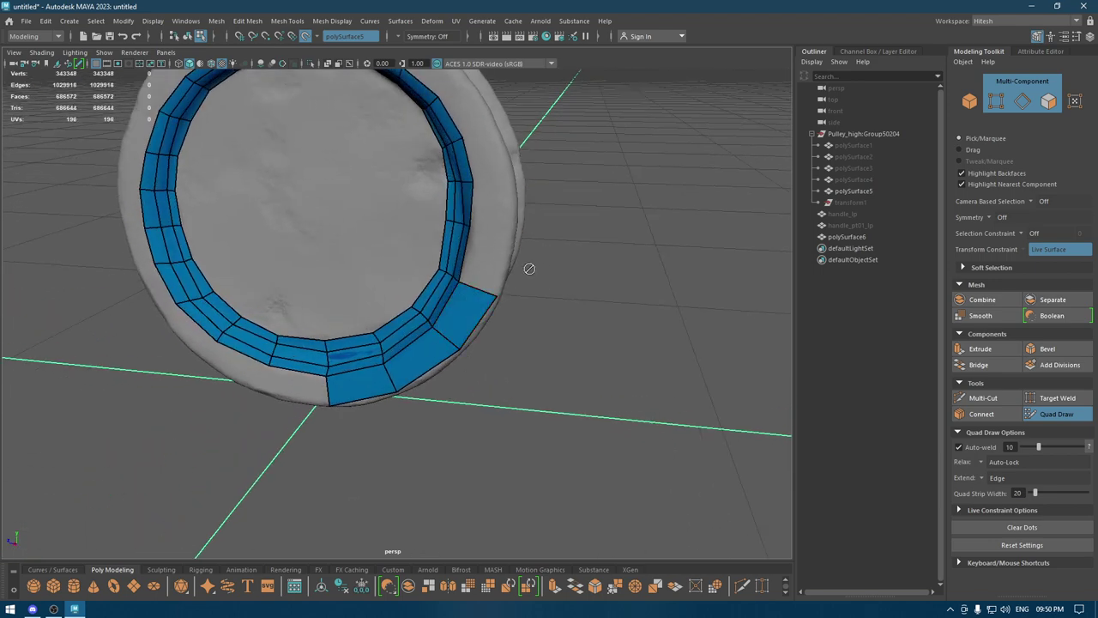
left_click(495, 257, "shift")
mouse_move(495, 256)
left_mouse_down("alt")
mouse_move(496, 226)
mouse_move(508, 265)
left_mouse_up("alt")
left_click(502, 234, "shift")
left_click(499, 242, "shift")
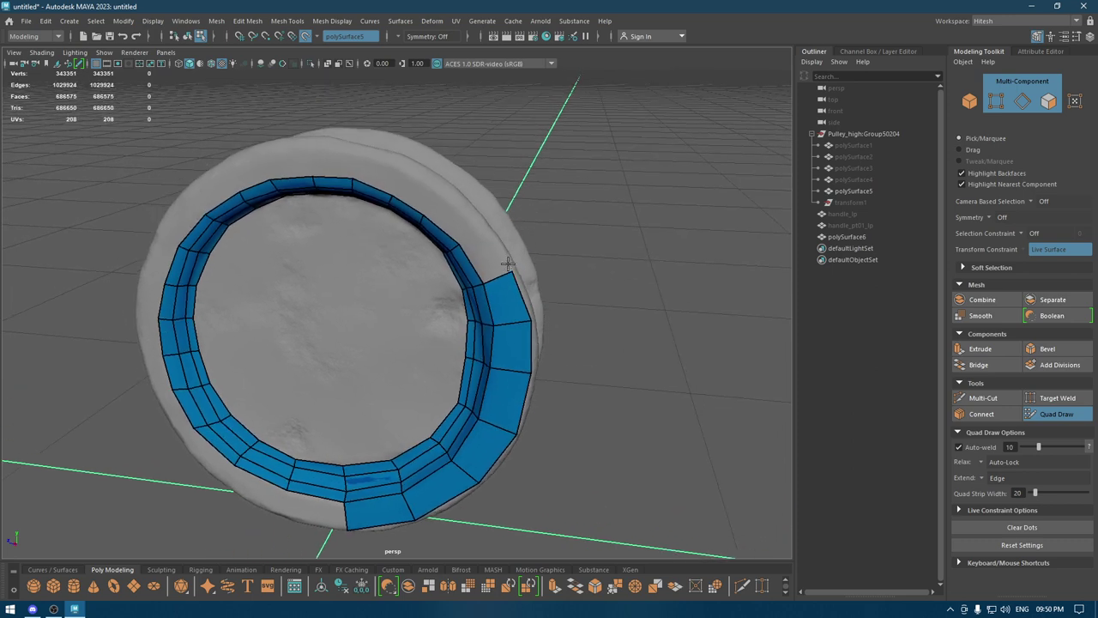
left_click(486, 253, "shift")
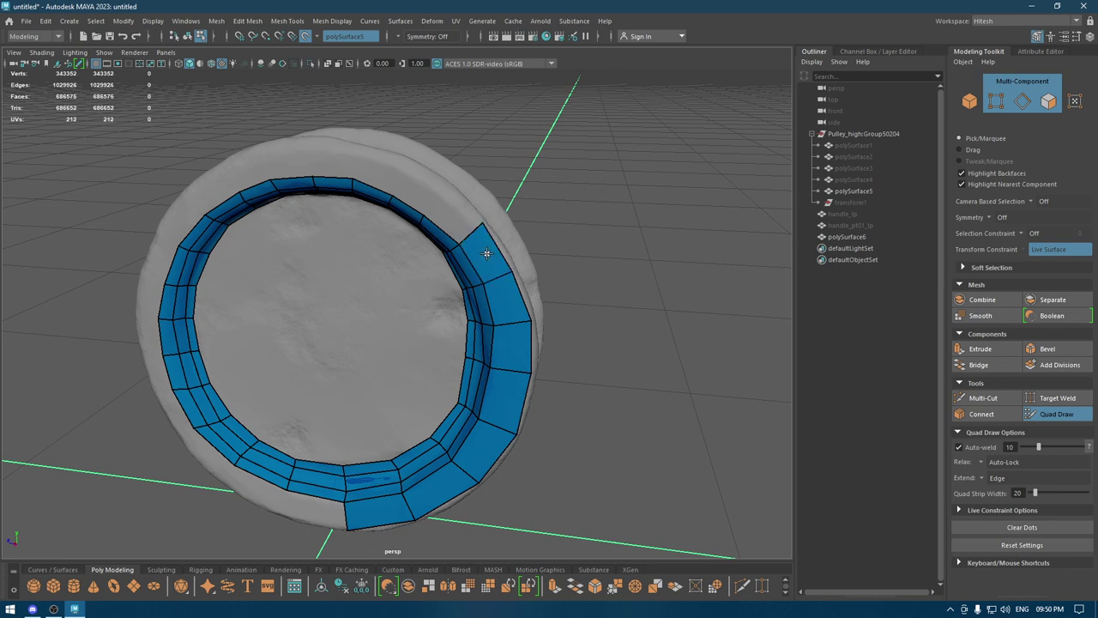
left_click(444, 184, "shift")
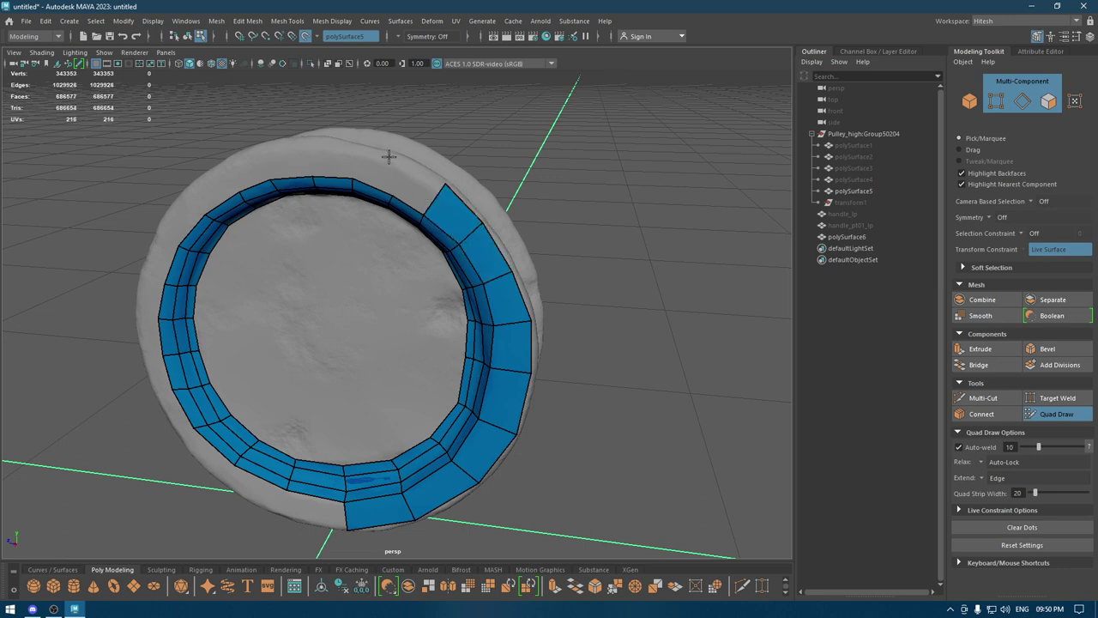
Add outer quads along the ring's top, working leftward from the top quad
left_click(397, 184, "shift")
mouse_move(398, 188)
left_mouse_down("alt")
mouse_move(400, 157)
mouse_move(400, 188)
left_mouse_up("alt")
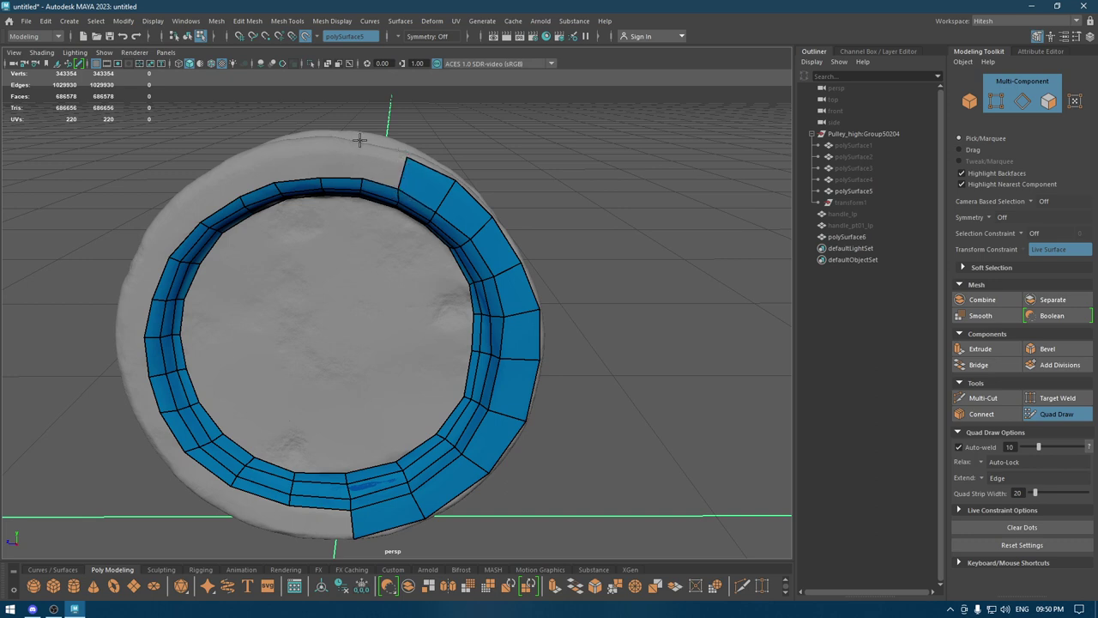
left_click_drag(361, 144, 392, 235, "alt")
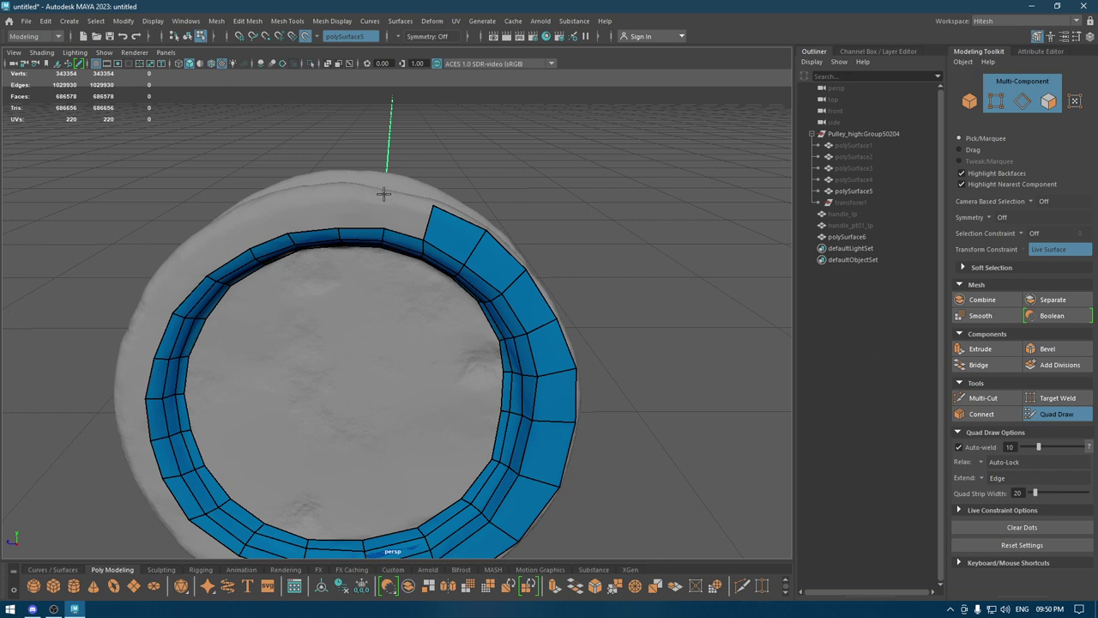
left_click(397, 202, "shift")
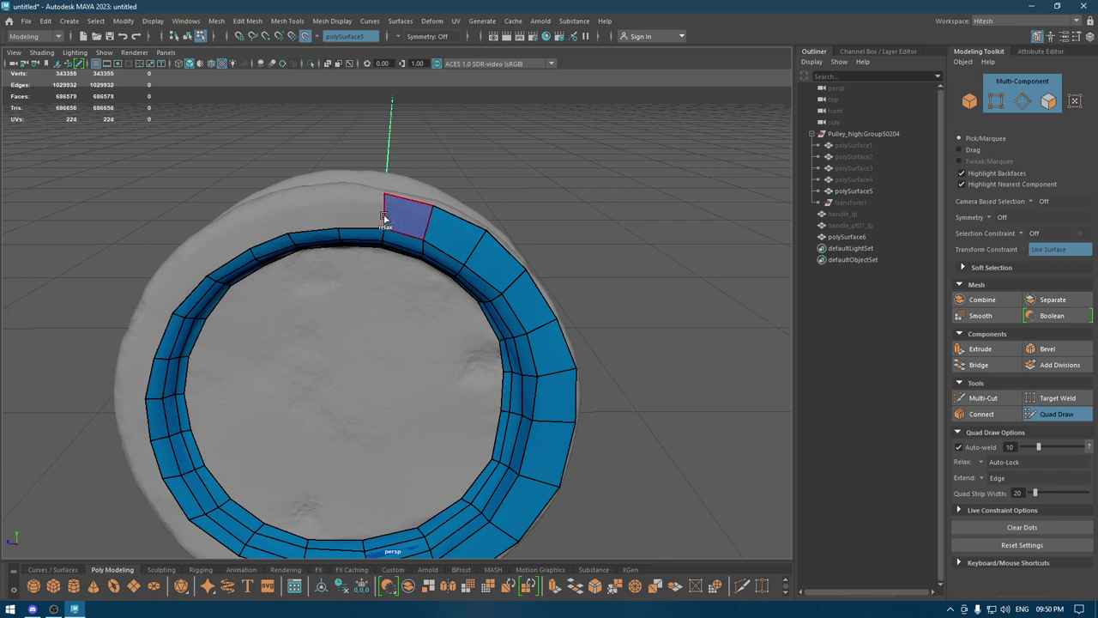
left_click(339, 185)
left_click(358, 203, "shift")
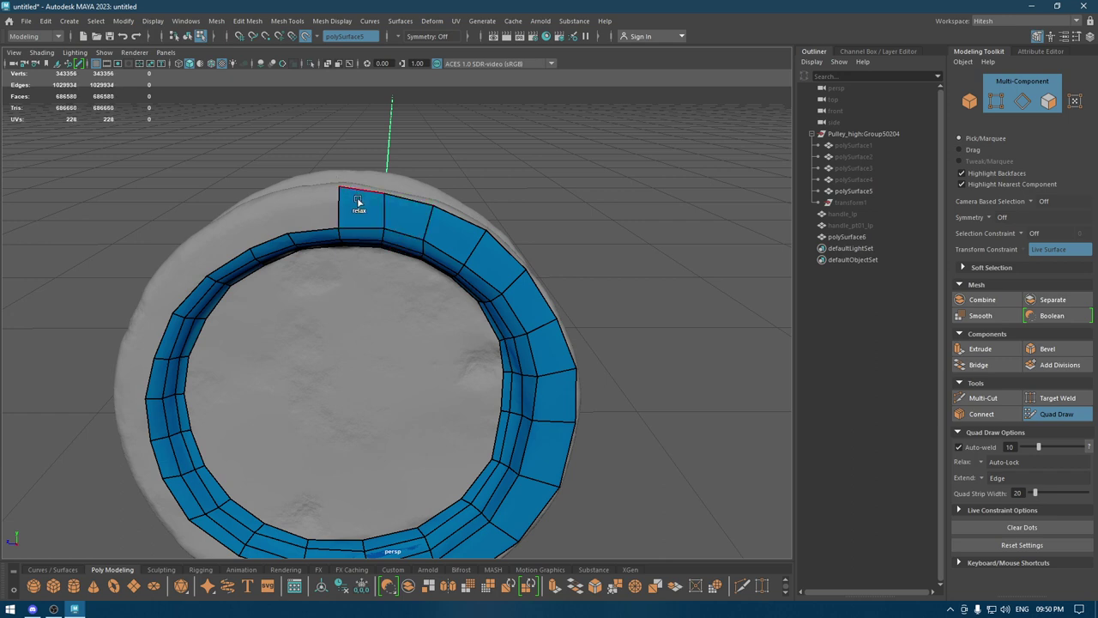
left_click(277, 195)
left_click(289, 209, "shift")
Continue the outer strip leftward, filling the ring's top-left corner
left_click_drag(292, 210, 441, 176, "alt")
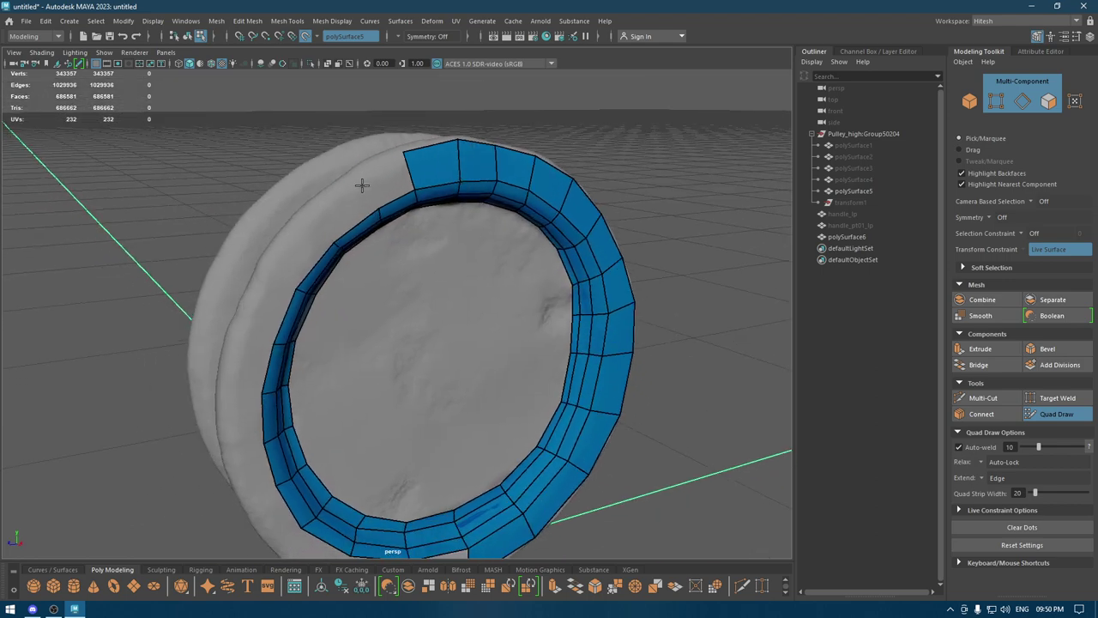
left_click(361, 173)
left_click(382, 175, "shift")
mouse_move(360, 215)
left_mouse_down("alt")
mouse_move(286, 188)
mouse_move(343, 193)
left_mouse_up("alt")
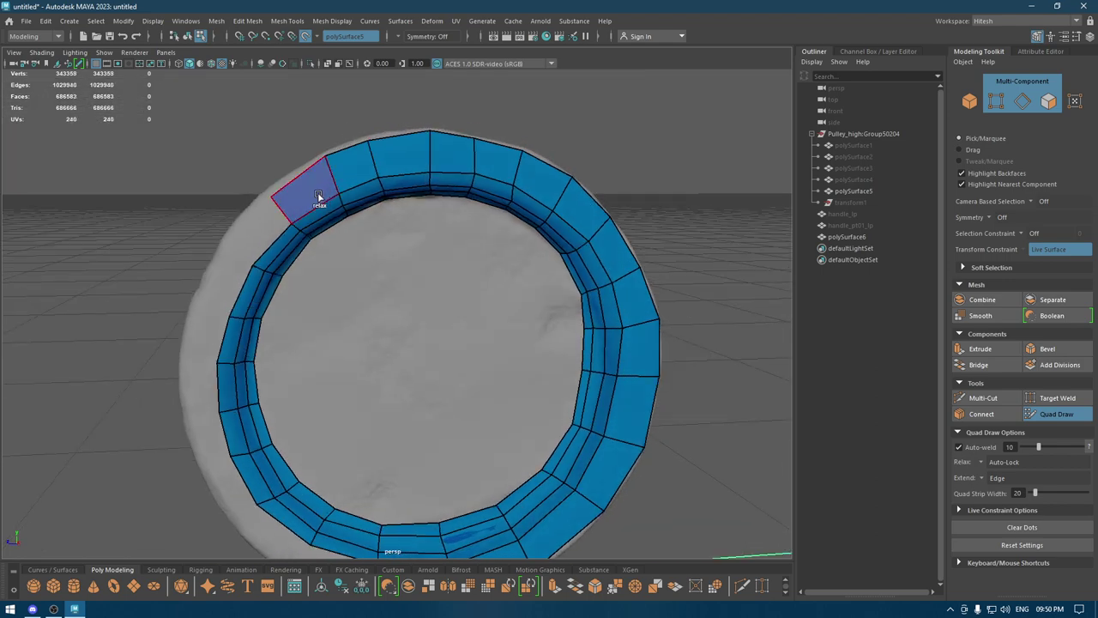
left_click(316, 199, "shift")
left_click(231, 244)
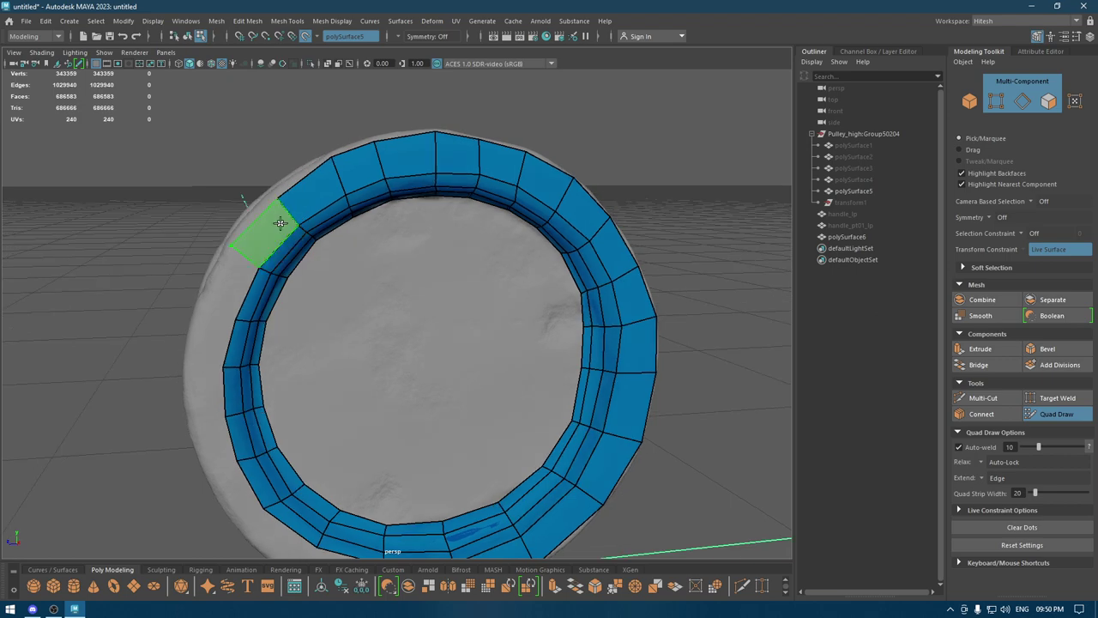
left_click(245, 236, "shift")
mouse_move(244, 240)
left_mouse_down("alt")
mouse_move(250, 285)
mouse_move(275, 177)
left_mouse_up("alt")
Extend the outer strip down the ring's left side with new quads
left_click(221, 306)
left_click(250, 288, "shift")
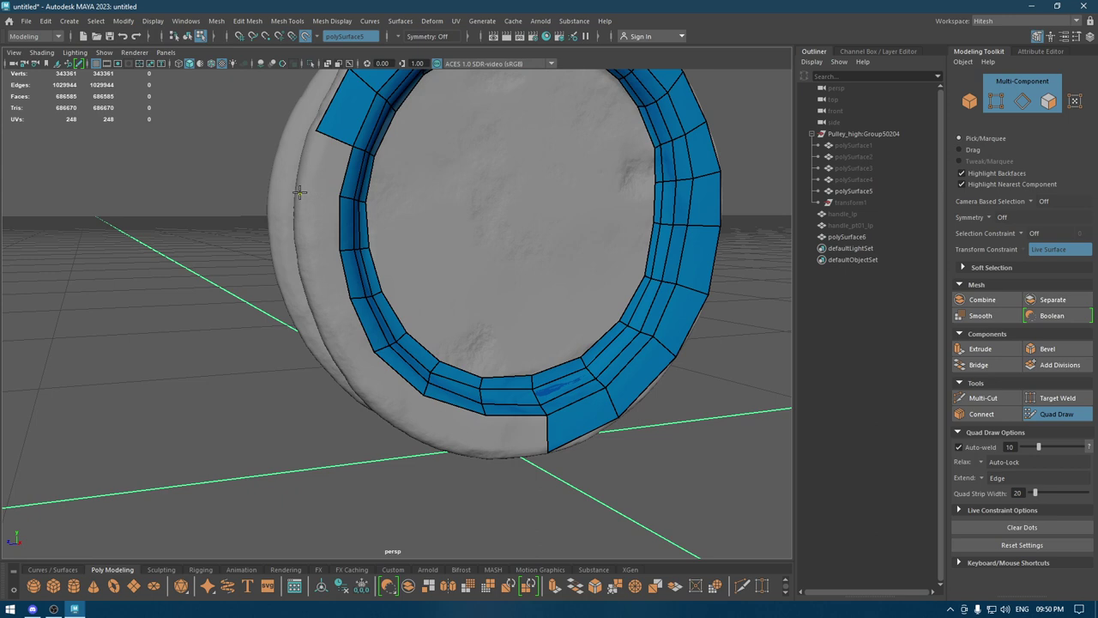
left_click(299, 192)
left_click(308, 210, "shift")
left_click(304, 249)
left_click(316, 221, "shift")
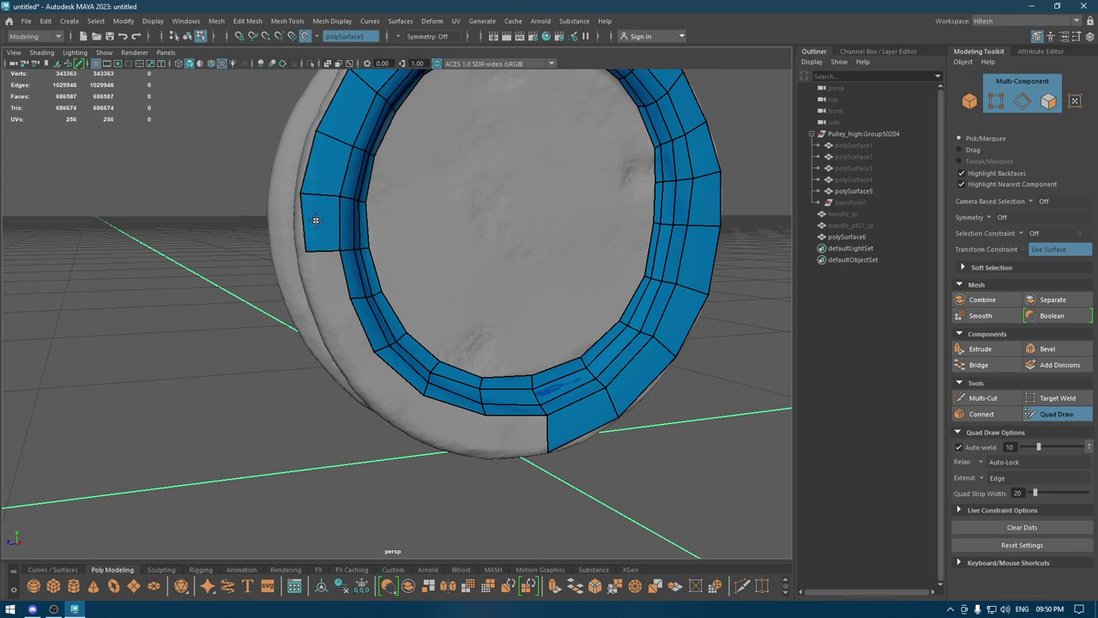
left_click(315, 309)
left_click(328, 276, "shift")
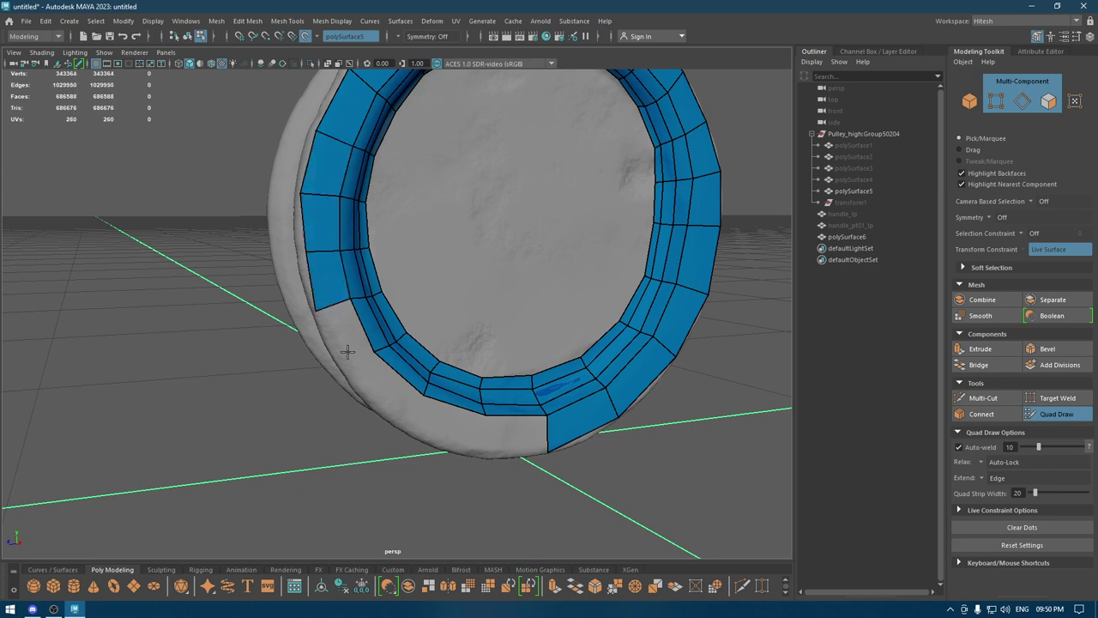
left_click(348, 363)
left_click(347, 328, "shift")
Add quads along the ring's bottom beneath the wheel
left_click_drag(347, 328, 317, 123, "alt")
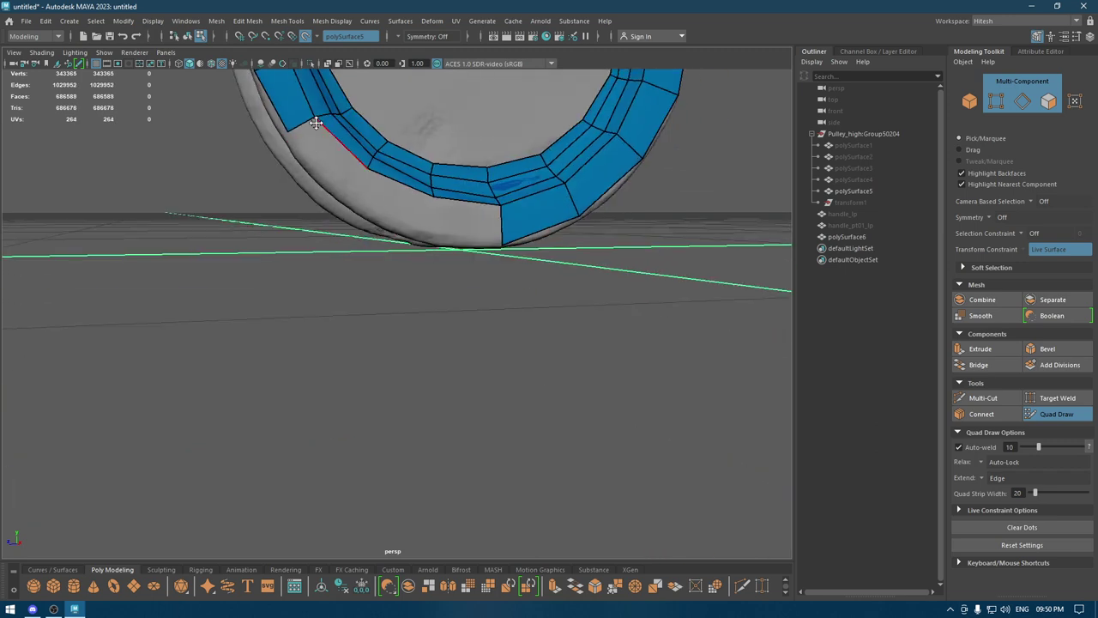
left_click(345, 195)
left_click(330, 163, "shift")
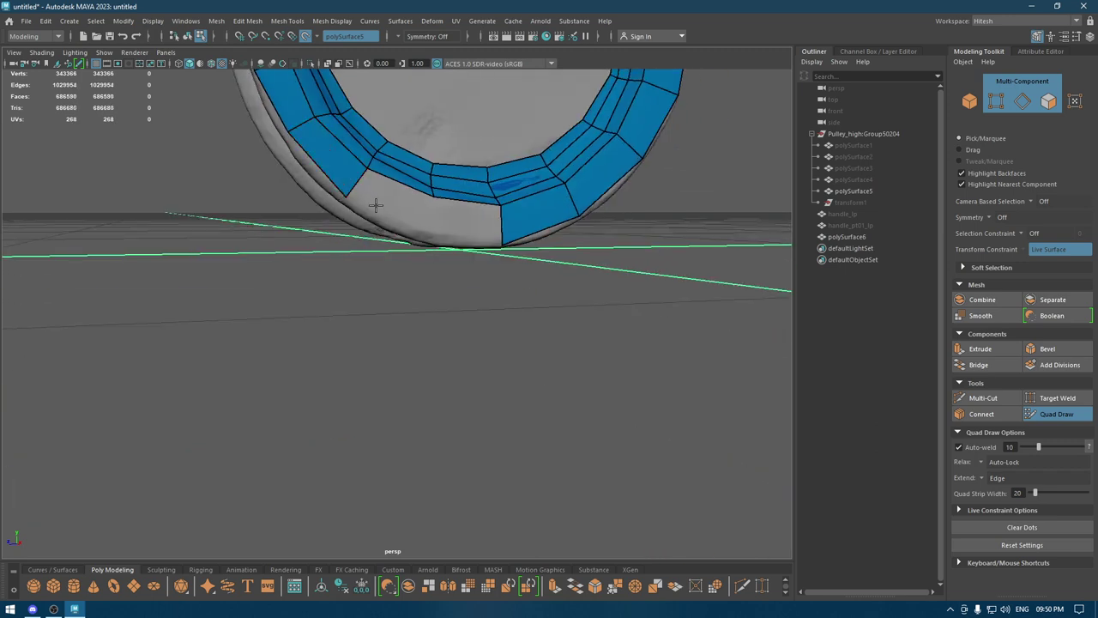
left_click(425, 232)
left_click(409, 196, "shift")
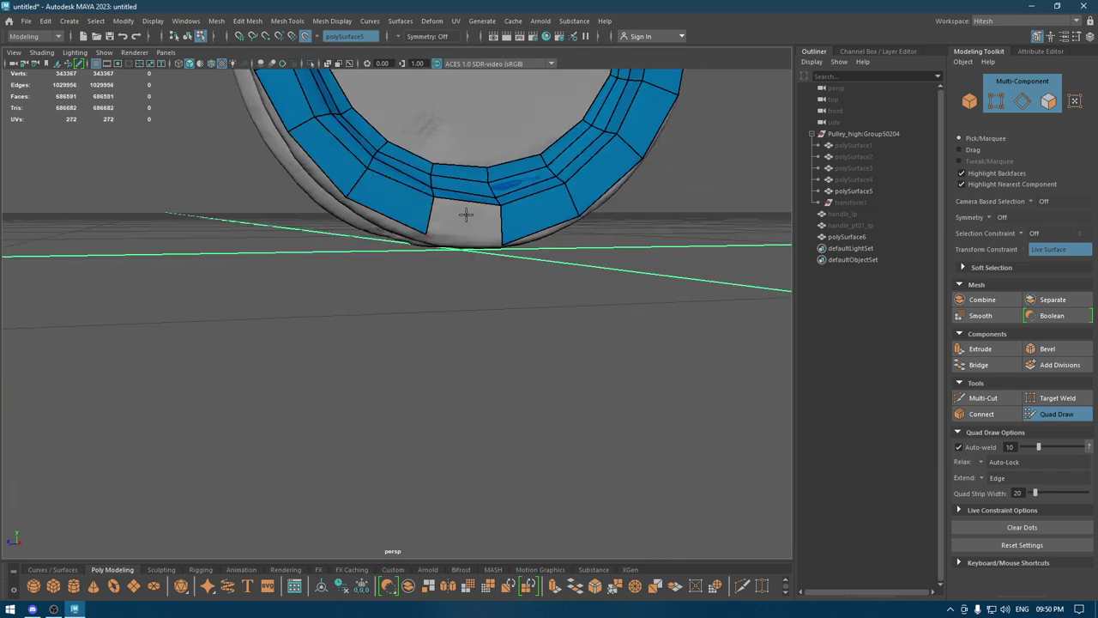
left_click(468, 219, "shift")
mouse_move(478, 228)
left_mouse_down("alt")
mouse_move(457, 225)
mouse_move(440, 245)
left_mouse_up("alt")
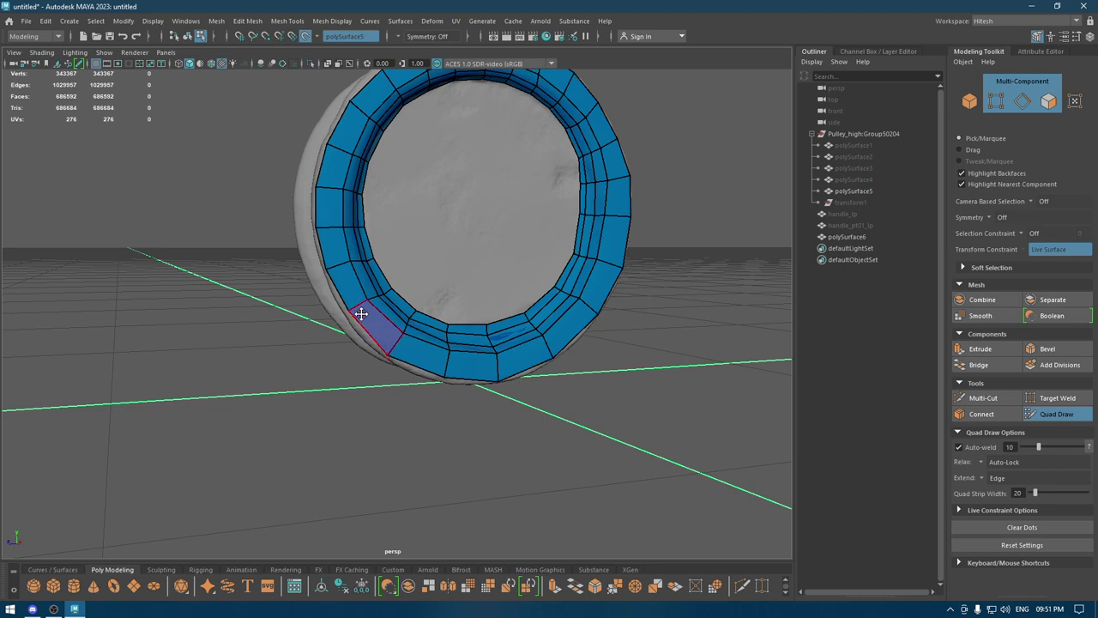
Fill the final quad at the ring's bottom, closing the outer strip, and view it at three-quarters
mouse_move(373, 303)
left_mouse_down("alt")
mouse_move(391, 339)
mouse_move(452, 353)
left_mouse_up("alt")
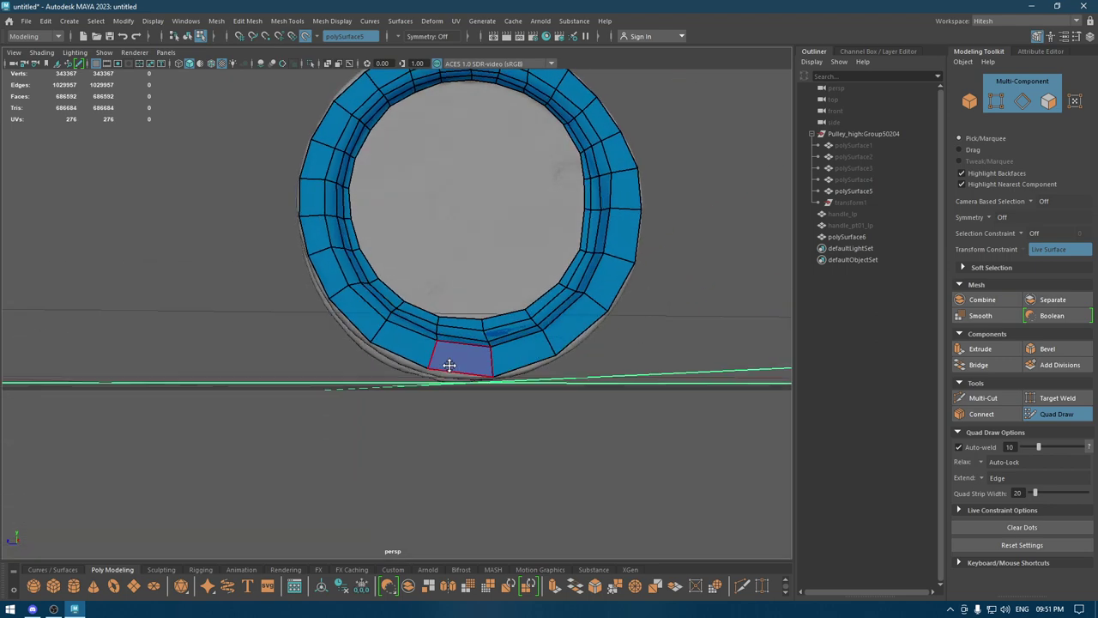
left_click(452, 353, "shift")
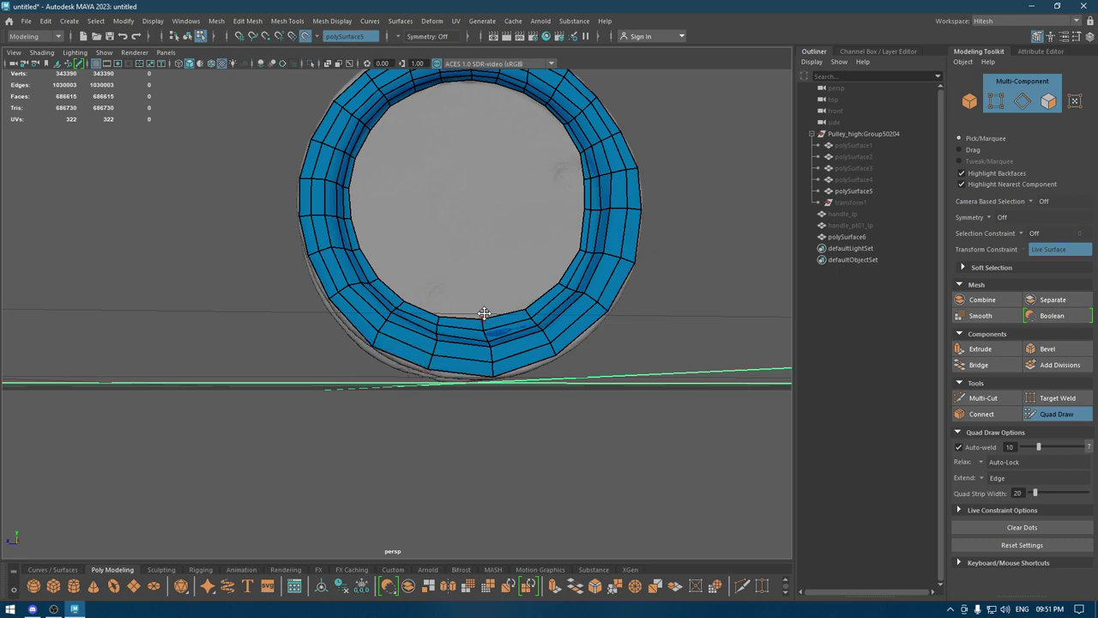
left_click_drag(483, 313, 554, 278, "alt")
left_click_drag(474, 196, 454, 171, "alt")
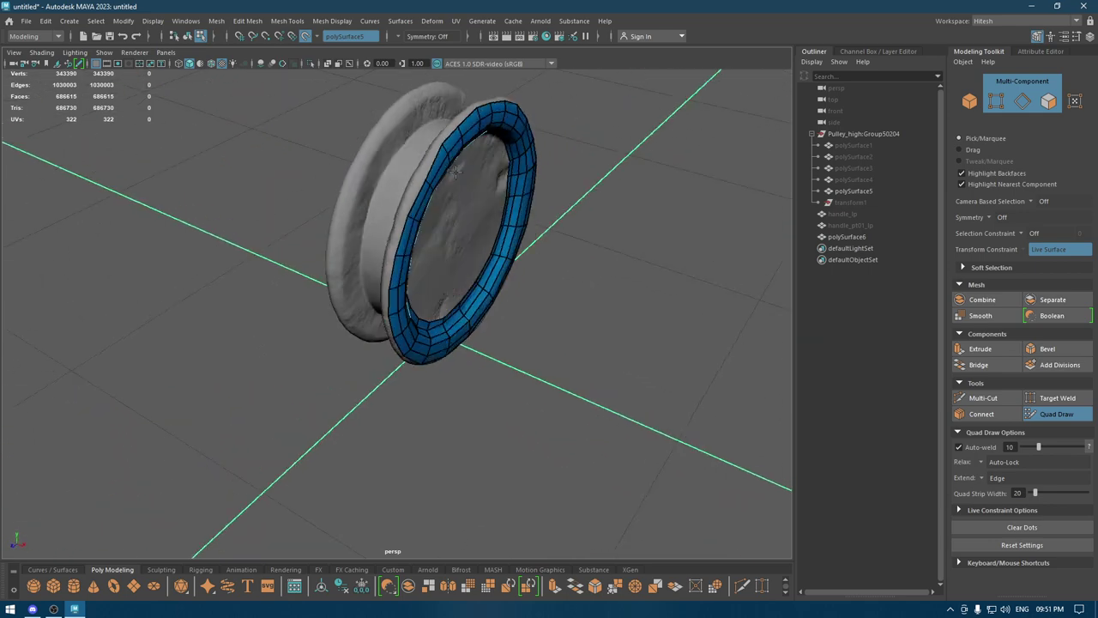
scroll(455, 169, "up", 2)
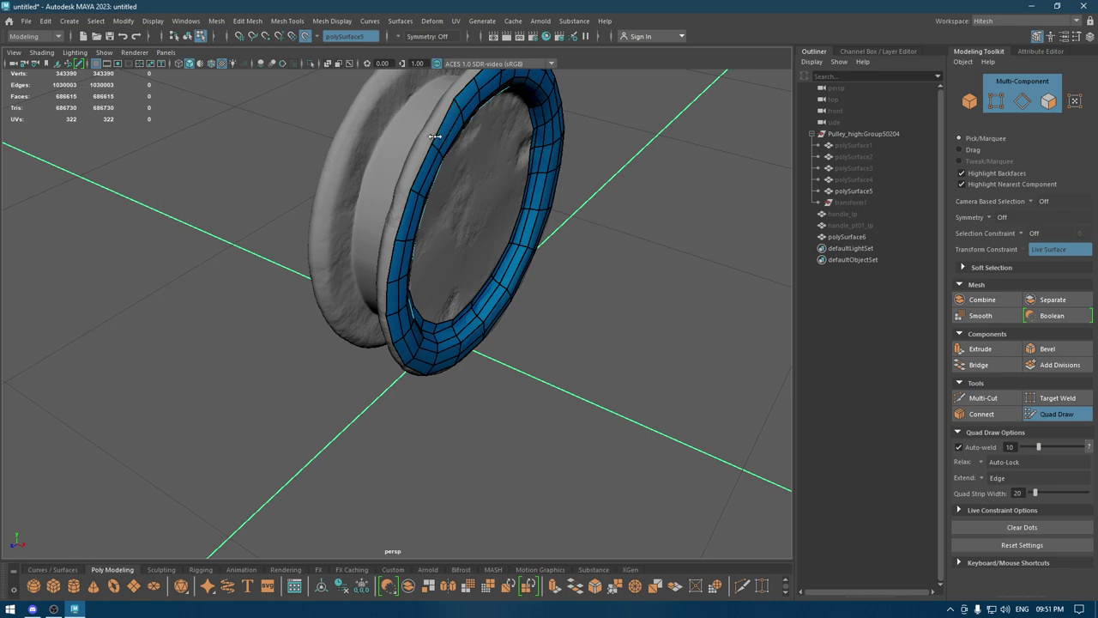
key("Tab")
mouse_move(440, 127)
left_mouse_down()
mouse_move(421, 135)
mouse_move(475, 182)
left_mouse_up()
key("ctrl+z")
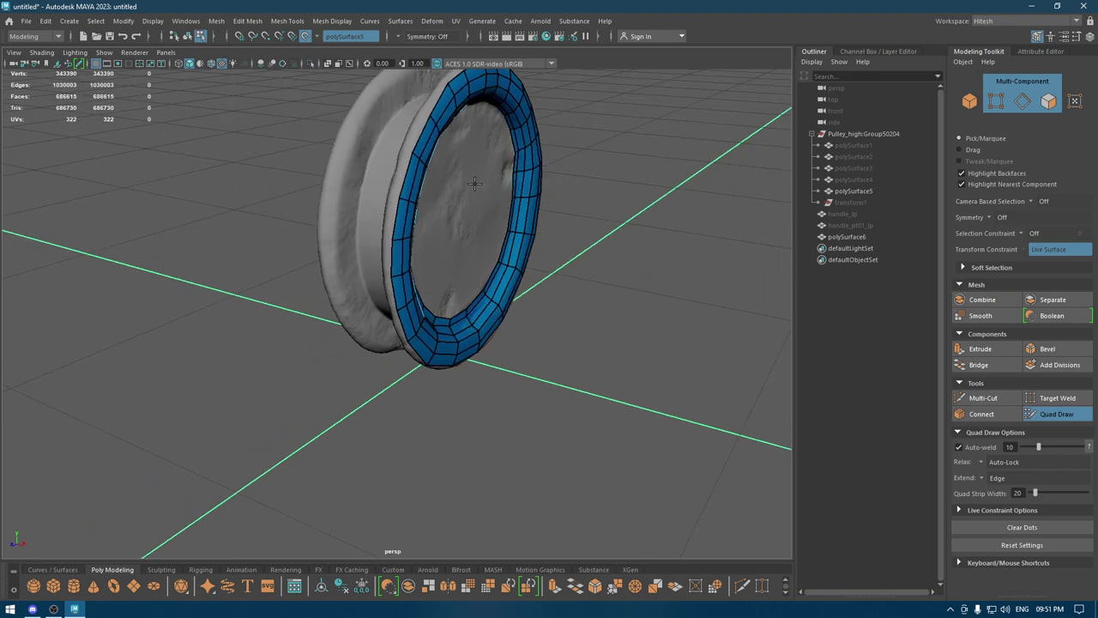
left_click_drag(423, 124, 412, 123)
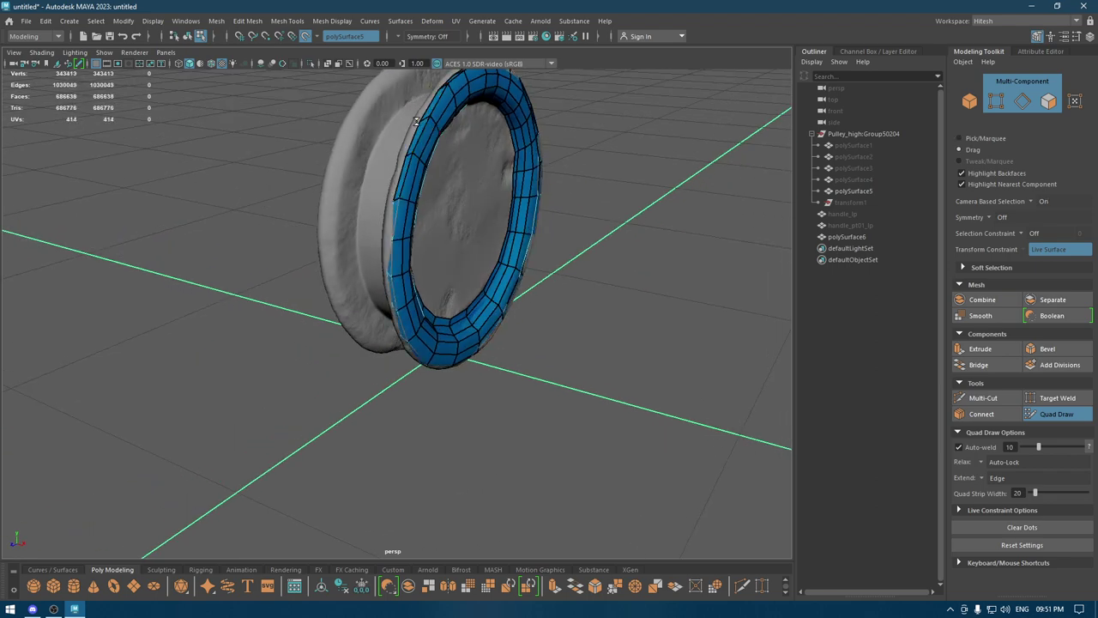
key("ctrl+z")
mouse_move(490, 159)
left_mouse_down("alt")
mouse_move(436, 112)
mouse_move(492, 164)
mouse_move(444, 160)
mouse_move(500, 331)
mouse_move(522, 213)
mouse_move(490, 194)
mouse_move(421, 282)
mouse_move(439, 223)
mouse_move(418, 227)
mouse_move(446, 254)
mouse_move(418, 248)
mouse_move(499, 208)
mouse_move(366, 205)
mouse_move(363, 228)
mouse_move(415, 272)
left_mouse_up("alt")
Start quads across the flange rim, undoing one overly long strip
mouse_move(390, 276)
left_mouse_down("alt")
mouse_move(421, 246)
mouse_move(379, 246)
mouse_move(423, 235)
mouse_move(395, 219)
mouse_move(318, 240)
mouse_move(368, 172)
mouse_move(400, 285)
mouse_move(436, 243)
mouse_move(458, 265)
mouse_move(399, 199)
left_mouse_up("alt")
left_click(412, 215, "shift")
left_click(400, 223, "shift")
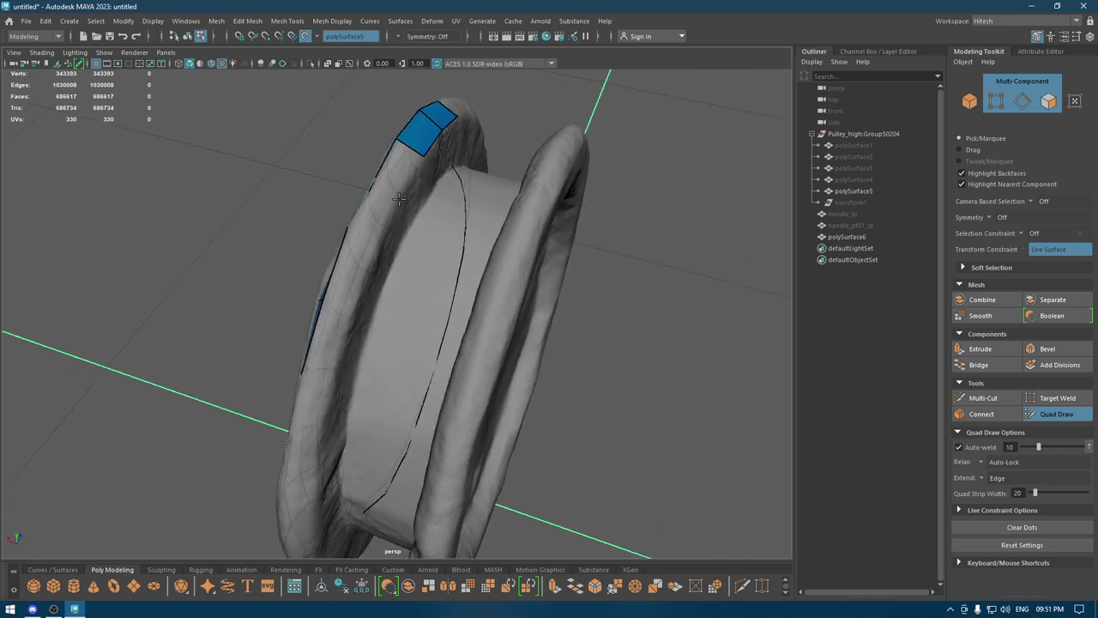
left_click(402, 189, "shift")
key("ctrl+z")
left_click(392, 185, "shift")
mouse_move(392, 185)
left_mouse_down("alt")
mouse_move(443, 228)
mouse_move(443, 250)
left_mouse_up("alt")
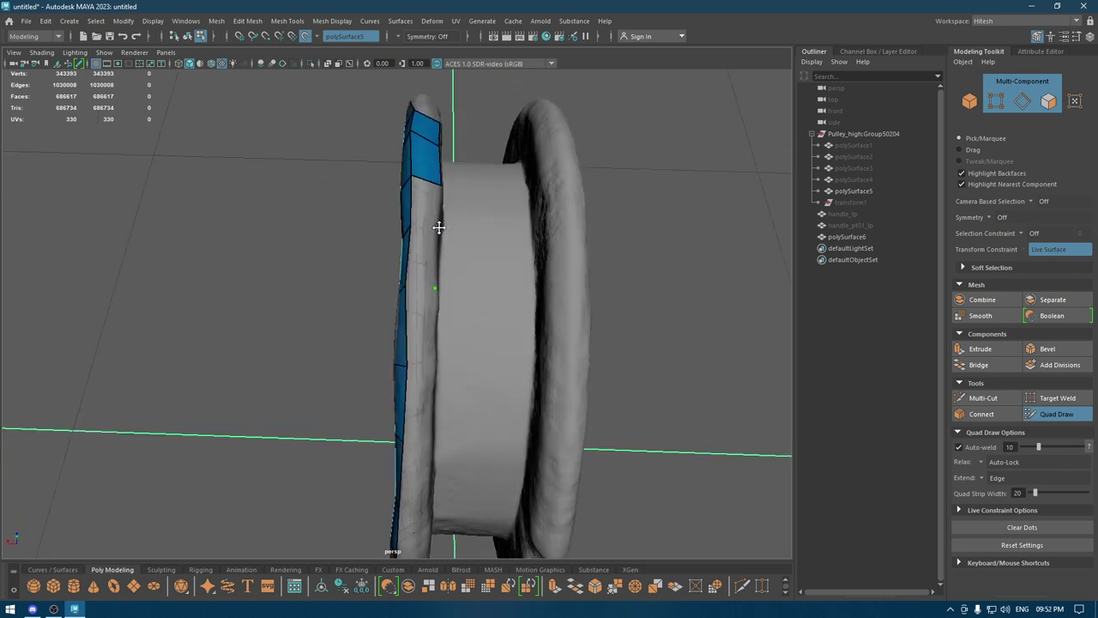
Extend the rim strip by five more quads from a side view
left_click(416, 244, "shift")
mouse_move(420, 215)
left_mouse_down("alt")
mouse_move(422, 240)
mouse_move(387, 247)
left_mouse_up("alt")
mouse_move(304, 212)
left_mouse_down("alt")
mouse_move(400, 248)
mouse_move(378, 248)
mouse_move(431, 238)
mouse_move(390, 248)
mouse_move(426, 311)
mouse_move(415, 241)
left_mouse_up("alt")
left_click(382, 220, "shift")
left_click(371, 233, "shift")
left_click(410, 291, "shift")
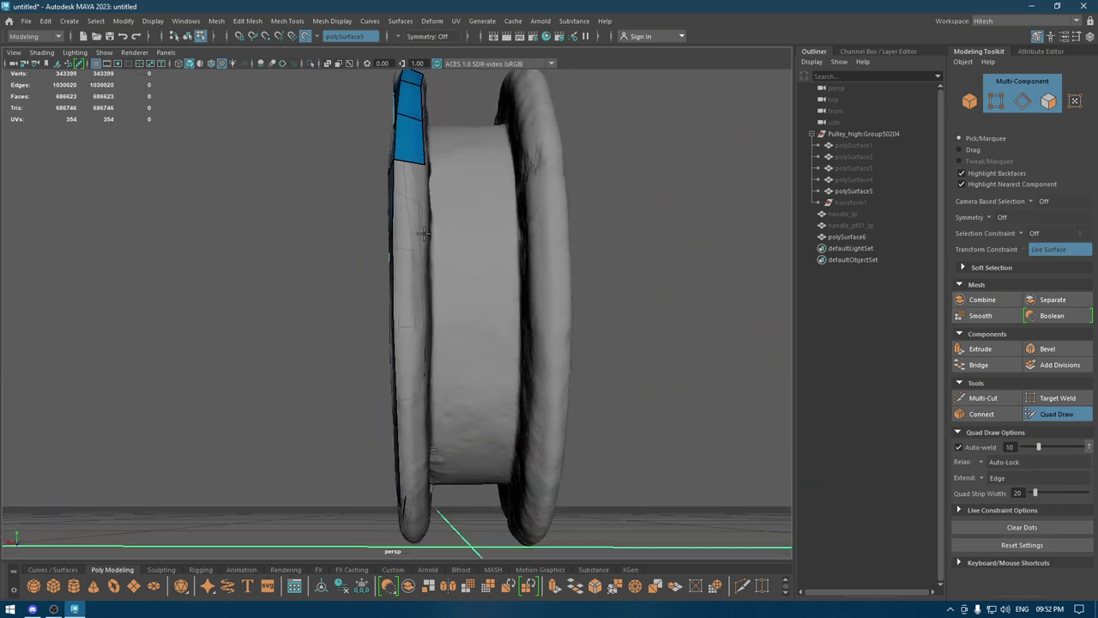
left_click(409, 201, "shift")
Add two more rim quads, then orbit to an angled front view
mouse_move(409, 202)
left_mouse_down("alt")
mouse_move(413, 300)
mouse_move(401, 298)
left_mouse_up("alt")
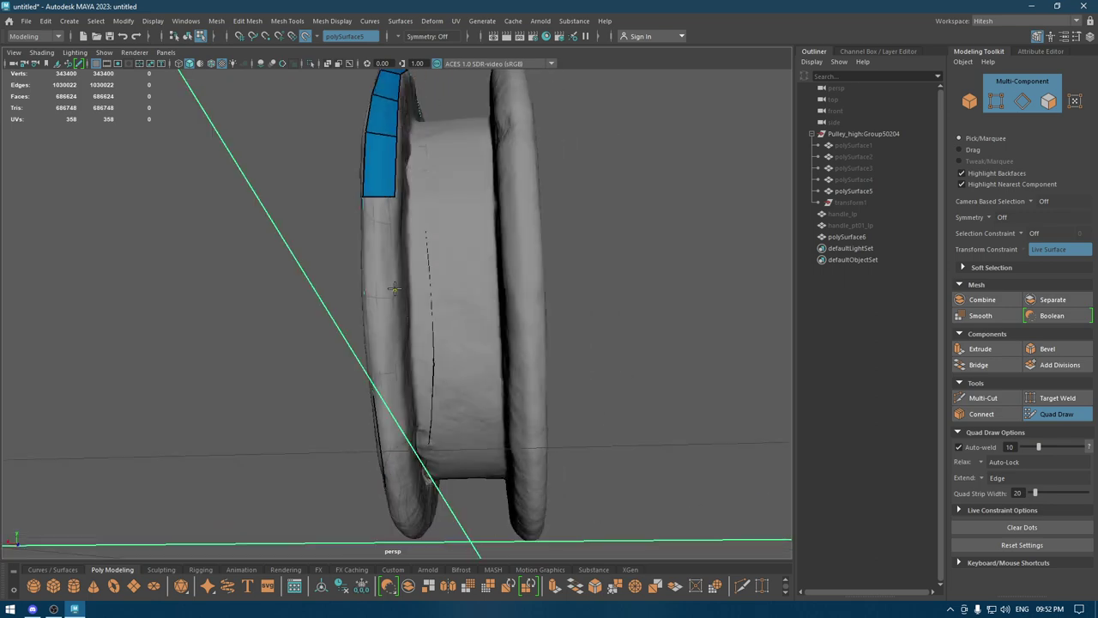
left_click(394, 288, "shift")
mouse_move(394, 288)
left_mouse_down("alt")
mouse_move(382, 283)
mouse_move(402, 271)
mouse_move(446, 283)
mouse_move(428, 282)
mouse_move(515, 275)
left_mouse_up("alt")
left_click(433, 277, "shift")
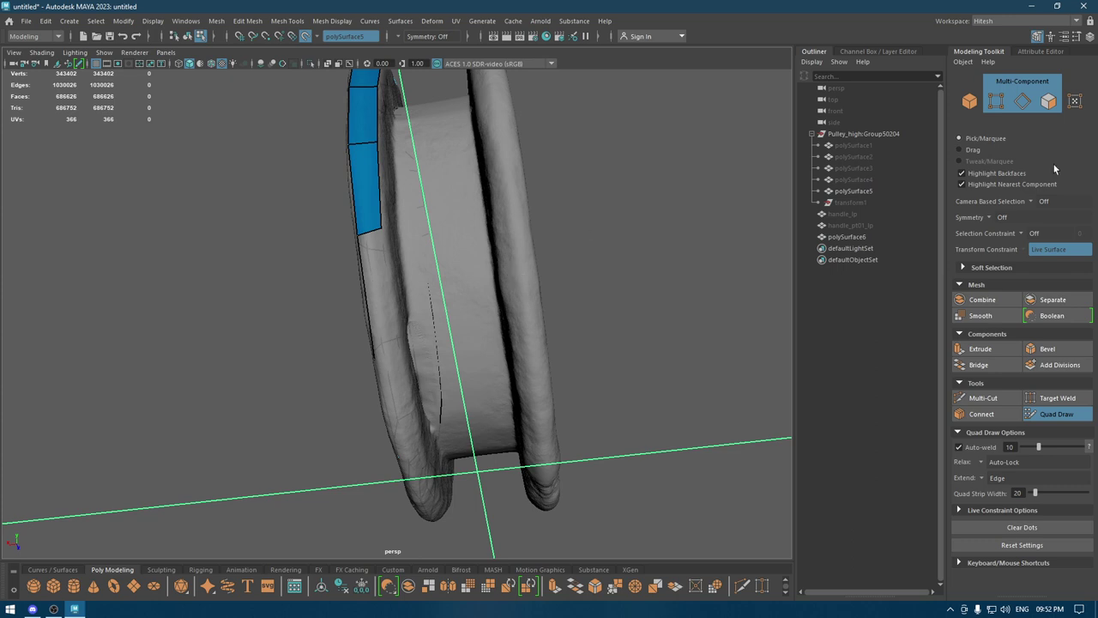
mouse_move(302, 262)
left_mouse_down("alt")
mouse_move(335, 247)
mouse_move(240, 343)
mouse_move(266, 394)
mouse_move(350, 417)
mouse_move(322, 396)
mouse_move(355, 397)
mouse_move(307, 400)
left_mouse_up("alt")
left_click_drag(401, 358, 410, 363, "alt")
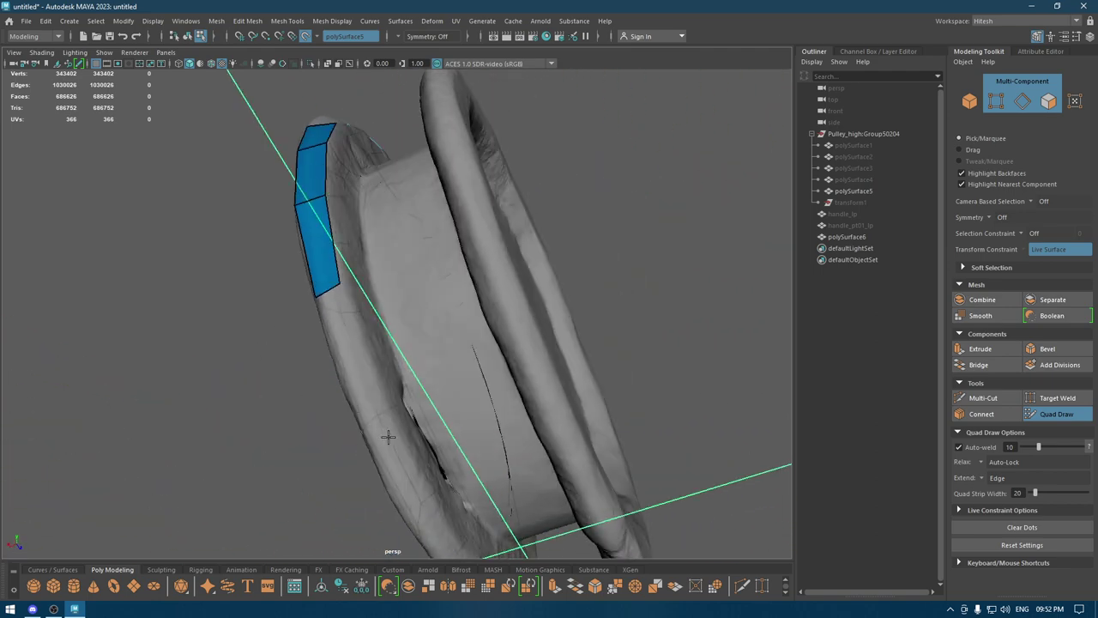
mouse_move(344, 364)
left_mouse_down("alt")
mouse_move(466, 385)
mouse_move(471, 241)
mouse_move(522, 152)
mouse_move(433, 247)
mouse_move(372, 237)
mouse_move(375, 276)
mouse_move(418, 274)
left_mouse_up("alt")
Add six quads along the flange rim from a near side-on view
left_click(434, 247, "shift")
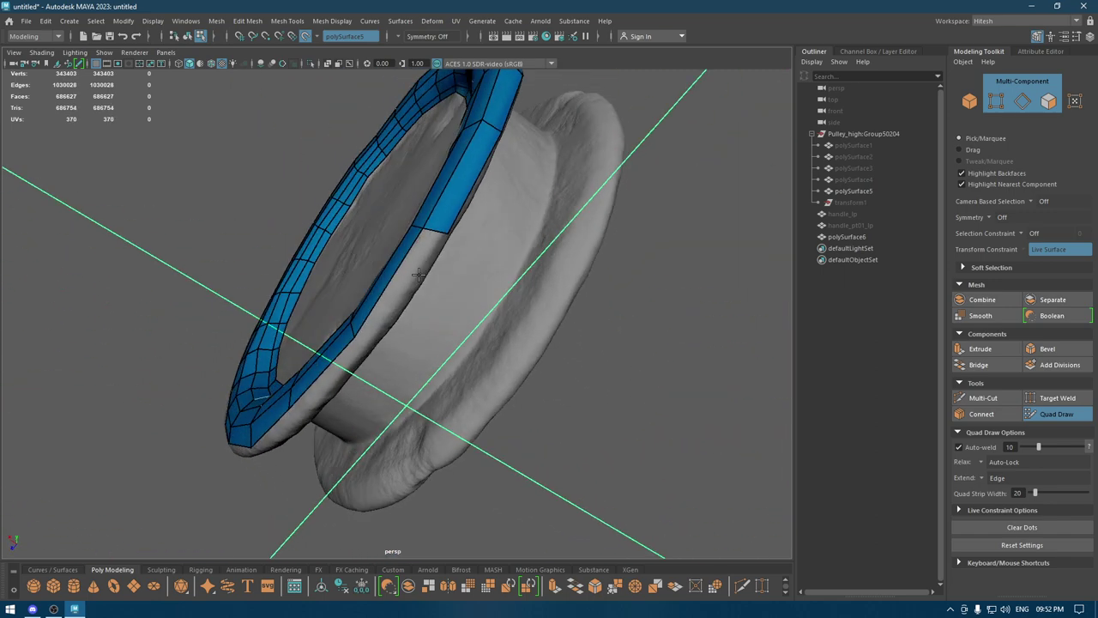
mouse_move(369, 351)
left_mouse_down("alt")
mouse_move(316, 366)
mouse_move(360, 326)
mouse_move(308, 306)
mouse_move(417, 359)
mouse_move(424, 281)
mouse_move(527, 205)
mouse_move(578, 219)
mouse_move(454, 291)
mouse_move(446, 237)
mouse_move(535, 328)
mouse_move(487, 286)
mouse_move(512, 306)
mouse_move(494, 258)
left_mouse_up("alt")
left_click(310, 309, "shift")
left_click(449, 274, "shift")
left_click(457, 245, "shift")
left_click(485, 305, "shift")
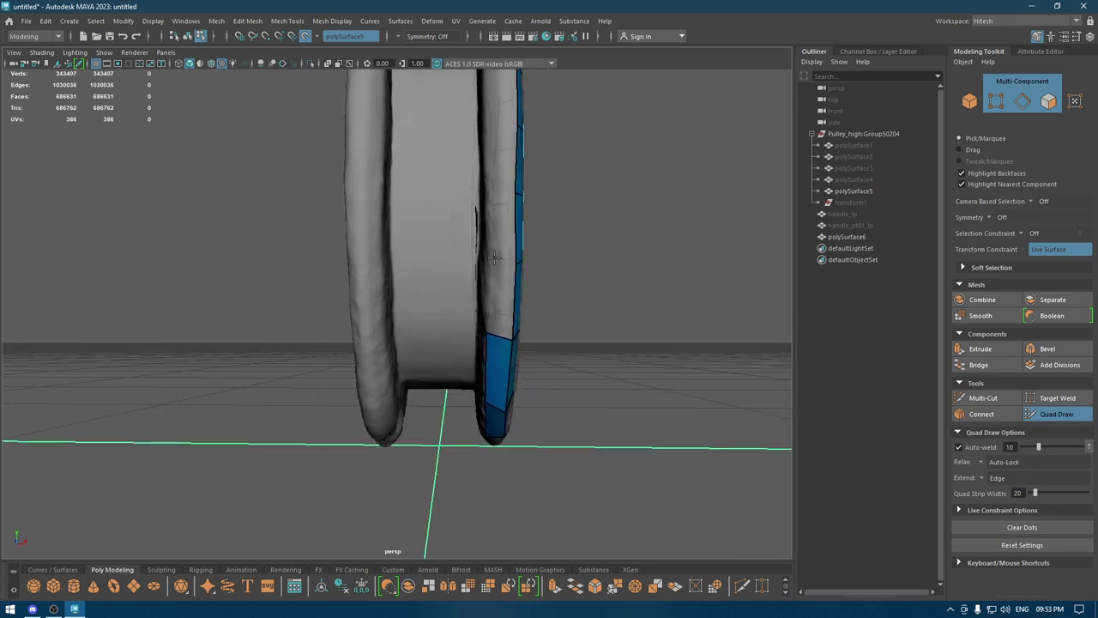
left_click(505, 296, "shift")
Add five more rim quads, orbiting to reach the next stretch of the arc
mouse_move(504, 296)
left_mouse_down("alt")
mouse_move(462, 289)
mouse_move(495, 346)
mouse_move(458, 328)
mouse_move(476, 262)
left_mouse_up("alt")
left_click(471, 292, "shift")
left_click(489, 328, "shift")
left_click(450, 307, "shift")
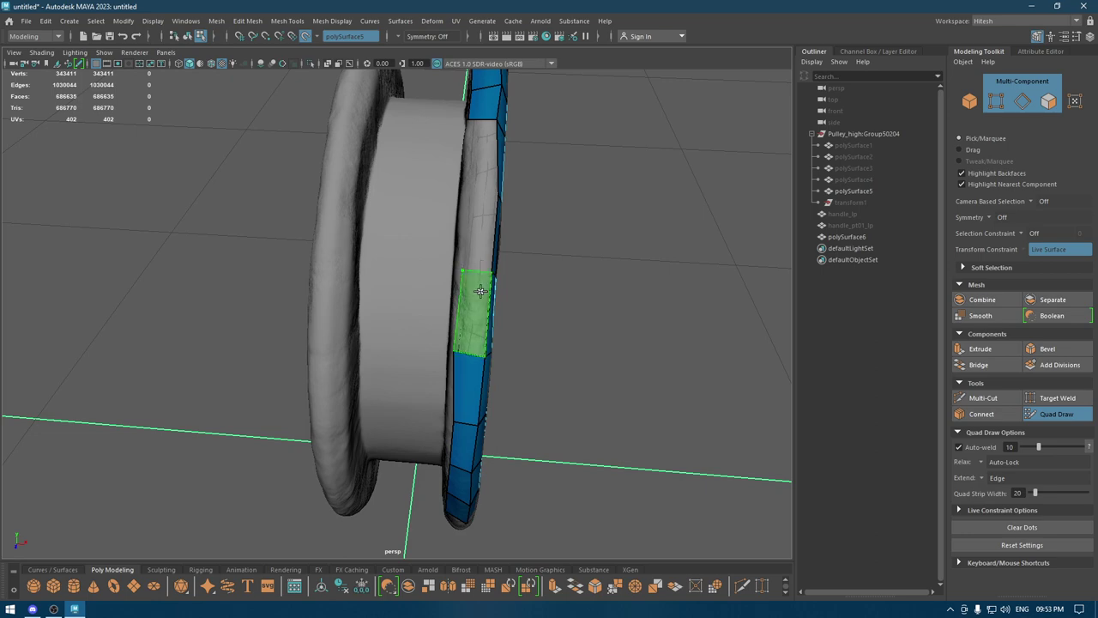
left_click(466, 313, "shift")
mouse_move(466, 313)
left_mouse_down("alt")
mouse_move(454, 295)
mouse_move(467, 269)
mouse_move(520, 265)
left_mouse_up("alt")
left_click(476, 295, "shift")
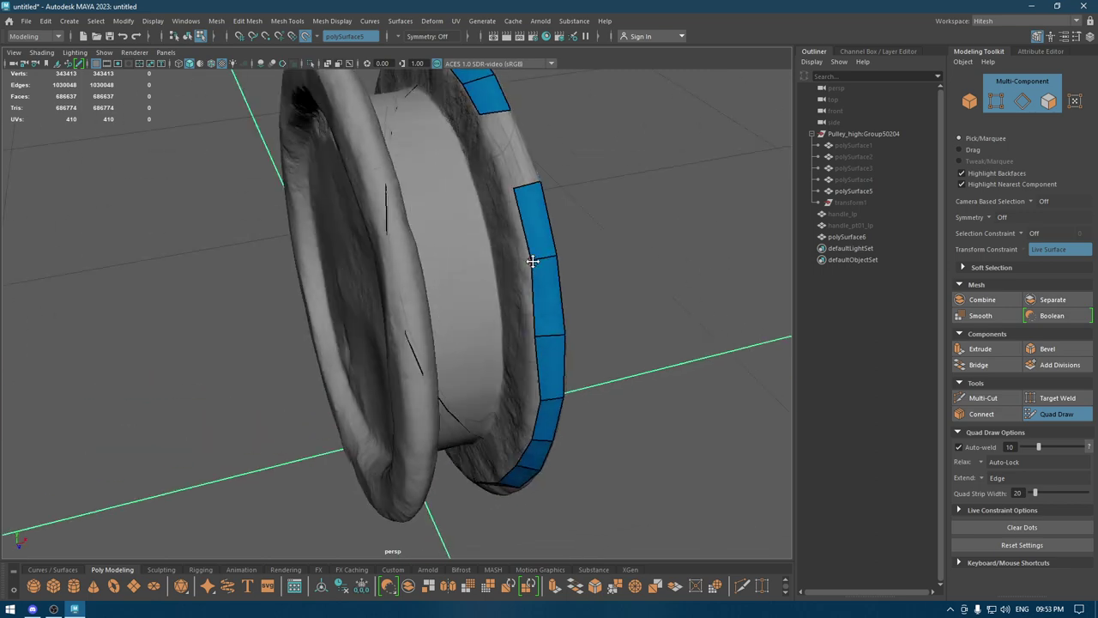
left_click_drag(532, 336, 542, 316, "alt")
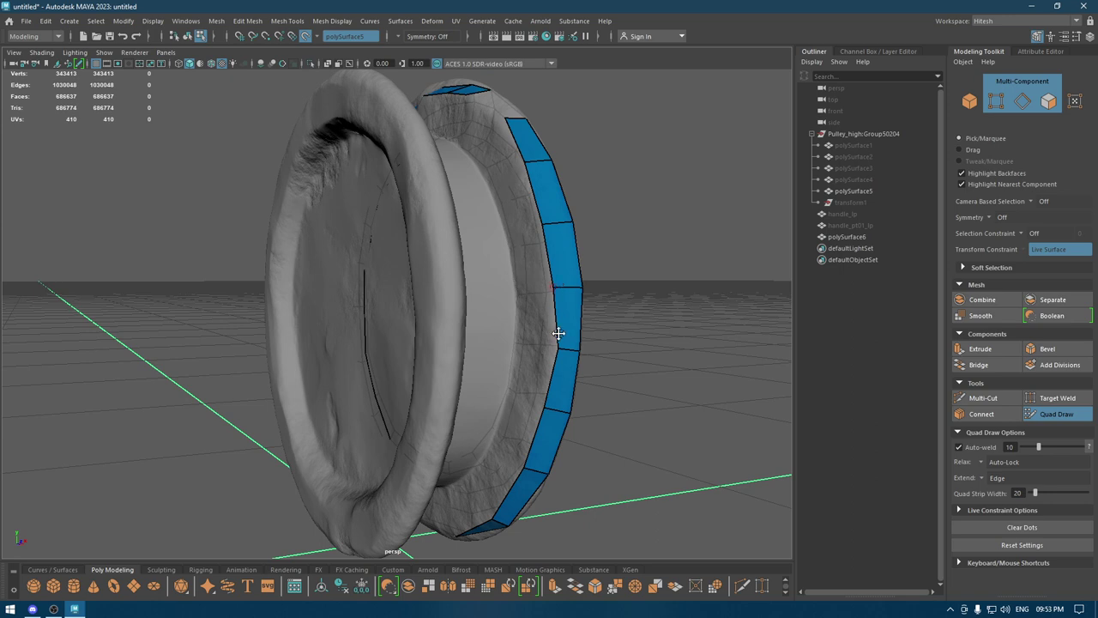
mouse_move(558, 361)
left_mouse_down("alt")
mouse_move(583, 306)
mouse_move(551, 352)
mouse_move(558, 377)
left_mouse_up("alt")
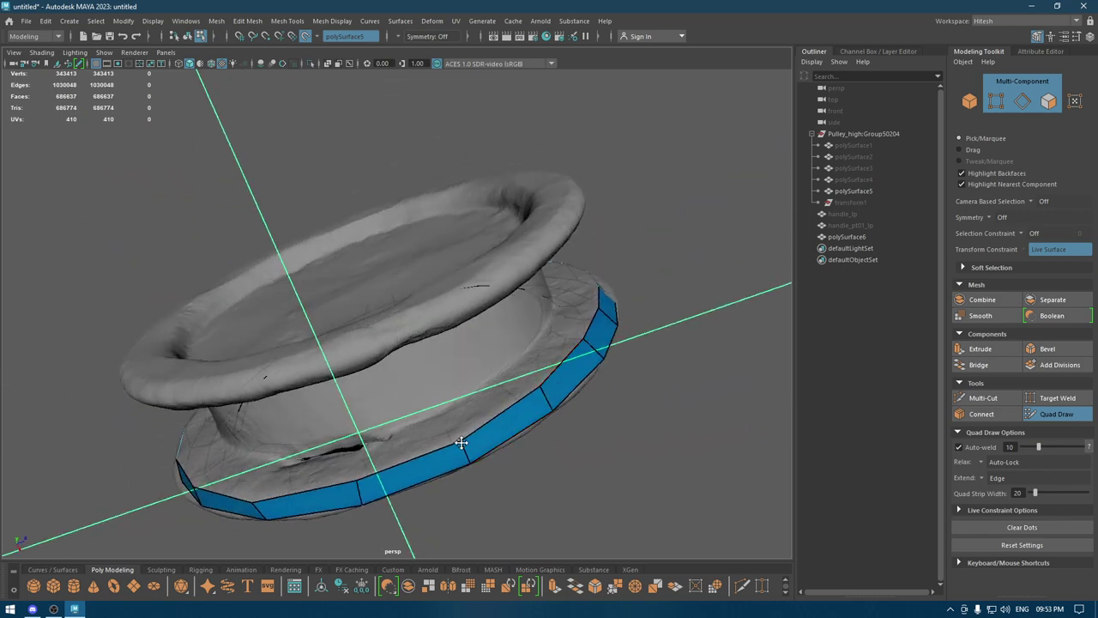
Add one more rim quad and split the strip lengthwise with an edge loop
mouse_move(462, 442)
left_mouse_down("alt")
mouse_move(490, 436)
mouse_move(332, 405)
mouse_move(240, 321)
mouse_move(237, 297)
mouse_move(243, 306)
mouse_move(128, 307)
mouse_move(47, 325)
mouse_move(597, 198)
mouse_move(505, 232)
mouse_move(529, 181)
left_mouse_up("alt")
left_click(505, 232, "shift")
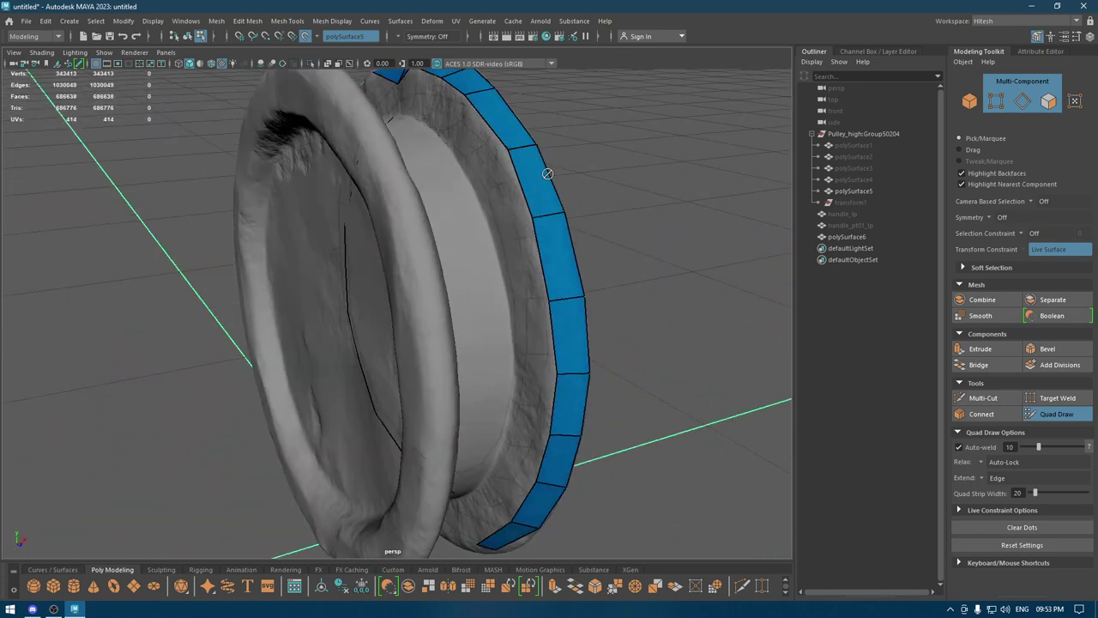
left_click(561, 211, "ctrl")
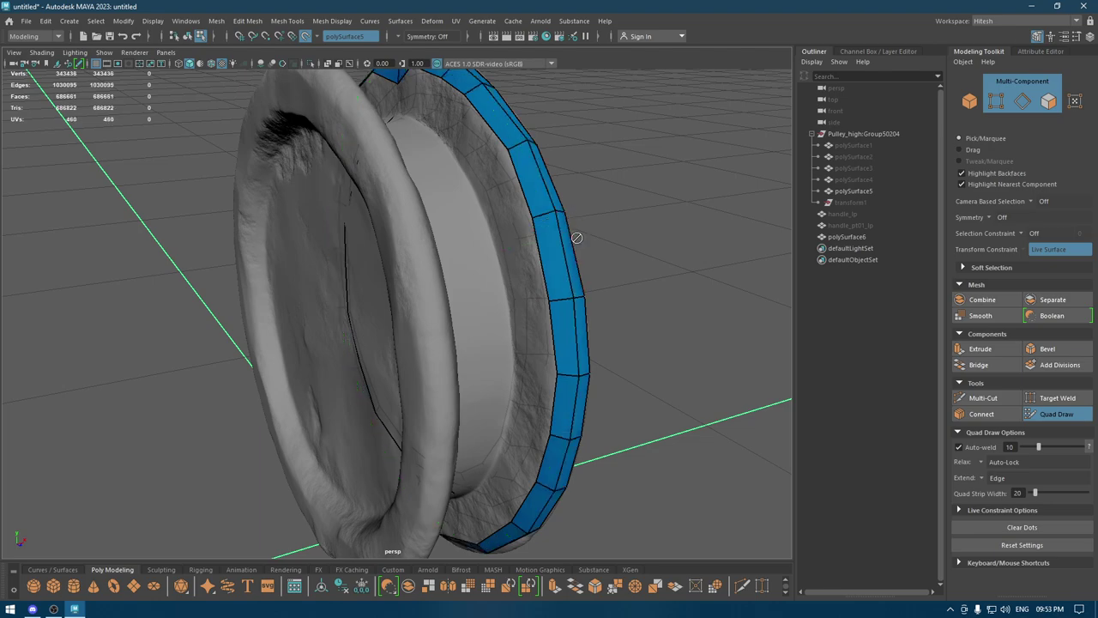
mouse_move(576, 238)
left_mouse_down("alt")
mouse_move(500, 255)
mouse_move(404, 215)
mouse_move(289, 237)
mouse_move(196, 230)
mouse_move(154, 208)
mouse_move(346, 200)
mouse_move(441, 67)
mouse_move(507, 184)
mouse_move(448, 153)
mouse_move(478, 267)
left_mouse_up("alt")
Test extruding a strip inward from the border edge, then view the rim from below
scroll(526, 181, "up", 5)
scroll(499, 252, "down", 5)
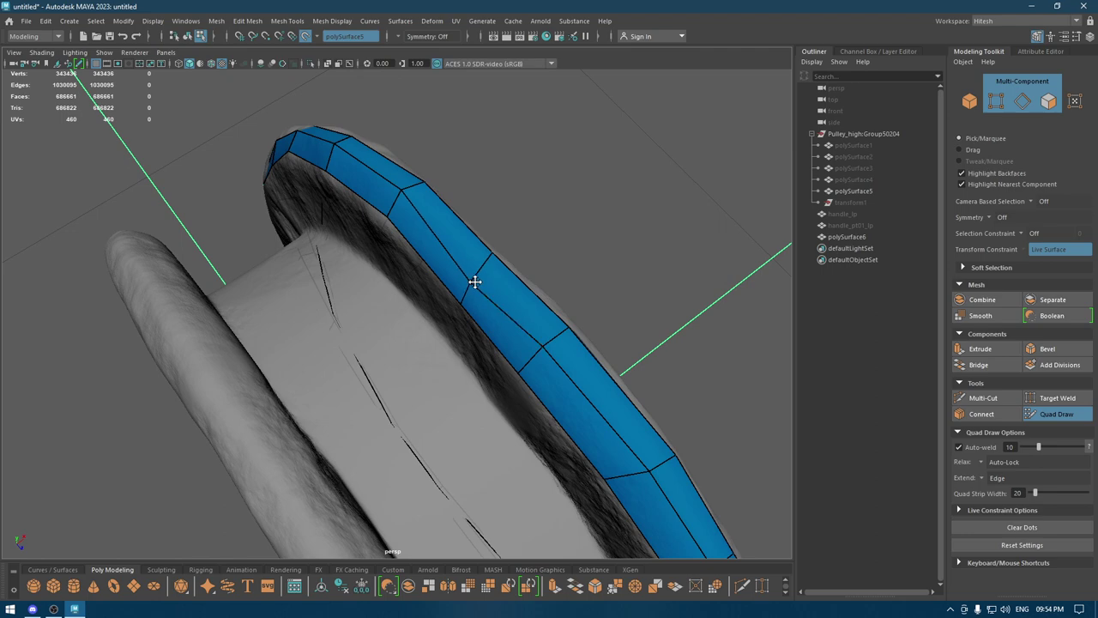
scroll(485, 286, "up", 5)
scroll(473, 203, "down", 3)
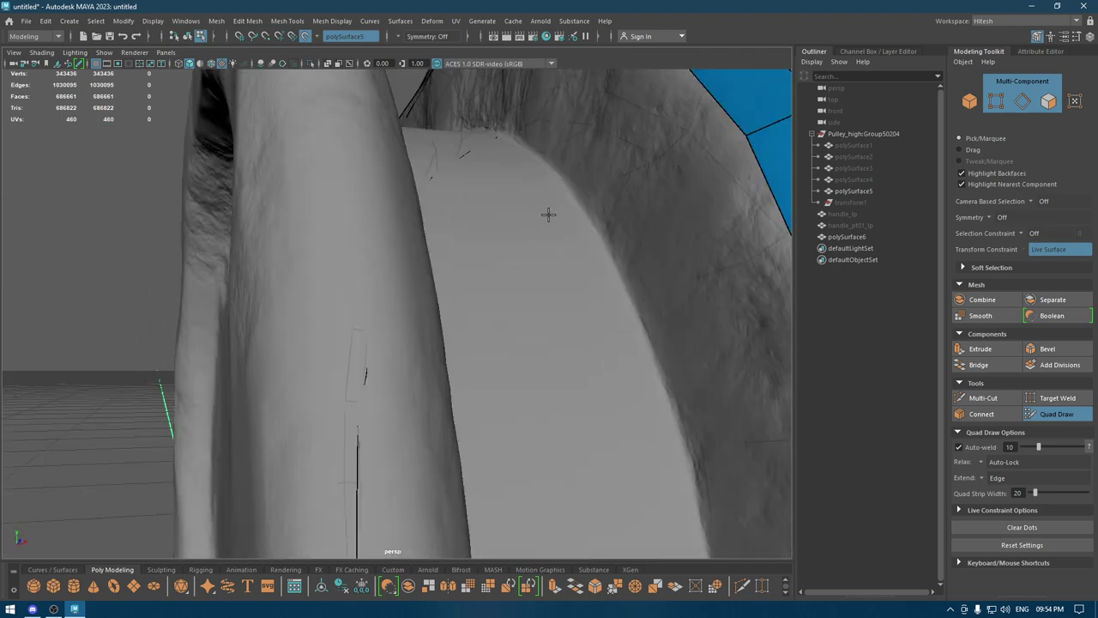
scroll(549, 216, "down", 1)
left_click_drag(604, 140, 547, 210)
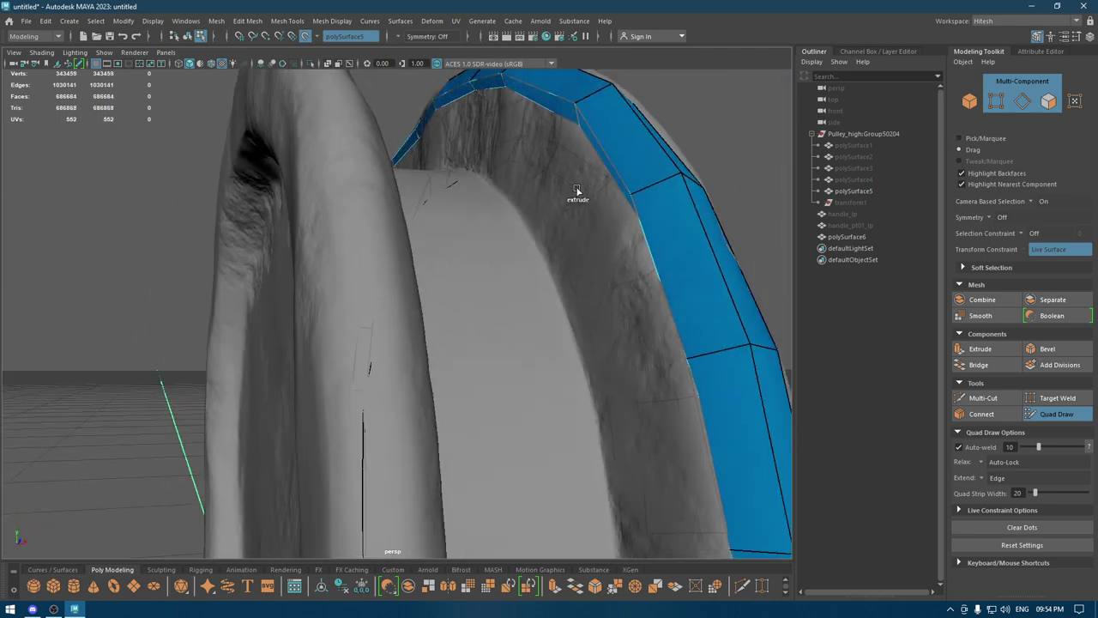
mouse_move(666, 292)
left_mouse_down("alt")
mouse_move(694, 463)
mouse_move(615, 465)
mouse_move(541, 418)
mouse_move(519, 361)
left_mouse_up("alt")
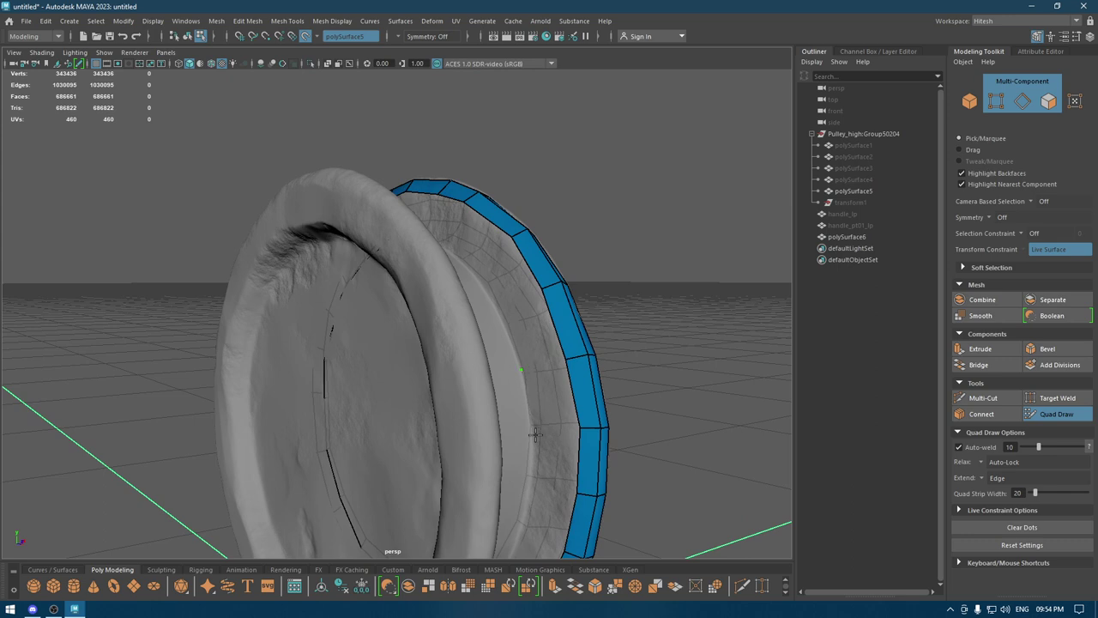
Fill quads one by one along the flange rim strip while orbiting around the pulley
left_click(537, 402, "shift")
mouse_move(600, 428)
left_mouse_down("alt")
mouse_move(595, 363)
mouse_move(531, 349)
left_mouse_up("alt")
left_click(550, 314, "shift")
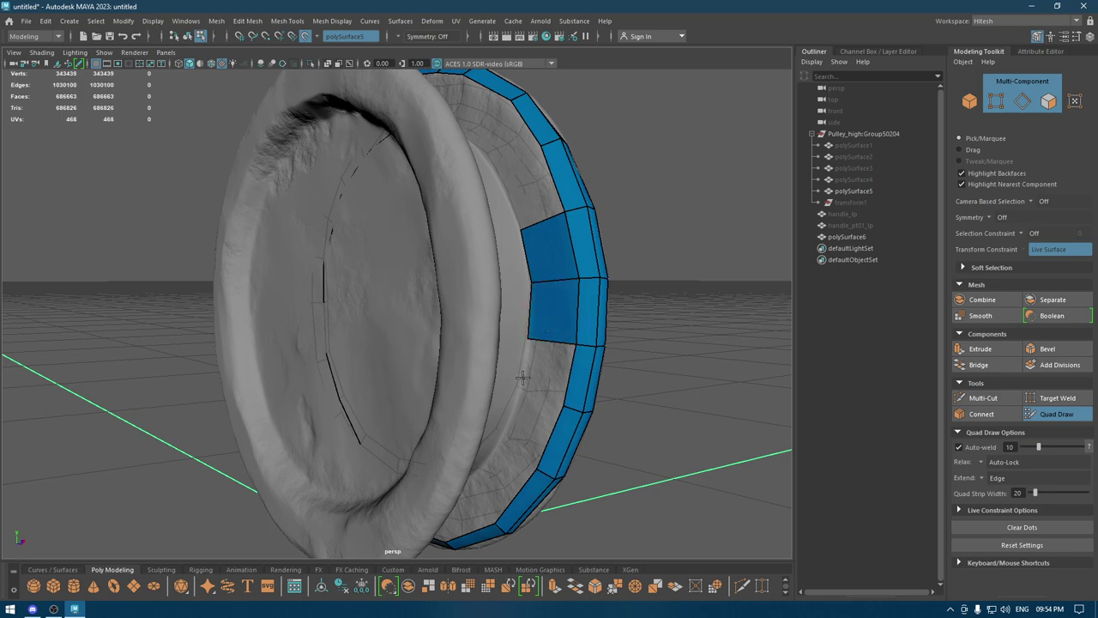
left_click(549, 368, "shift")
left_click_drag(569, 387, 568, 292, "alt")
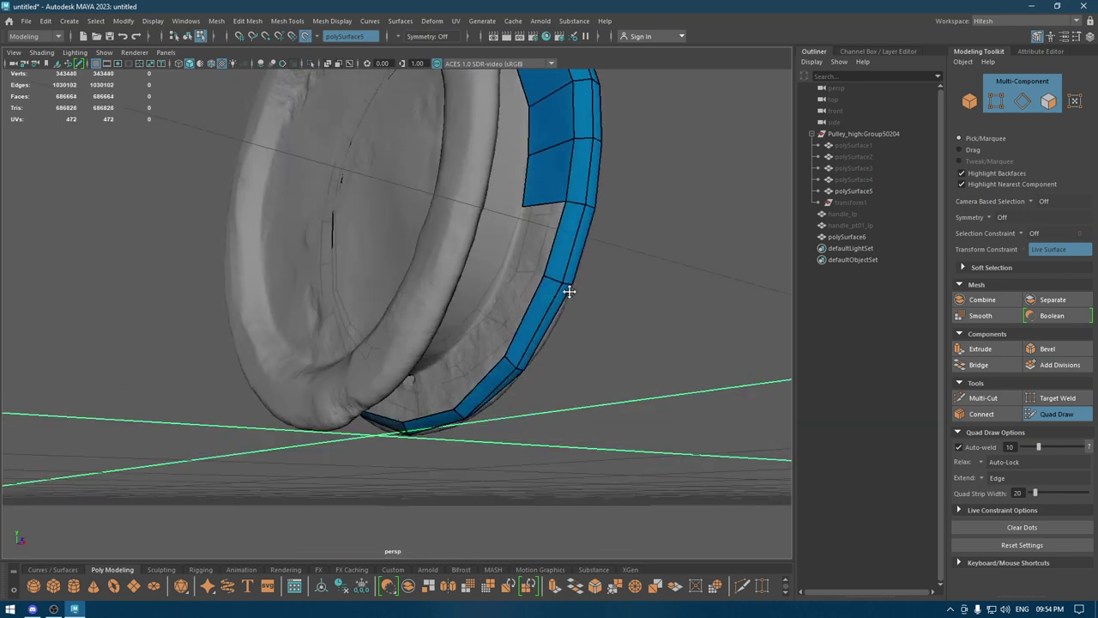
left_click(519, 253, "shift")
left_click_drag(519, 253, 563, 295, "alt")
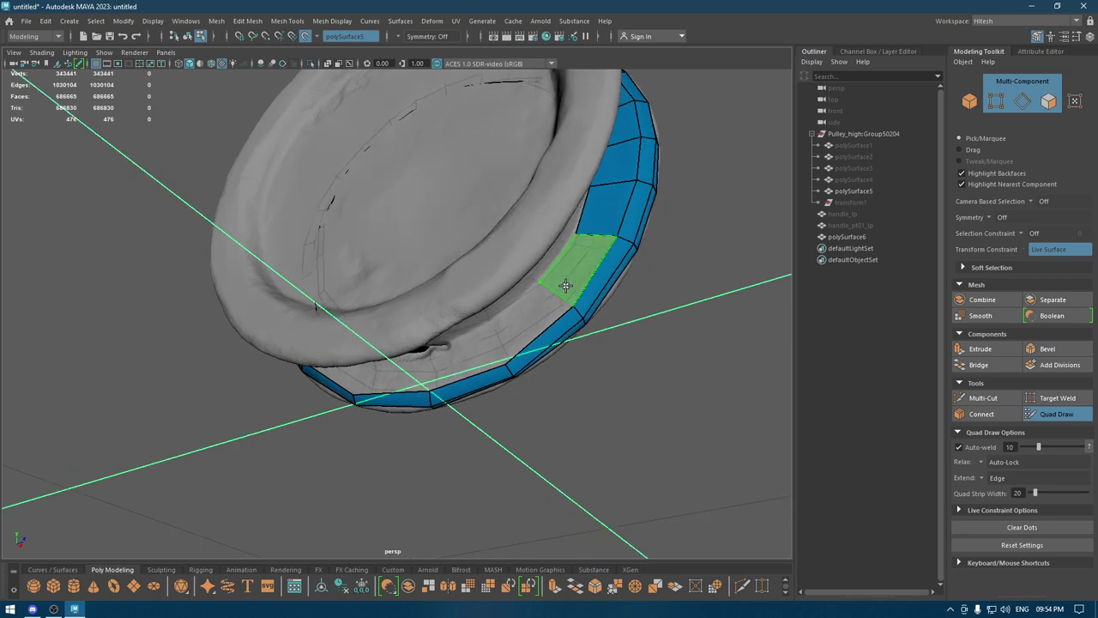
left_click(567, 283, "shift")
mouse_move(519, 331)
left_mouse_down("alt")
mouse_move(547, 297)
mouse_move(553, 303)
left_mouse_up("alt")
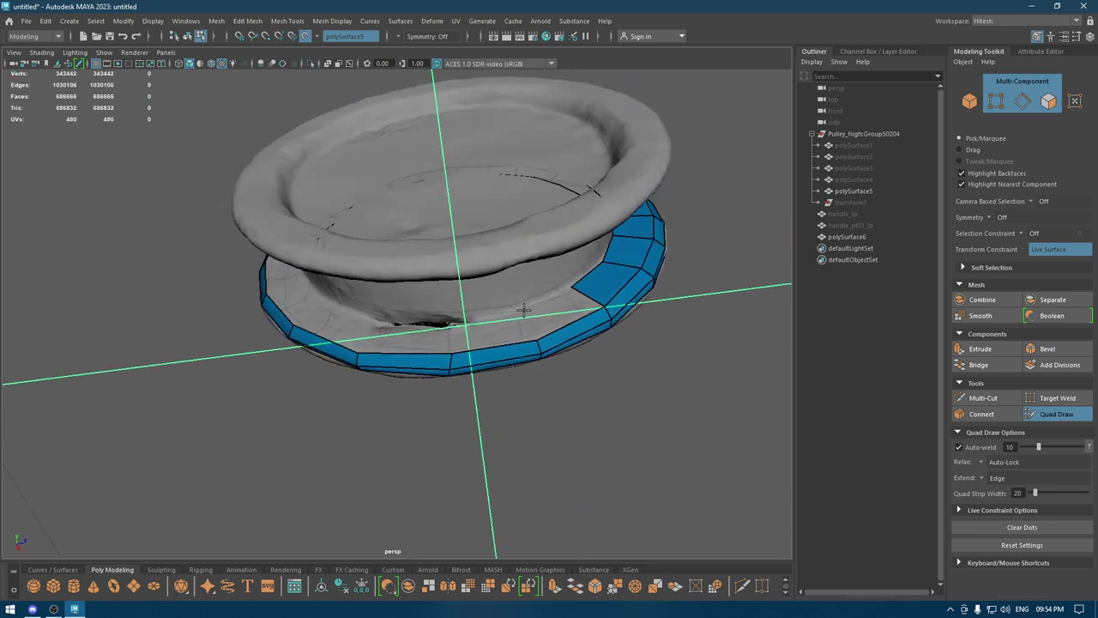
left_click(525, 310, "shift")
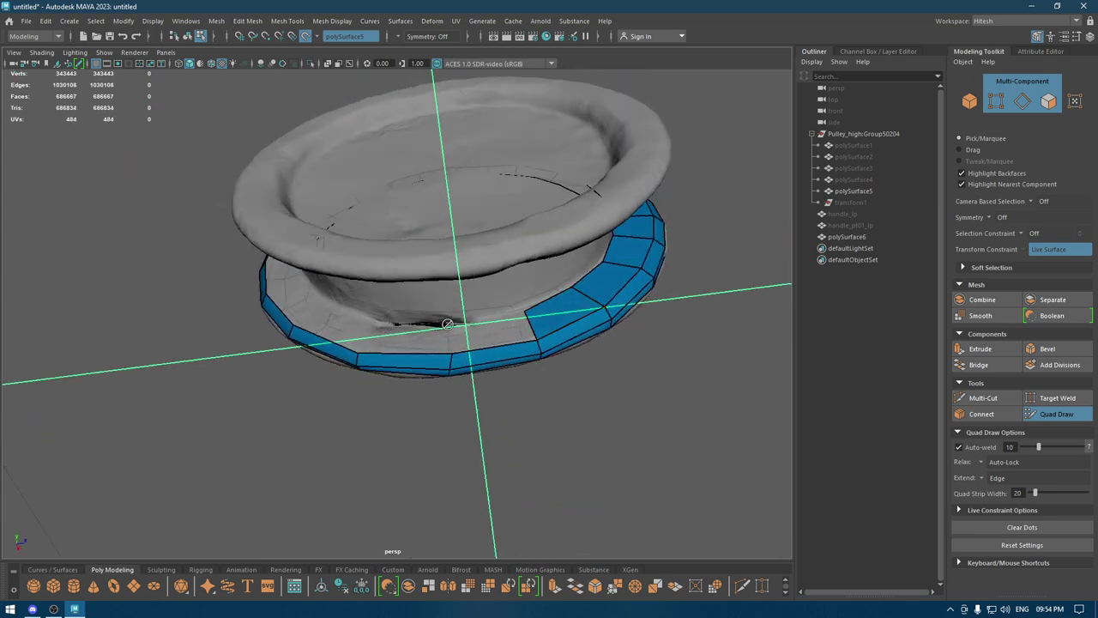
right_click_drag(446, 324, 477, 339, "alt")
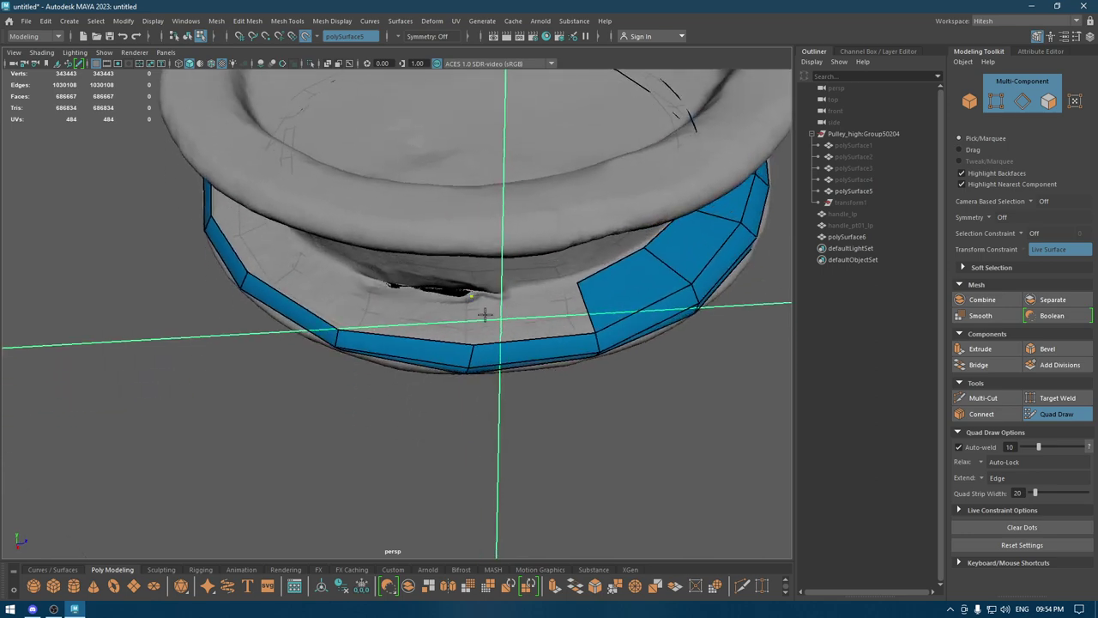
left_click(485, 316, "shift")
mouse_move(485, 316)
left_mouse_down("alt")
mouse_move(466, 326)
mouse_move(437, 285)
mouse_move(407, 306)
mouse_move(439, 241)
mouse_move(424, 374)
mouse_move(400, 340)
left_mouse_up("alt")
Keep adding rim quads around the underside and up toward the top of the ring
left_click(424, 307, "shift")
left_click(397, 261, "shift")
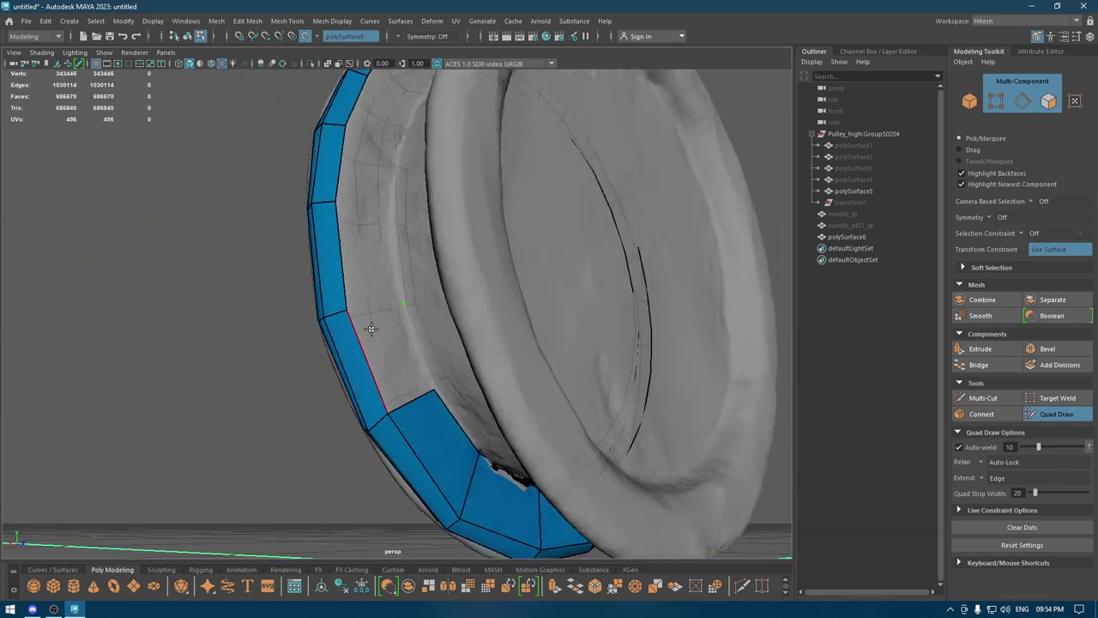
left_click(395, 333, "shift")
mouse_move(396, 329)
left_mouse_down("alt")
mouse_move(409, 295)
mouse_move(421, 346)
left_mouse_up("alt")
left_click(397, 330, "shift")
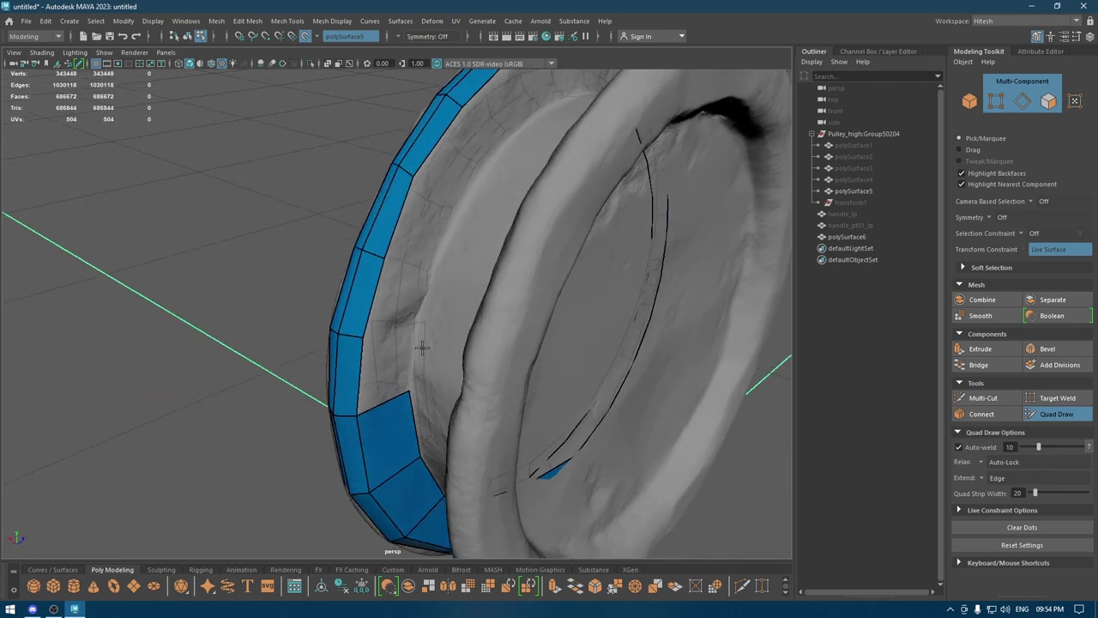
left_click(413, 320, "shift")
left_click_drag(420, 308, 421, 294, "alt")
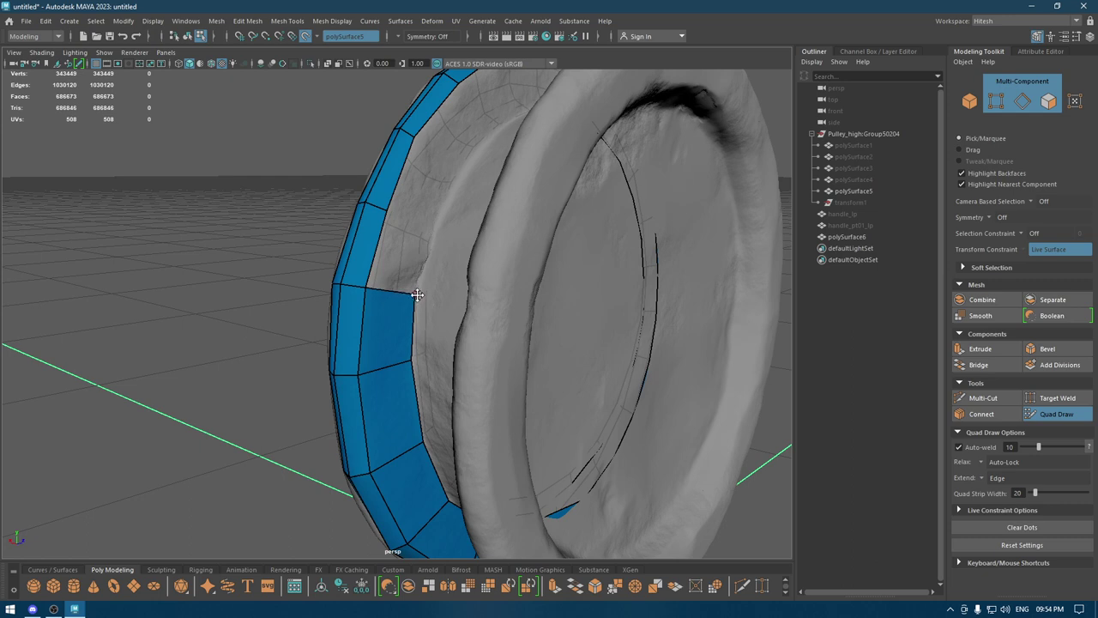
mouse_move(437, 257)
left_mouse_down("alt")
mouse_move(437, 248)
mouse_move(426, 292)
mouse_move(332, 257)
mouse_move(410, 278)
left_mouse_up("alt")
left_click(437, 236, "shift")
left_click(410, 278, "shift")
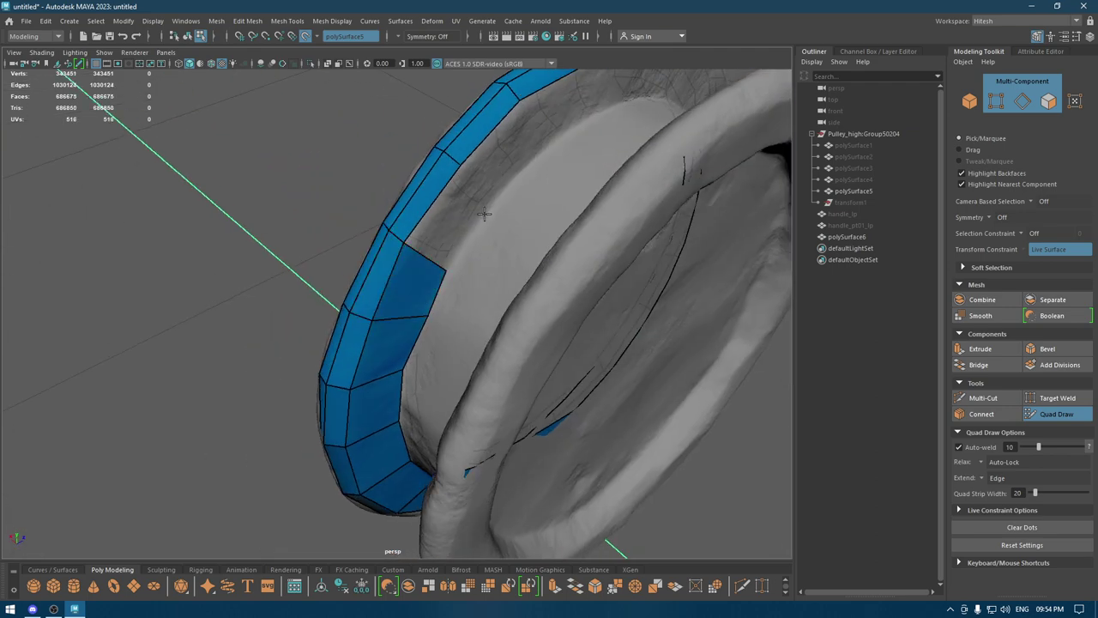
left_click(441, 227, "shift")
mouse_move(441, 227)
left_mouse_down("alt")
mouse_move(478, 225)
mouse_move(471, 211)
left_mouse_up("alt")
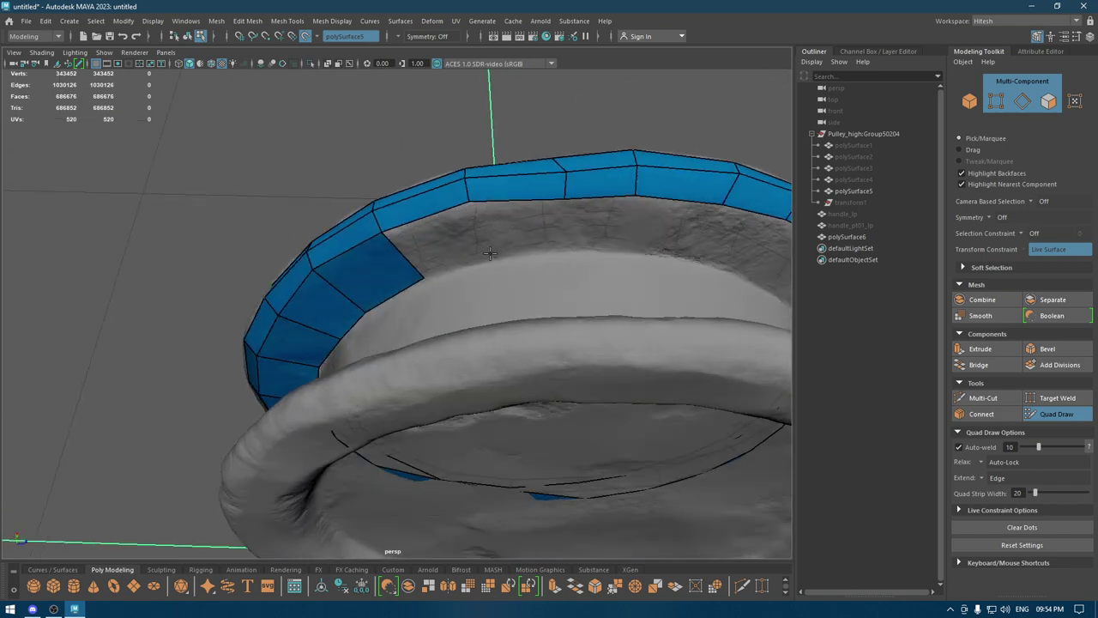
left_click(484, 252, "shift")
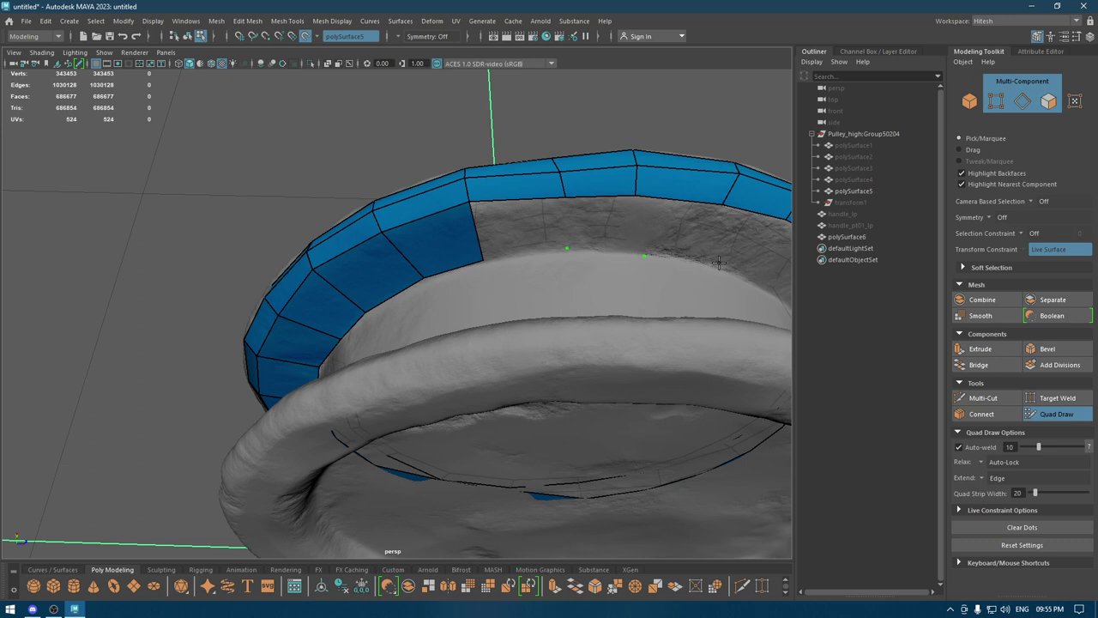
Fill the quads across the top of the rim, placing a new dot and pulling a corner into place
left_click(694, 232, "shift")
left_click(600, 237, "shift")
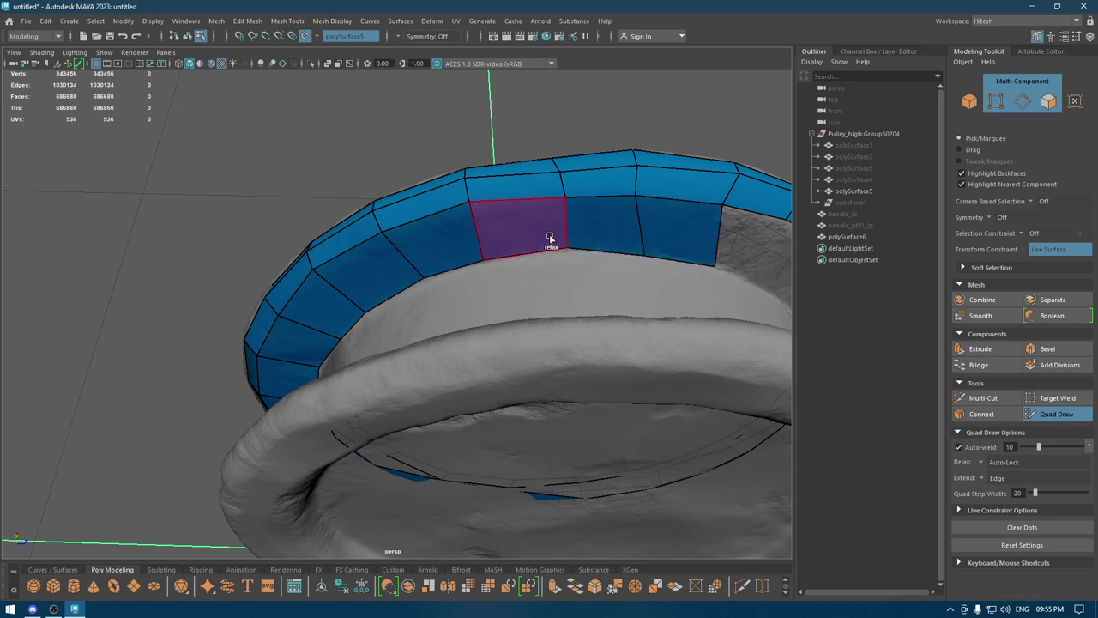
left_click(549, 238, "shift")
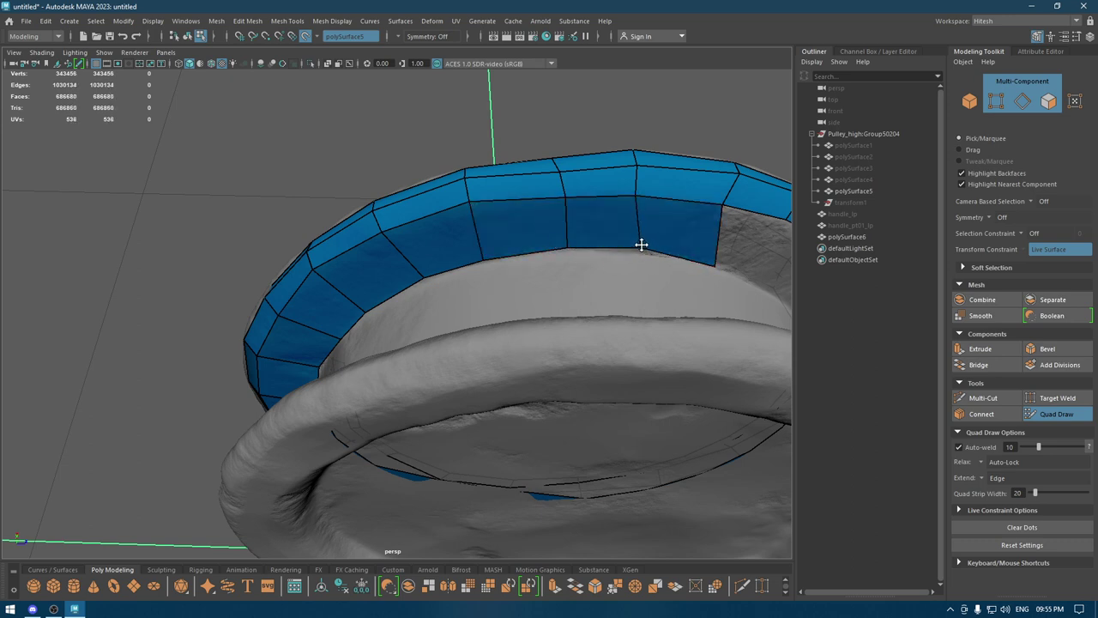
left_click(642, 252)
mouse_move(720, 269)
left_mouse_down()
mouse_move(591, 233)
mouse_move(605, 296)
mouse_move(588, 311)
left_mouse_up()
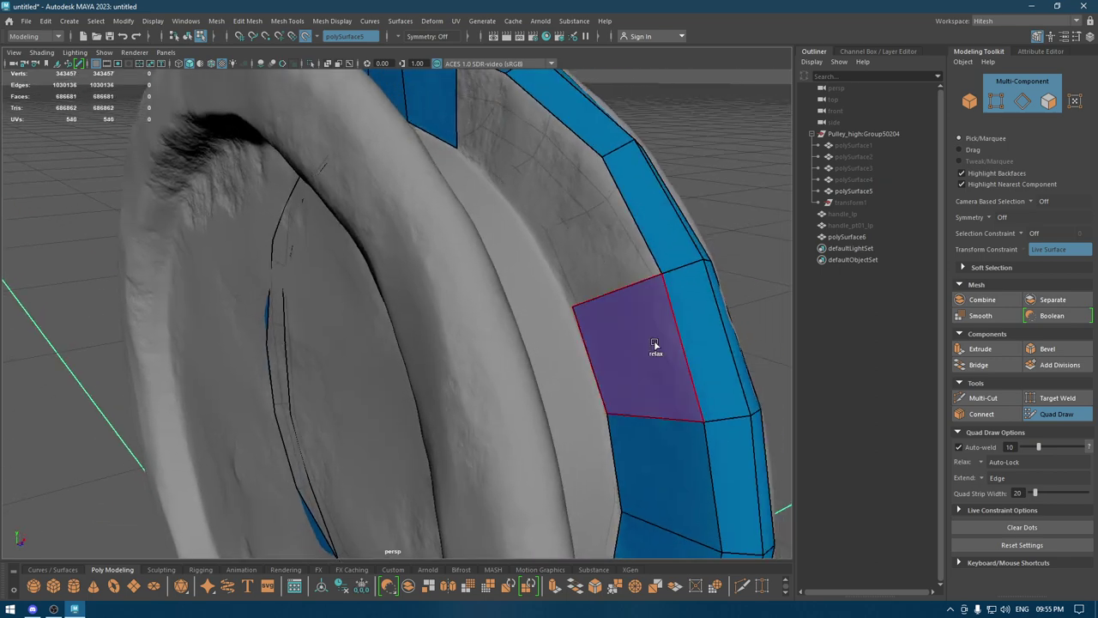
left_click(657, 349, "shift")
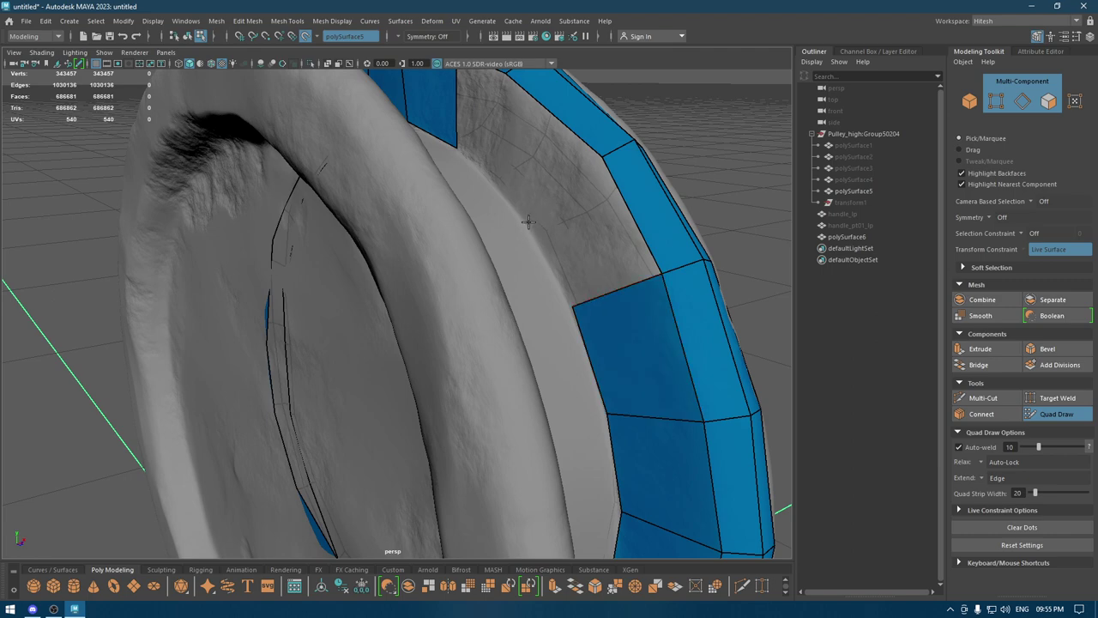
left_click(593, 240, "shift")
left_click_drag(595, 246, 604, 249, "alt")
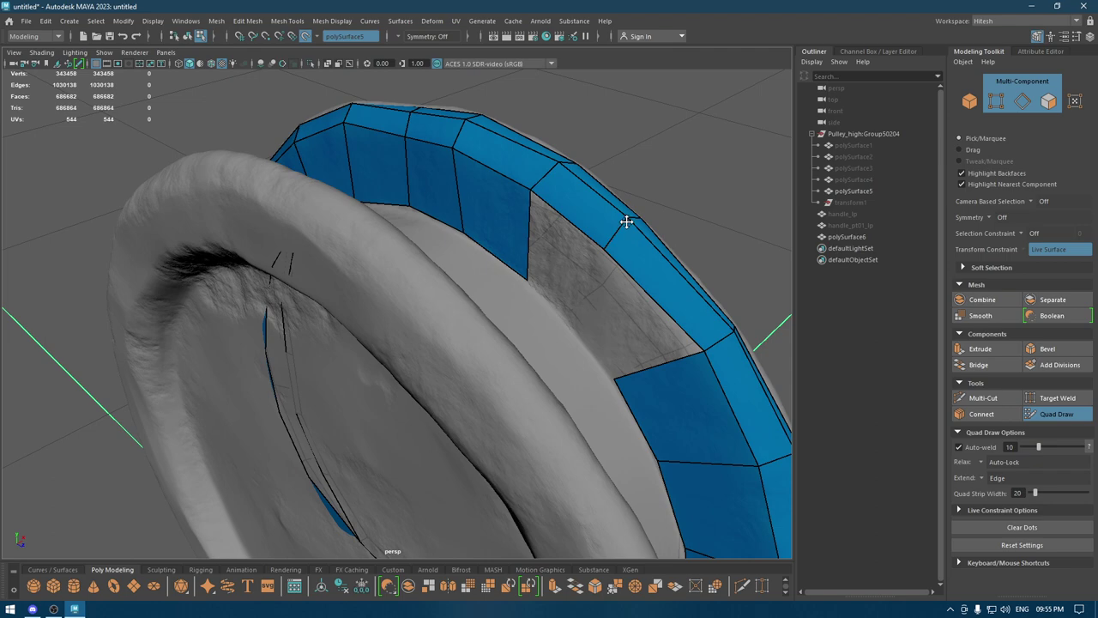
mouse_move(632, 231)
left_mouse_down("alt")
mouse_move(571, 260)
mouse_move(472, 240)
mouse_move(554, 319)
mouse_move(614, 334)
left_mouse_up("alt")
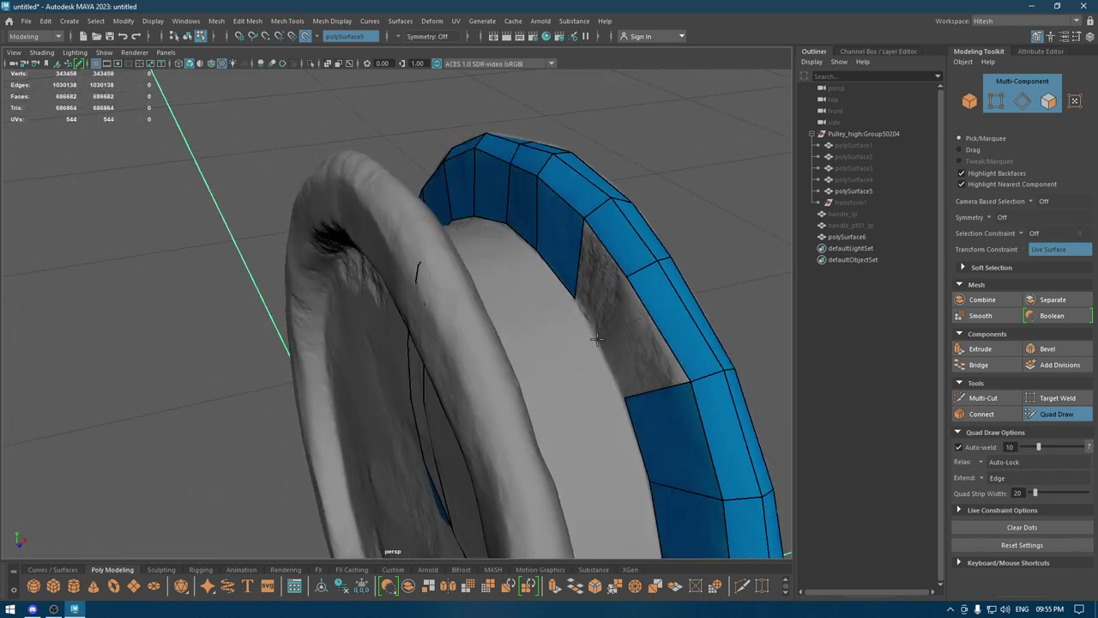
Fill the last ring gaps, insert an edge loop, and extend a quad band across the drum
left_click(604, 283, "shift")
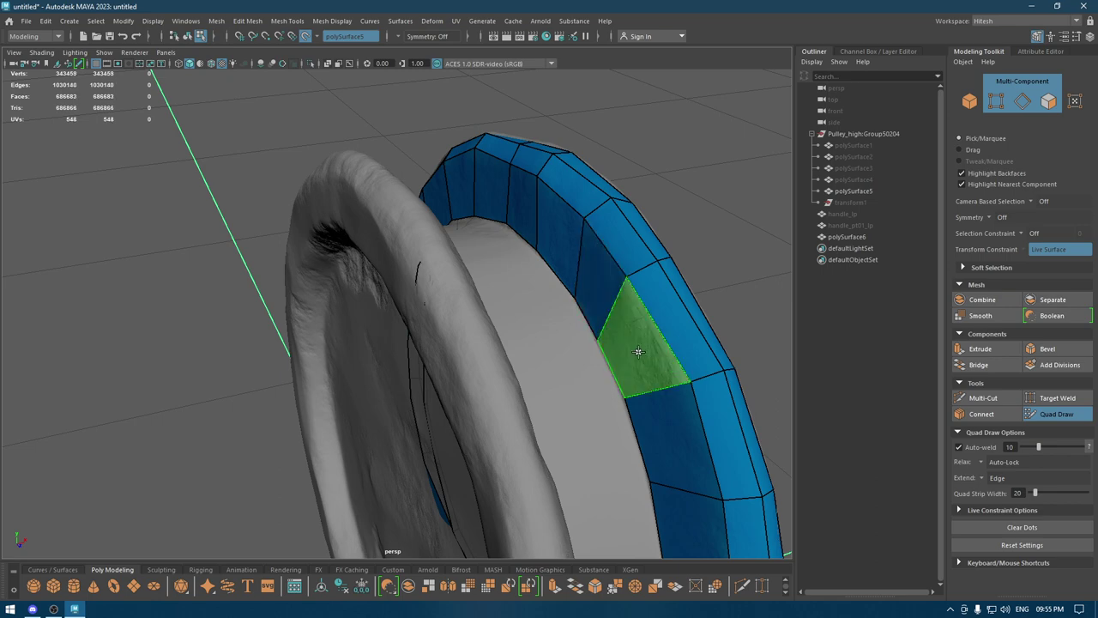
left_click(639, 378, "shift")
left_click_drag(639, 377, 757, 277, "alt")
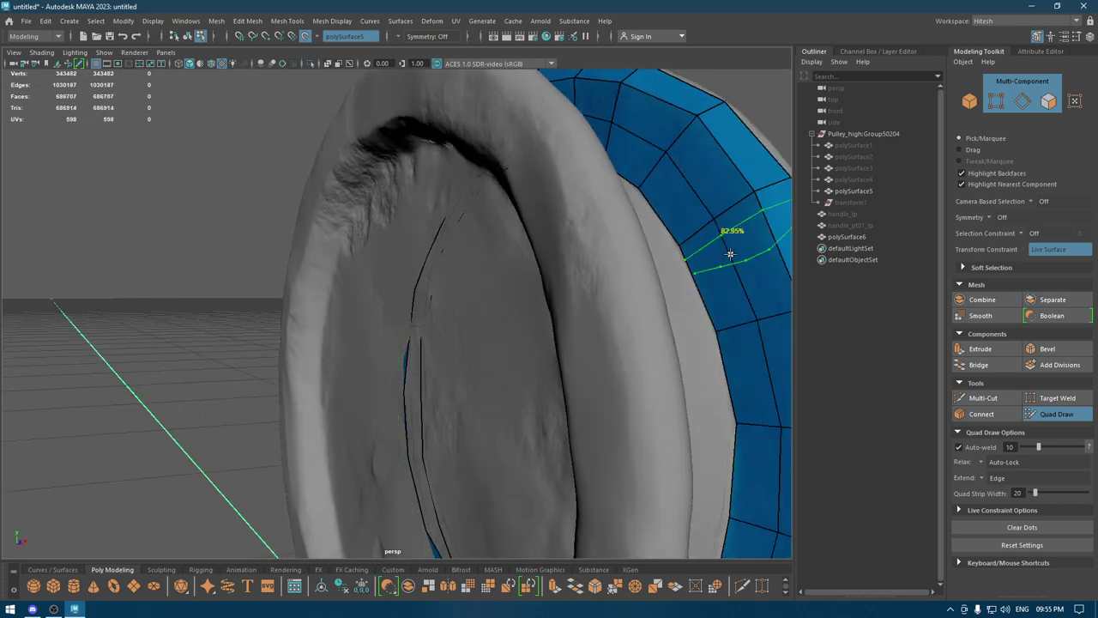
mouse_move(725, 233)
left_mouse_down("alt")
mouse_move(717, 204)
mouse_move(595, 286)
mouse_move(517, 299)
mouse_move(517, 318)
mouse_move(464, 335)
mouse_move(465, 361)
mouse_move(417, 283)
left_mouse_up("alt")
Undo the drum band and extrude the ring's inner edge loop toward the drum
key("ctrl+z")
left_click_drag(569, 363, 612, 351, "alt")
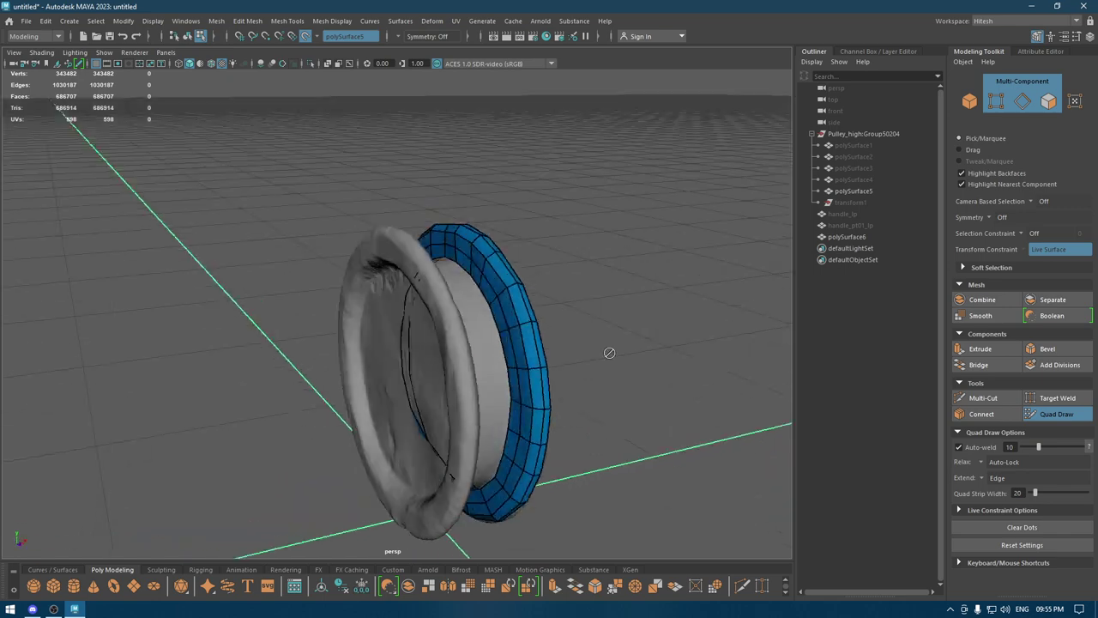
key("q")
double_click(498, 324)
key("w")
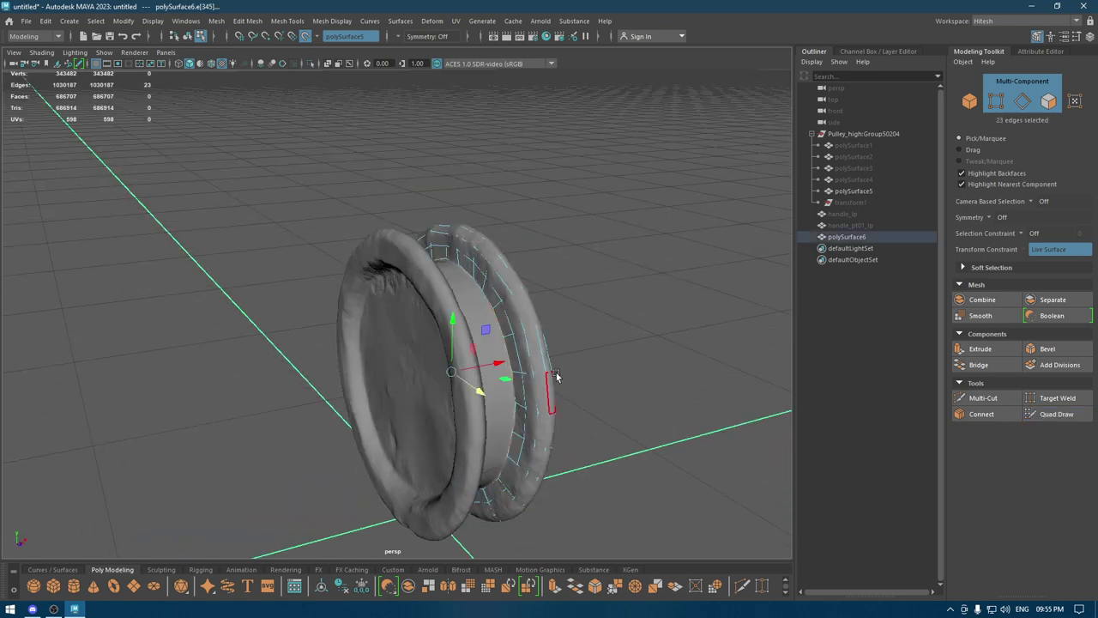
mouse_move(551, 375)
left_mouse_down("alt")
mouse_move(466, 390)
mouse_move(476, 291)
left_mouse_up("alt")
Slide the new edge loop slightly left in the front view
key("space")
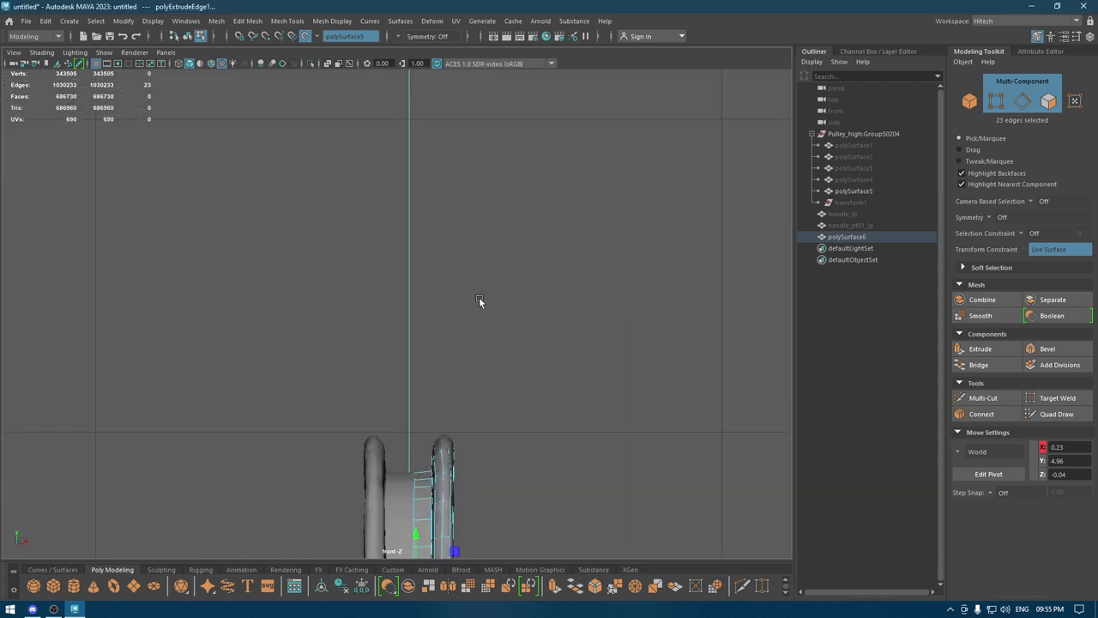
scroll(474, 300, "up", 5)
middle_click_drag(470, 346, 458, 282, "alt")
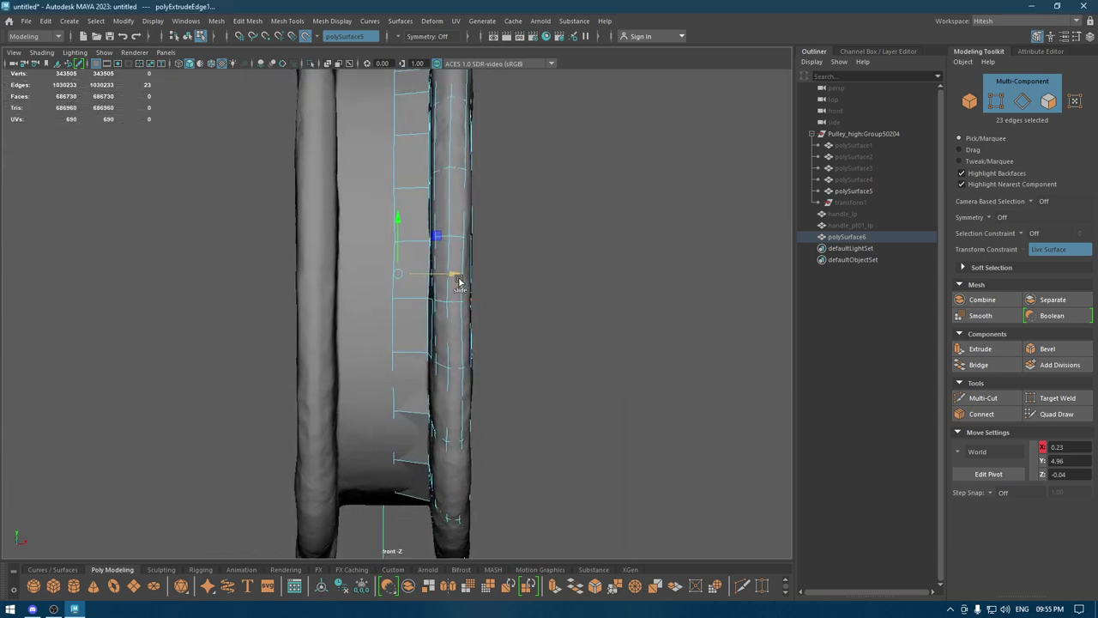
left_click_drag(437, 279, 433, 279)
middle_click_drag(449, 295, 456, 251, "alt")
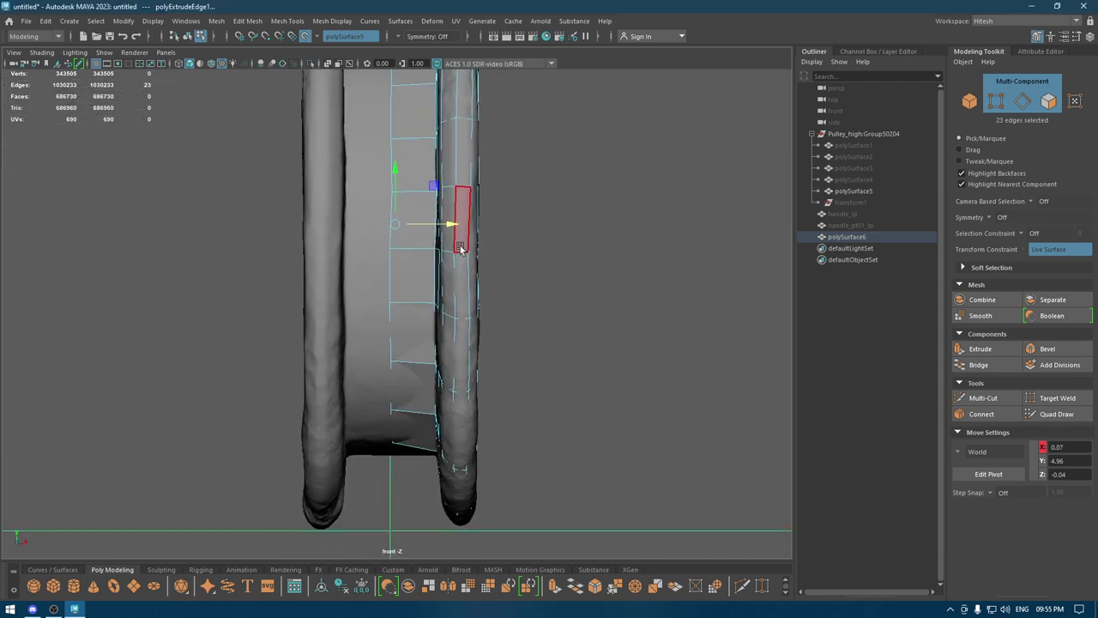
key("space")
left_click(417, 221)
left_click_drag(417, 221, 464, 223, "alt")
Insert an edge loop around the extruded band with Quad Draw
mouse_move(463, 223)
right_mouse_down()
mouse_move(533, 163)
mouse_move(526, 452)
right_mouse_up()
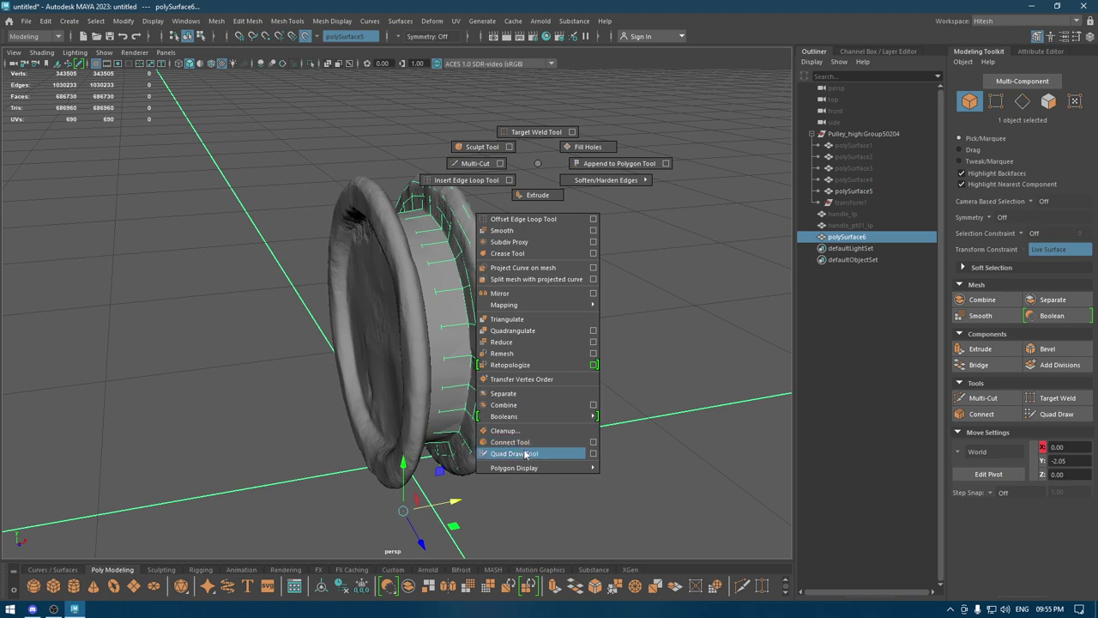
mouse_move(458, 392)
left_mouse_down("alt")
mouse_move(510, 363)
mouse_move(467, 367)
mouse_move(465, 343)
left_mouse_up("alt")
left_click(449, 373)
key("w")
Box-select the band's vertex column in front view and scale it flat in X
right_click_drag(443, 284, 623, 230)
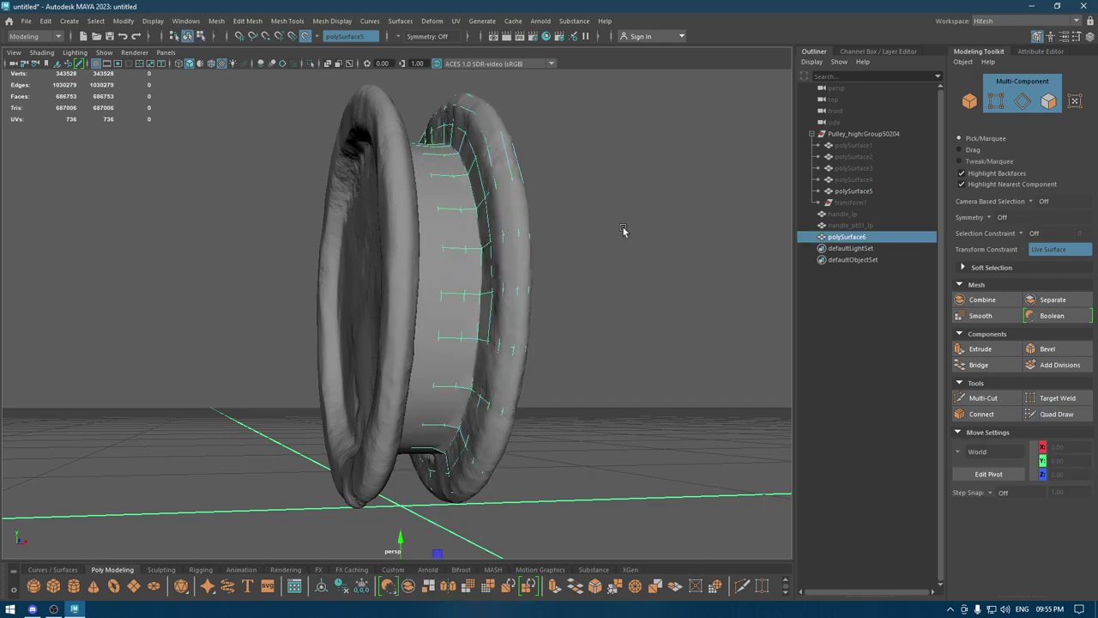
mouse_move(623, 230)
left_mouse_down("alt")
mouse_move(608, 269)
mouse_move(609, 330)
left_mouse_up("alt")
key("space")
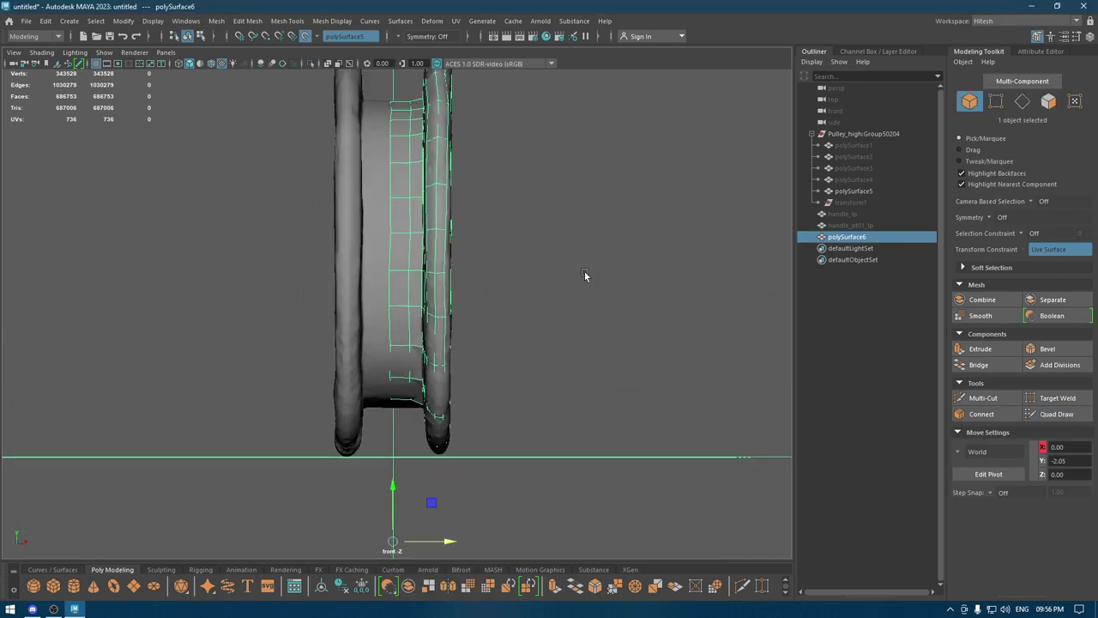
middle_click_drag(584, 272, 598, 327, "alt")
right_click_drag(606, 242, 549, 241)
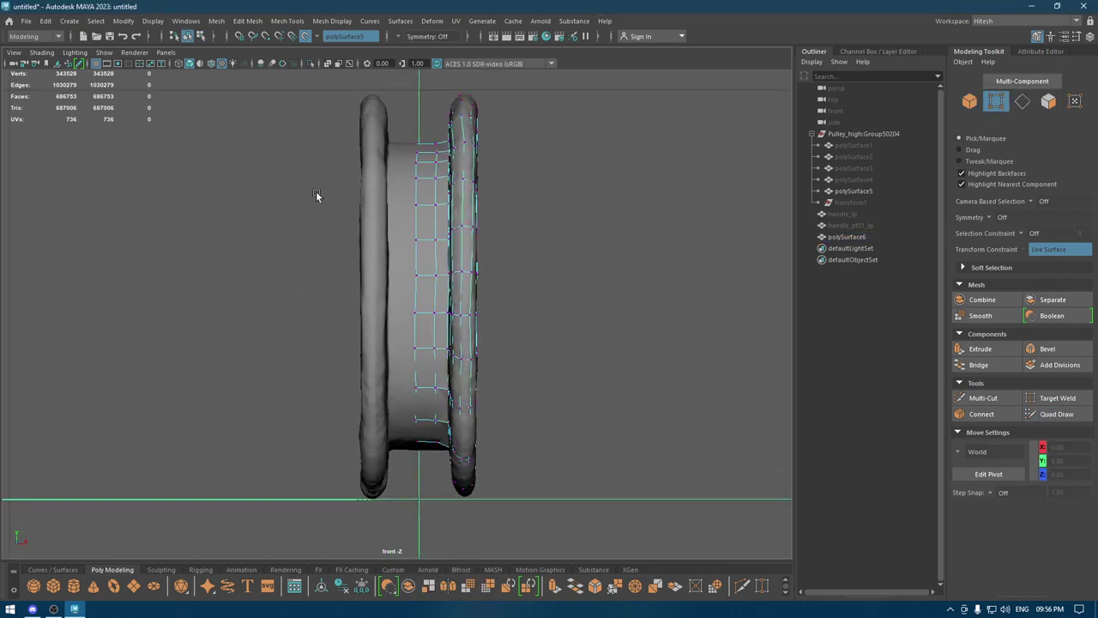
mouse_move(300, 81)
left_mouse_down()
mouse_move(434, 522)
mouse_move(425, 615)
mouse_move(423, 486)
left_mouse_up()
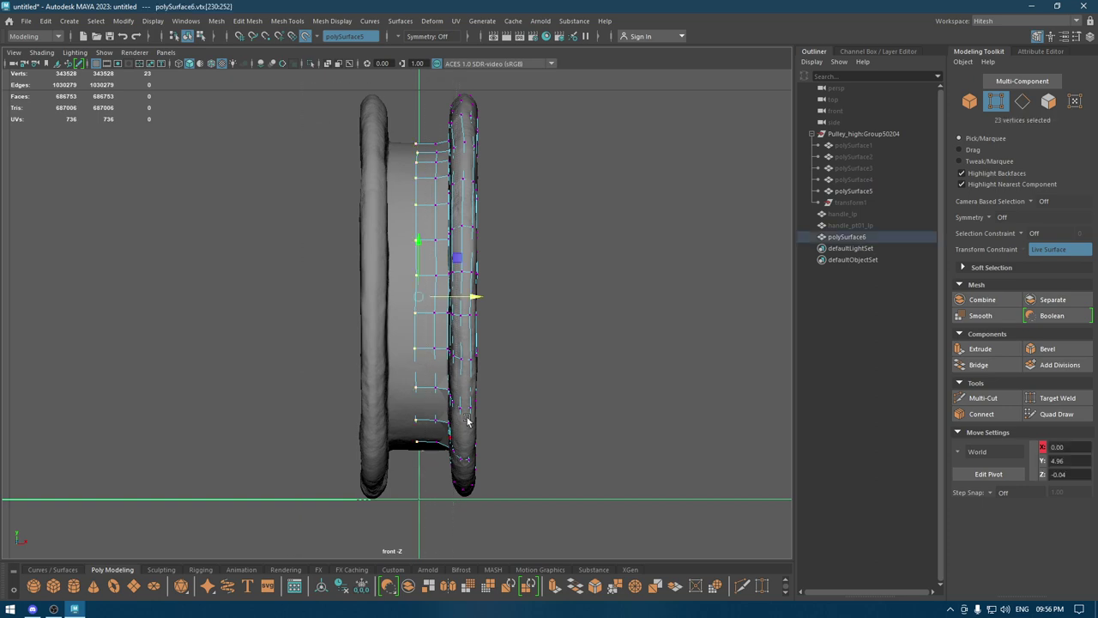
key("r")
left_click_drag(470, 301, 137, 380)
key("w")
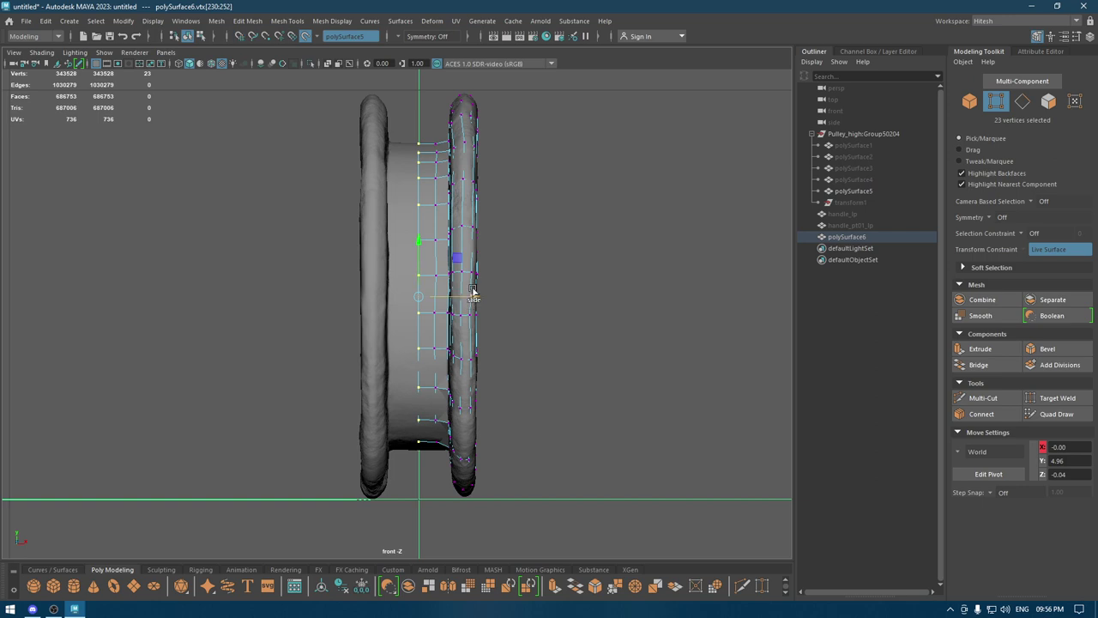
right_click_drag(512, 270, 498, 347)
Snap the ring's pivot to its bottom vertex using D+V
key("d")
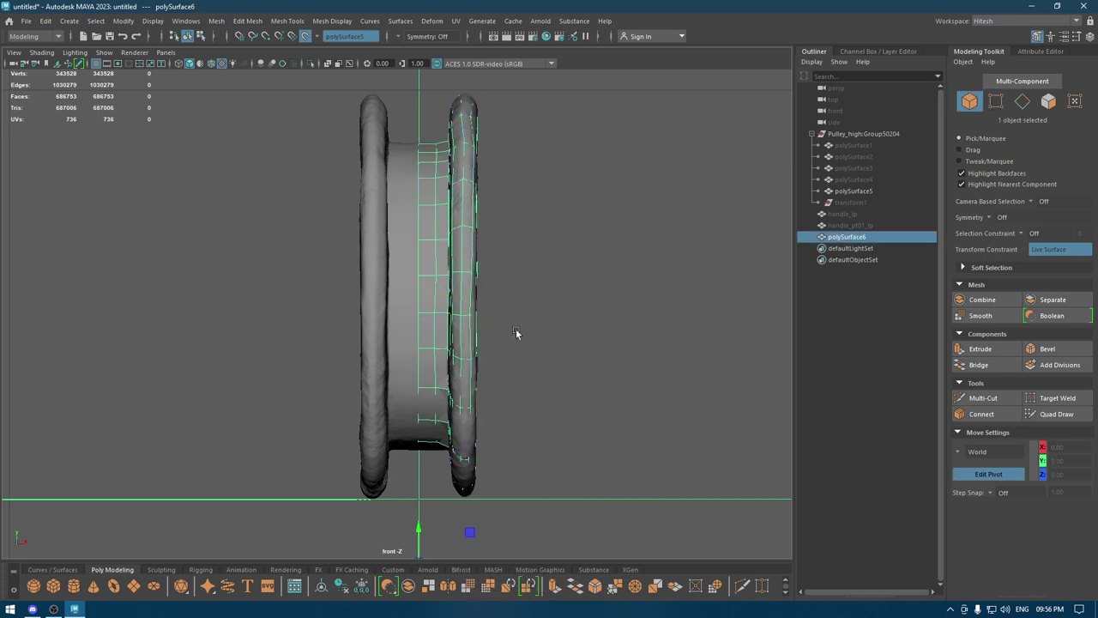
key("v")
left_click_drag(417, 528, 412, 479)
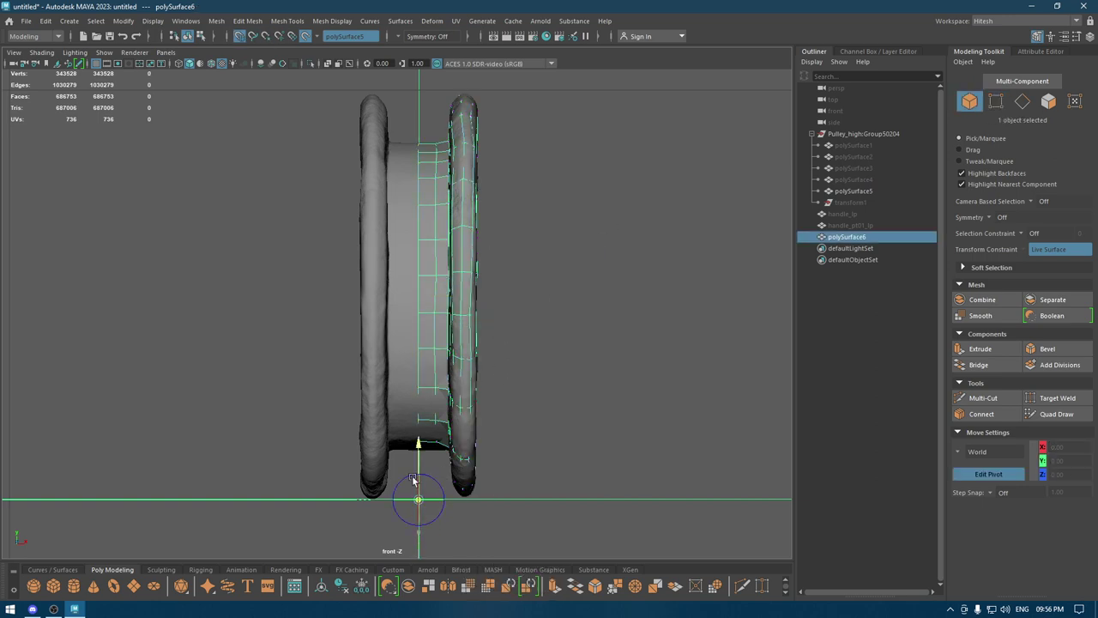
key("d")
Duplicate the ring and rotate the copy toward the left flange
key("ctrl+d")
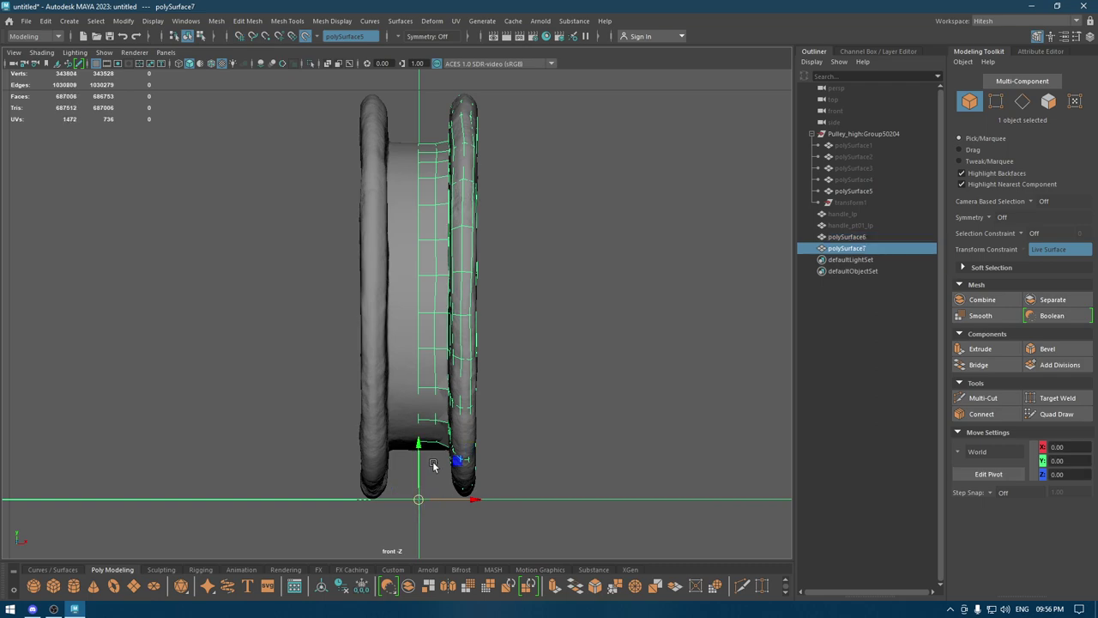
key("e")
left_click_drag(442, 501, 297, 538)
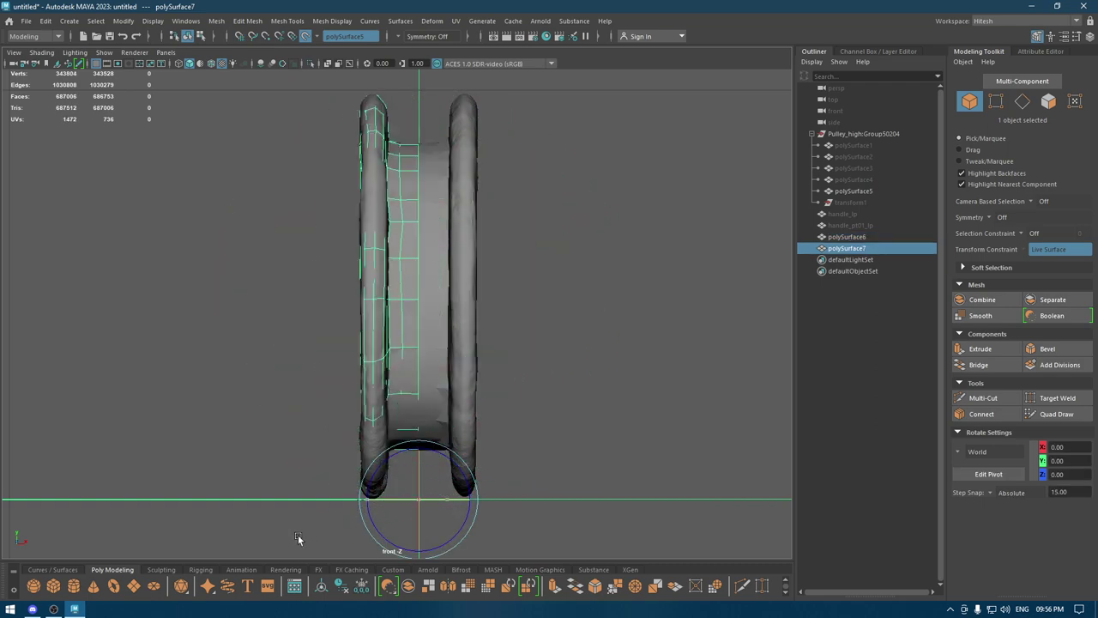
key("w")
mouse_move(407, 384)
left_mouse_down("alt")
mouse_move(412, 254)
mouse_move(546, 344)
mouse_move(612, 343)
mouse_move(639, 318)
mouse_move(432, 356)
mouse_move(855, 118)
left_mouse_up("alt")
Mirror the copy polySurface7 with Scale X -1, then reselect polySurface6
left_click(388, 340)
key("space")
left_click(910, 51)
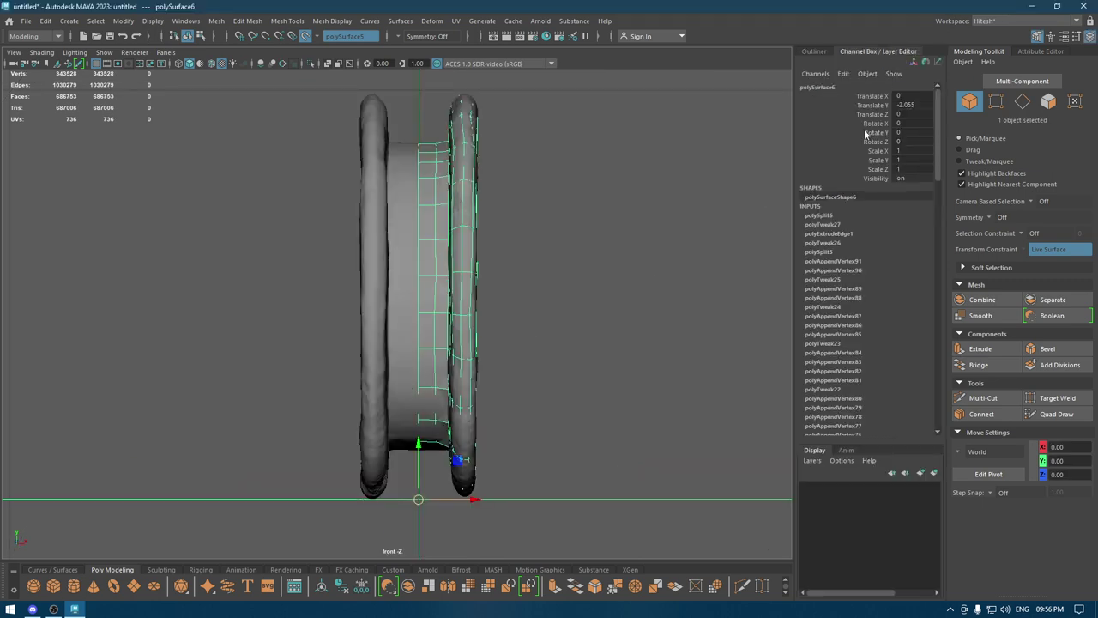
key("ctrl+z")
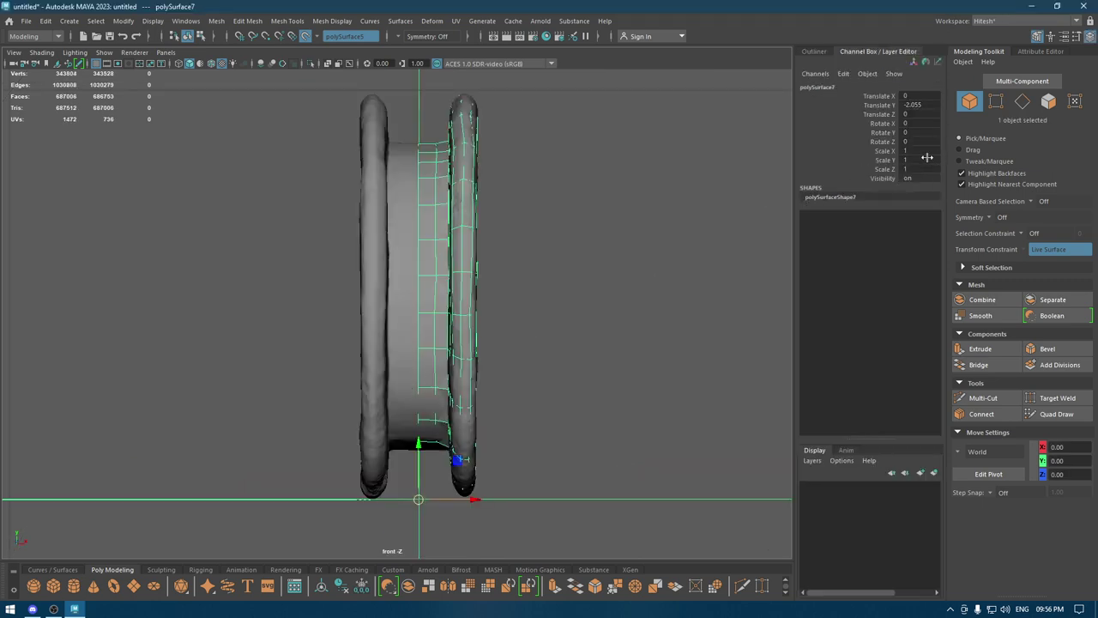
type("1")
key("Return")
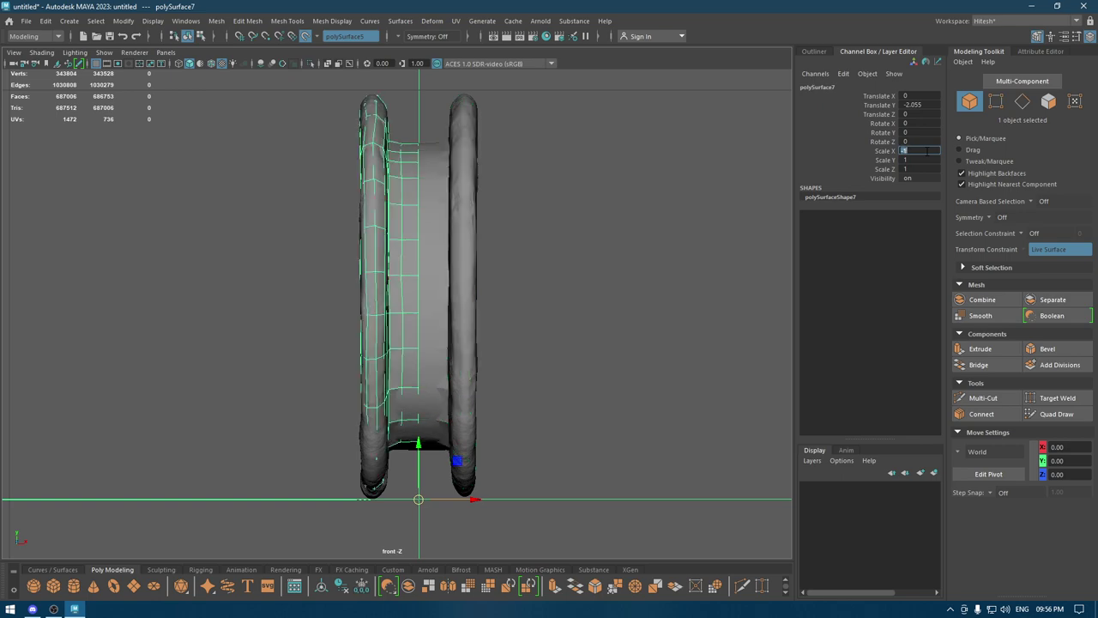
mouse_move(640, 207)
left_mouse_down("alt")
mouse_move(596, 200)
mouse_move(593, 172)
mouse_move(534, 206)
mouse_move(578, 226)
mouse_move(644, 222)
mouse_move(500, 252)
mouse_move(493, 301)
mouse_move(522, 274)
mouse_move(528, 310)
mouse_move(389, 307)
mouse_move(407, 303)
left_mouse_up("alt")
left_click(517, 273)
left_click(535, 311)
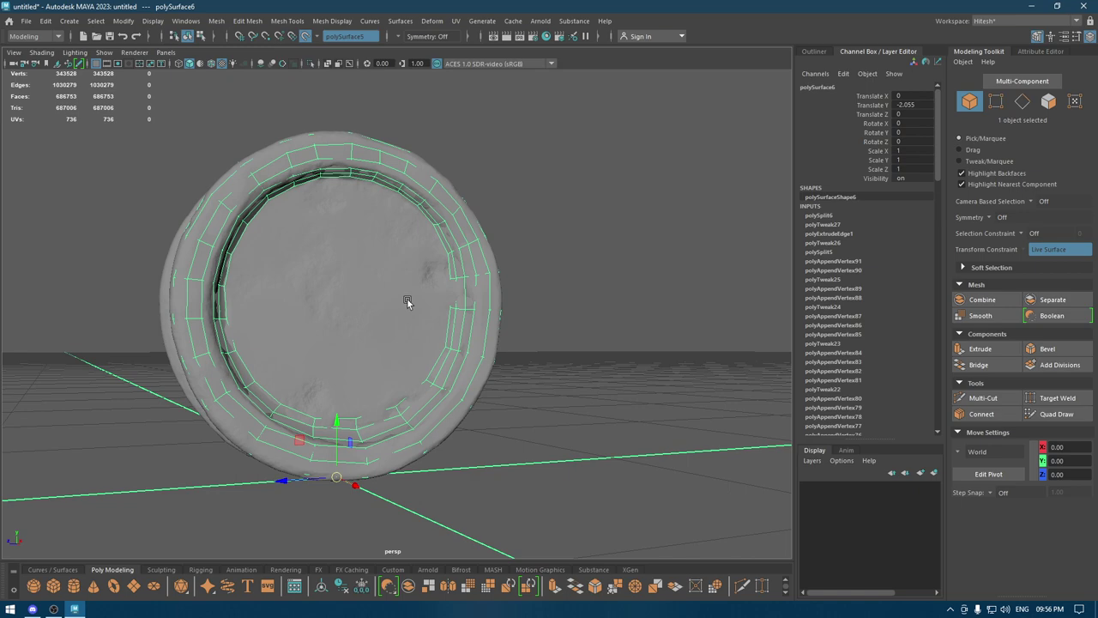
Switch to Quad Draw, zoom in, and place a dot on the ring's inner rim edge
mouse_move(336, 301)
left_mouse_down("alt")
mouse_move(286, 296)
mouse_move(297, 282)
mouse_move(304, 306)
mouse_move(304, 296)
left_mouse_up("alt")
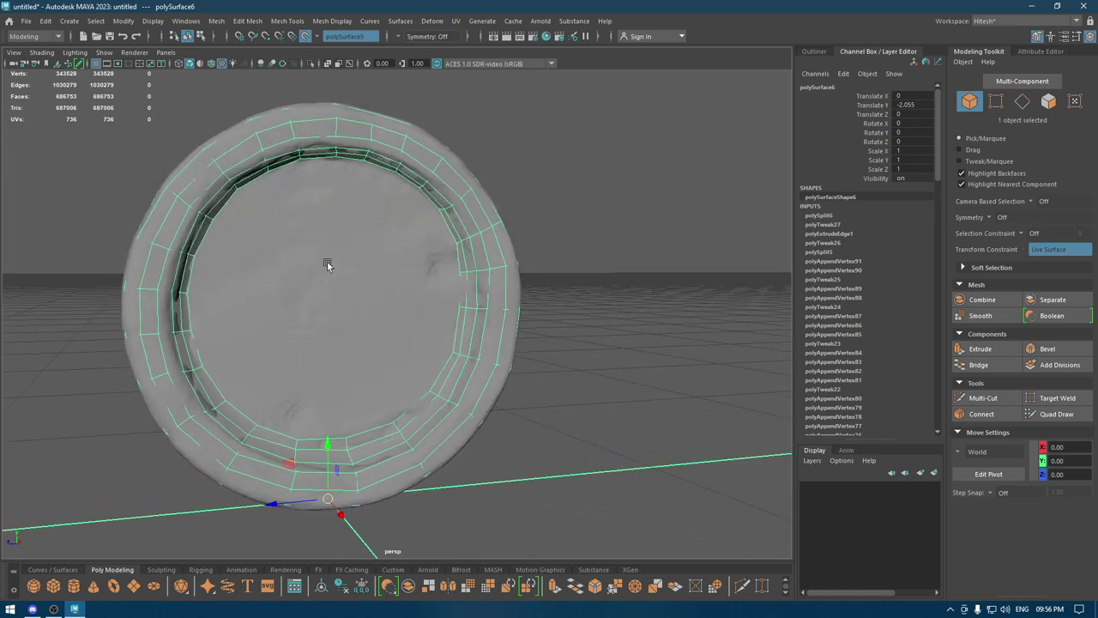
right_click_drag(383, 169, 346, 460, "shift")
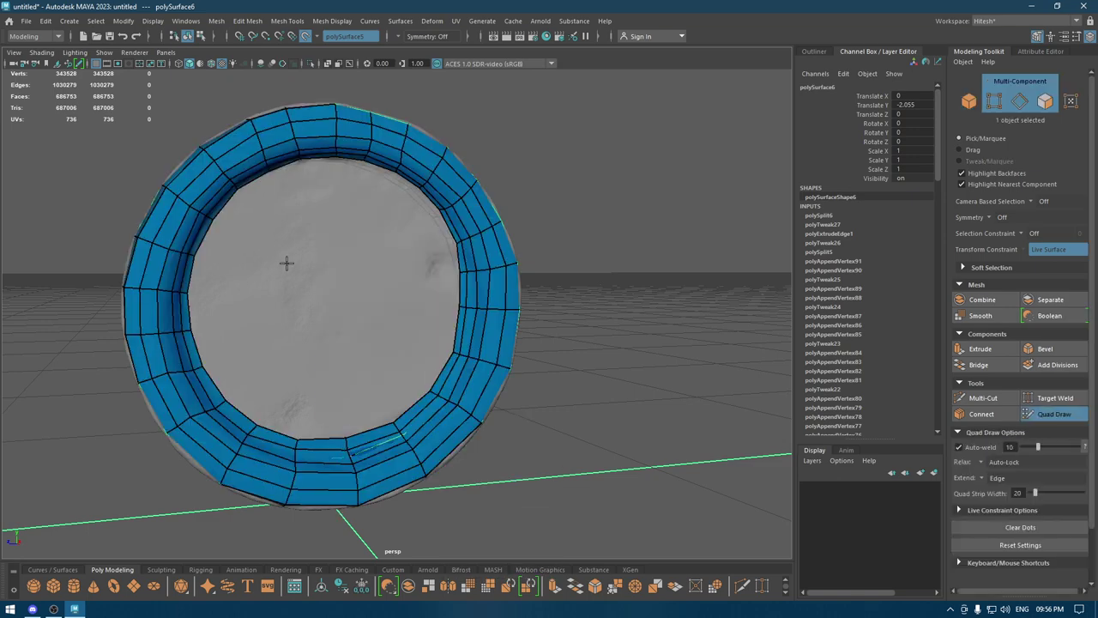
scroll(284, 190, "up", 2)
scroll(326, 235, "up", 2)
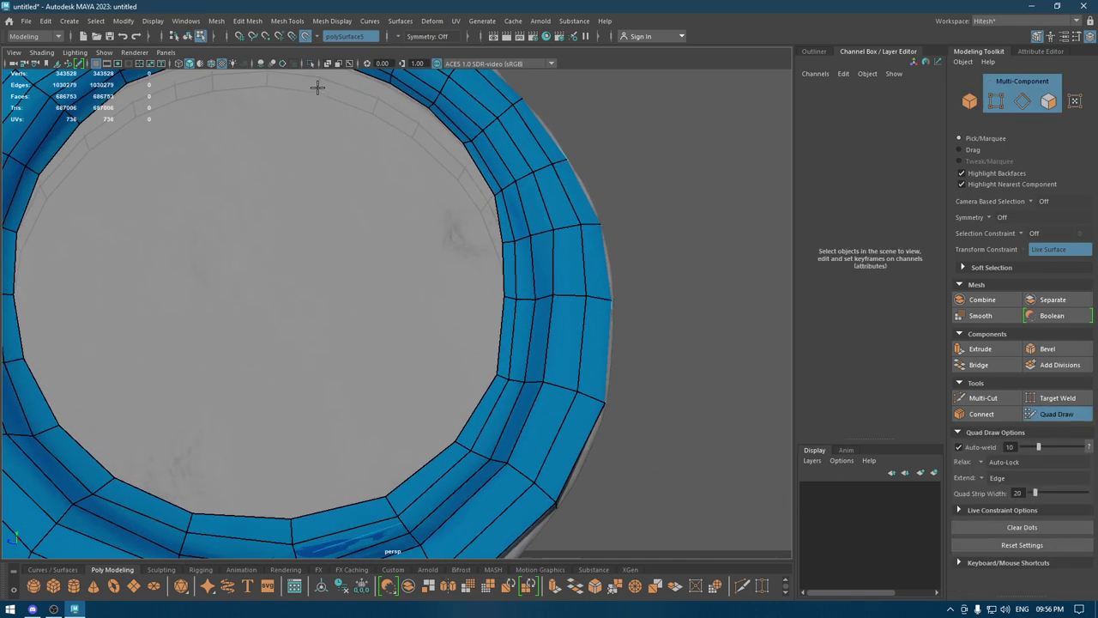
scroll(318, 88, "down", 1)
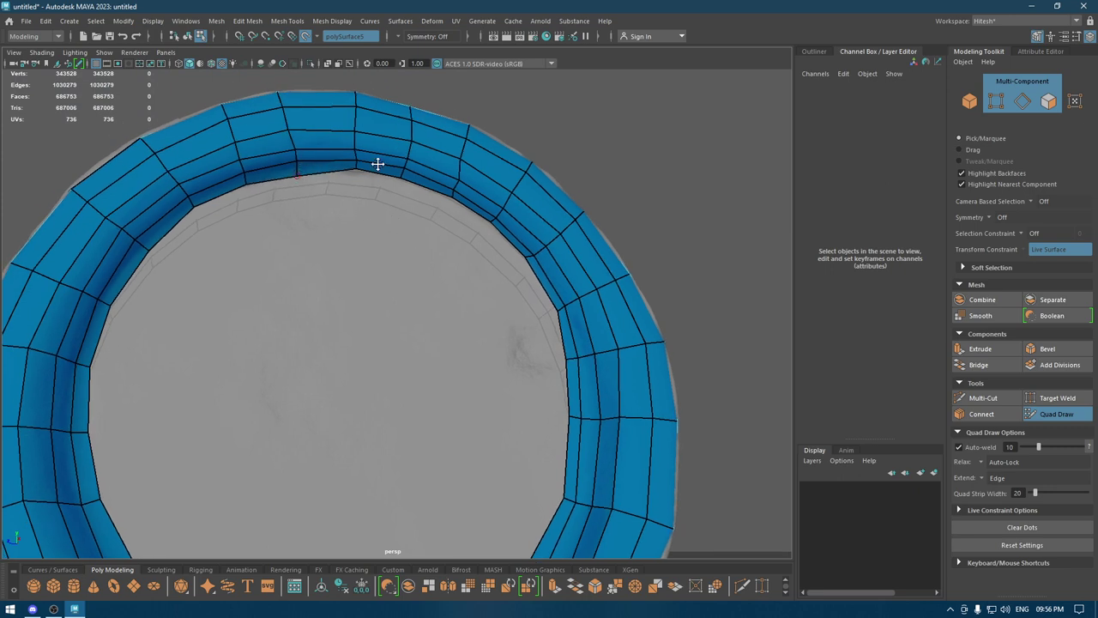
left_click(355, 173)
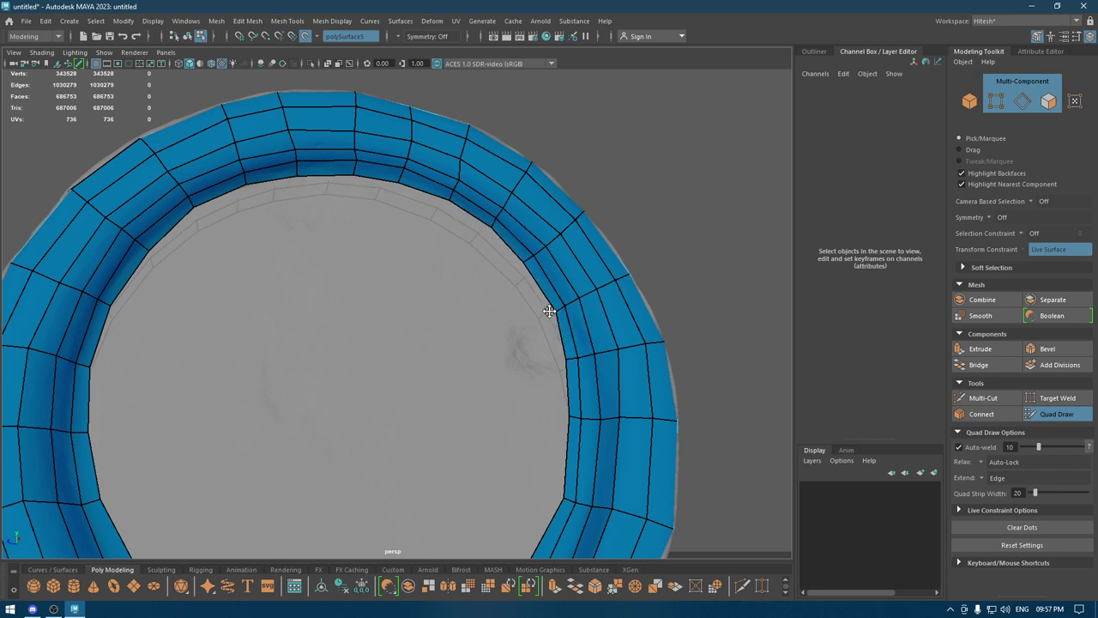
Drag a trial wider quad strip across the inner rim, then undo it
scroll(478, 306, "down", 3)
scroll(481, 199, "down", 2)
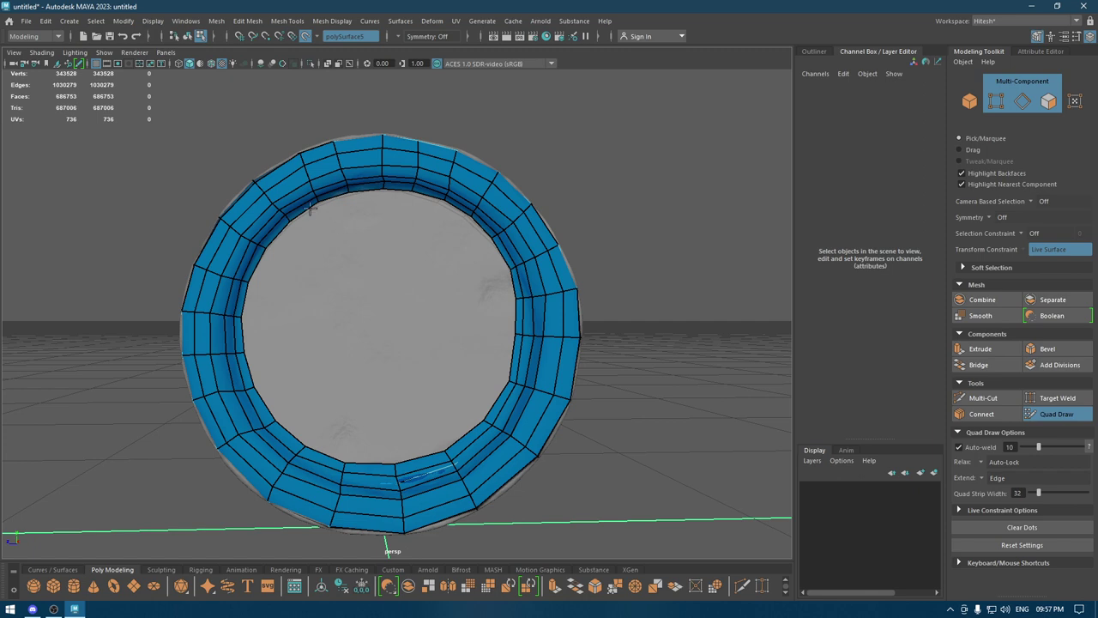
mouse_move(311, 209)
left_mouse_down()
mouse_move(350, 228)
mouse_move(349, 219)
left_mouse_up()
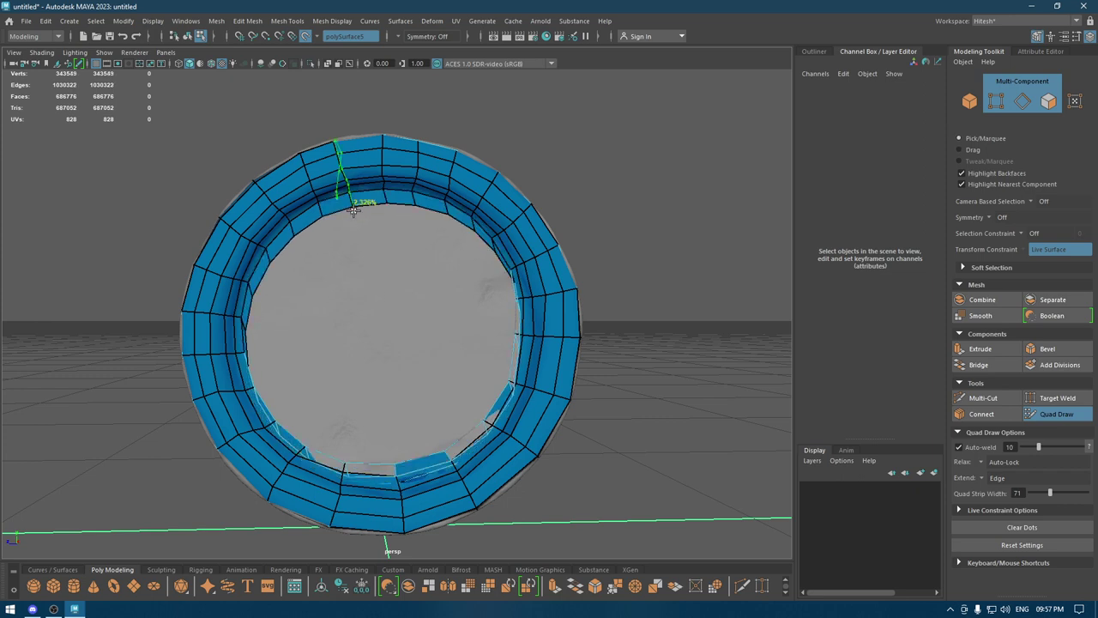
key("ctrl+z")
Select the inner border loop, extrude and scale it inward, then merge its edges to the centre
key("q")
double_click(317, 207)
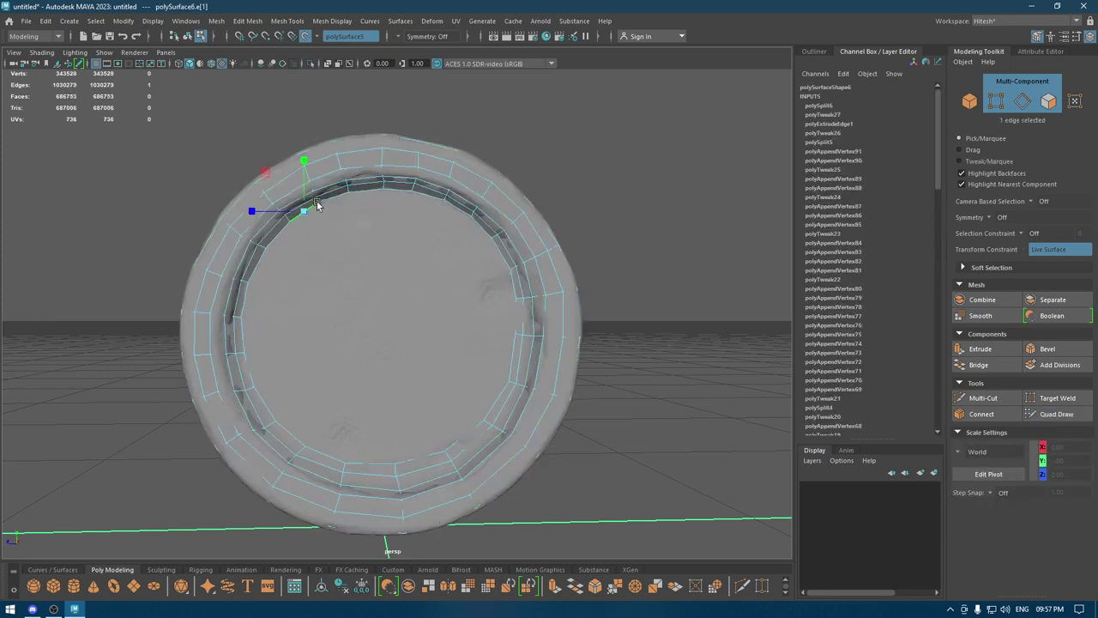
key("r")
left_click_drag(383, 326, 263, 338, "shift")
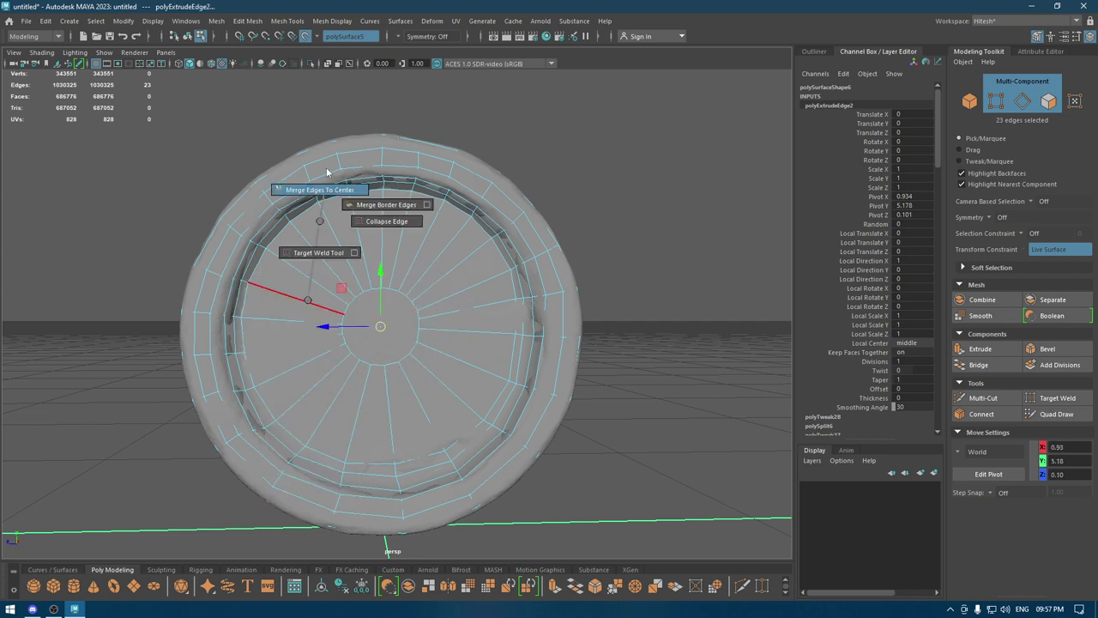
right_click_drag(343, 244, 326, 191, "shift")
mouse_move(429, 273)
right_mouse_down()
mouse_move(489, 266)
mouse_move(477, 543)
right_mouse_up()
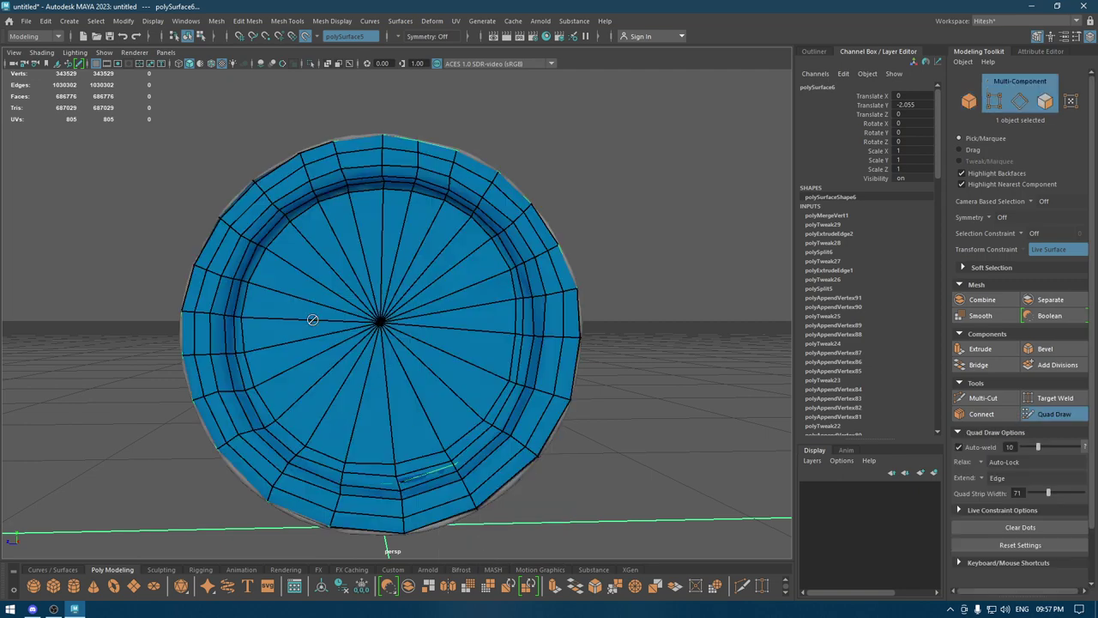
mouse_move(360, 310)
left_mouse_down("alt")
mouse_move(438, 282)
mouse_move(294, 306)
mouse_move(280, 321)
mouse_move(367, 331)
mouse_move(337, 307)
mouse_move(338, 392)
left_mouse_up("alt")
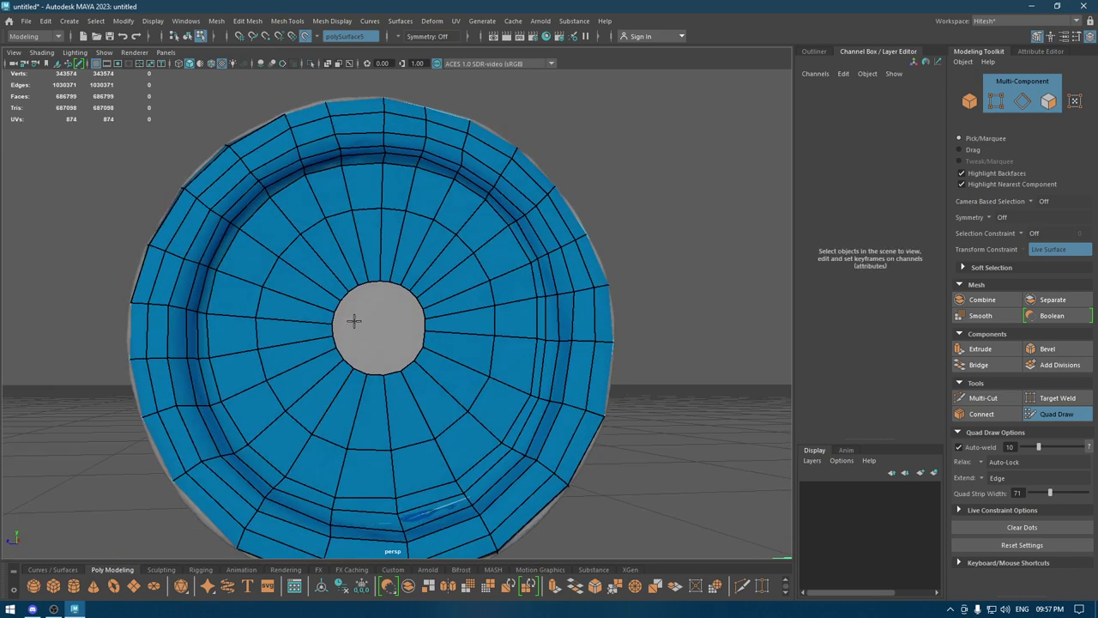
Insert a single edge loop near the central hole, replacing the first attempt
left_click_drag(354, 321, 321, 324, "alt")
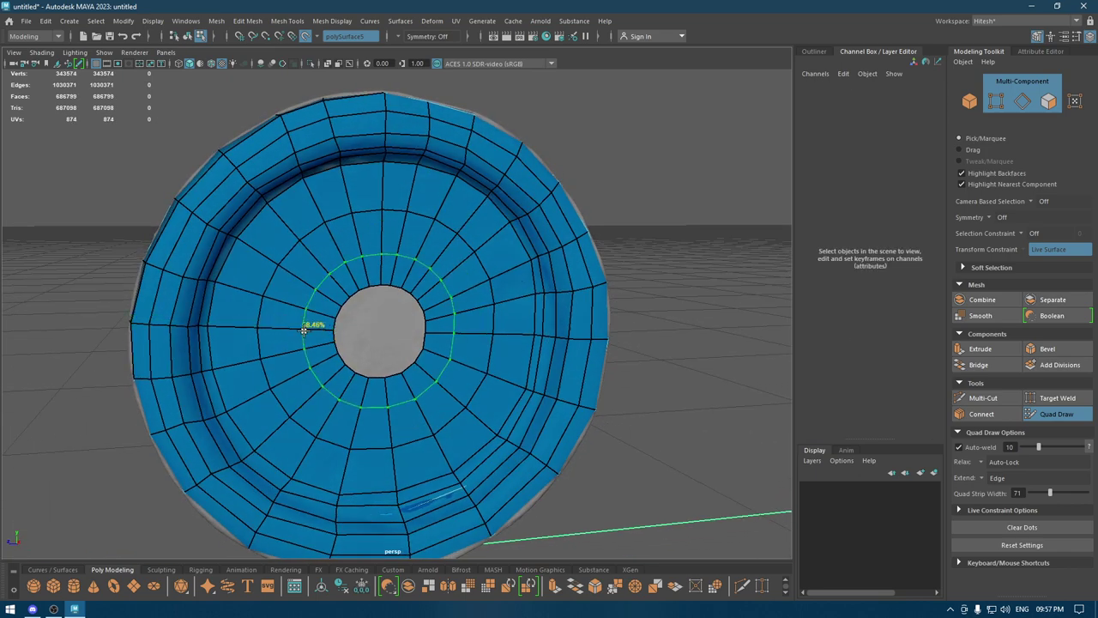
left_click(304, 329, "ctrl")
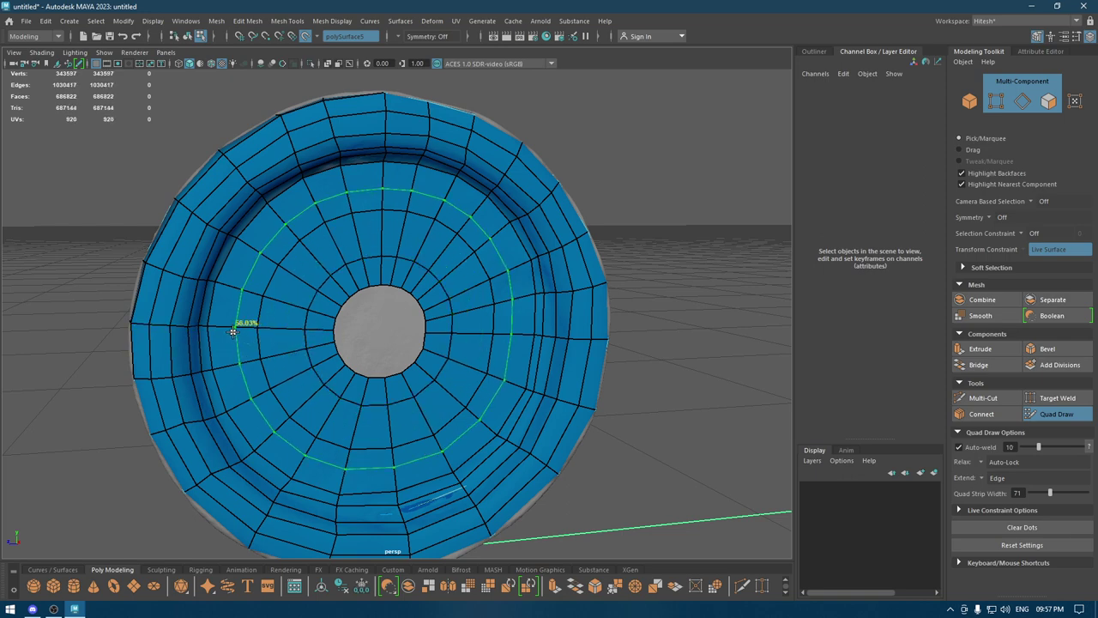
key("ctrl+z")
key("ctrl+z")
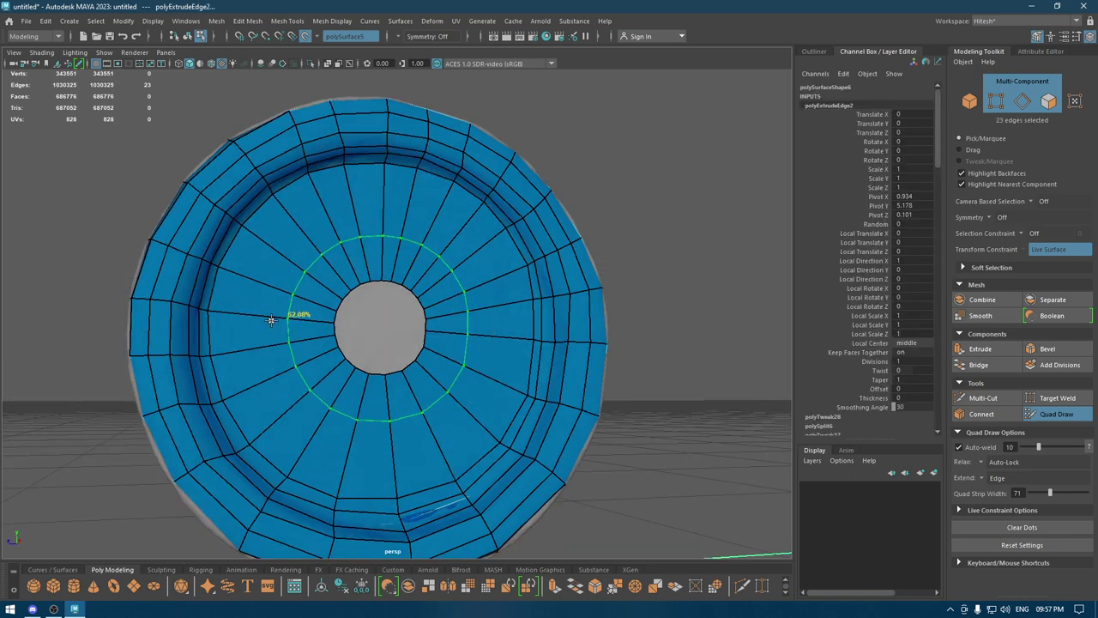
left_click(263, 313, "ctrl")
left_click_drag(286, 333, 352, 408, "alt")
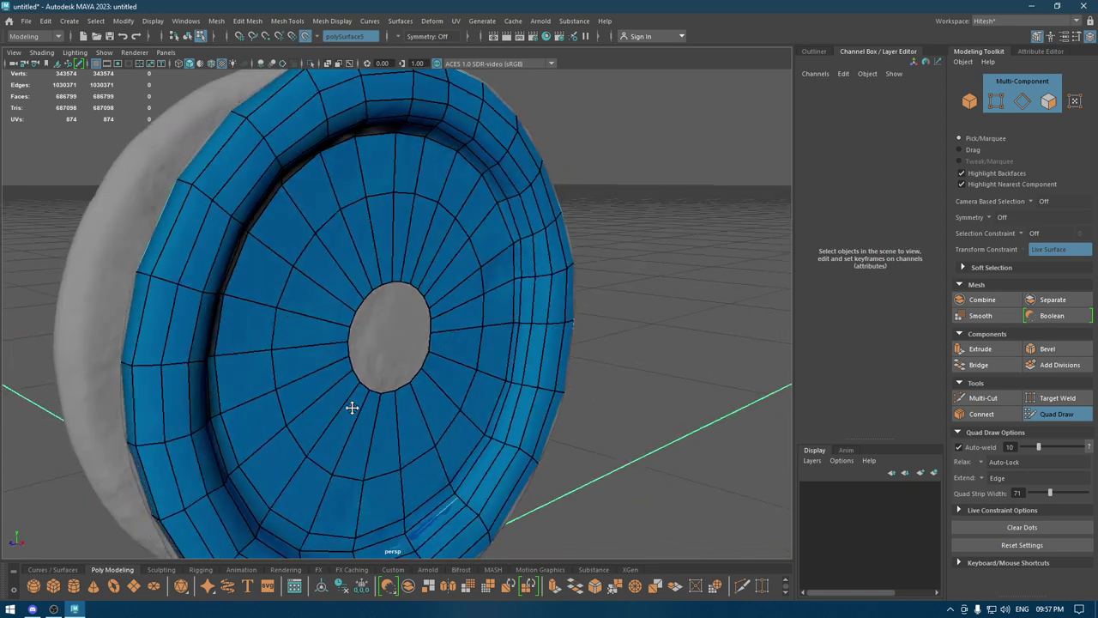
key("w")
Select the ring of hub faces around the centre and delete them
mouse_move(356, 271)
left_mouse_down("alt")
mouse_move(312, 269)
mouse_move(284, 221)
mouse_move(322, 328)
left_mouse_up("alt")
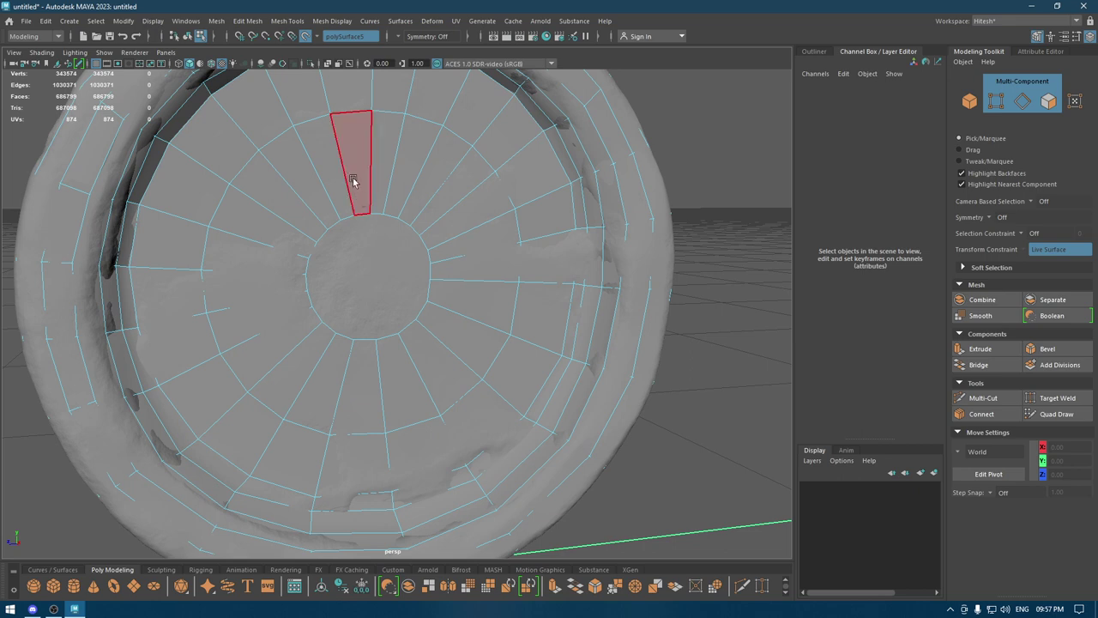
right_click_drag(350, 176, 353, 207)
mouse_move(417, 183)
left_mouse_down()
mouse_move(385, 311)
mouse_move(436, 215)
left_mouse_up()
mouse_move(289, 334)
left_mouse_down()
mouse_move(483, 328)
mouse_move(334, 360)
left_mouse_up()
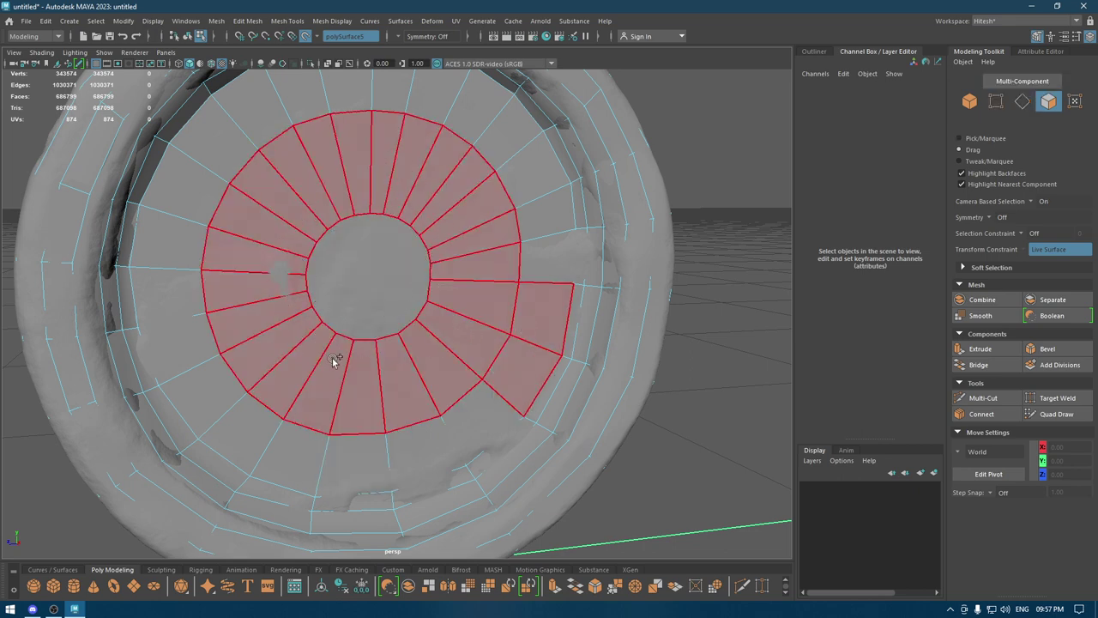
left_click_drag(288, 265, 532, 325)
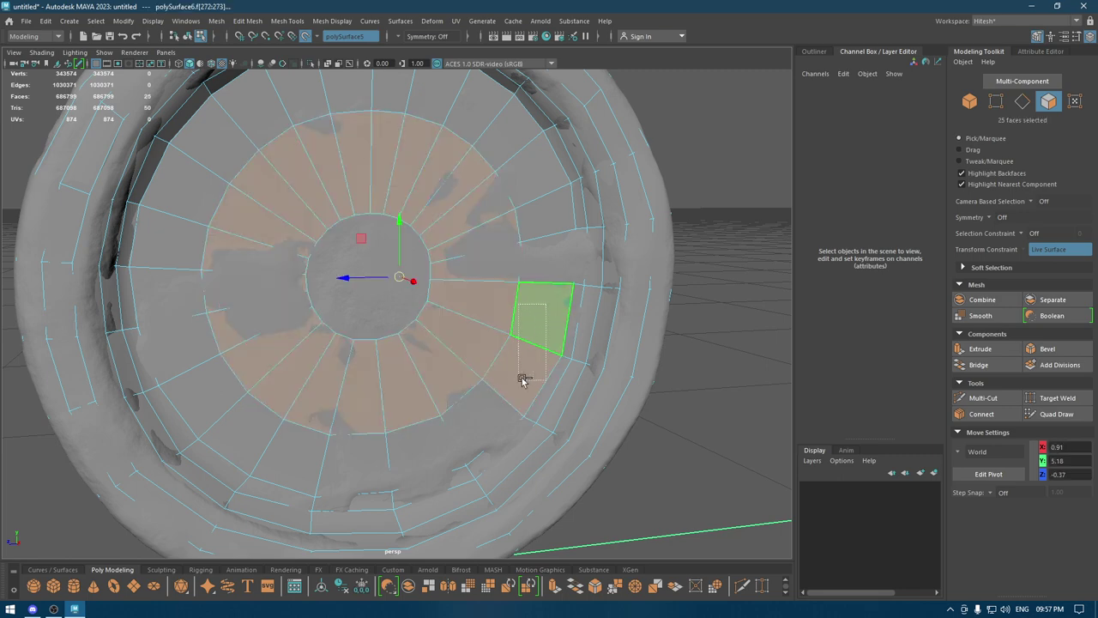
left_click_drag(523, 380, 523, 380, "ctrl")
key("Delete")
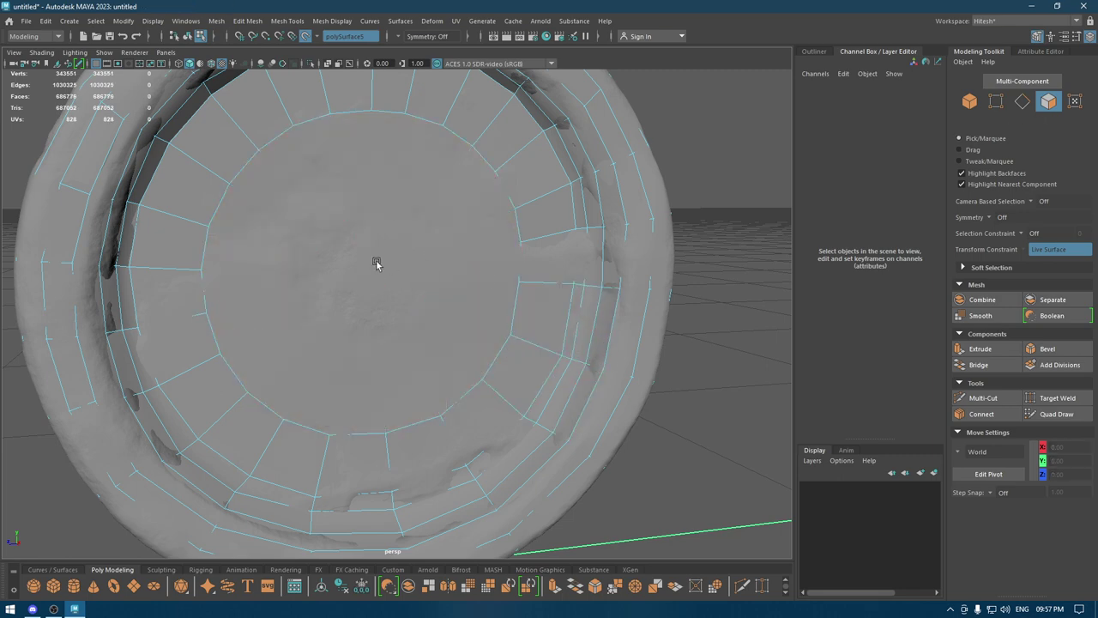
mouse_move(376, 264)
left_mouse_down("alt")
mouse_move(346, 246)
mouse_move(235, 238)
left_mouse_up("alt")
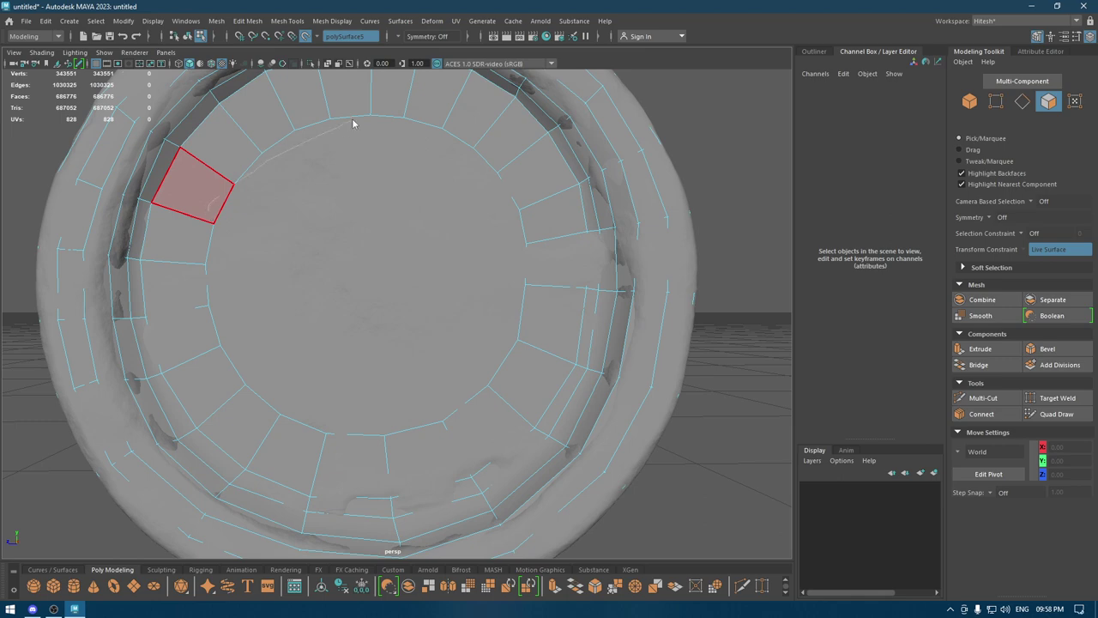
Insert an extra edge loop around the flange ring with Quad Draw
mouse_move(206, 219)
right_mouse_down()
mouse_move(355, 111)
mouse_move(331, 403)
right_mouse_up()
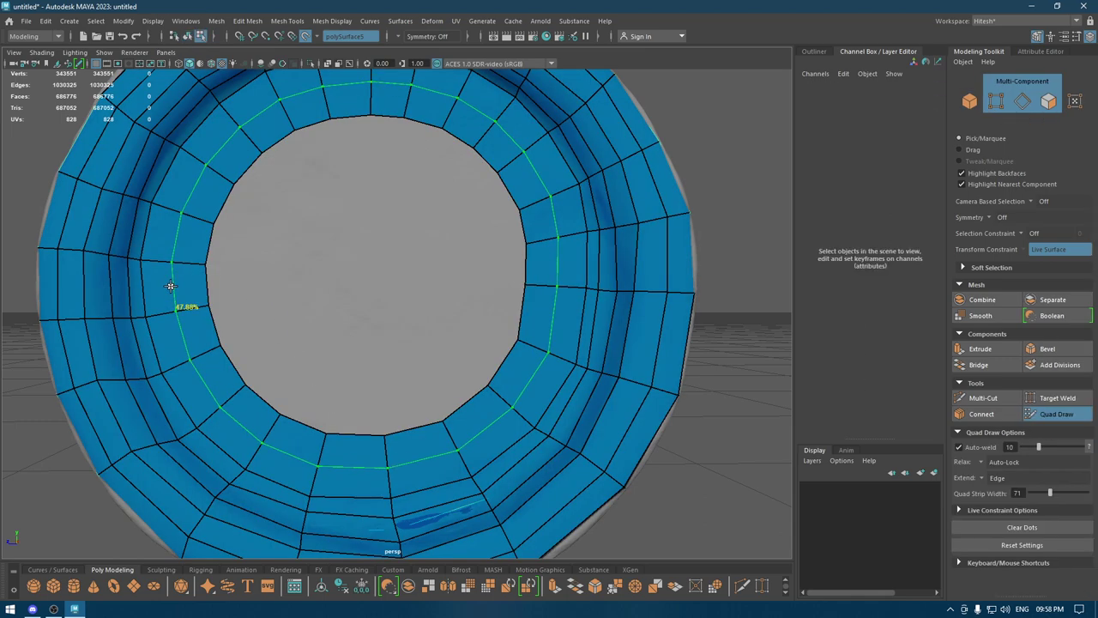
left_click(171, 286, "ctrl")
mouse_move(198, 307)
left_mouse_down("alt")
mouse_move(287, 249)
mouse_move(254, 227)
left_mouse_up("alt")
key("w")
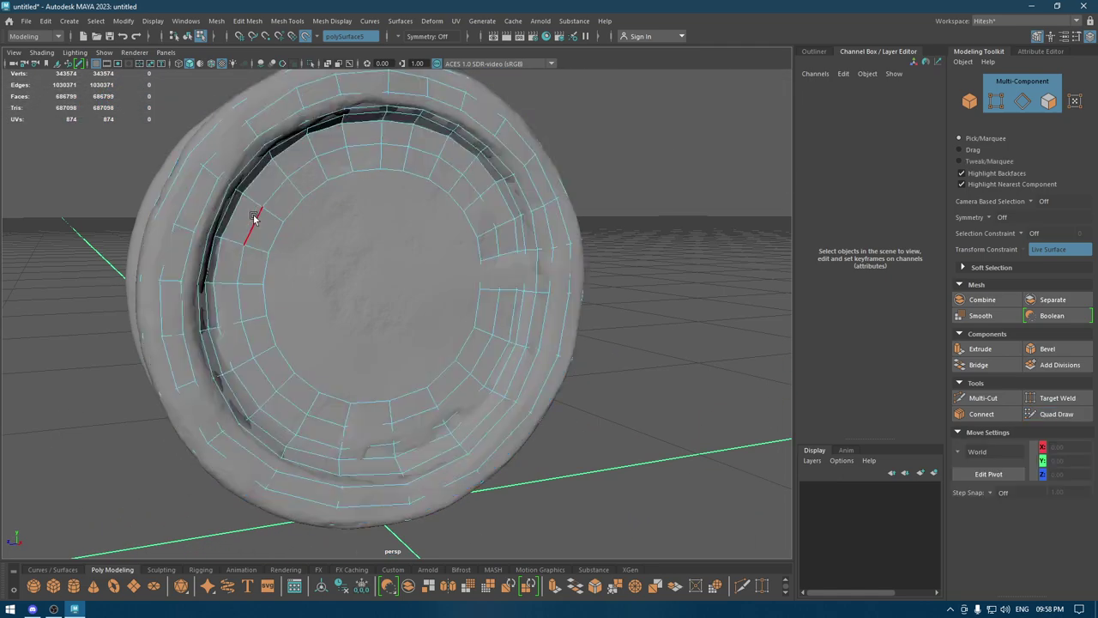
Try a cut on the retopo ring, restore the extra edge loop, and return to object mode
left_click(363, 155)
mouse_move(363, 154)
left_mouse_down("alt")
mouse_move(277, 157)
mouse_move(367, 264)
mouse_move(307, 230)
left_mouse_up("alt")
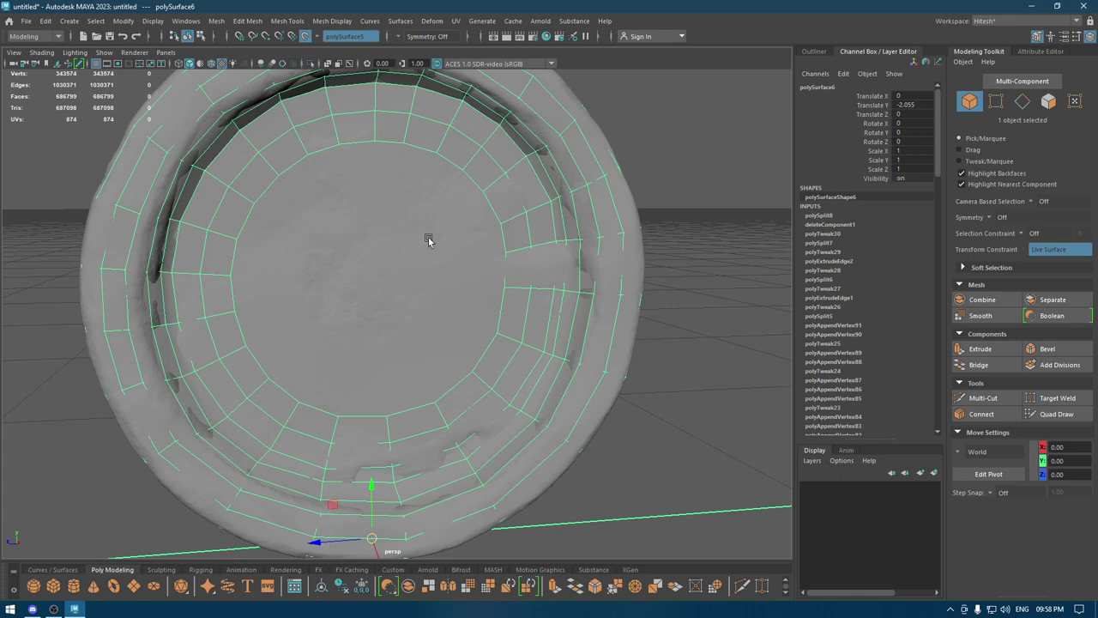
right_click_drag(271, 182, 191, 184, "shift")
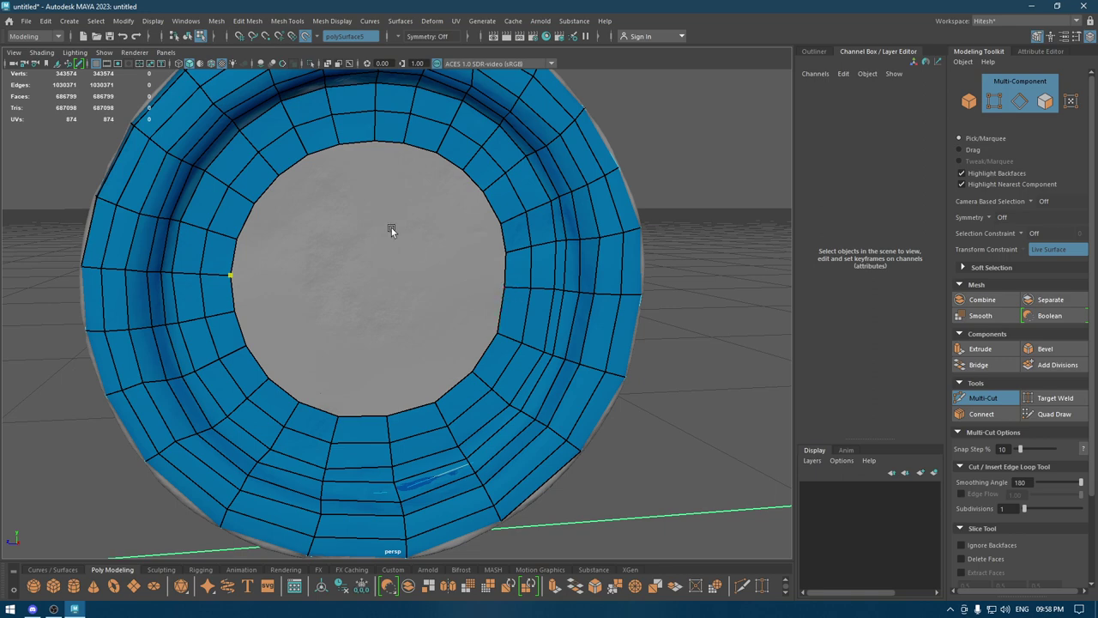
key("w")
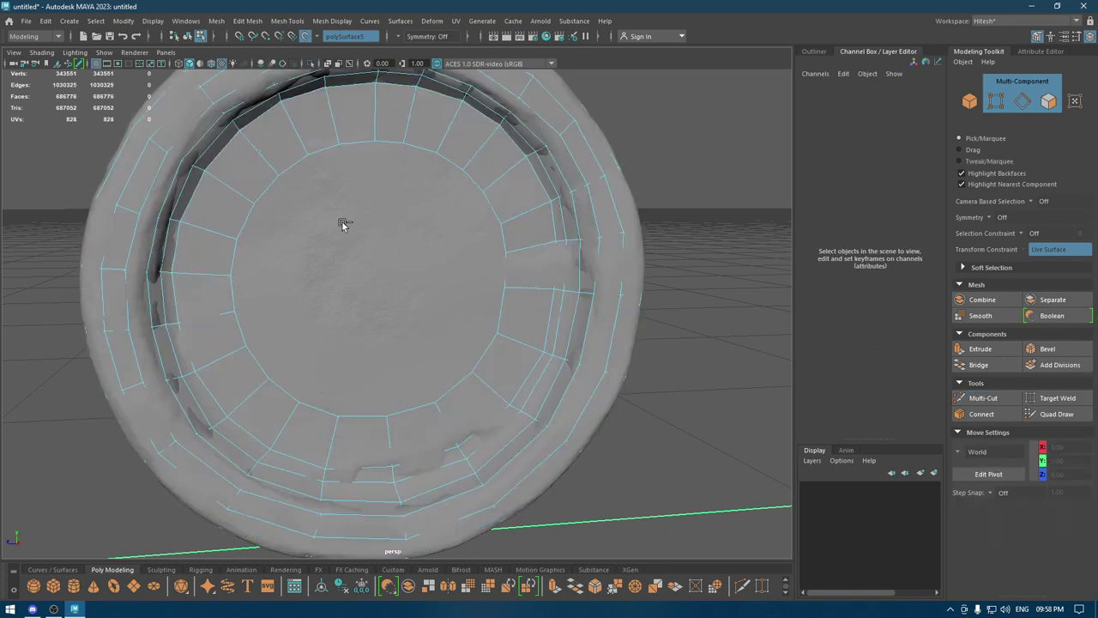
left_click(342, 223, "ctrl")
right_click_drag(337, 216, 428, 153)
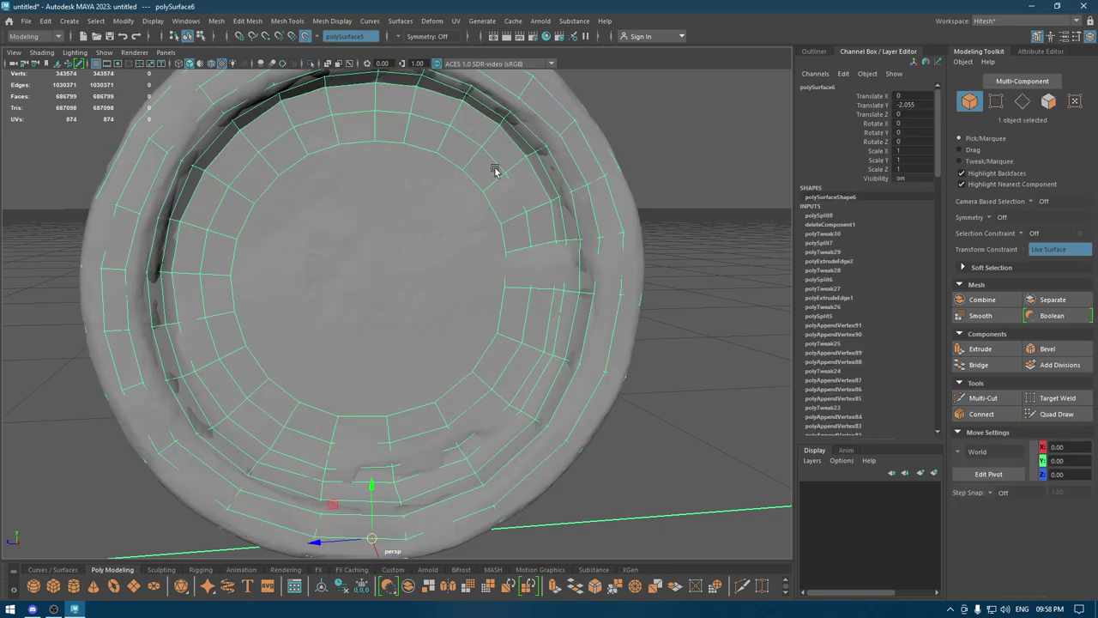
left_click(411, 191)
Turn off Make Live on the scan and reselect the retopo mesh polySurface6
left_click(306, 36)
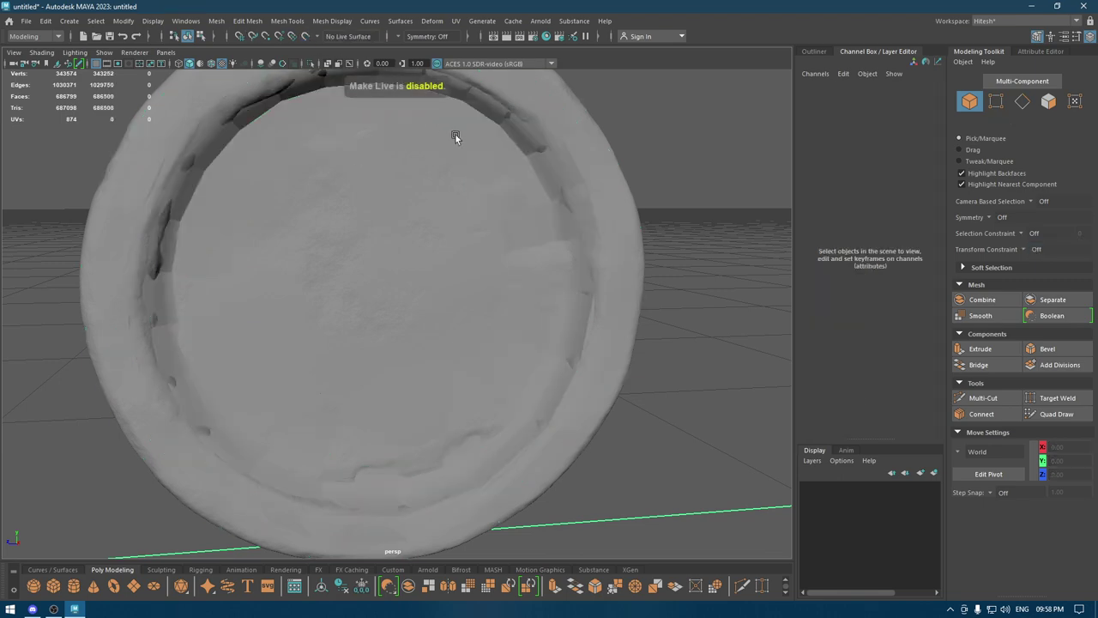
left_click(461, 154)
left_click(505, 144)
right_click_drag(505, 144, 414, 153, "shift")
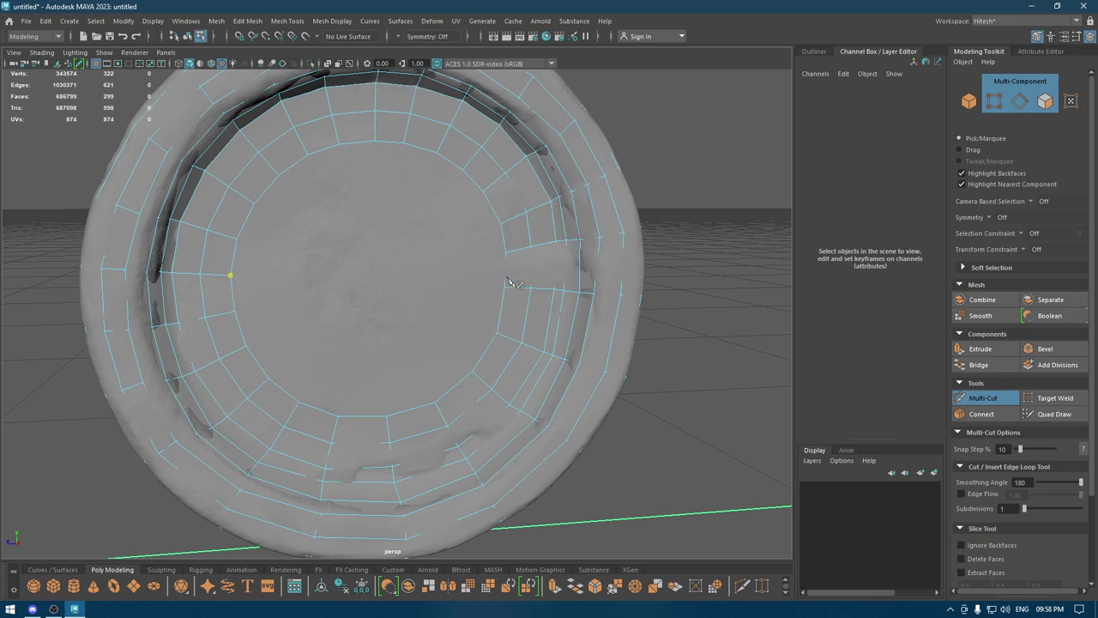
key("w")
key("space")
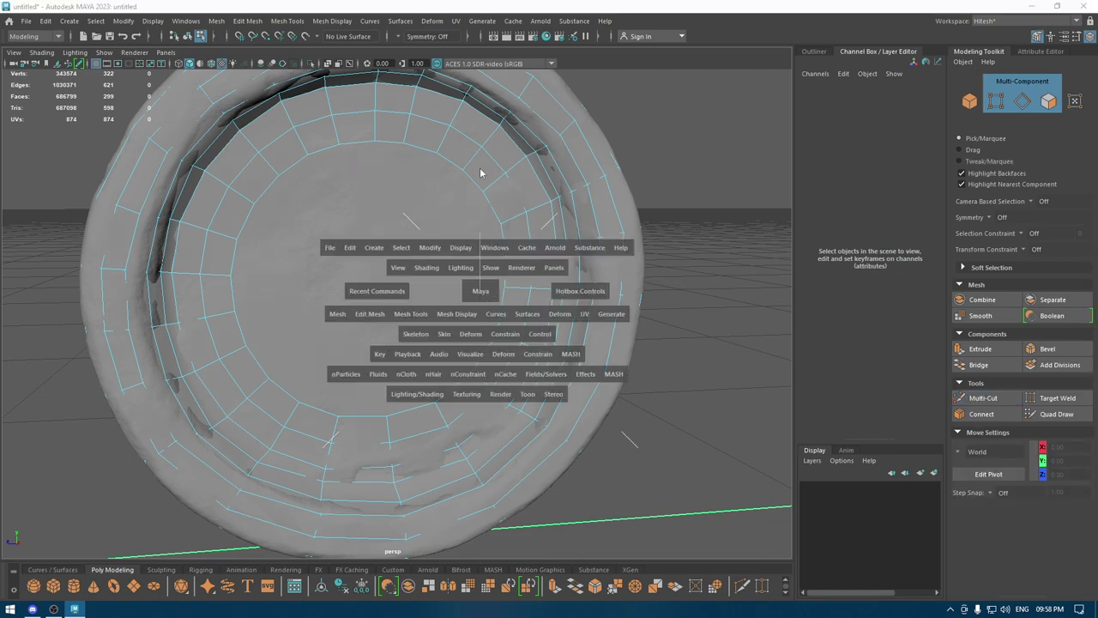
mouse_move(480, 171)
left_mouse_down("alt")
mouse_move(460, 241)
mouse_move(471, 243)
left_mouse_up("alt")
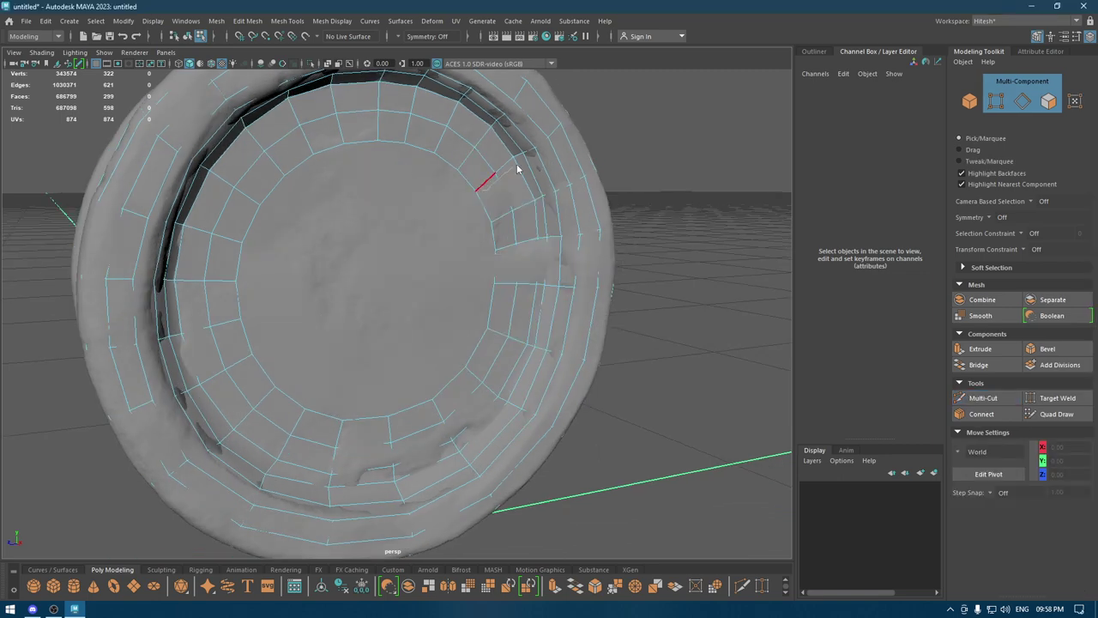
Isolate polySurface6 and fill its inner border edge loop with a single face
key("F8")
key("alt+h")
mouse_move(512, 230)
left_mouse_down("alt")
mouse_move(399, 240)
mouse_move(369, 277)
mouse_move(344, 266)
left_mouse_up("alt")
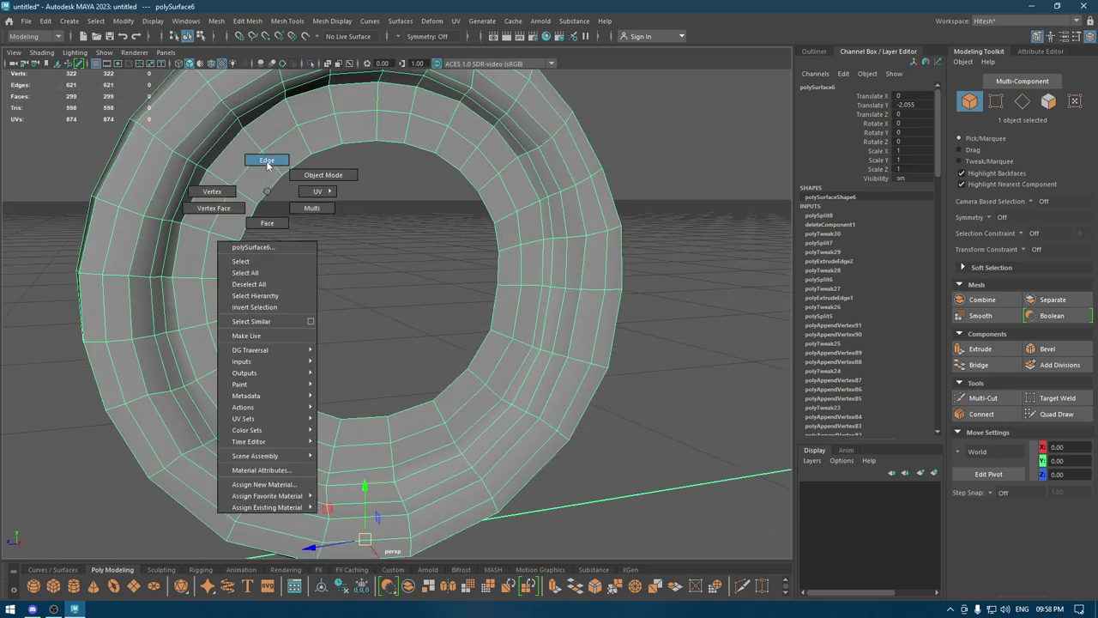
right_click_drag(282, 211, 265, 163)
left_click(269, 185)
double_click(269, 183)
right_click(270, 181, "shift")
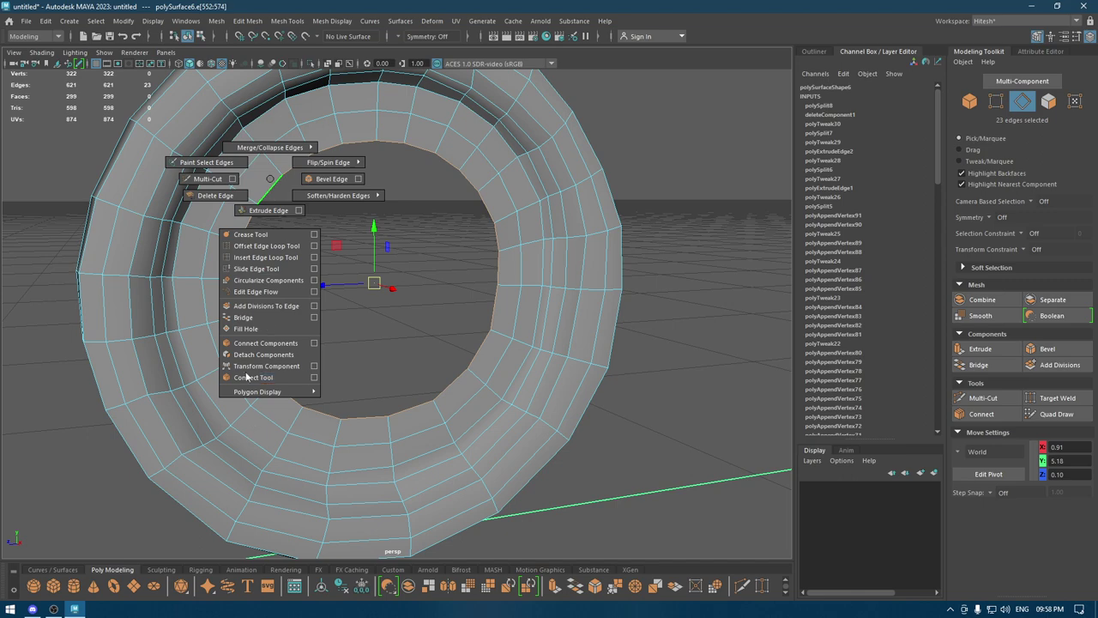
left_click(245, 328)
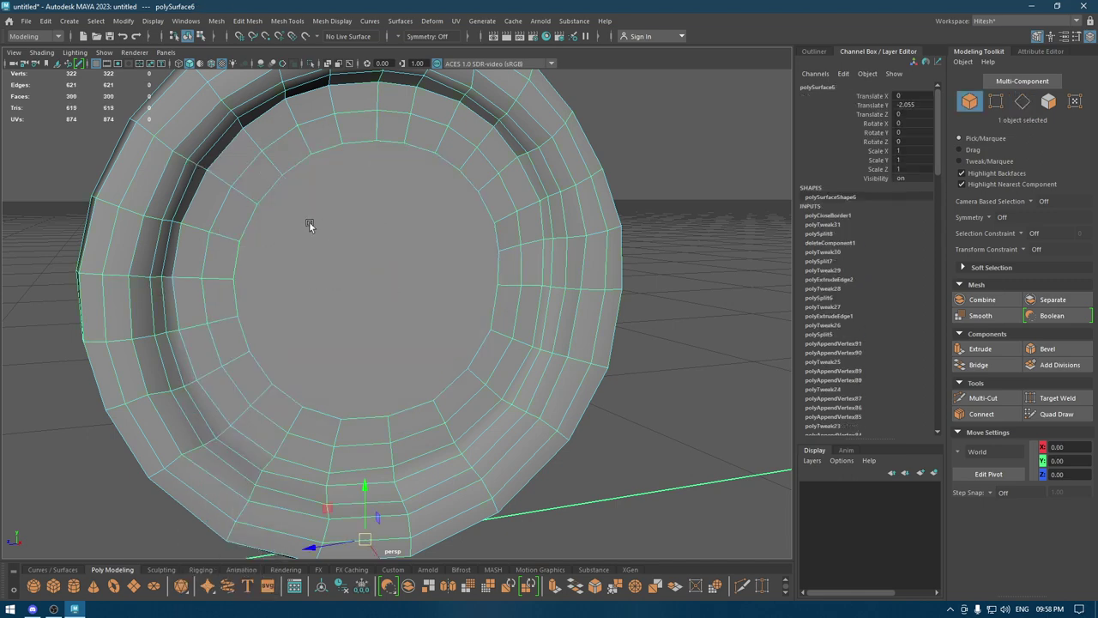
Unhide the scanned pulley and make polySurface5 the live surface again
key("3")
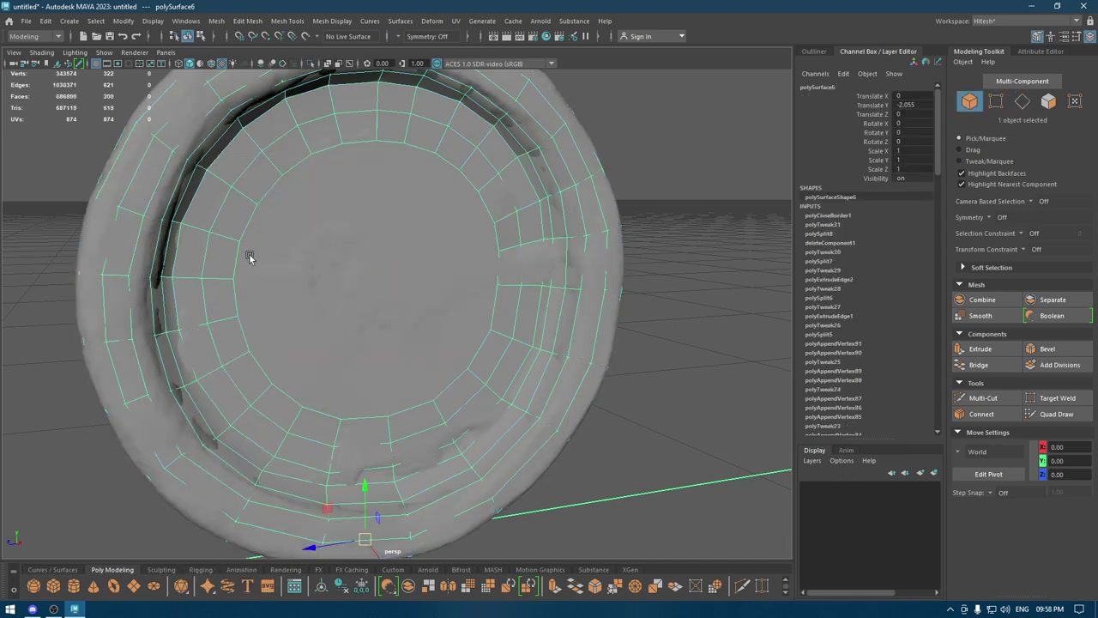
left_click(249, 257)
left_click(304, 36)
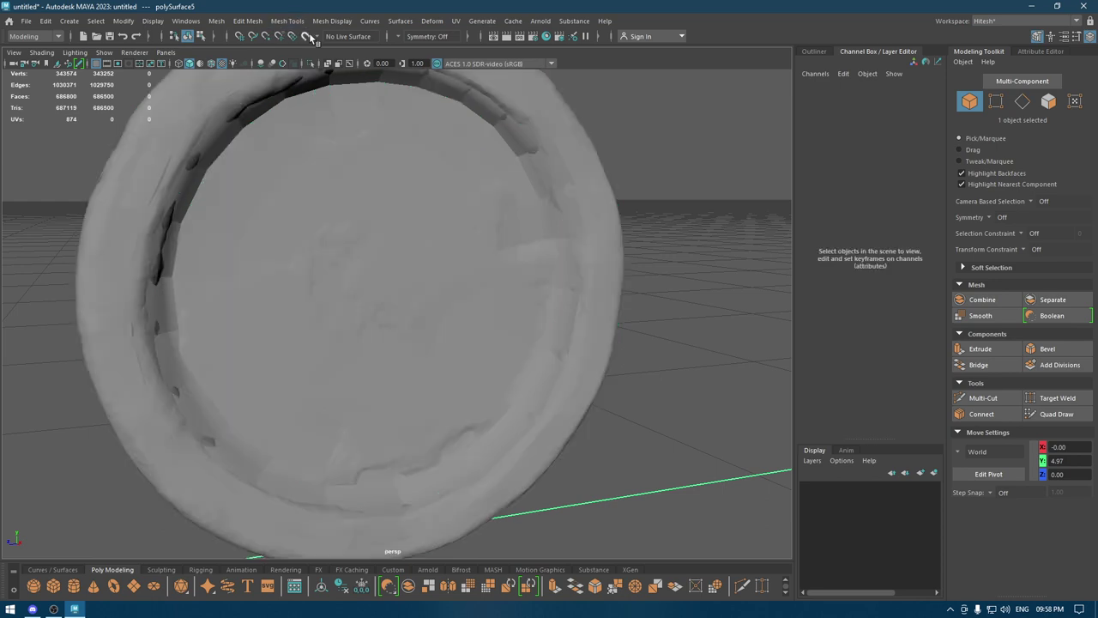
Start Multi-Cut on polySurface6 and slice the middle and lower cap with horizontal cuts
left_click(255, 188)
right_click(245, 234)
left_click(186, 245)
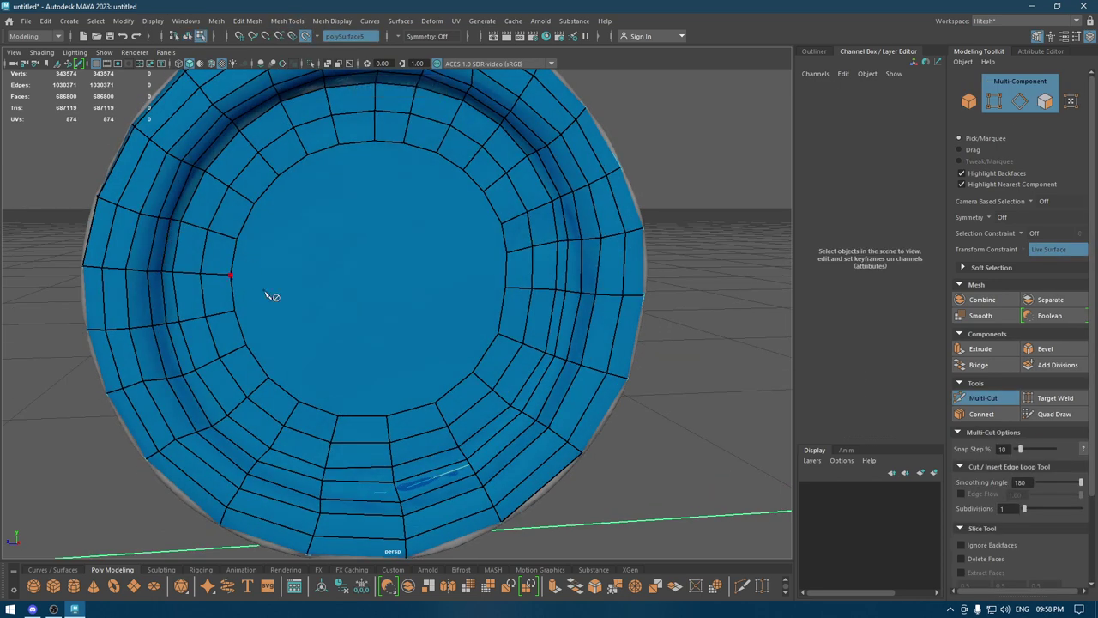
left_click(504, 289)
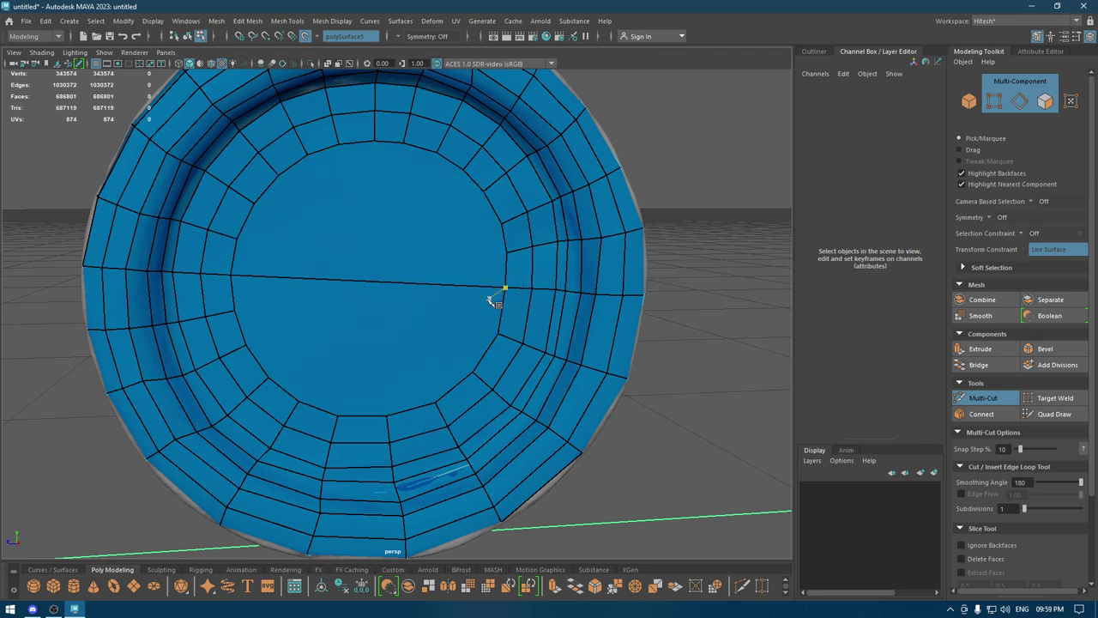
left_click(497, 333)
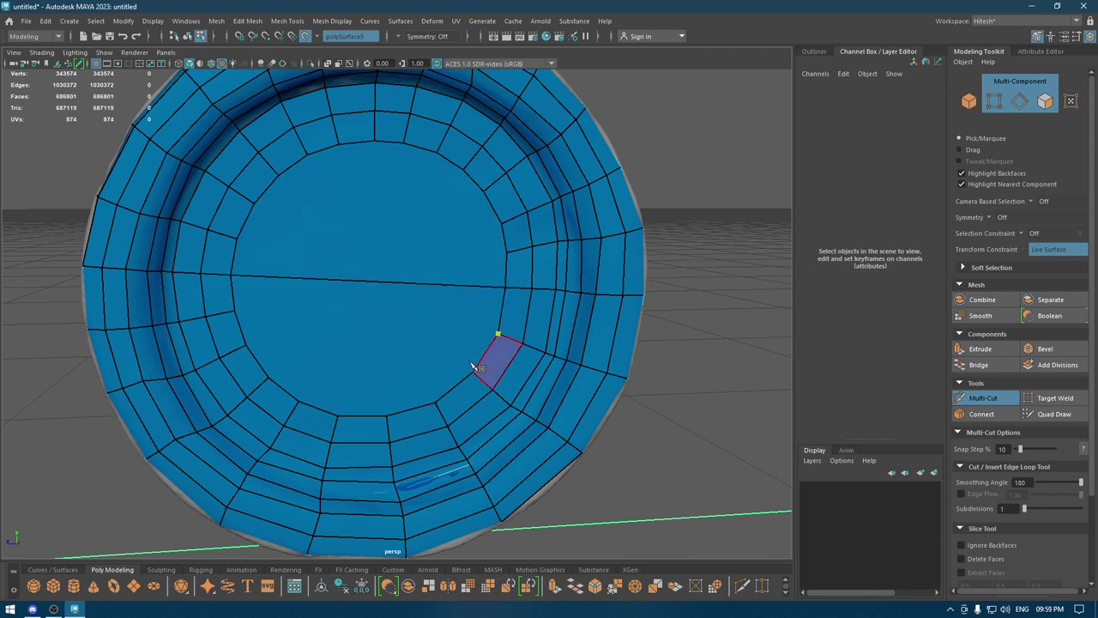
left_click(233, 310)
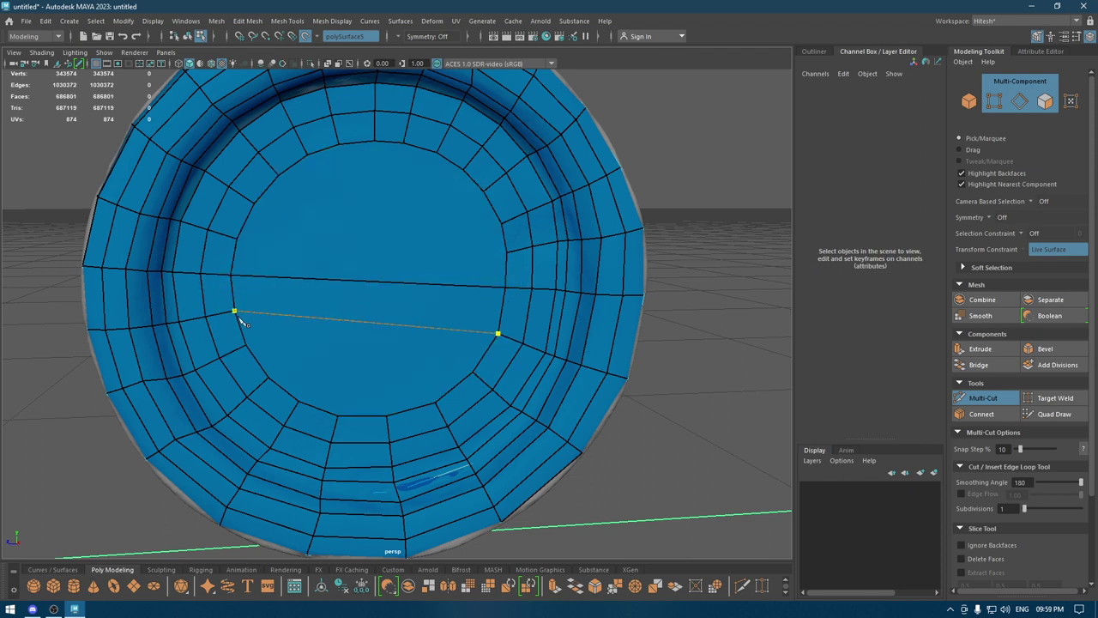
left_click(256, 359)
left_click(473, 375)
right_click(446, 382)
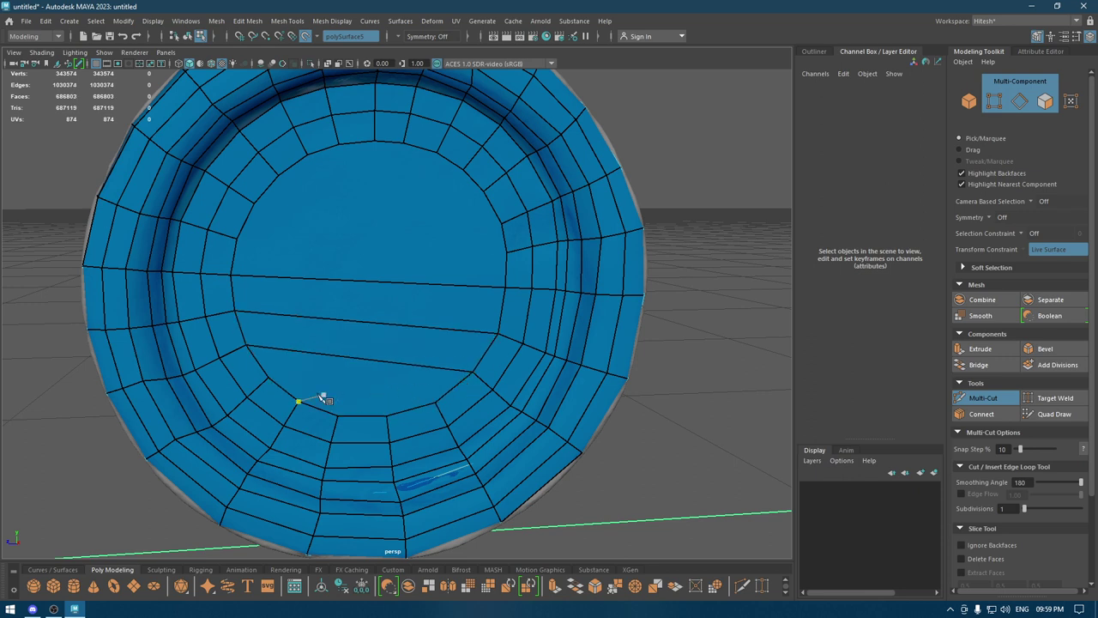
Add parallel horizontal cuts across the bottom, upper and top parts of the cap
left_click(436, 399)
right_click(441, 419)
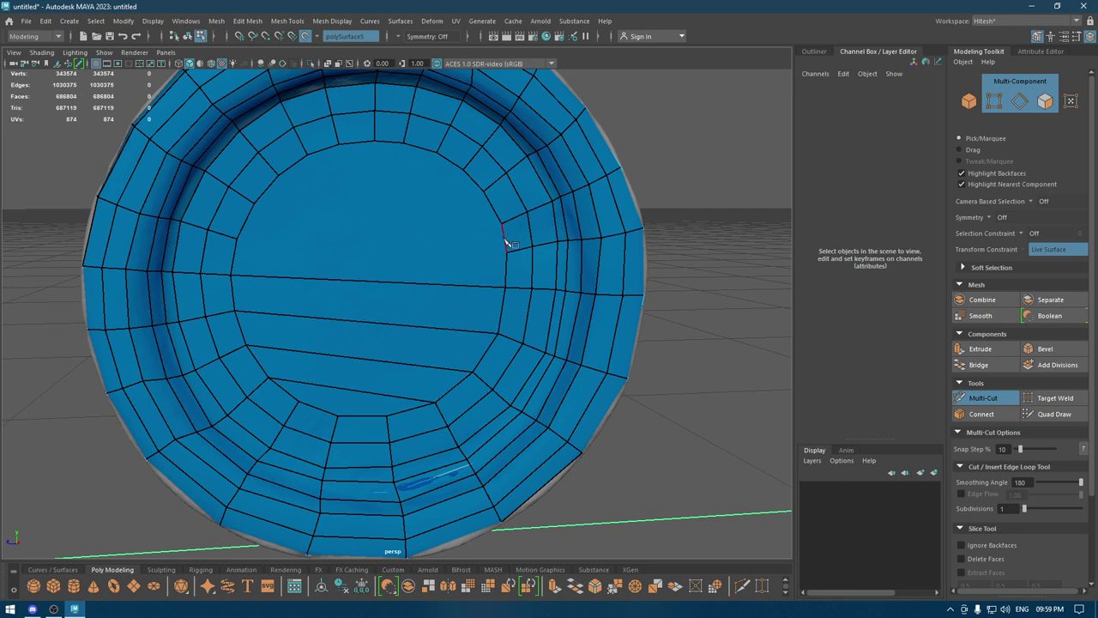
left_click(234, 241)
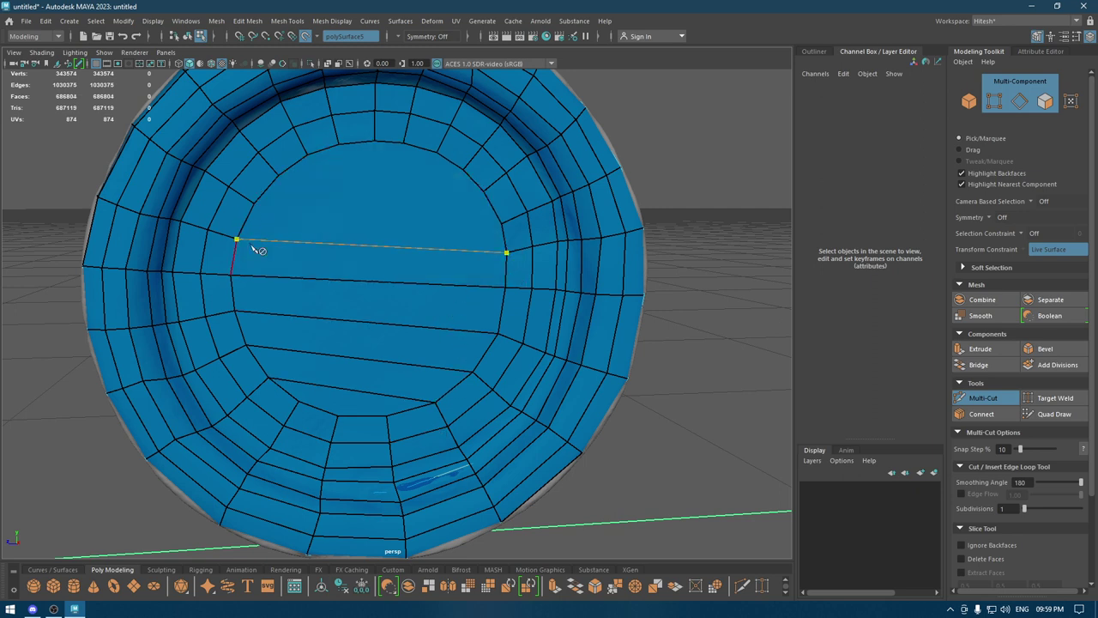
right_click(266, 208)
left_click(255, 203)
left_click(495, 207)
right_click(470, 196)
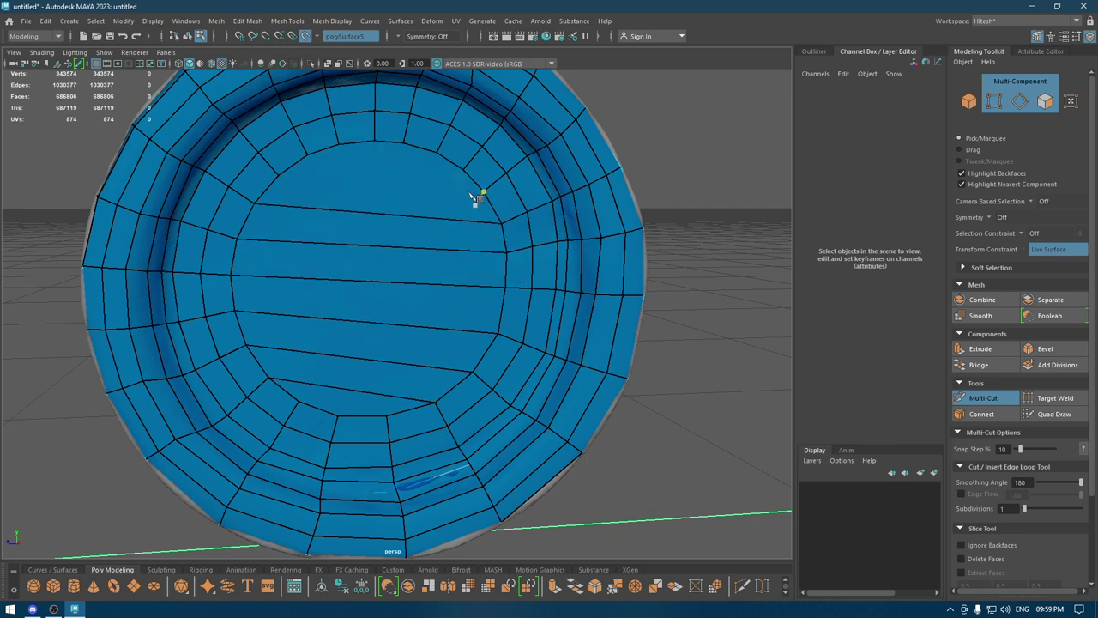
left_click(277, 174)
right_click(295, 172)
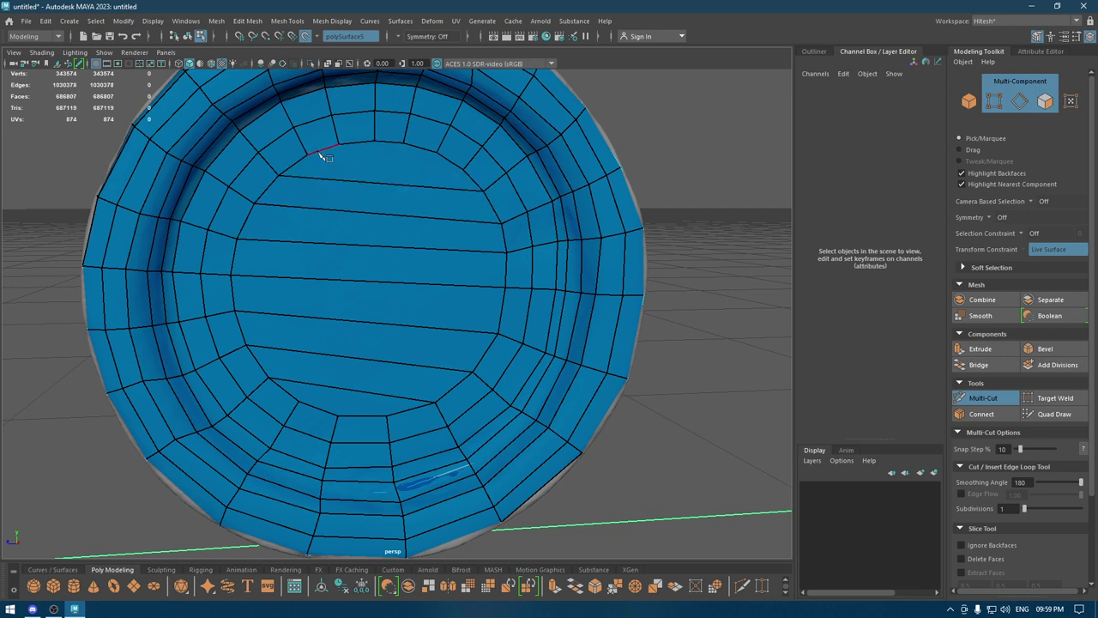
left_click(459, 167)
right_click(391, 146)
Cancel a stray vertical cut and begin a cut along the cap's top edge
left_click(337, 416)
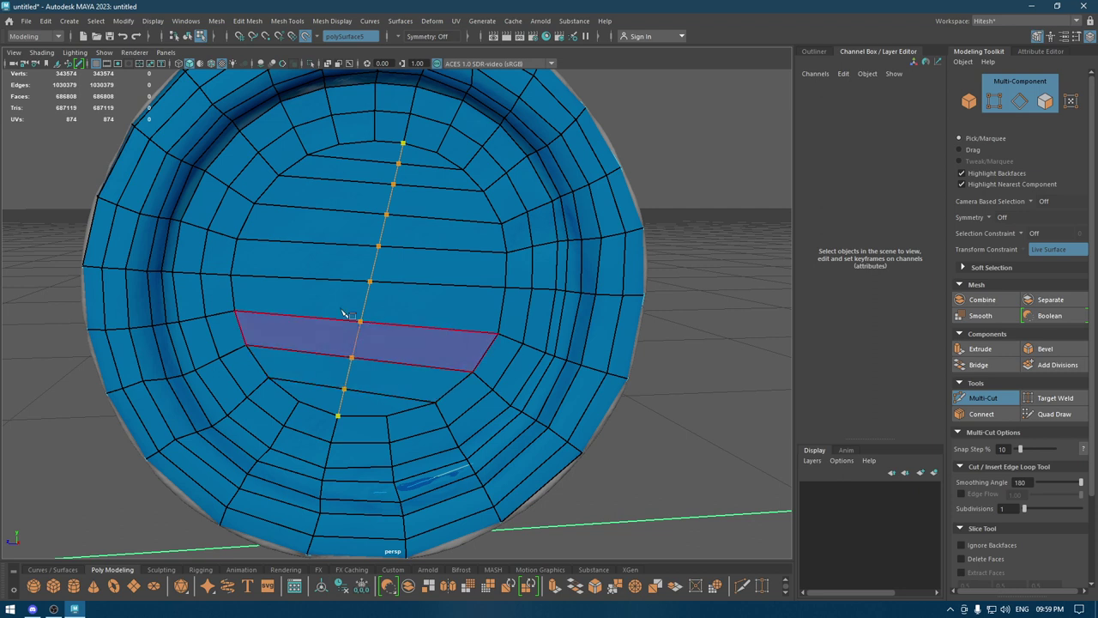
key("BackSpace")
key("BackSpace")
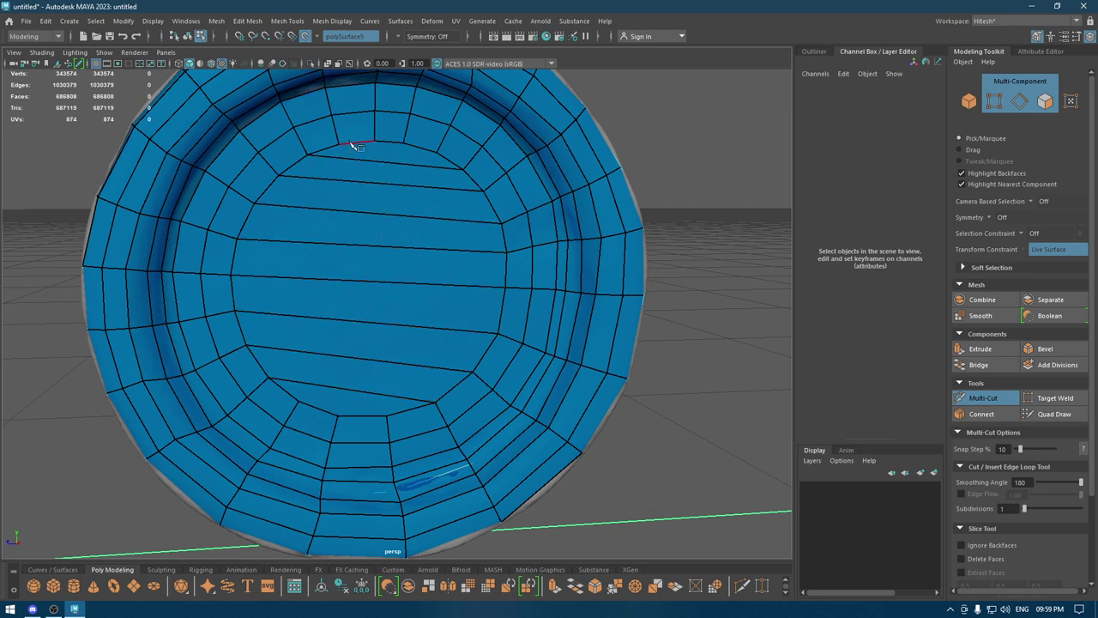
left_click(338, 145)
left_click(436, 152)
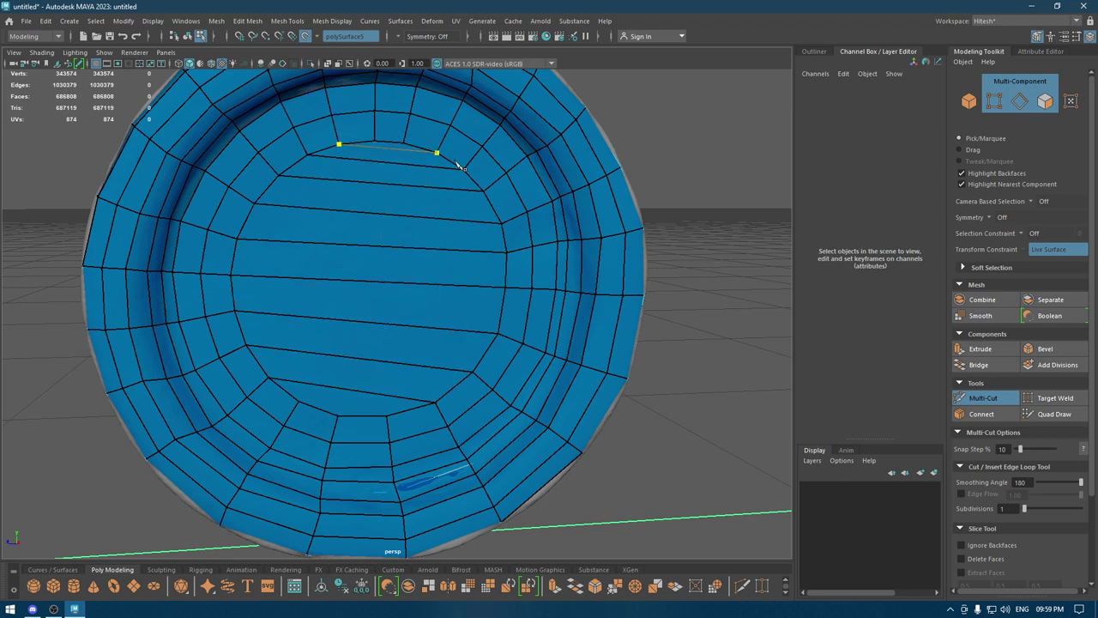
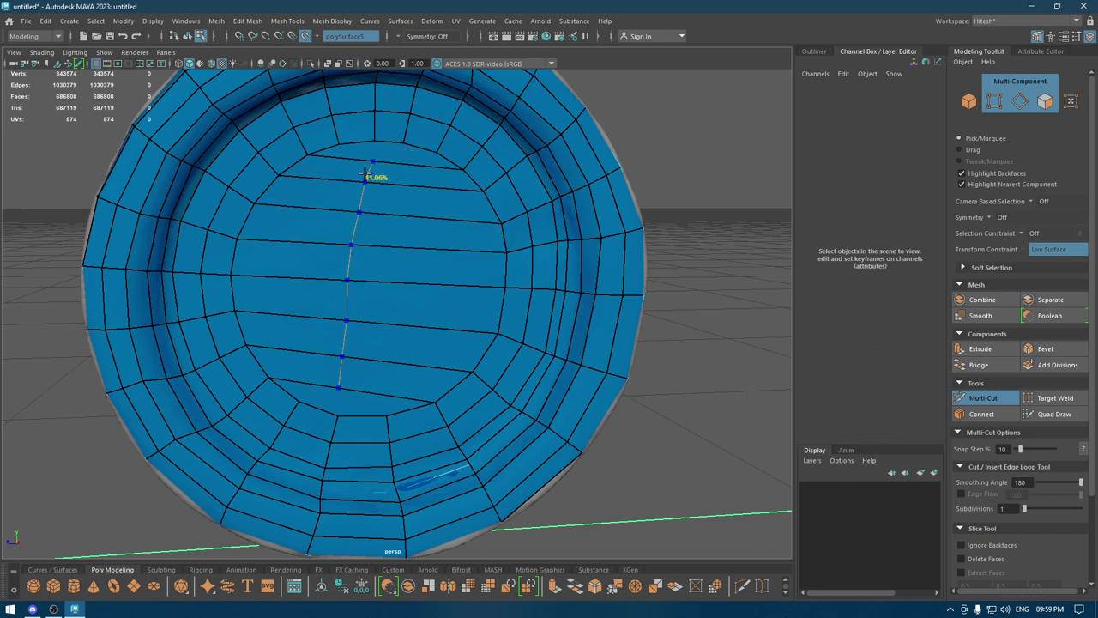
Exit the Multi-Cut tool and adjust the edge loop around the inner rim
key("w")
mouse_move(400, 199)
left_mouse_down("alt")
mouse_move(392, 166)
mouse_move(348, 176)
mouse_move(390, 215)
left_mouse_up("alt")
double_click(411, 204)
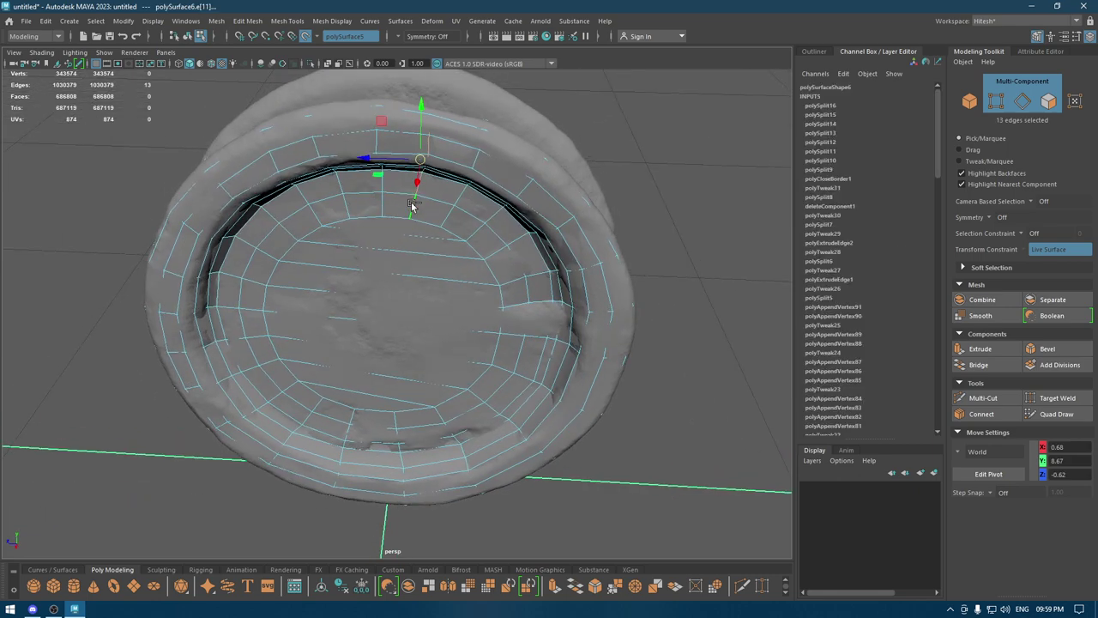
right_click_drag(411, 206, 290, 223, "shift")
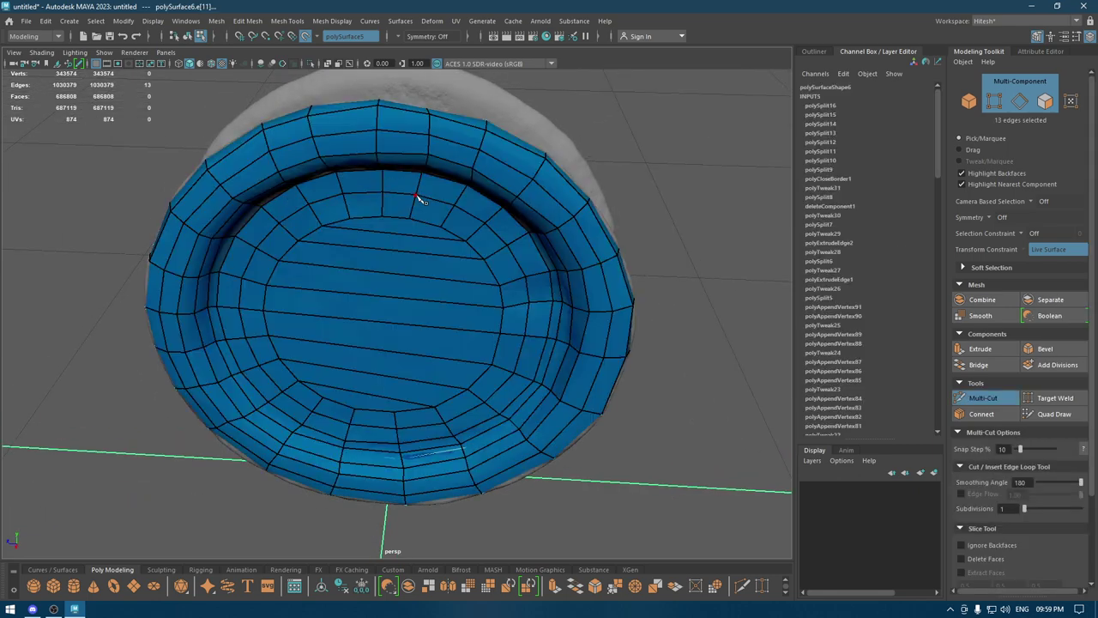
key("w")
In object mode, select the retopology mesh and turn Make Live off
key("F8")
left_click(417, 245)
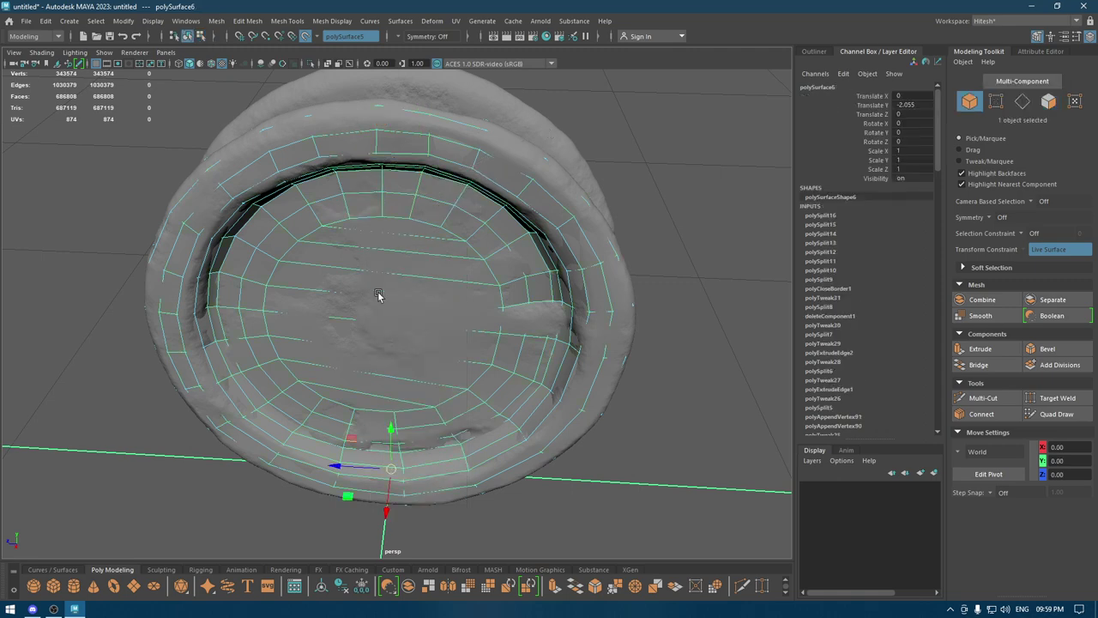
left_click(304, 36)
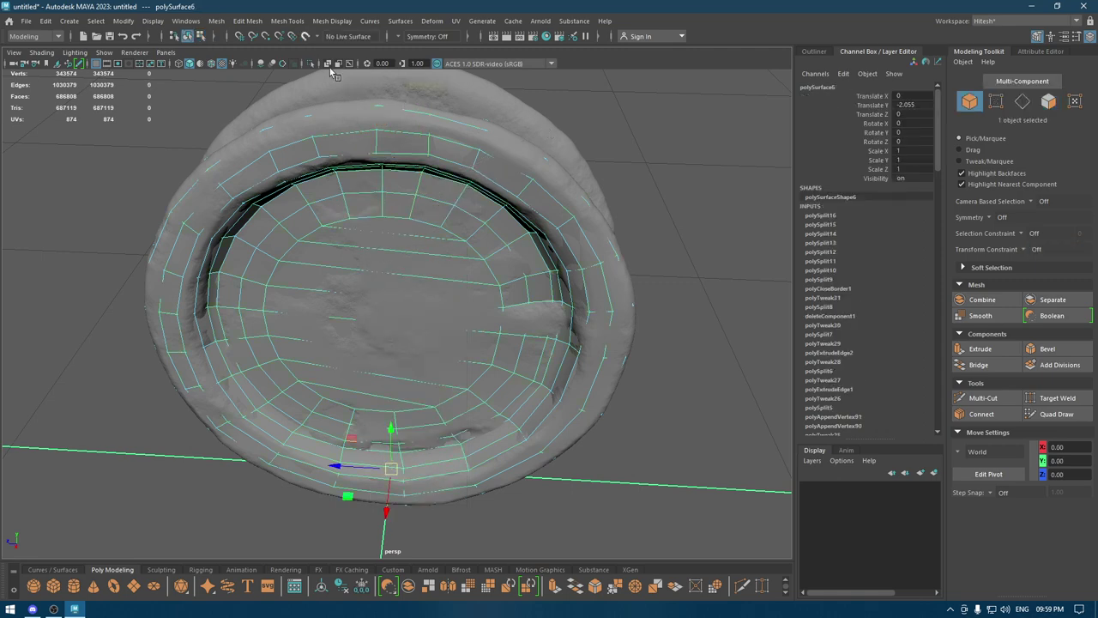
left_click(436, 202)
Delete the extra edge loop near the inner rim of the retopology mesh
right_click(436, 202)
left_click(491, 183)
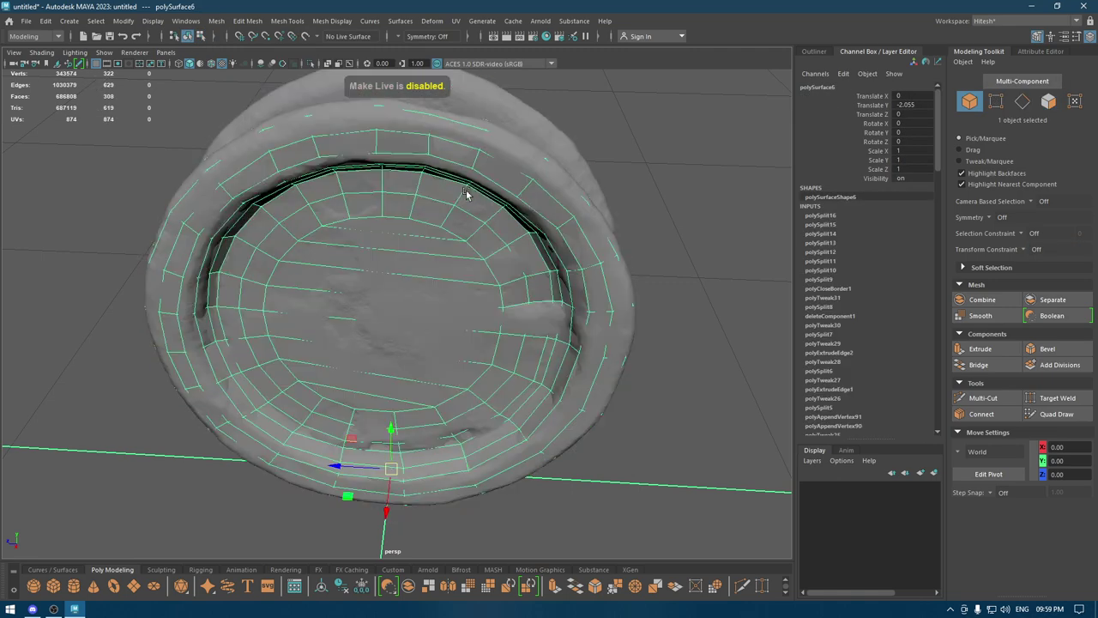
right_click(468, 194)
left_click(468, 169)
right_click(416, 203, "shift")
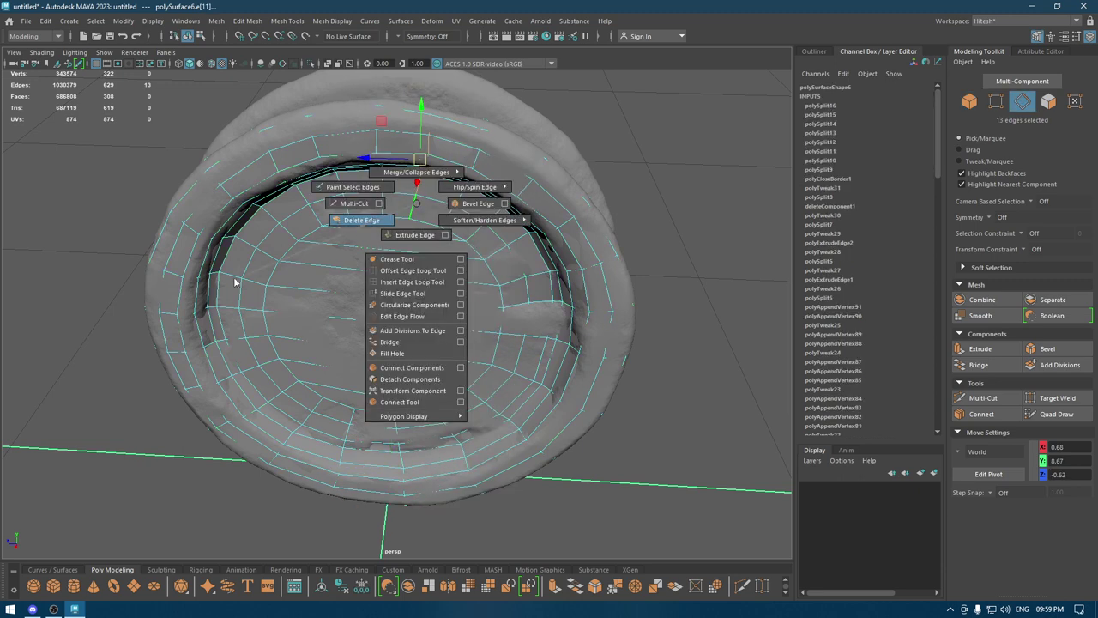
left_click(369, 221)
Apply Edit Edge Flow to the neighbouring loops repeatedly, undoing the last application
left_click(381, 206)
double_click(380, 206)
right_click(380, 203, "shift")
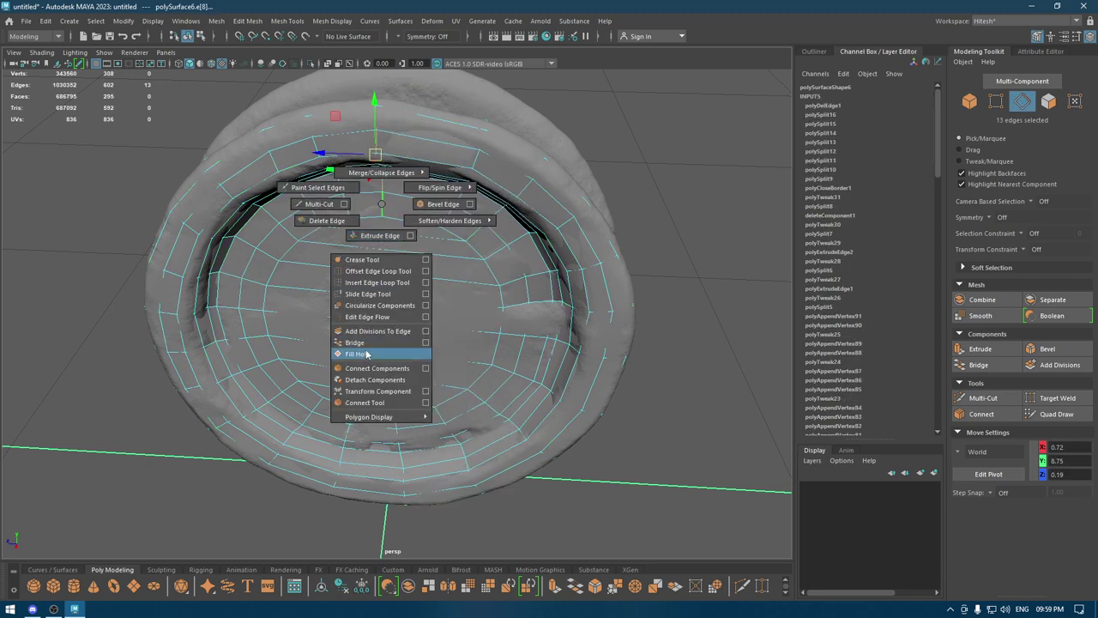
left_click(355, 317)
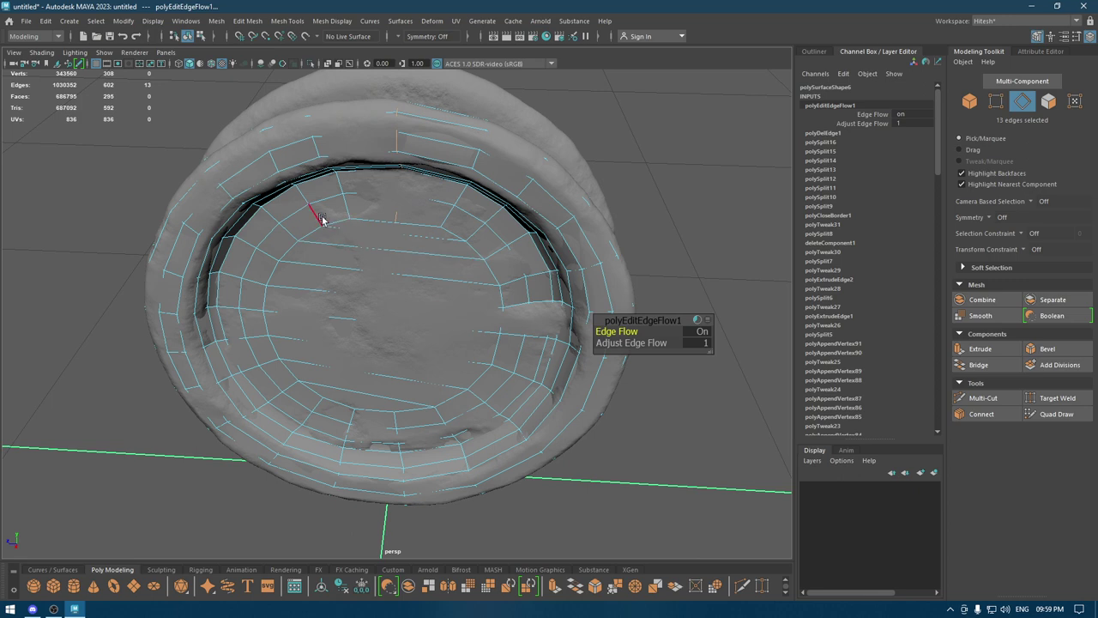
key("g")
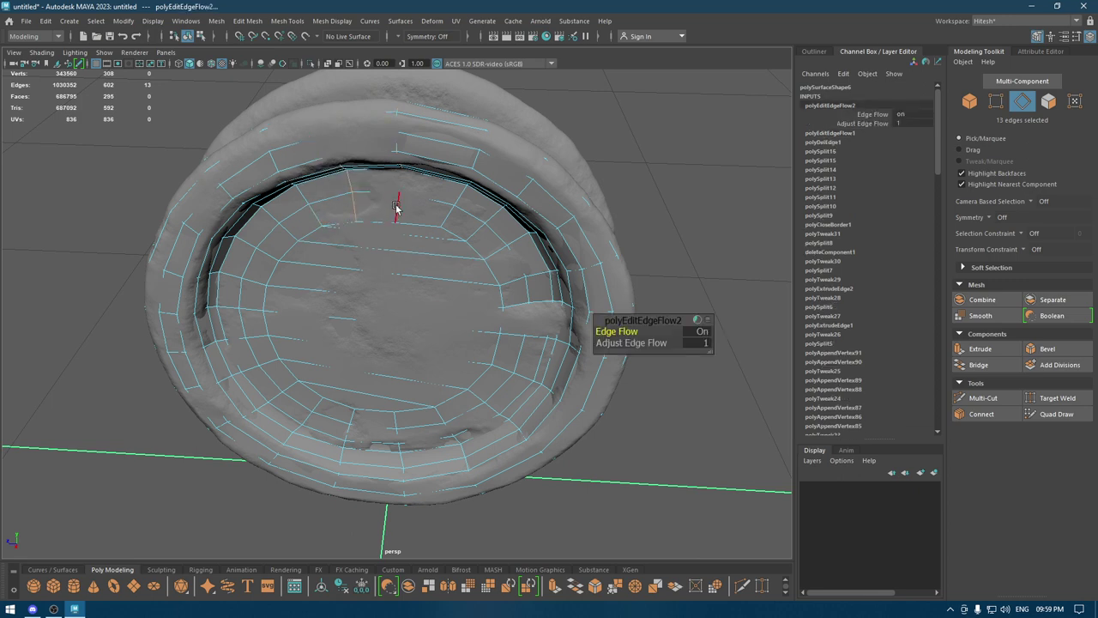
key("g")
key("g")
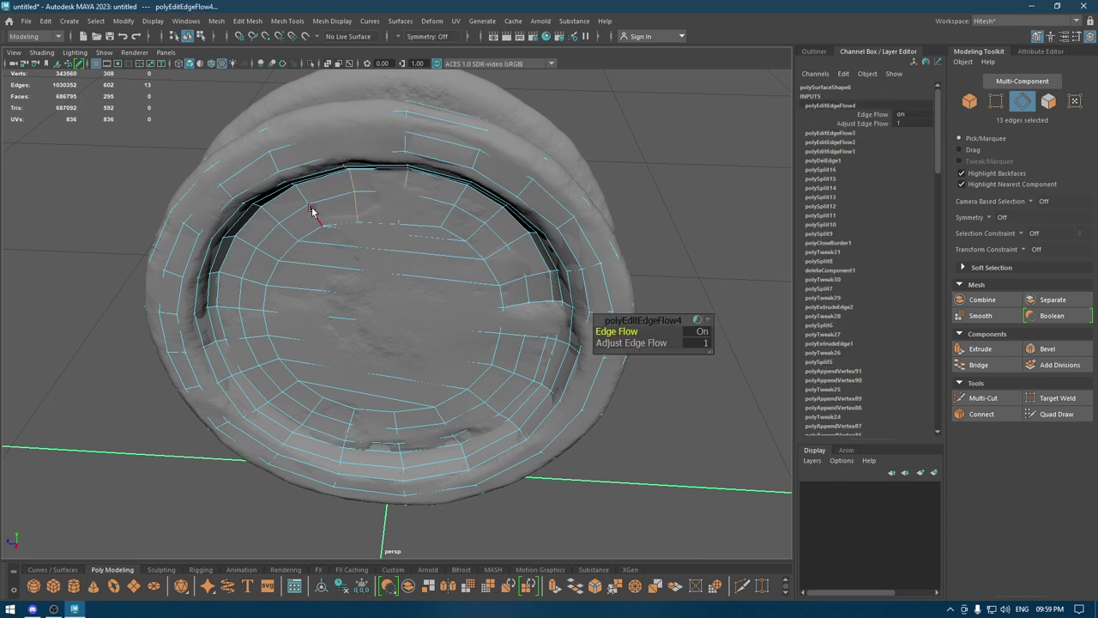
double_click(311, 211)
key("g")
key("ctrl+z")
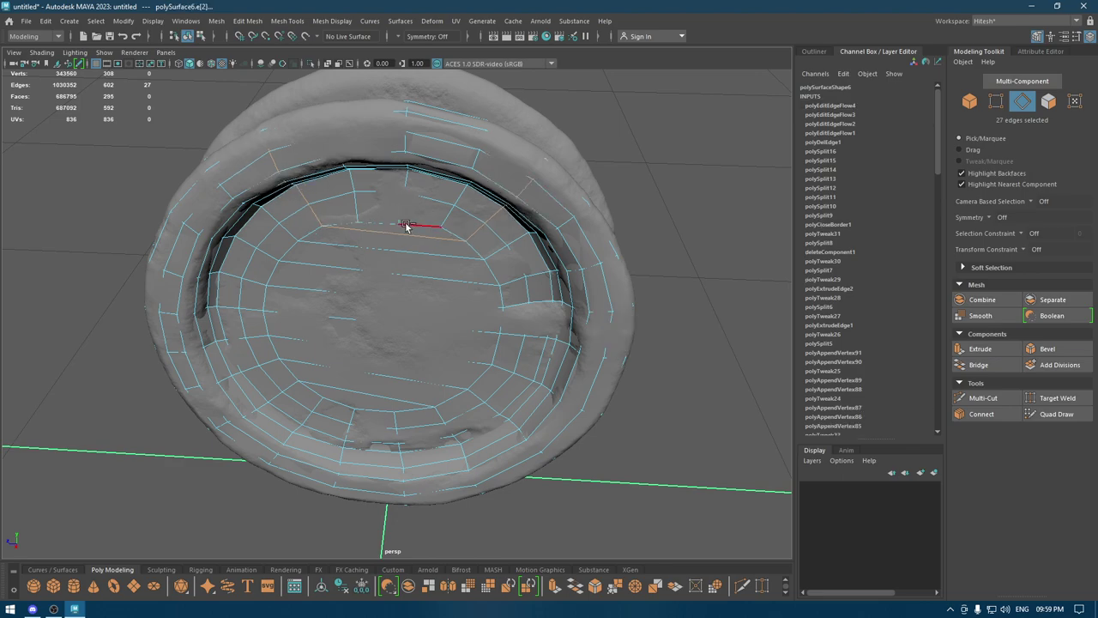
Show wireframe and switch to the orthographic side view, zoomed on the wheel's top
key("4")
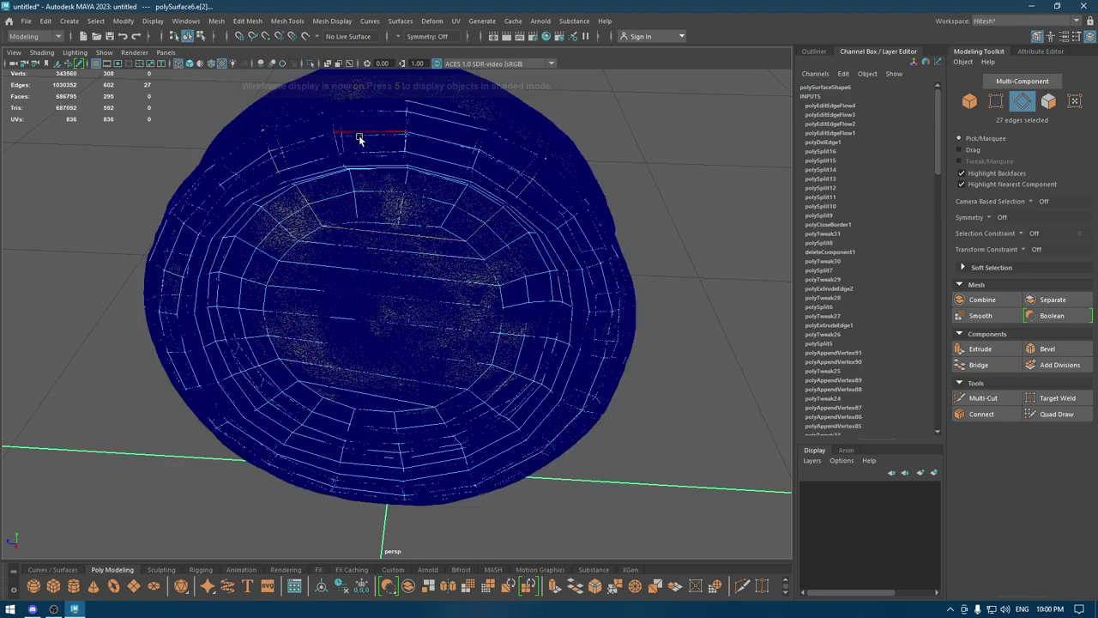
left_click_drag(352, 140, 348, 118, "alt")
key("space")
left_click_drag(375, 226, 375, 264)
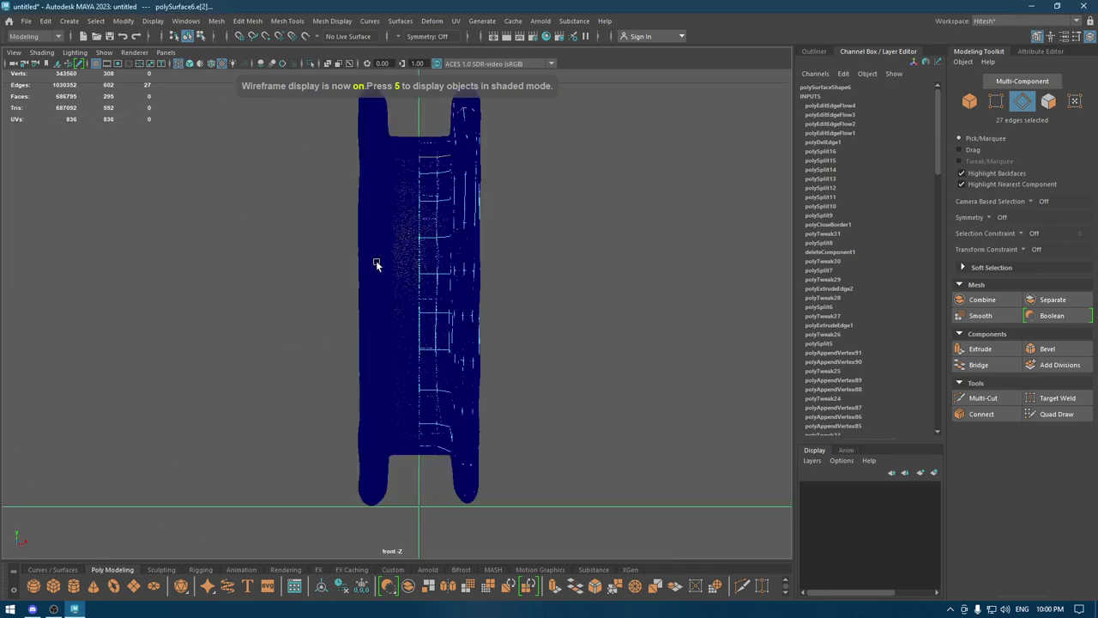
middle_click_drag(531, 163, 494, 211, "alt")
key("space")
left_click_drag(468, 236, 534, 236)
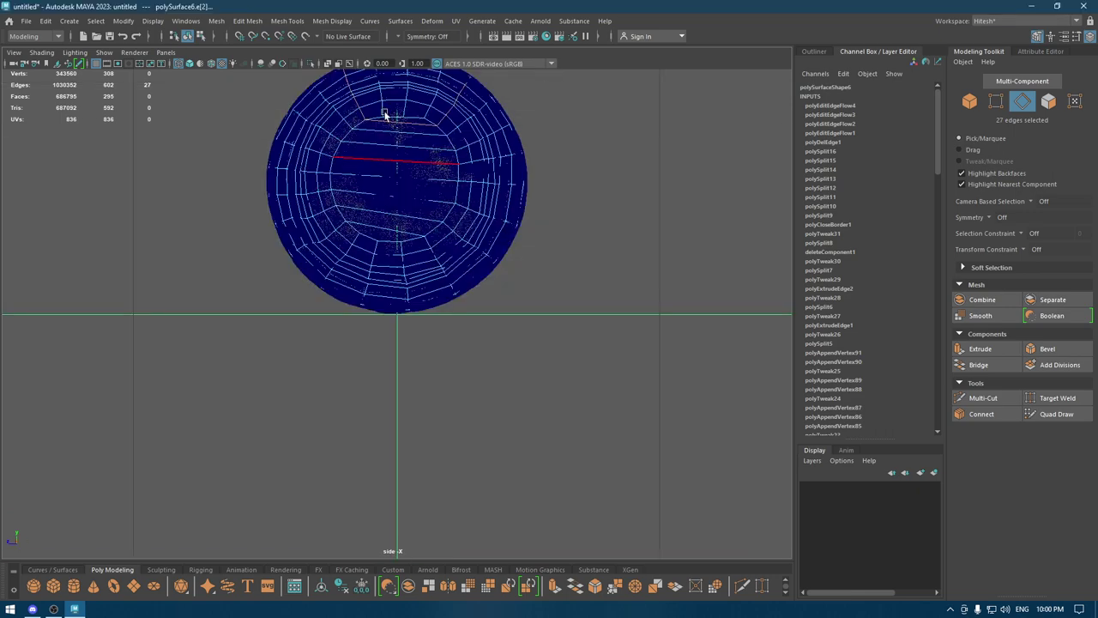
middle_click_drag(385, 110, 388, 294, "alt")
mouse_move(387, 294)
right_mouse_down("alt")
mouse_move(461, 544)
mouse_move(374, 210)
mouse_move(348, 213)
right_mouse_up("alt")
Raise the six top-edge vertices slightly, then return to textured shading and reselect the mesh
left_click_drag(323, 227, 383, 335)
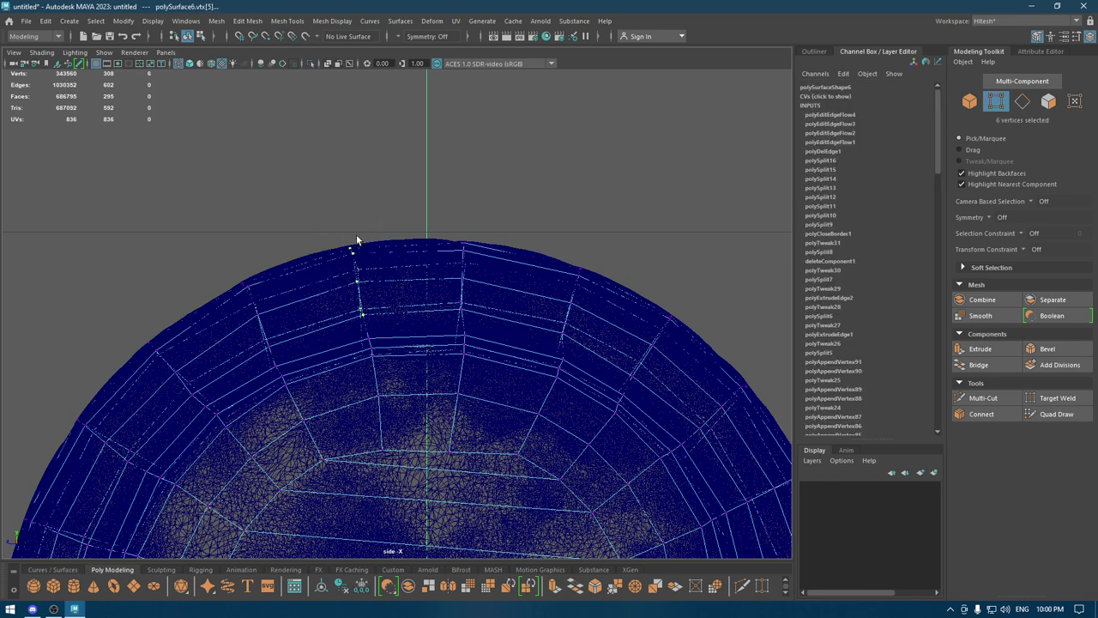
key("w")
mouse_move(354, 225)
left_mouse_down()
mouse_move(358, 197)
mouse_move(429, 270)
mouse_move(552, 282)
mouse_move(470, 255)
mouse_move(466, 242)
left_mouse_up()
key("6")
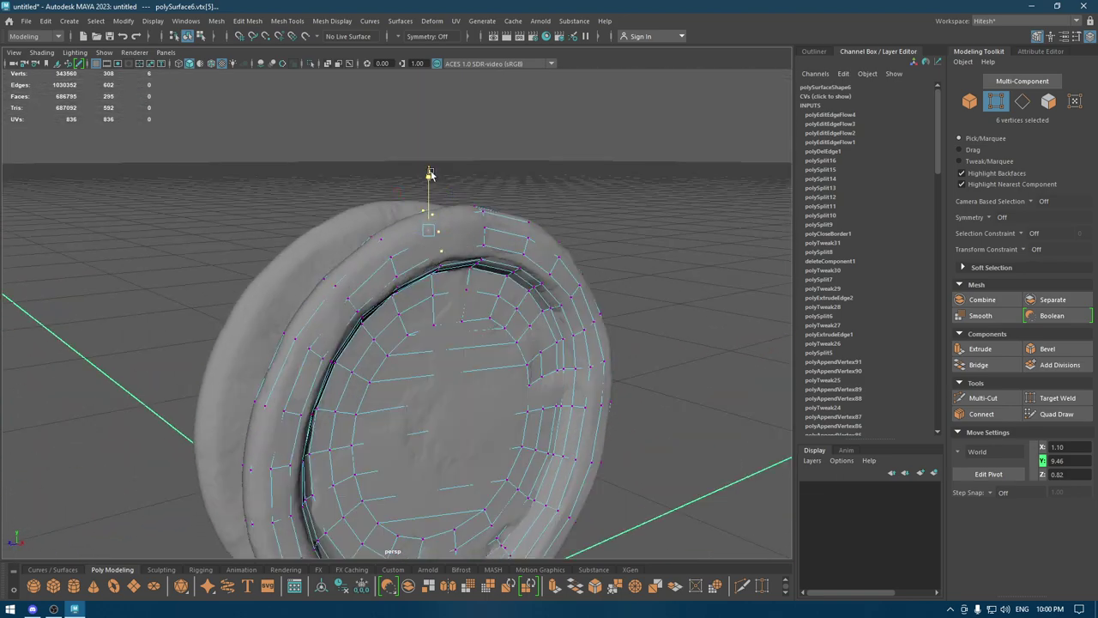
right_click_drag(430, 175, 539, 142)
mouse_move(539, 142)
left_mouse_down("alt")
mouse_move(411, 355)
mouse_move(405, 296)
left_mouse_up("alt")
left_click(442, 369)
Make the dense scan mesh live and select the retopology mesh
left_click(421, 266)
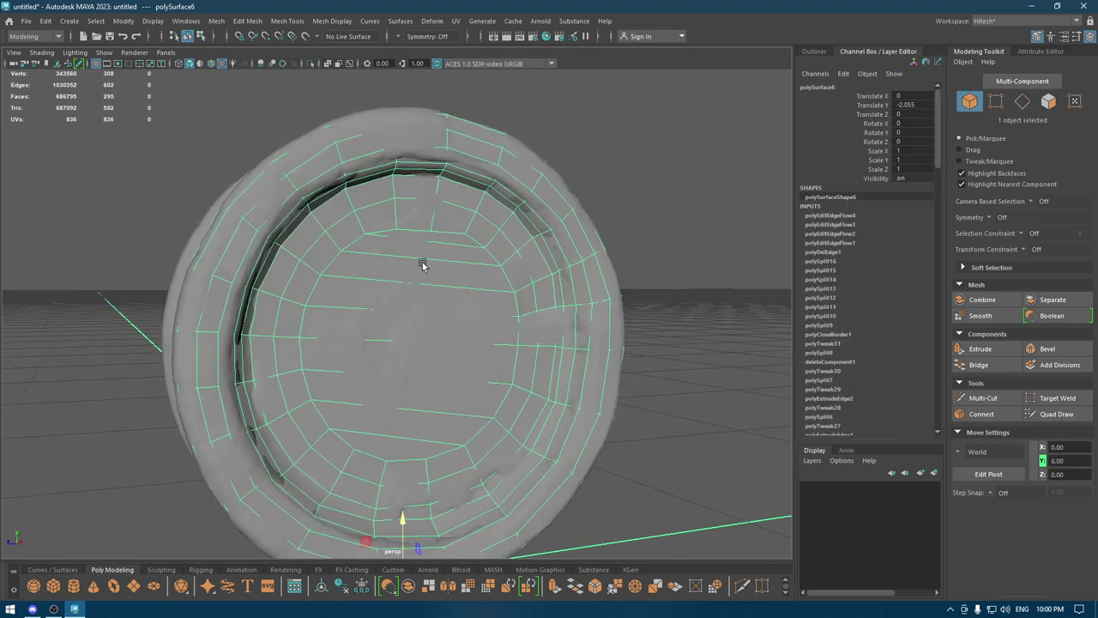
left_click_drag(427, 246, 364, 239, "alt")
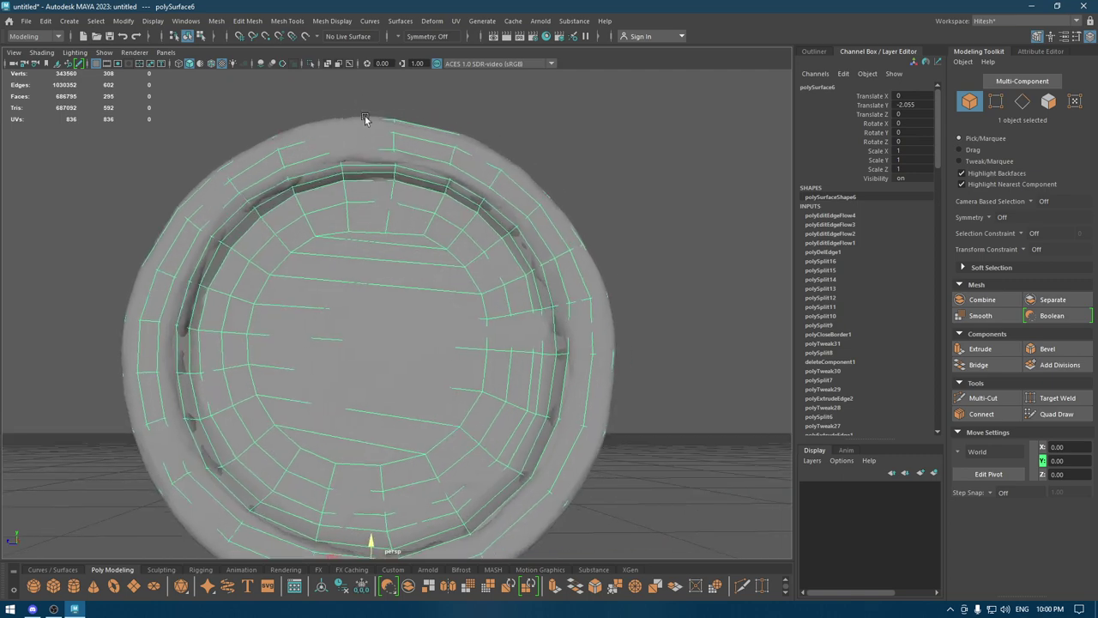
left_click(362, 156)
left_click(309, 38)
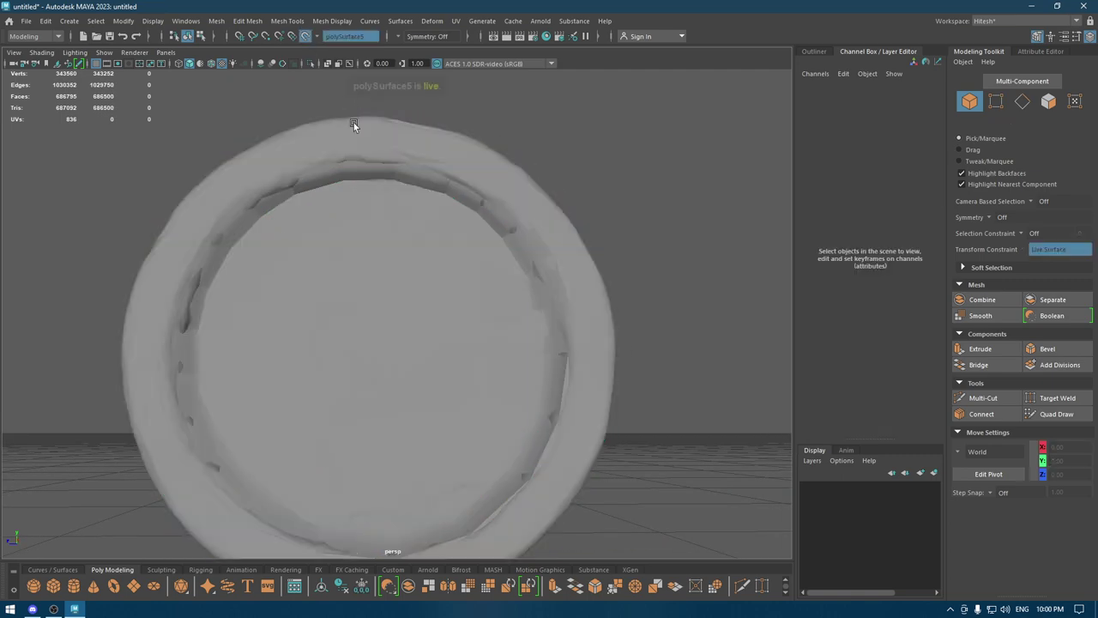
left_click(338, 201)
Relax the inner top ring with Quad Draw, then leave it for Multi-Cut
right_click_drag(349, 204, 326, 492, "shift")
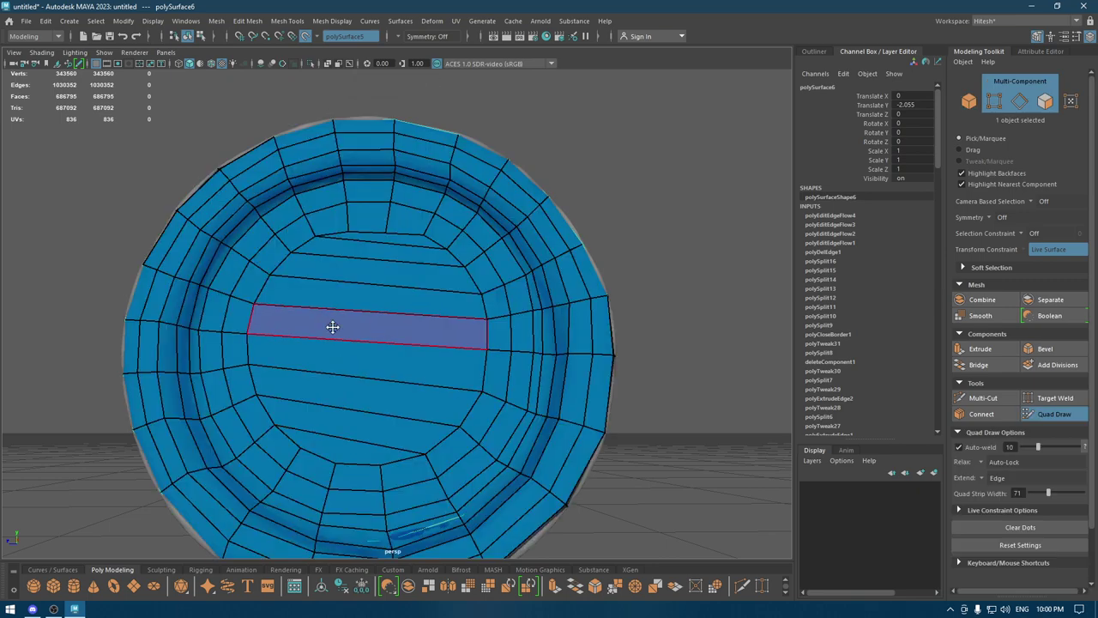
scroll(333, 322, "up", 5)
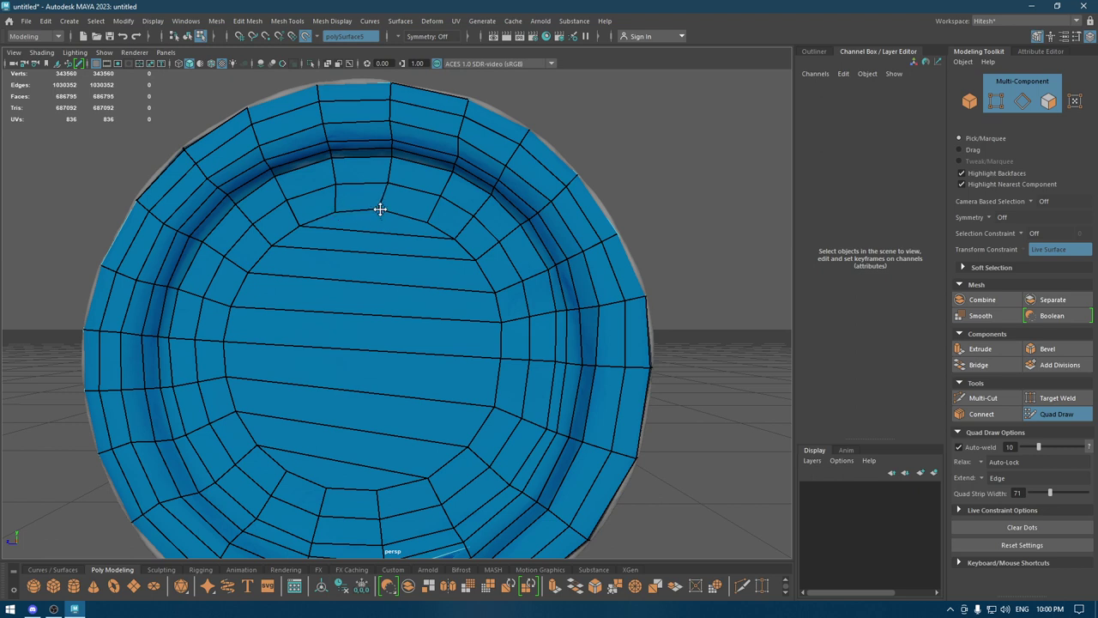
left_click_drag(392, 237, 297, 223, "shift")
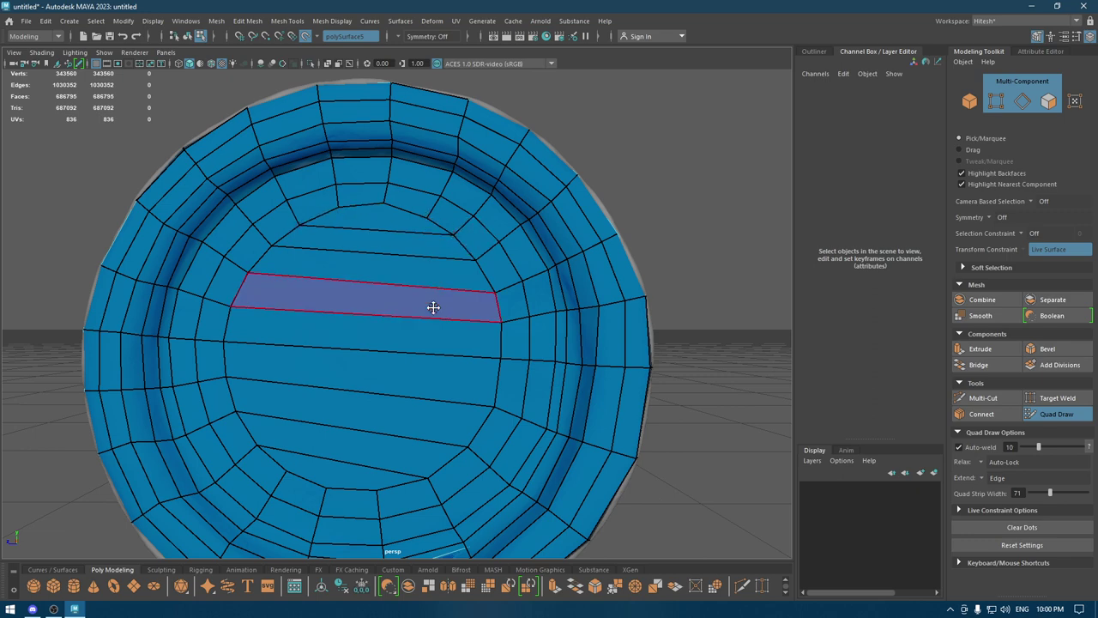
left_click_drag(431, 307, 419, 362, "alt")
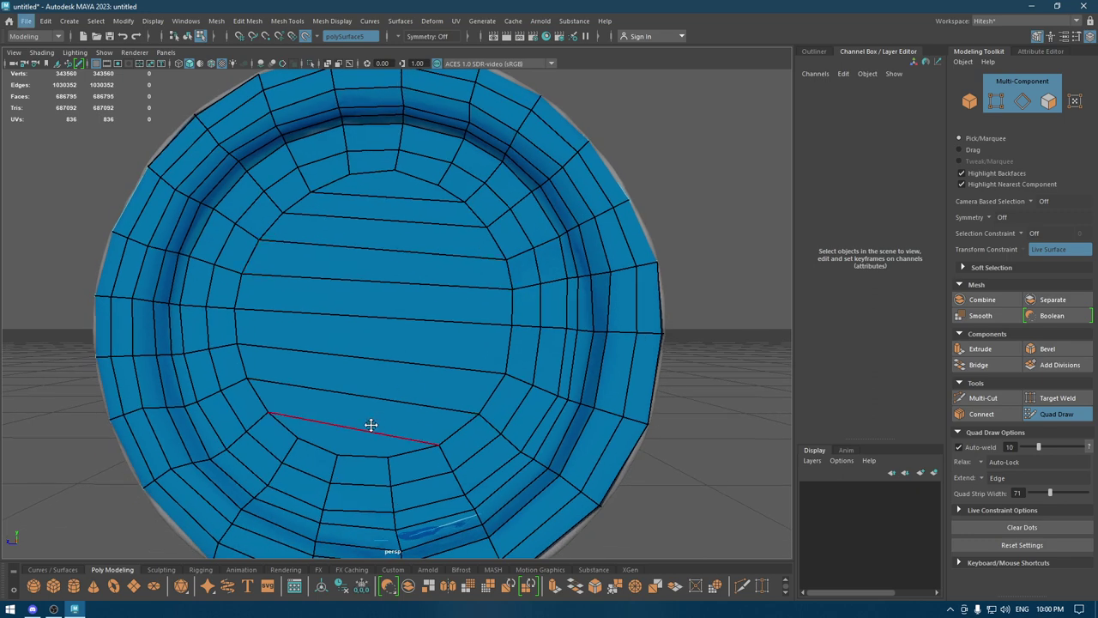
right_click(455, 320, "shift")
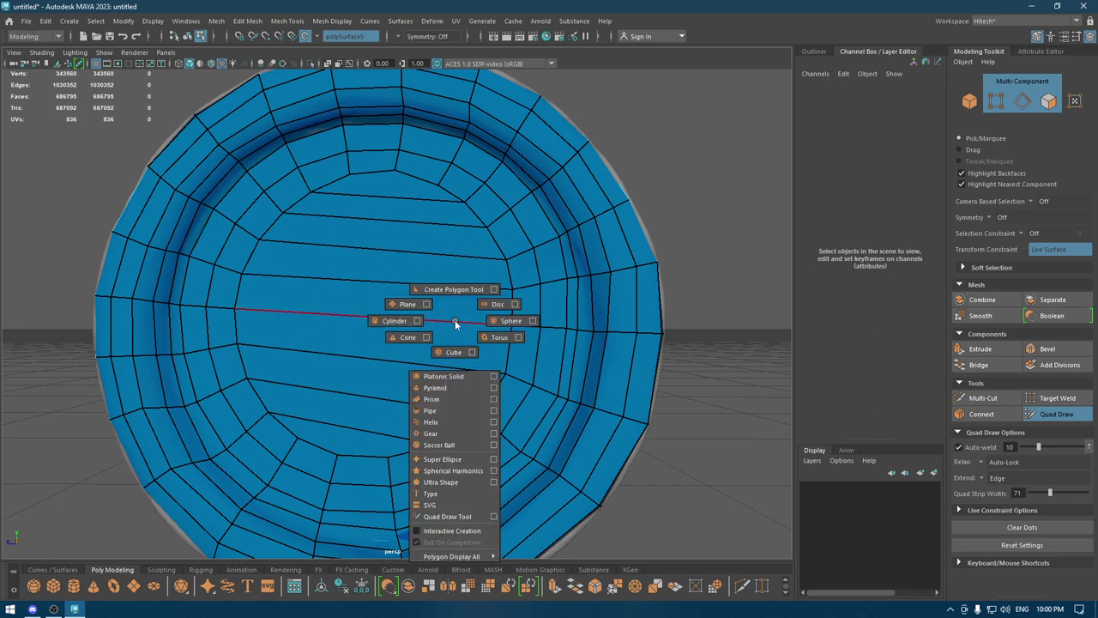
key("w")
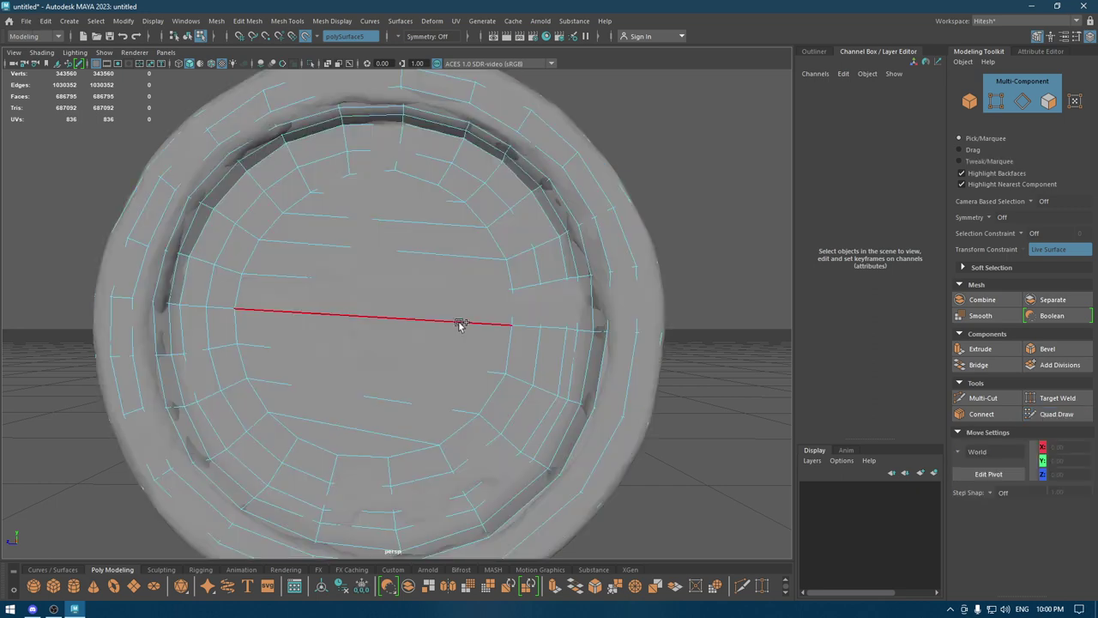
right_click_drag(459, 323, 393, 321, "shift")
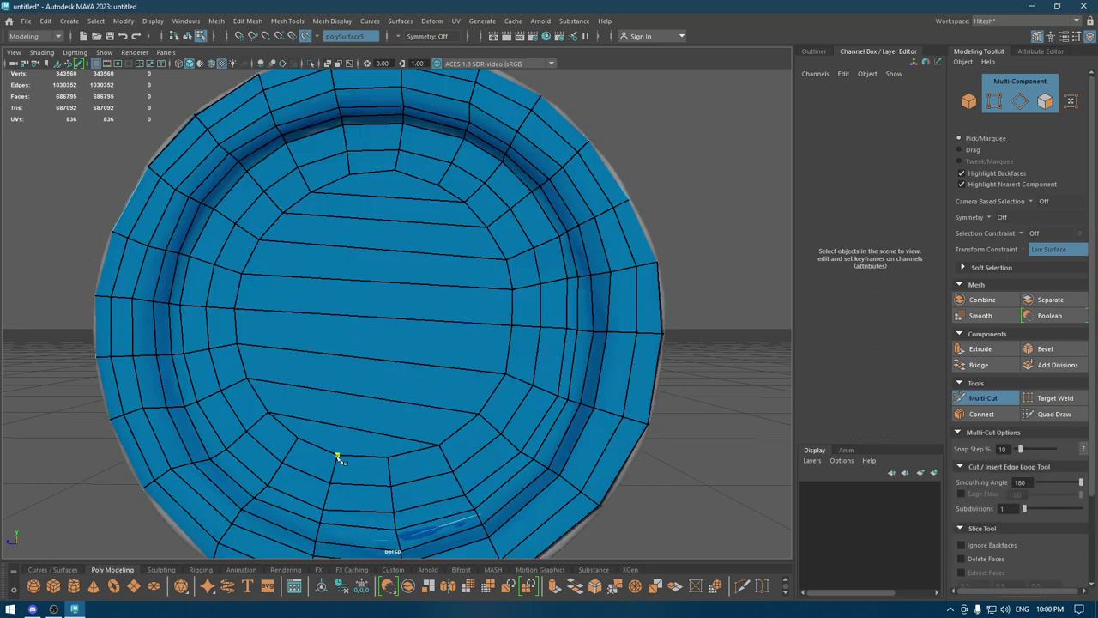
Cut a vertical edge from the lower ring to the upper ring, then return to object mode
left_click(337, 456)
left_click(396, 169)
right_click(453, 176)
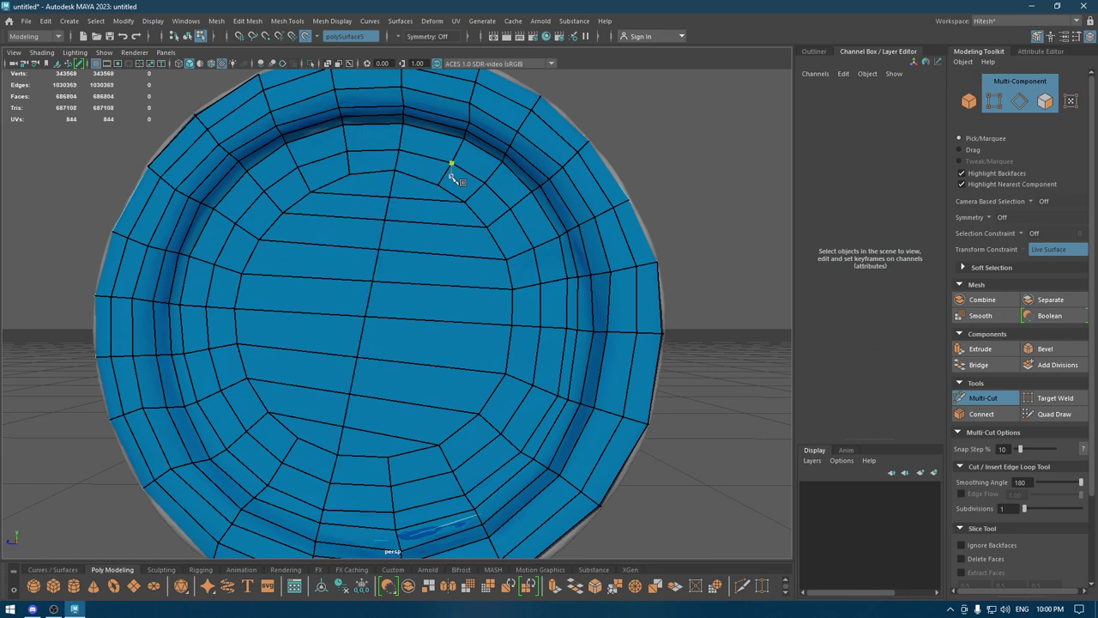
key("w")
key("F8")
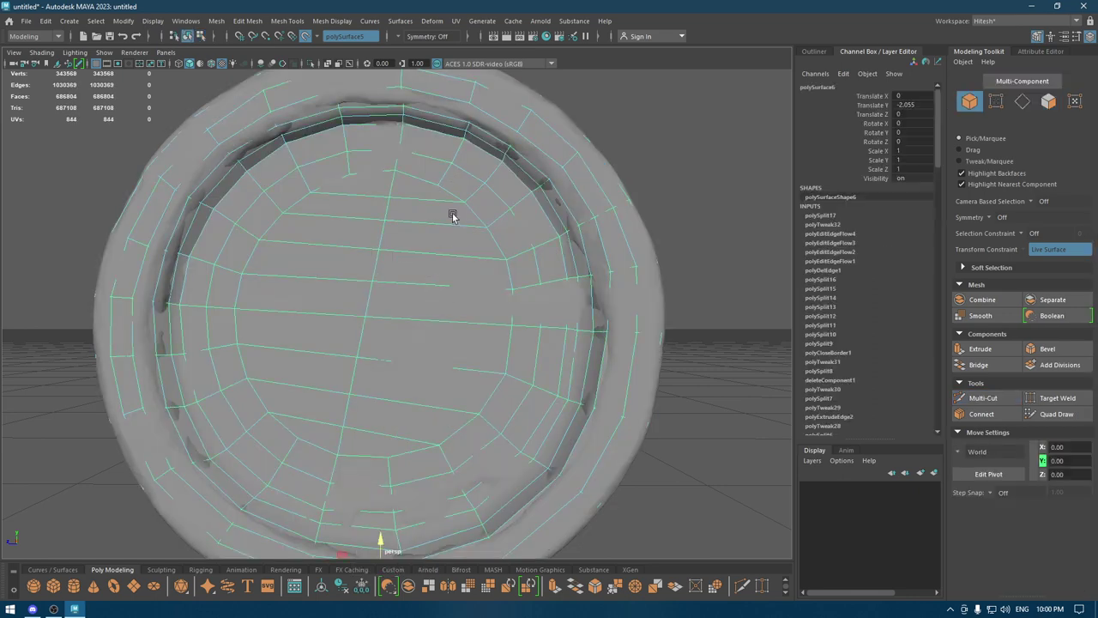
mouse_move(478, 262)
left_mouse_down("alt")
mouse_move(552, 311)
mouse_move(566, 246)
mouse_move(604, 274)
mouse_move(612, 376)
left_mouse_up("alt")
Turn Make Live off and inspect the 22 centre-seam vertices of the retopology half at X 0
left_click(364, 77)
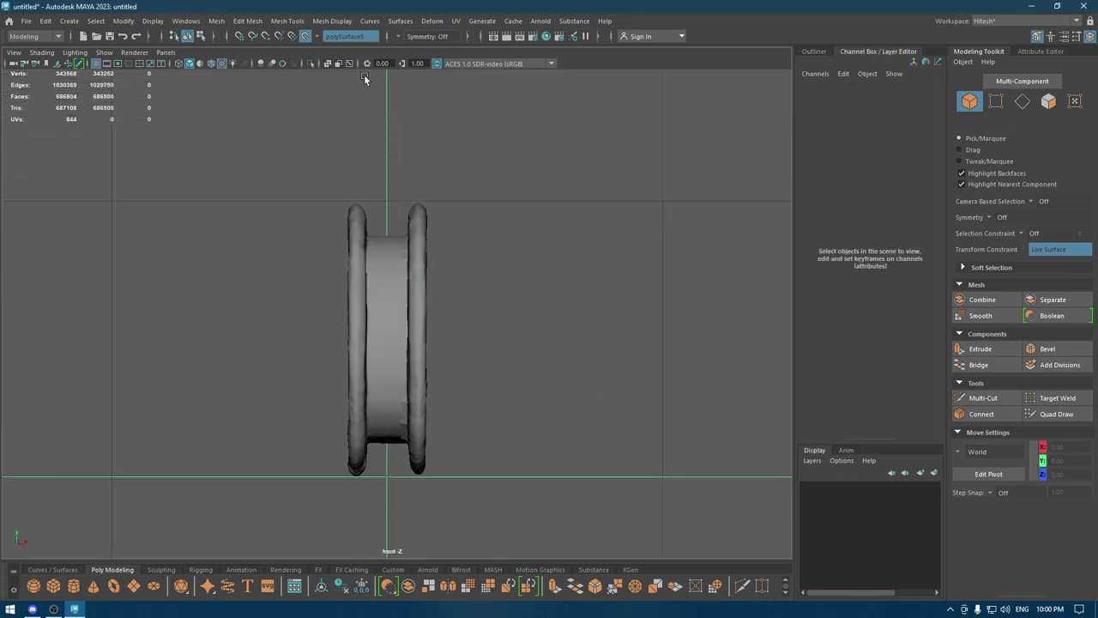
left_click(304, 37)
left_click(369, 344)
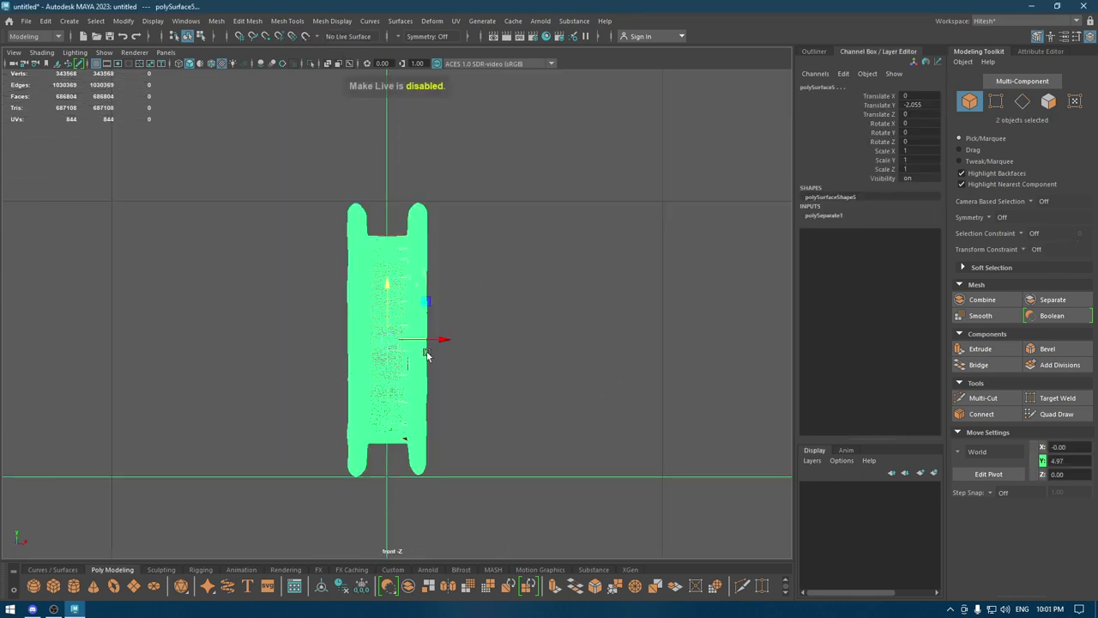
left_click(386, 406)
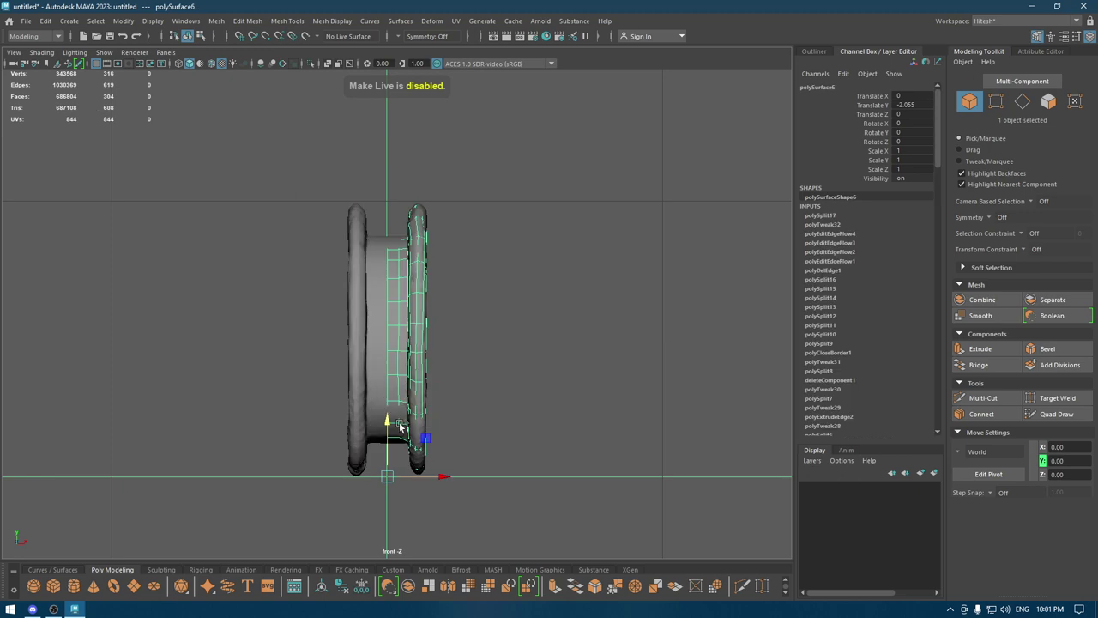
right_click_drag(600, 195, 600, 167)
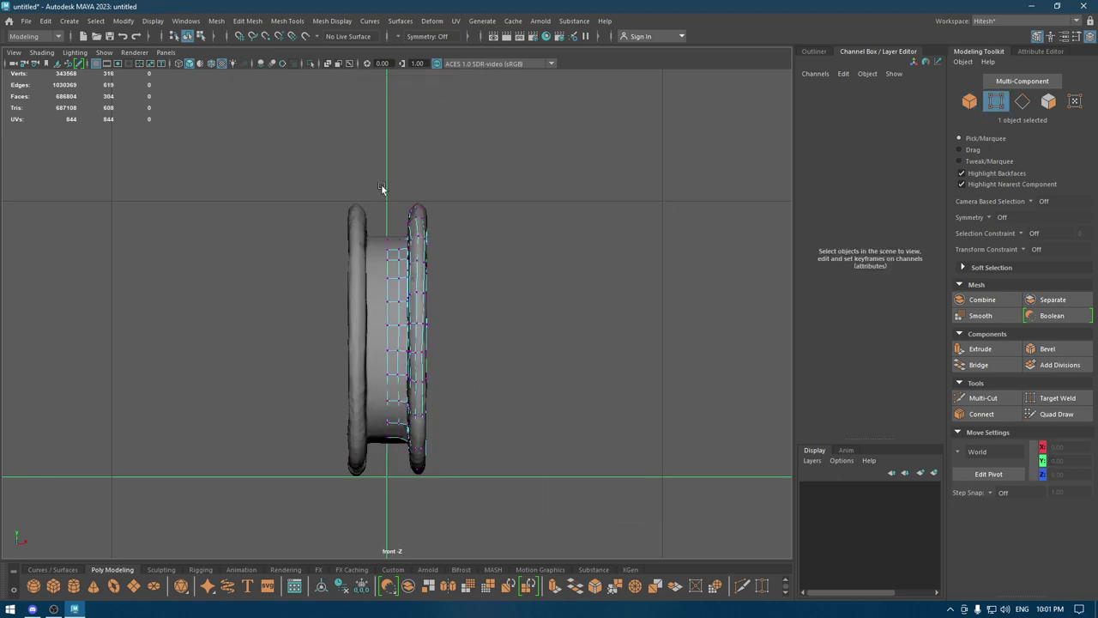
left_click_drag(382, 189, 392, 557)
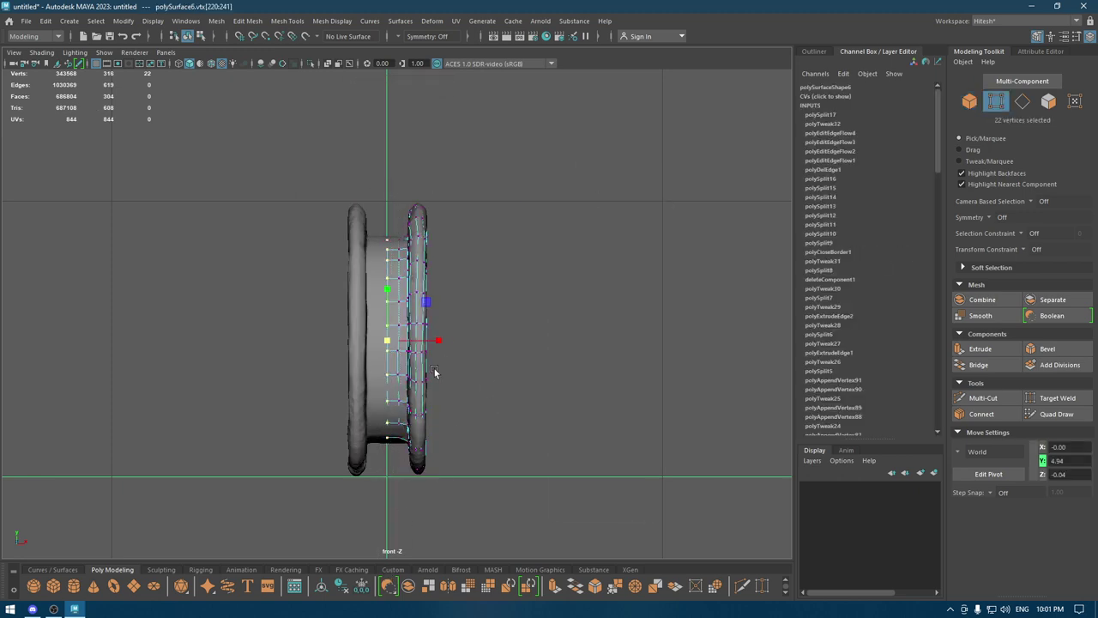
right_click_drag(425, 281, 550, 206)
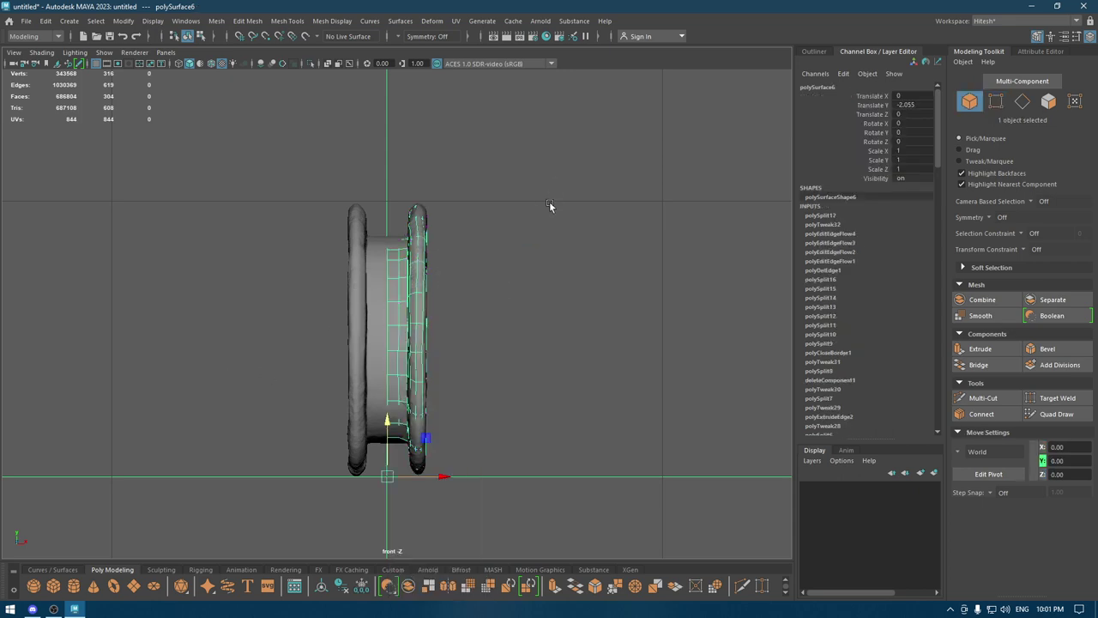
Duplicate the half, mirror it with Scale X -1, and combine both into a 632-vertex mesh
key("alt+shift+d")
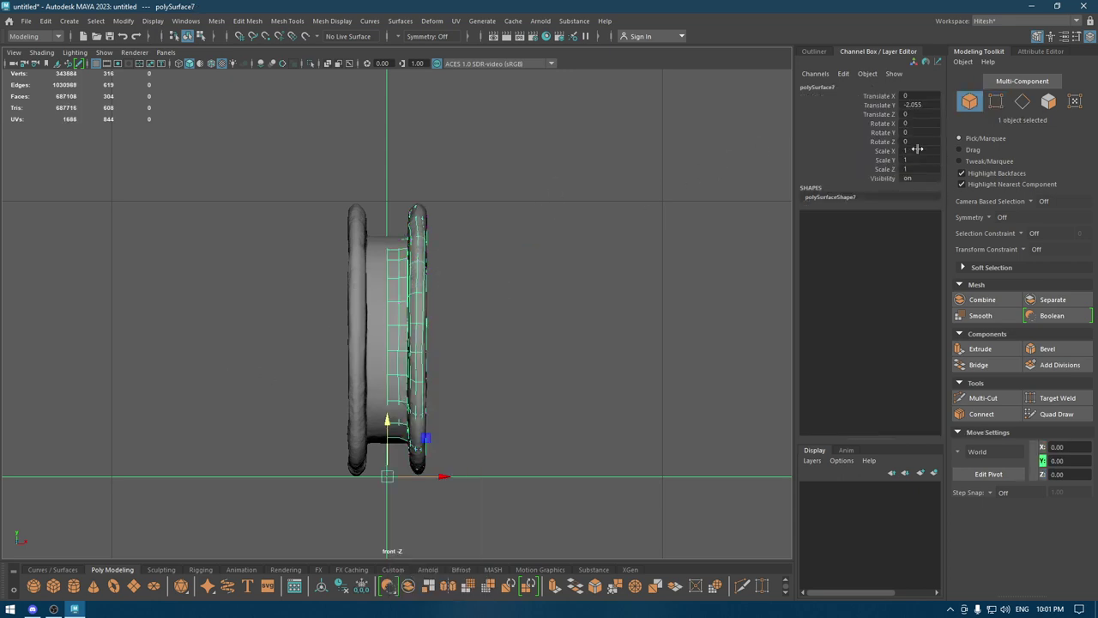
type("-1")
key("Return")
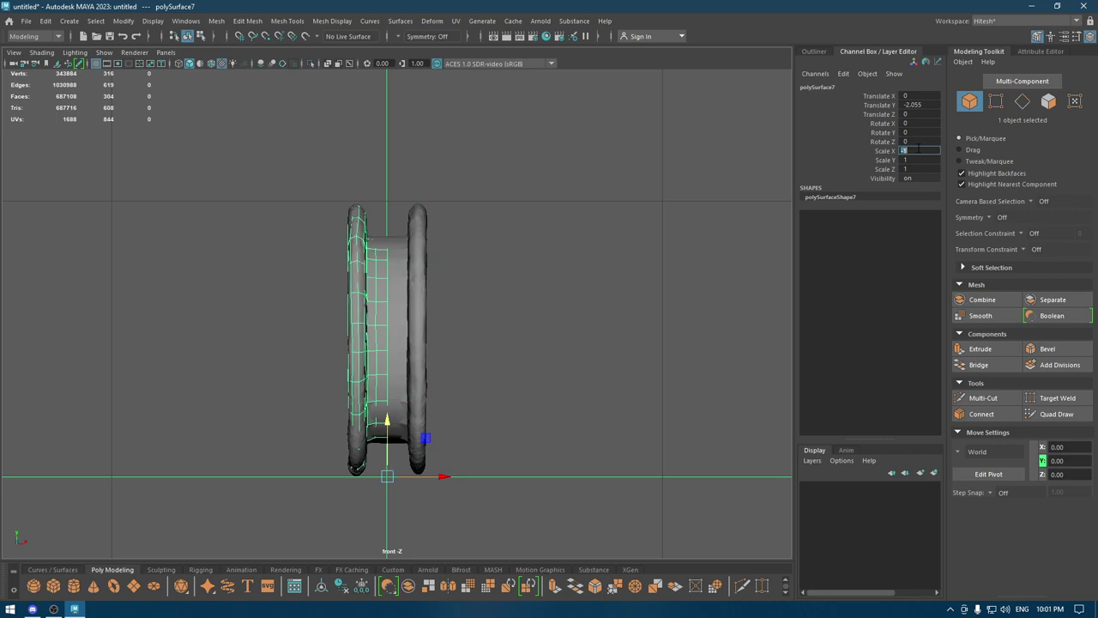
key("space")
key("space")
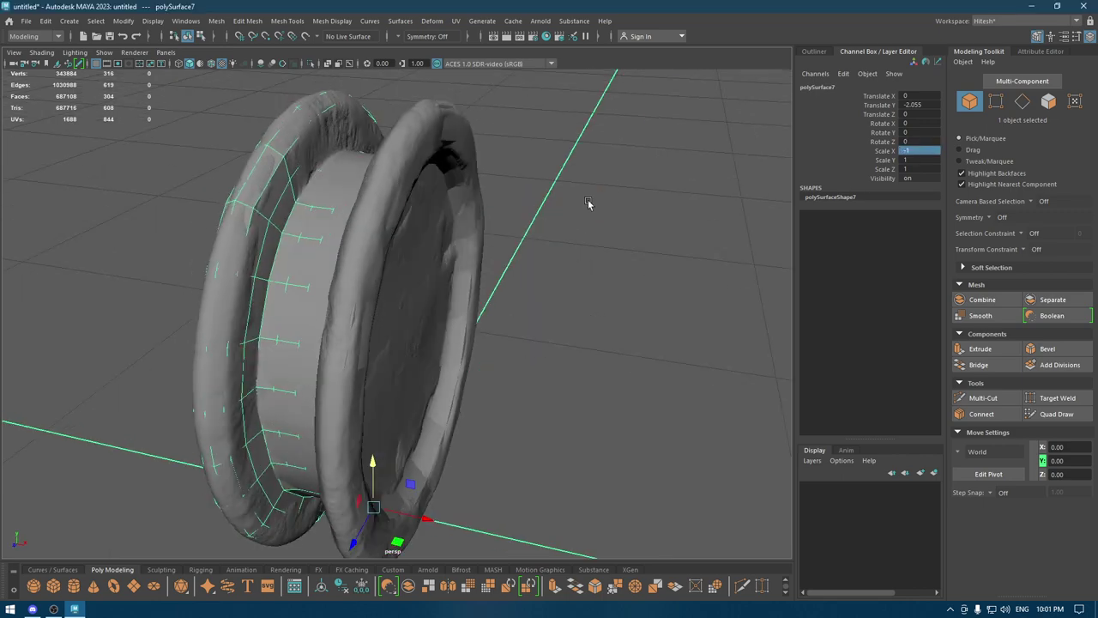
left_click(360, 275, "shift")
left_click(270, 244, "shift")
mouse_move(322, 233)
left_mouse_down("alt")
mouse_move(343, 289)
mouse_move(356, 289)
left_mouse_up("alt")
mouse_move(650, 194)
right_mouse_down("shift")
mouse_move(642, 380)
mouse_move(617, 435)
right_mouse_up("shift")
mouse_move(618, 435)
left_mouse_down("alt")
mouse_move(595, 212)
mouse_move(620, 313)
left_mouse_up("alt")
Merge the 22 centre-seam vertices with a 0.14 distance threshold, leaving 610 vertices
key("F9")
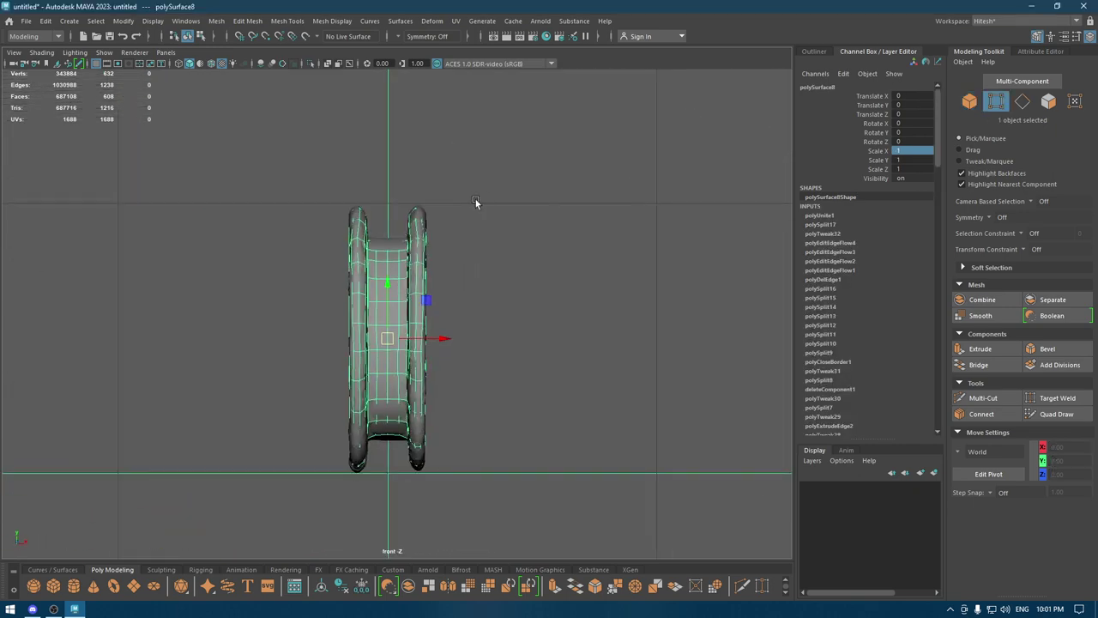
left_click(476, 201)
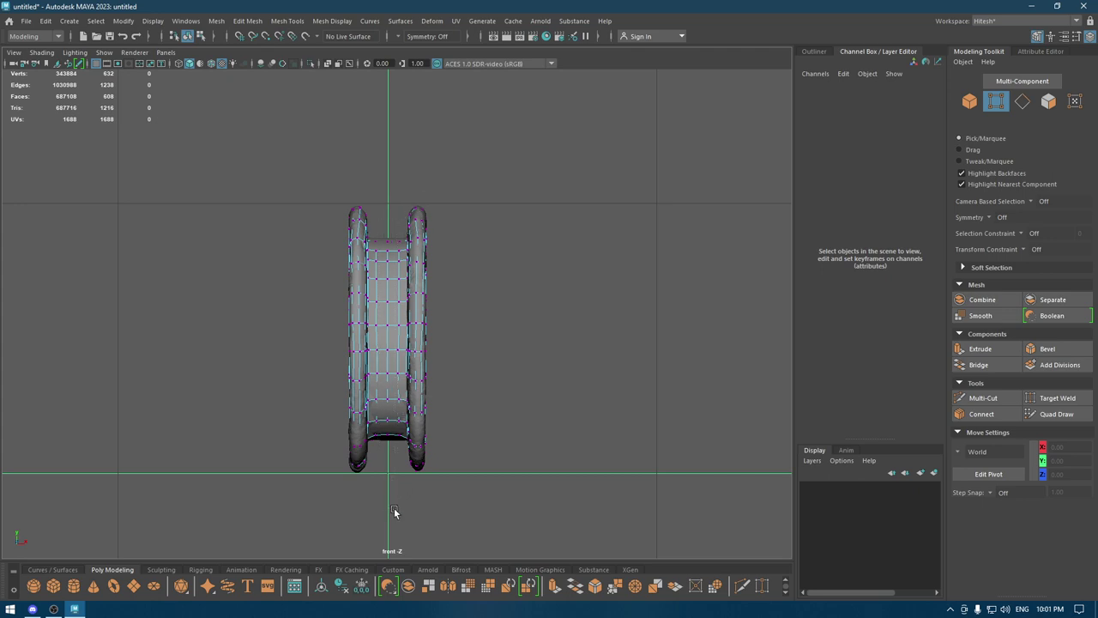
left_click_drag(393, 512, 373, 137)
right_click_drag(556, 240, 601, 164, "shift")
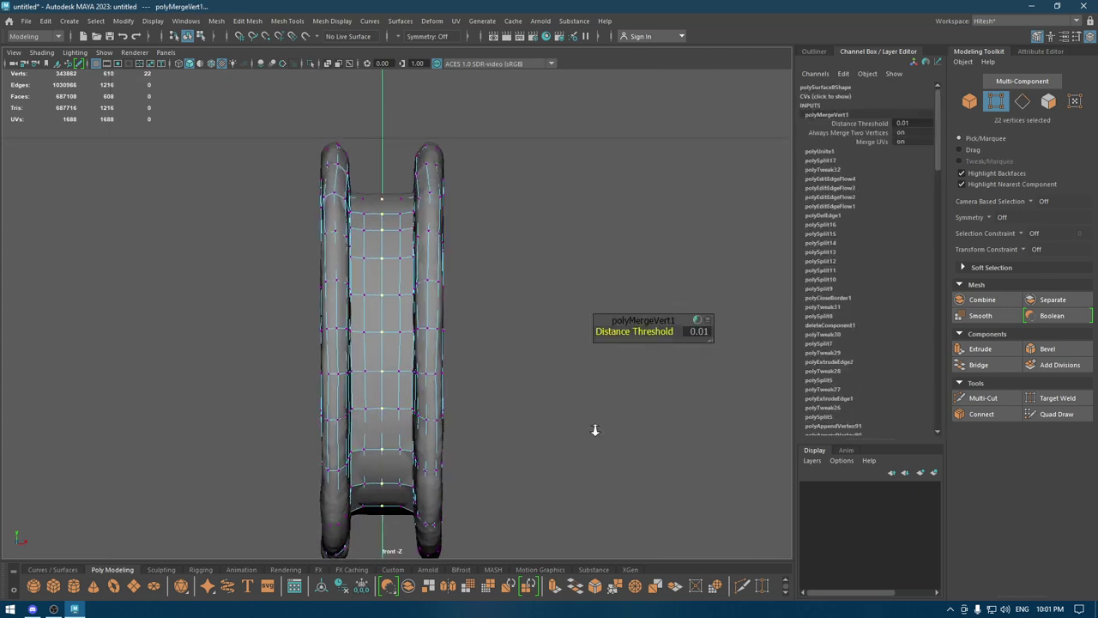
scroll(595, 429, "up", 1)
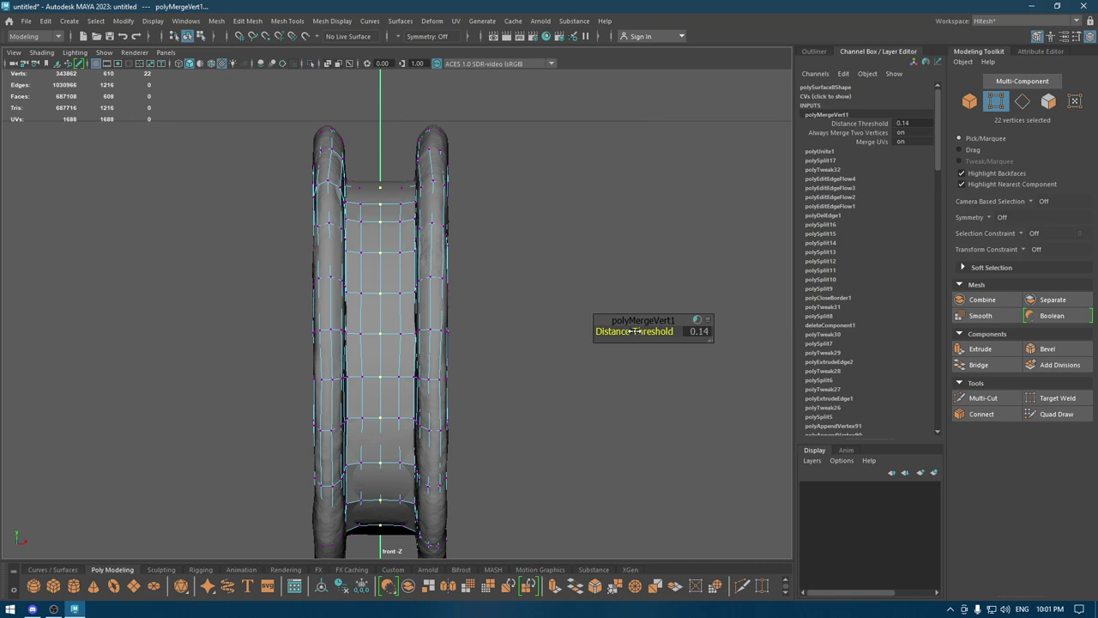
key("w")
mouse_move(615, 307)
left_mouse_down()
mouse_move(615, 220)
mouse_move(578, 265)
left_mouse_up()
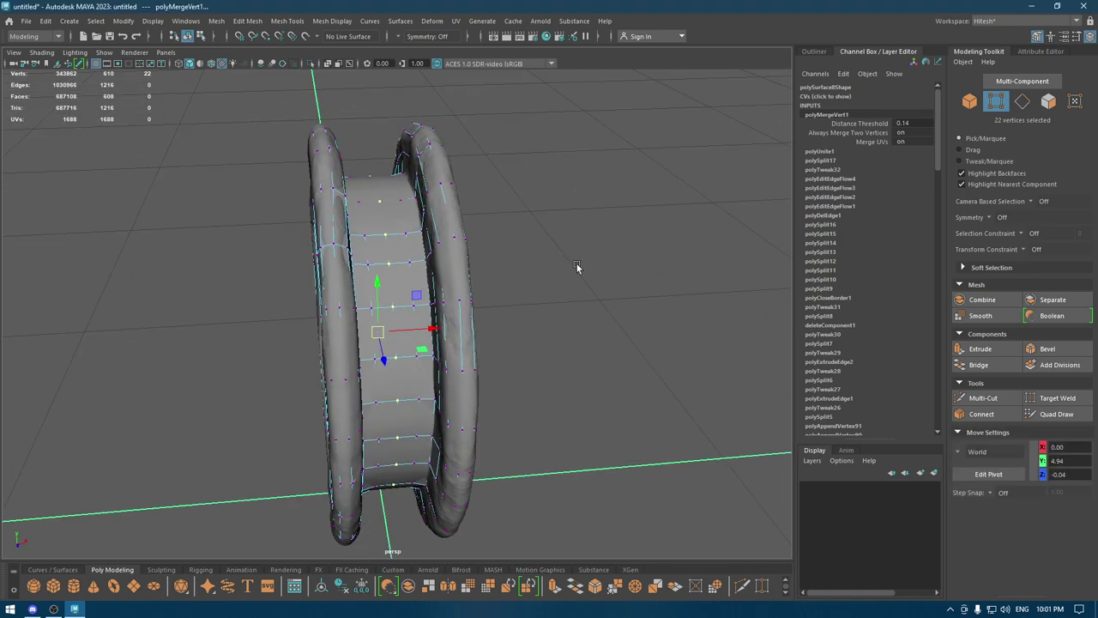
Soften the combined mesh's edges and hide unselected objects
right_click(570, 244)
right_click_drag(570, 245, 624, 210)
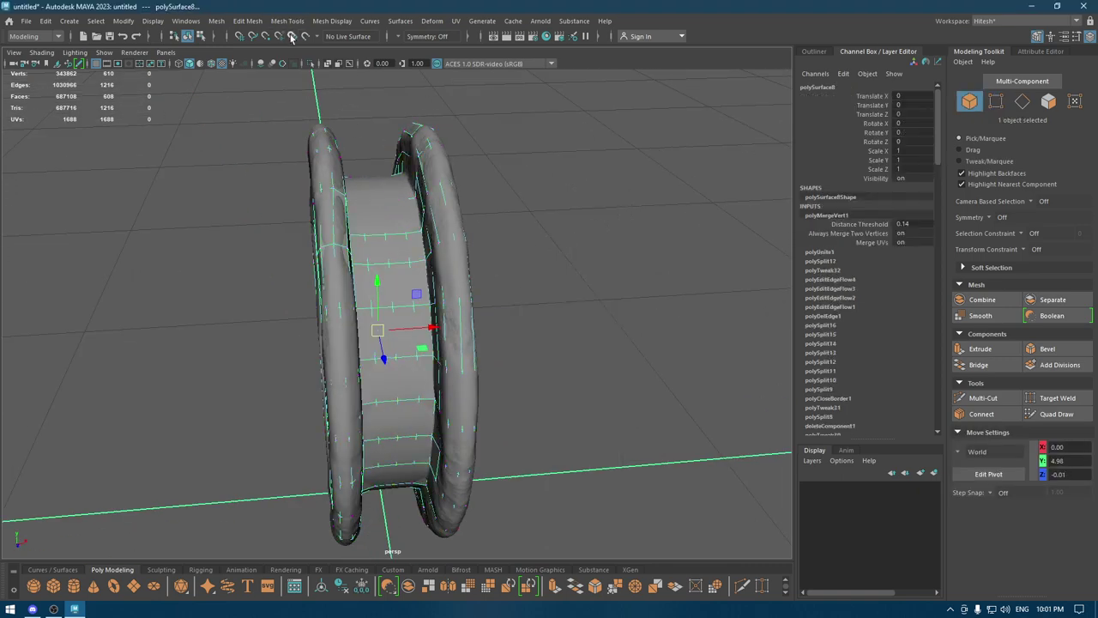
left_click(332, 20)
left_click(349, 123)
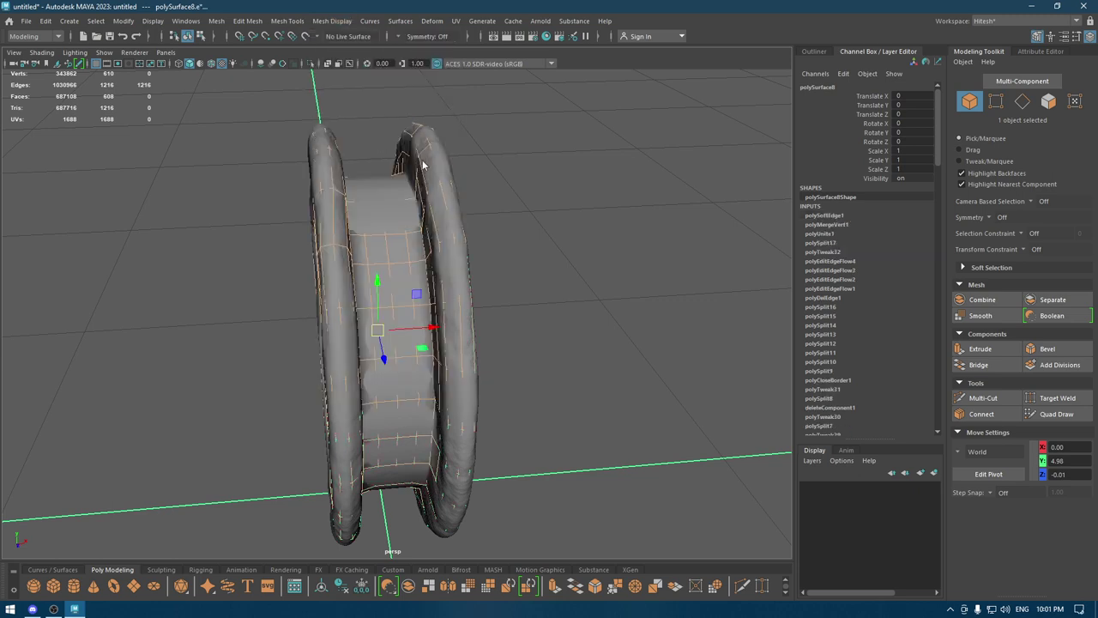
left_click(501, 127)
key("alt+h")
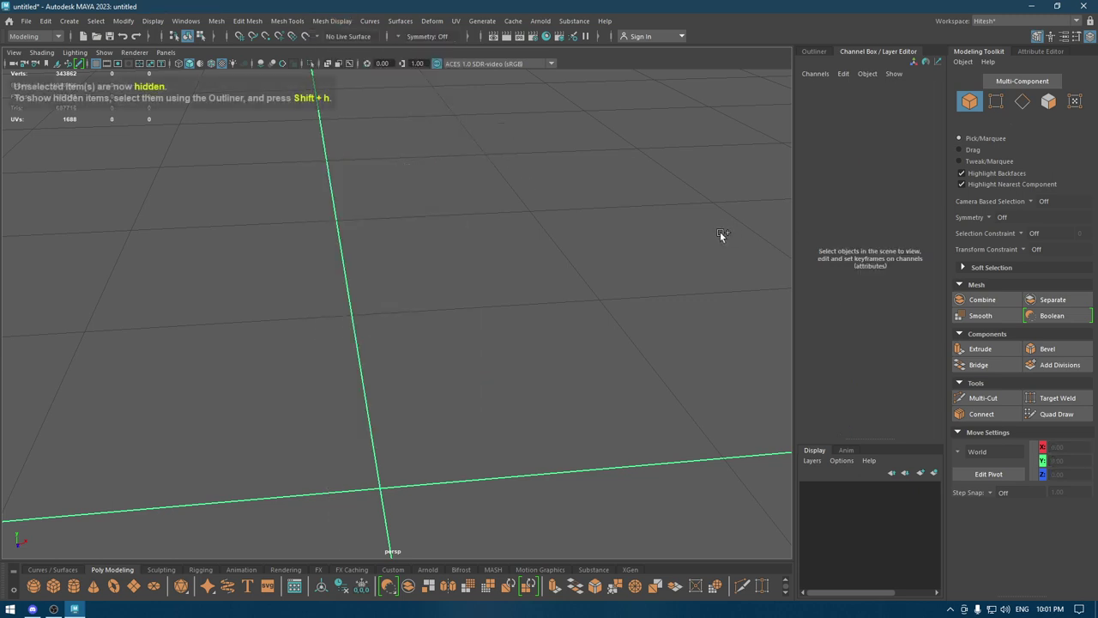
Show the Outliner and isolate the polySurface8 retopology mesh
key("ctrl+z")
left_click(813, 52)
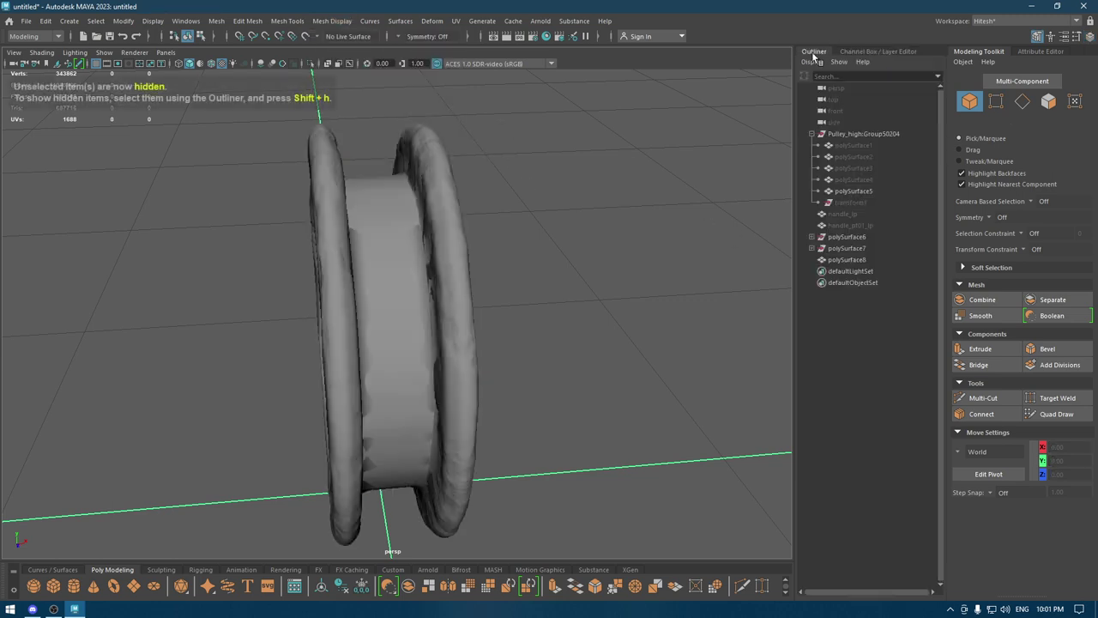
left_click(410, 247)
left_click(418, 260)
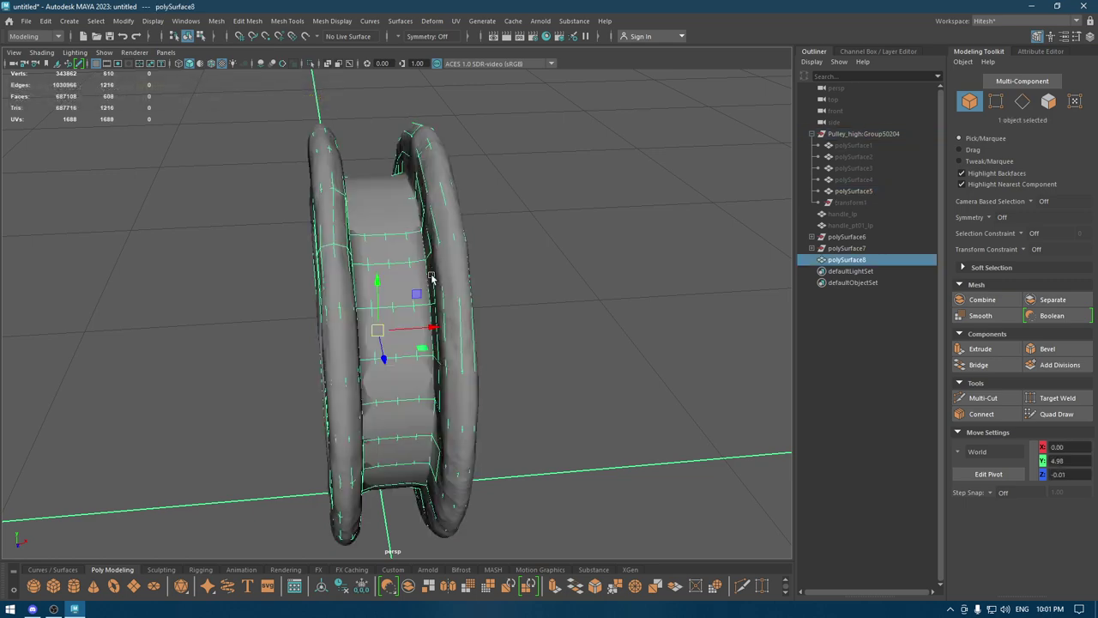
key("alt+h")
Orbit to a level front view and show all hidden objects again
mouse_move(417, 301)
left_mouse_down("alt")
mouse_move(612, 283)
mouse_move(613, 361)
left_mouse_up("alt")
left_click(612, 283)
left_click_drag(587, 280, 573, 261, "alt")
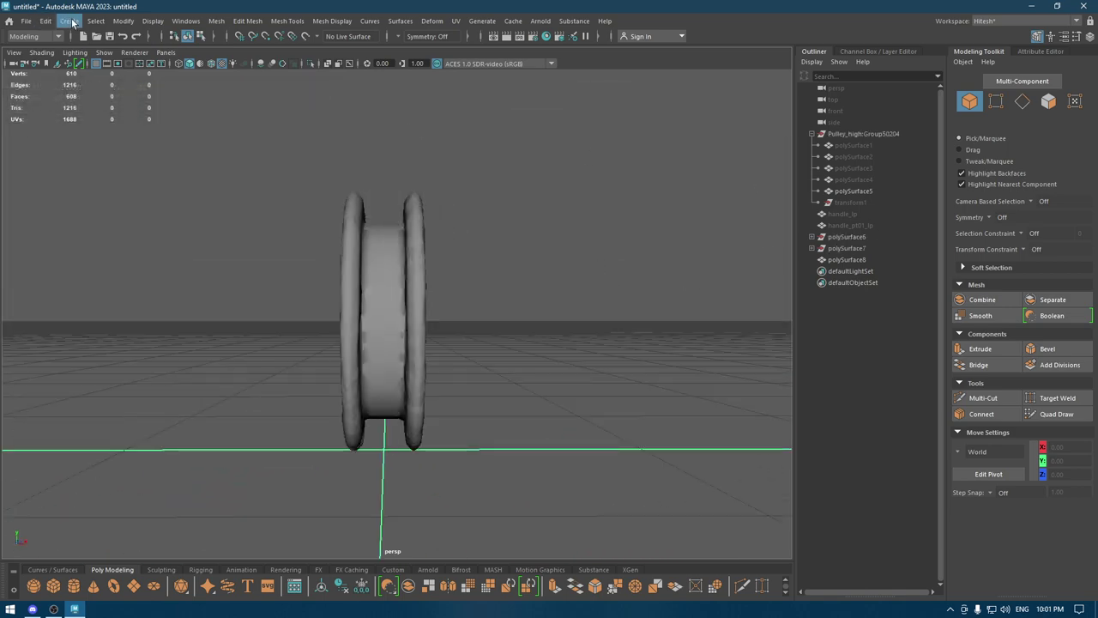
left_click(150, 22)
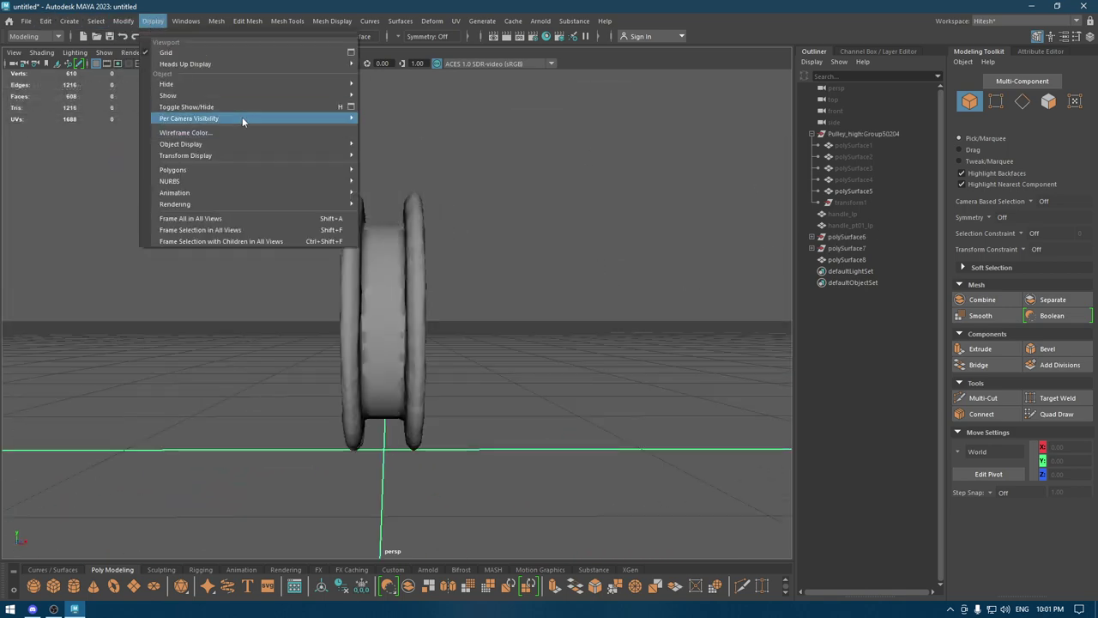
left_click(403, 141)
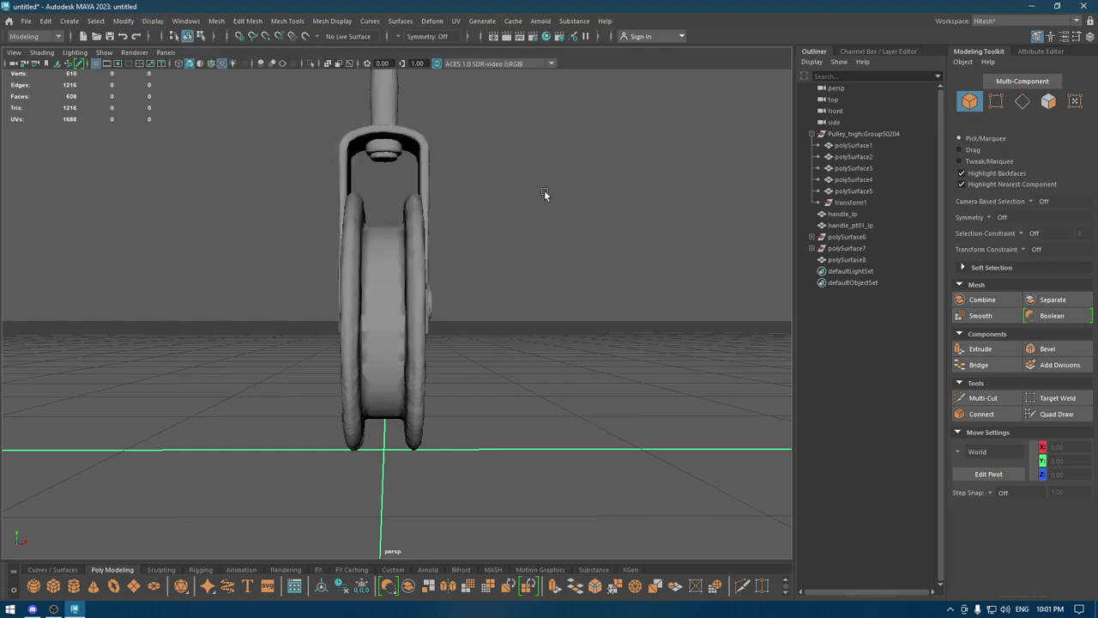
mouse_move(544, 189)
left_mouse_down("alt")
mouse_move(427, 236)
mouse_move(451, 227)
mouse_move(459, 267)
left_mouse_up("alt")
Start Save As and browse to E:\Maya Project\Pulley\scenes
key("ctrl+s")
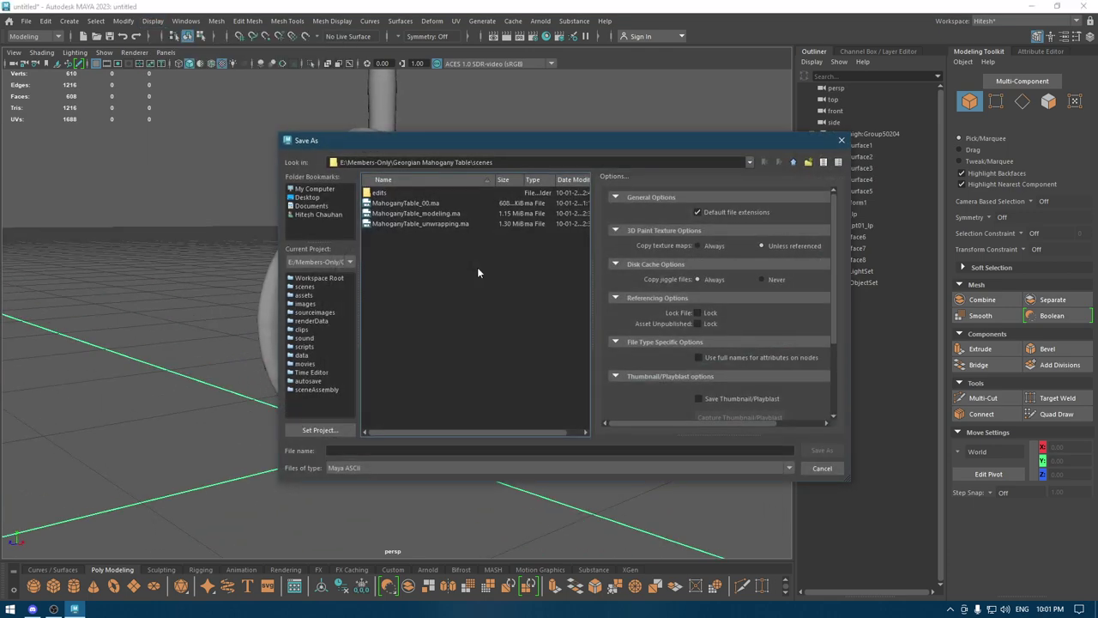
double_click(792, 162)
left_click(785, 164)
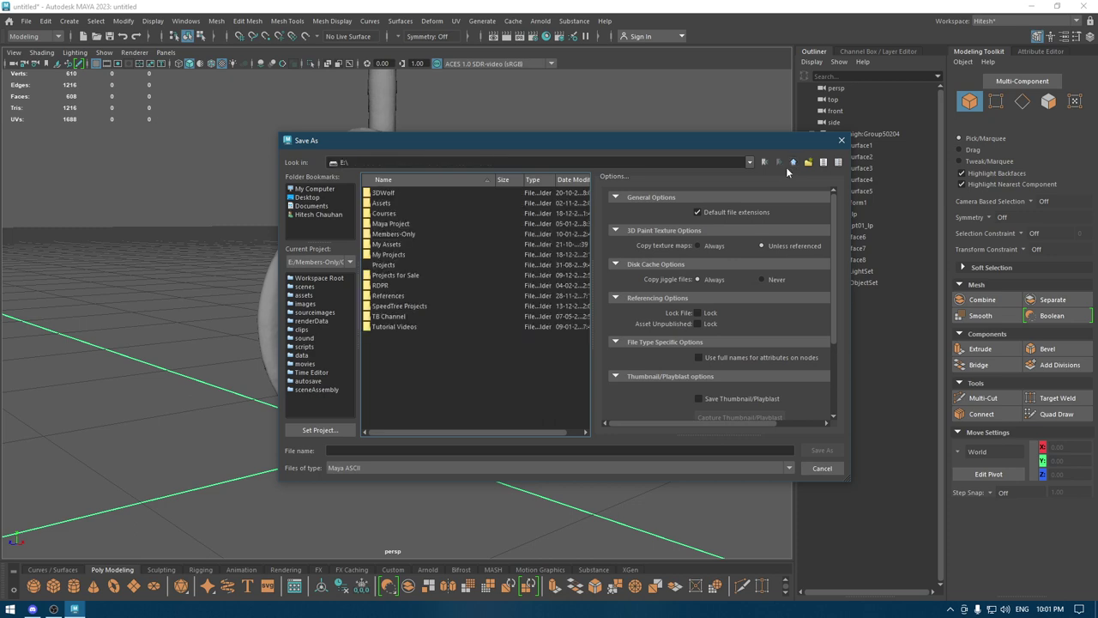
double_click(392, 223)
double_click(382, 254)
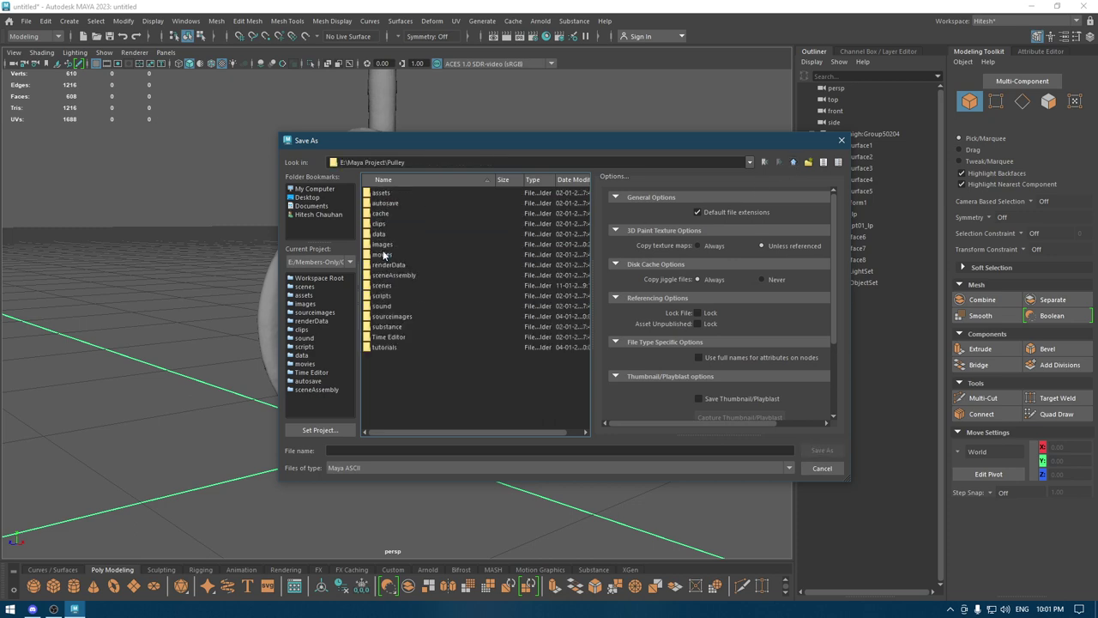
double_click(394, 286)
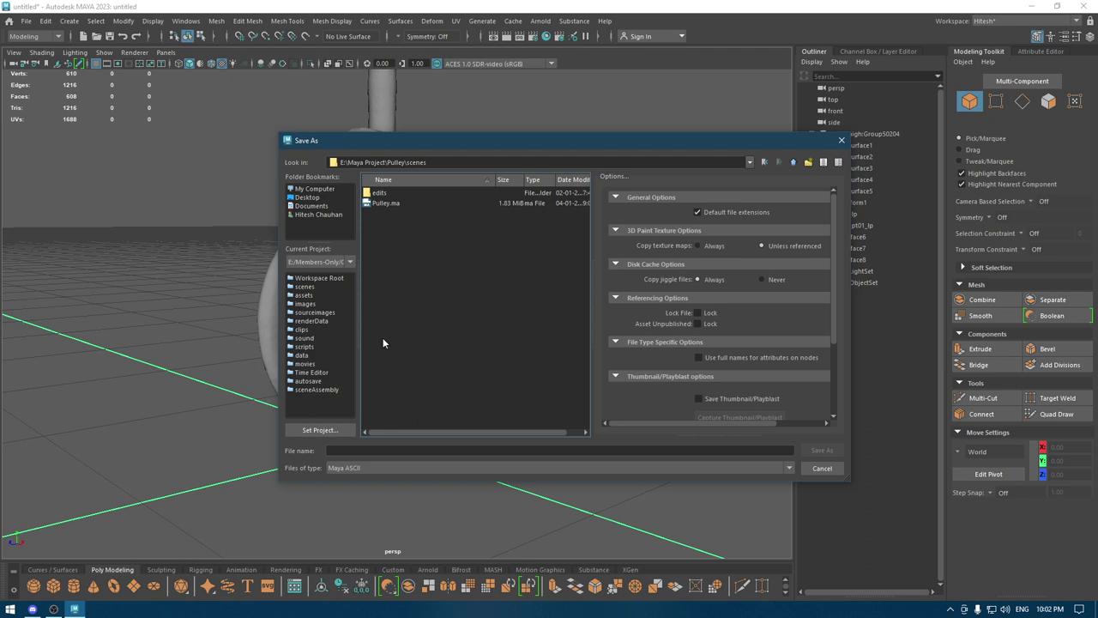
Save the scene as pulley_retopo.ma, then briefly switch to Discord and back
left_click(391, 449)
type("p")
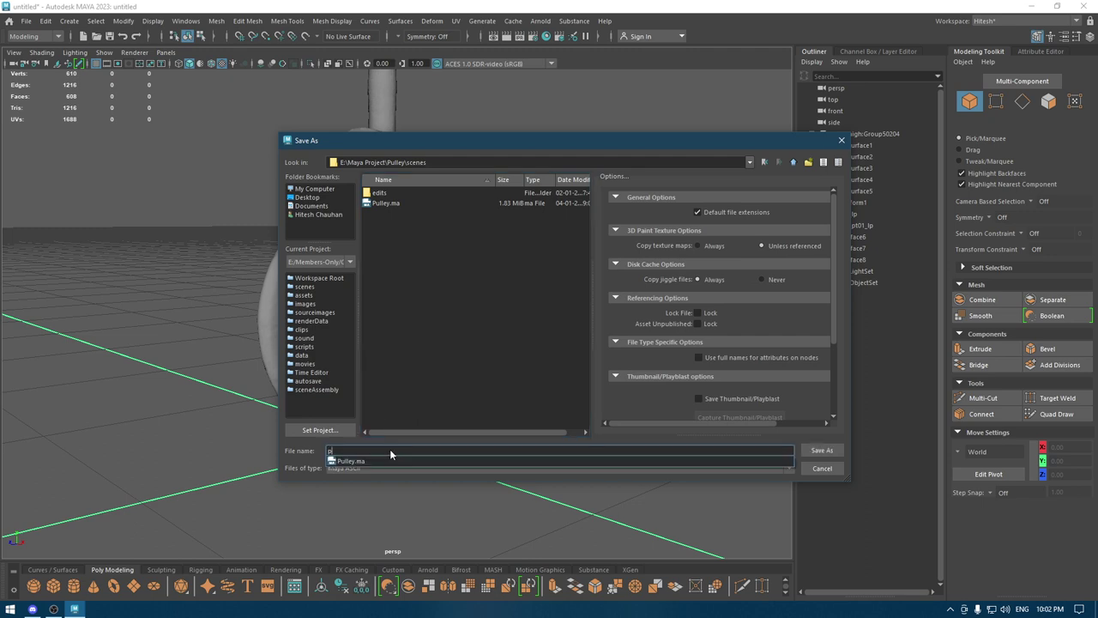
type("ulley_")
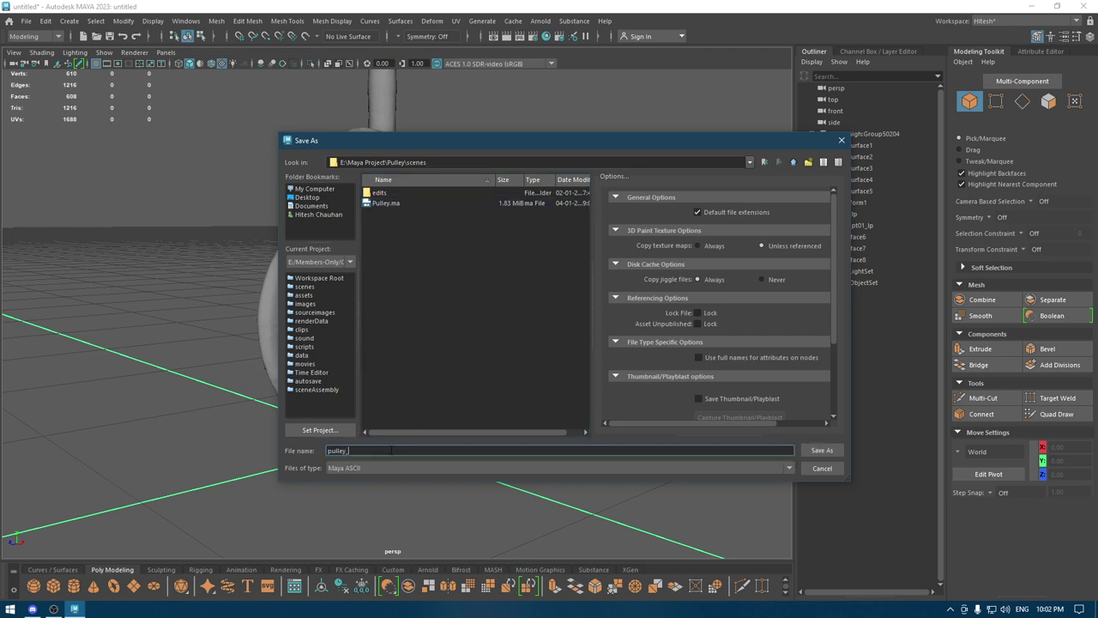
type("r")
type("topo")
key("Return")
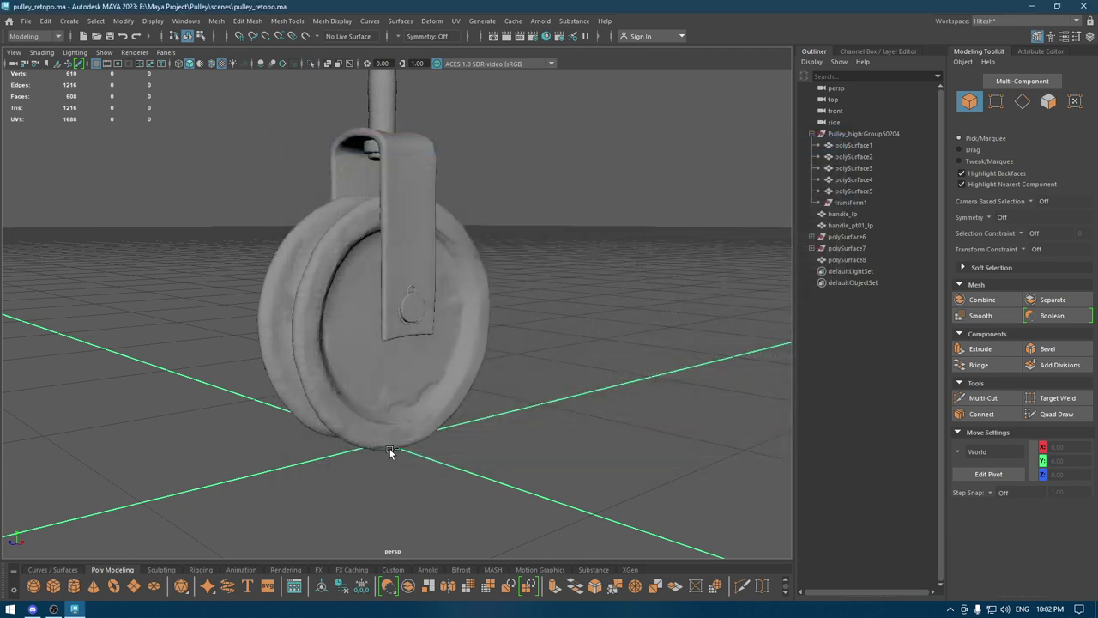
left_click(32, 608)
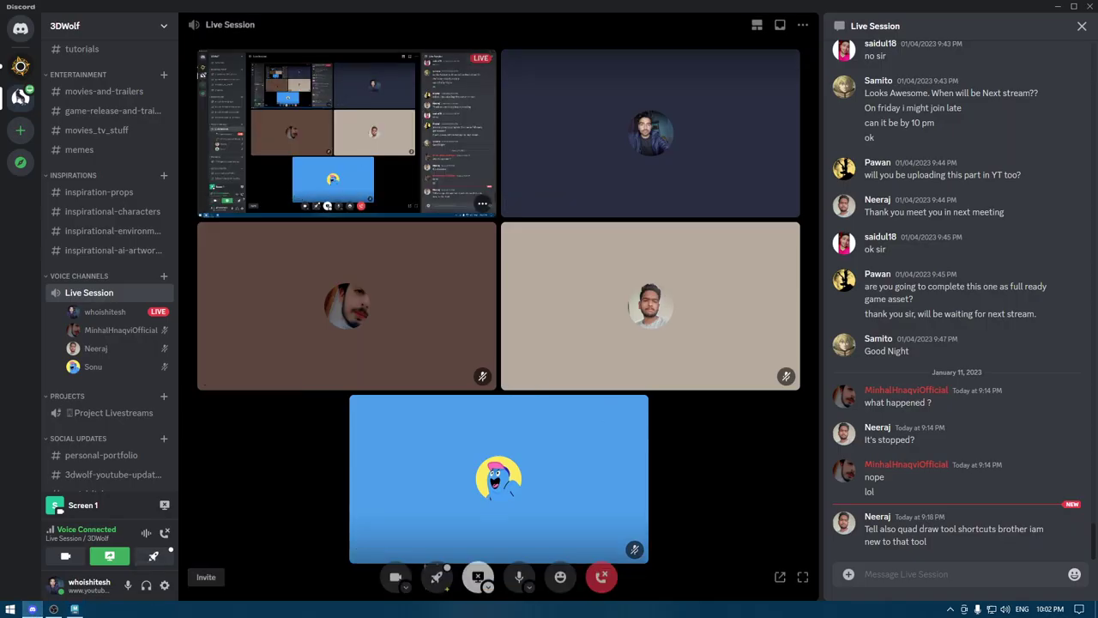
left_click(1061, 6)
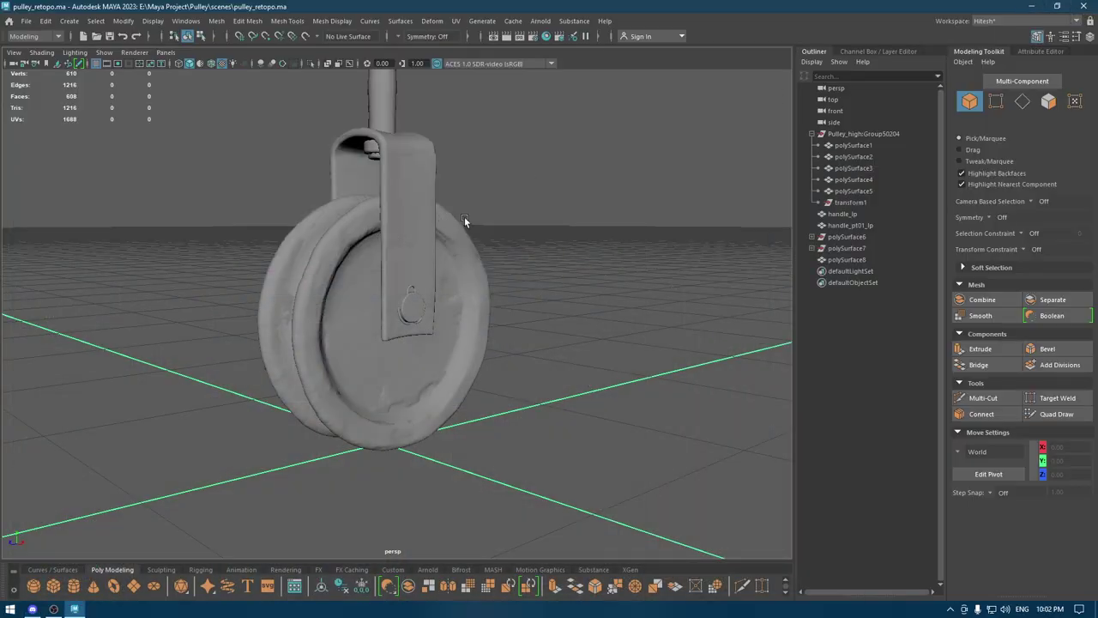
left_click_drag(464, 217, 355, 297, "alt")
left_click(350, 343)
left_click_drag(350, 343, 427, 186, "alt")
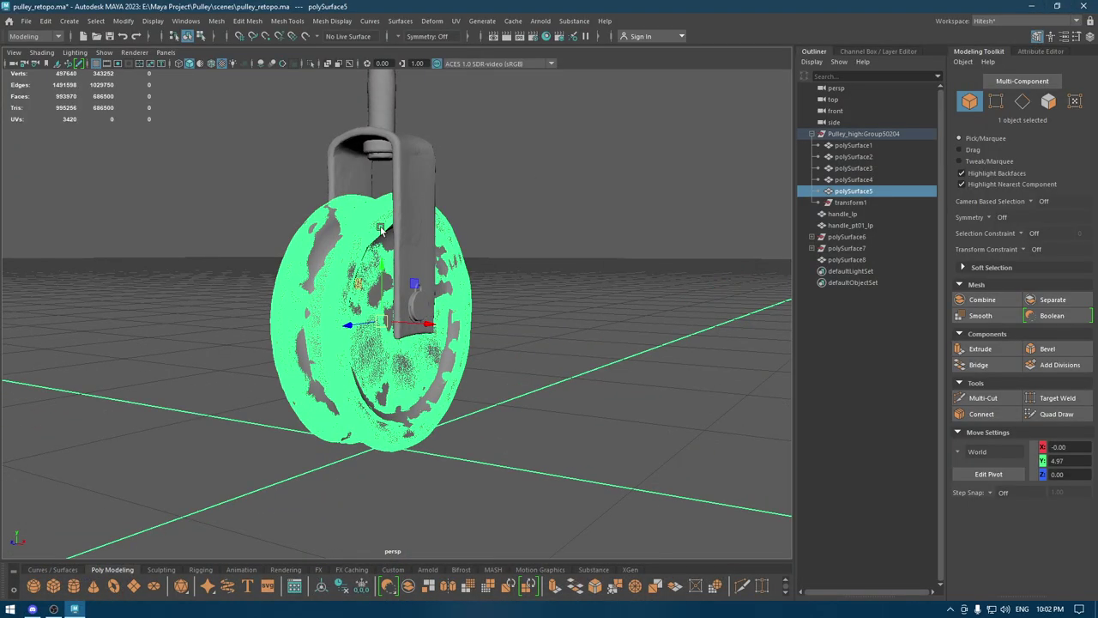
left_click(427, 186, "shift")
mouse_move(387, 240)
left_mouse_down("alt")
mouse_move(418, 191)
mouse_move(409, 197)
mouse_move(437, 343)
left_mouse_up("alt")
left_click(409, 198, "shift")
left_click(420, 231, "shift")
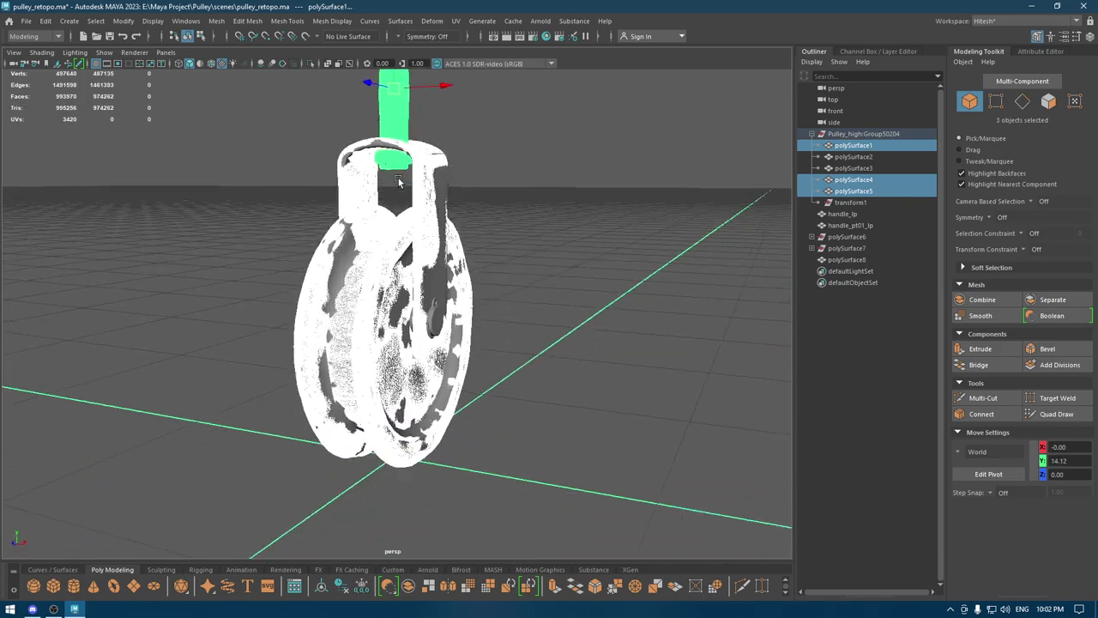
scroll(446, 401, "up", 5)
mouse_move(446, 399)
left_mouse_down("alt")
mouse_move(545, 297)
mouse_move(419, 202)
left_mouse_up("alt")
left_click(418, 202)
left_click(398, 232, "shift")
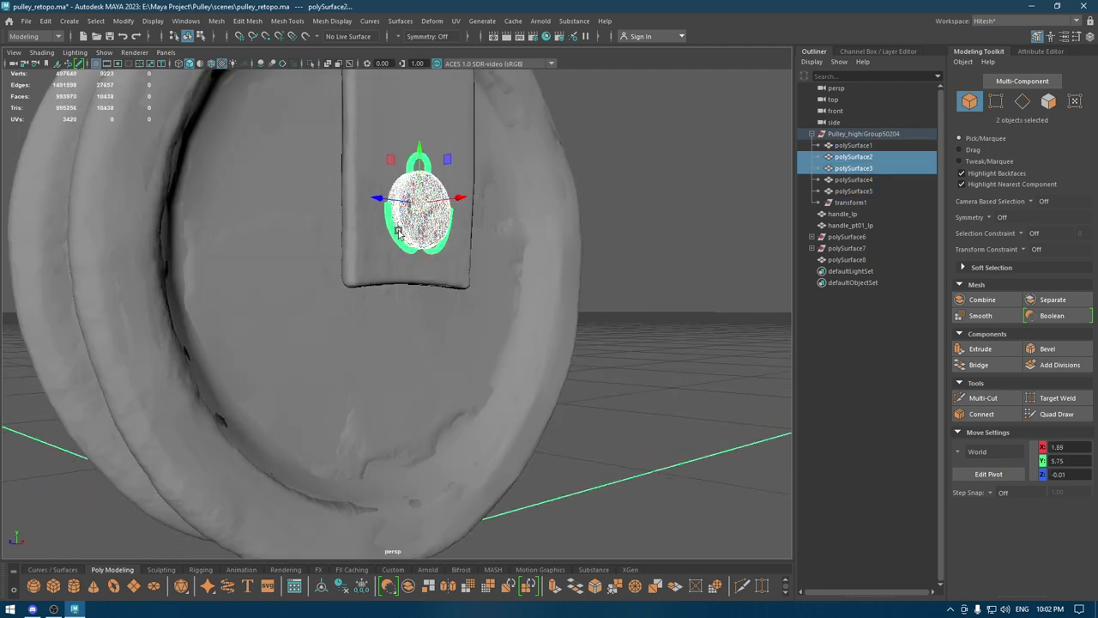
left_click_drag(608, 385, 650, 302, "alt")
left_click(610, 387)
mouse_move(609, 387)
left_mouse_down("alt")
mouse_move(550, 335)
mouse_move(560, 366)
mouse_move(553, 232)
mouse_move(695, 242)
mouse_move(490, 228)
mouse_move(521, 326)
mouse_move(527, 392)
mouse_move(457, 354)
mouse_move(470, 355)
left_mouse_up("alt")
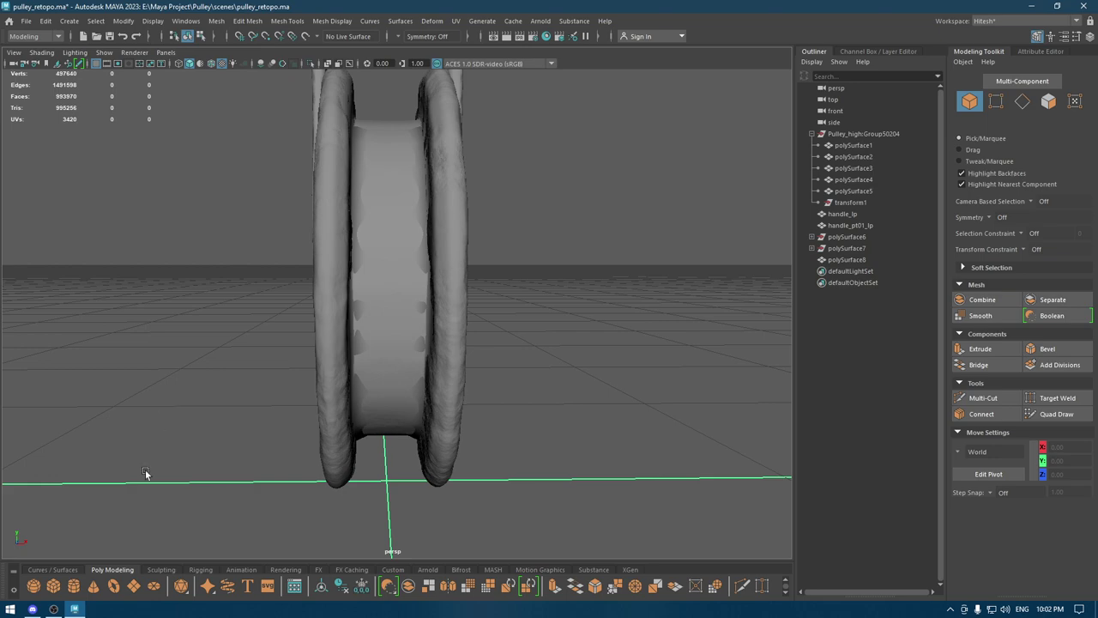
Switch from Maya to the Discord call, then bring the OBS Studio recording window forward
left_click(32, 608)
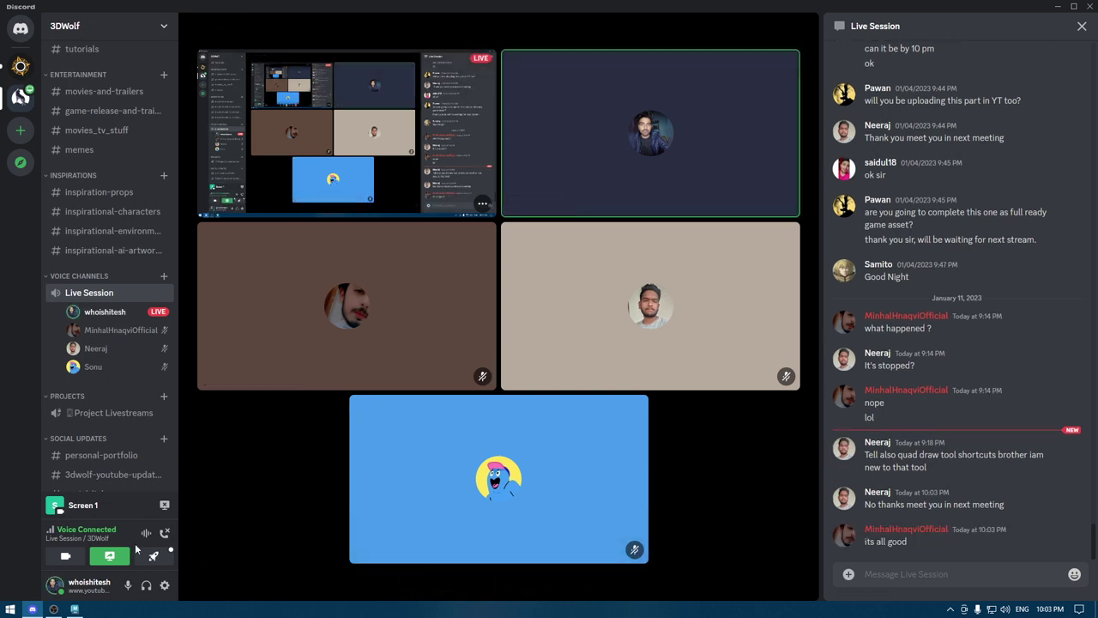
mouse_move(54, 608)
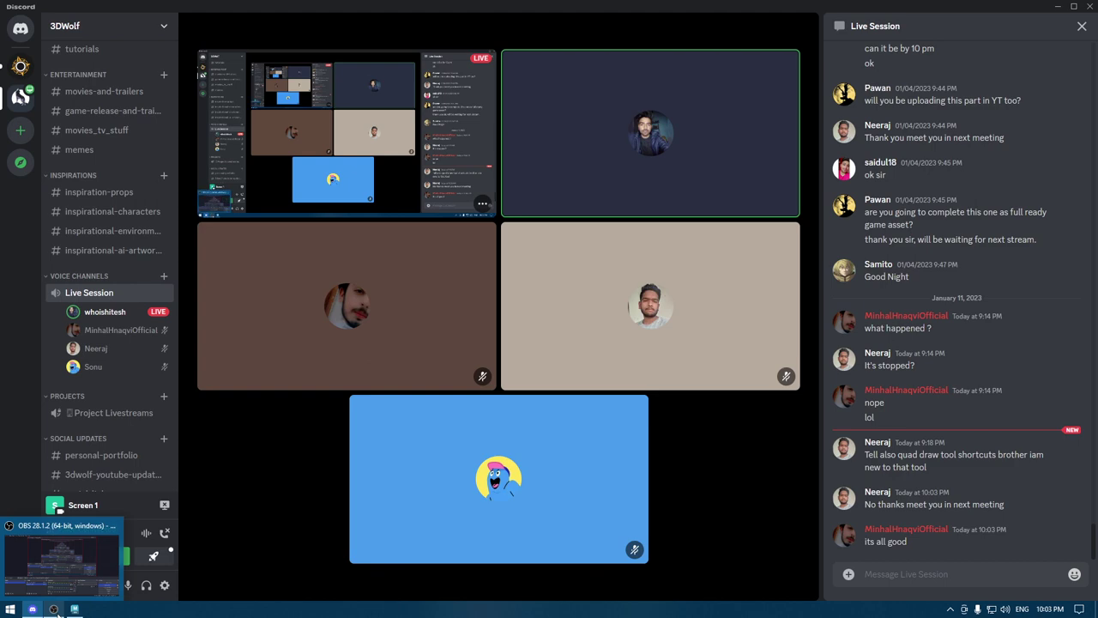
left_click(53, 609)
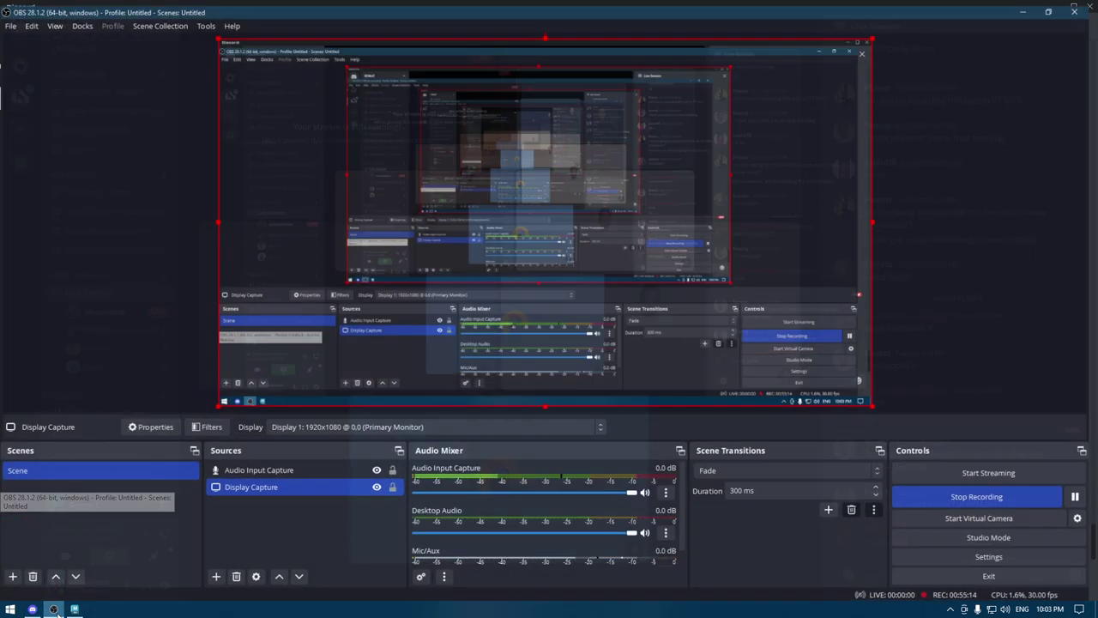